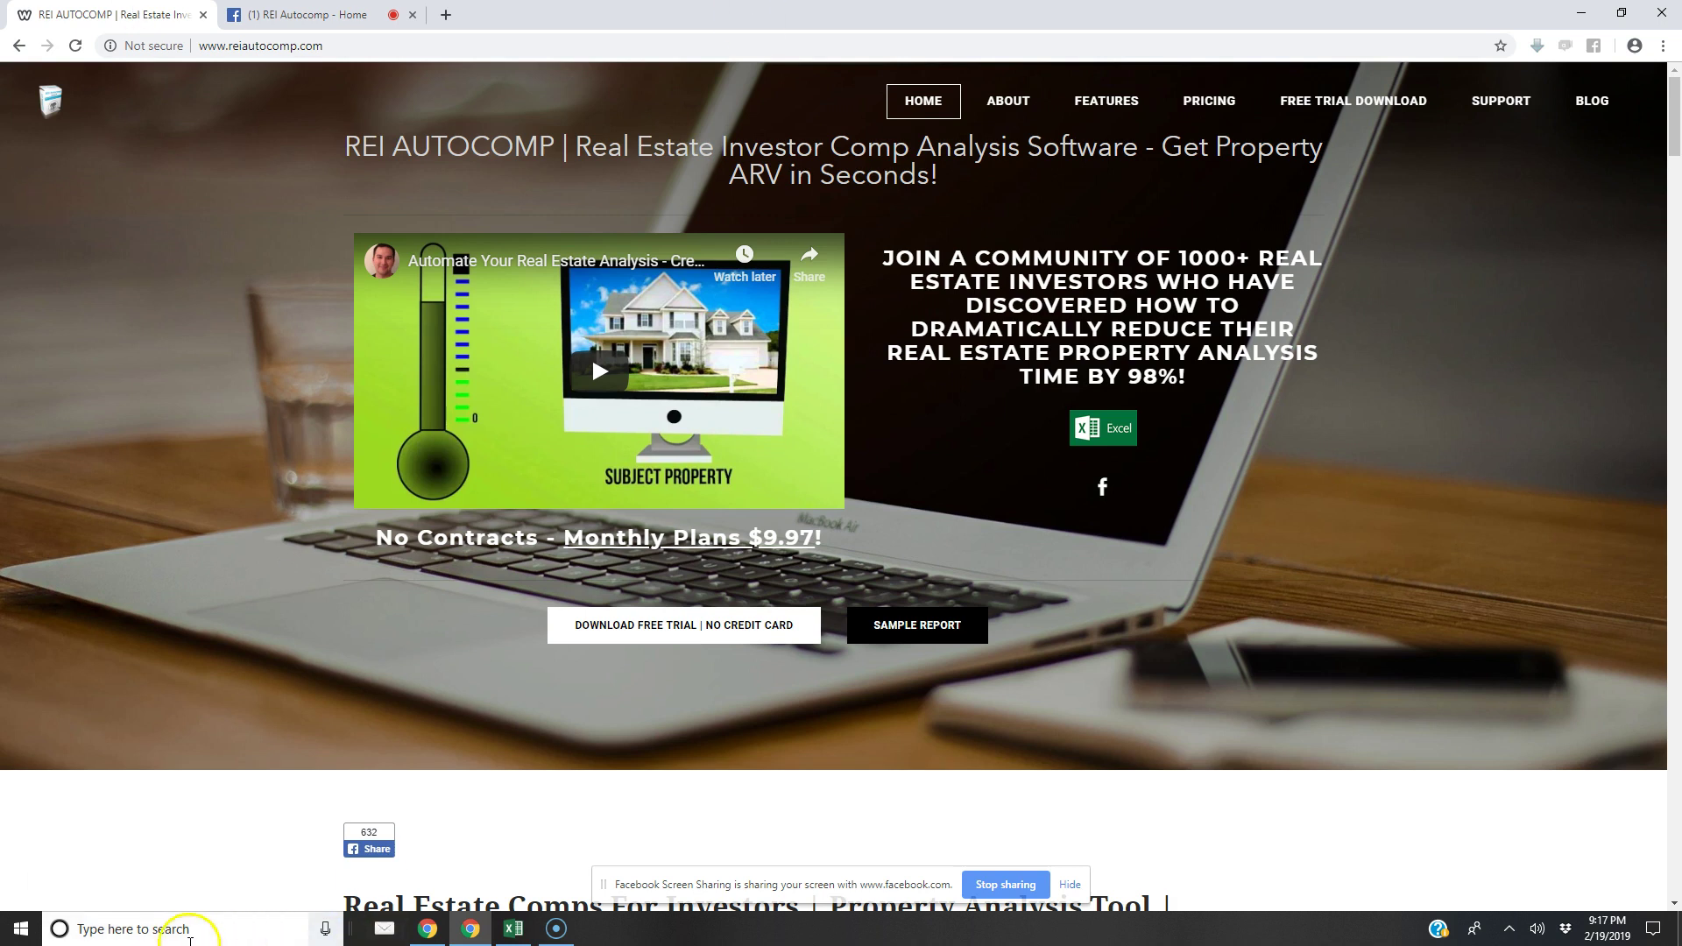
Launch Notepad from Windows Search to get a blank untitled document
{"action": "left_click", "coordinate": [180, 913]}
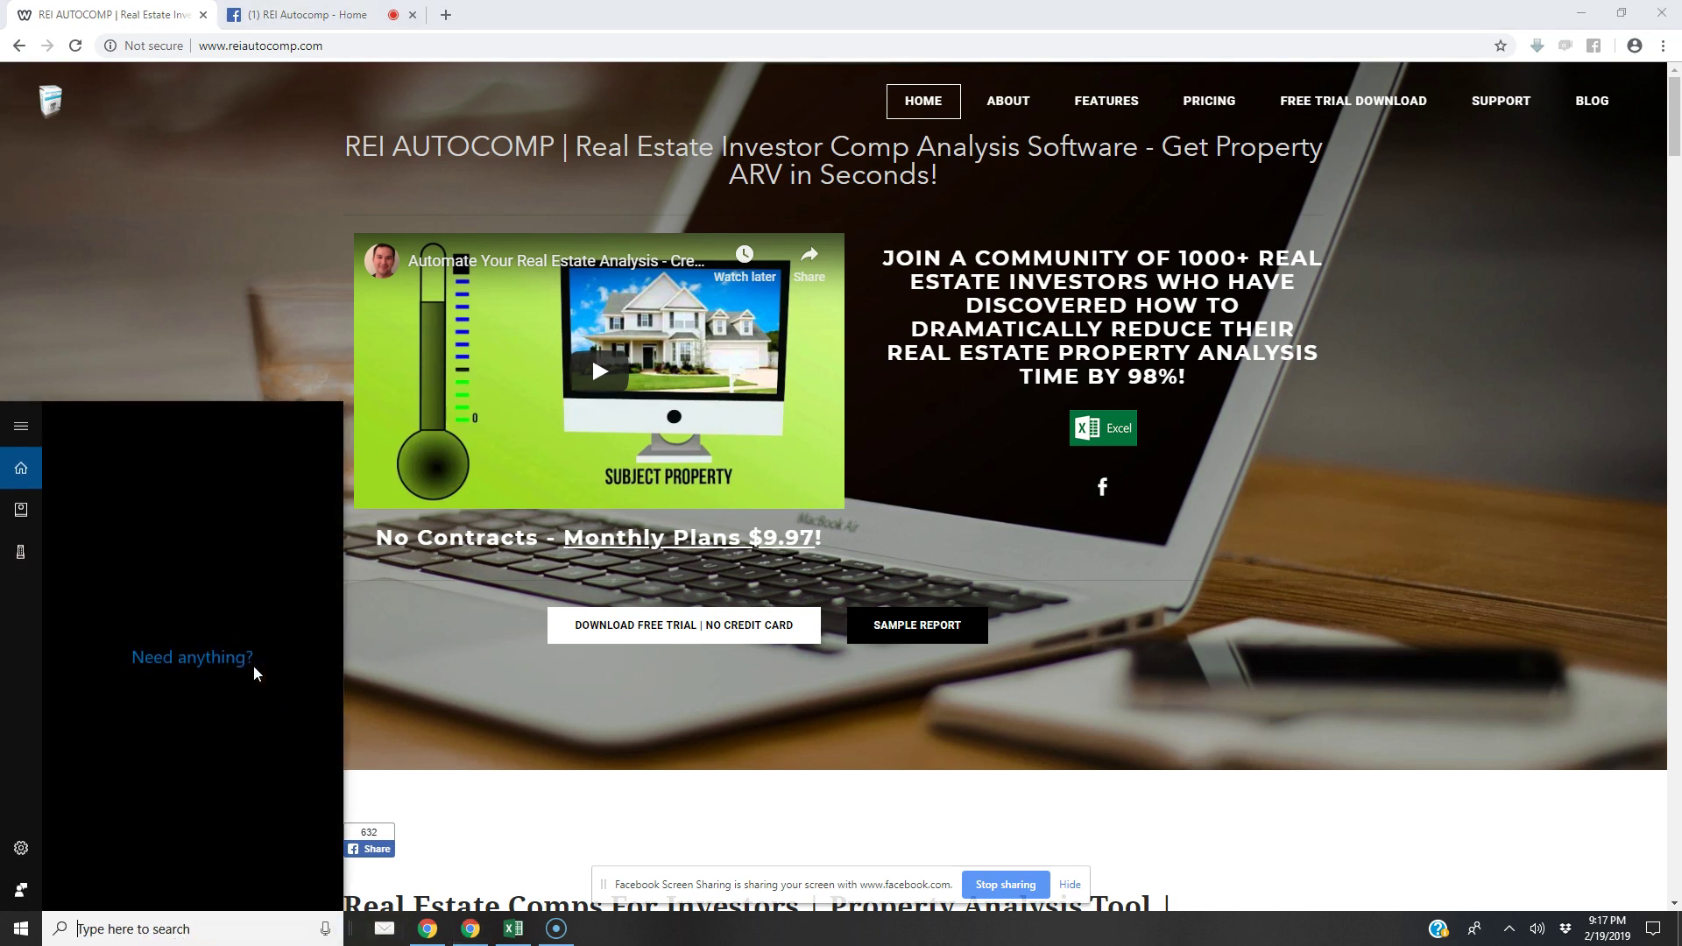
{"action": "type", "text": "notepad"}
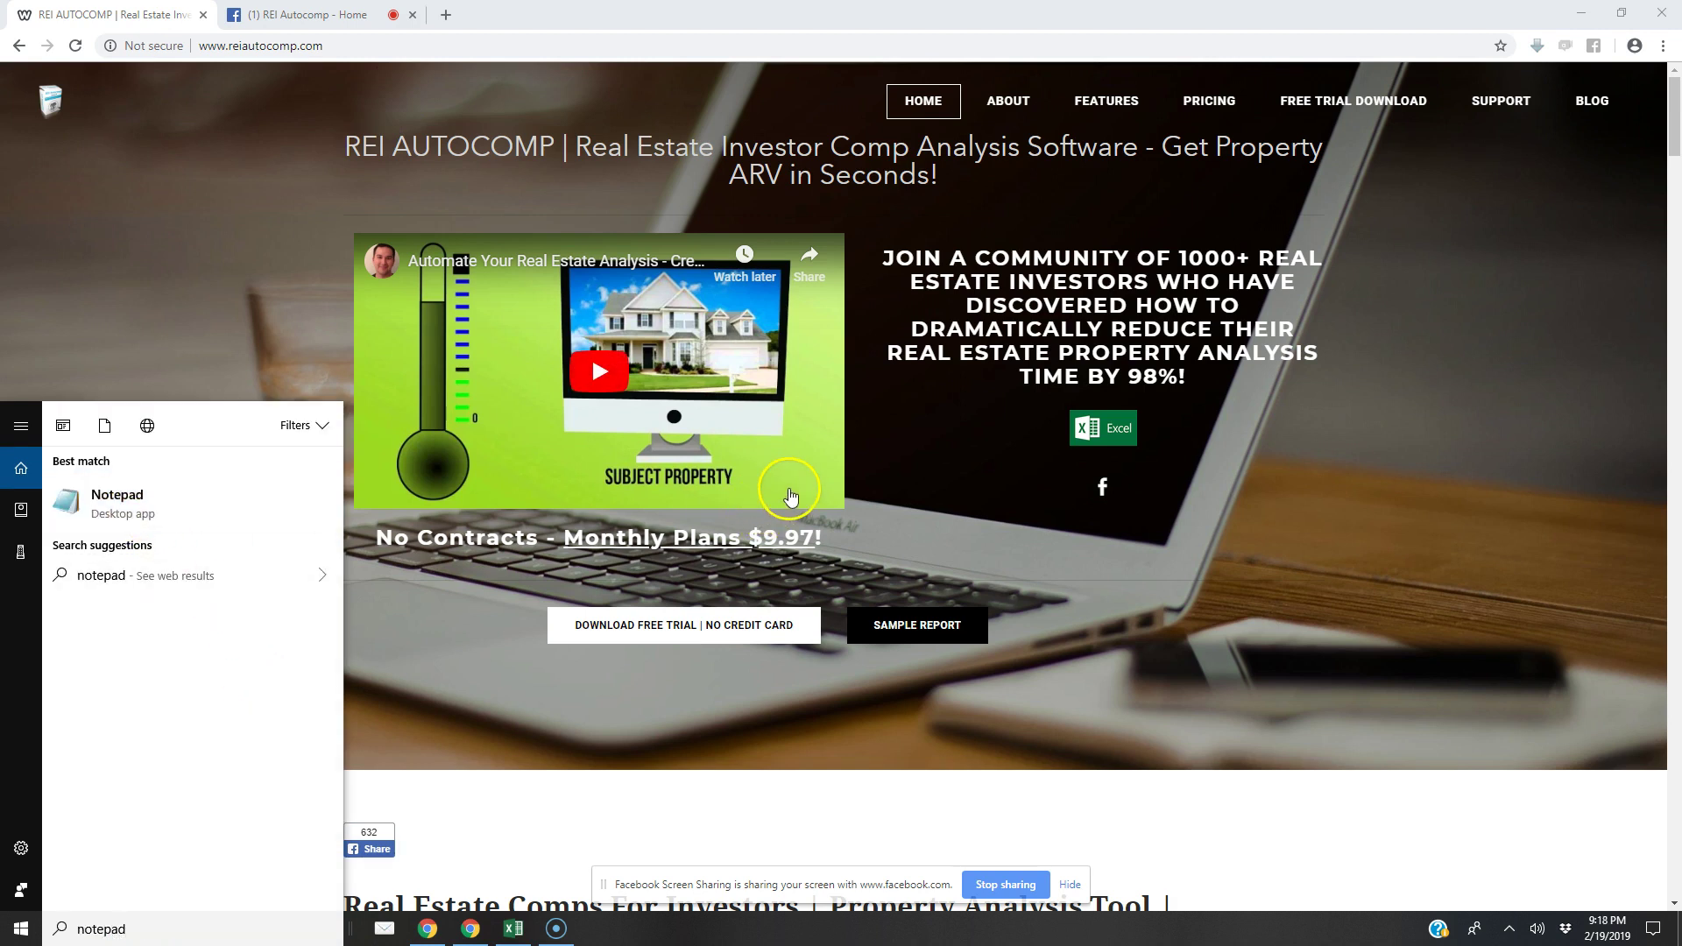
{"action": "left_click", "coordinate": [207, 505]}
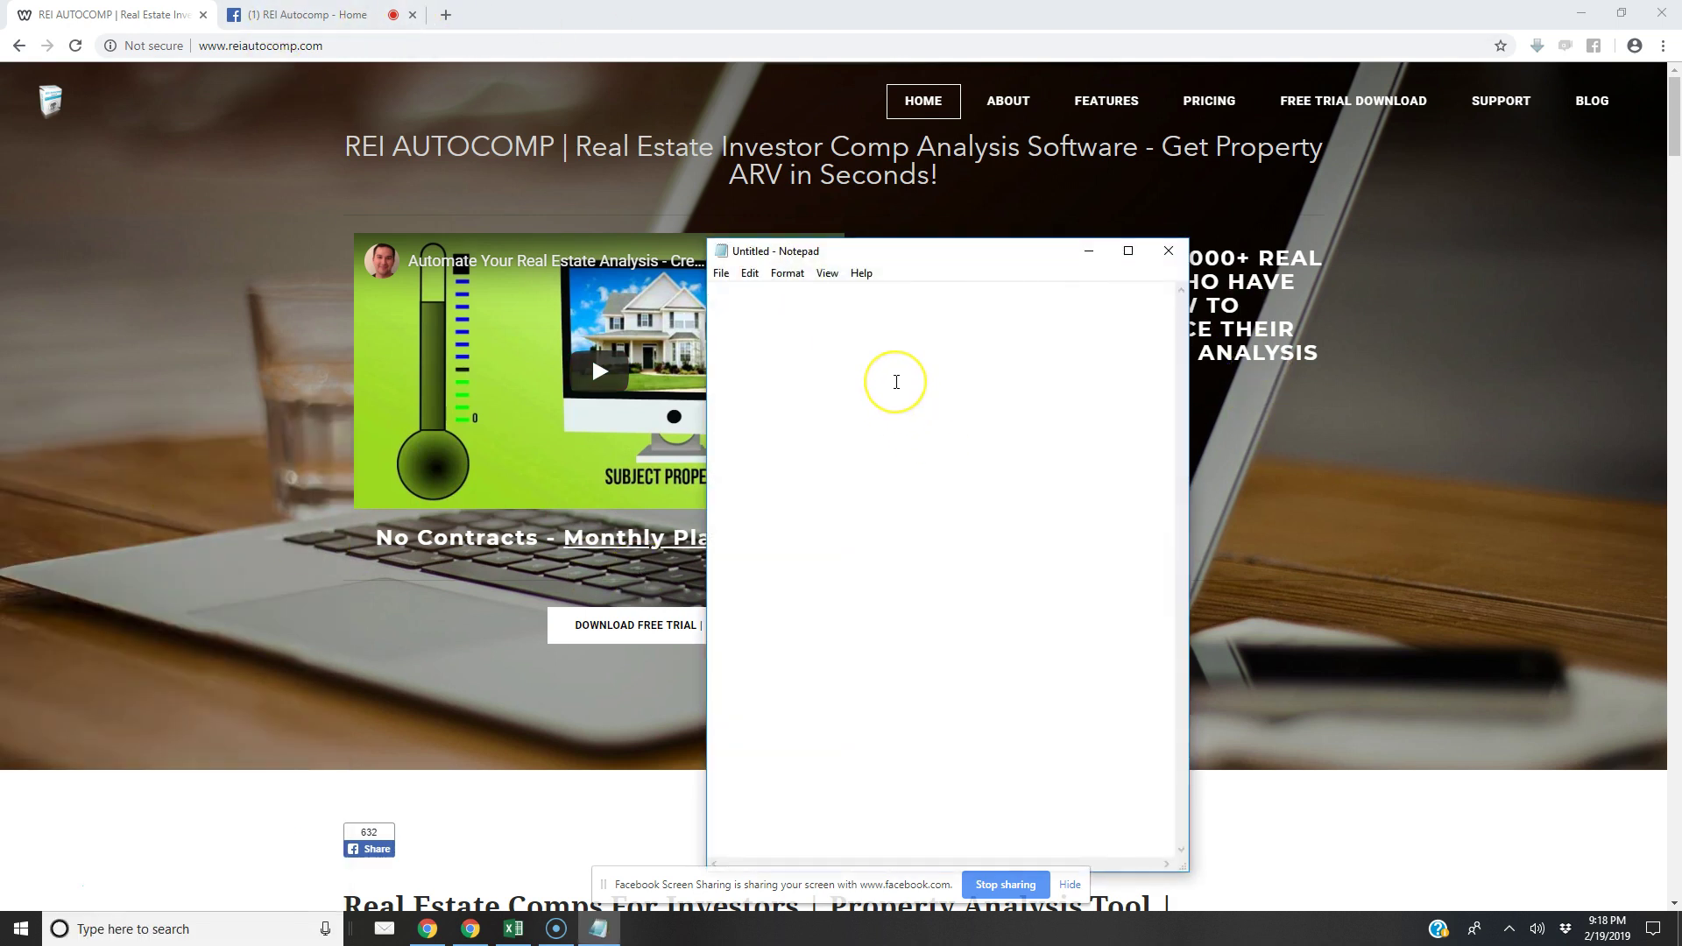
Write the opening lines asking viewers to comment where they're from, wait briefly, and 'Like and share!'
{"action": "type", "text": "Let me know your are here - "}
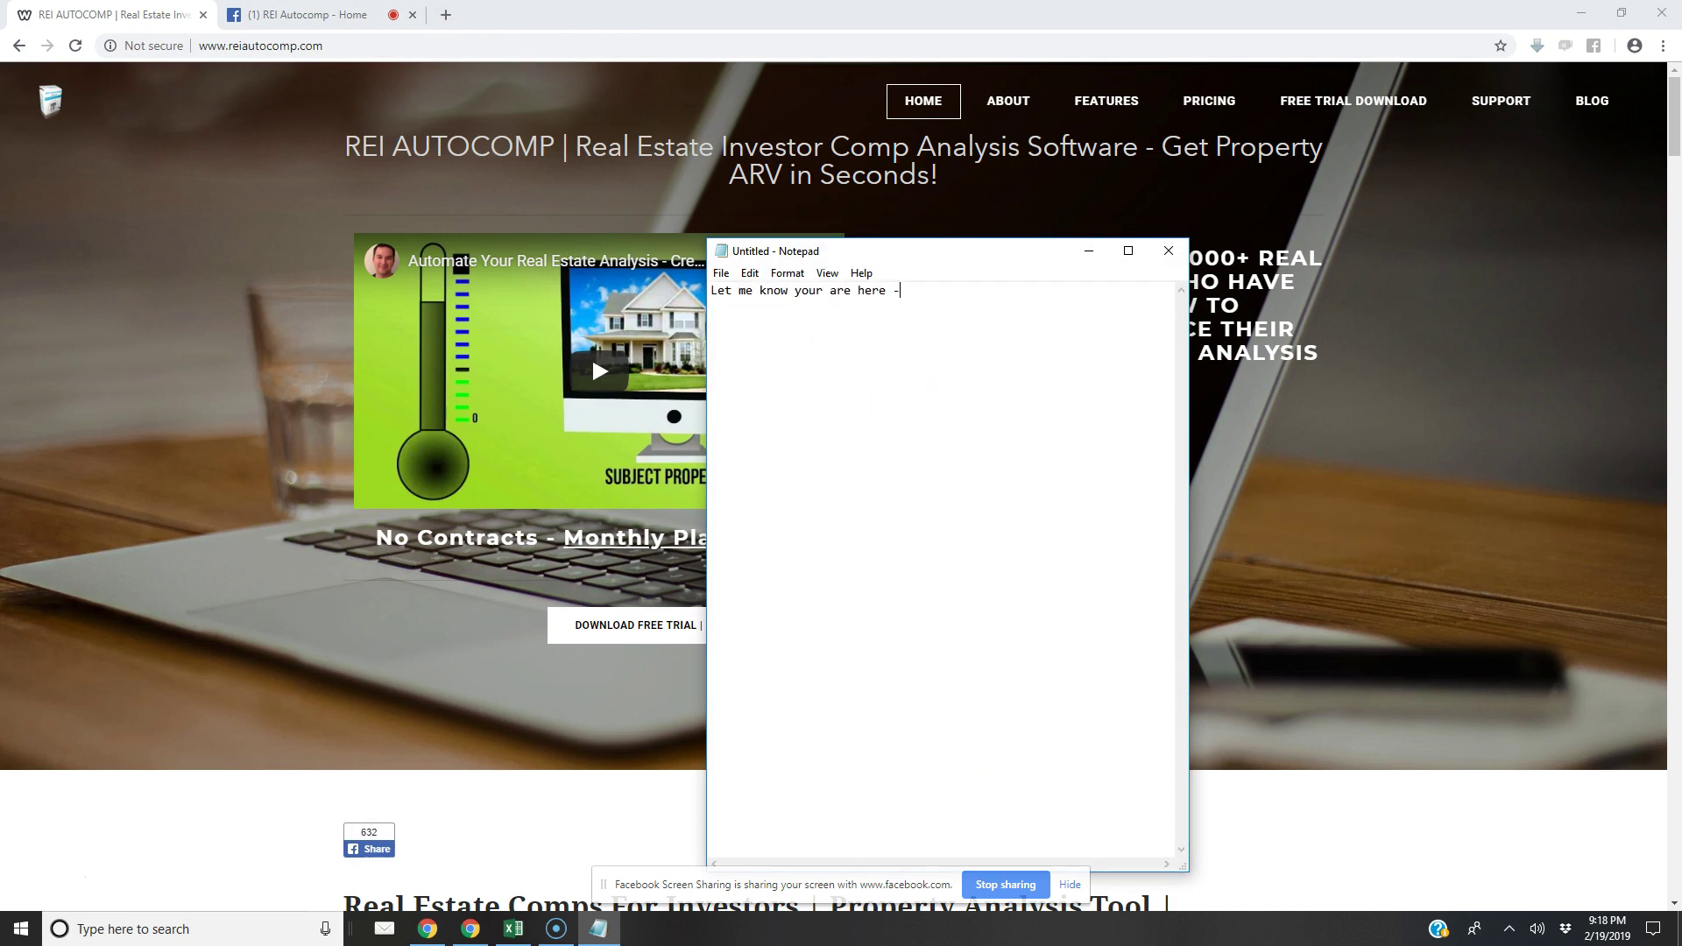
{"action": "type", "text": "Drop your name and where you are from in the comments"}
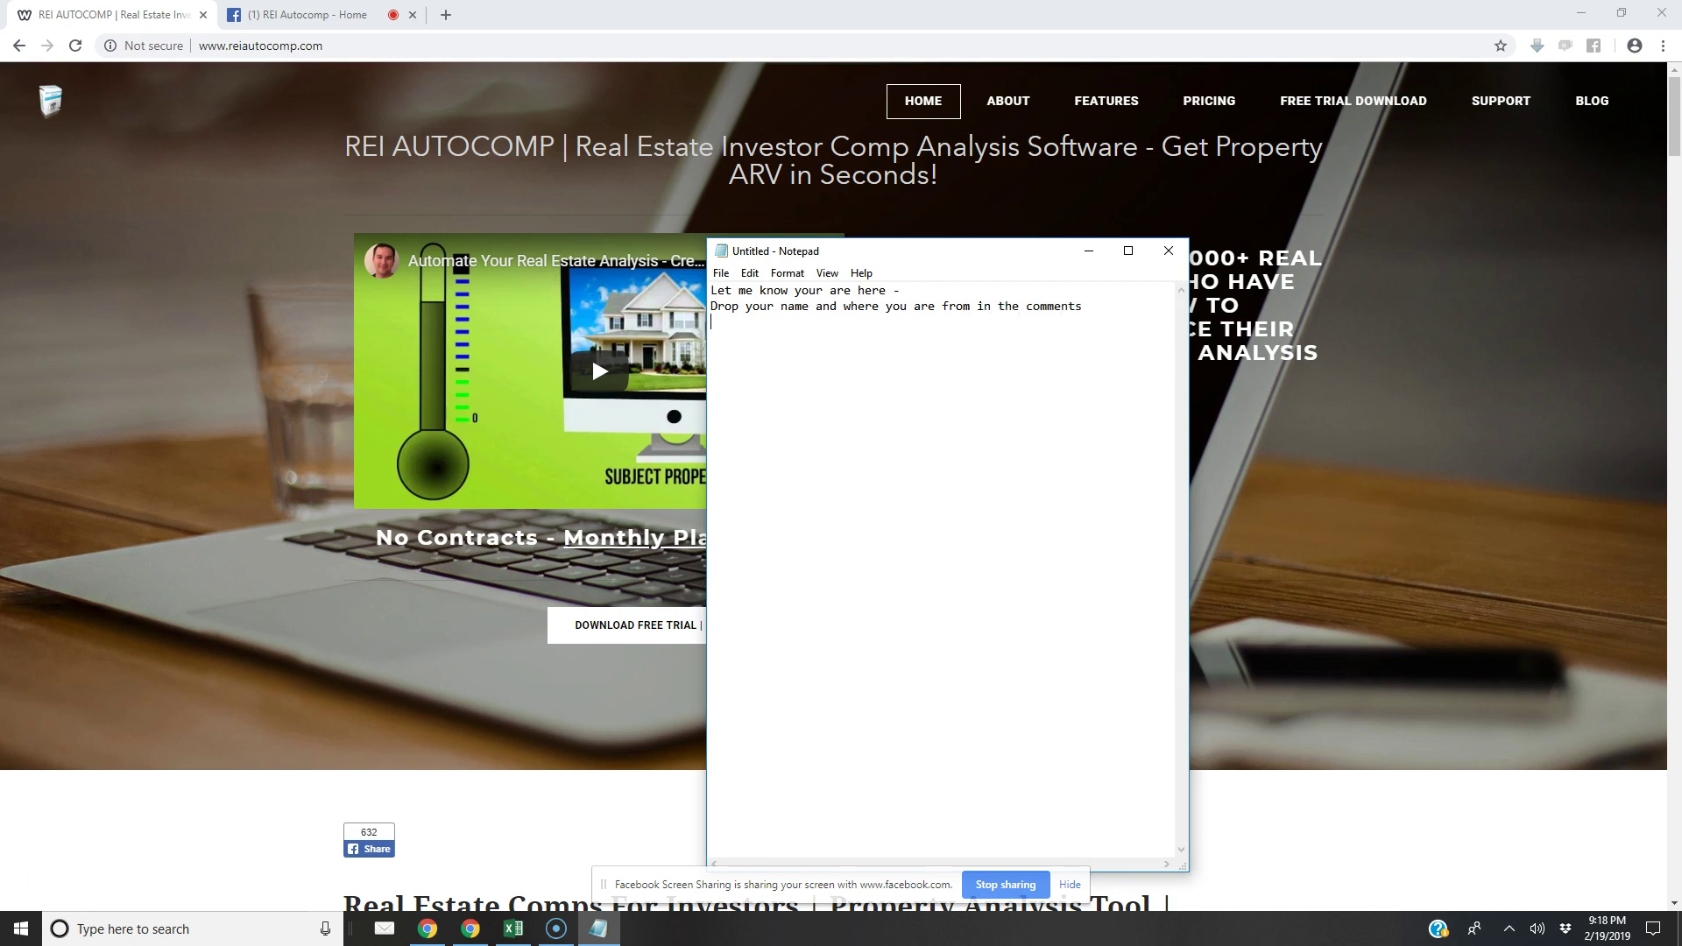
{"action": "key", "text": "Return"}
{"action": "type", "text": "Let's let some people join and I'll come back "}
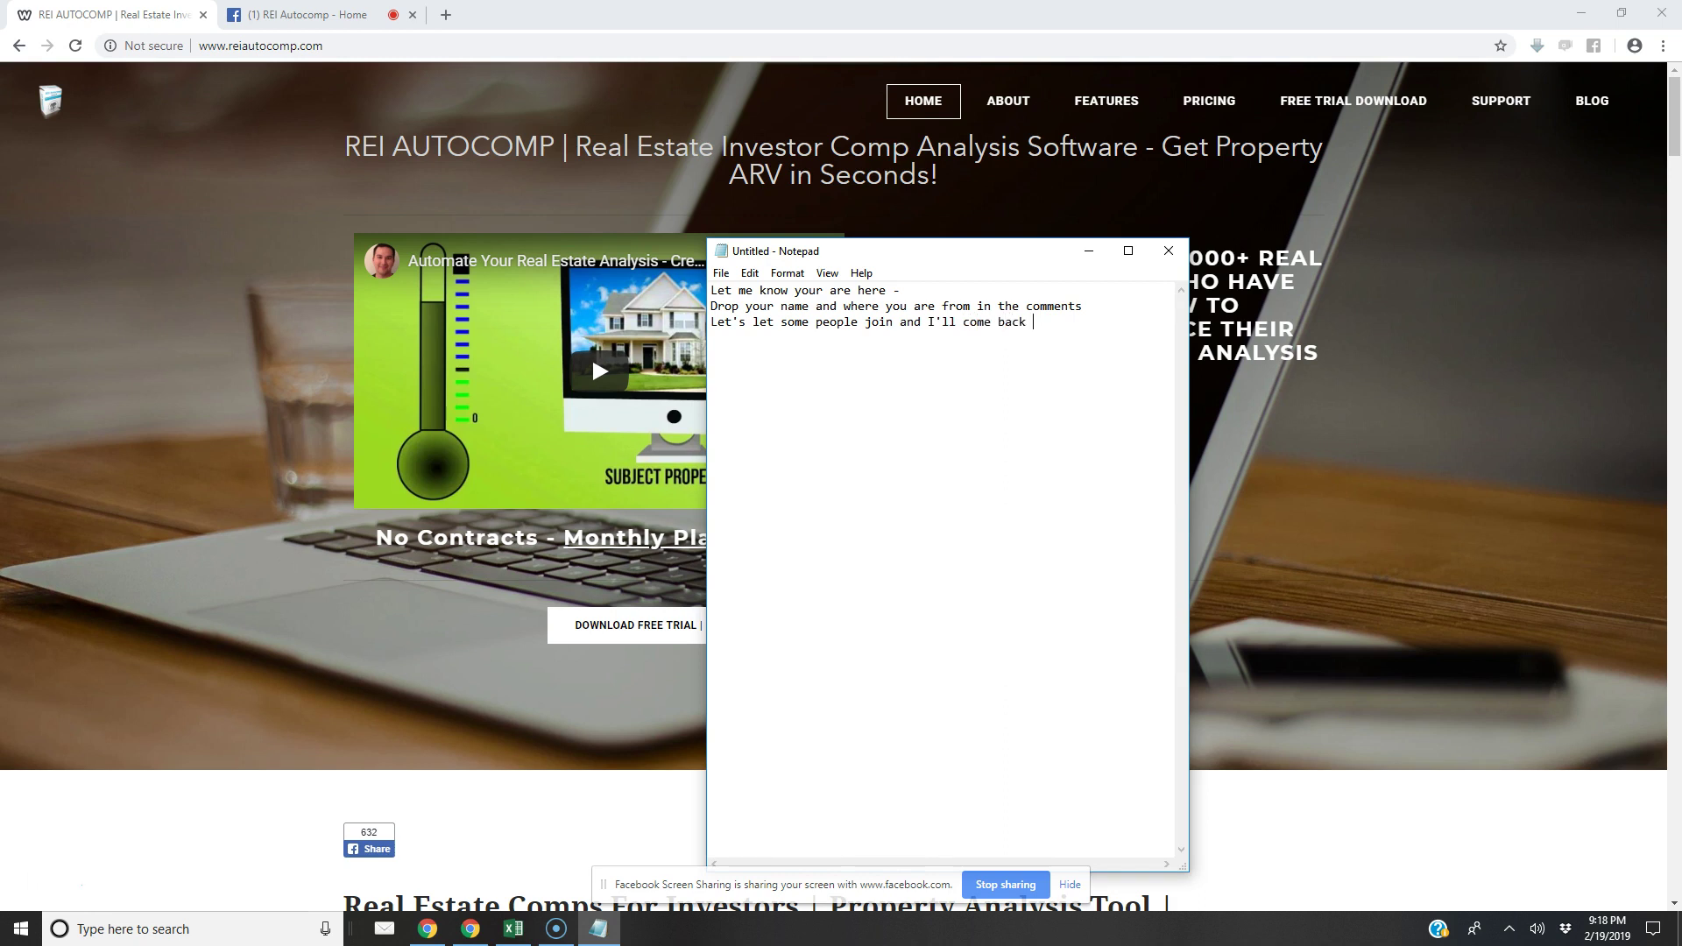
{"action": "type", "text": "in a few moments!"}
{"action": "key", "text": "Return"}
{"action": "key", "text": "Return"}
{"action": "type", "text": "Like and share!"}
{"action": "key", "text": "Return"}
{"action": "key", "text": "Return"}
Add 'We are going to analyze some deals using REI Autocomp live!!!' plus the creator's sign-off
{"action": "type", "text": "We are going to"}
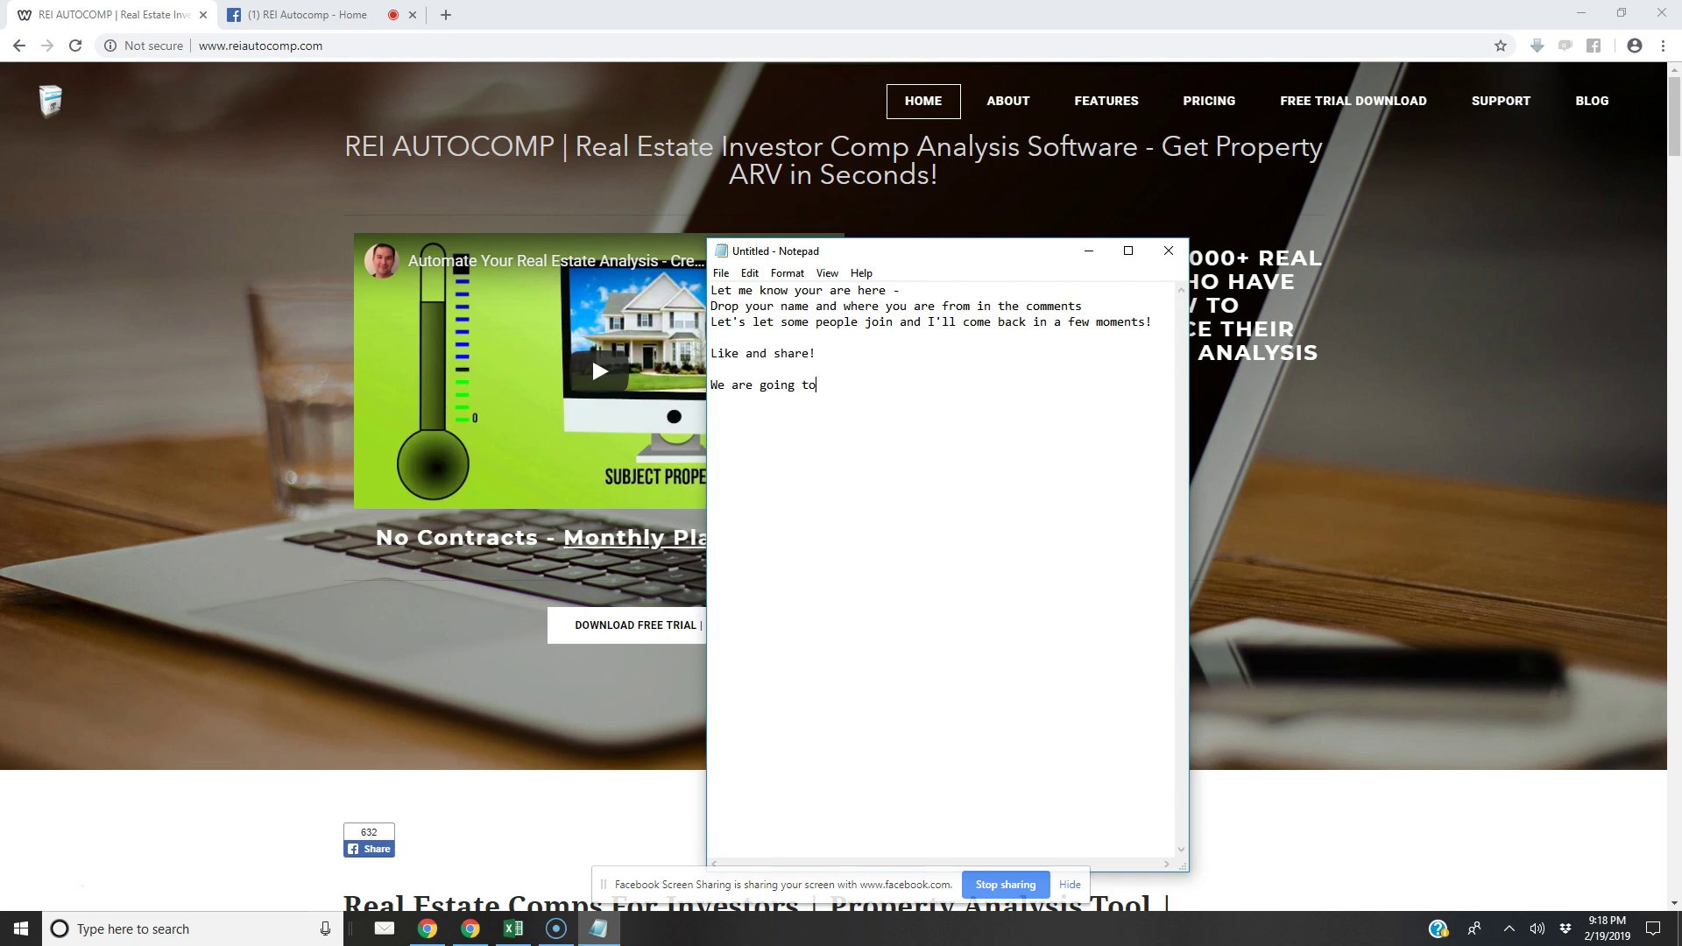
{"action": "type", "text": " analyze some deals "}
{"action": "type", "text": "using REI Aut"}
{"action": "type", "text": "oocmp"}
{"action": "key", "text": "BackSpace"}
{"action": "key", "text": "BackSpace"}
{"action": "type", "text": "om"}
{"action": "key", "text": "BackSpace"}
{"action": "key", "text": "BackSpace"}
{"action": "key", "text": "BackSpace"}
{"action": "key", "text": "BackSpace"}
{"action": "type", "text": "comp live!!!"}
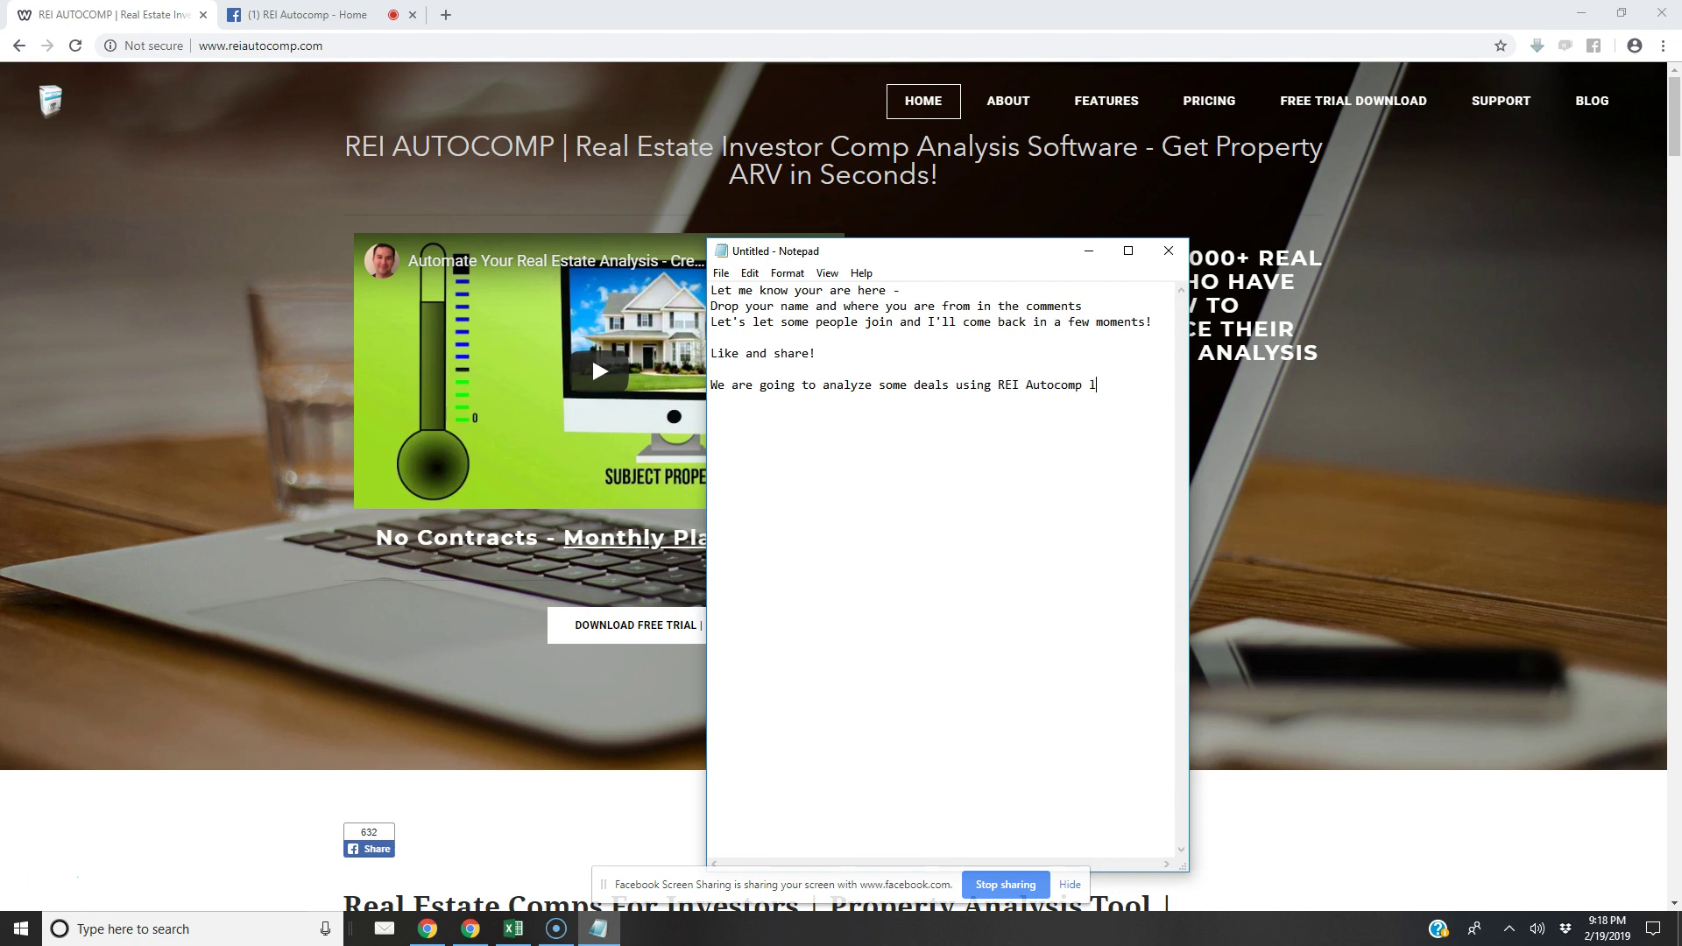
{"action": "key", "text": "Return"}
{"action": "key", "text": "Return"}
{"action": "key", "text": "Return"}
{"action": "type", "text": "Randy - The Creator of REI Autocomp"}
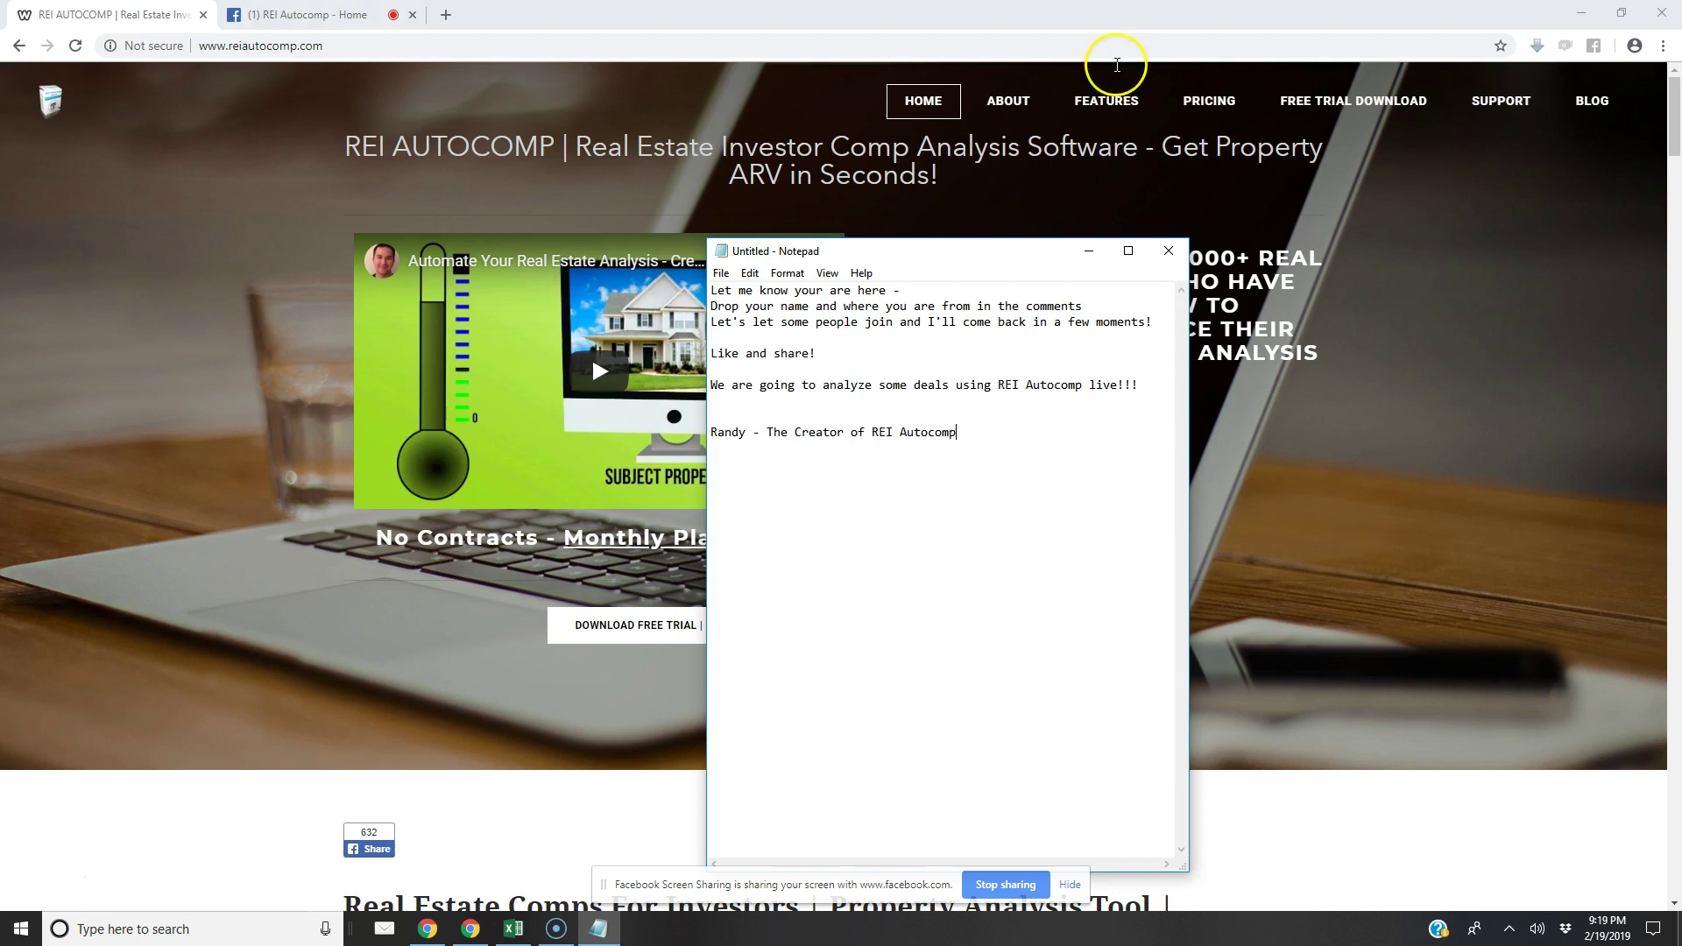
Move Chrome and Notepad aside, focus the Excel sheet, and open the AutoComp New Property form
{"action": "left_click", "coordinate": [1595, 26]}
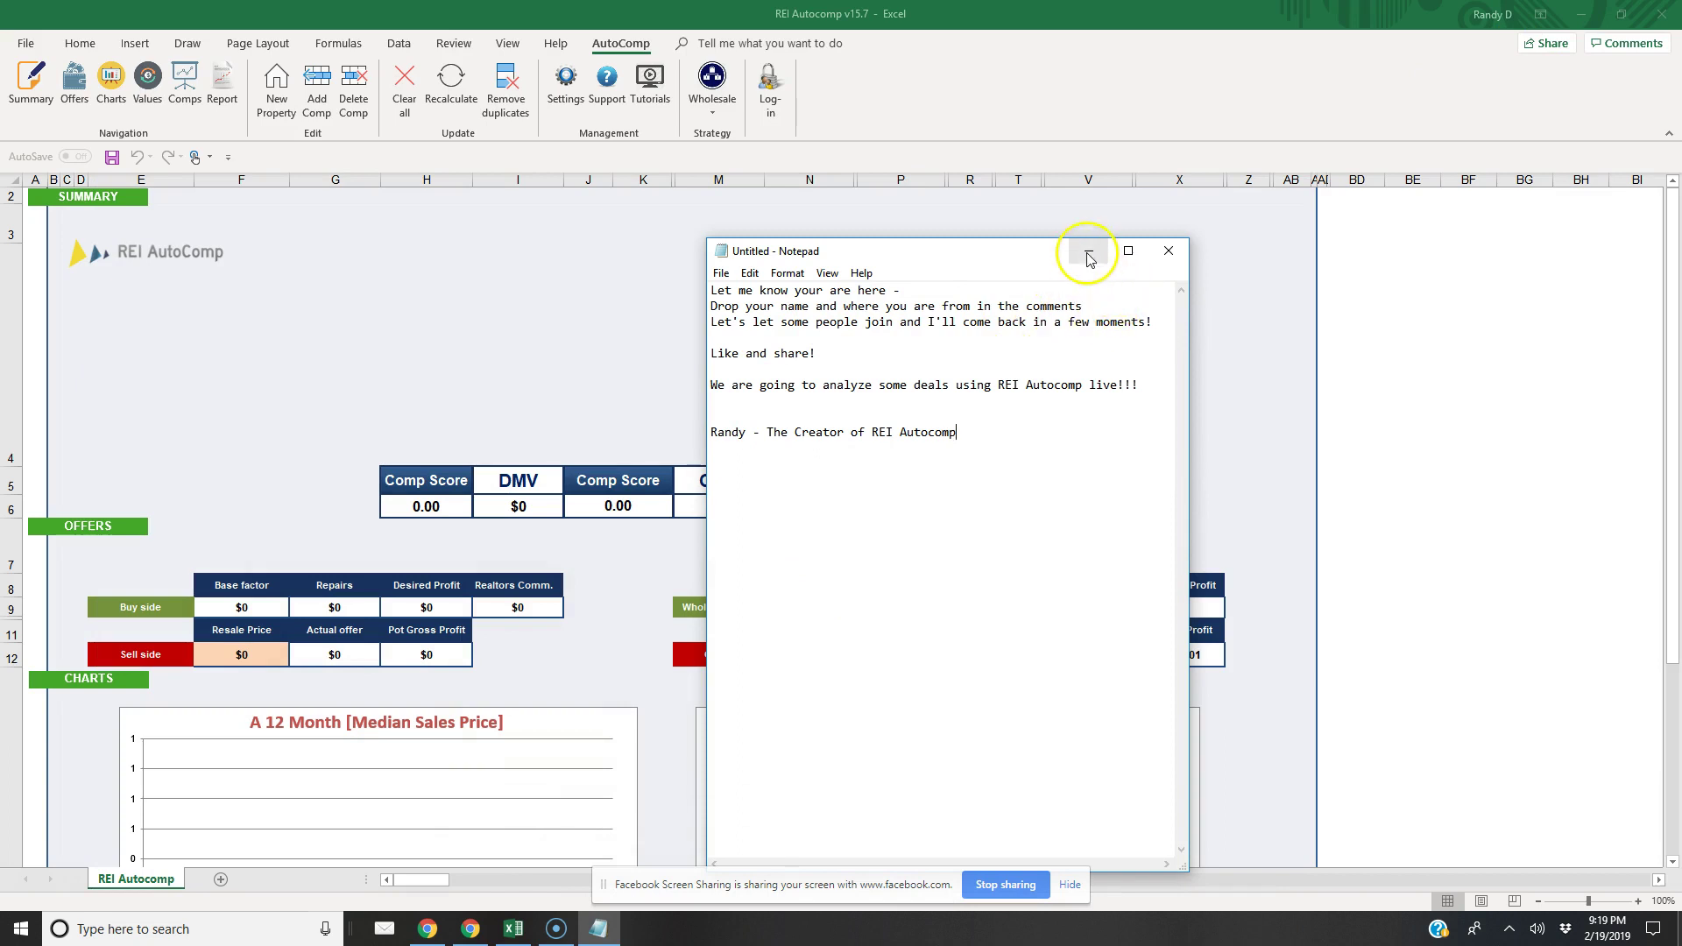
{"action": "left_click_drag", "start_coordinate": [995, 255], "coordinate": [759, 176]}
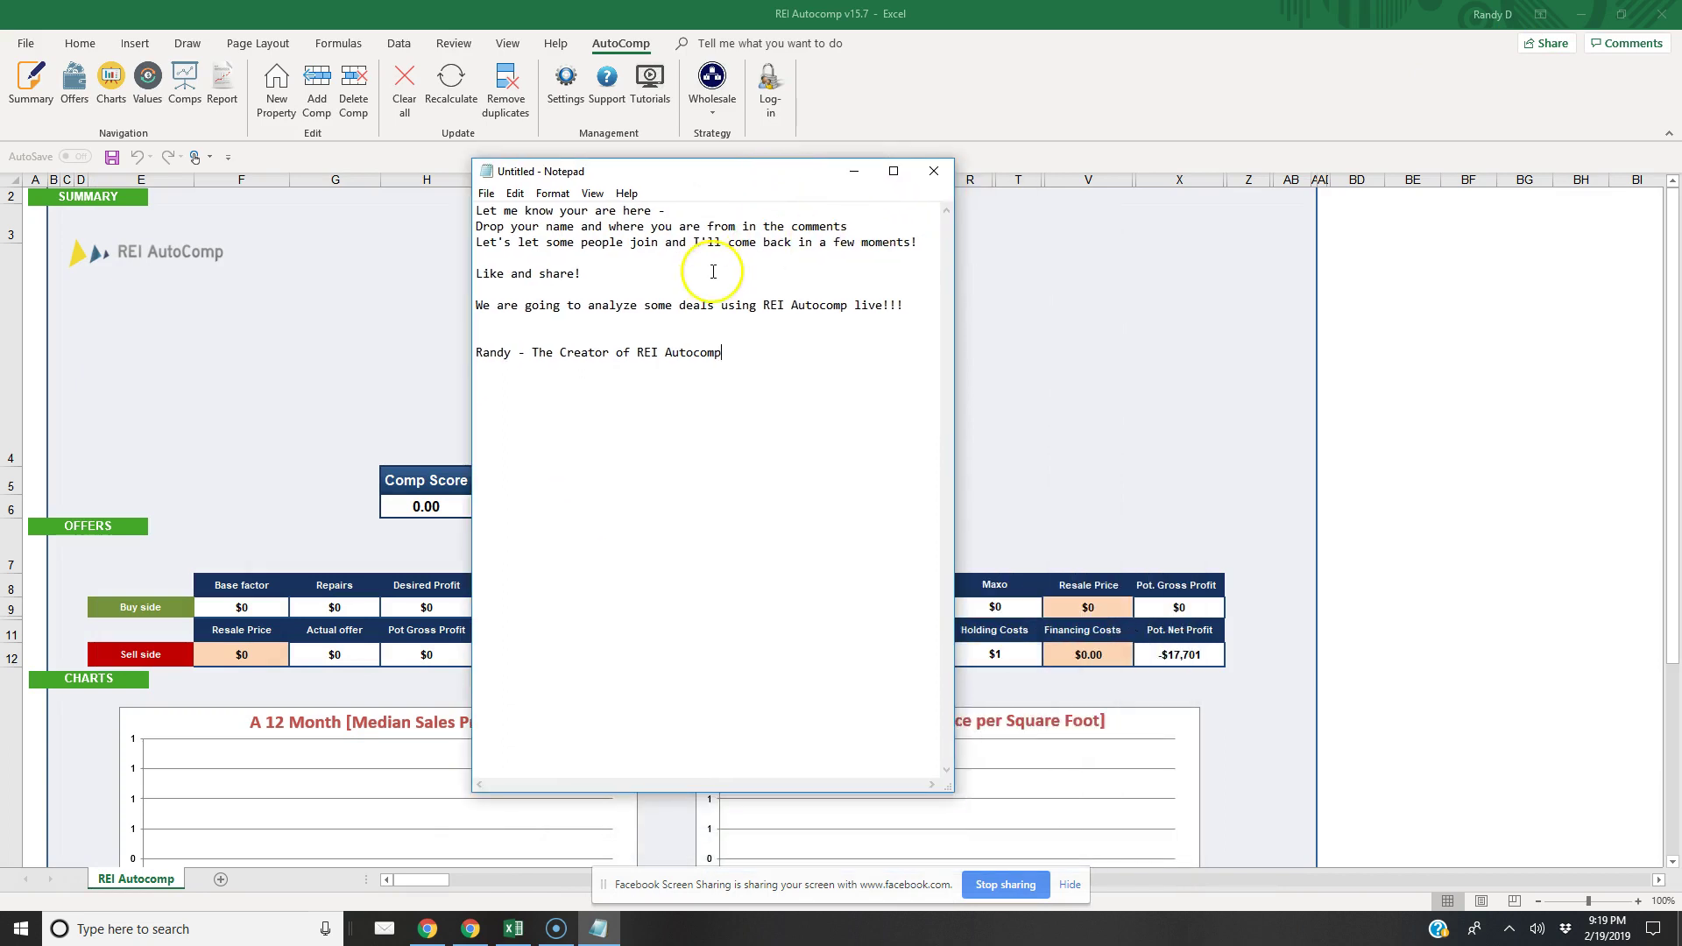
{"action": "left_click", "coordinate": [368, 438]}
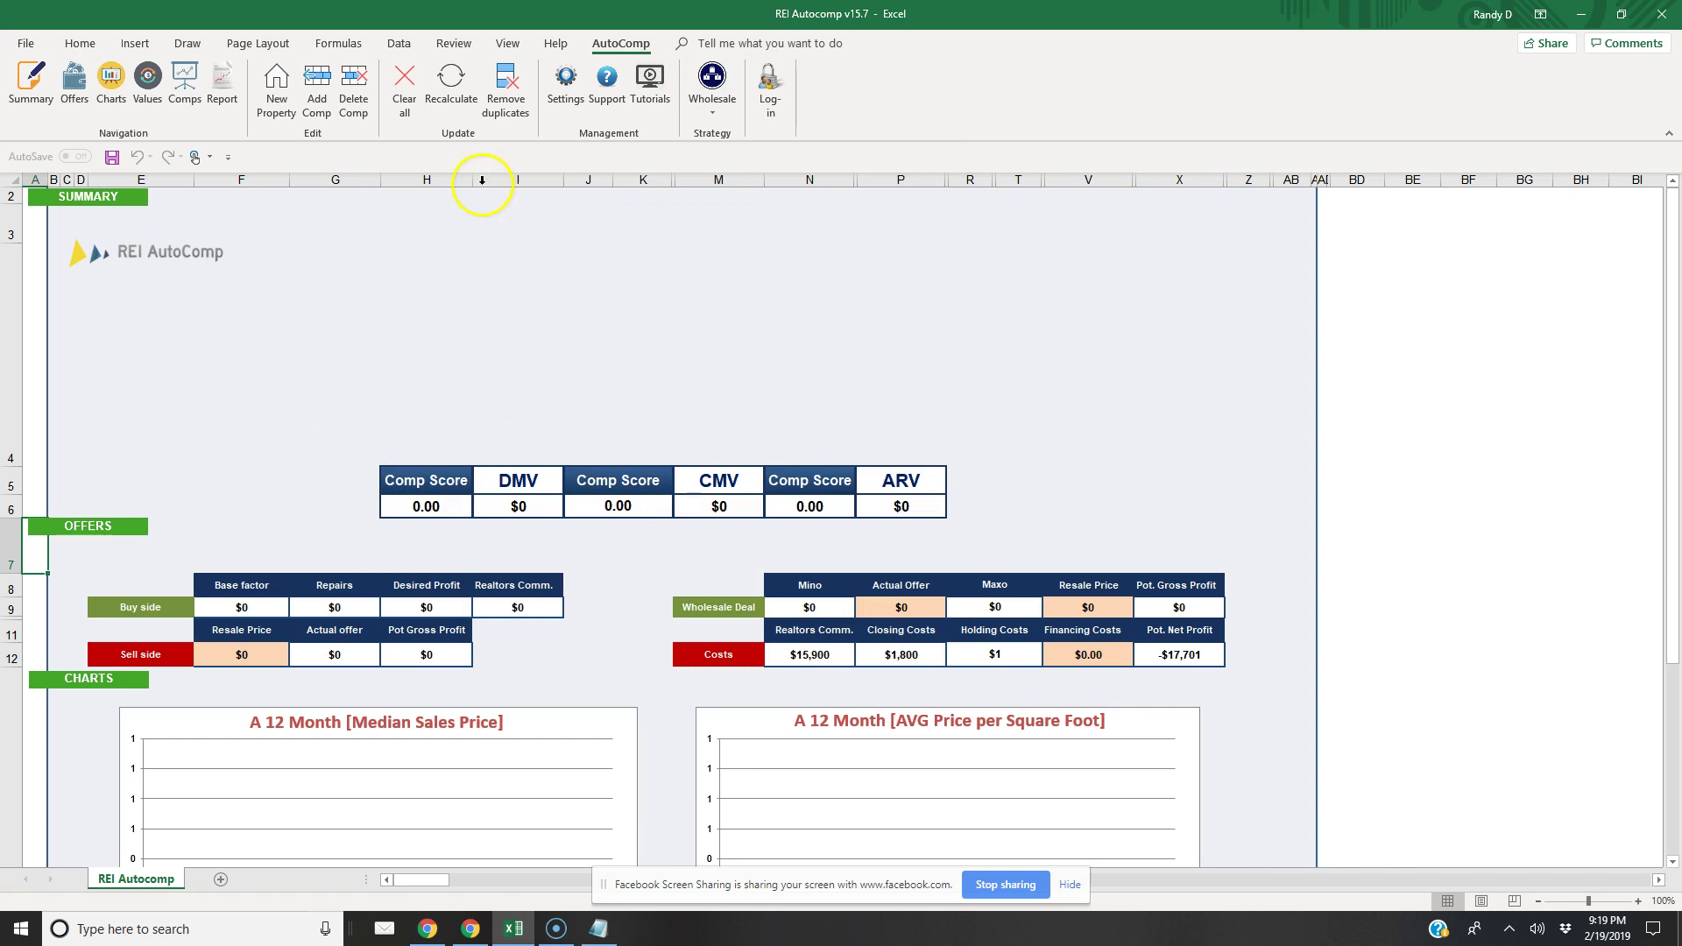
{"action": "left_click", "coordinate": [276, 94]}
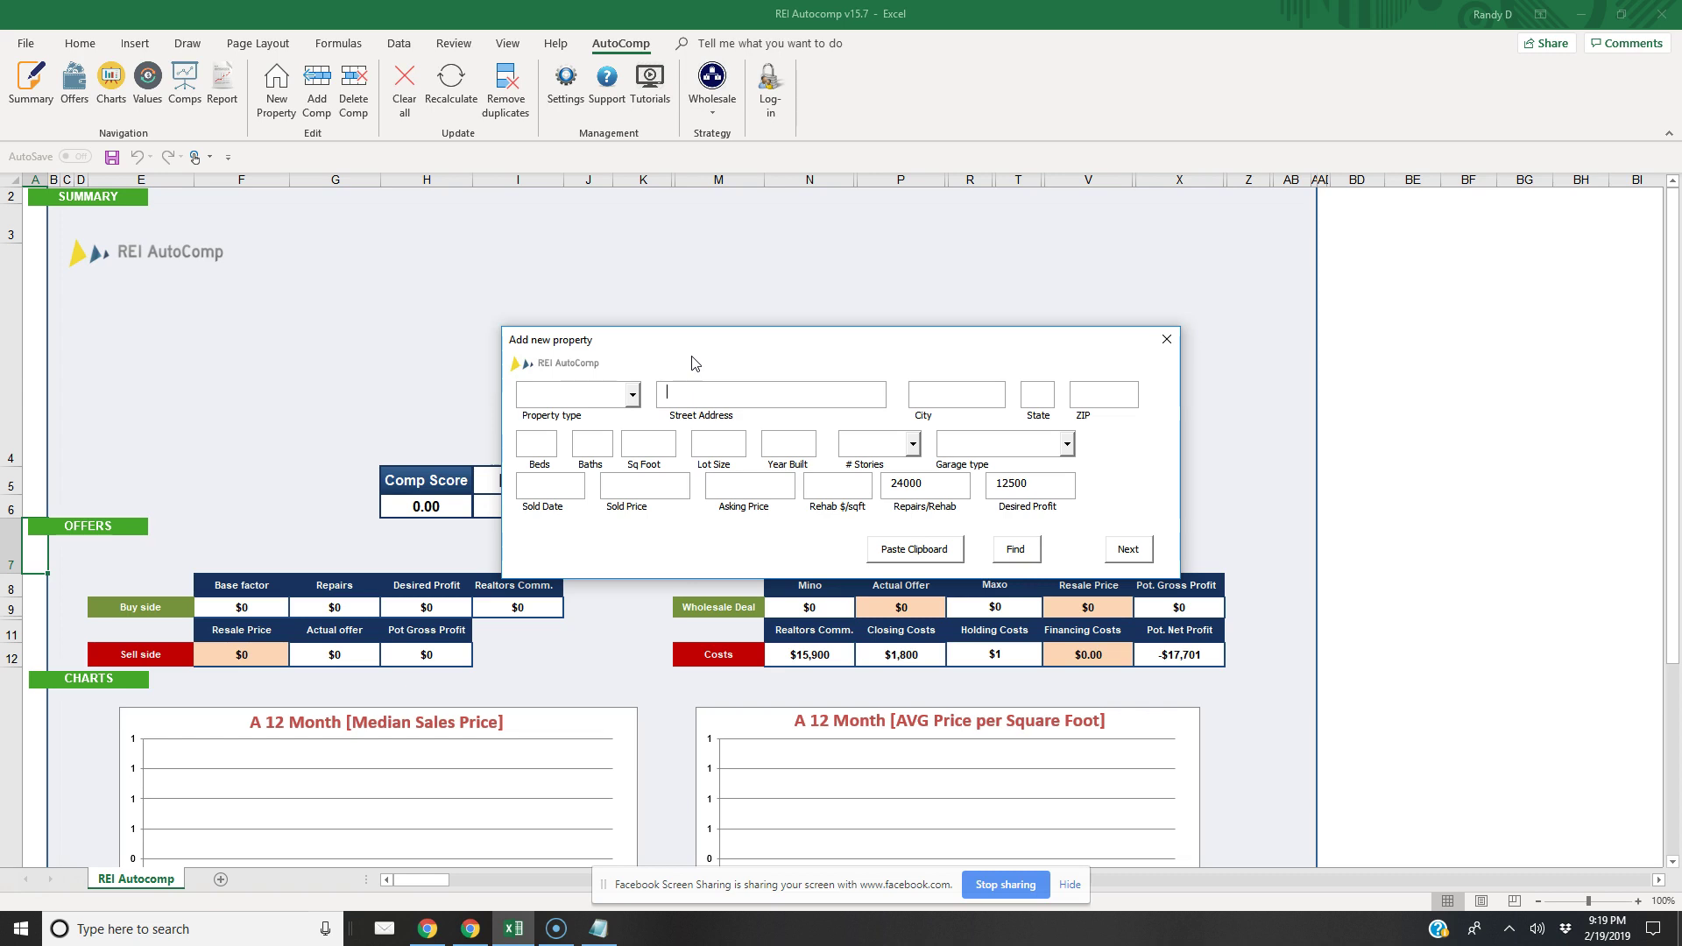
{"action": "left_click_drag", "start_coordinate": [743, 394], "coordinate": [639, 381]}
{"action": "key", "text": "BackSpace"}
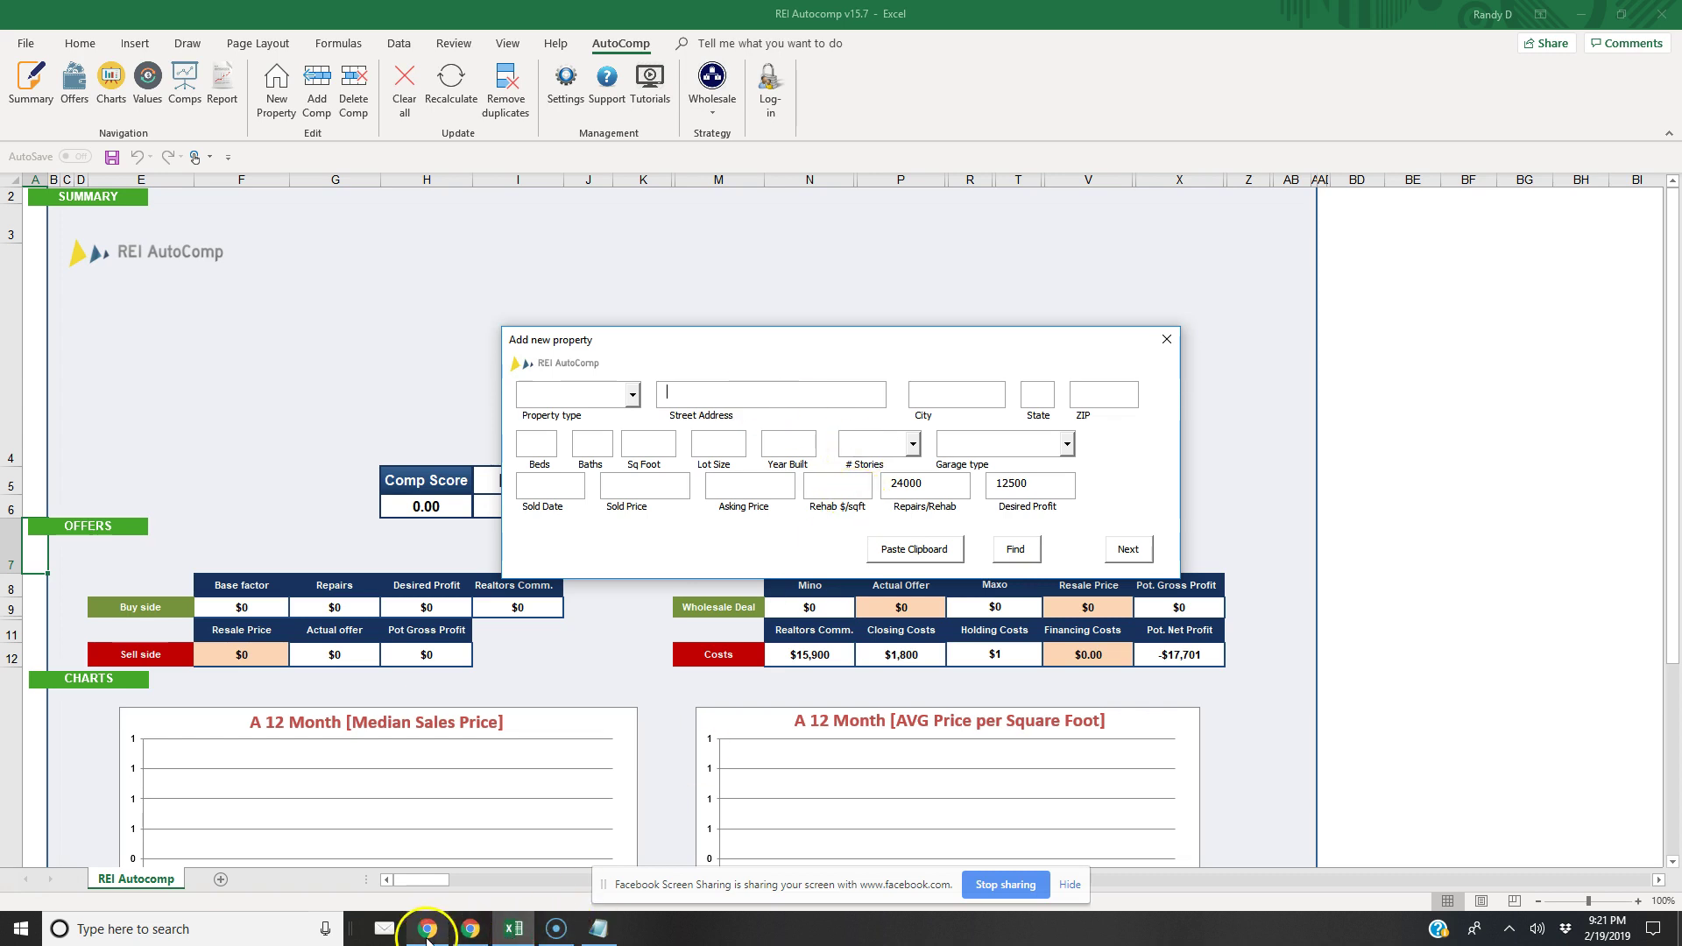
{"action": "mouse_move", "coordinate": [434, 937]}
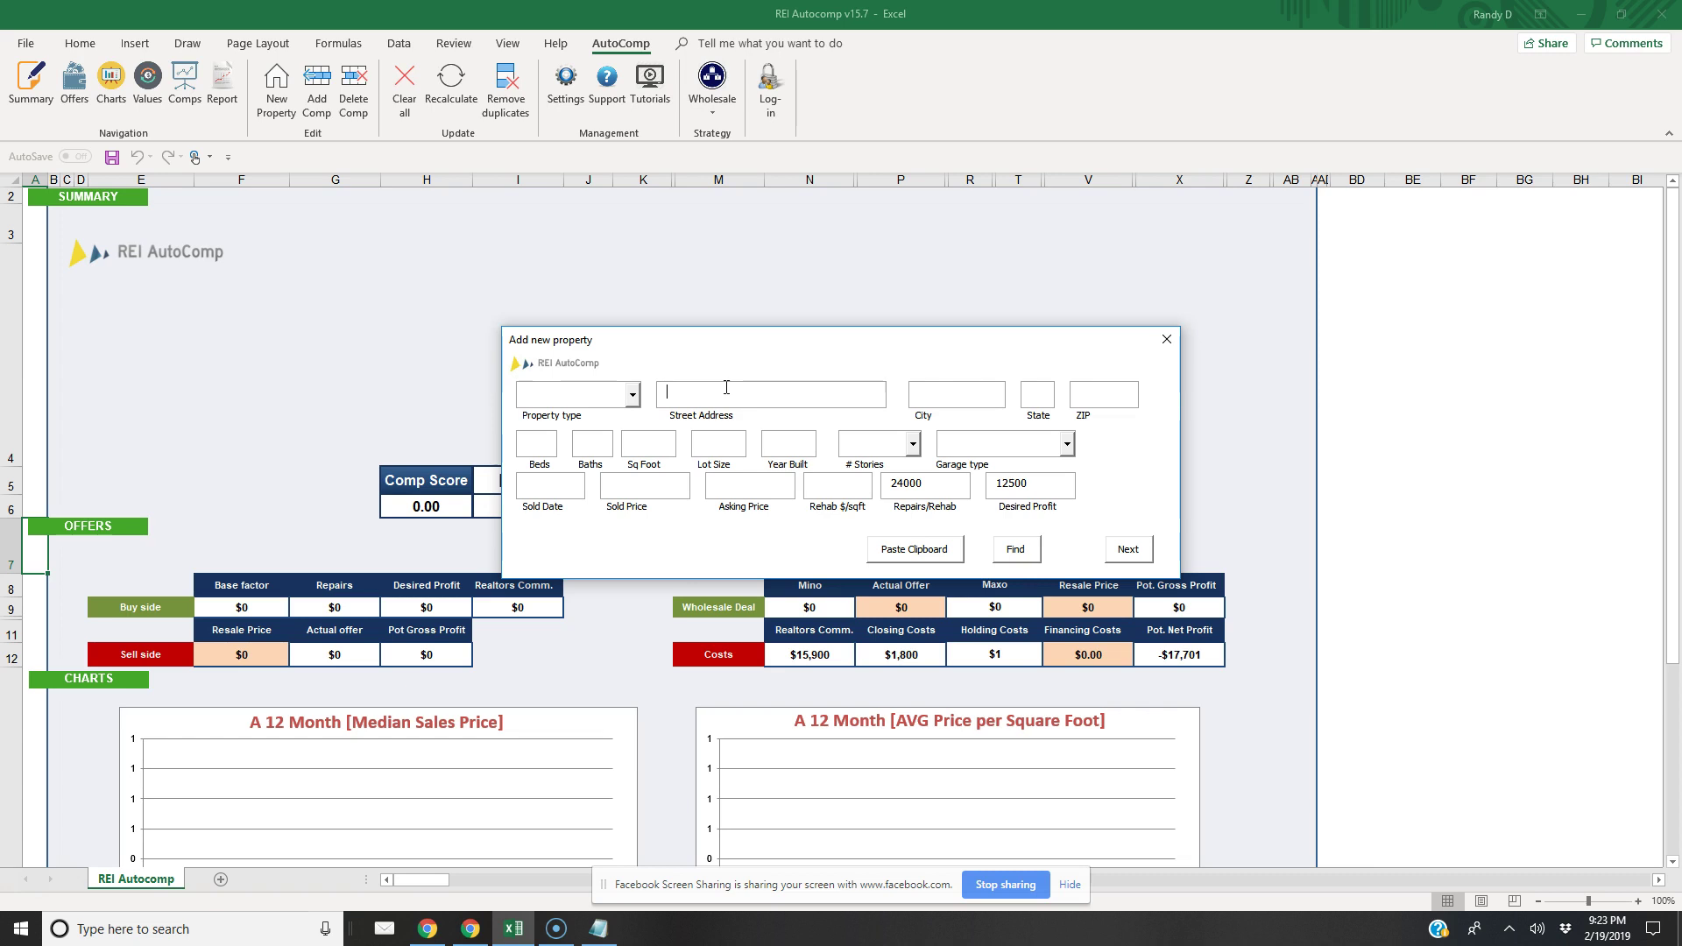
Enter the subject property's street address, Mesa, AZ and ZIP code, then run Find to fetch its details
{"action": "key", "text": "Tab"}
{"action": "type", "text": "Mesa"}
{"action": "key", "text": "Tab"}
{"action": "type", "text": "AZ"}
{"action": "key", "text": "Tab"}
{"action": "type", "text": "85"}
{"action": "type", "text": "212"}
{"action": "left_click_drag", "start_coordinate": [783, 346], "coordinate": [703, 339]}
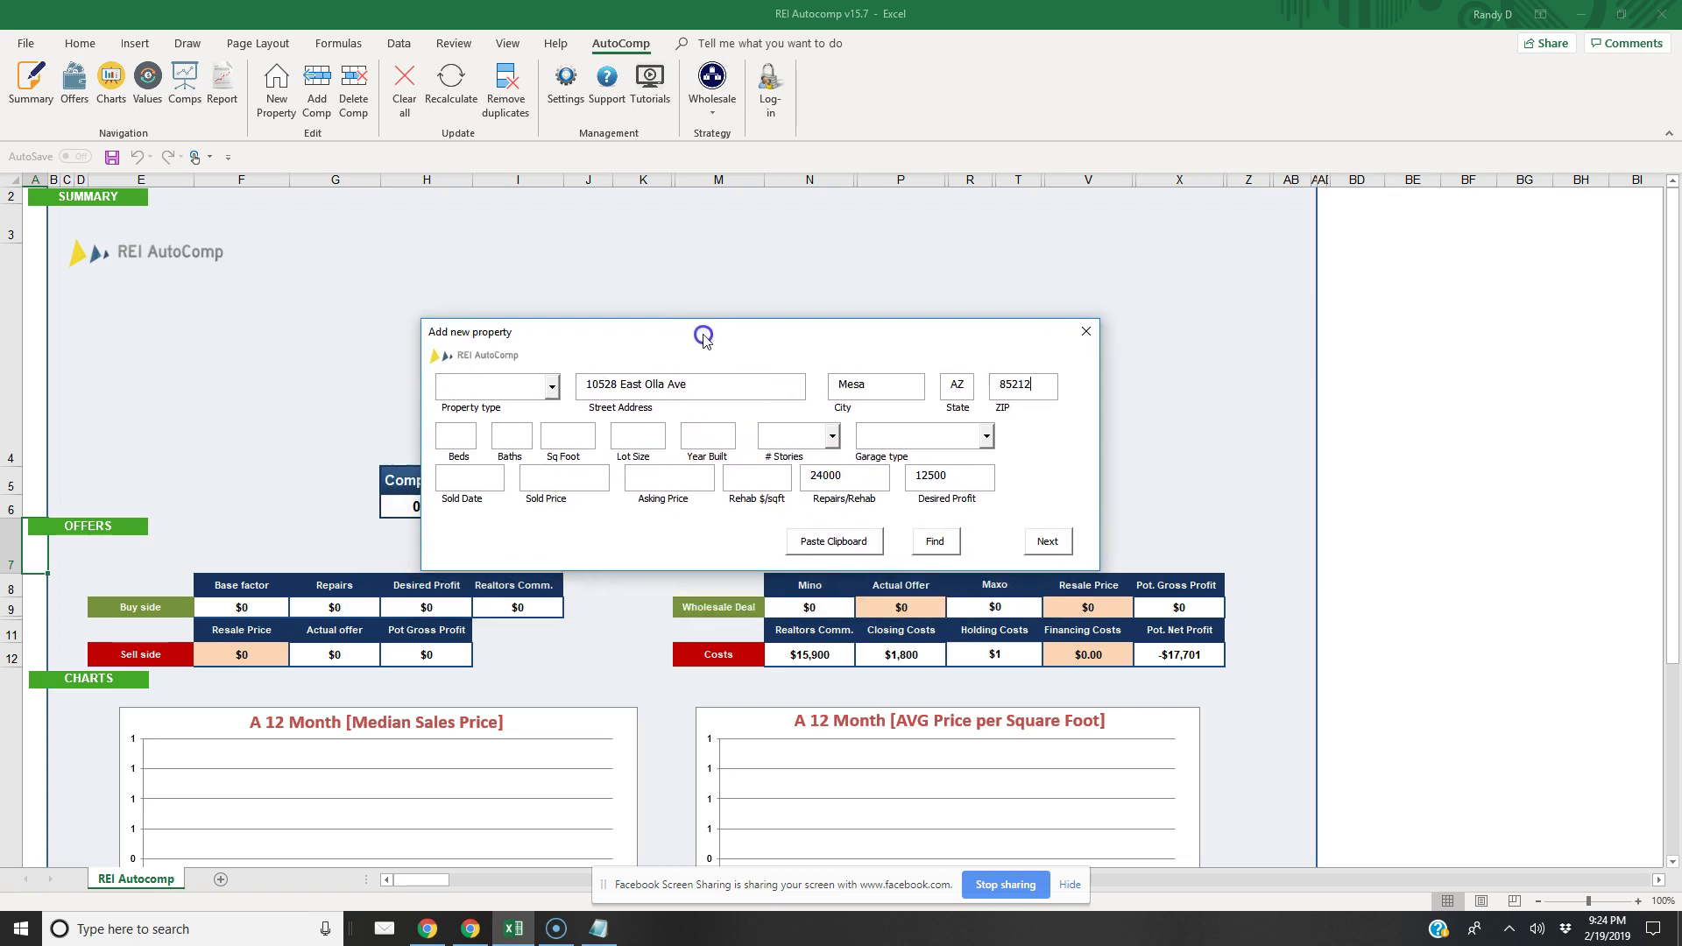
{"action": "left_click", "coordinate": [935, 540]}
Check the fetched details (4 beds, 3.0 baths, 3262 sq ft), copy the street address, and switch to Chrome
{"action": "left_click", "coordinate": [928, 471]}
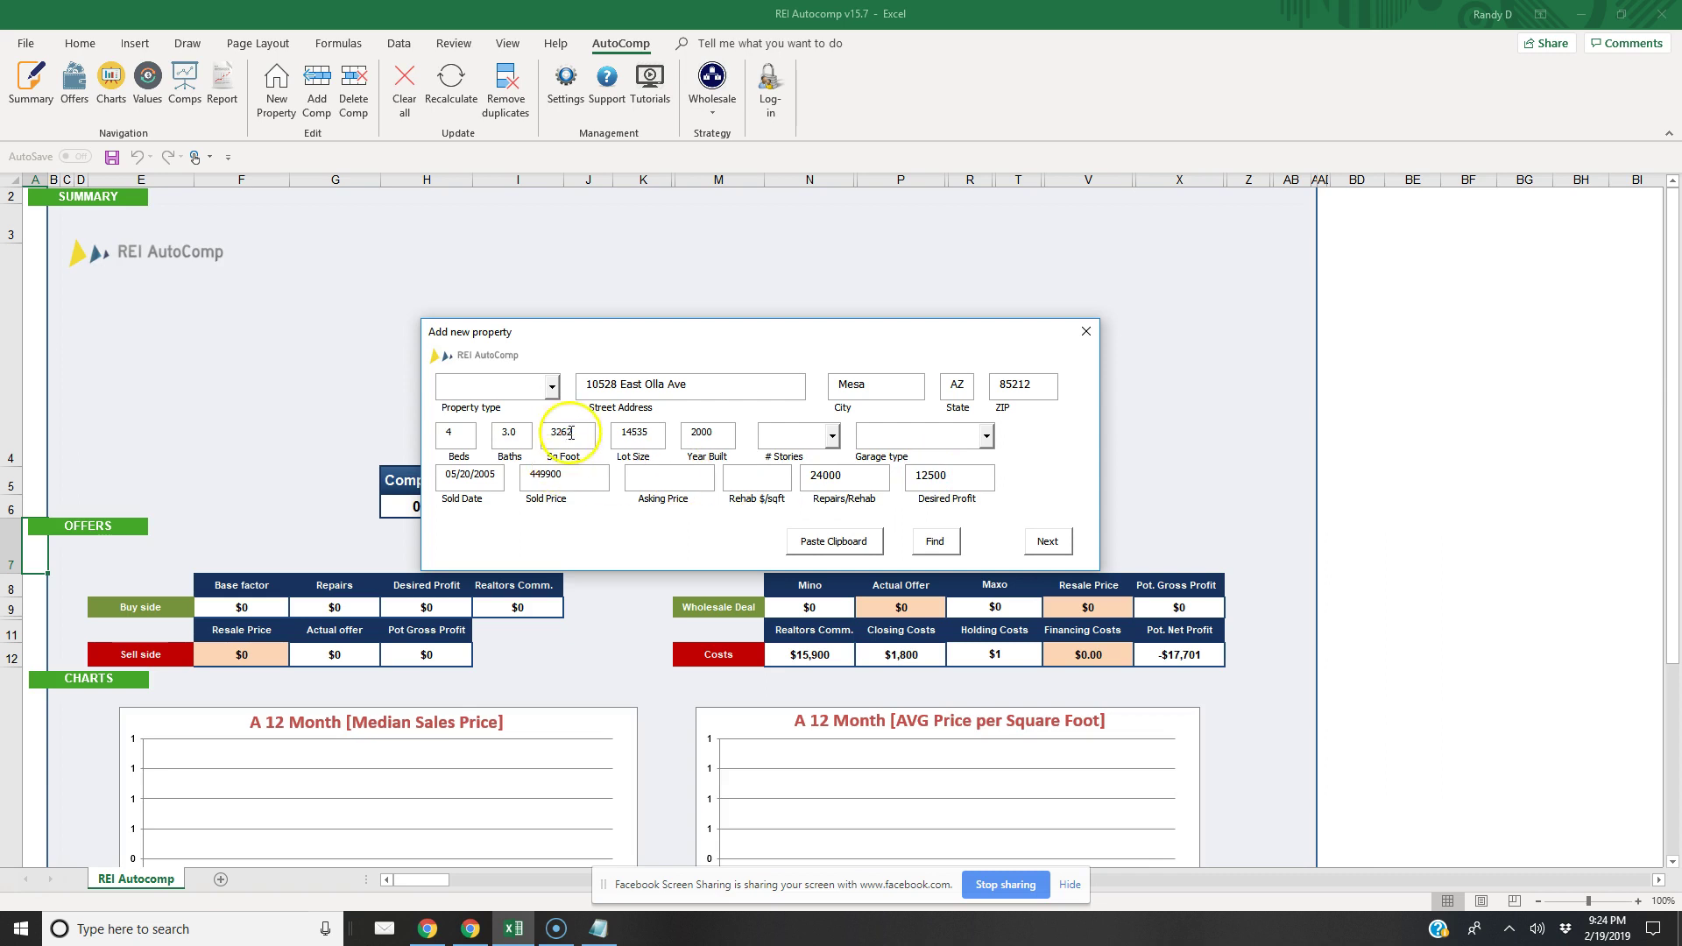
{"action": "left_click", "coordinate": [833, 438]}
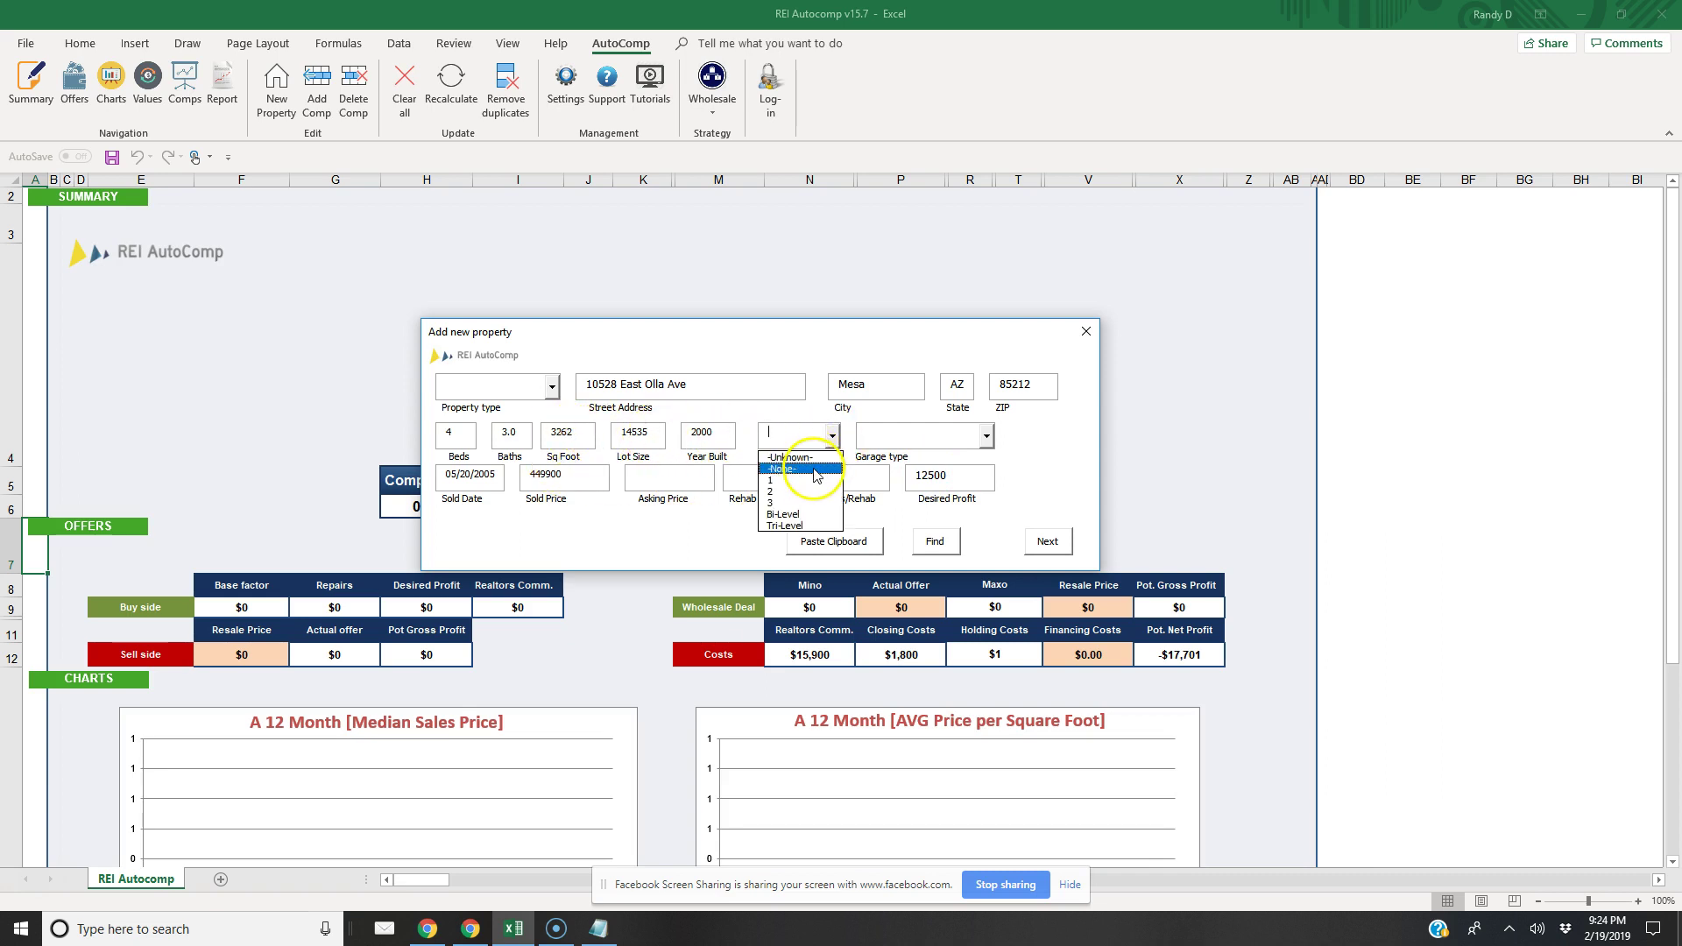
{"action": "double_click", "coordinate": [679, 384]}
{"action": "key", "text": "ctrl+c"}
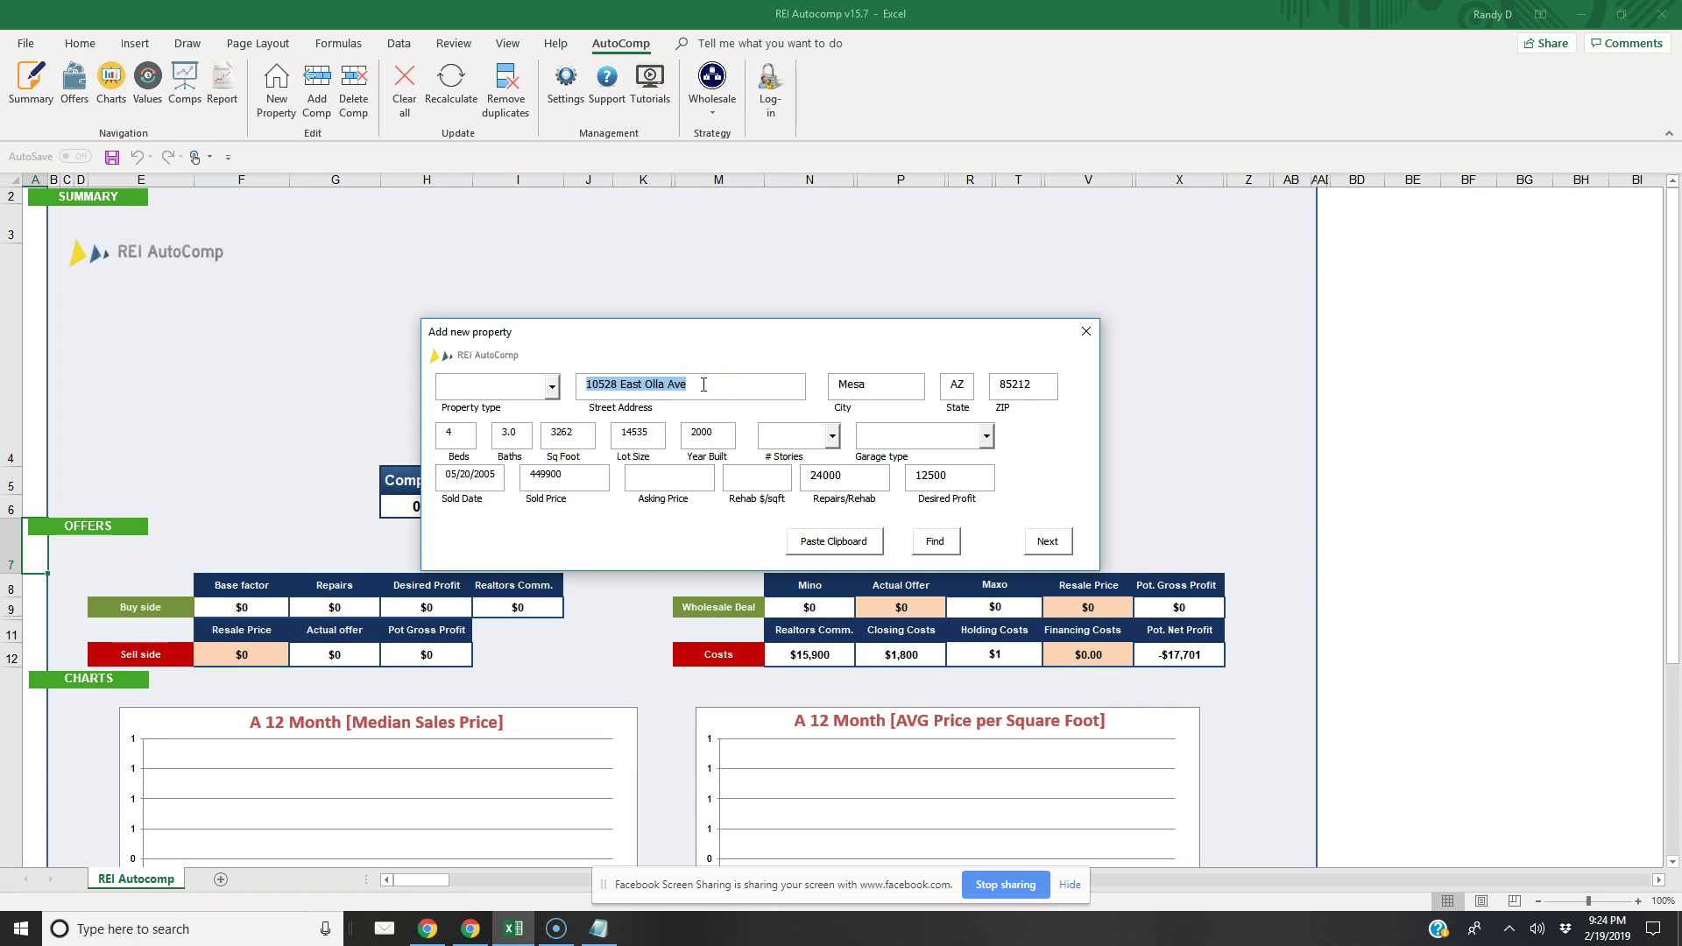
{"action": "left_click", "coordinate": [470, 928]}
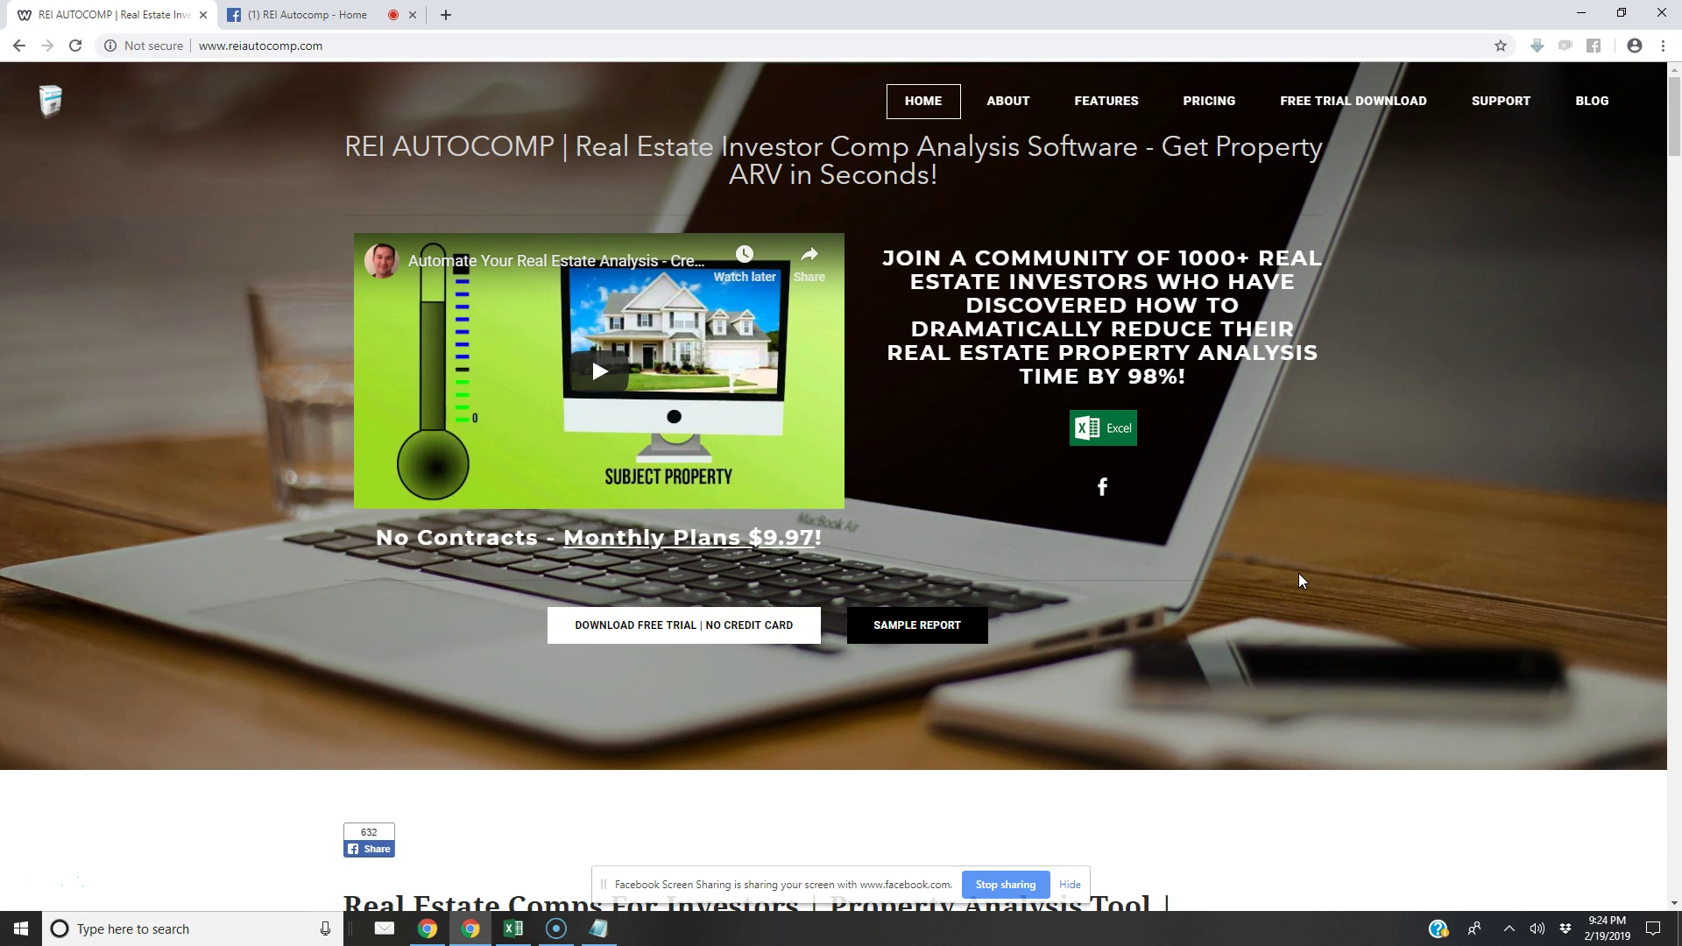
Search the copied address with 'mesa az' in a new tab and open its Redfin listing
{"action": "left_click", "coordinate": [447, 15]}
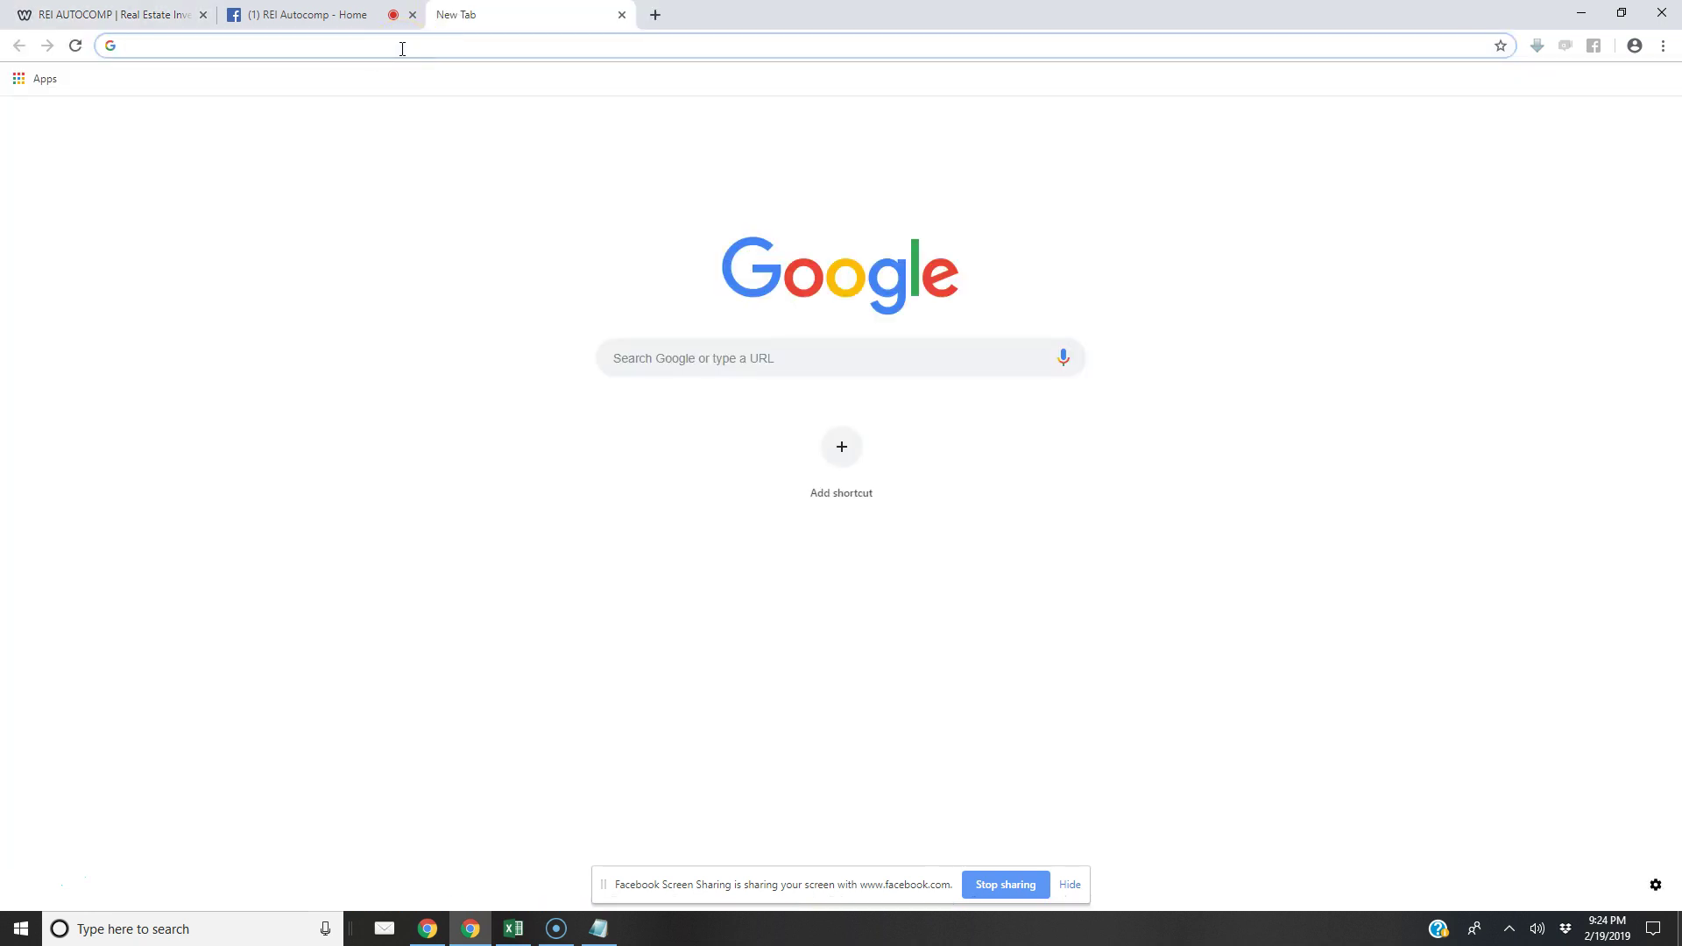
{"action": "key", "text": "ctrl+v"}
{"action": "type", "text": "mesa az"}
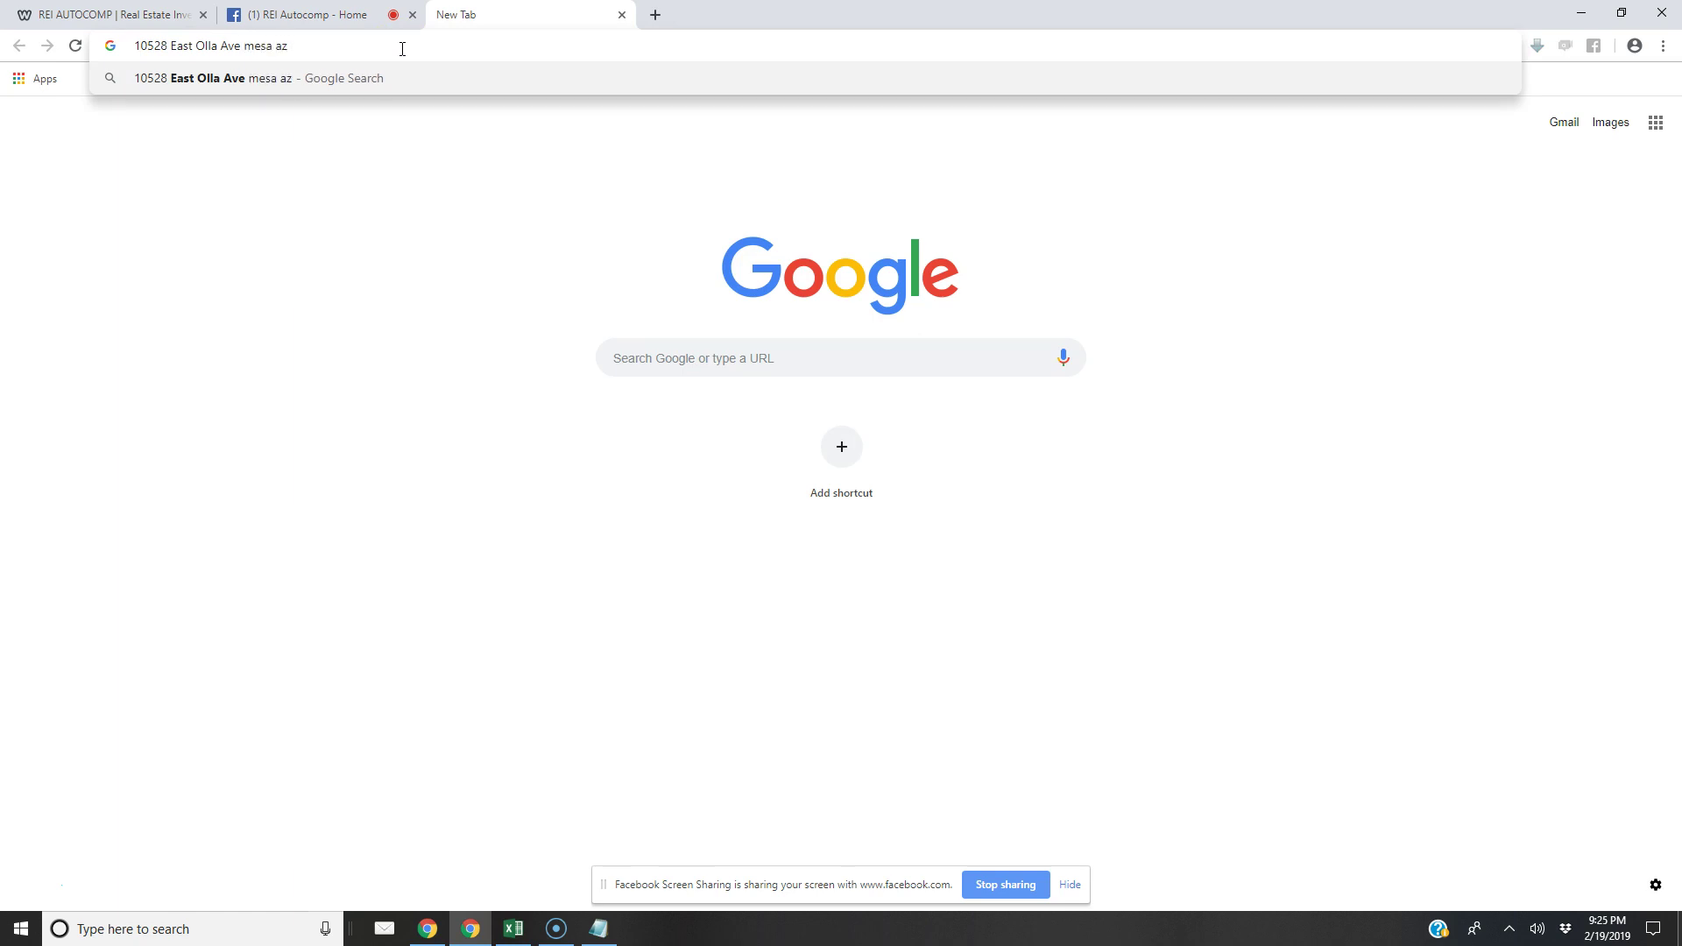
{"action": "key", "text": "Return"}
{"action": "left_click", "coordinate": [272, 627]}
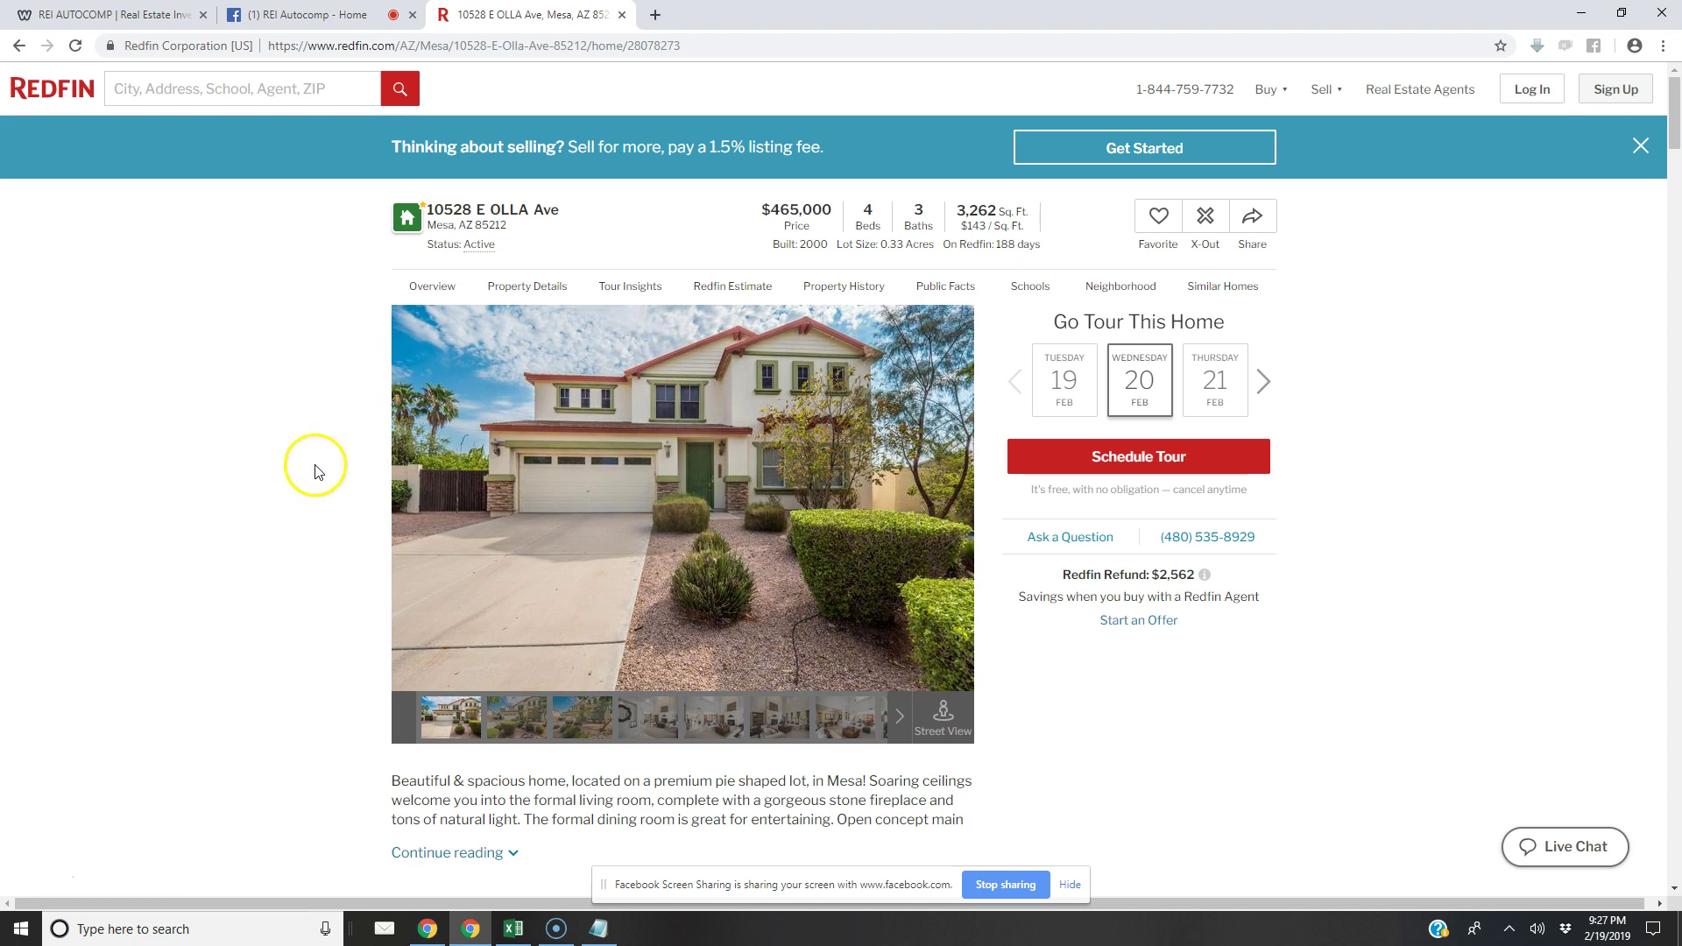
Page through the Redfin listing's photos of the house
{"action": "left_click", "coordinate": [945, 512]}
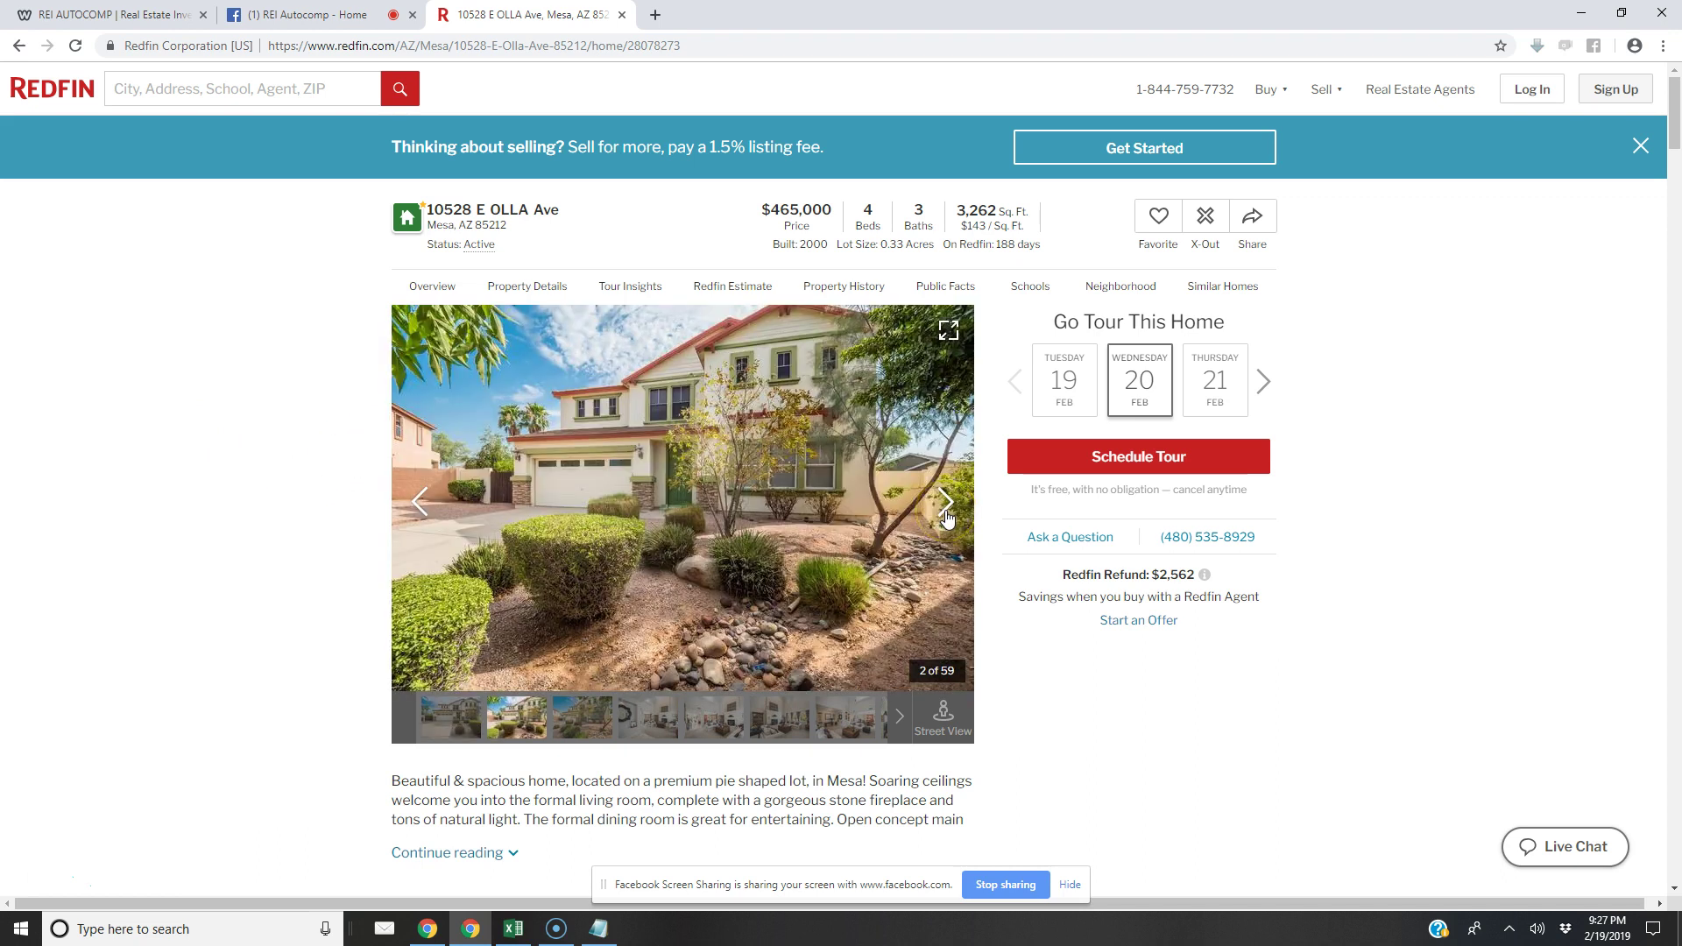
{"action": "left_click", "coordinate": [946, 513]}
{"action": "left_click", "coordinate": [945, 512]}
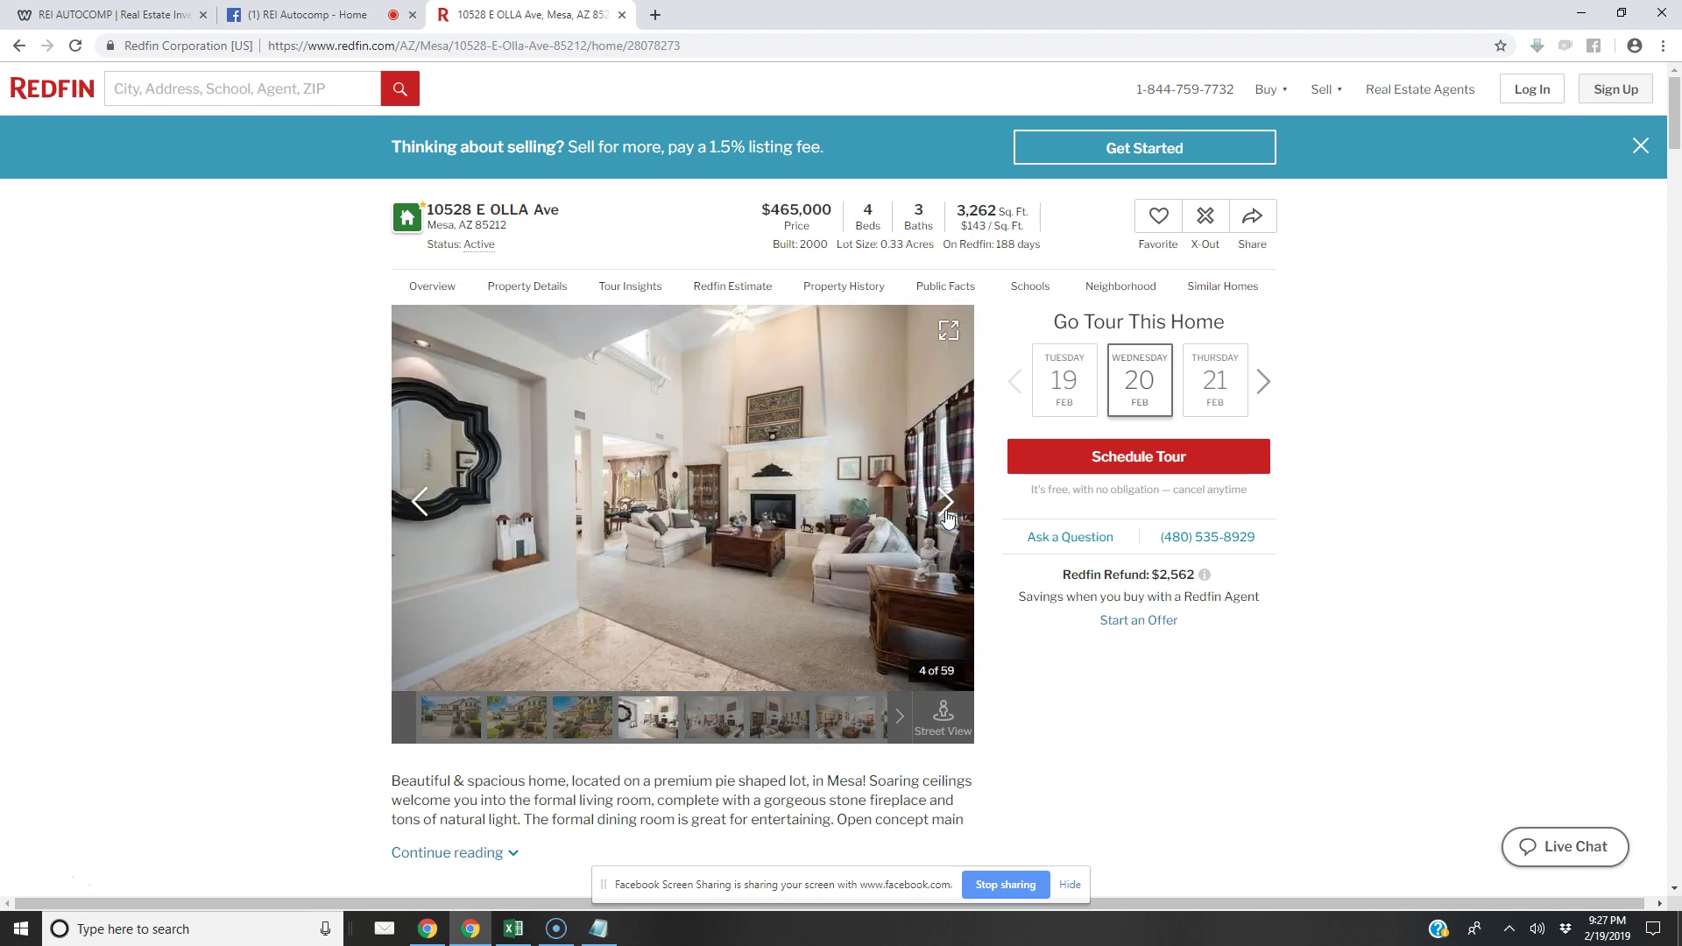
{"action": "left_click", "coordinate": [946, 515]}
{"action": "left_click", "coordinate": [946, 515]}
{"action": "left_click", "coordinate": [946, 515]}
{"action": "left_click", "coordinate": [946, 515]}
{"action": "left_click", "coordinate": [946, 515]}
{"action": "left_click", "coordinate": [946, 515]}
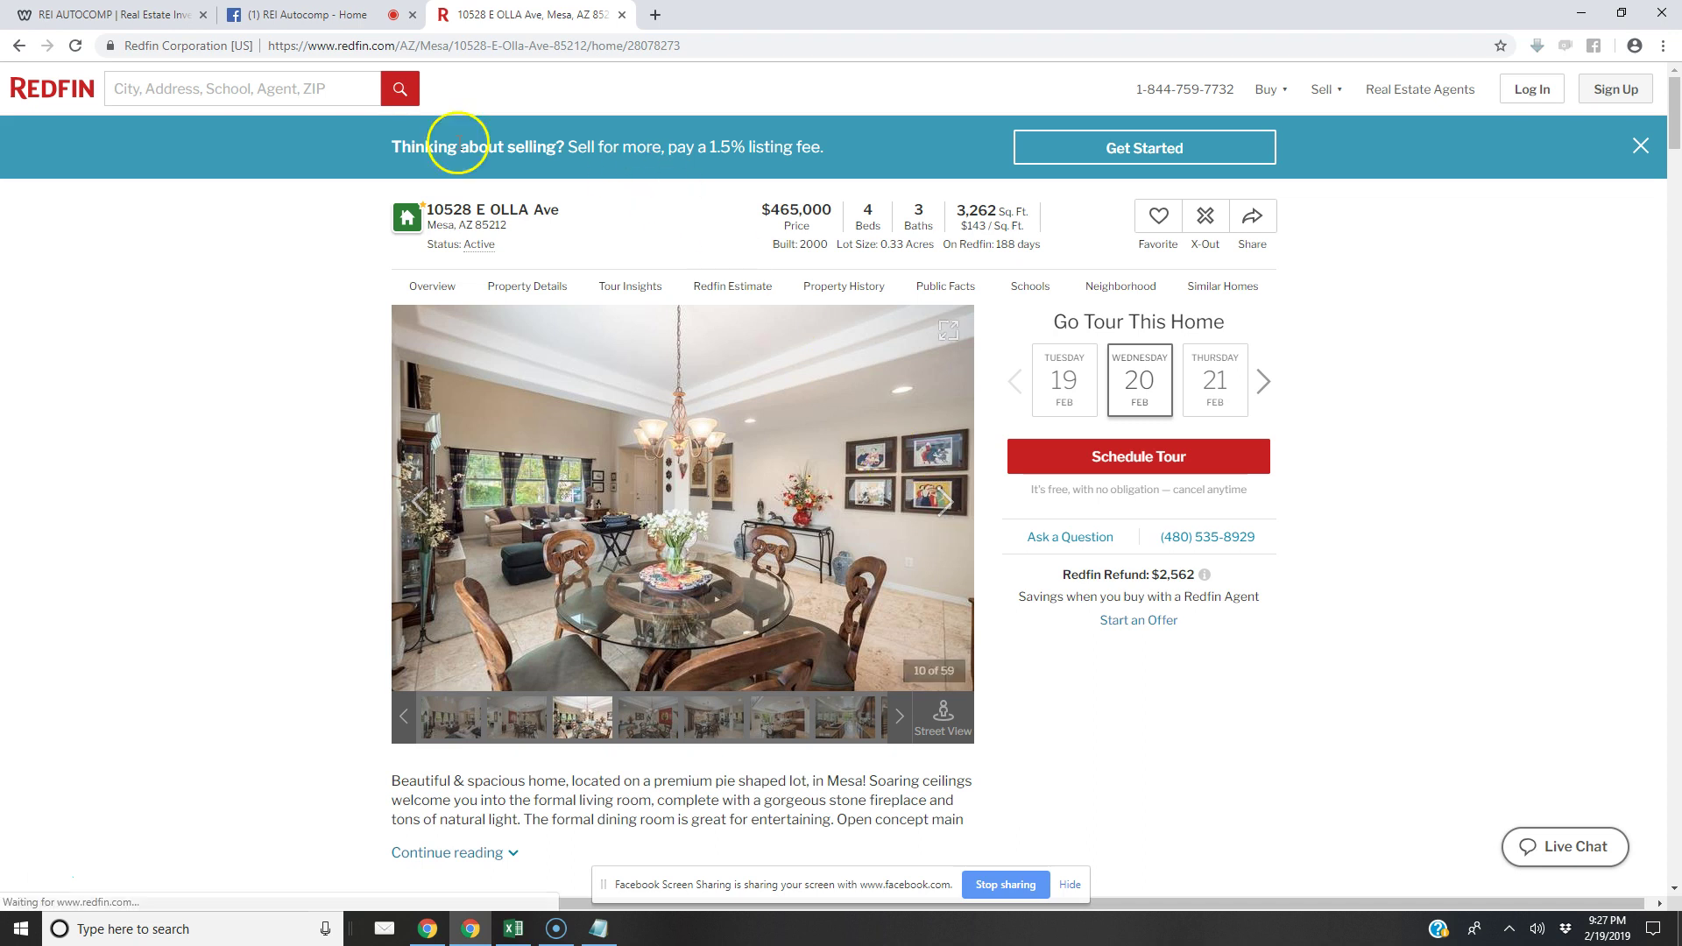
{"action": "left_click", "coordinate": [105, 15]}
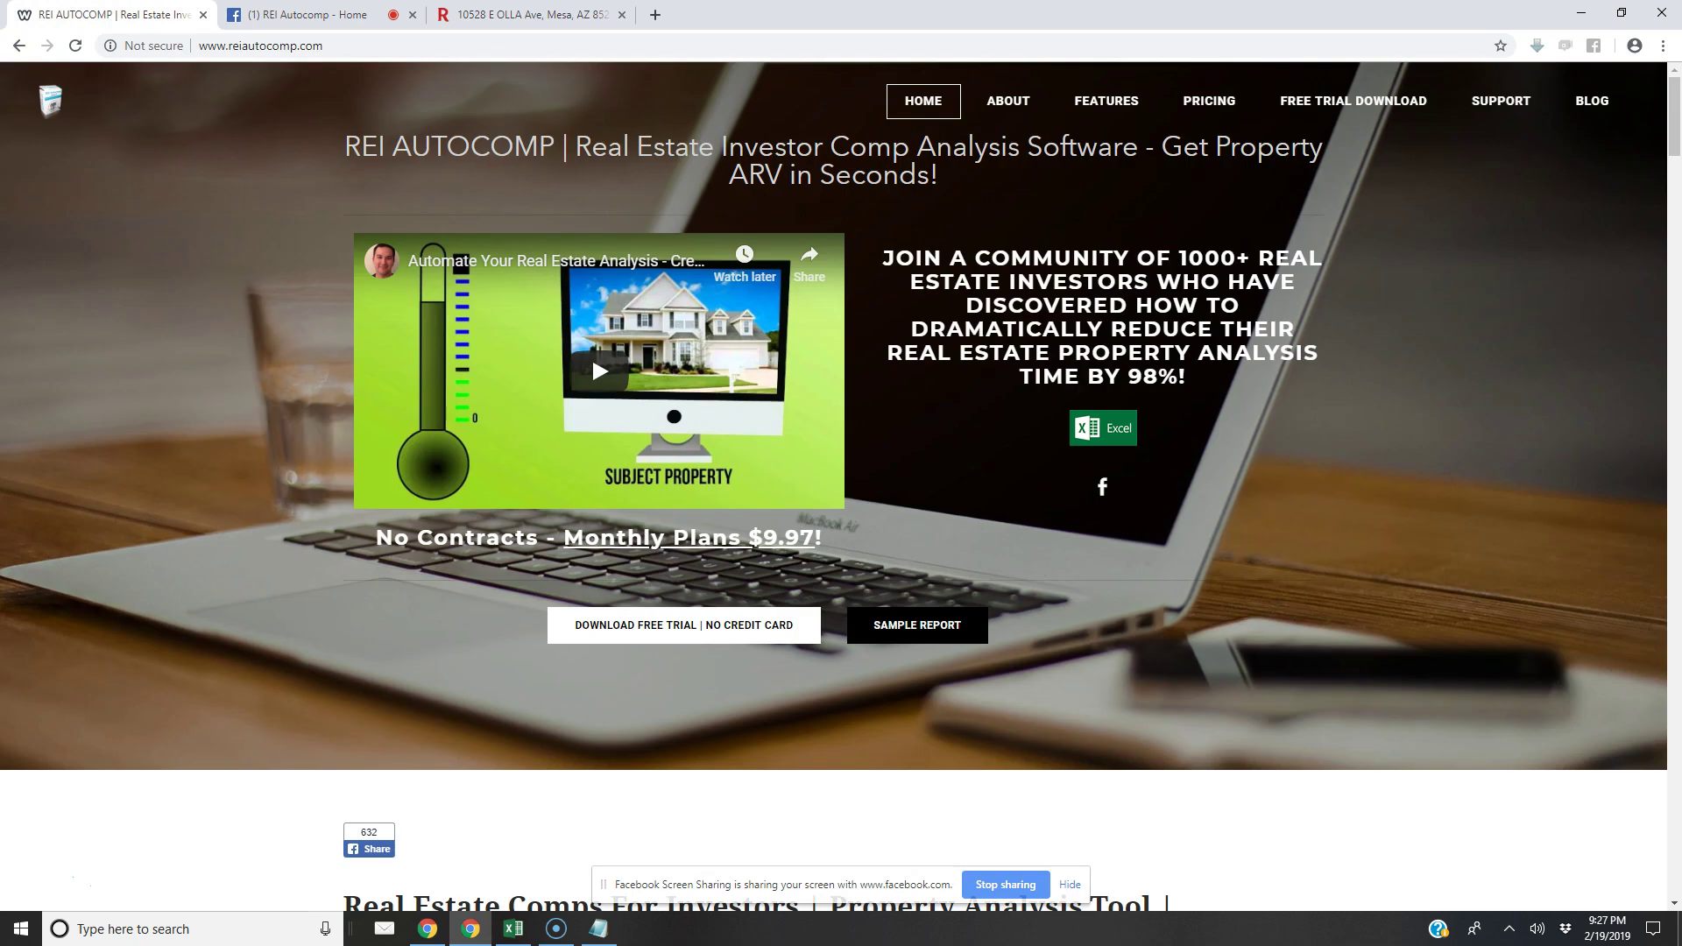
{"action": "left_click", "coordinate": [525, 15]}
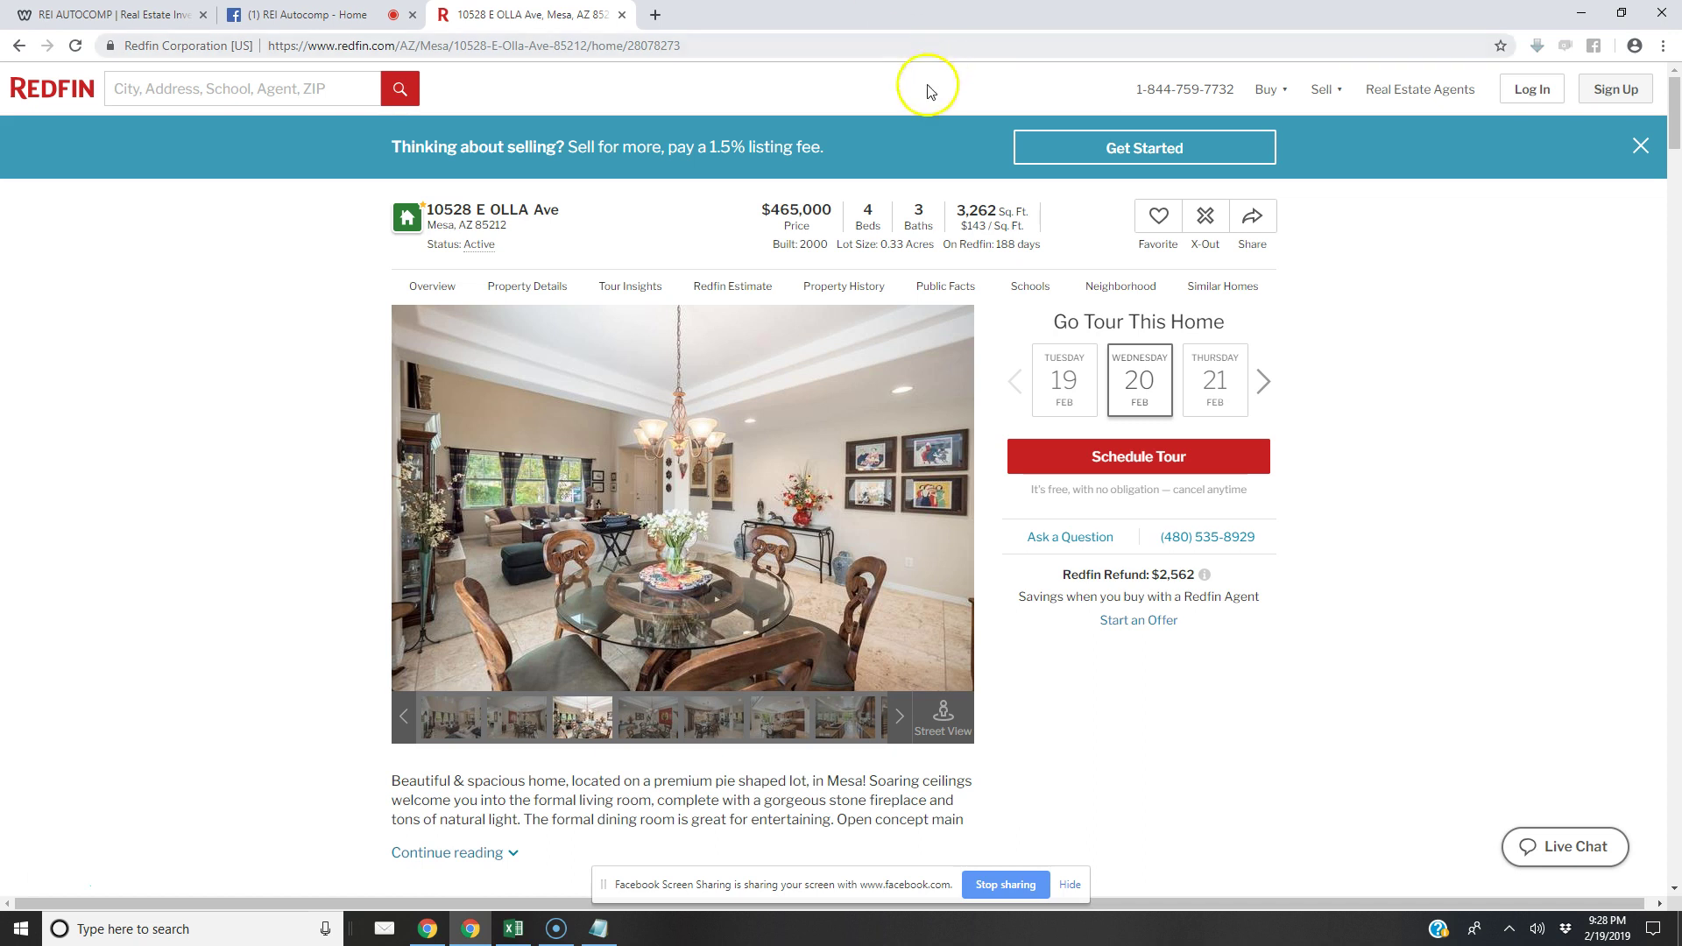
Back in Excel, set property type Single Family, 2 stories, and garage 2 Car - Attached
{"action": "left_click", "coordinate": [1592, 12]}
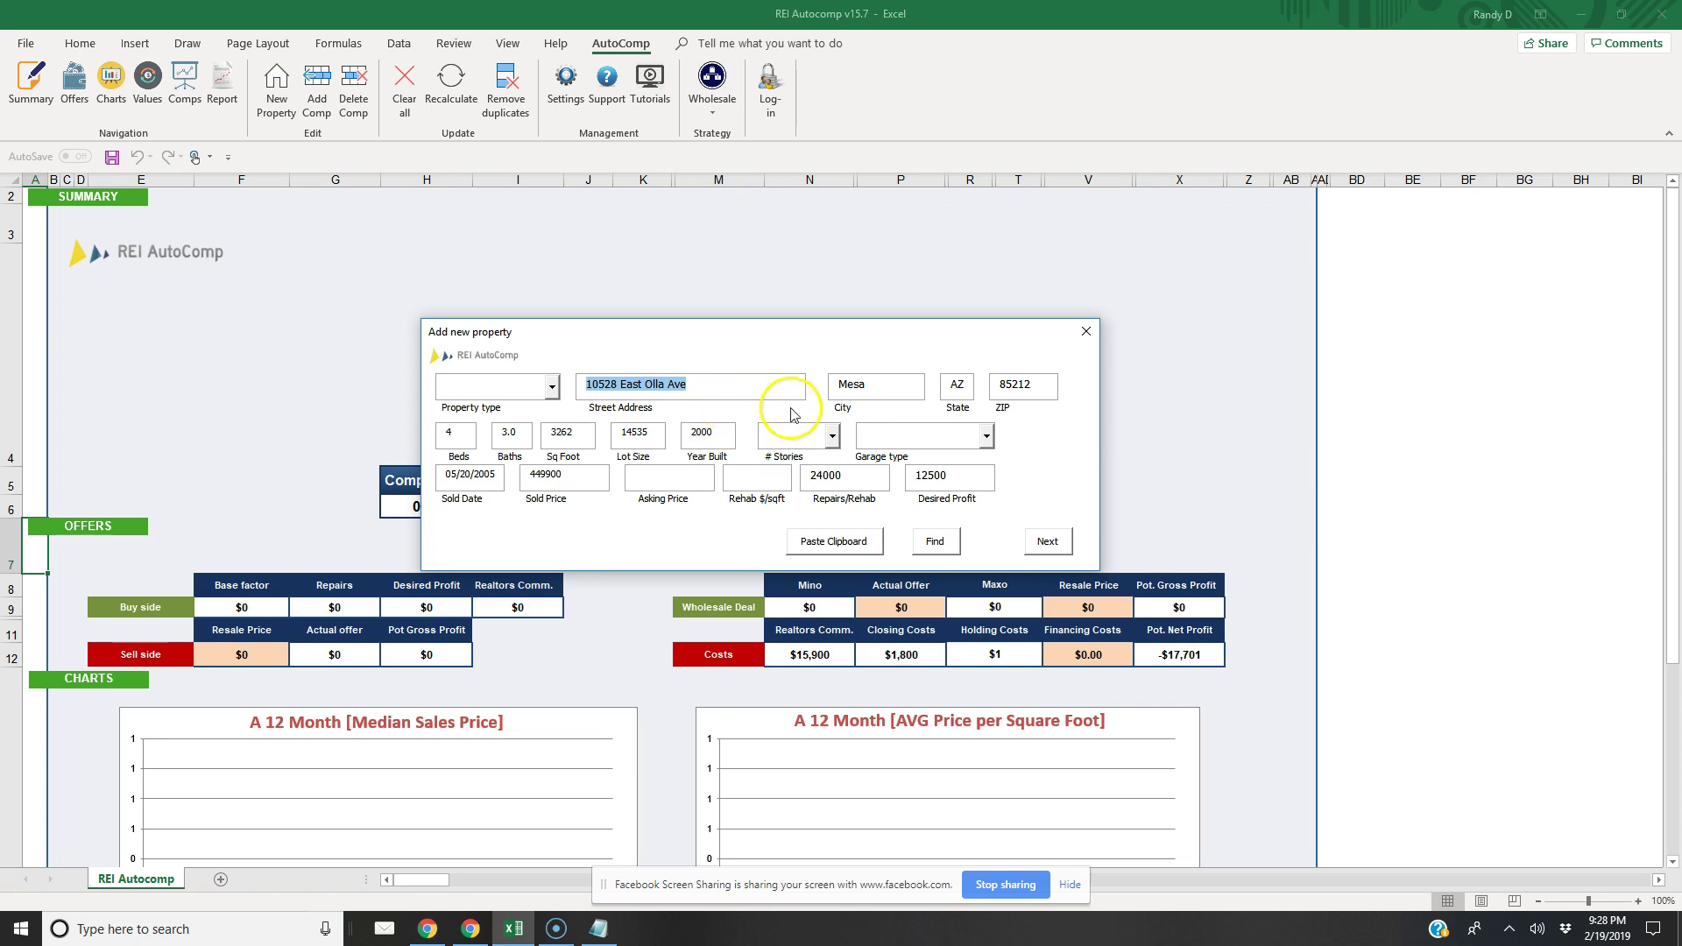
{"action": "left_click", "coordinate": [552, 386]}
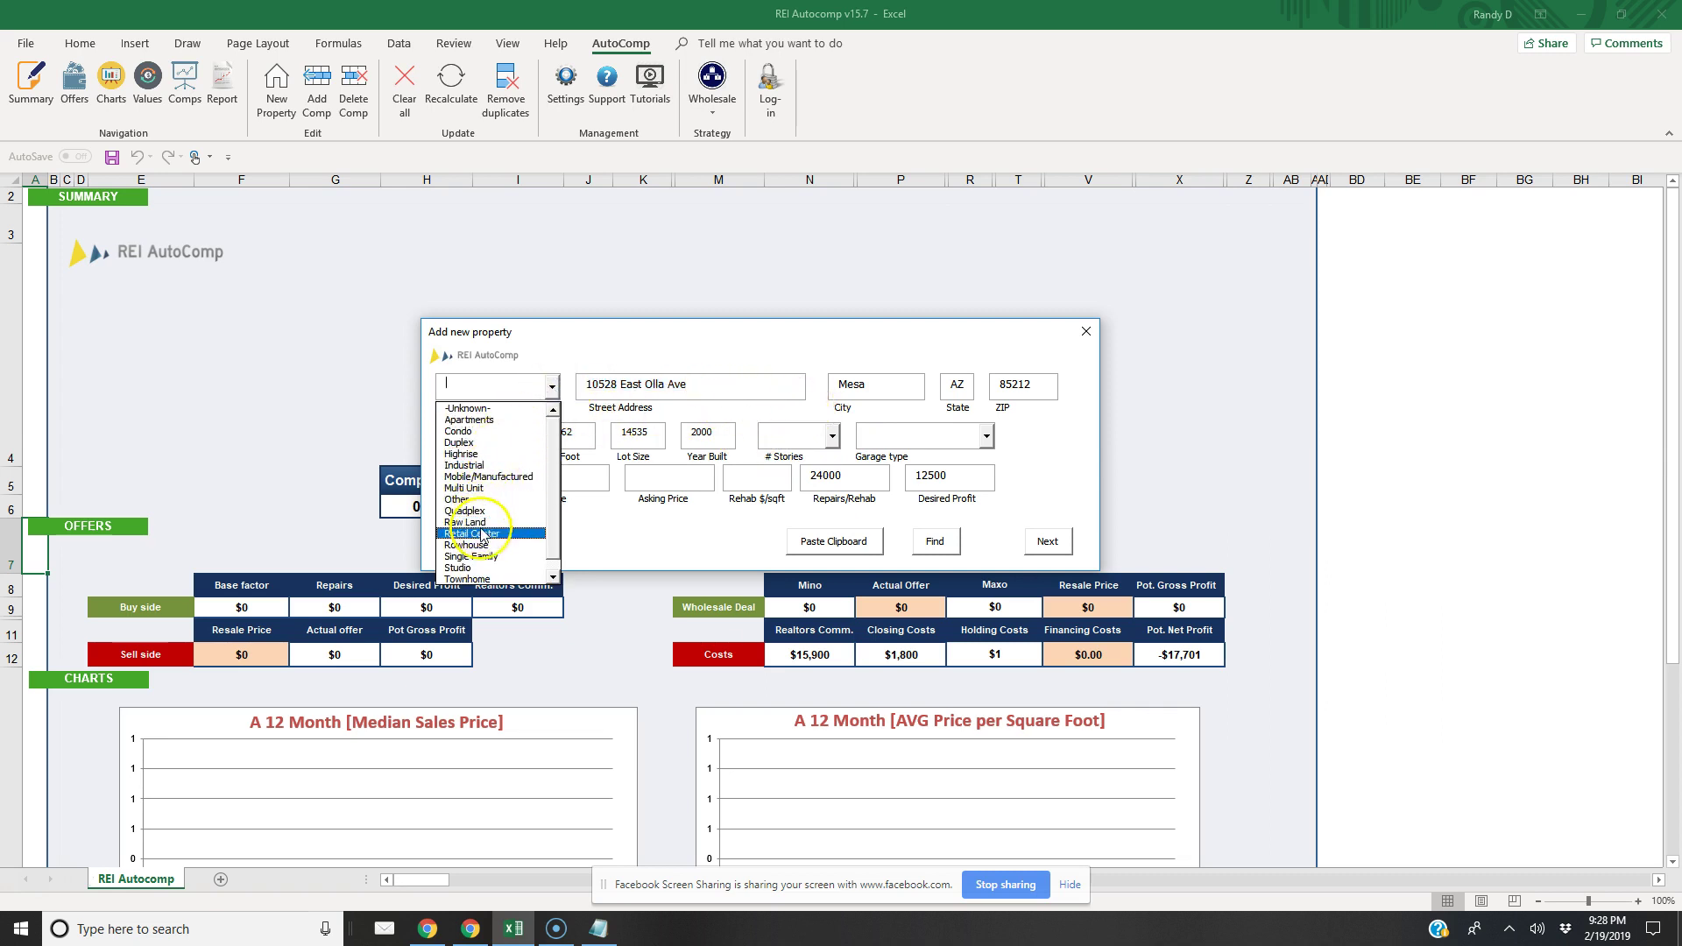
{"action": "left_click", "coordinate": [487, 555]}
{"action": "left_click", "coordinate": [833, 437]}
{"action": "left_click", "coordinate": [784, 491]}
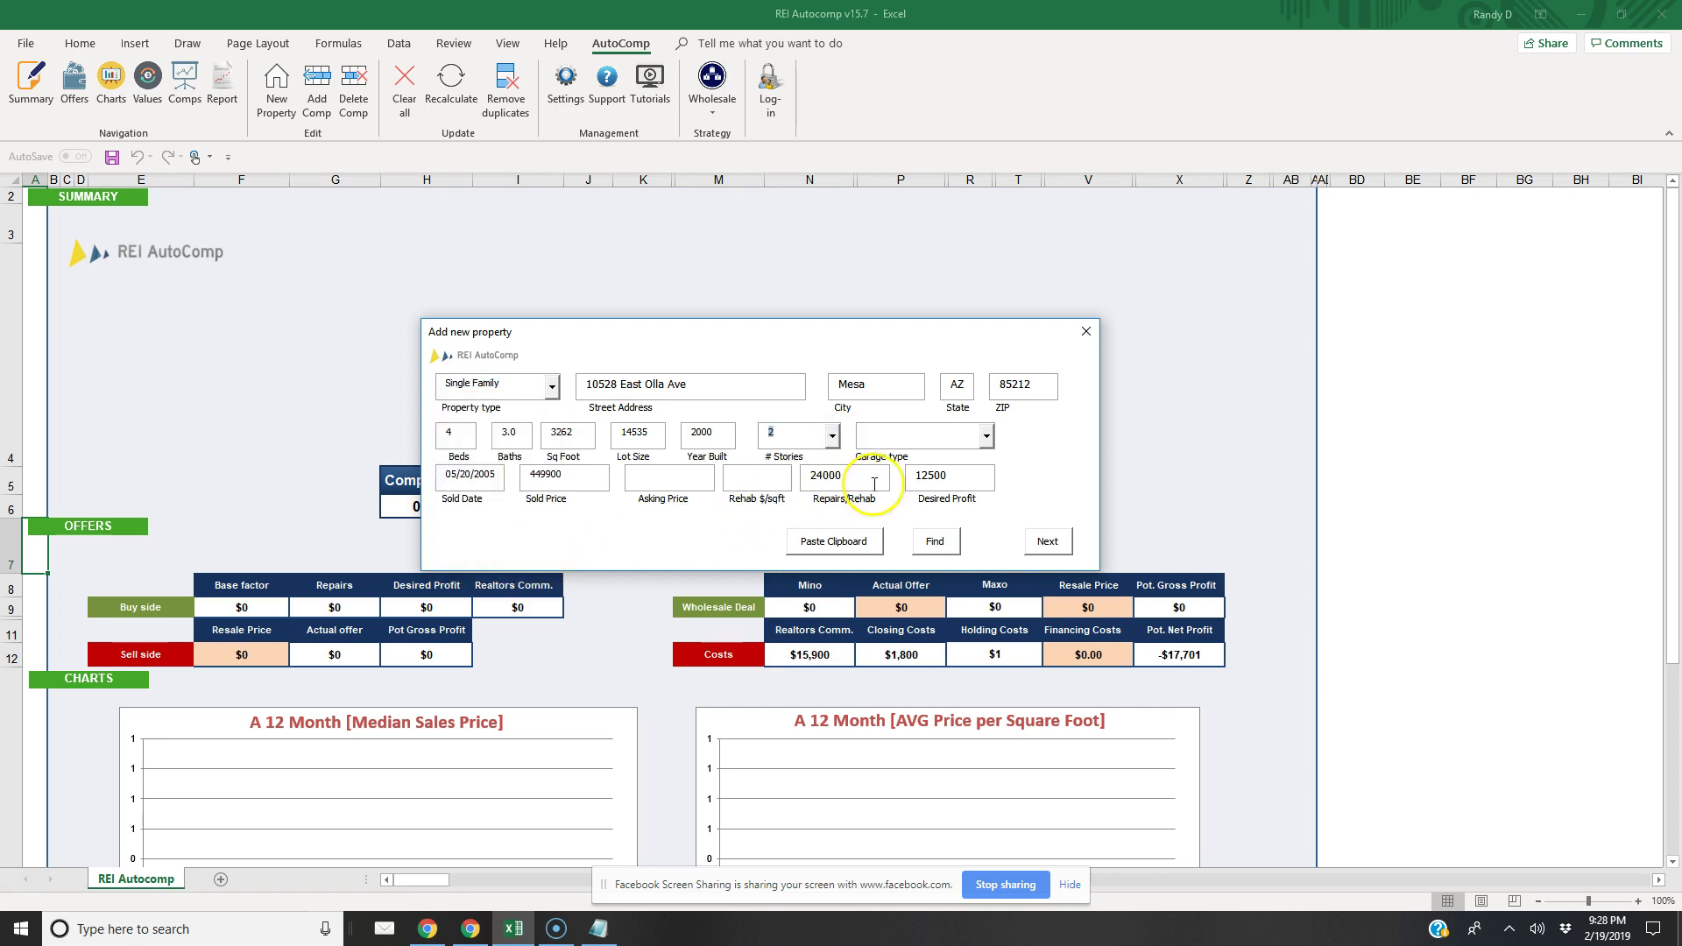
{"action": "left_click", "coordinate": [986, 436]}
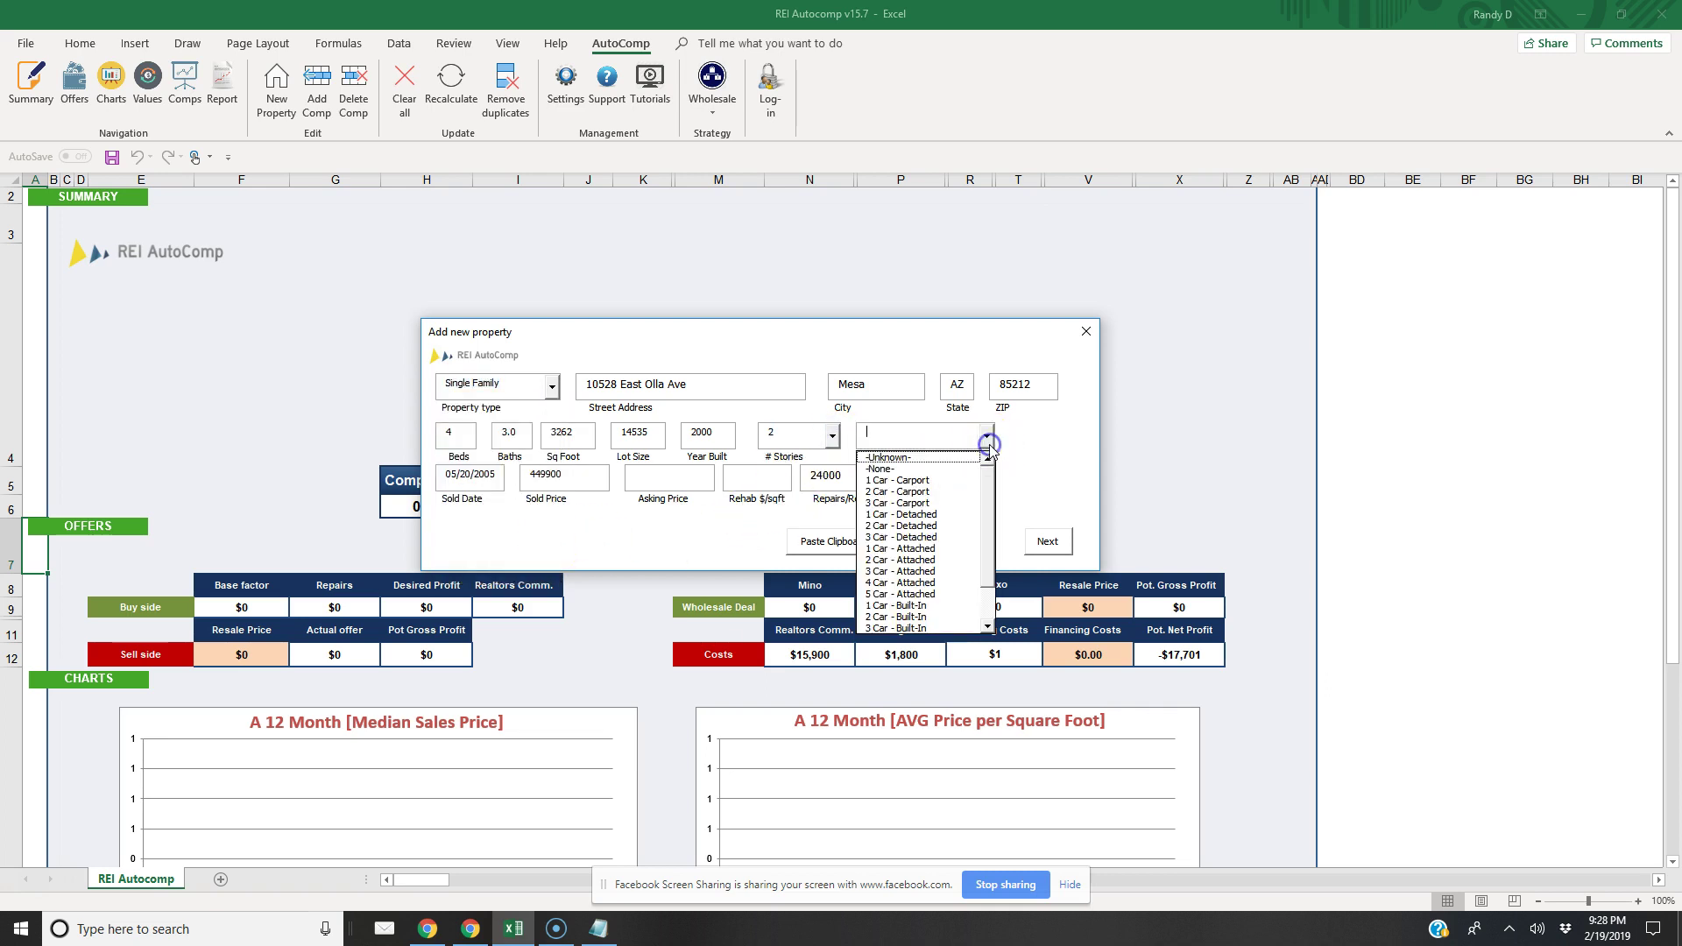
{"action": "left_click", "coordinate": [931, 565]}
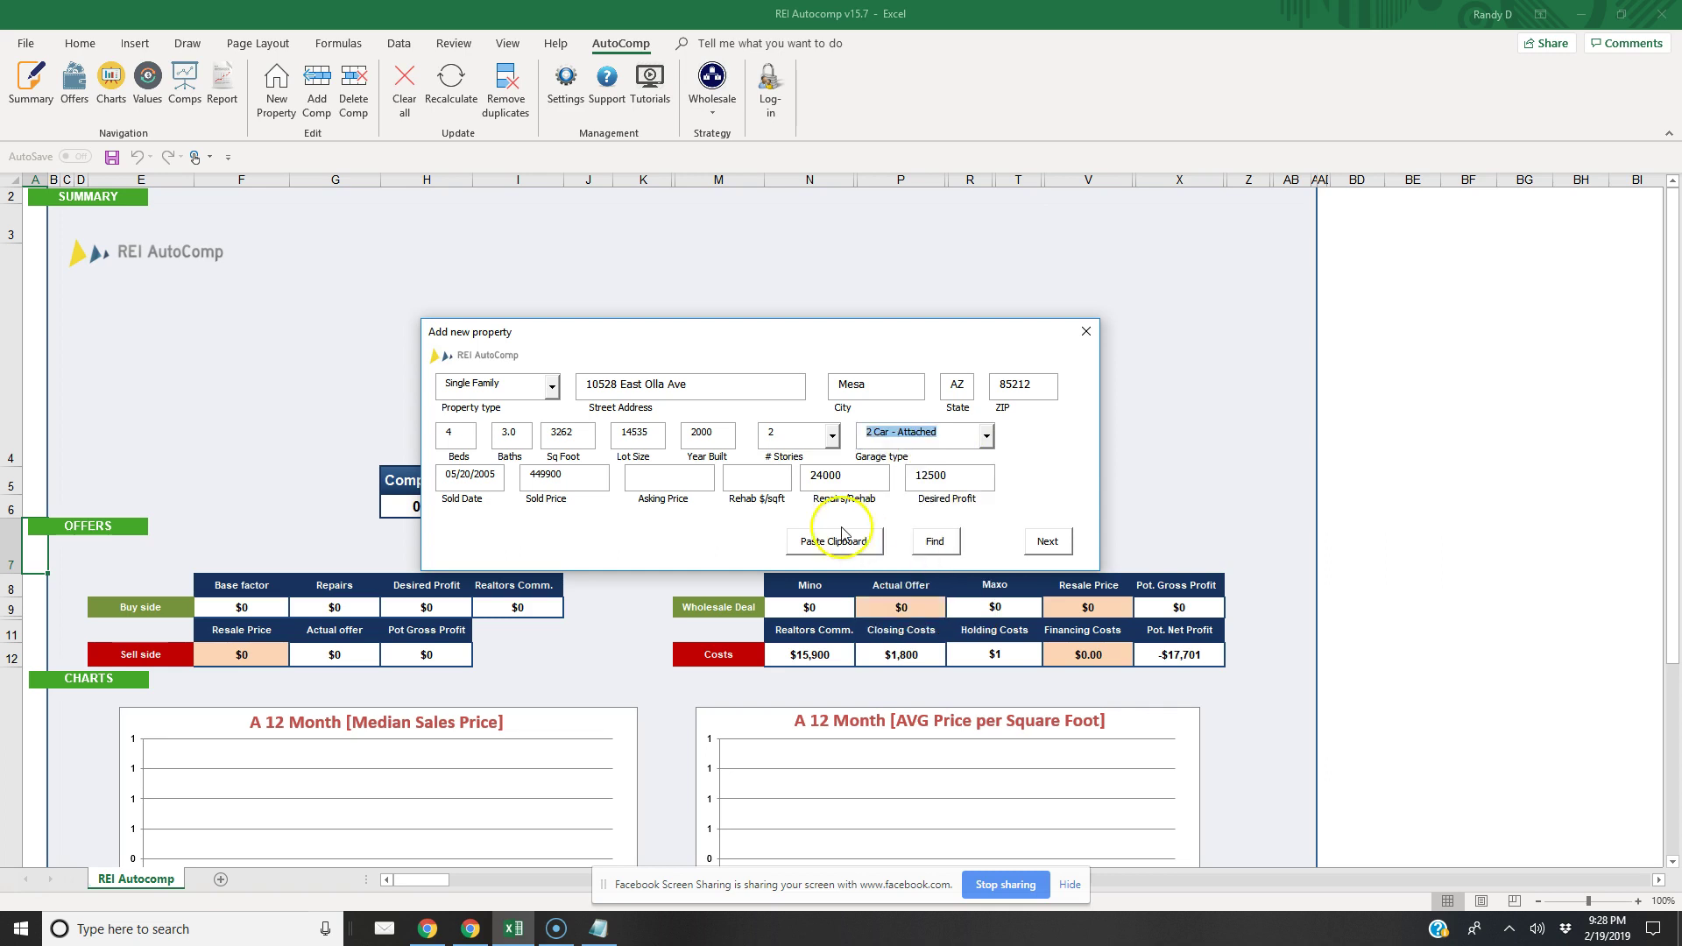
{"action": "left_click", "coordinate": [677, 476]}
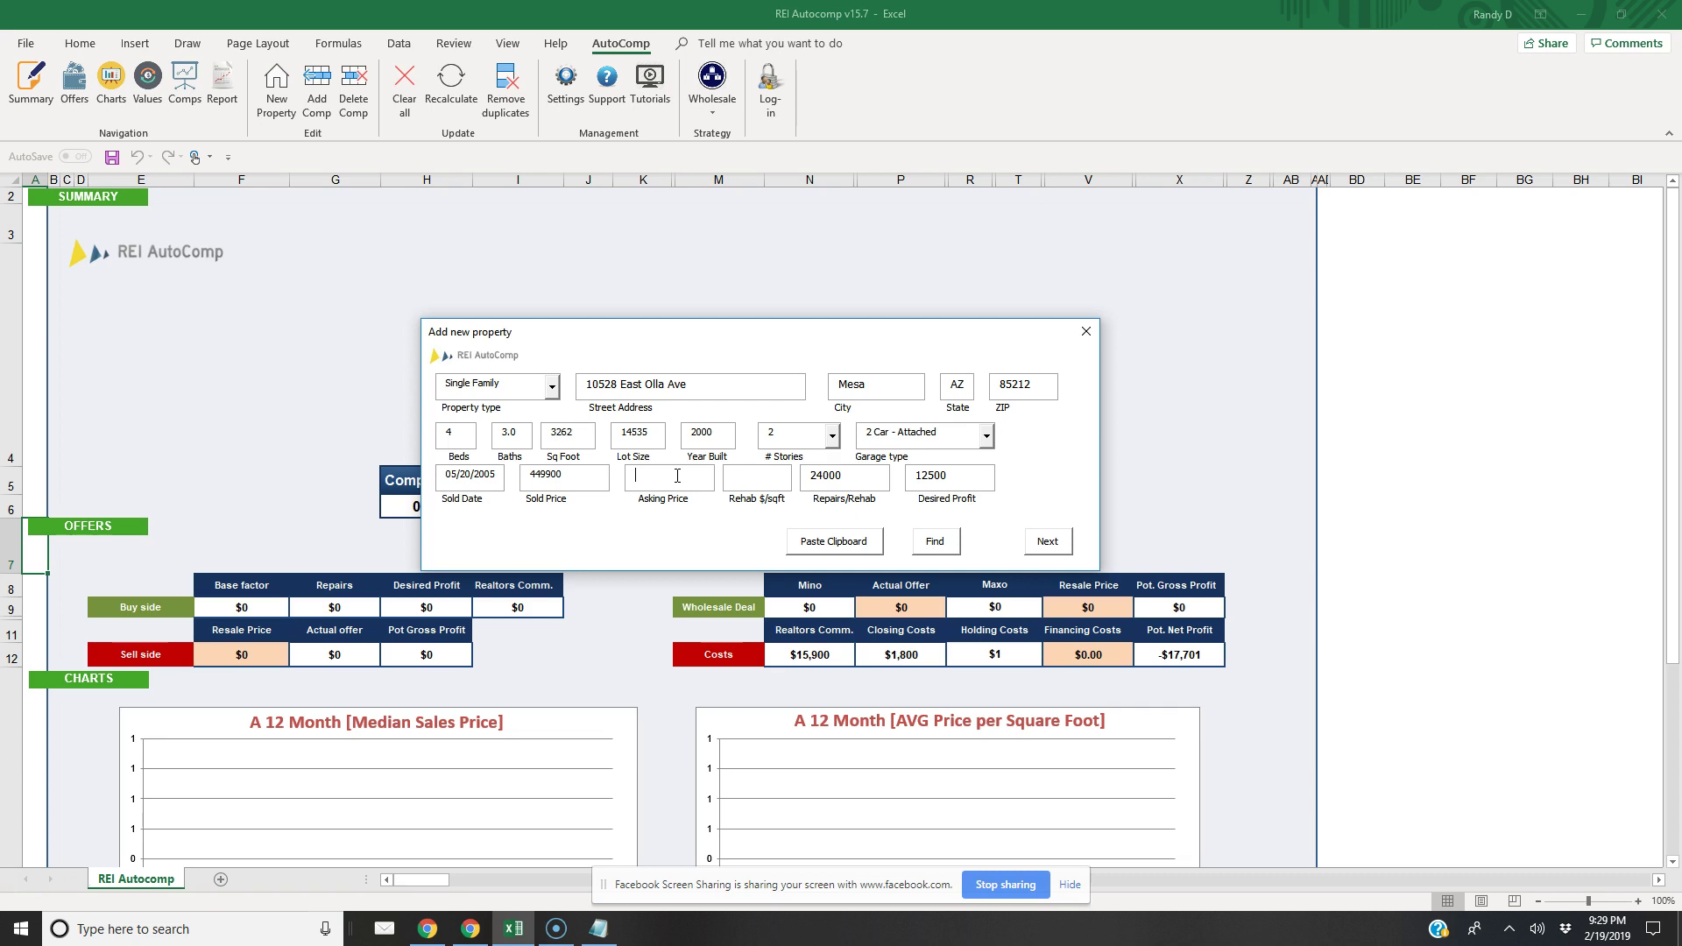
Enter 18 as the Rehab $/sqft, bringing Repairs/Rehab to 58716
{"action": "left_click", "coordinate": [756, 480]}
{"action": "type", "text": "18"}
{"action": "left_click", "coordinate": [971, 483]}
{"action": "left_click", "coordinate": [918, 487]}
Fill in the missing 465000 asking price, then import comps from Redfin, Eppraisal, Zillow and City-Data
{"action": "left_click", "coordinate": [1047, 540]}
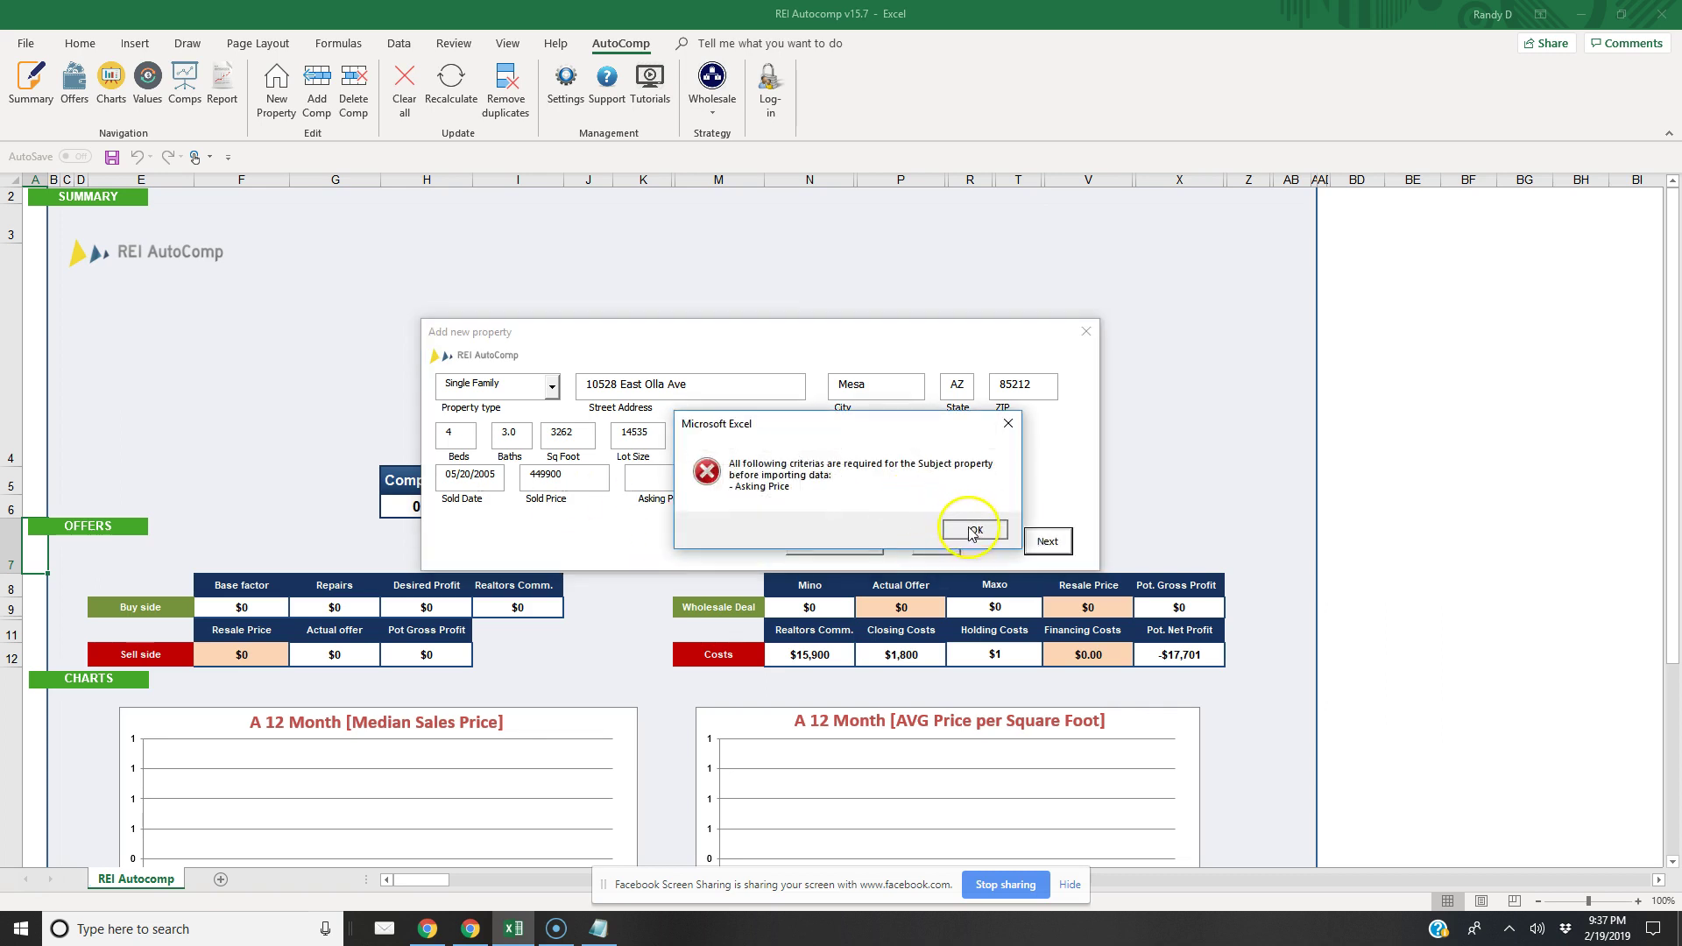
{"action": "left_click", "coordinate": [974, 530]}
{"action": "left_click", "coordinate": [704, 478]}
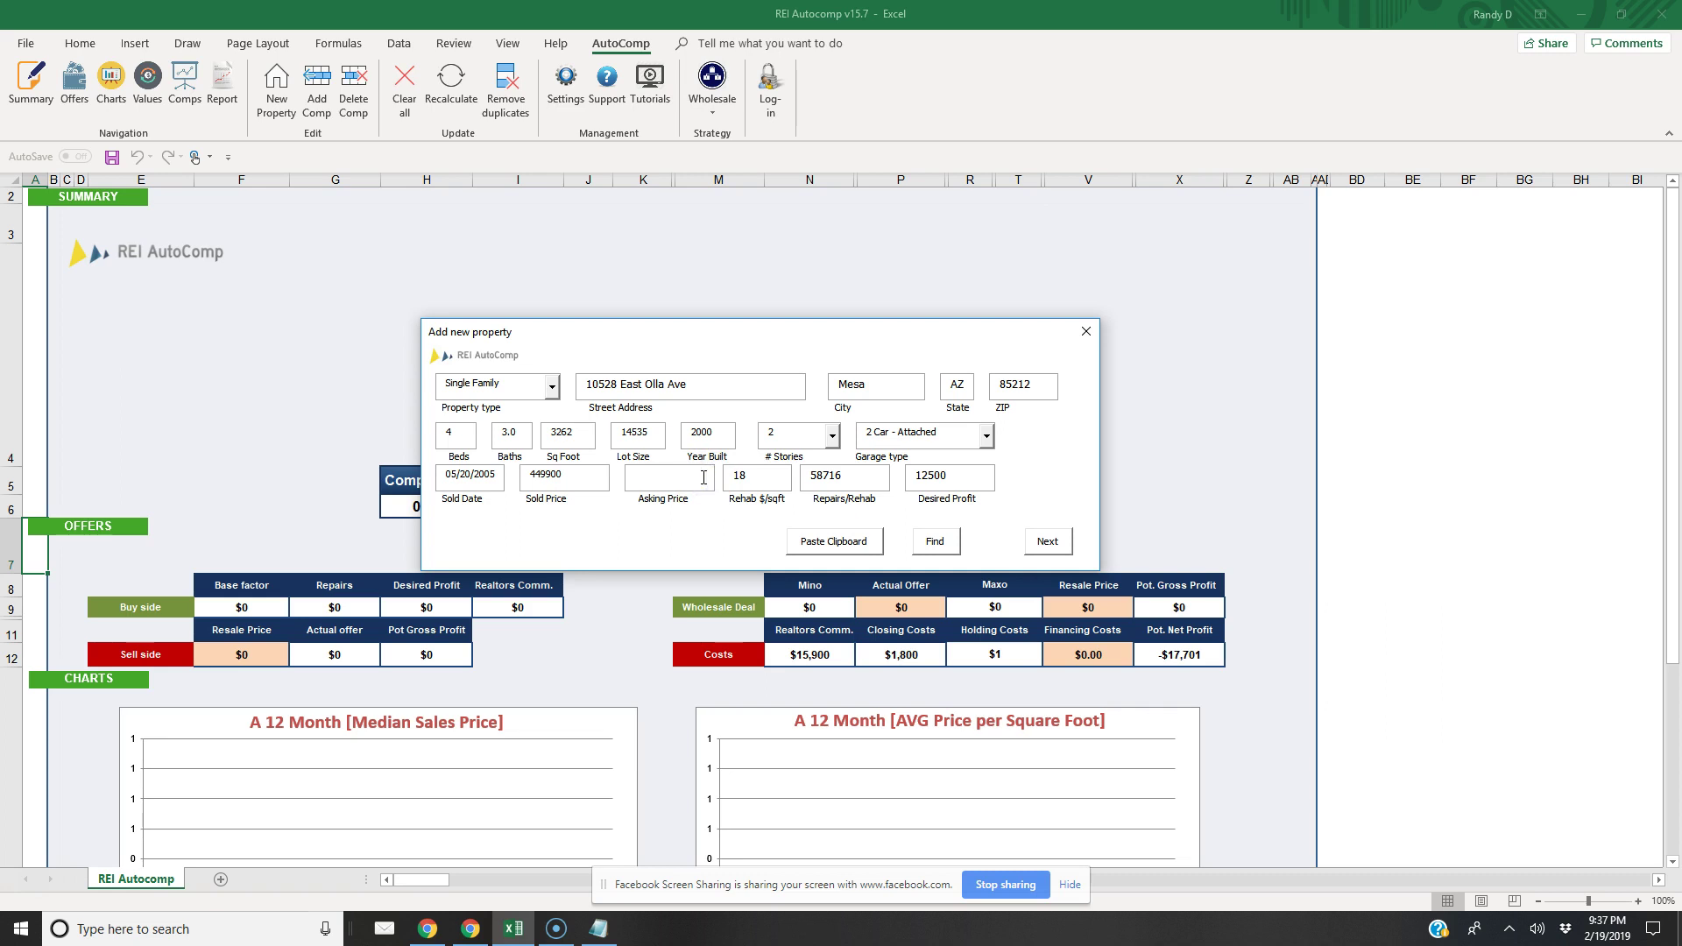
{"action": "type", "text": "465000"}
{"action": "left_click", "coordinate": [1048, 540]}
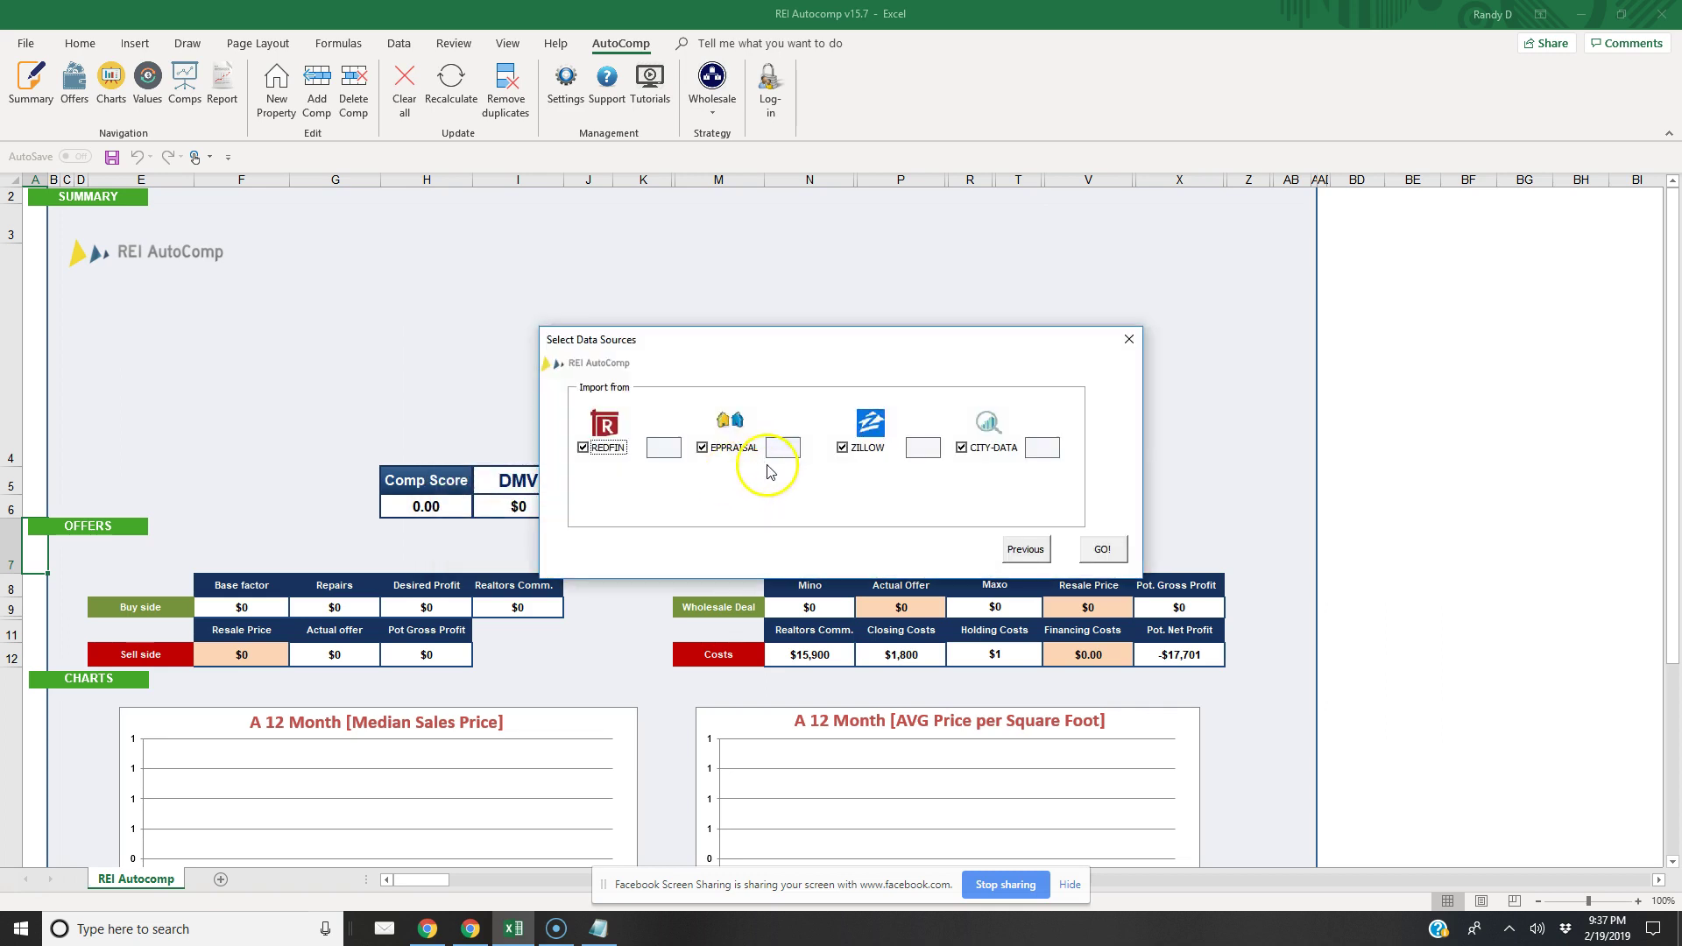
{"action": "left_click", "coordinate": [1102, 549]}
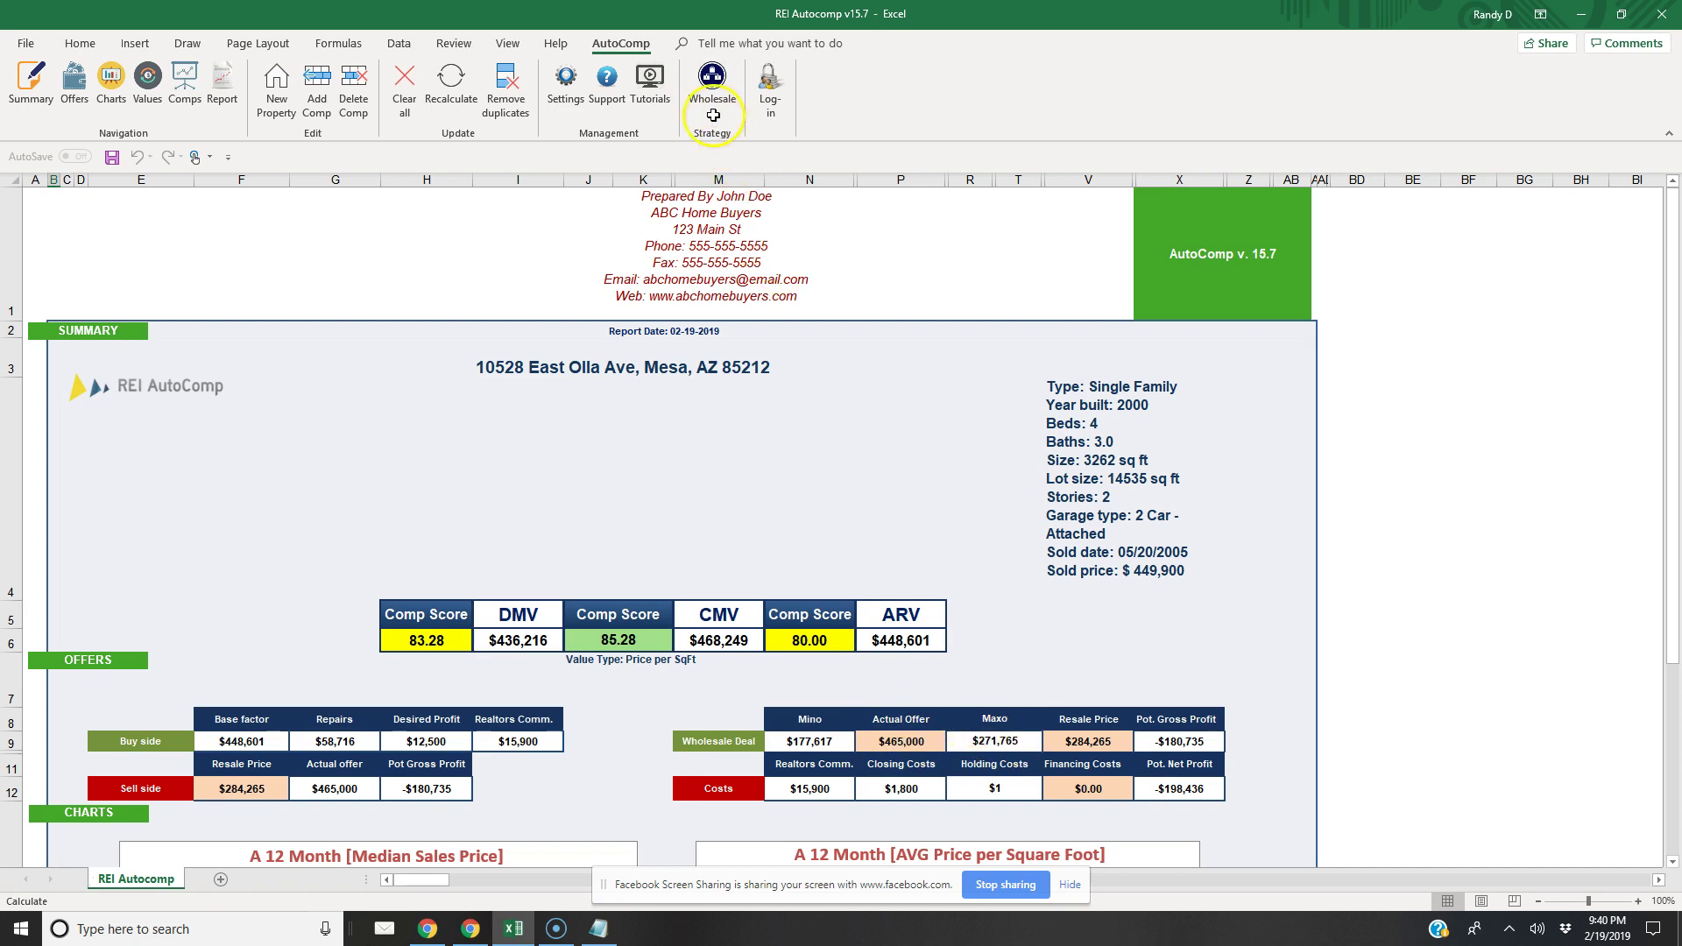
Run the wholesale offer calculation and enter a $275,000 actual offer
{"action": "left_click", "coordinate": [704, 88]}
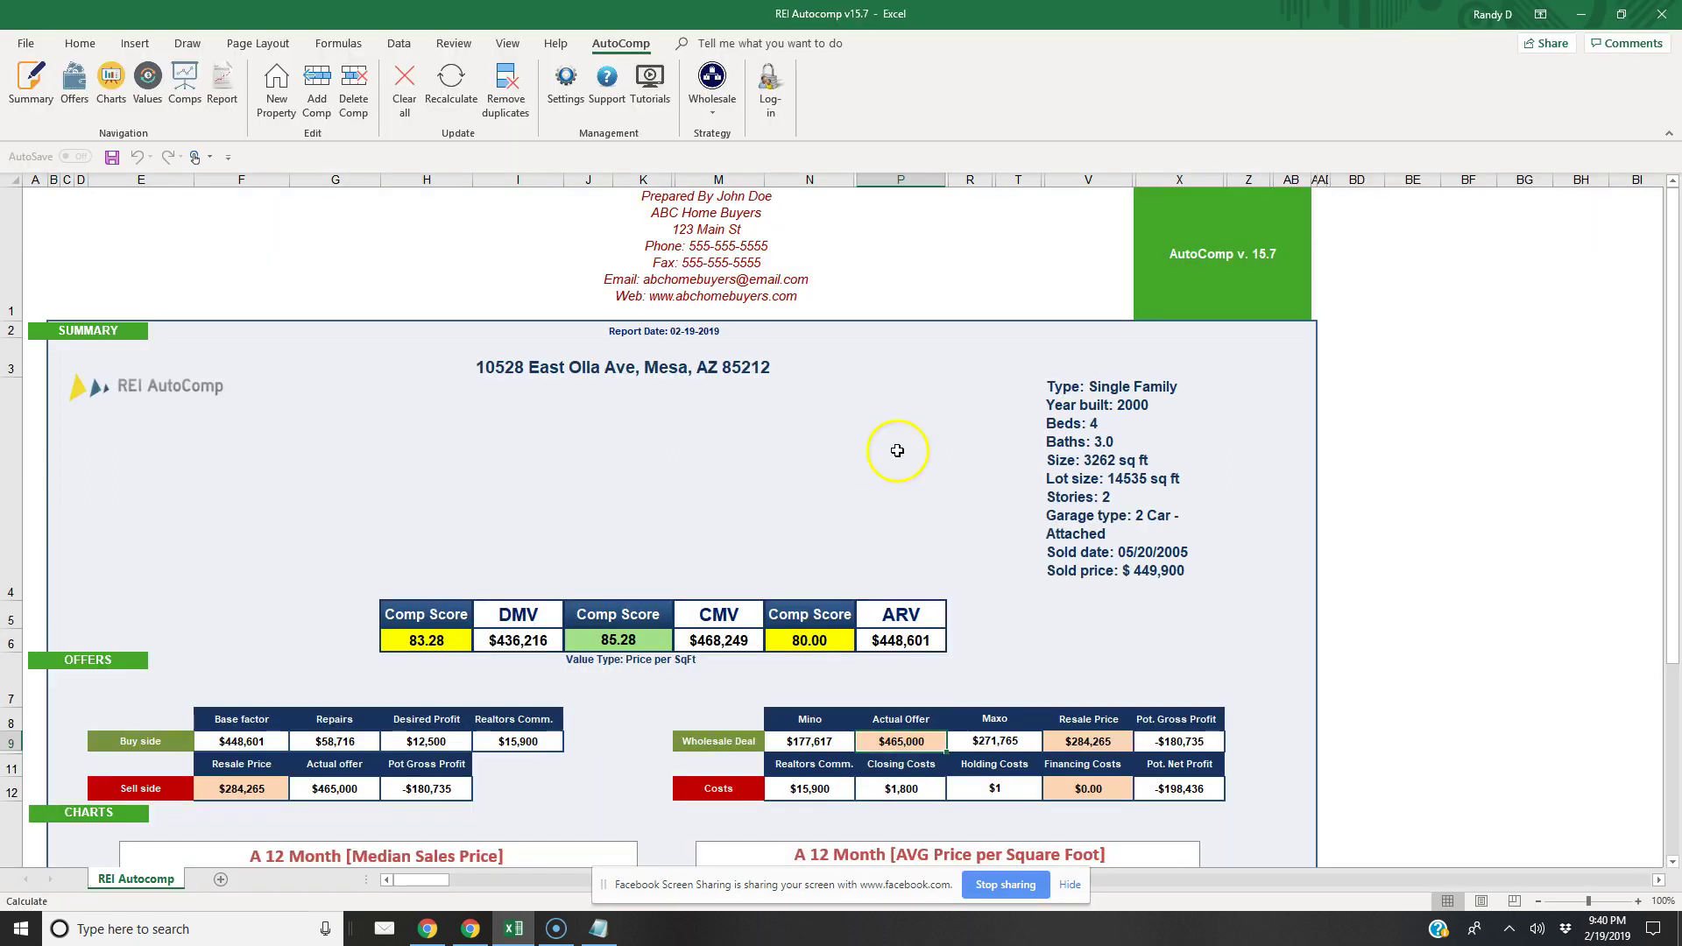
{"action": "left_click", "coordinate": [932, 629]}
{"action": "type", "text": "275000"}
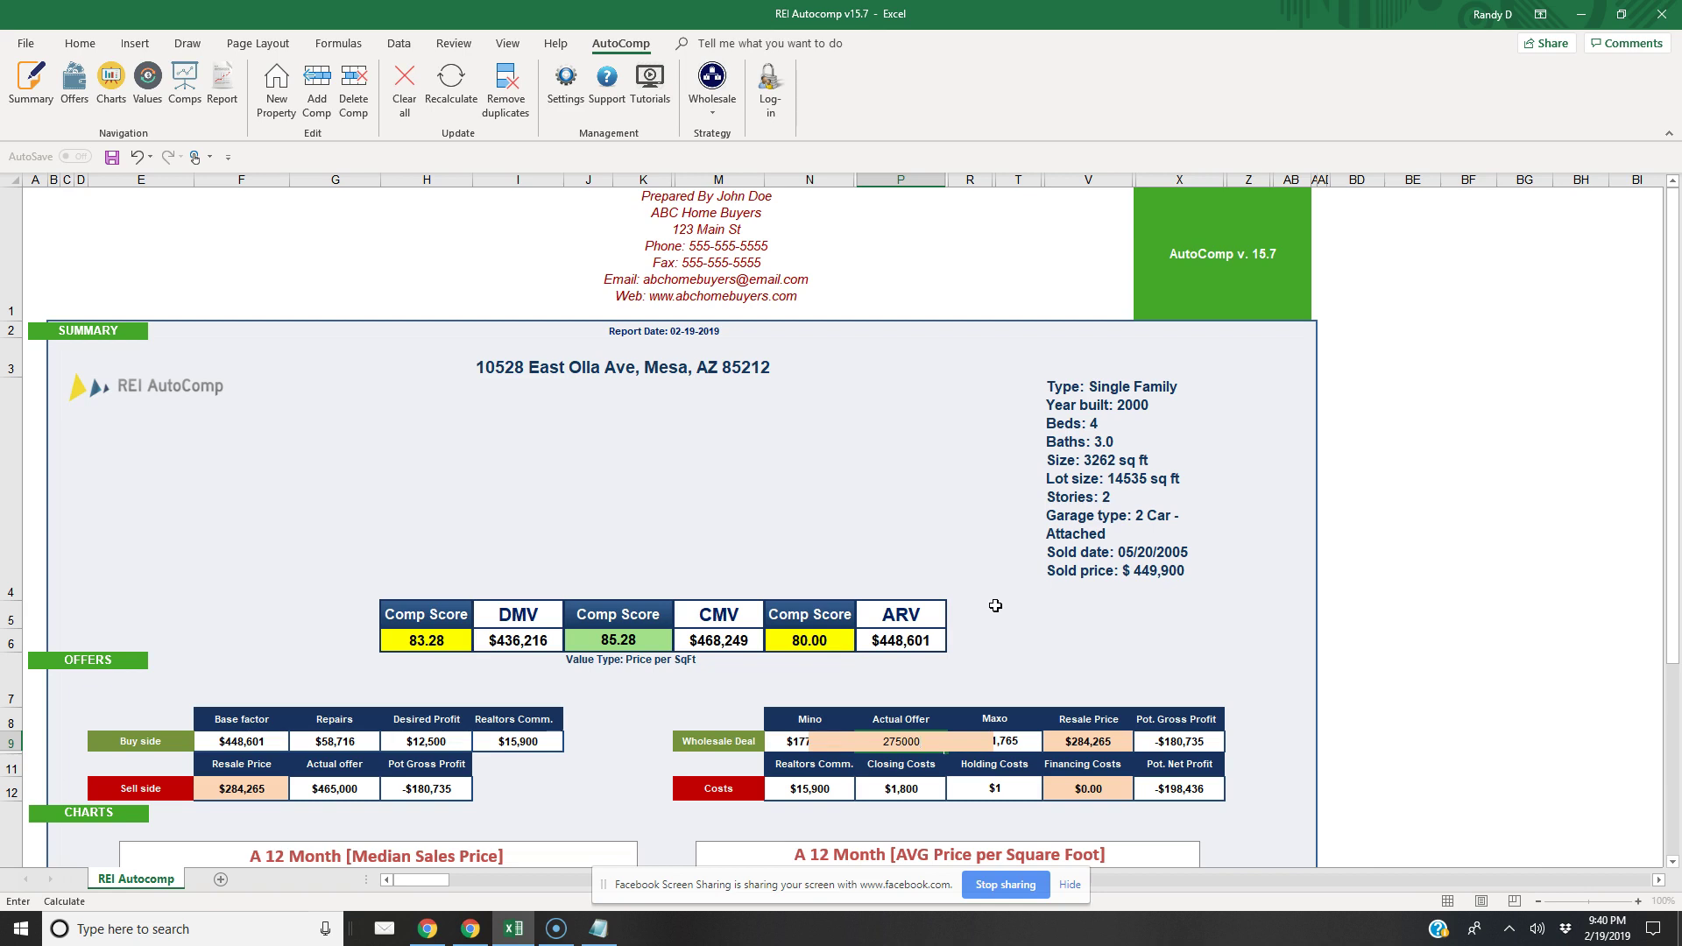
{"action": "key", "text": "Return"}
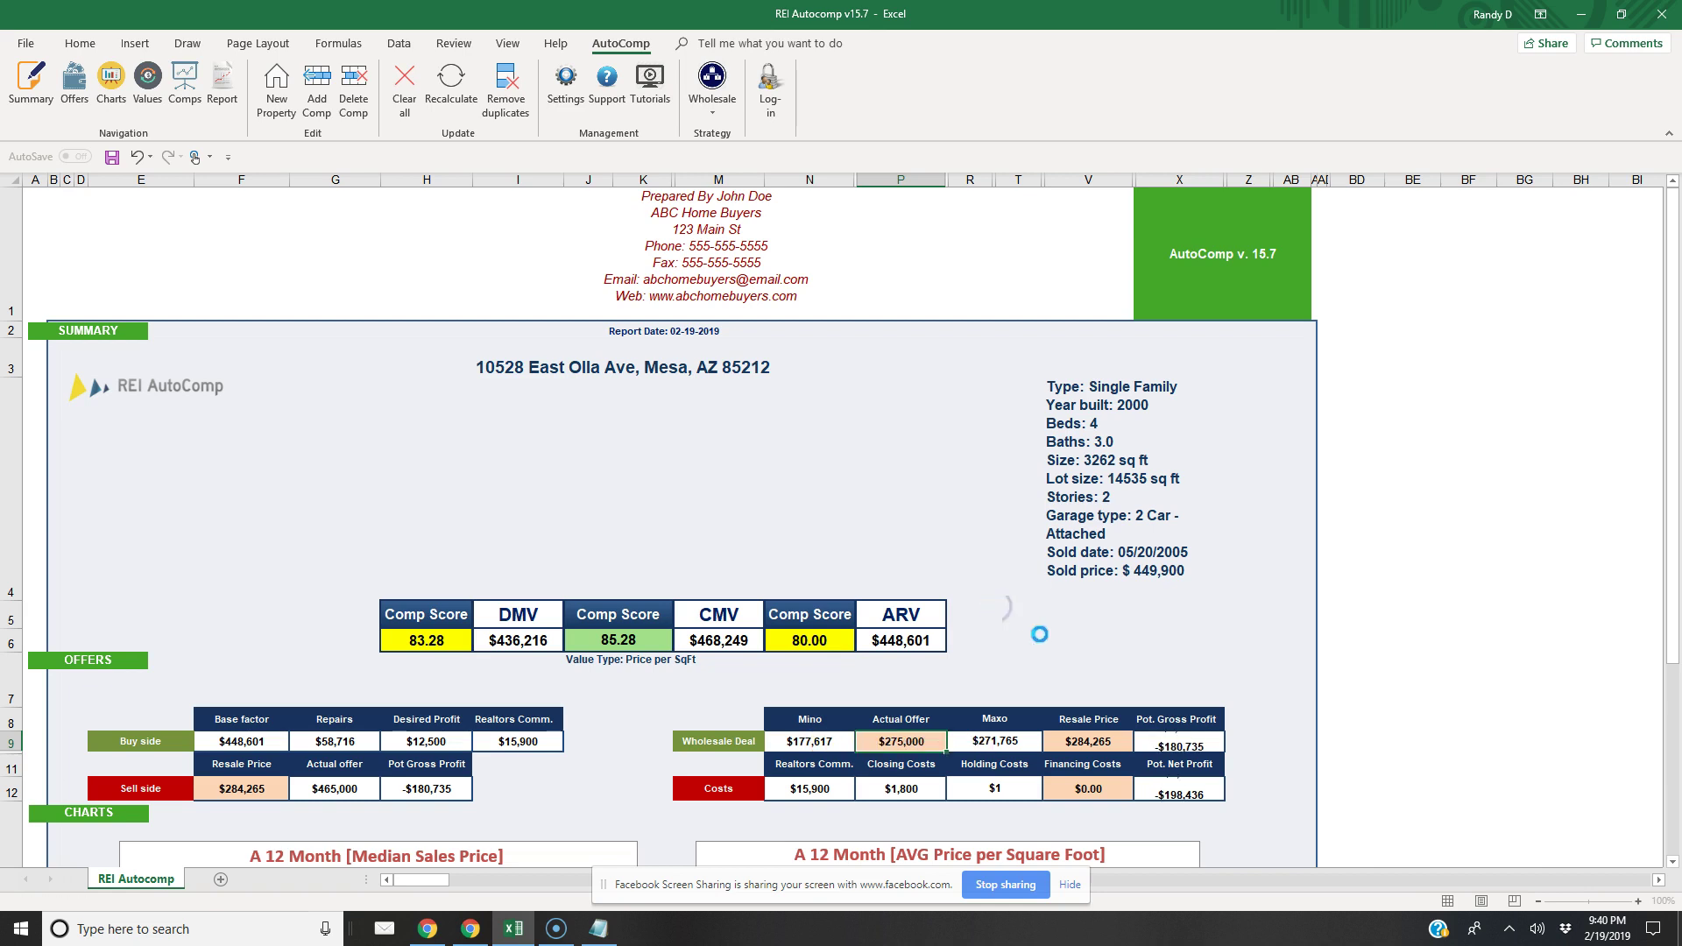
{"action": "left_click", "coordinate": [1226, 739]}
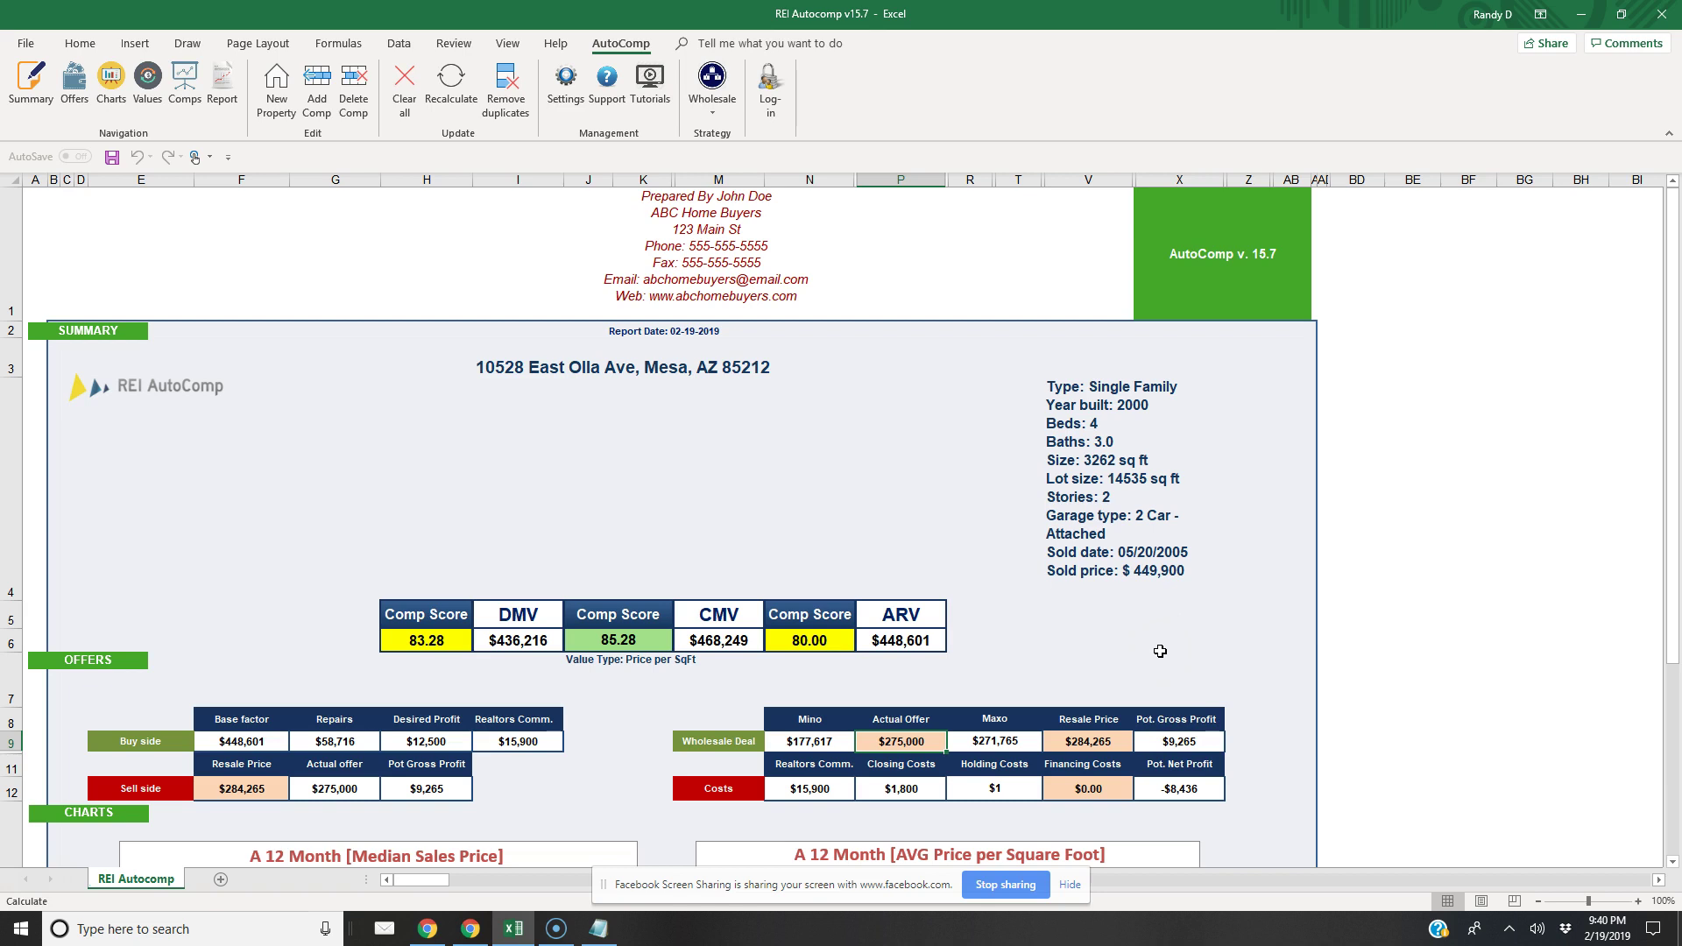
Lower the wholesale actual offer to $271,000
{"action": "left_click", "coordinate": [895, 749]}
{"action": "type", "text": "2"}
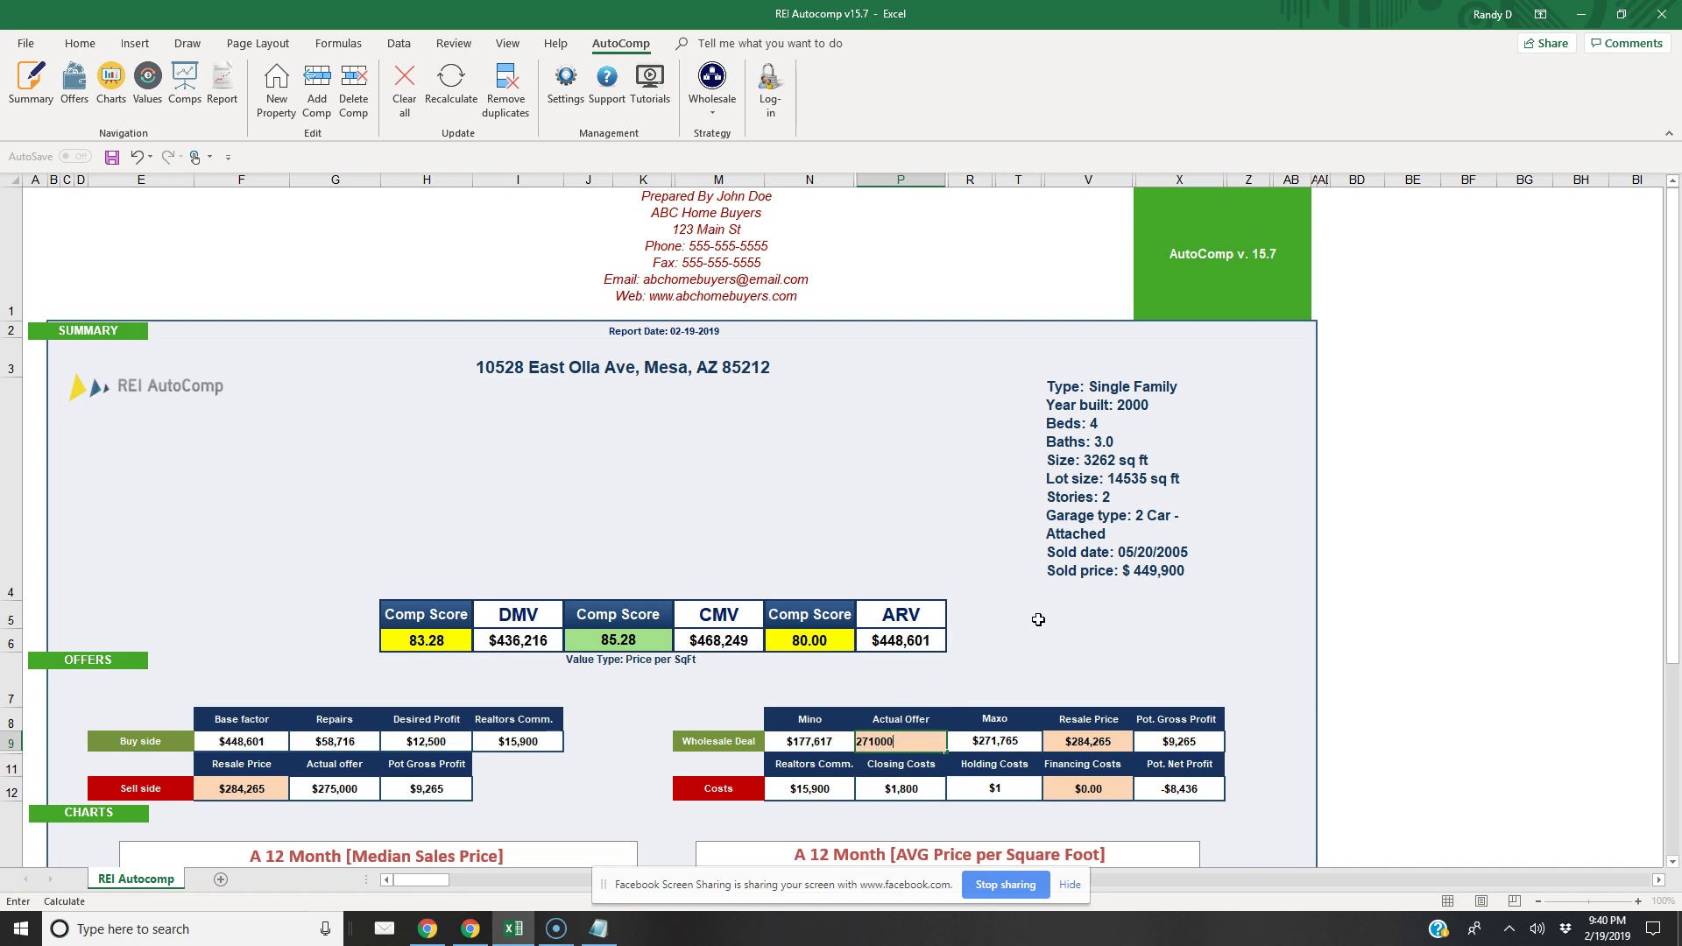
{"action": "key", "text": "Return"}
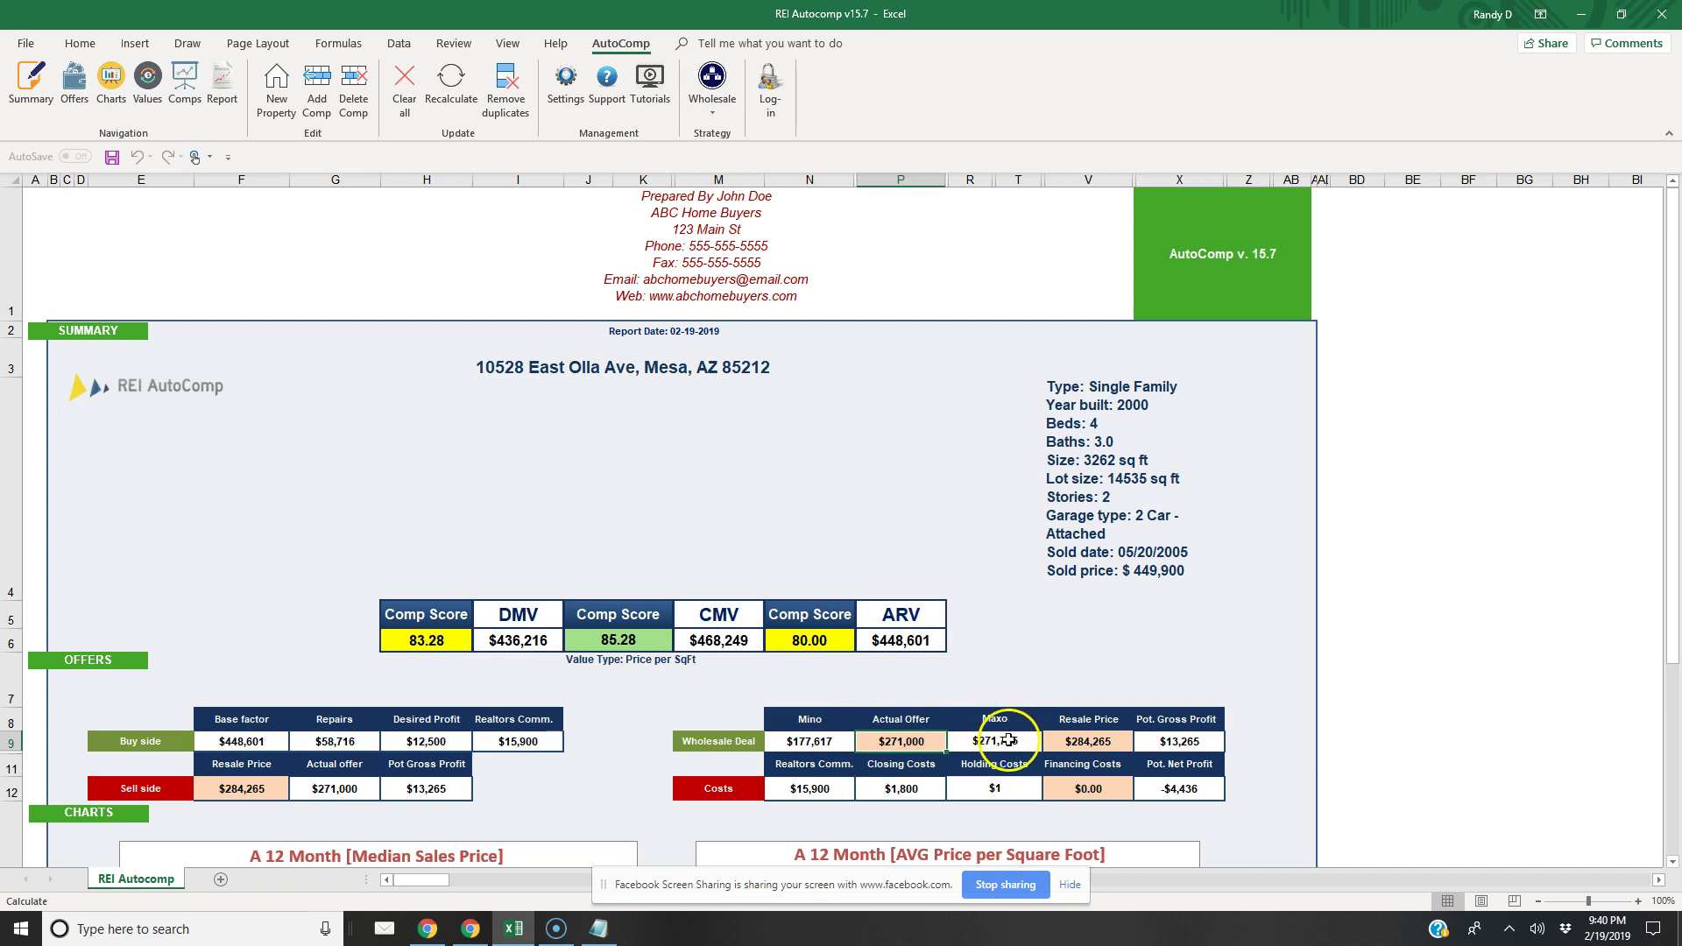
Keep Wholesale as the investment strategy to recalculate offers, then bring up the add-in settings
{"action": "left_click", "coordinate": [712, 88]}
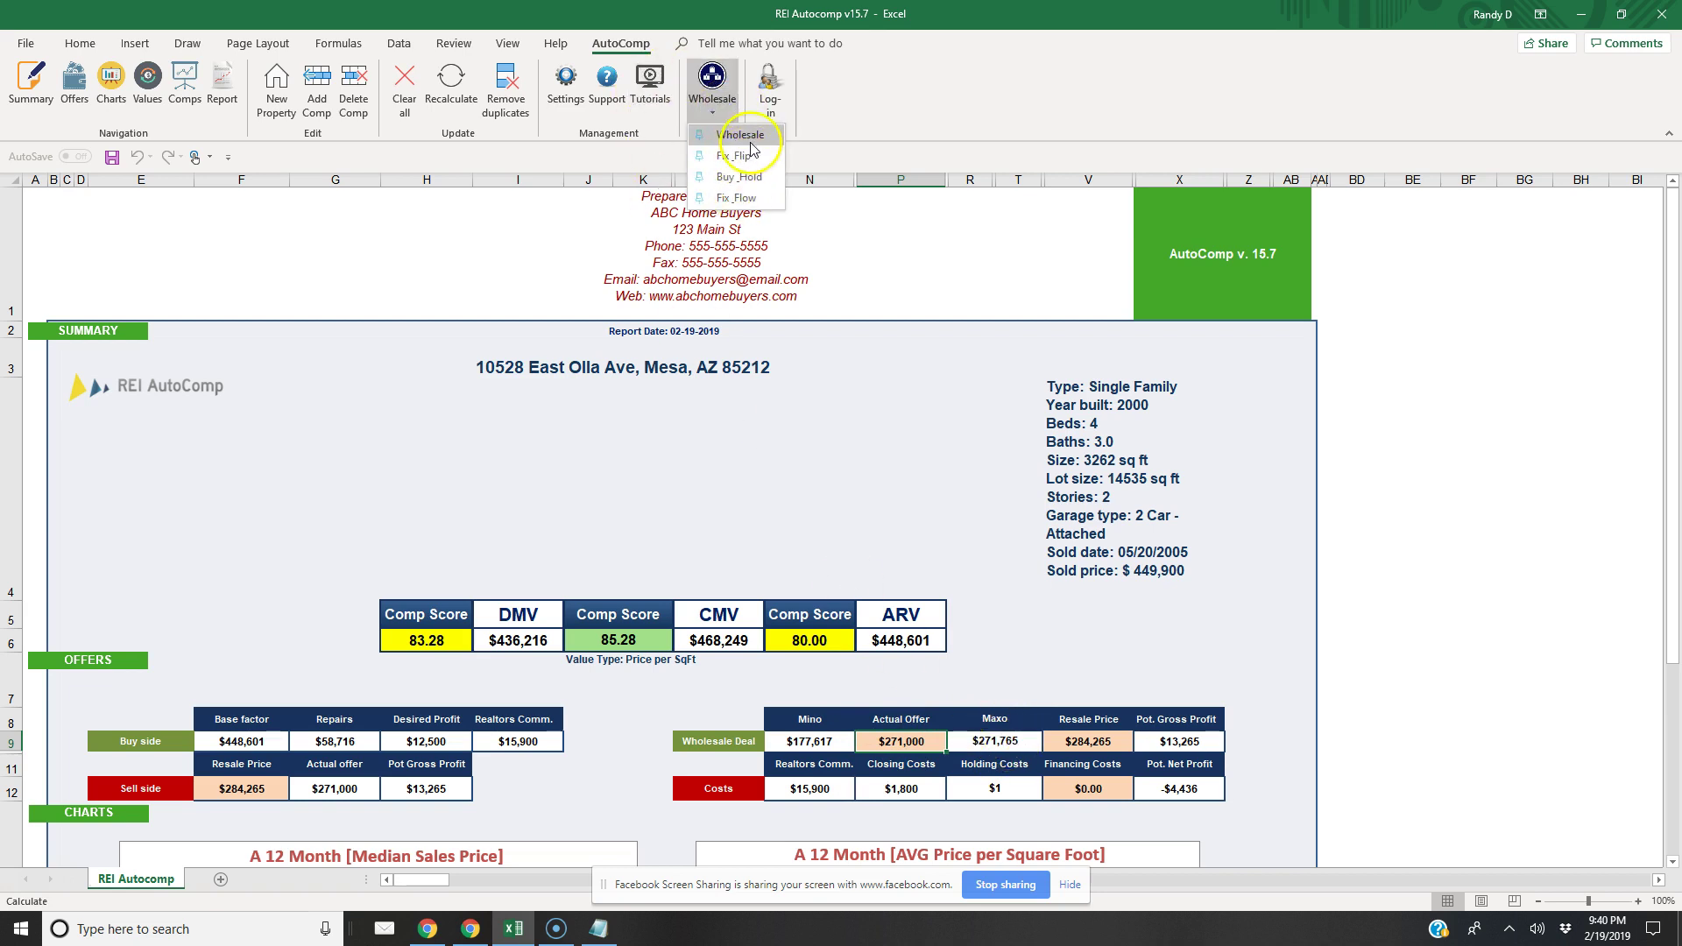
{"action": "left_click", "coordinate": [749, 136]}
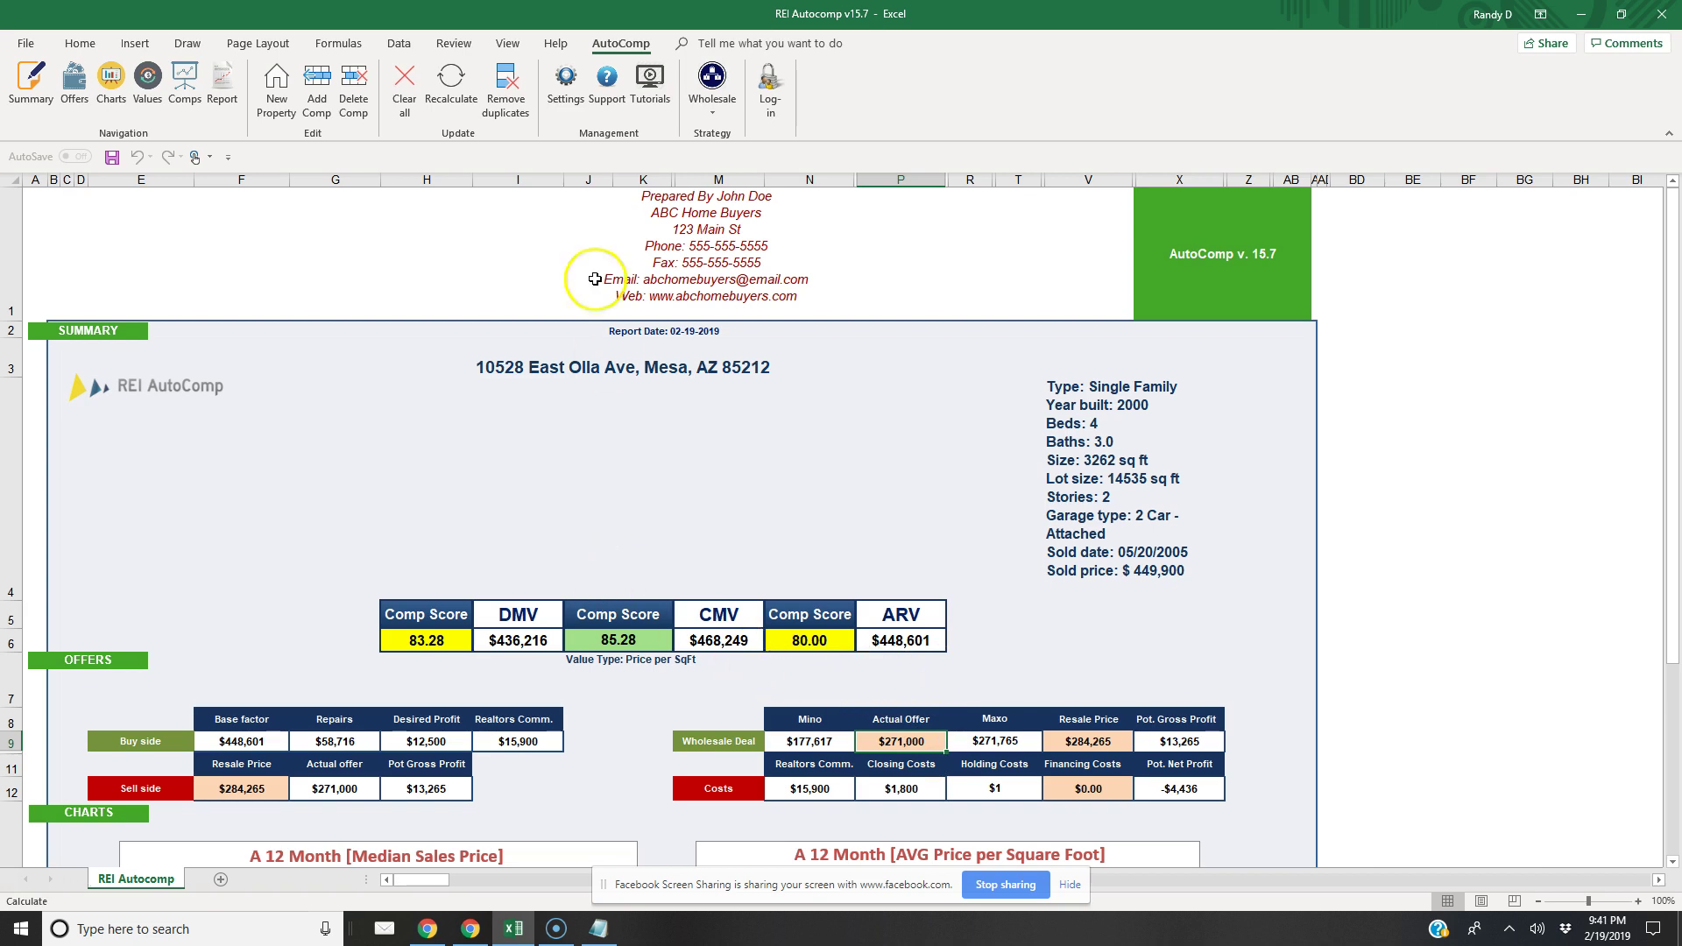
{"action": "left_click", "coordinate": [555, 95]}
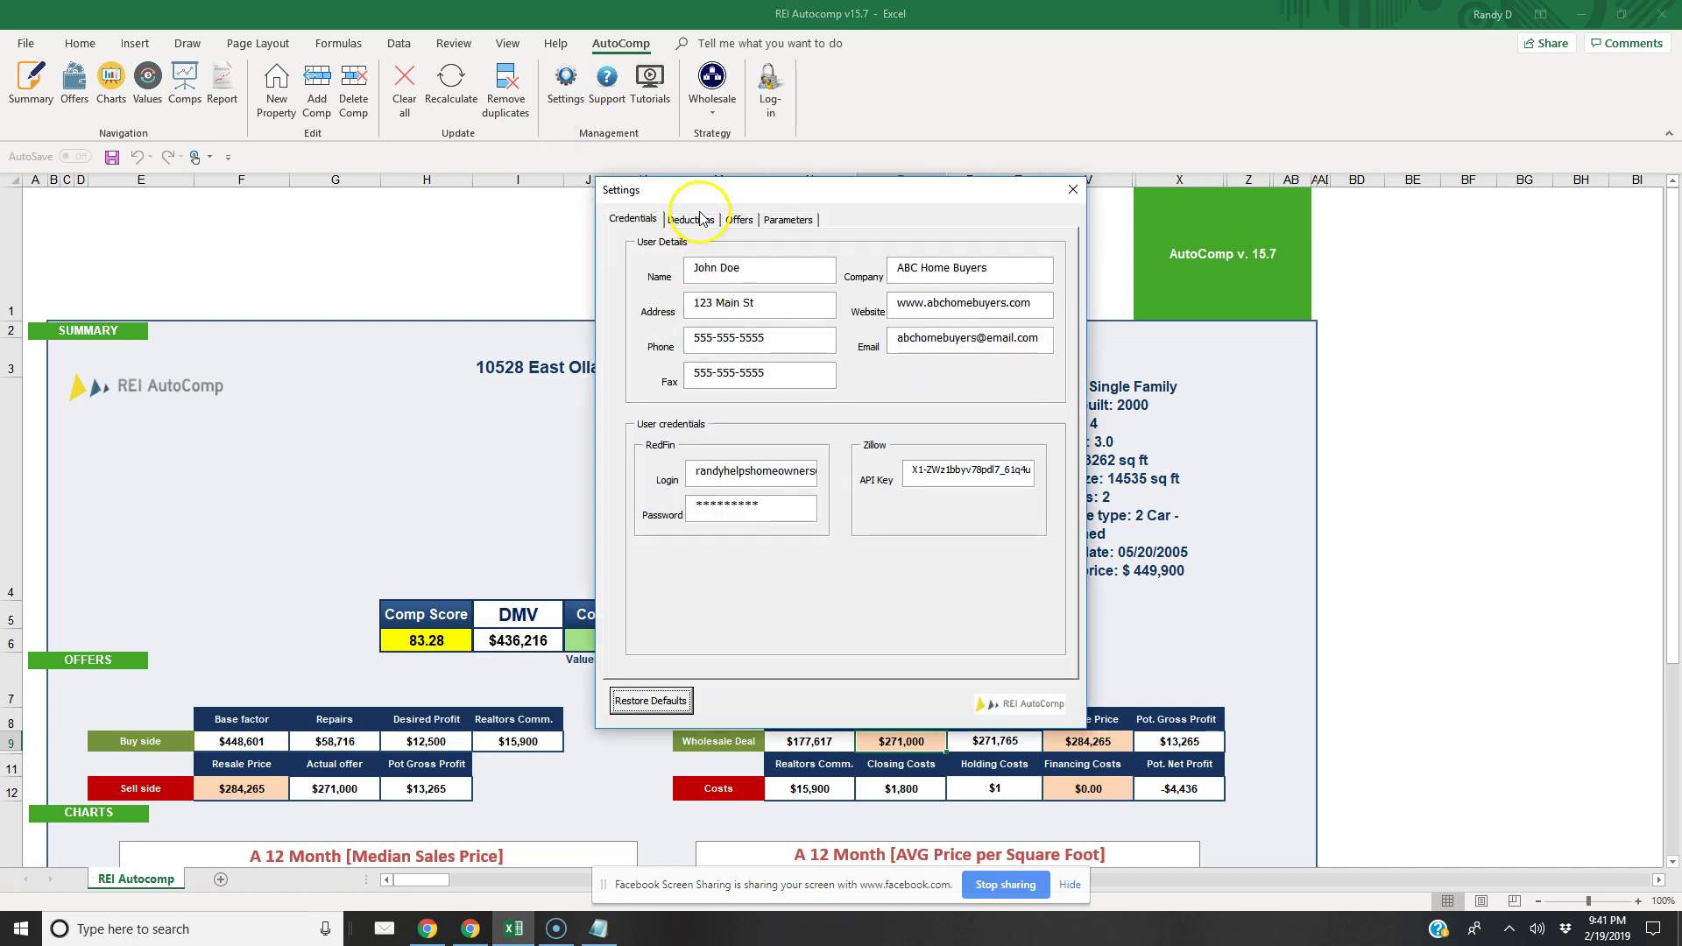
Check the buy and sell side deductions, then the Offers tab definitions
{"action": "left_click", "coordinate": [699, 221]}
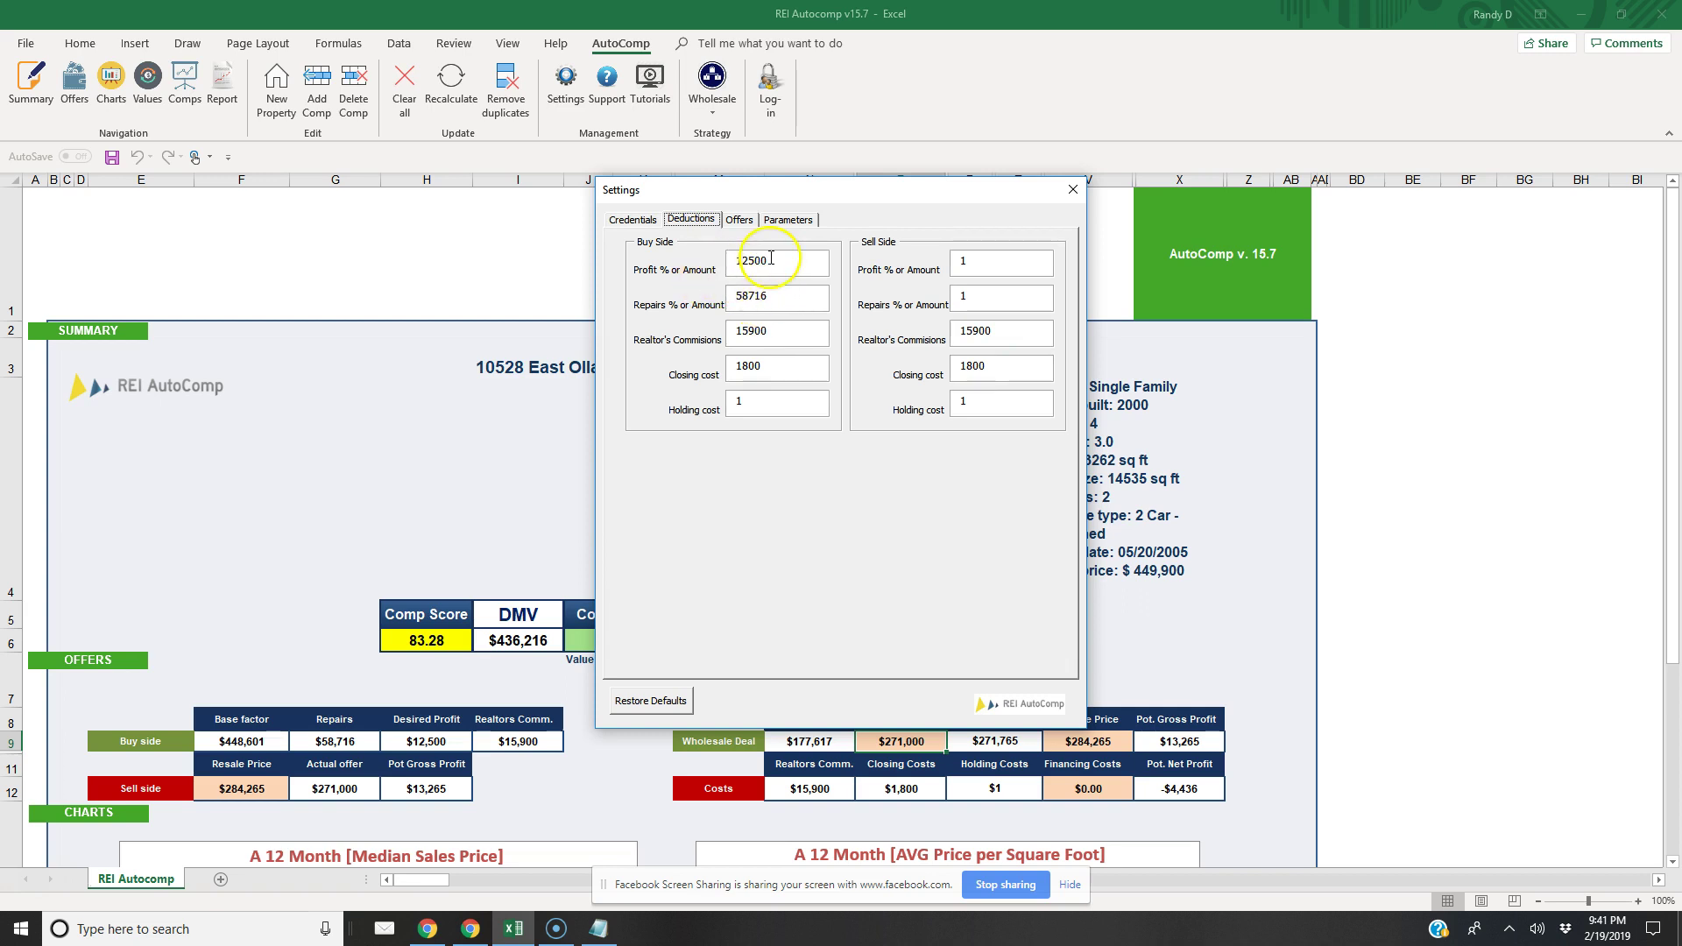
{"action": "left_click", "coordinate": [739, 220]}
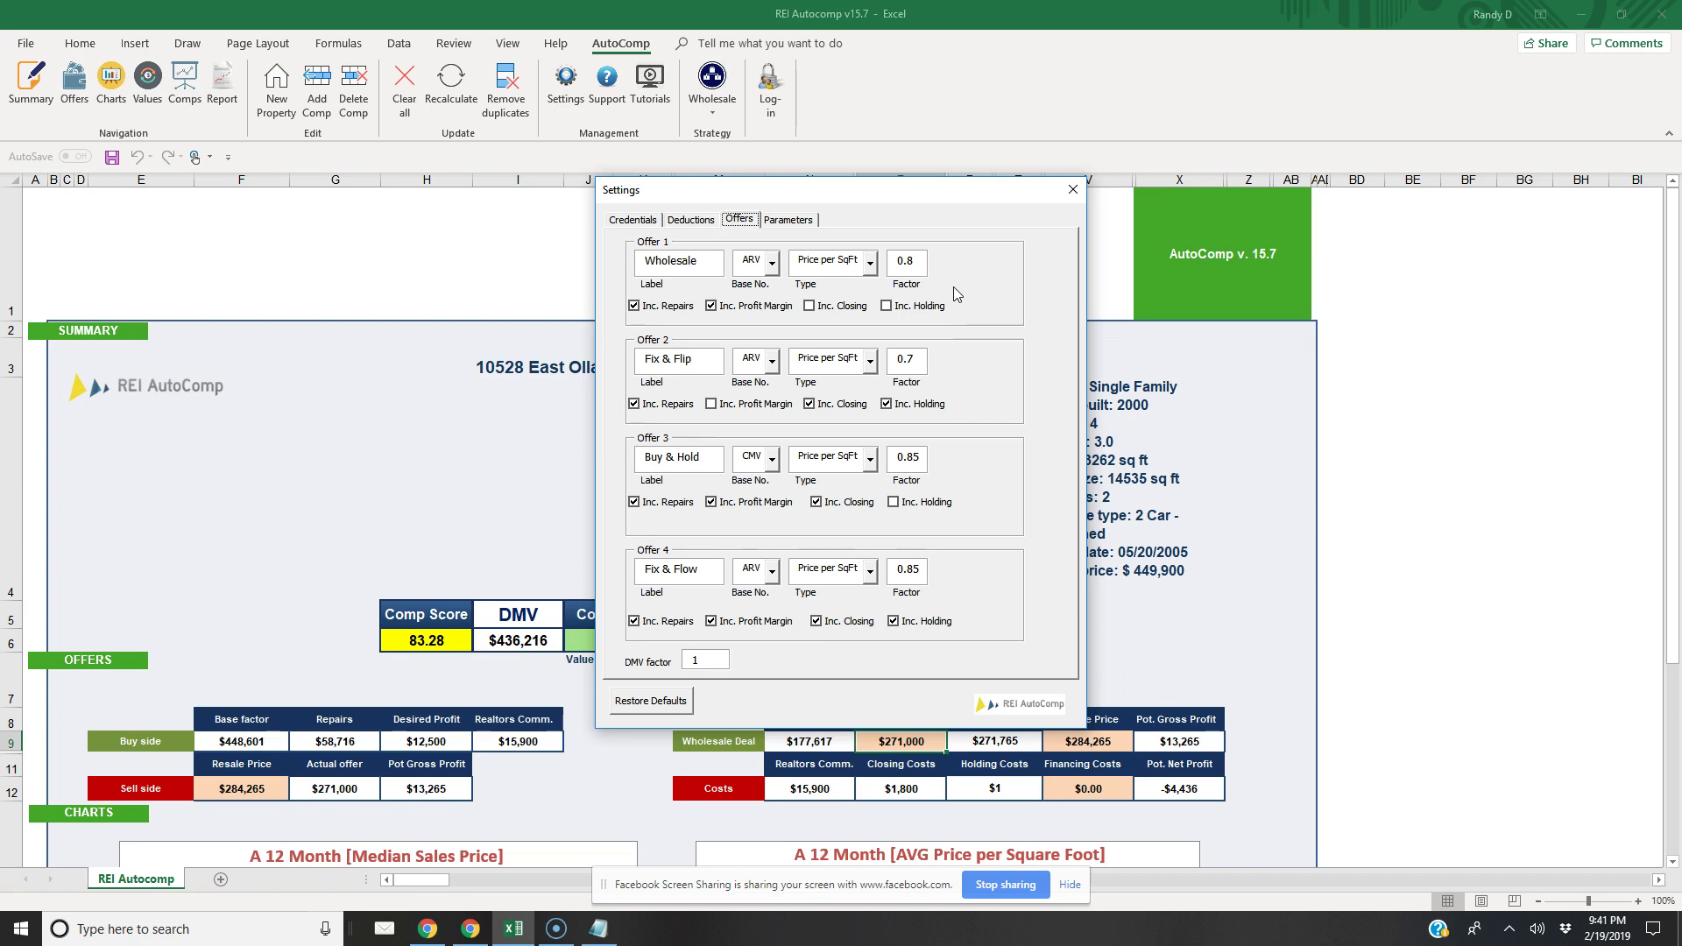
Inspect Offer 1's 0.8 factor, keep ARV as its base, and close Settings
{"action": "left_click", "coordinate": [921, 271]}
{"action": "left_click", "coordinate": [919, 302]}
{"action": "left_click", "coordinate": [941, 299]}
{"action": "left_click", "coordinate": [839, 287]}
{"action": "left_click", "coordinate": [762, 261]}
{"action": "left_click", "coordinate": [920, 242]}
{"action": "left_click", "coordinate": [1072, 189]}
{"action": "left_click", "coordinate": [1005, 741]}
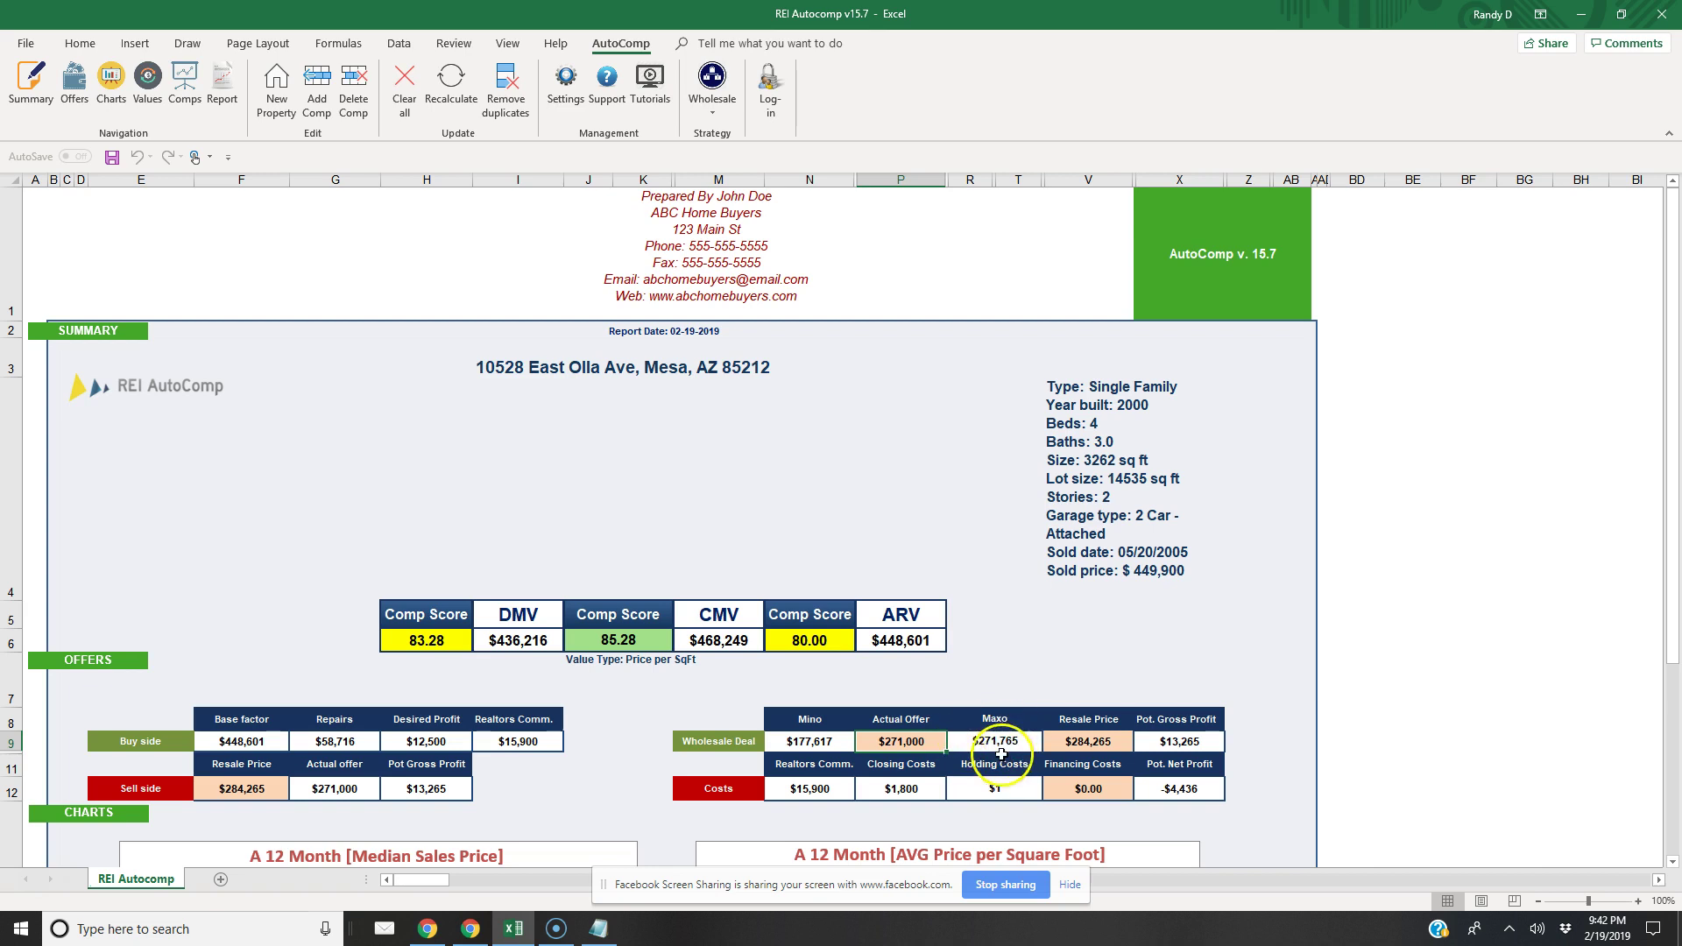
{"action": "left_click", "coordinate": [712, 96]}
{"action": "left_click", "coordinate": [718, 155]}
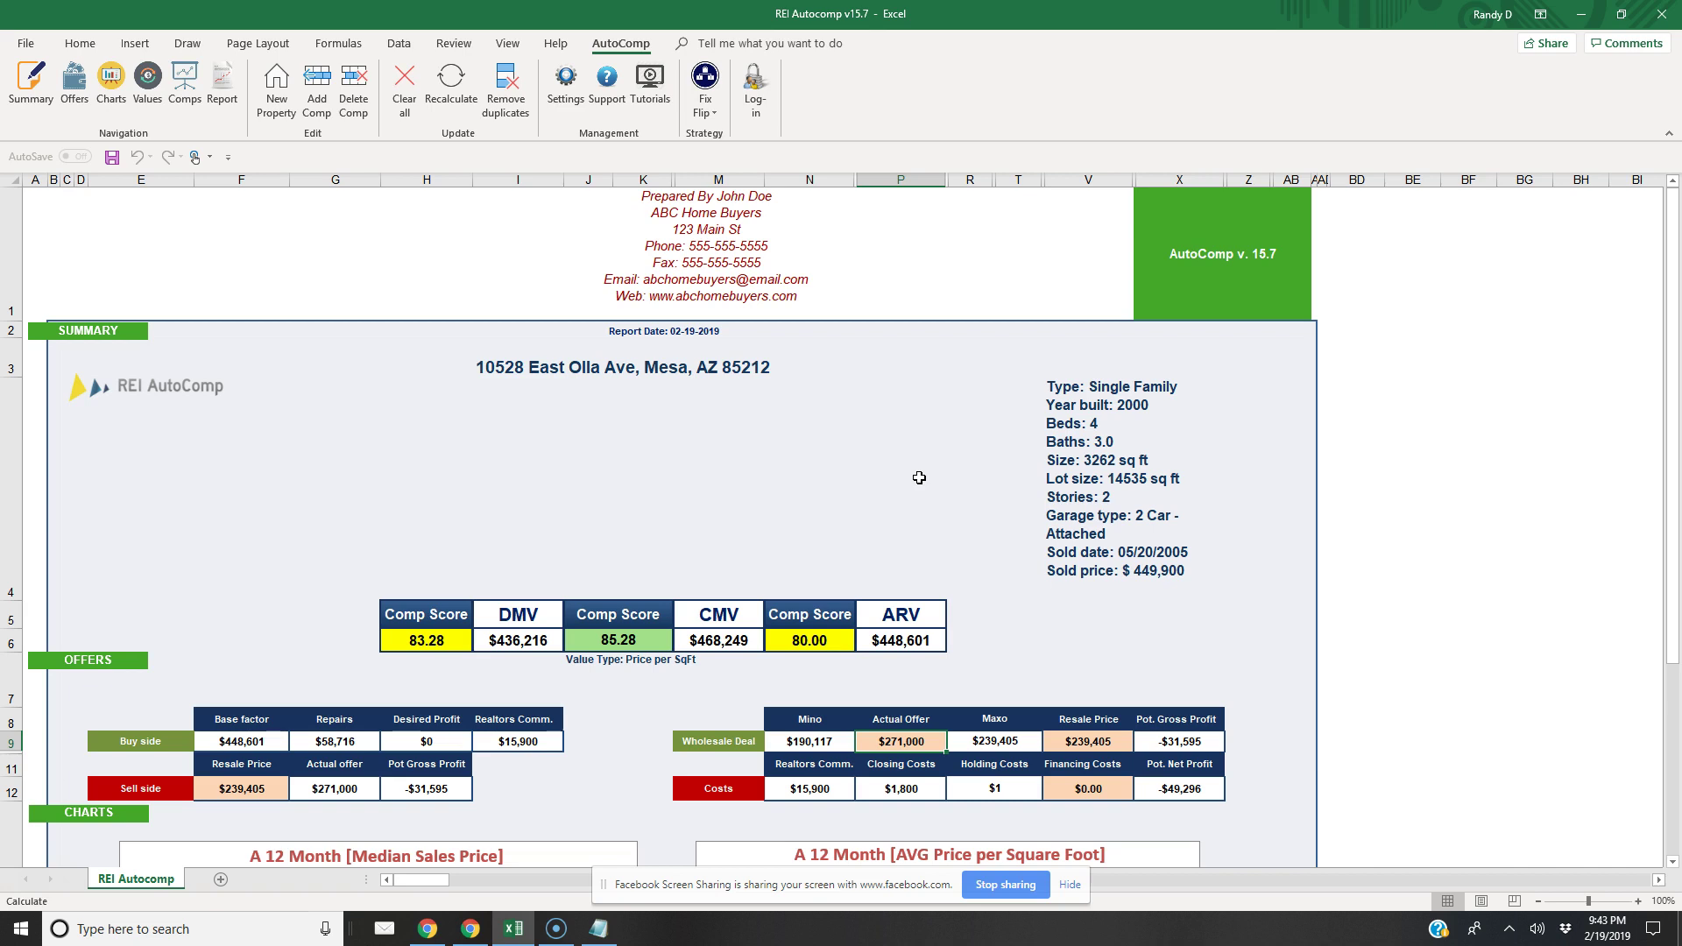
{"action": "left_click", "coordinate": [705, 103]}
{"action": "left_click", "coordinate": [718, 136]}
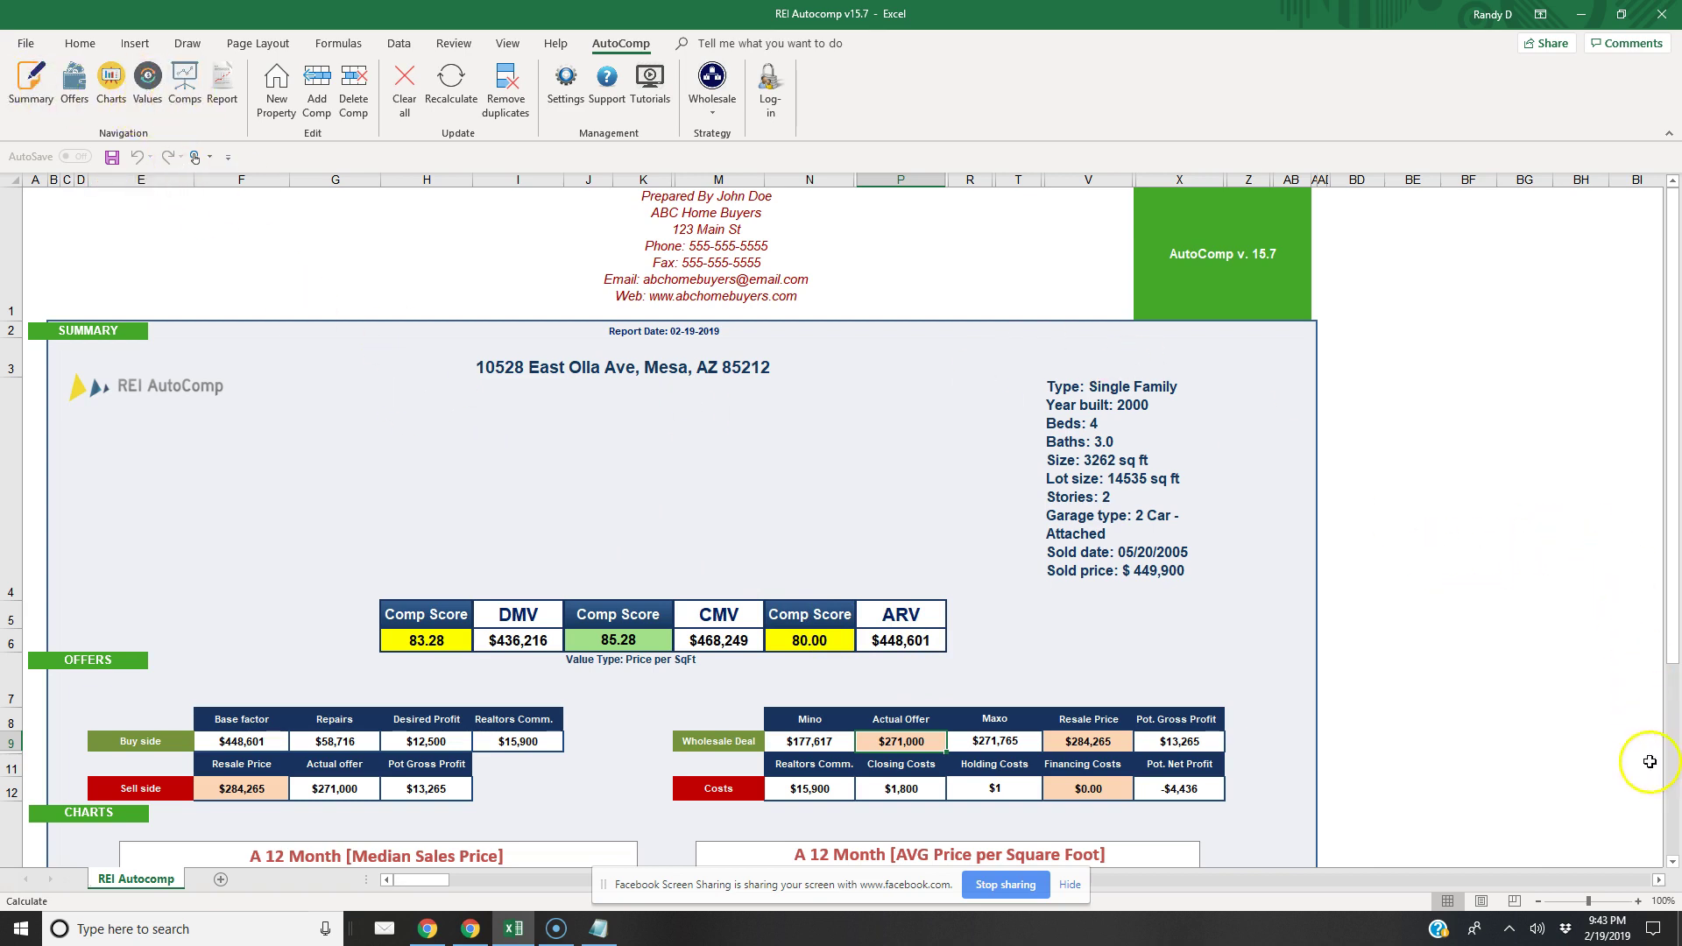
Jump to the report's Values section, then to the Charts section
{"action": "left_click", "coordinate": [147, 97]}
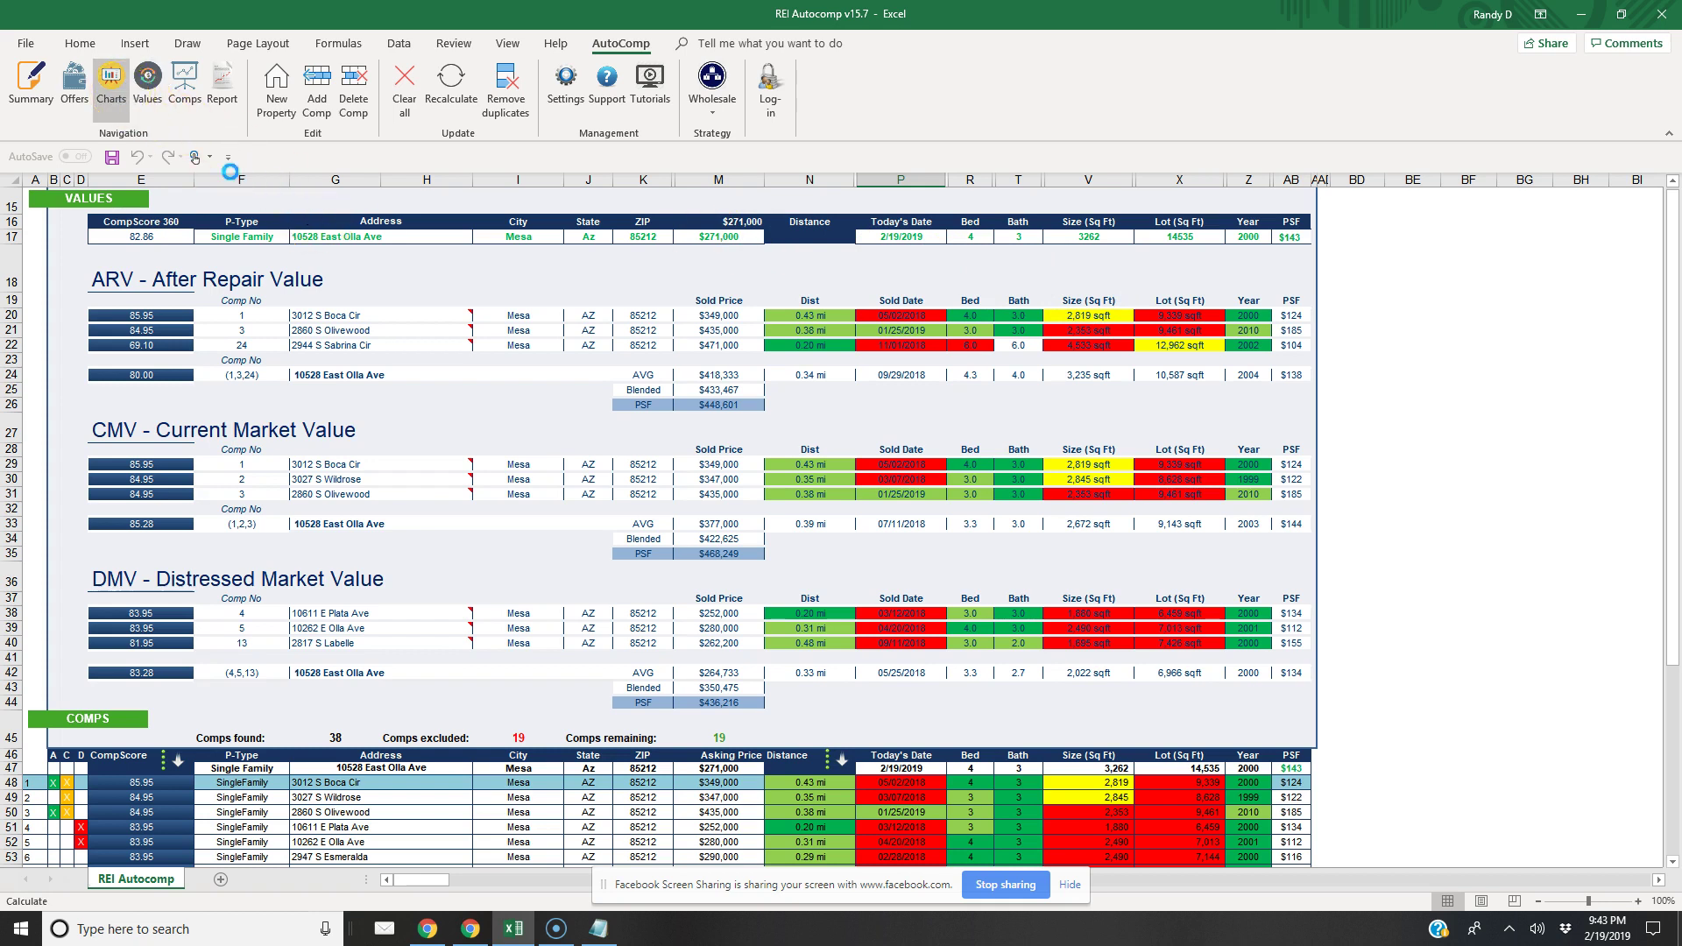
{"action": "left_click", "coordinate": [112, 84]}
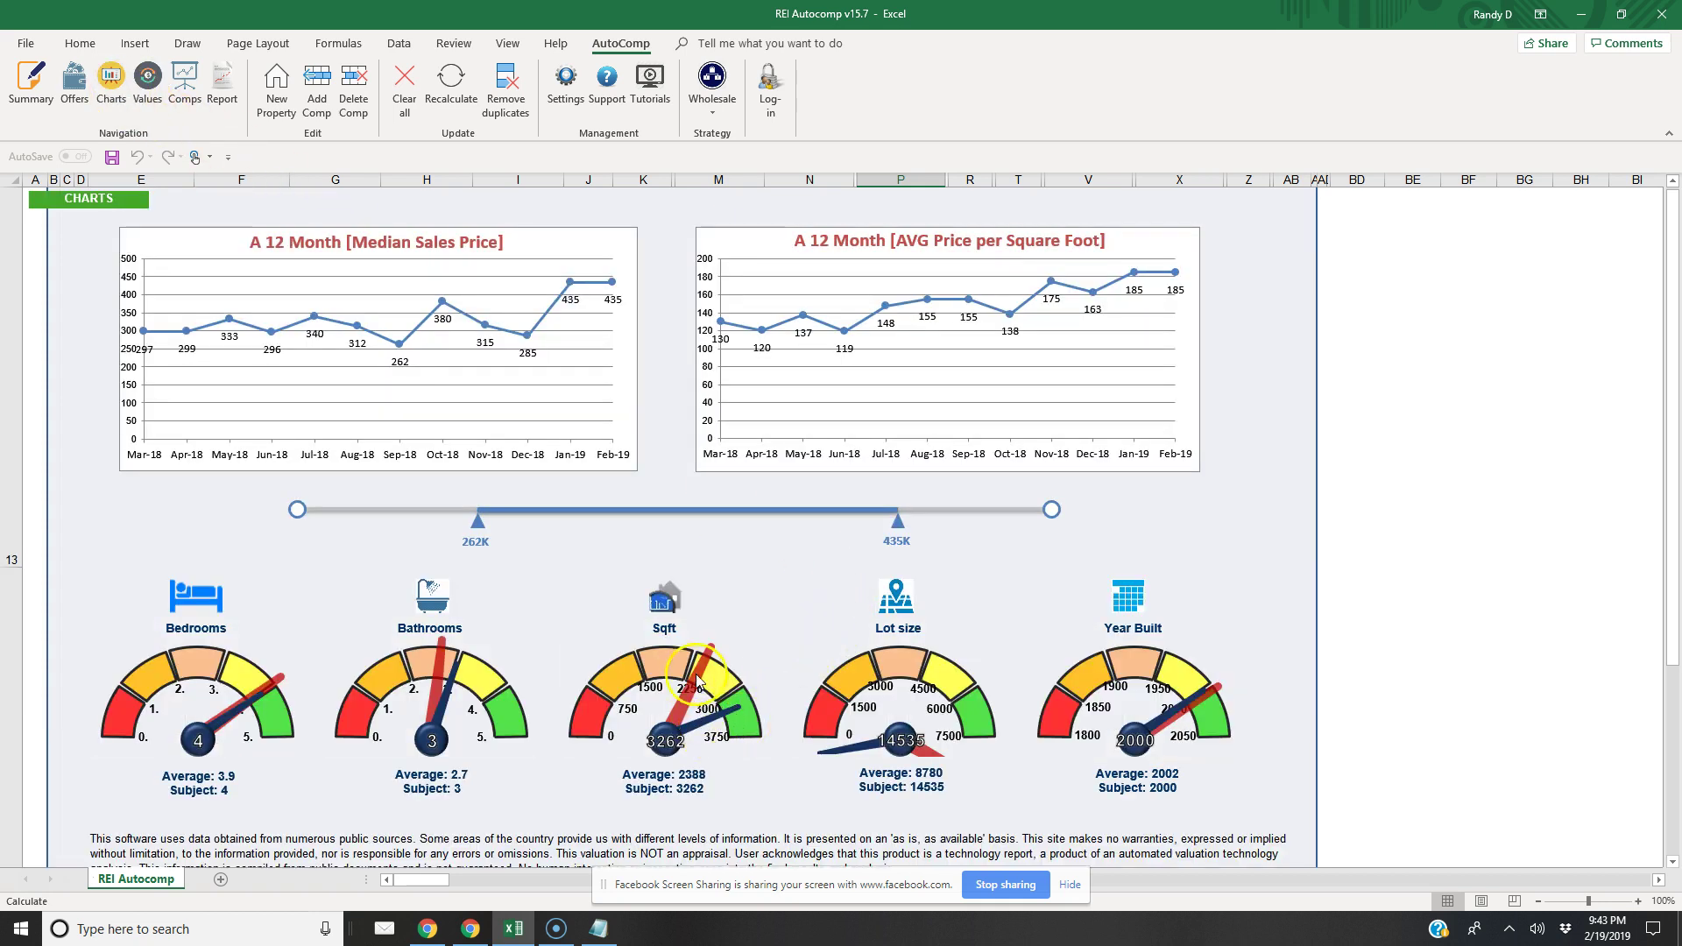
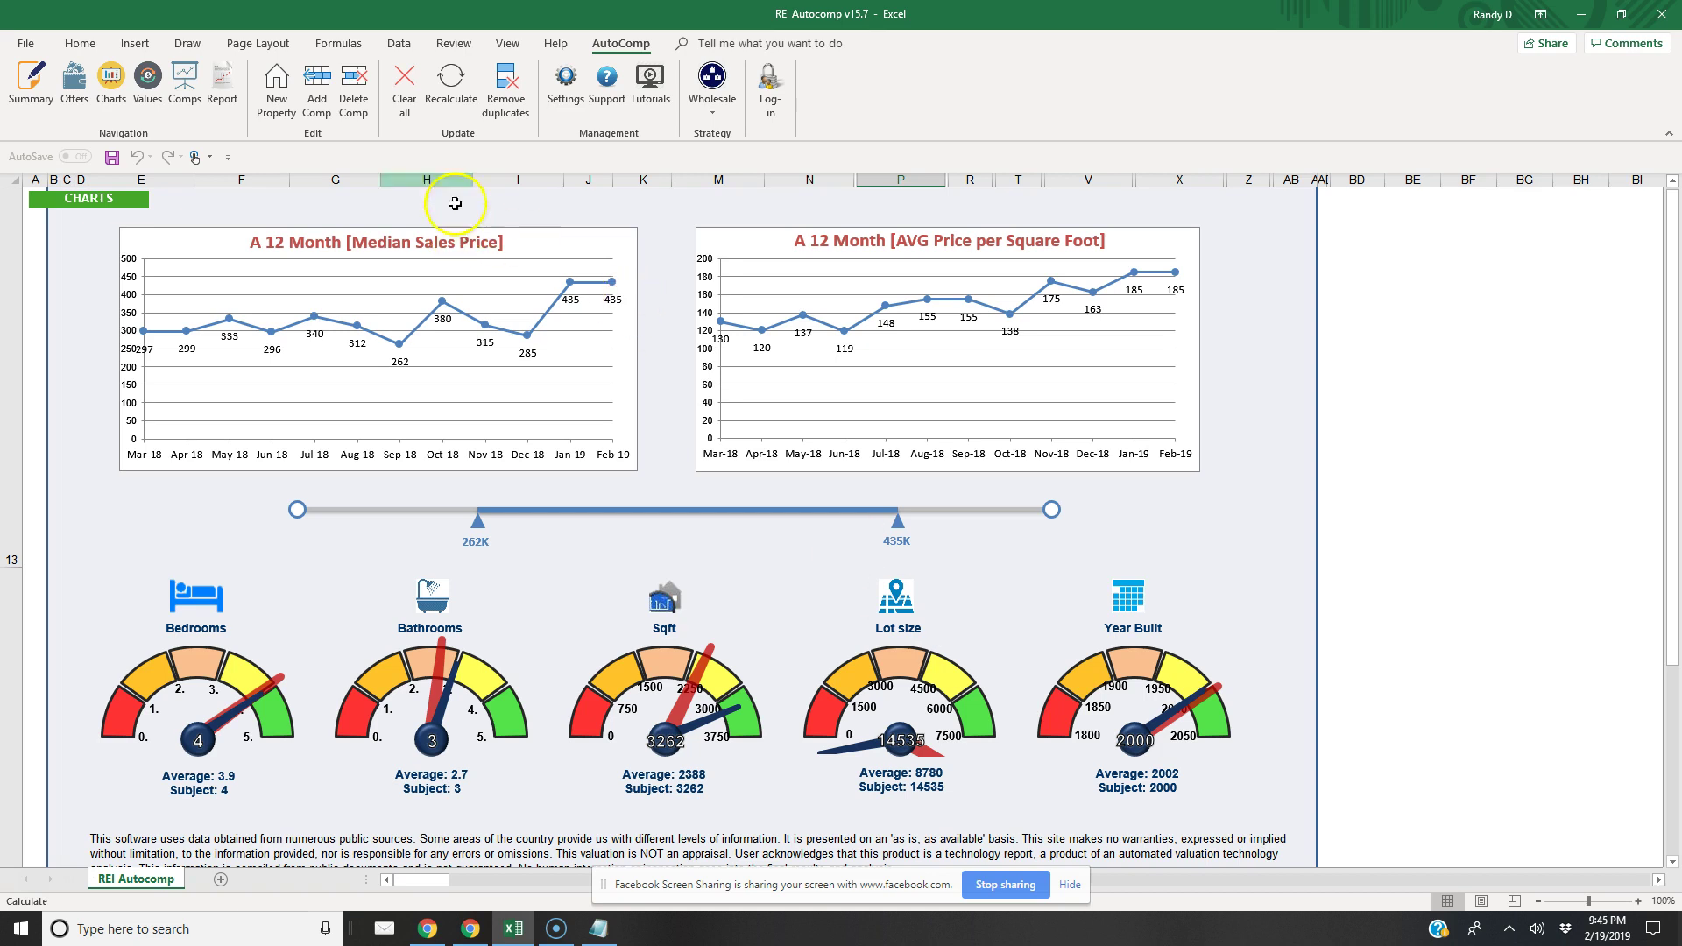
Review the offer settings pages, close Settings, and jump to the Summary section
{"action": "left_click", "coordinate": [557, 93]}
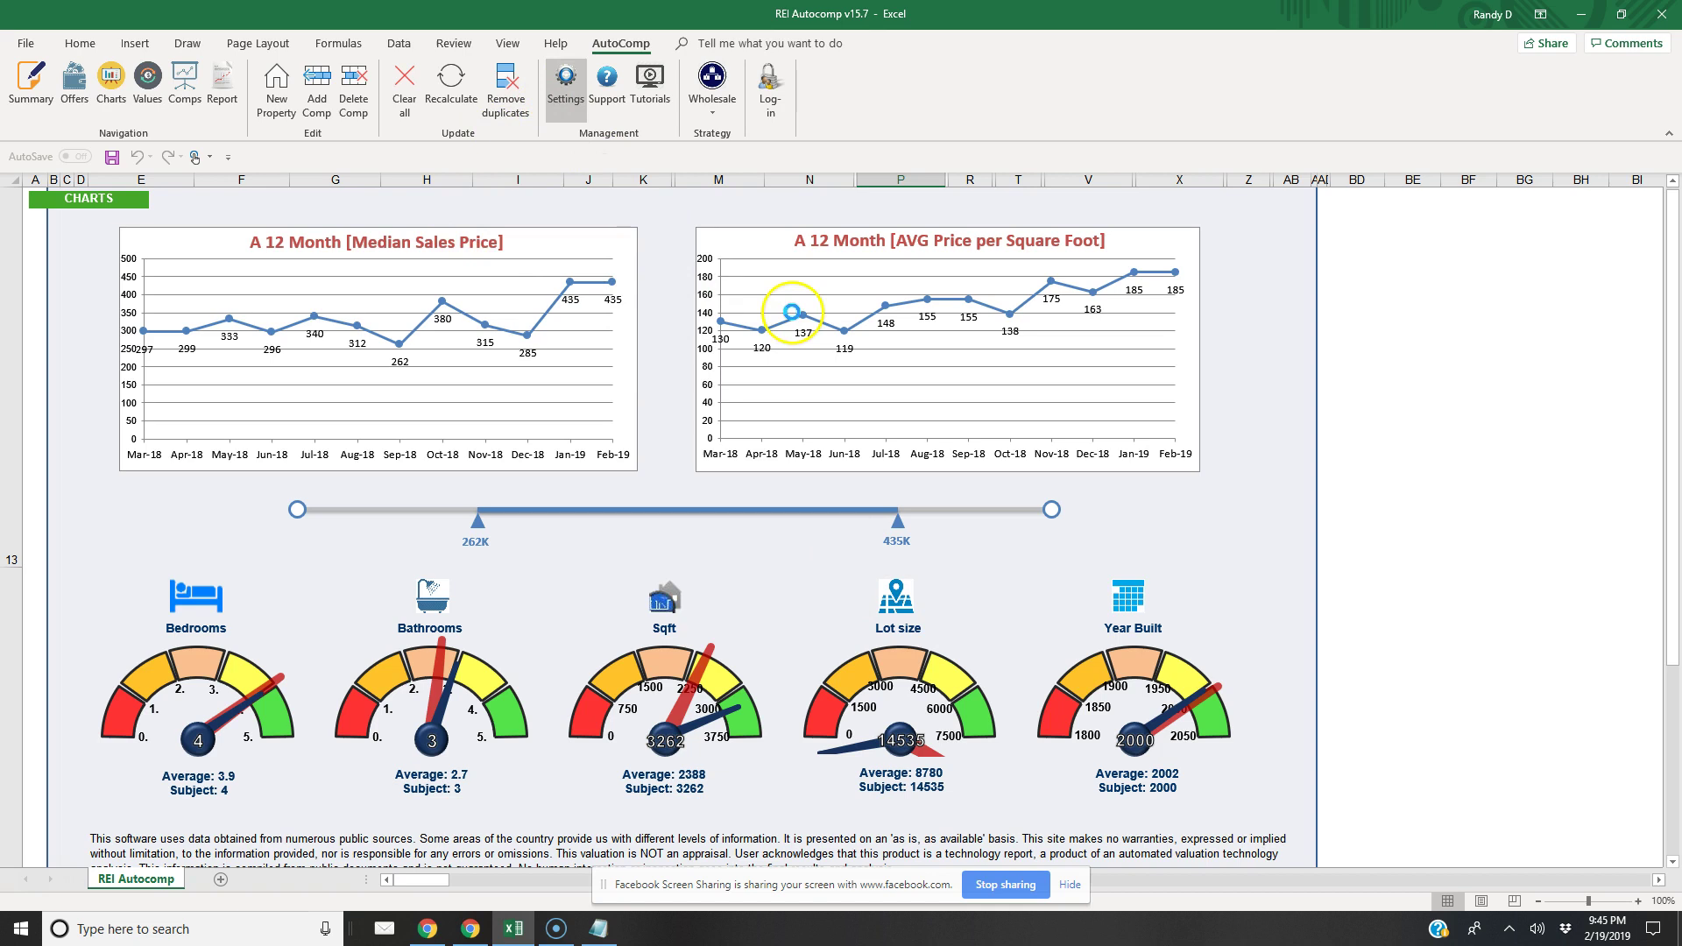
{"action": "left_click", "coordinate": [738, 220]}
{"action": "left_click", "coordinate": [769, 219]}
{"action": "left_click", "coordinate": [745, 221]}
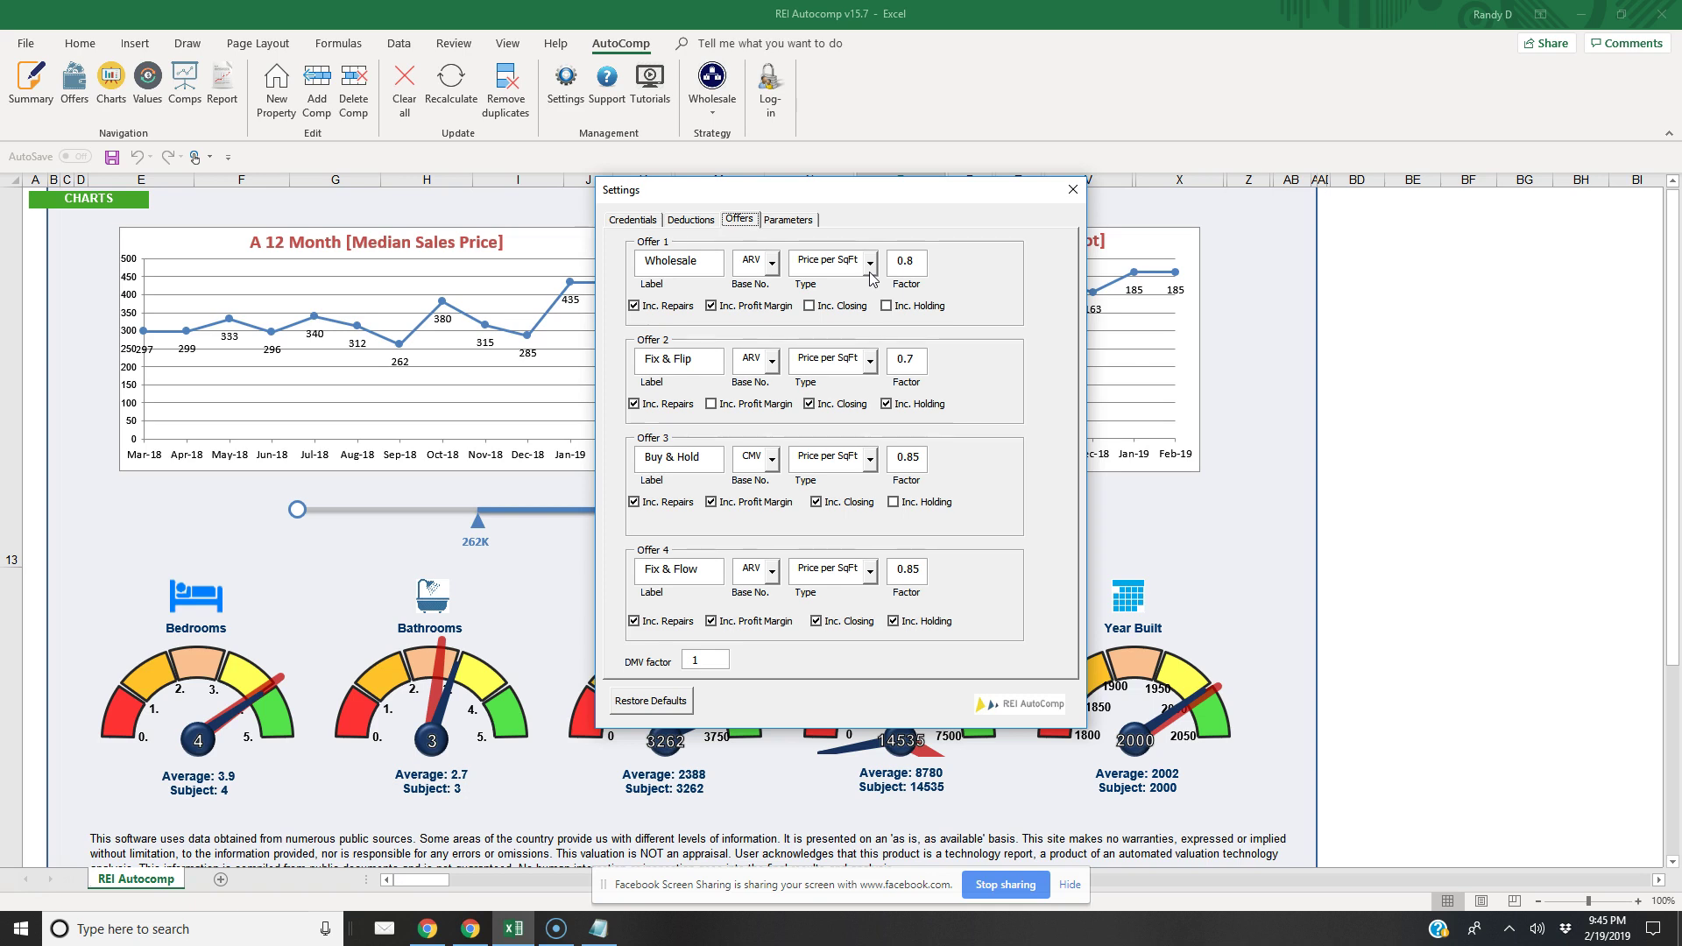
{"action": "left_click", "coordinate": [1072, 189]}
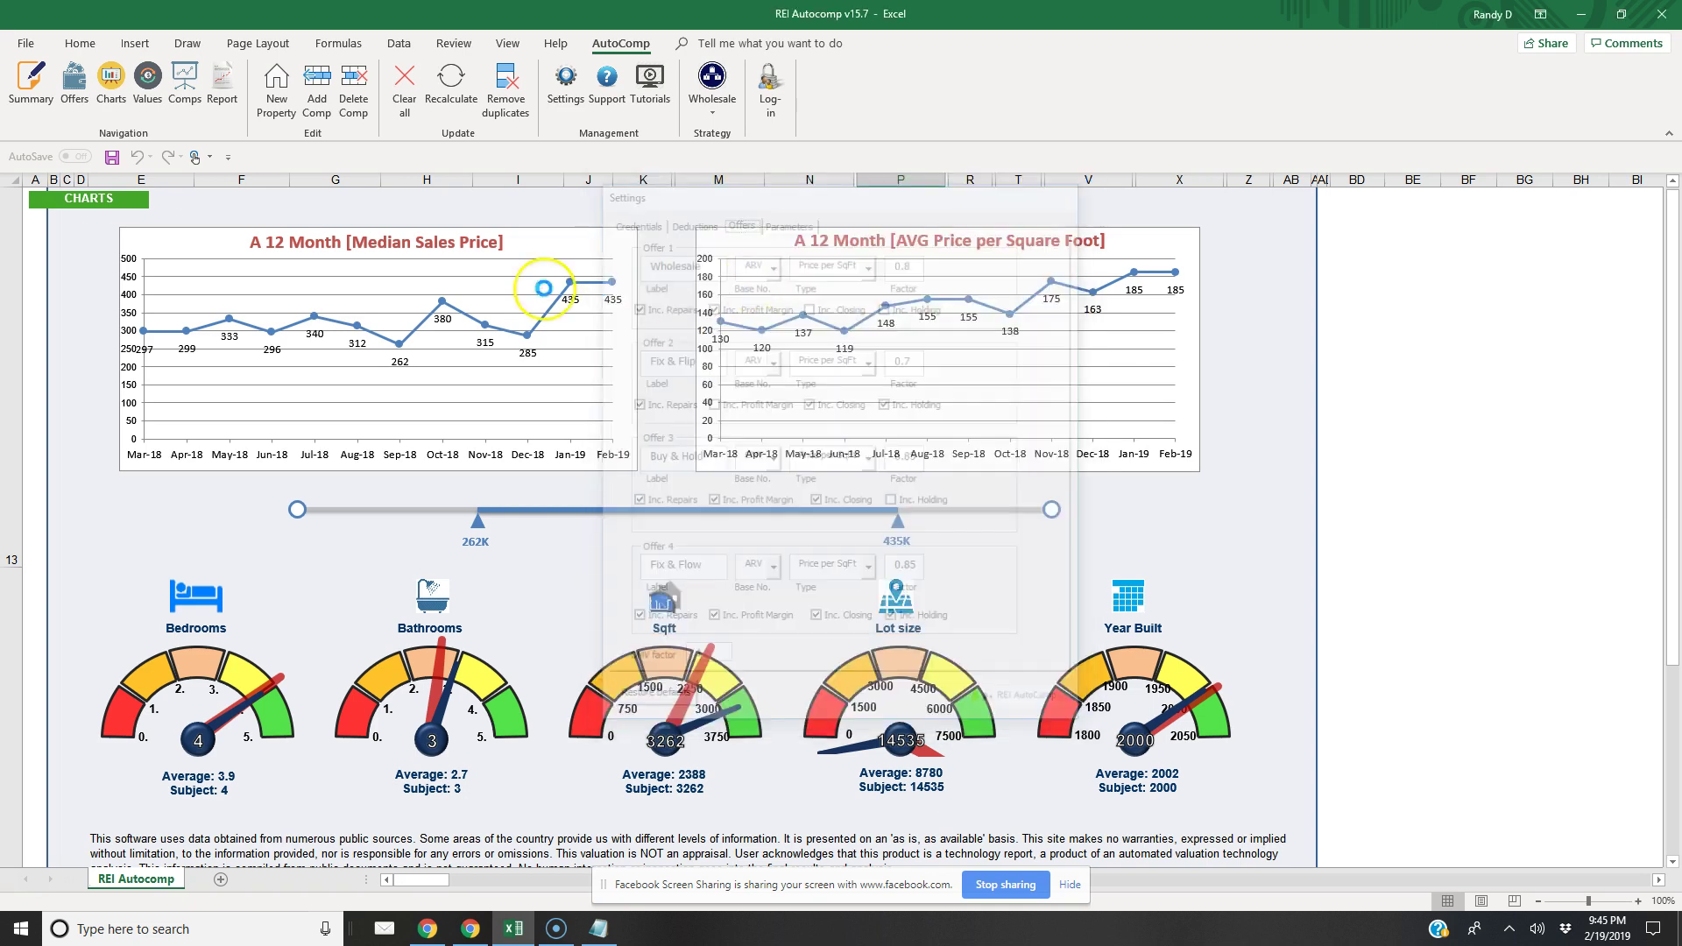
{"action": "left_click", "coordinate": [32, 96]}
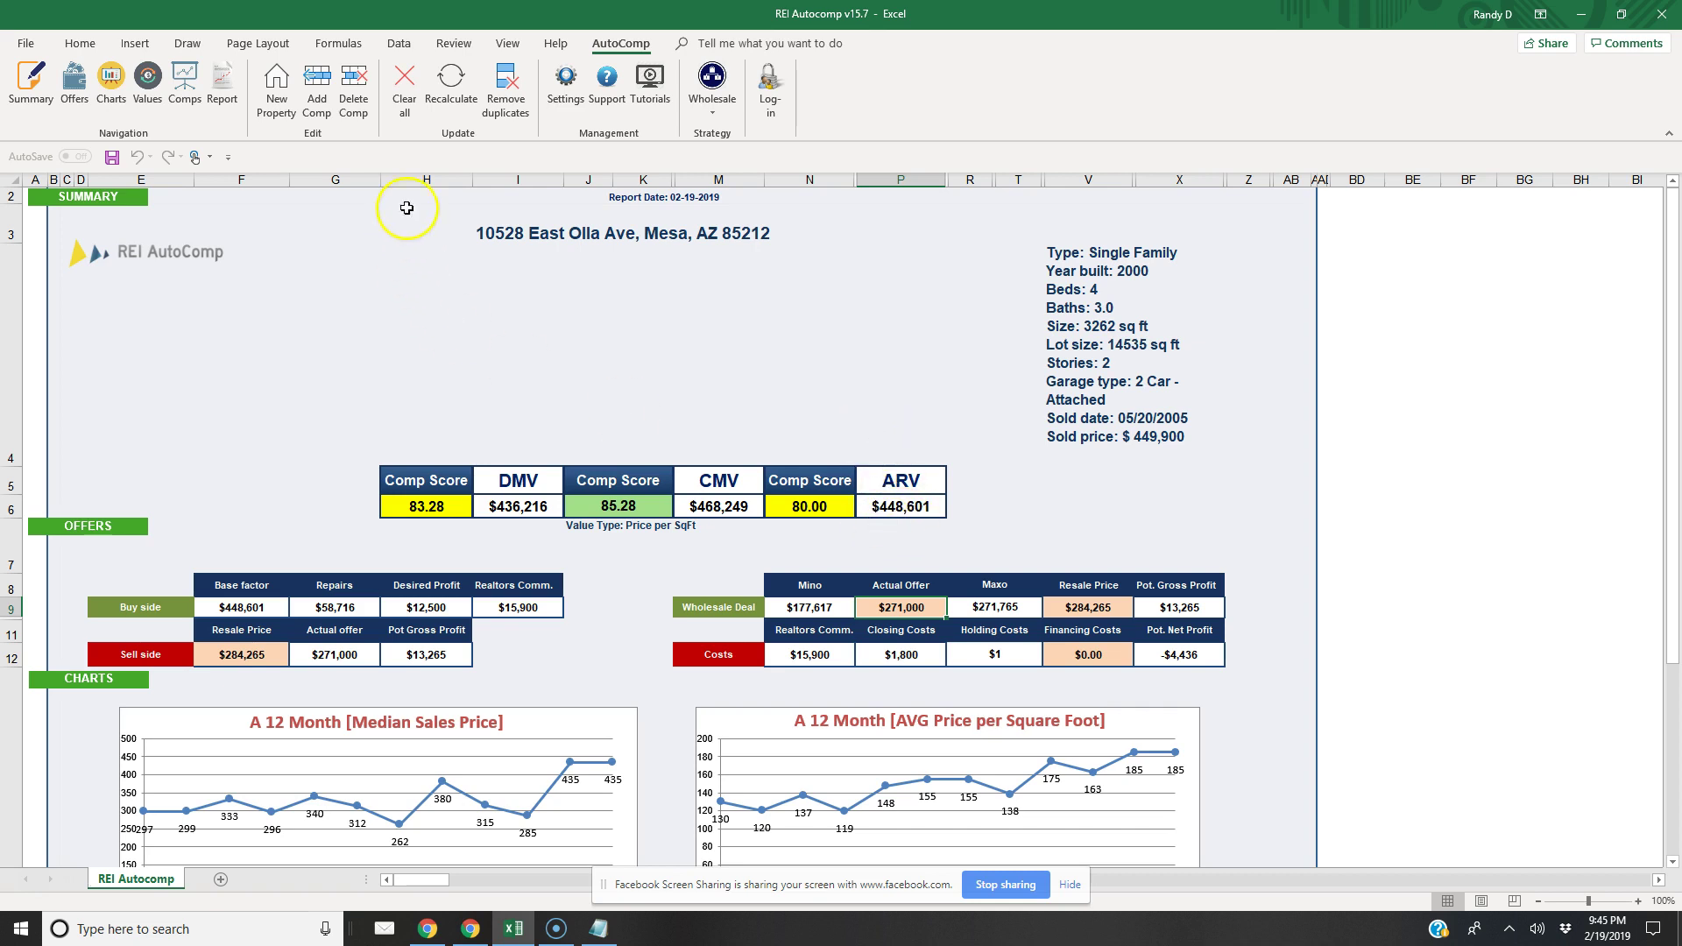
Set the Wholesale offer (Offer 1) Type to AVG value and close Settings
{"action": "left_click", "coordinate": [576, 96]}
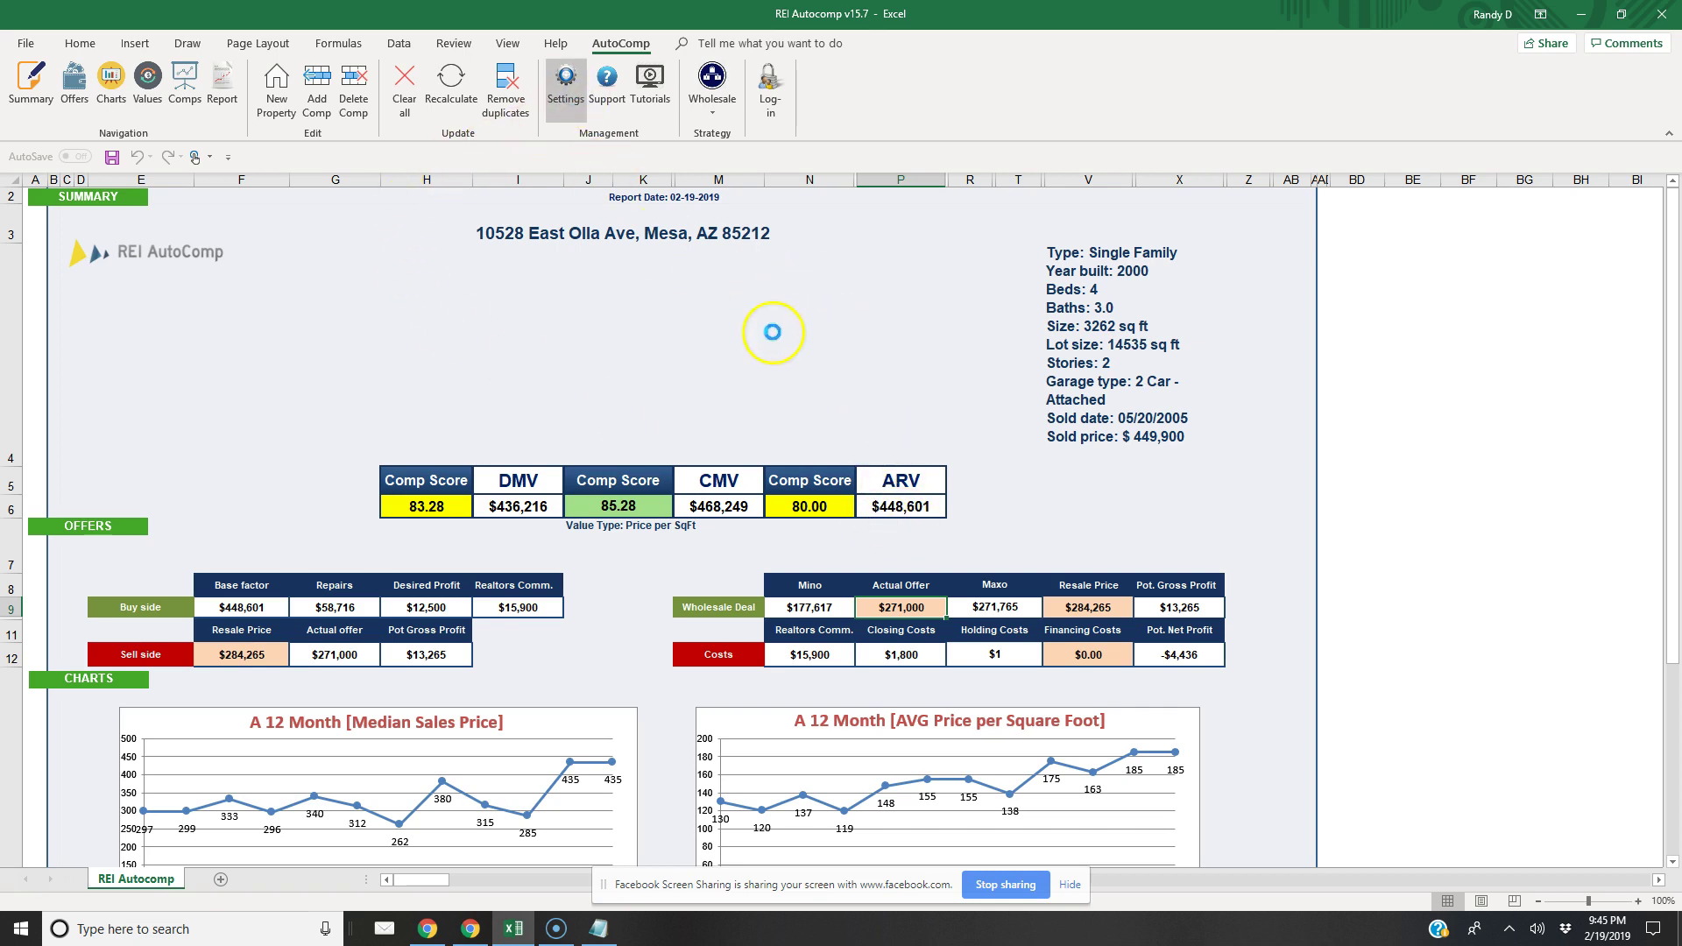
{"action": "left_click", "coordinate": [740, 219]}
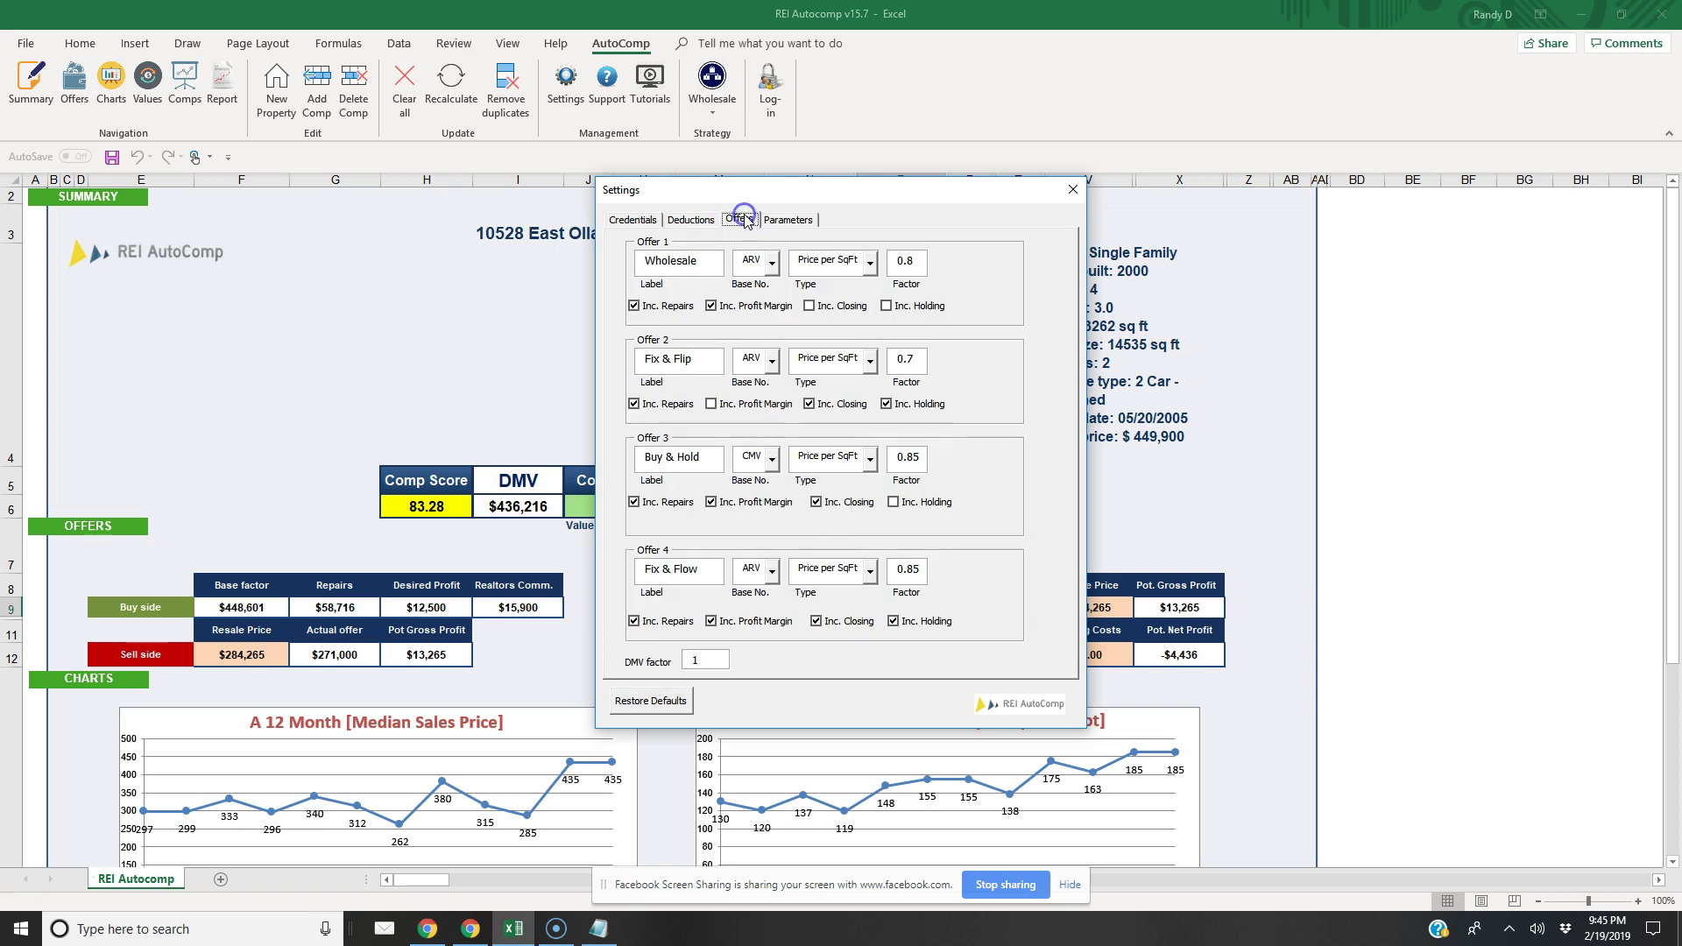
{"action": "left_click", "coordinate": [871, 265]}
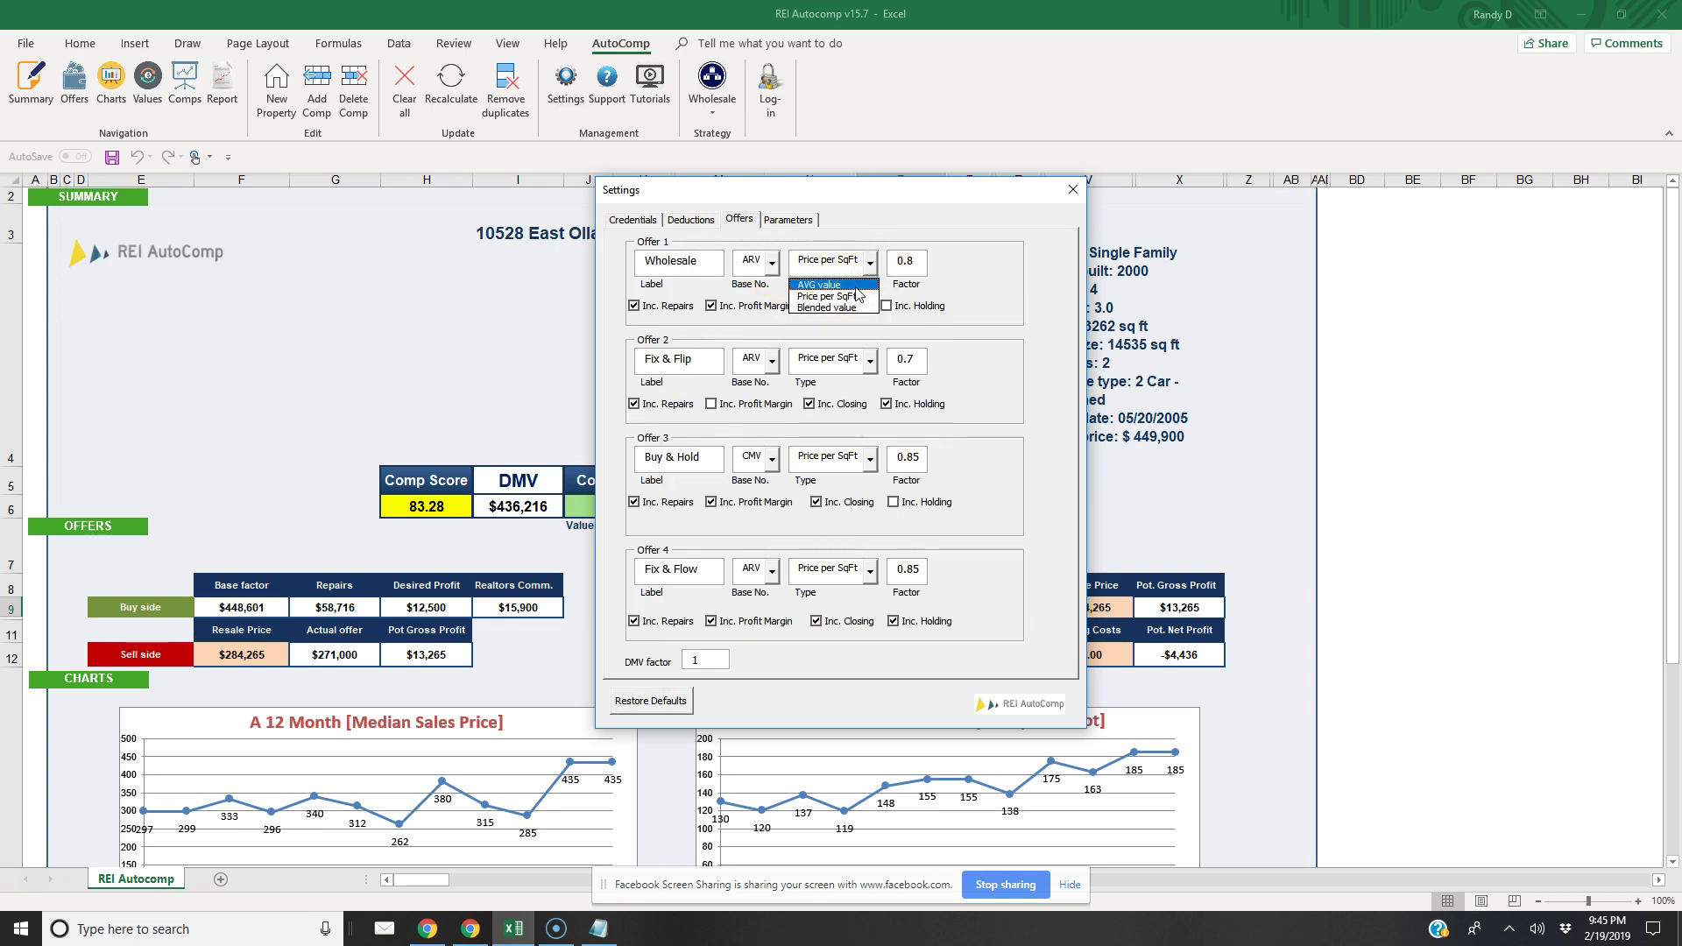
{"action": "left_click", "coordinate": [849, 289]}
{"action": "left_click", "coordinate": [1072, 189]}
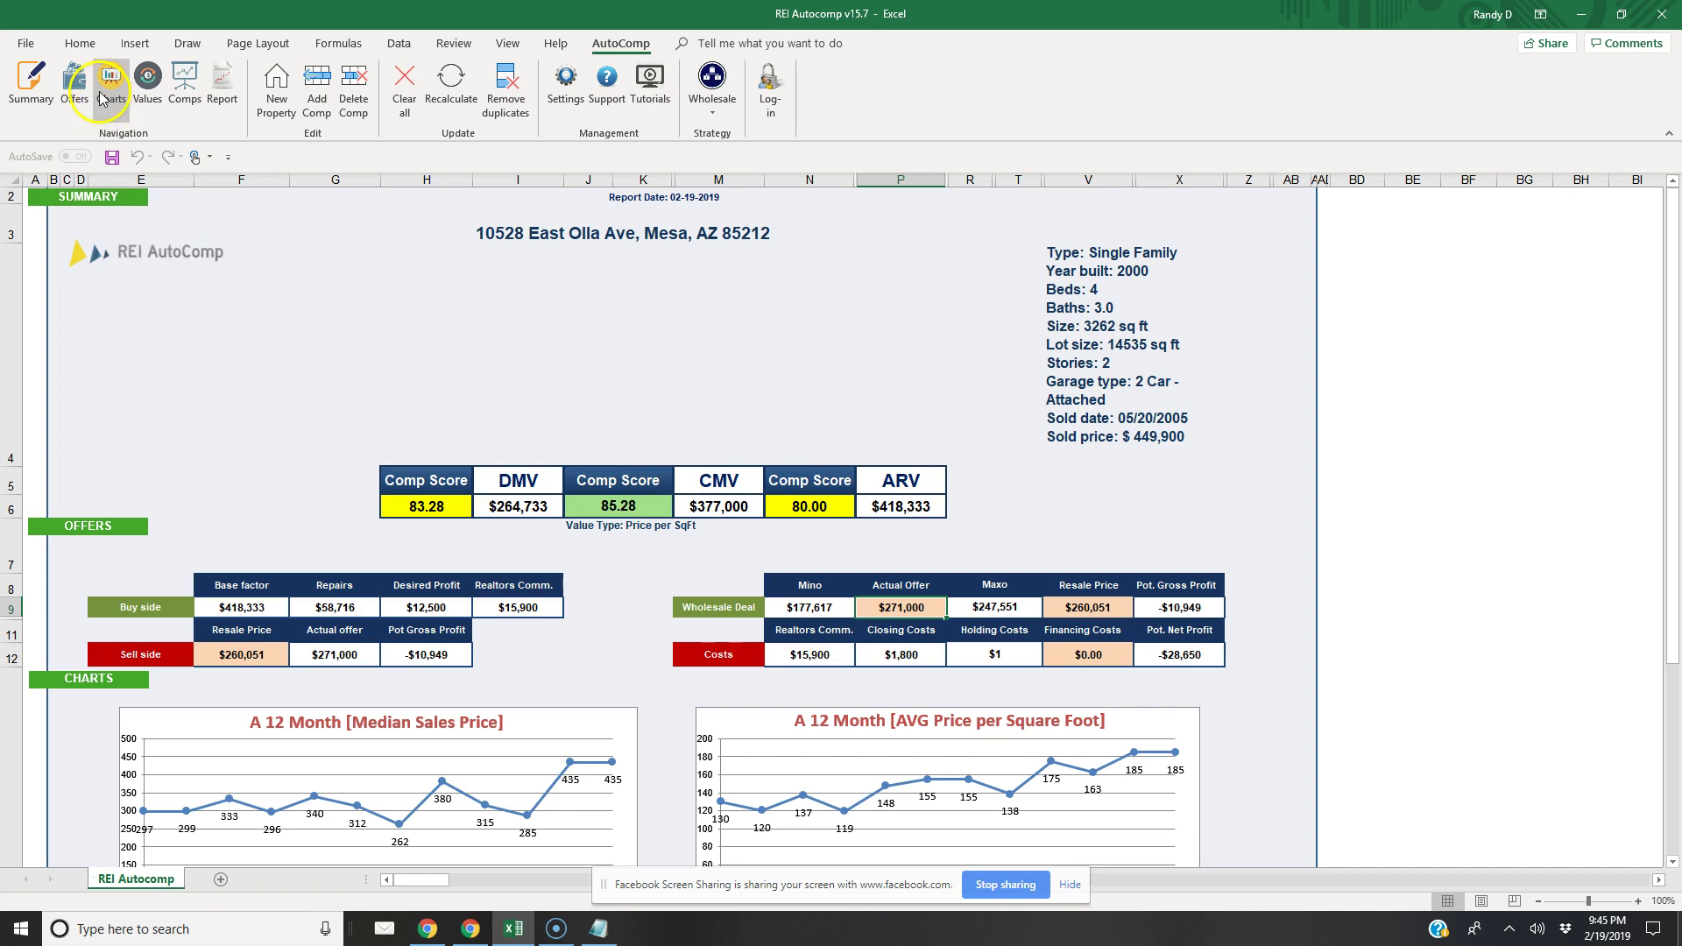
{"action": "left_click", "coordinate": [147, 79]}
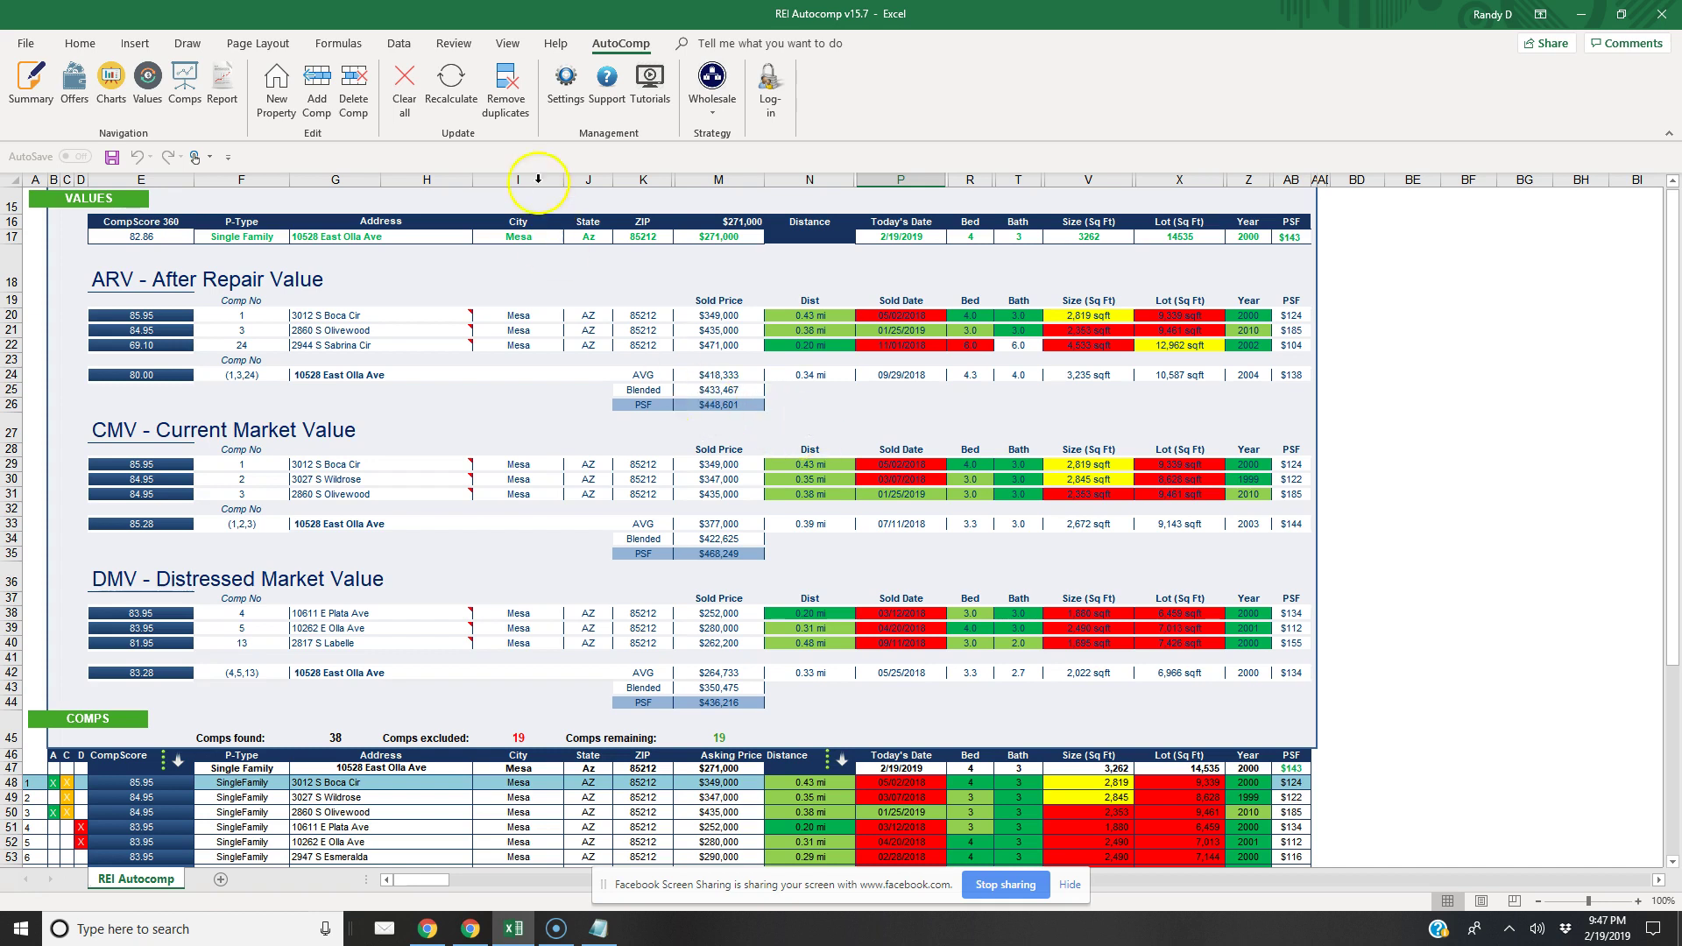
{"action": "left_click", "coordinate": [31, 83]}
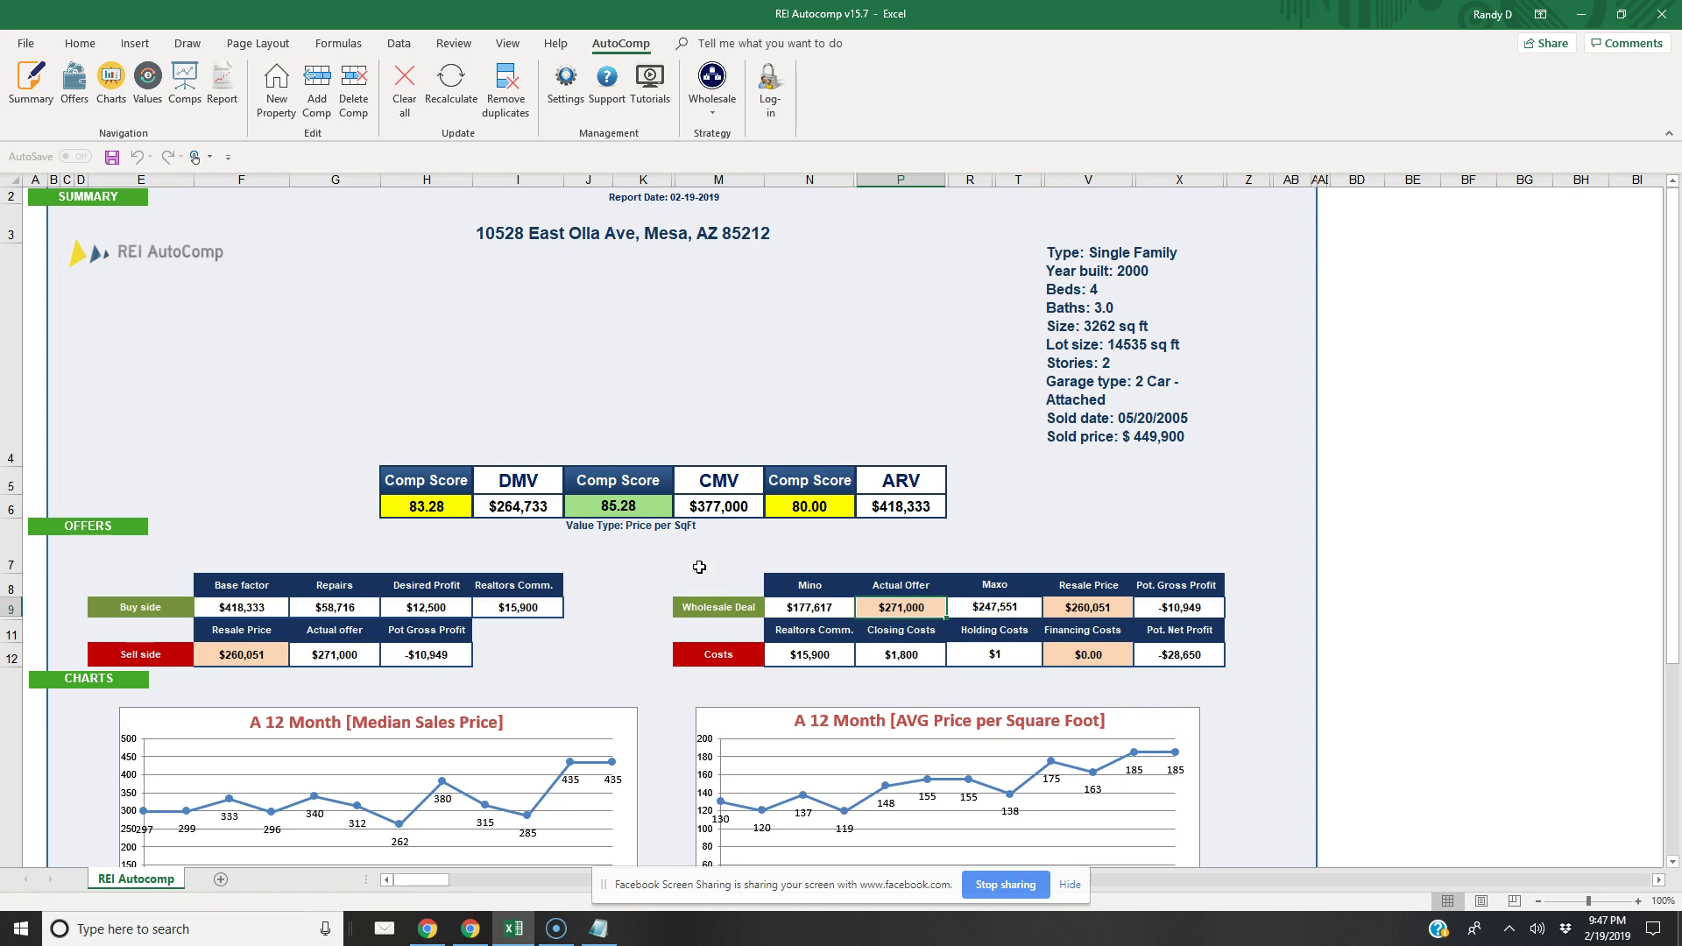
Change the Wholesale offer's Type back to Price per SqFt and close Settings
{"action": "left_click", "coordinate": [562, 88]}
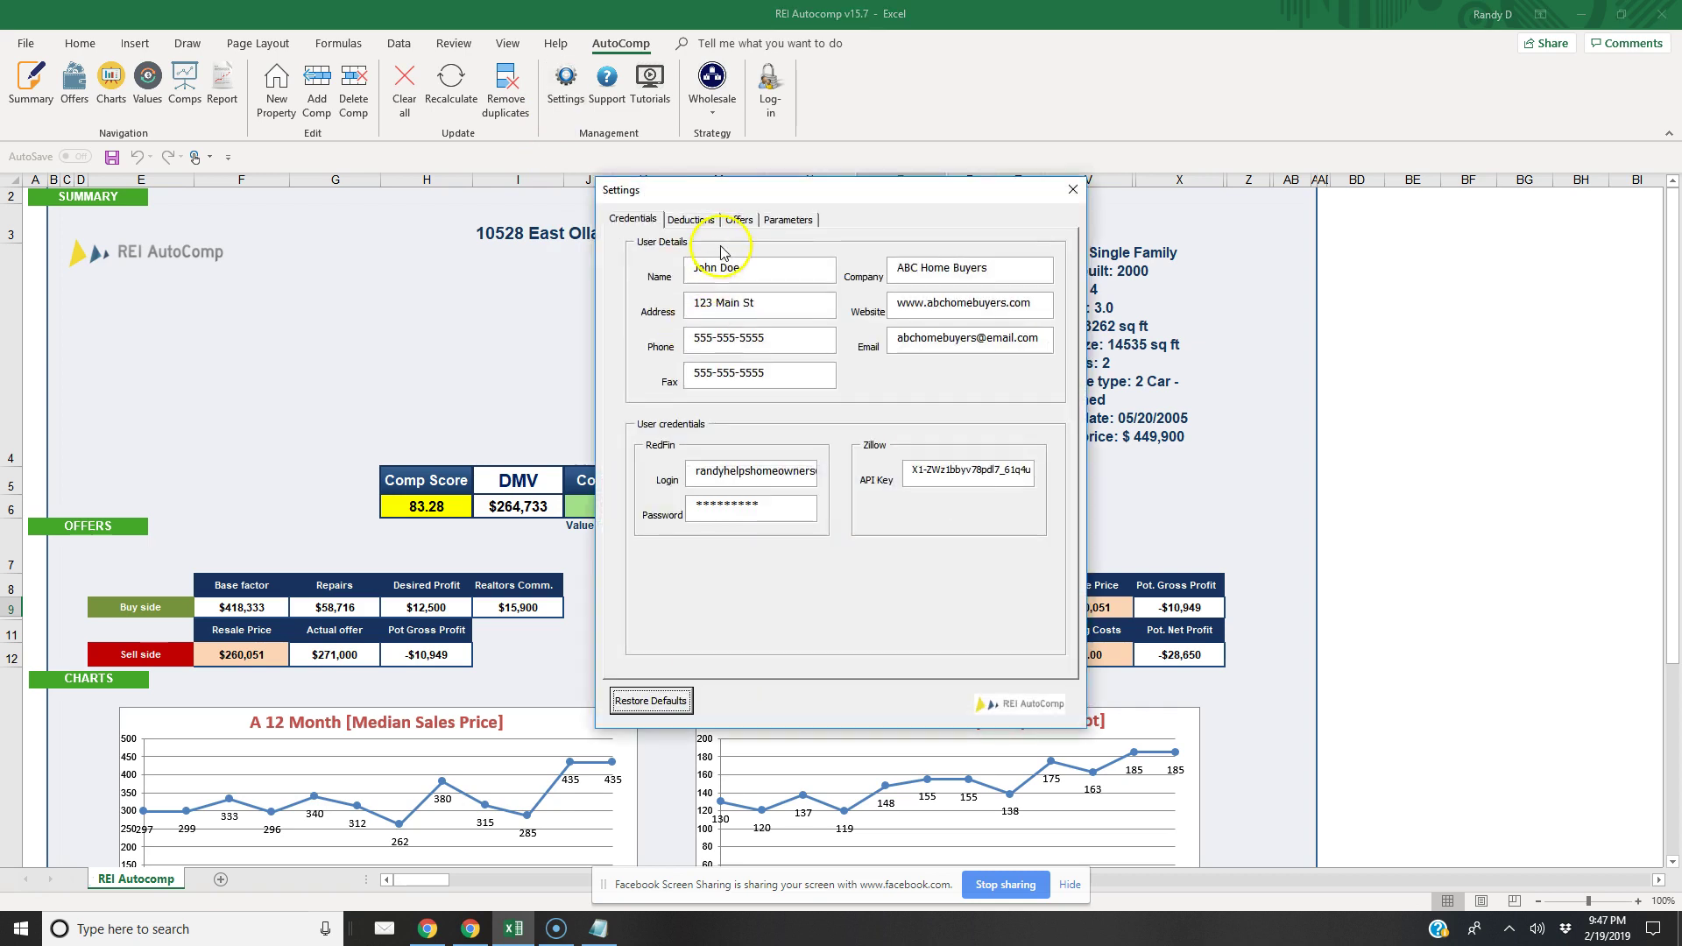
{"action": "left_click", "coordinate": [778, 220]}
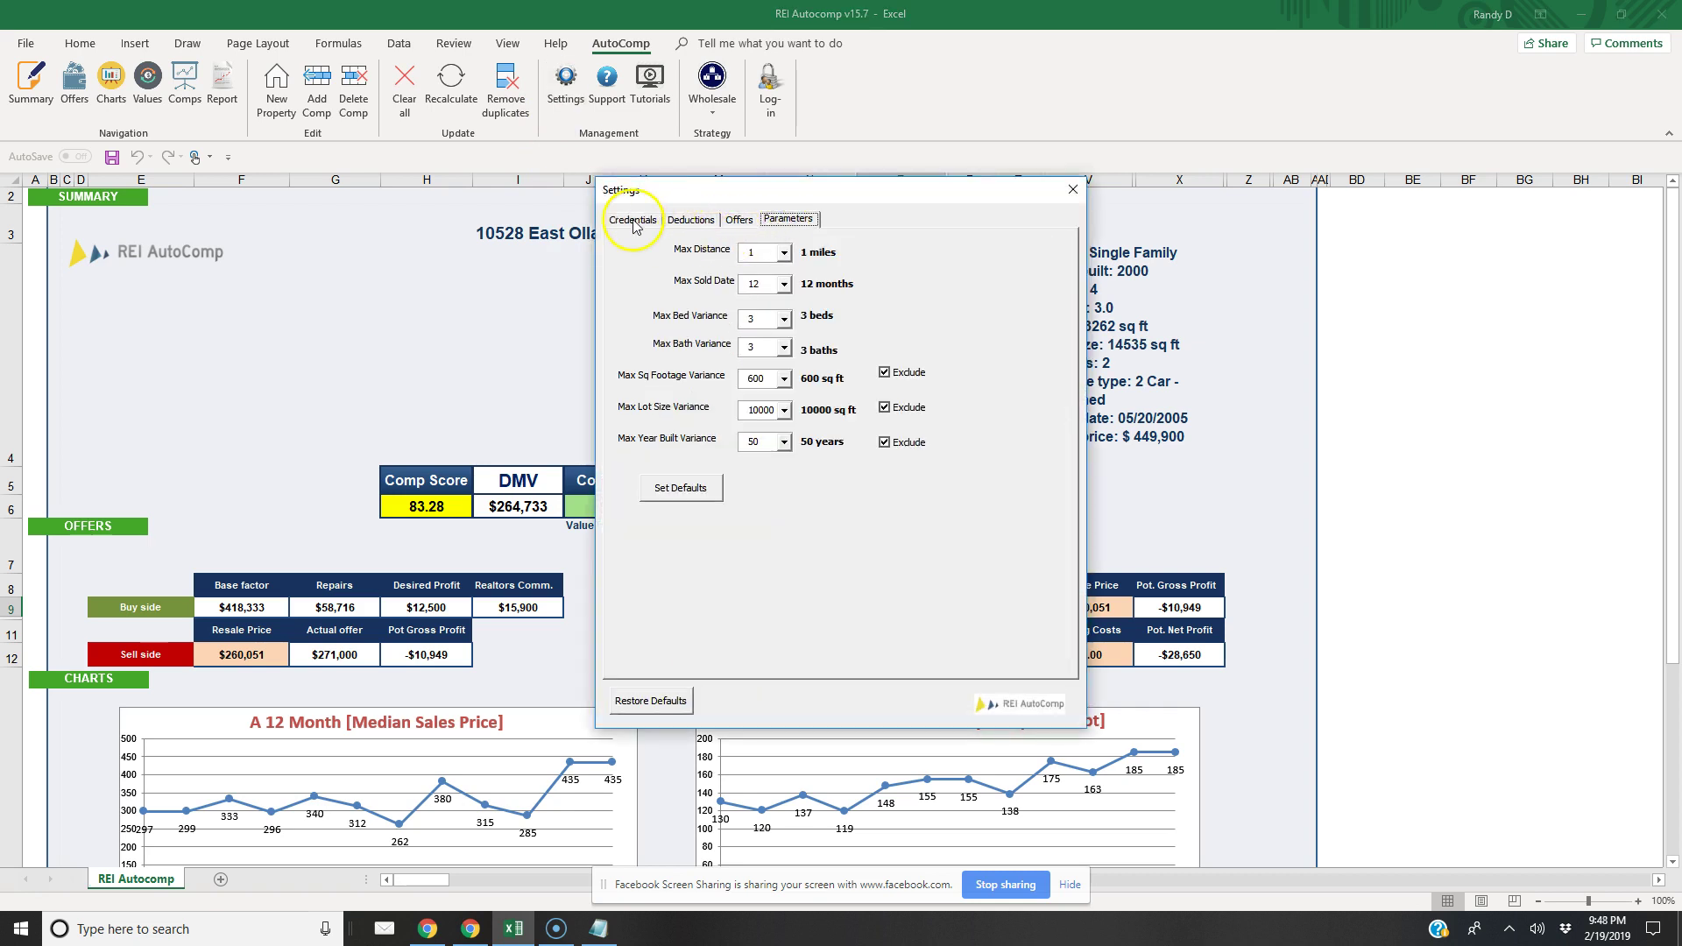
{"action": "left_click", "coordinate": [634, 220]}
{"action": "left_click", "coordinate": [788, 219]}
{"action": "left_click", "coordinate": [744, 220]}
{"action": "left_click", "coordinate": [869, 261]}
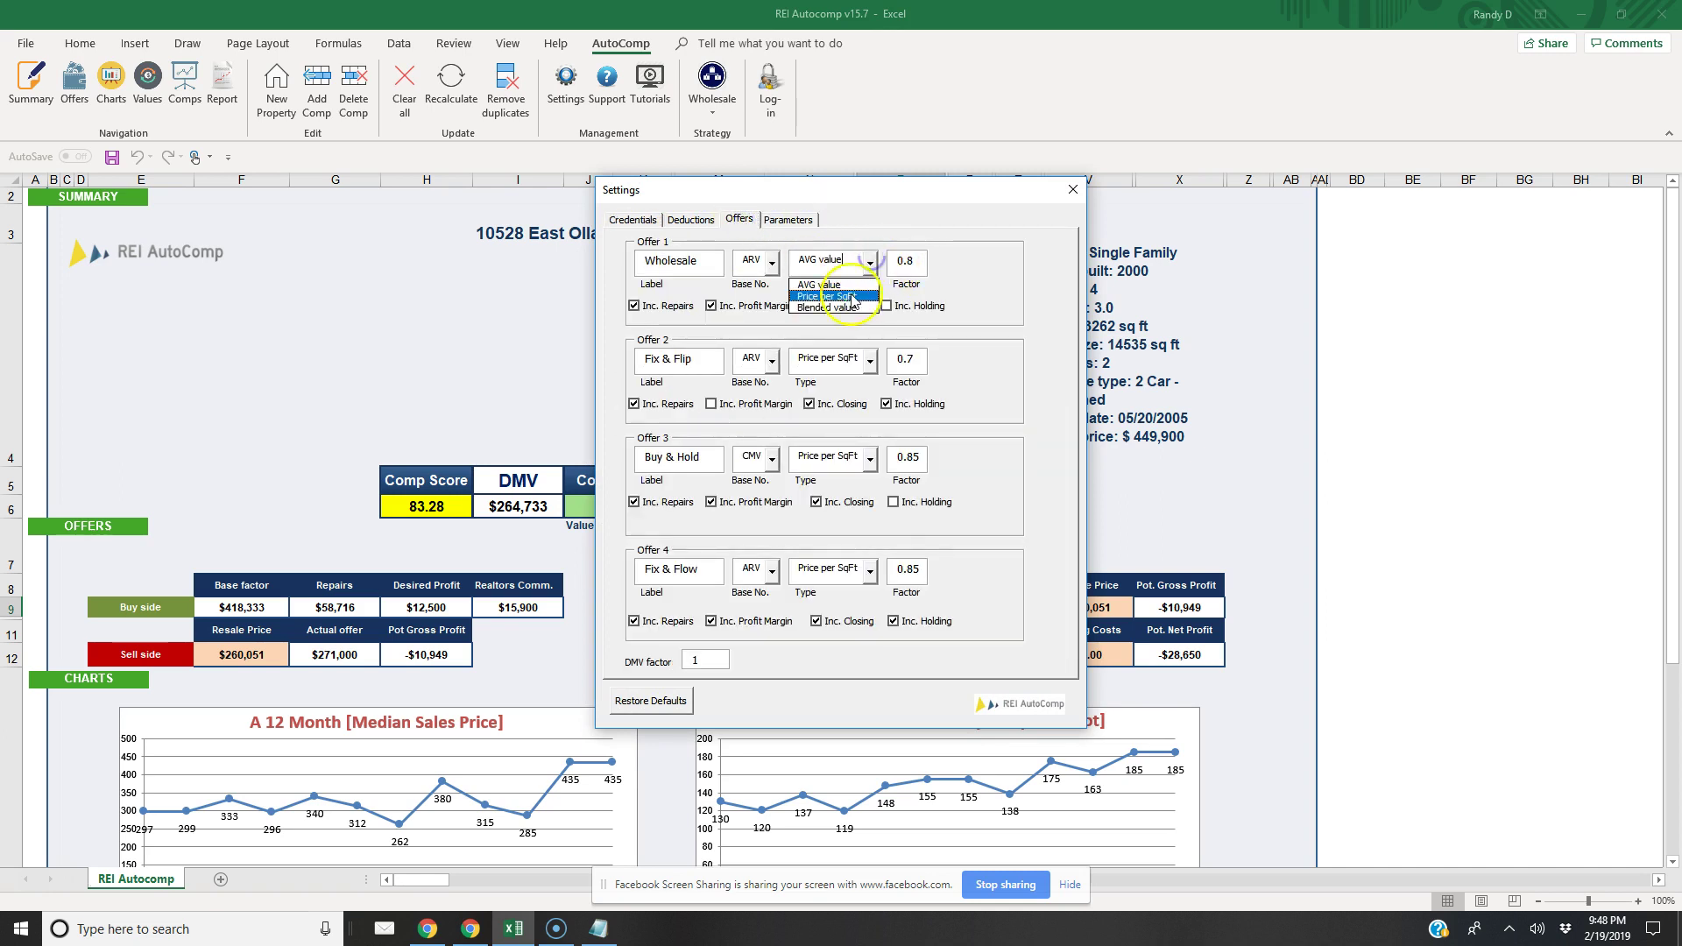
{"action": "left_click", "coordinate": [851, 297]}
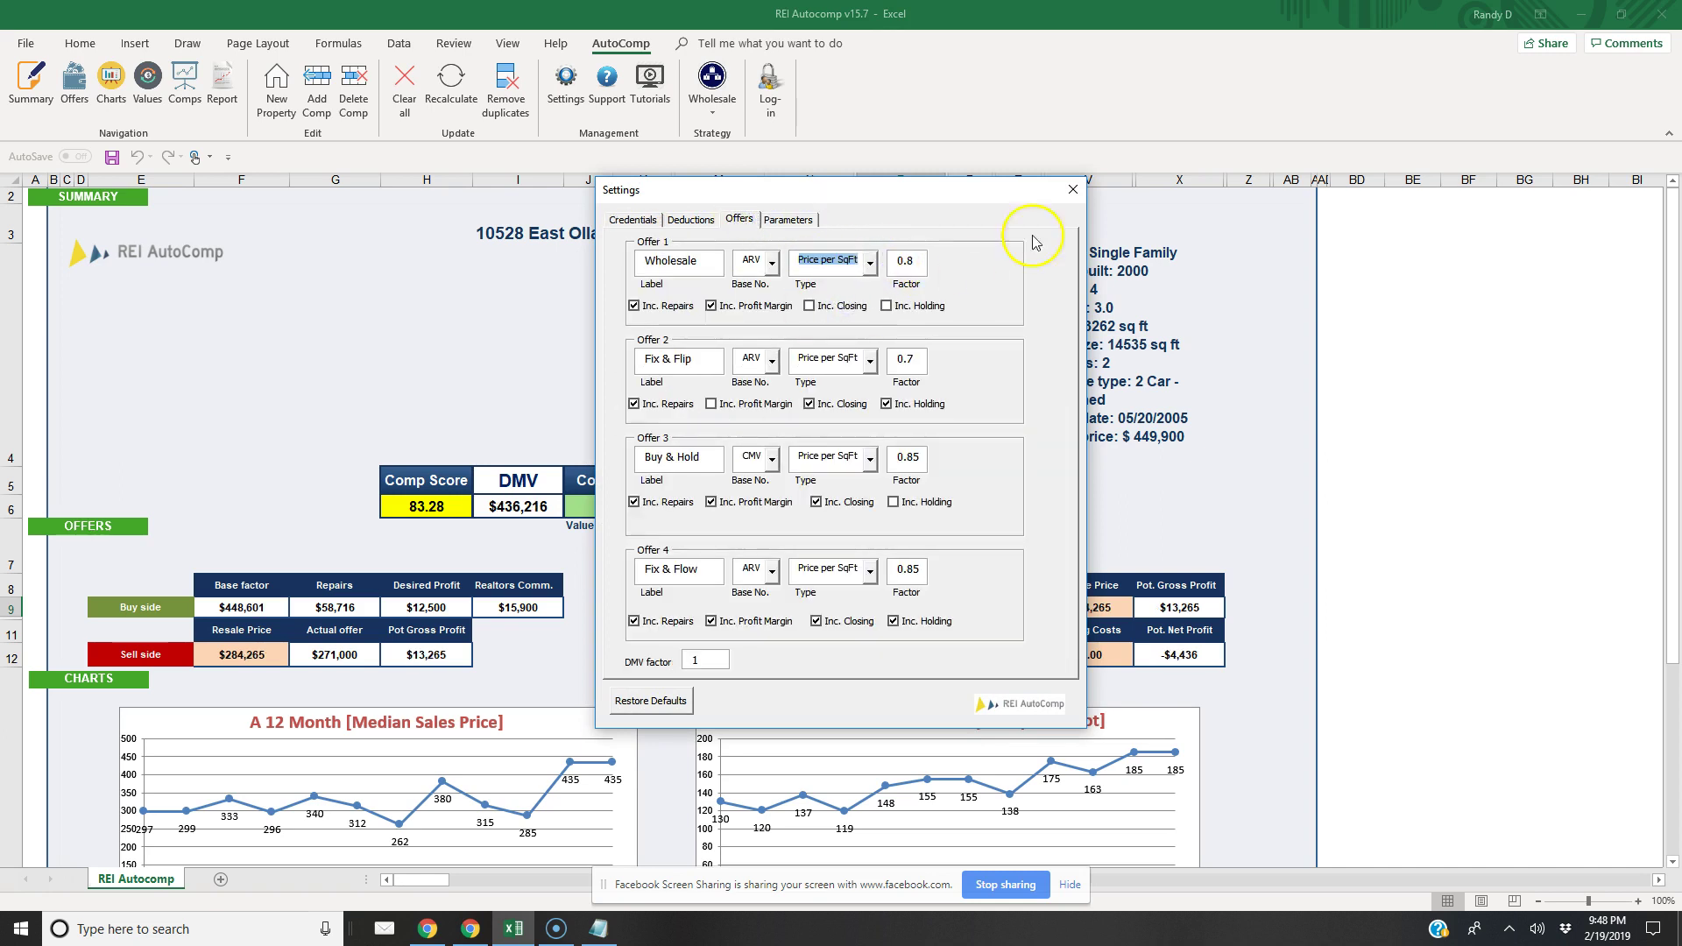
{"action": "left_click", "coordinate": [1073, 189]}
{"action": "left_click", "coordinate": [920, 495]}
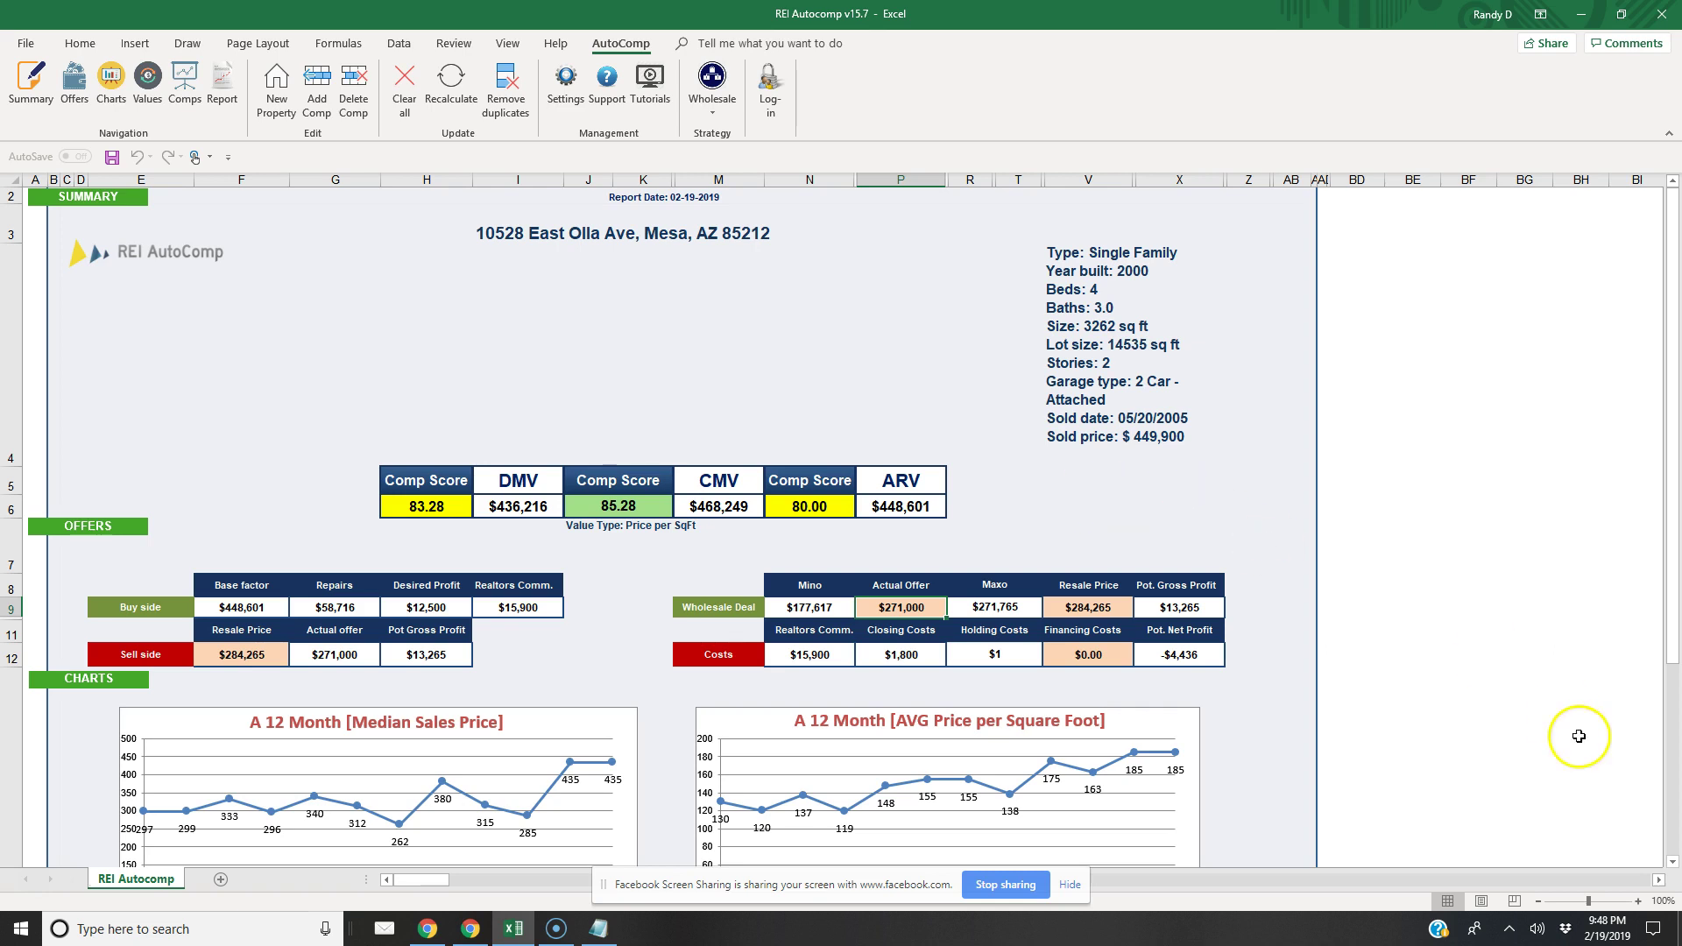
Scroll down the dashboard and jump to the comps table via Comps
{"action": "scroll", "coordinate": [1673, 867], "scroll_direction": "down", "scroll_amount": 3}
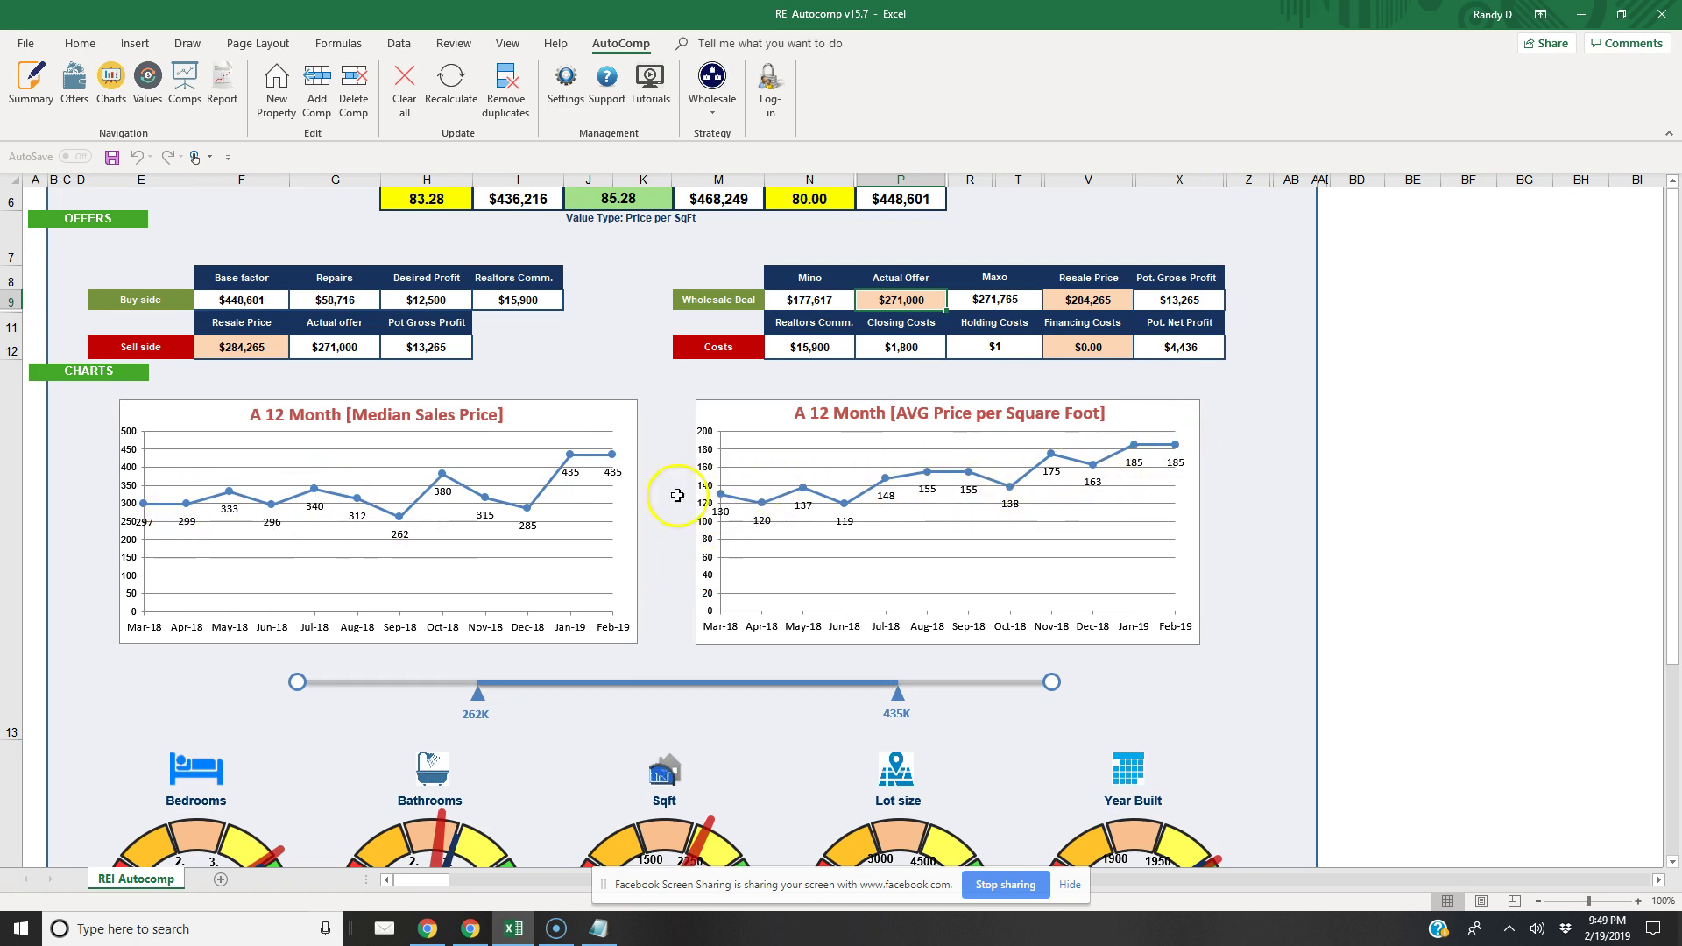
{"action": "left_click", "coordinate": [183, 83]}
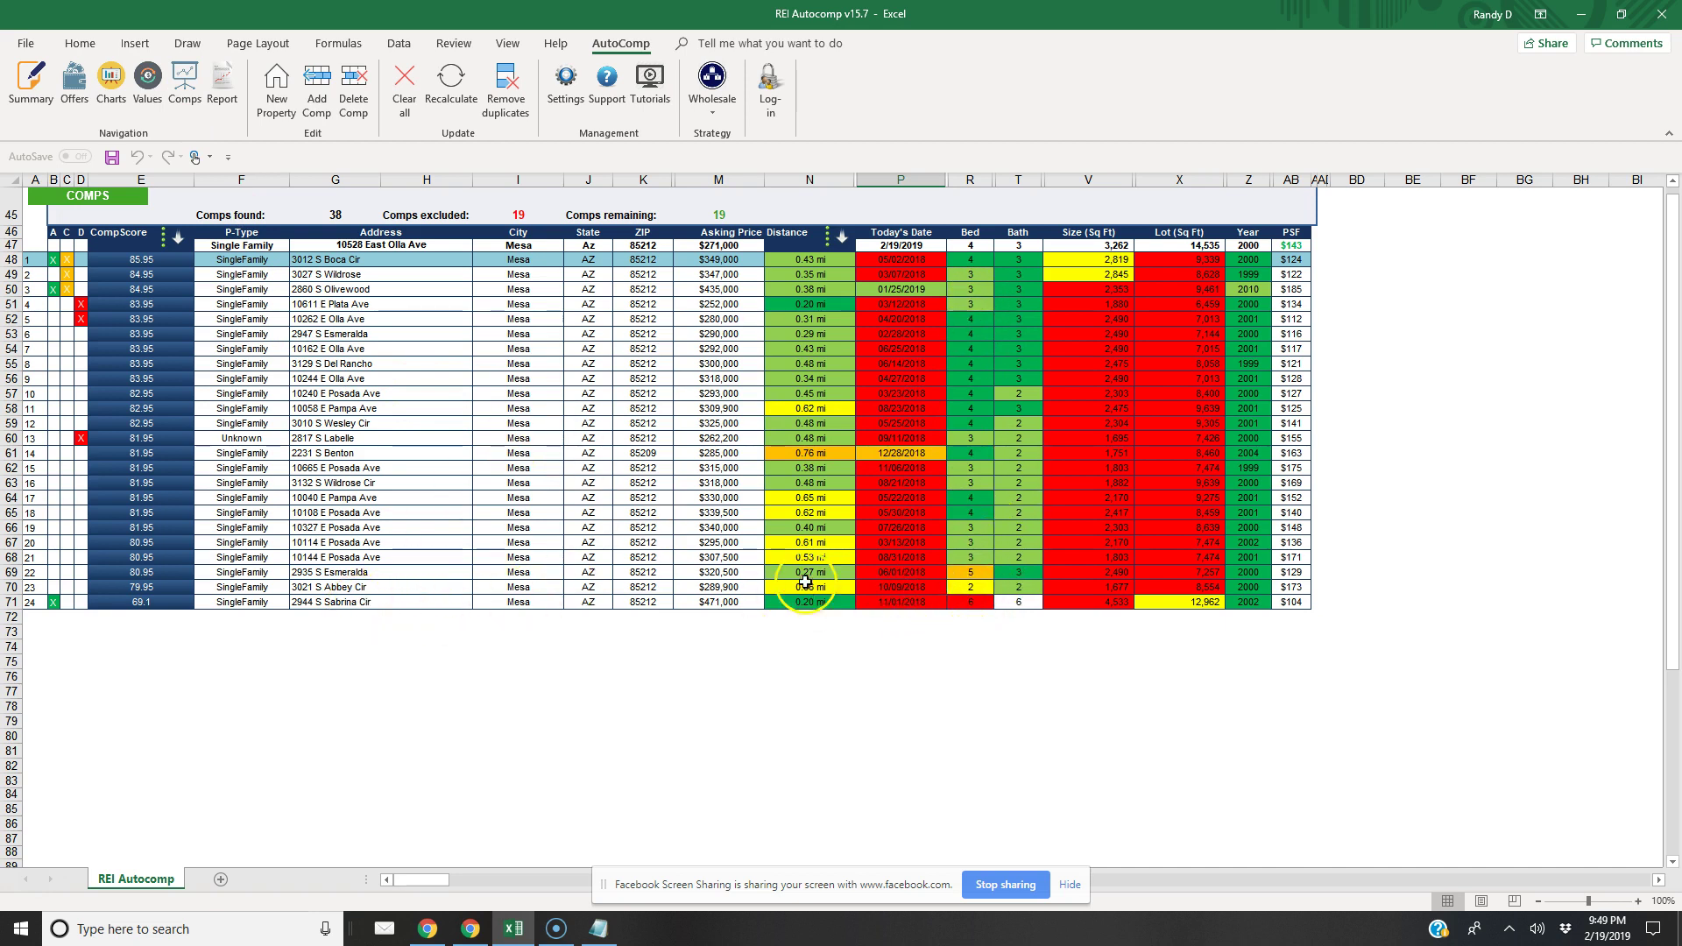
{"action": "left_click", "coordinate": [338, 585]}
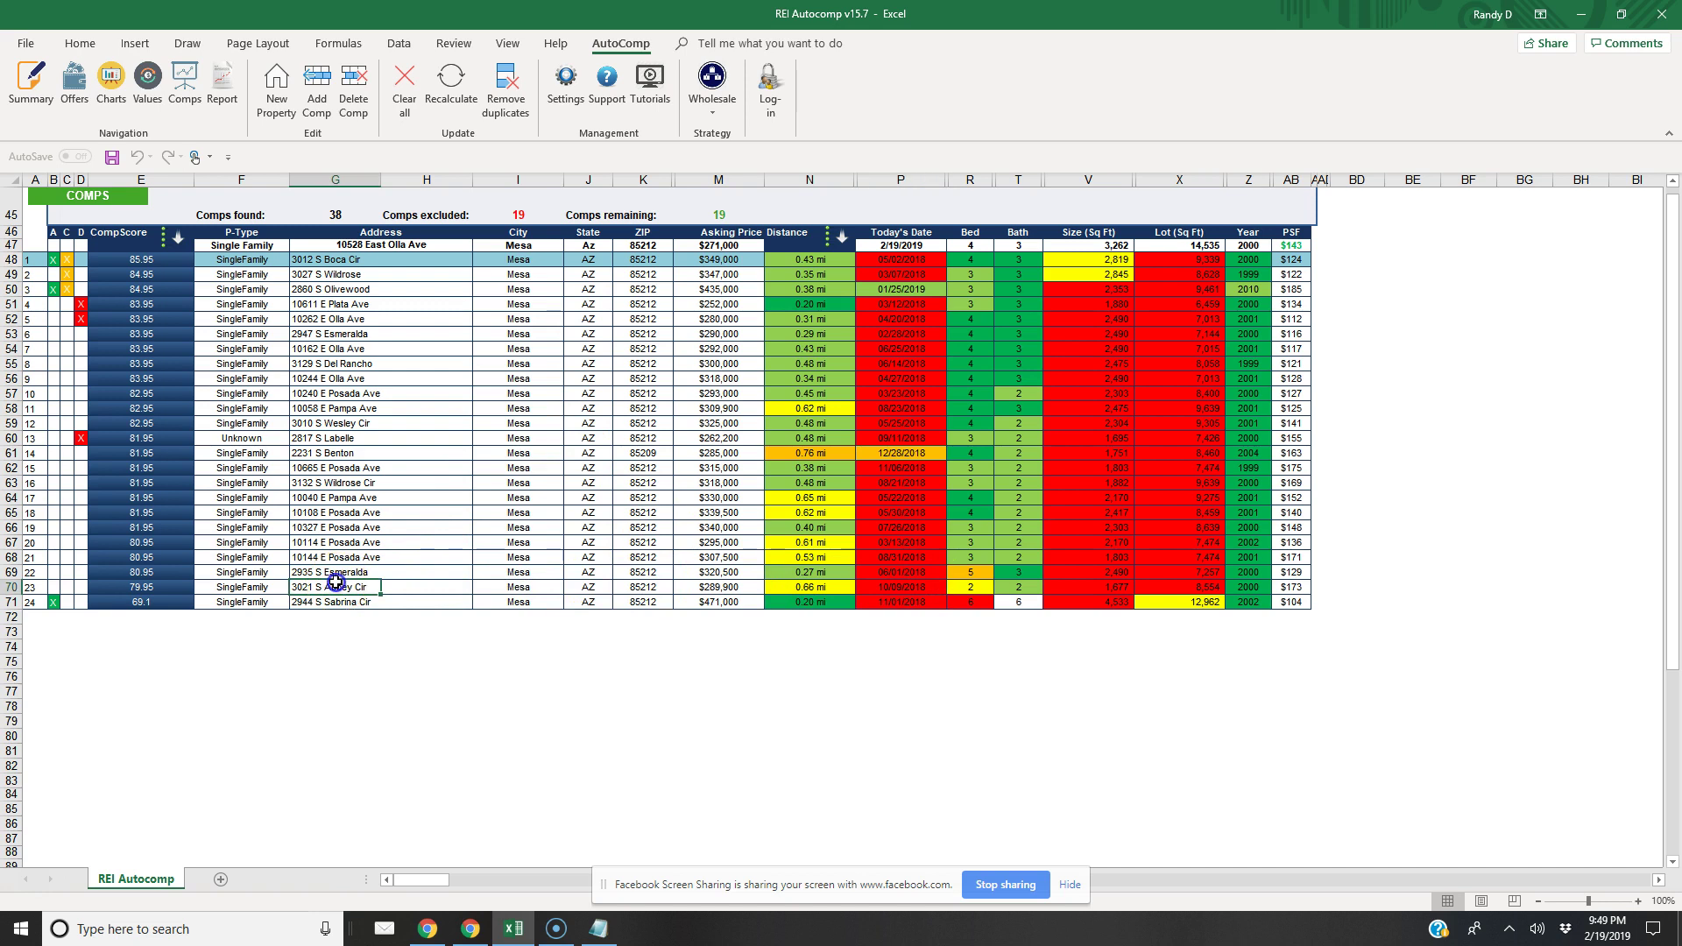
{"action": "left_click", "coordinate": [354, 95]}
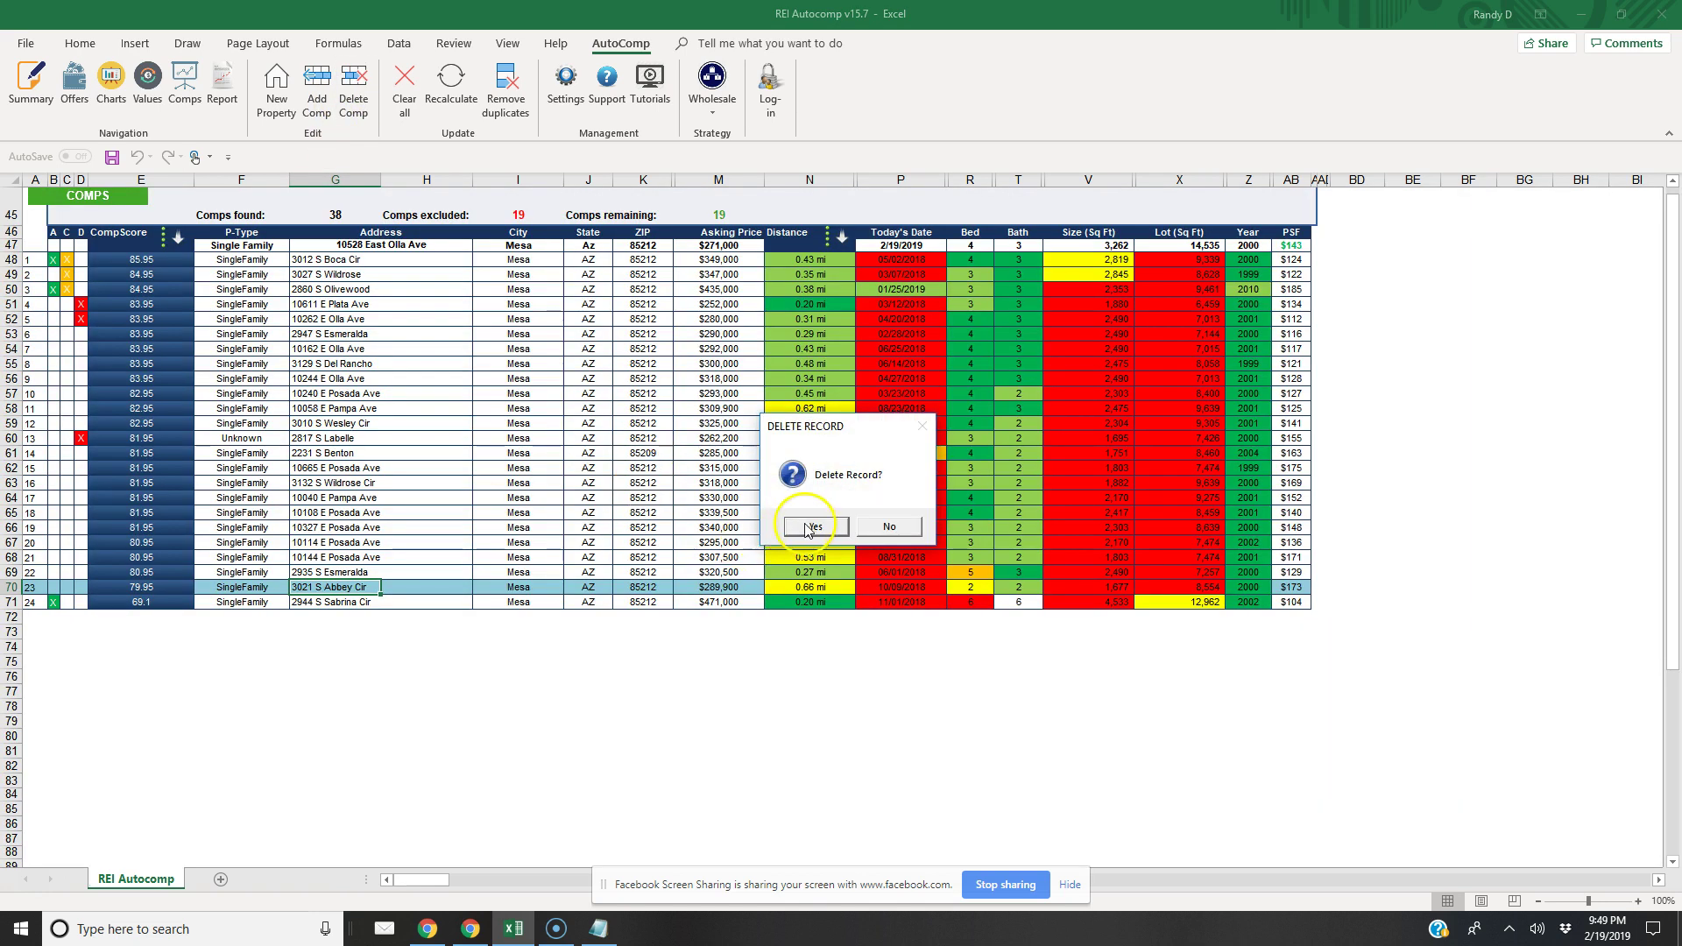
{"action": "left_click", "coordinate": [811, 528]}
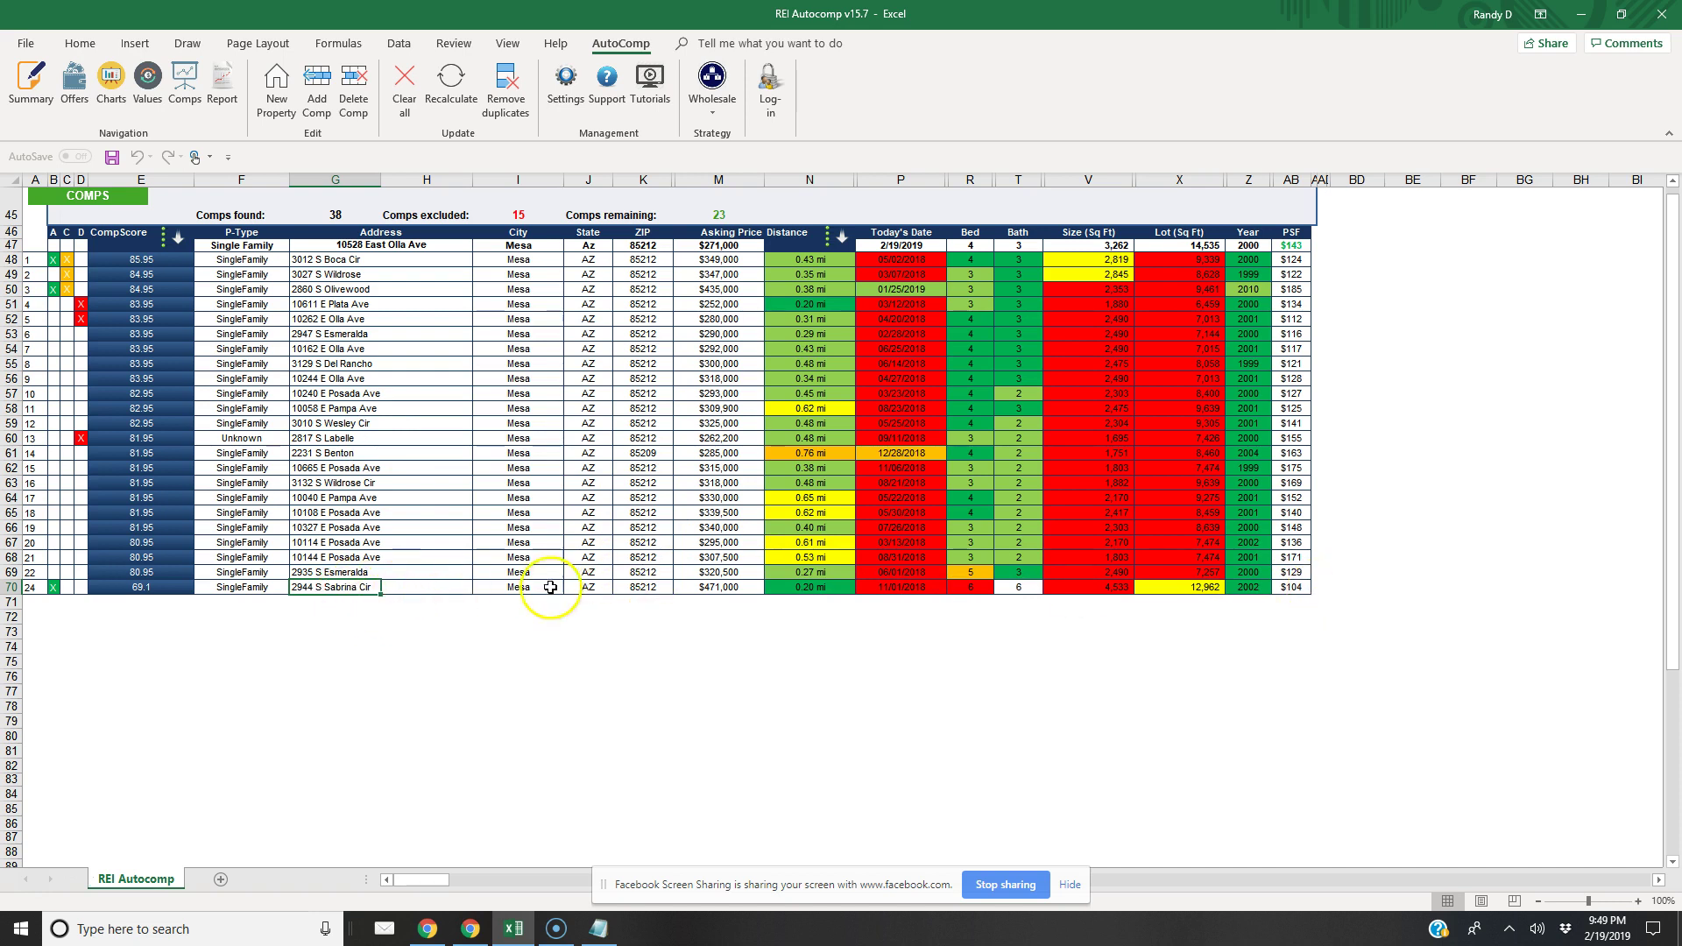
{"action": "left_click", "coordinate": [51, 585]}
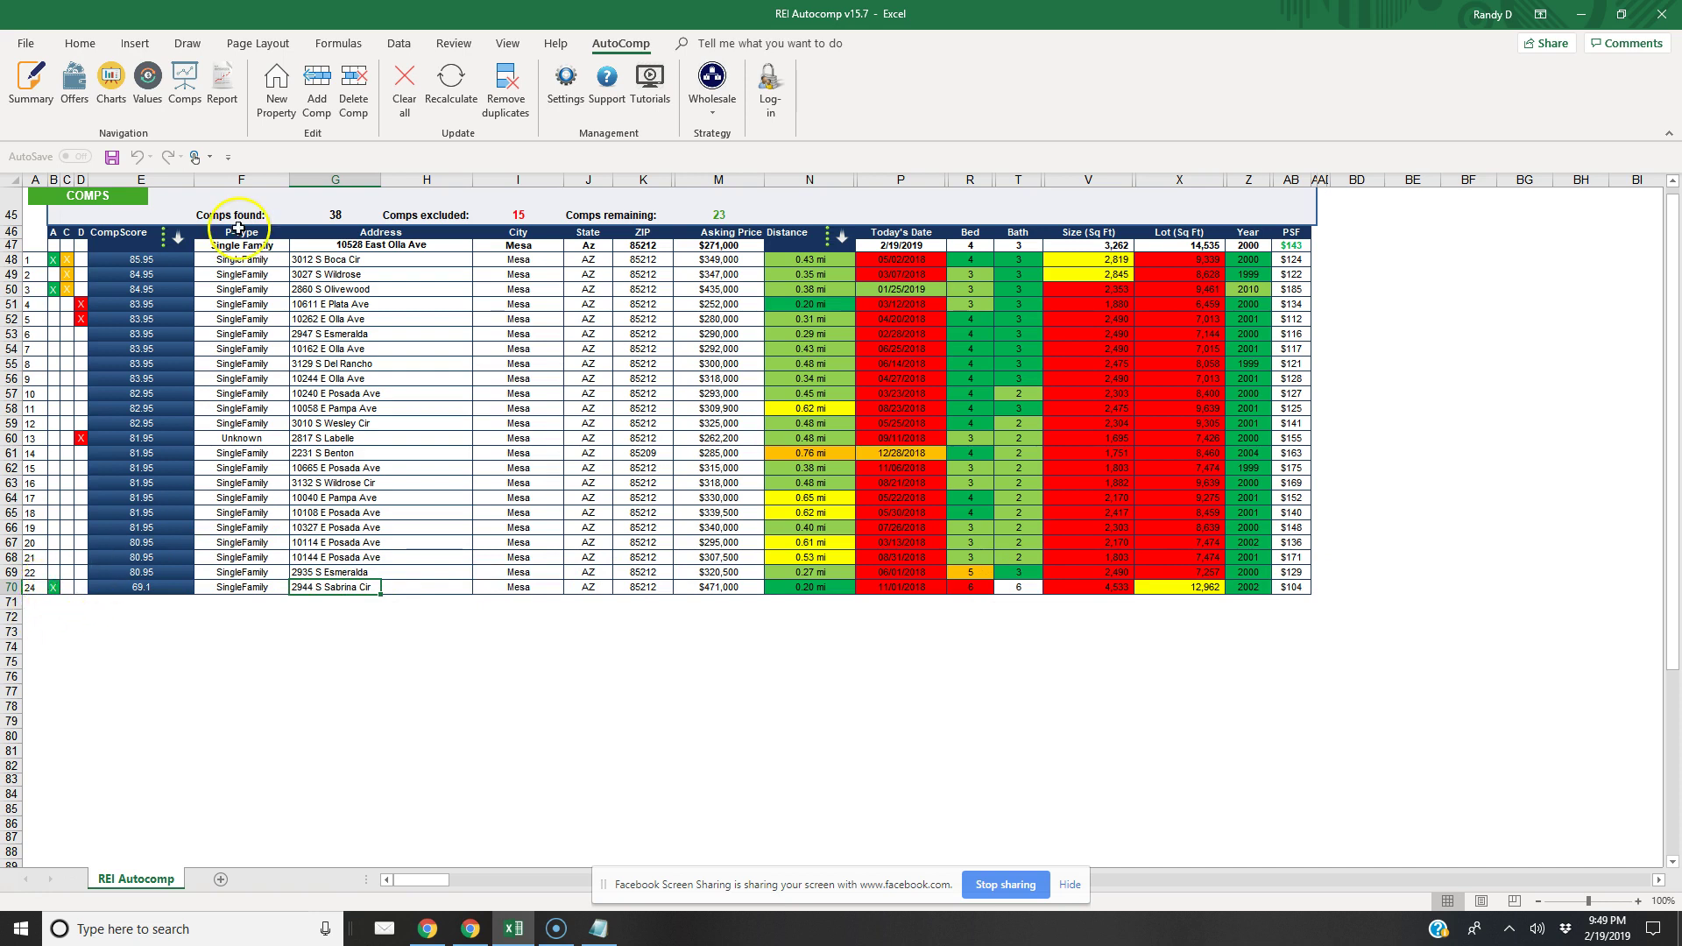
{"action": "left_click", "coordinate": [450, 78]}
{"action": "left_click", "coordinate": [353, 96]}
{"action": "left_click", "coordinate": [795, 524]}
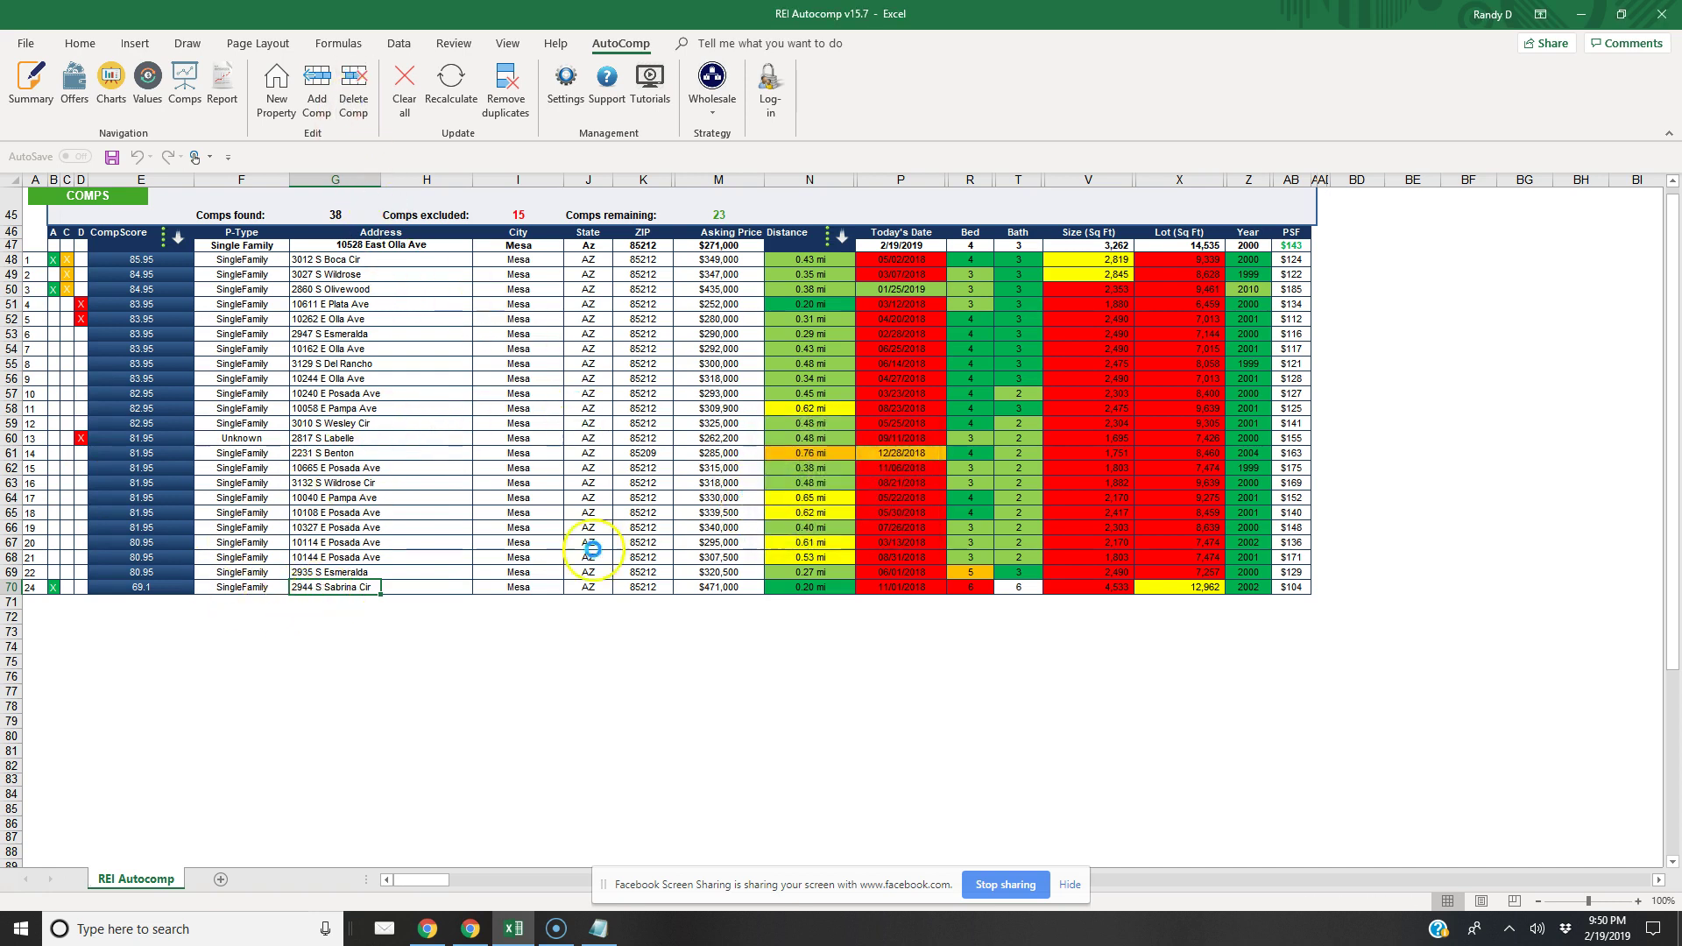
Recalculate values from the remaining comps and open the Summary report
{"action": "left_click", "coordinate": [464, 102]}
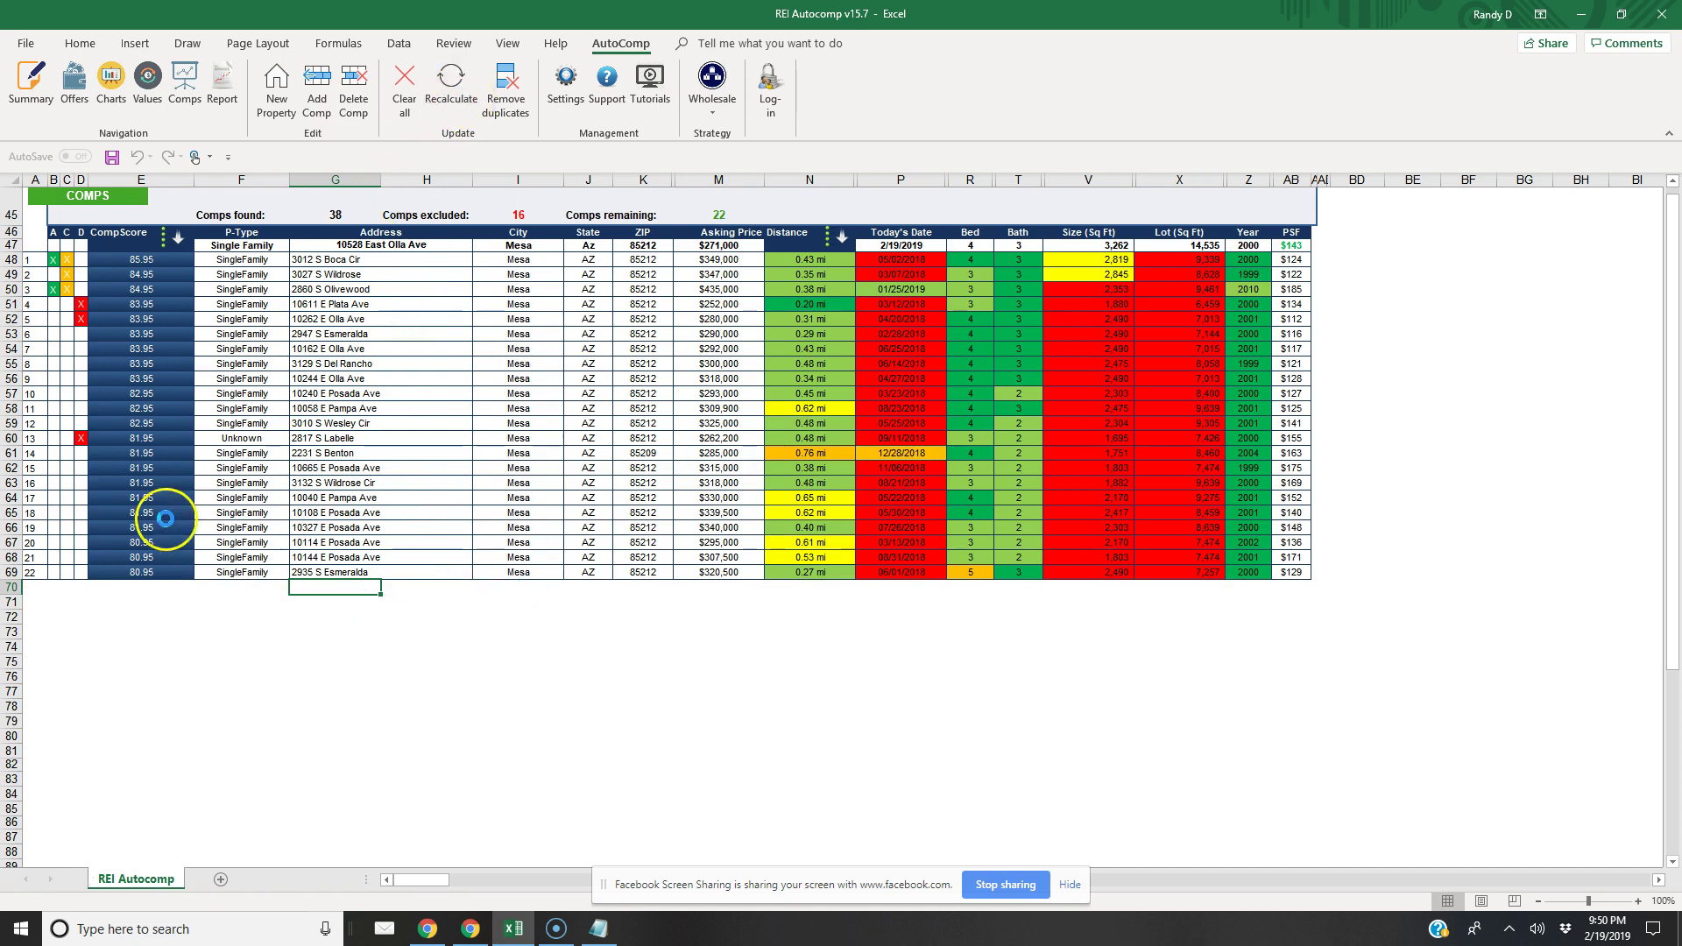
{"action": "left_click", "coordinate": [638, 438]}
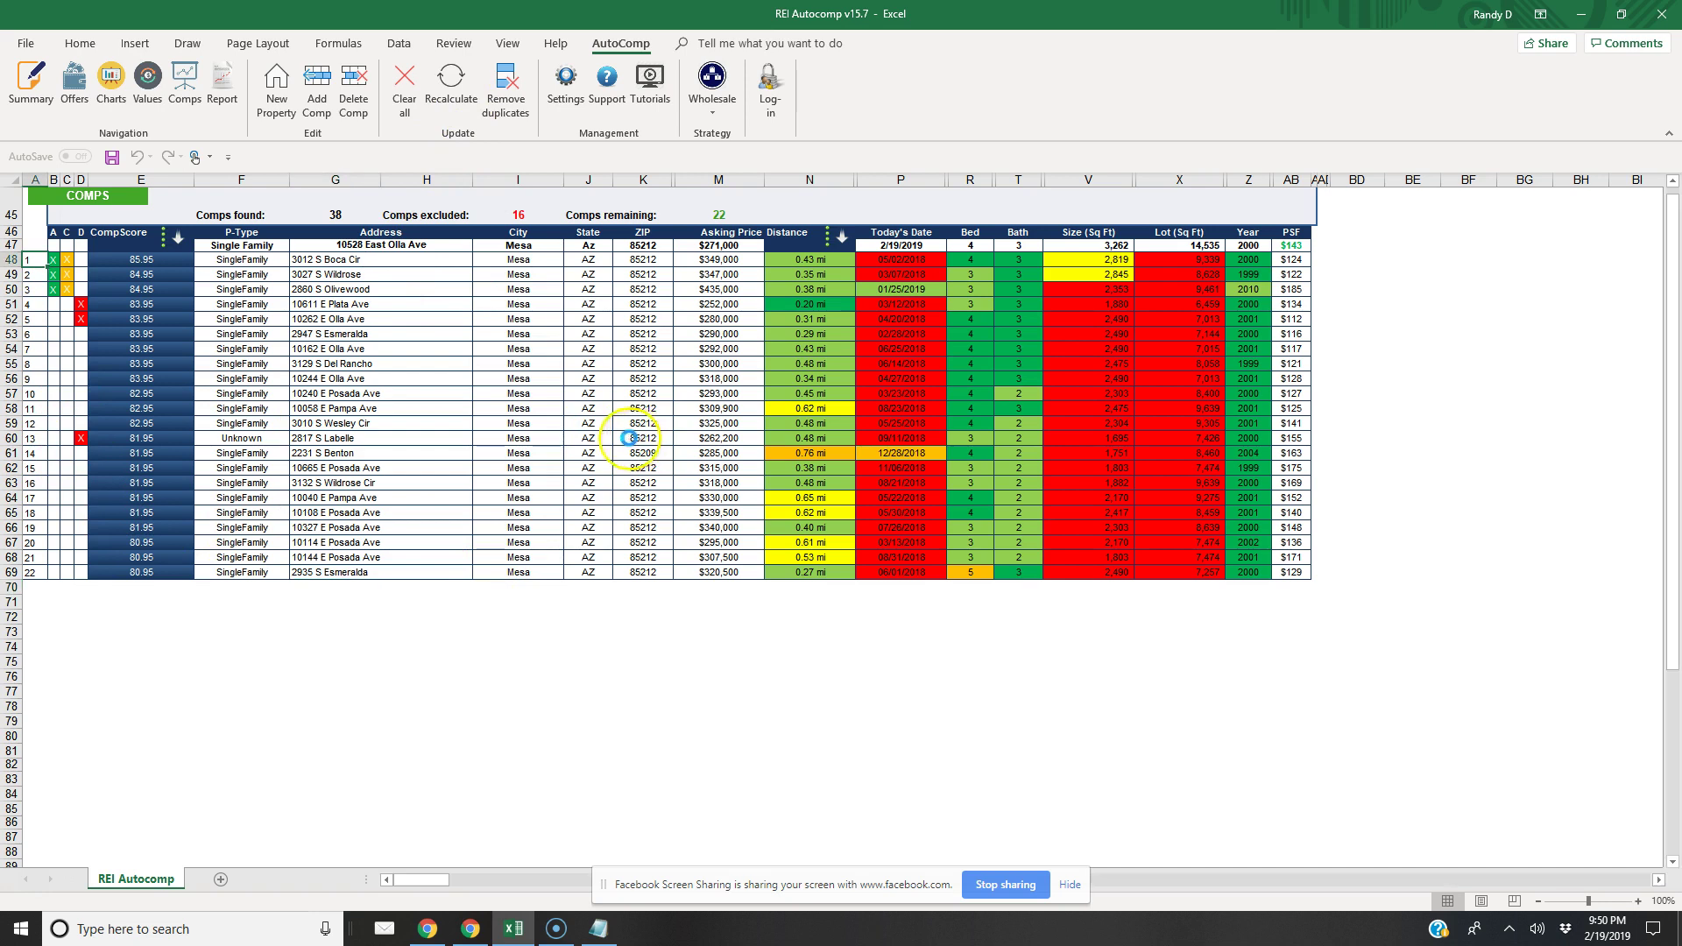
{"action": "left_click", "coordinate": [32, 86]}
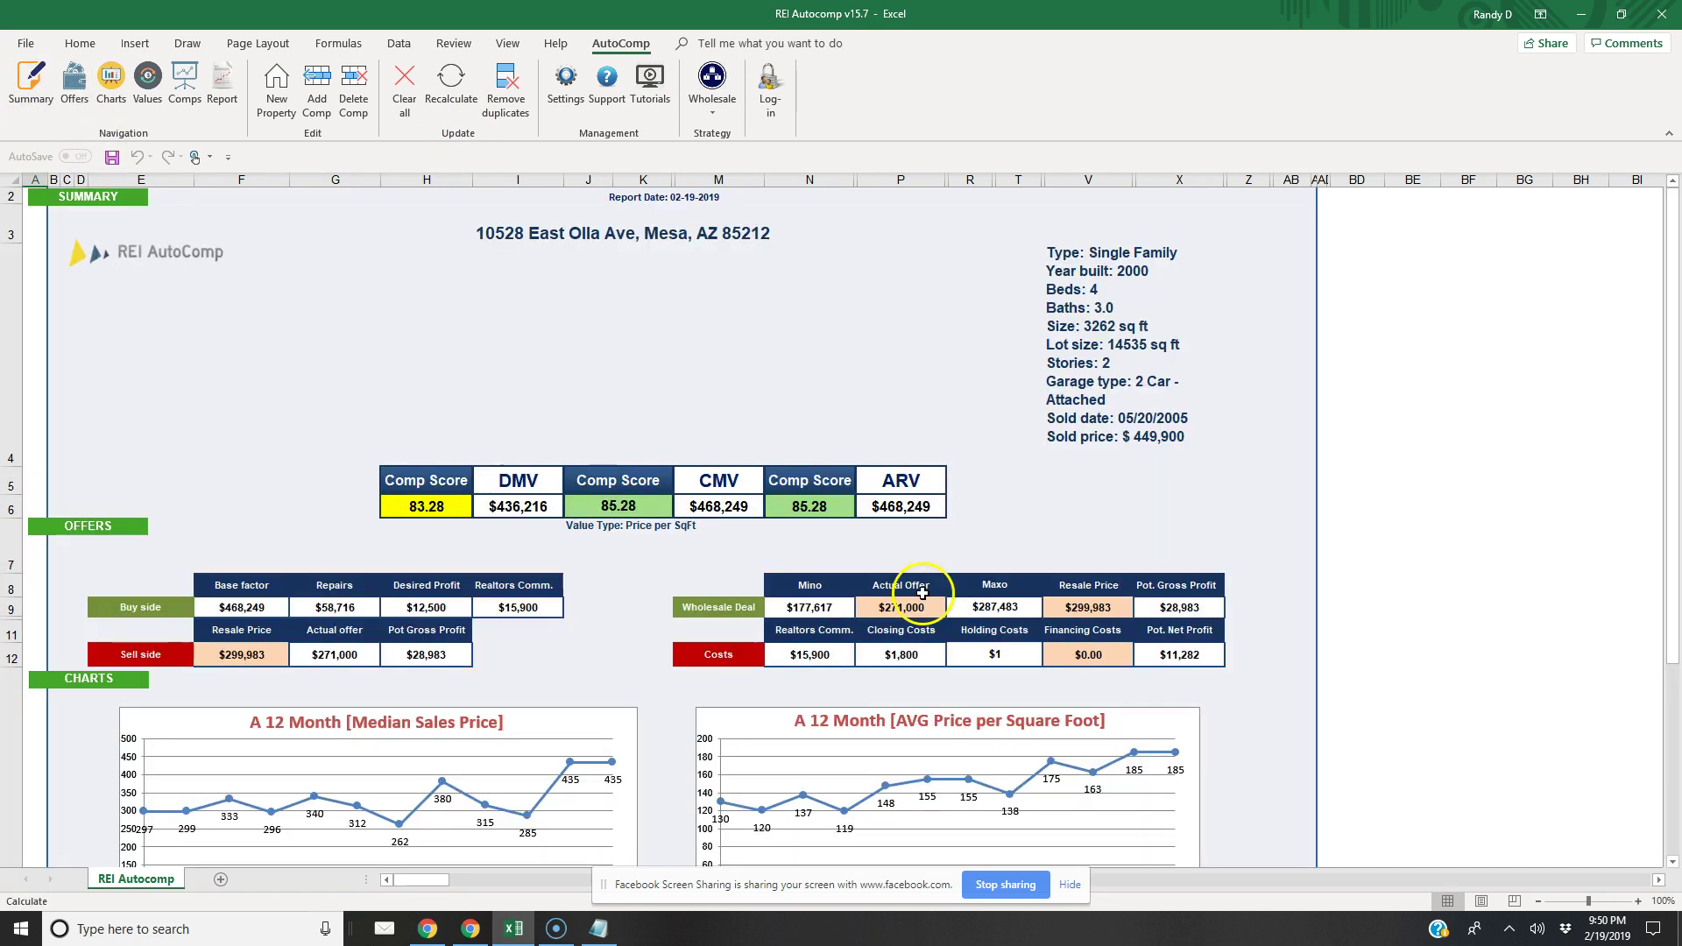
Enter 287000 as the wholesale Actual Offer in cell P9
{"action": "left_click", "coordinate": [921, 523]}
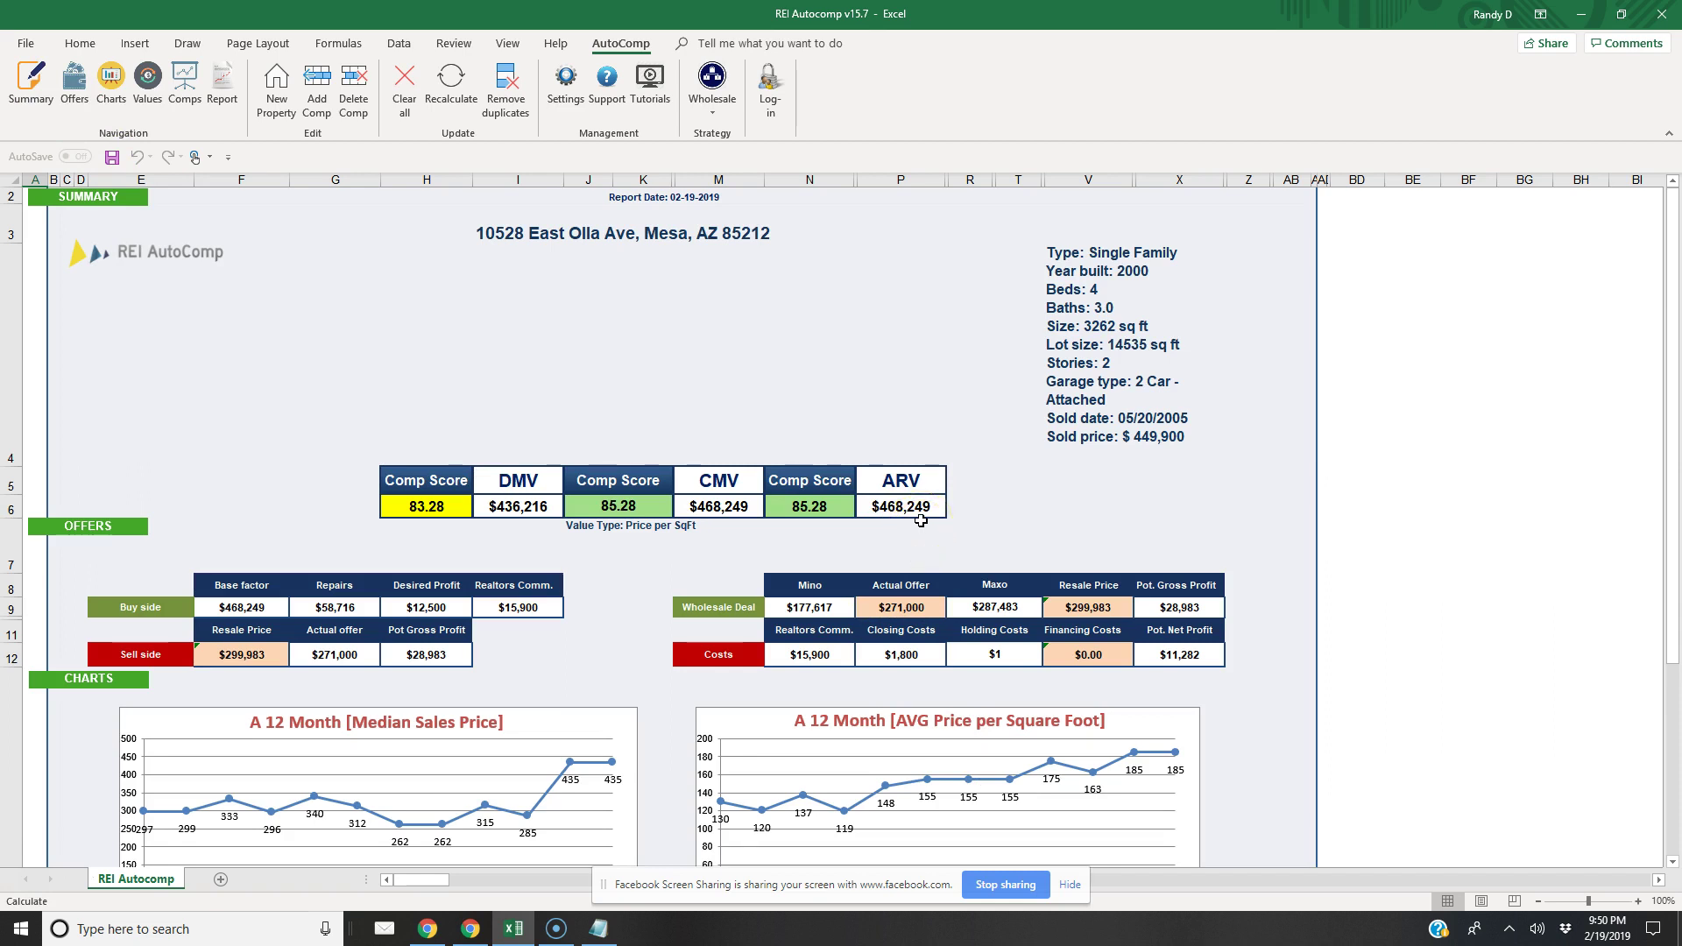
{"action": "left_click", "coordinate": [968, 637]}
{"action": "left_click", "coordinate": [1011, 607]}
{"action": "left_click", "coordinate": [1000, 596]}
{"action": "left_click", "coordinate": [998, 616]}
{"action": "left_click", "coordinate": [919, 608]}
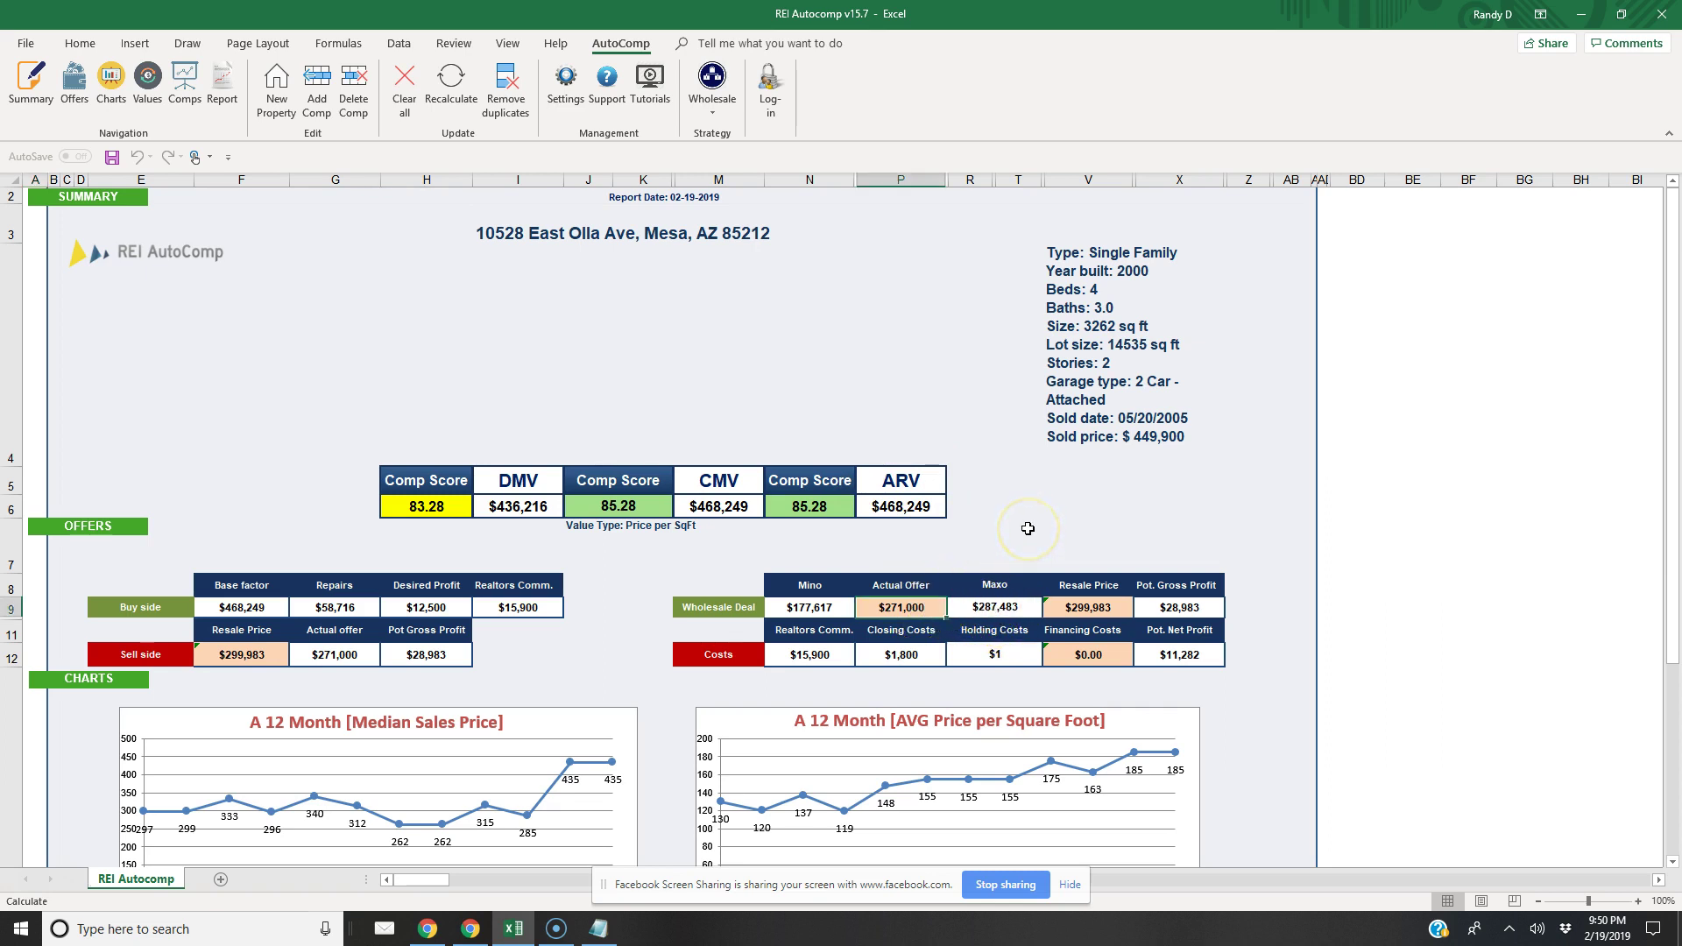
{"action": "type", "text": "287000"}
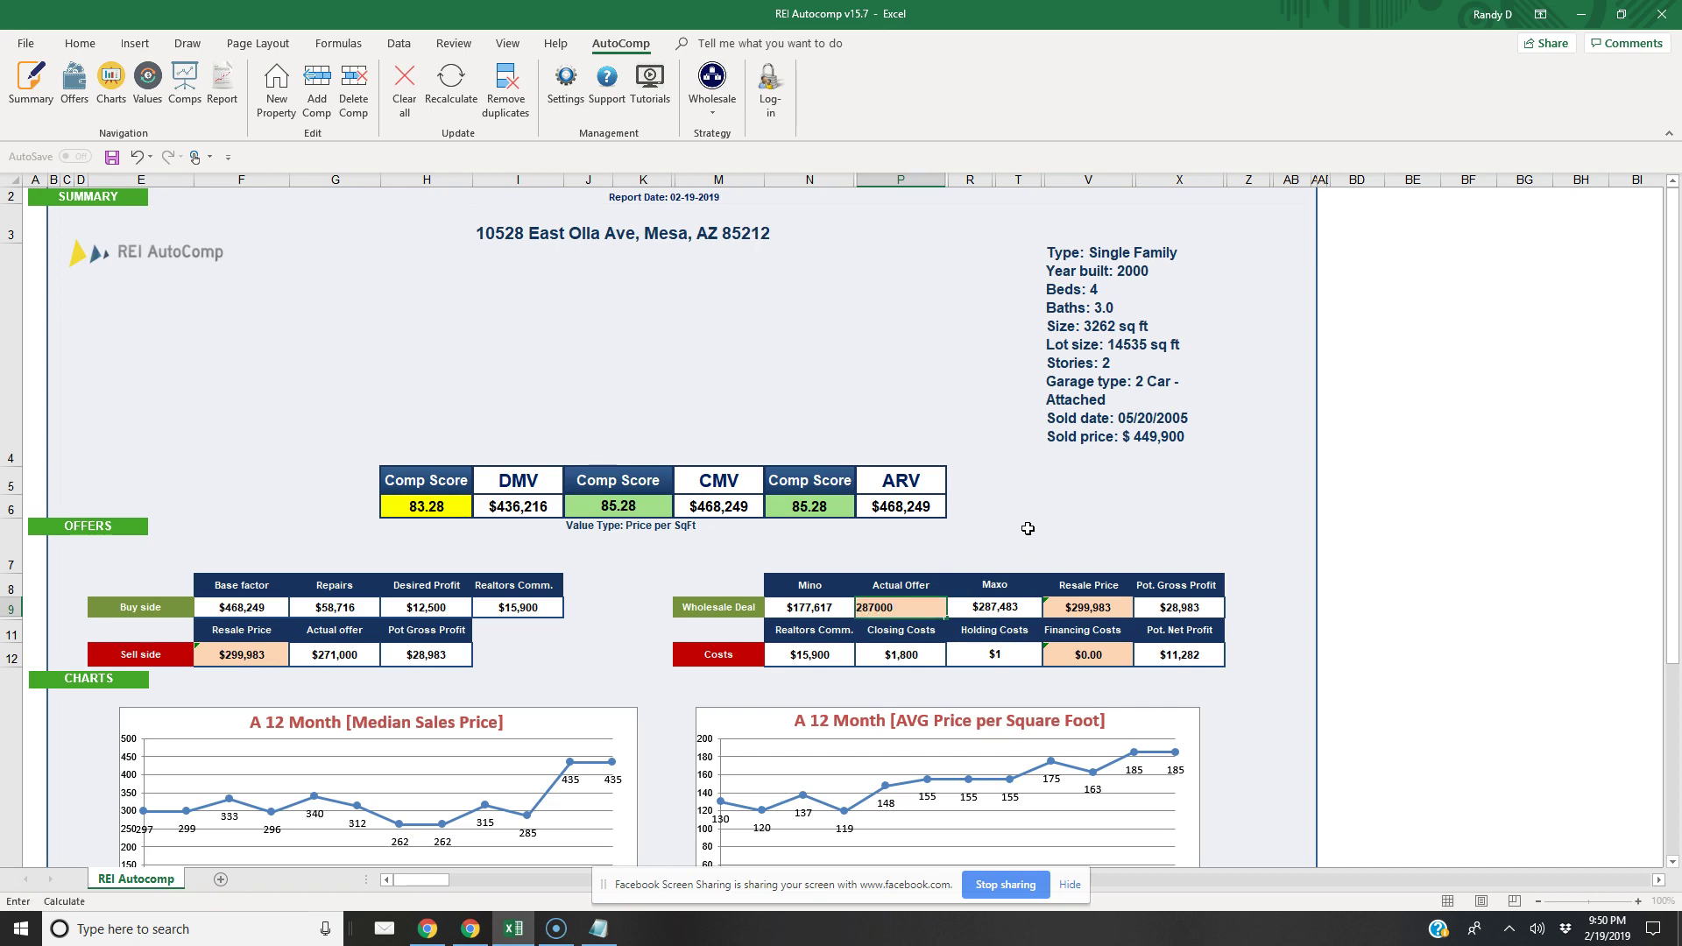
{"action": "left_click", "coordinate": [1028, 529]}
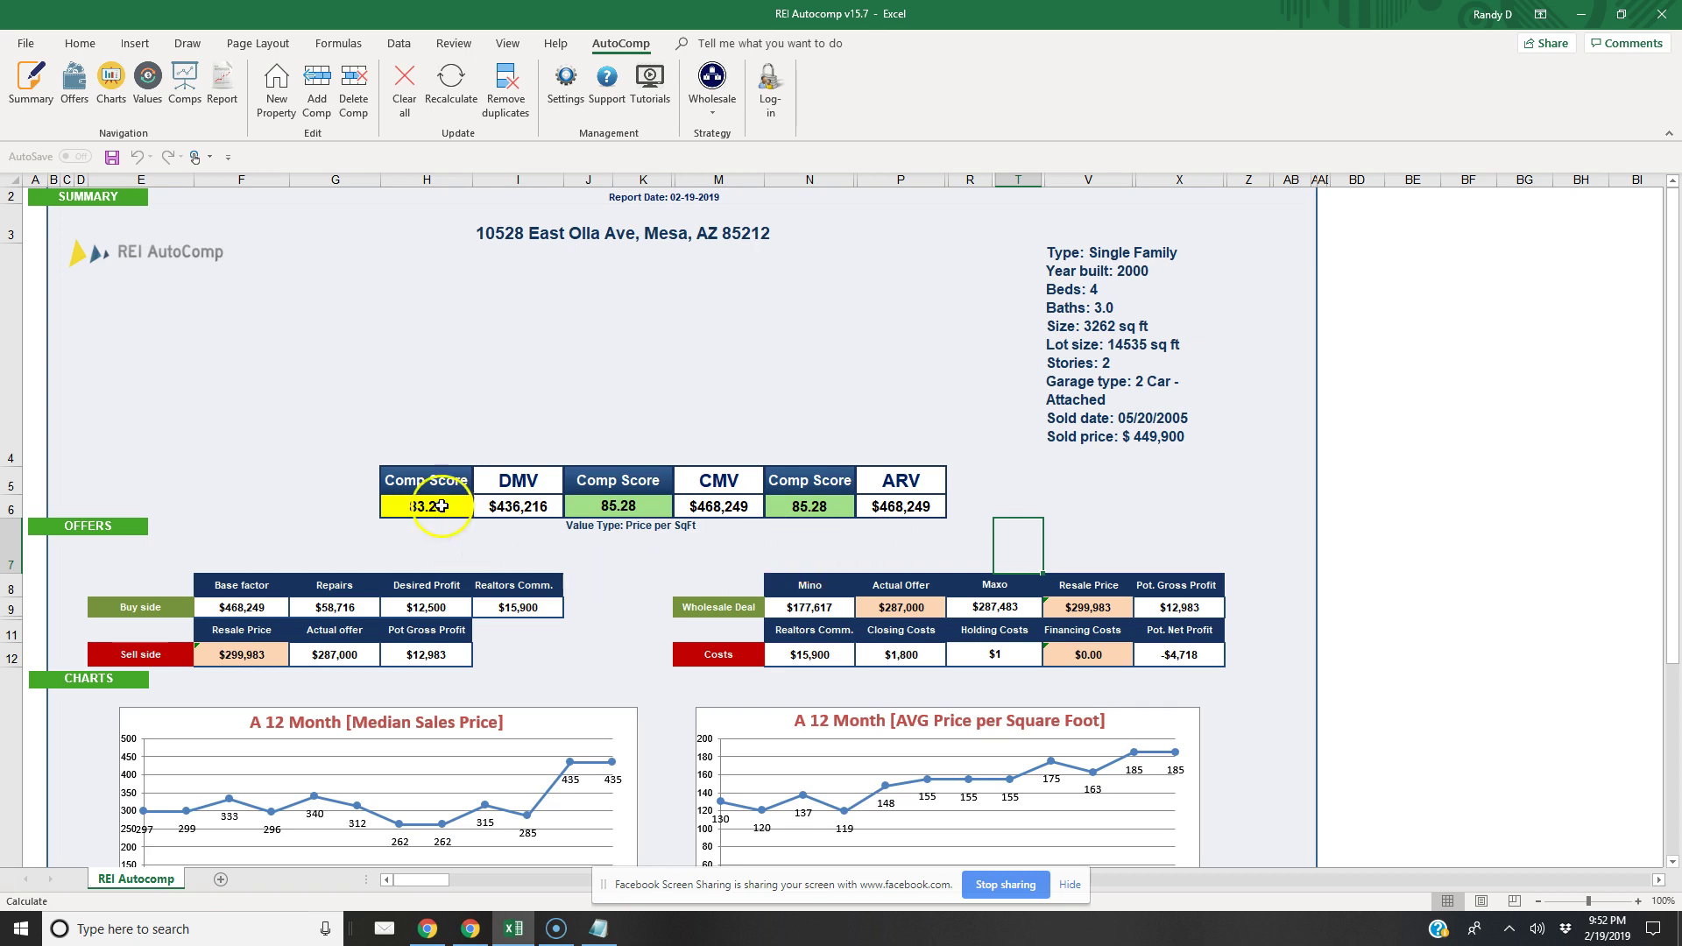
View the comps table, then the ARV, CMV and DMV value tables
{"action": "left_click", "coordinate": [175, 114]}
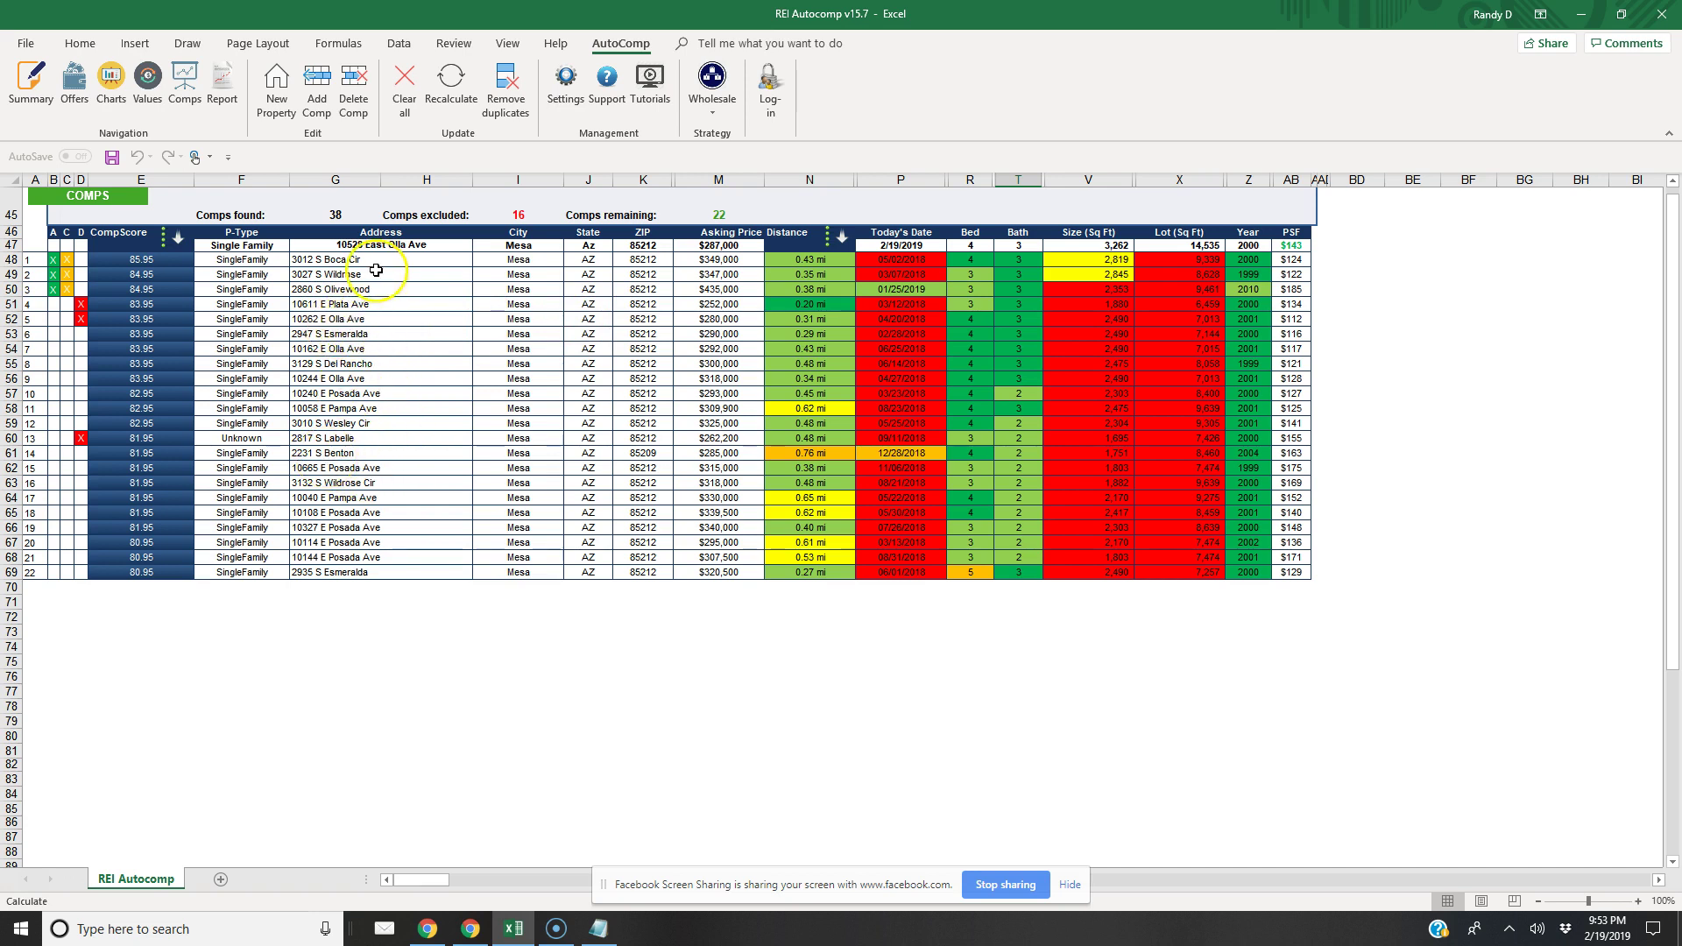
{"action": "left_click", "coordinate": [147, 83]}
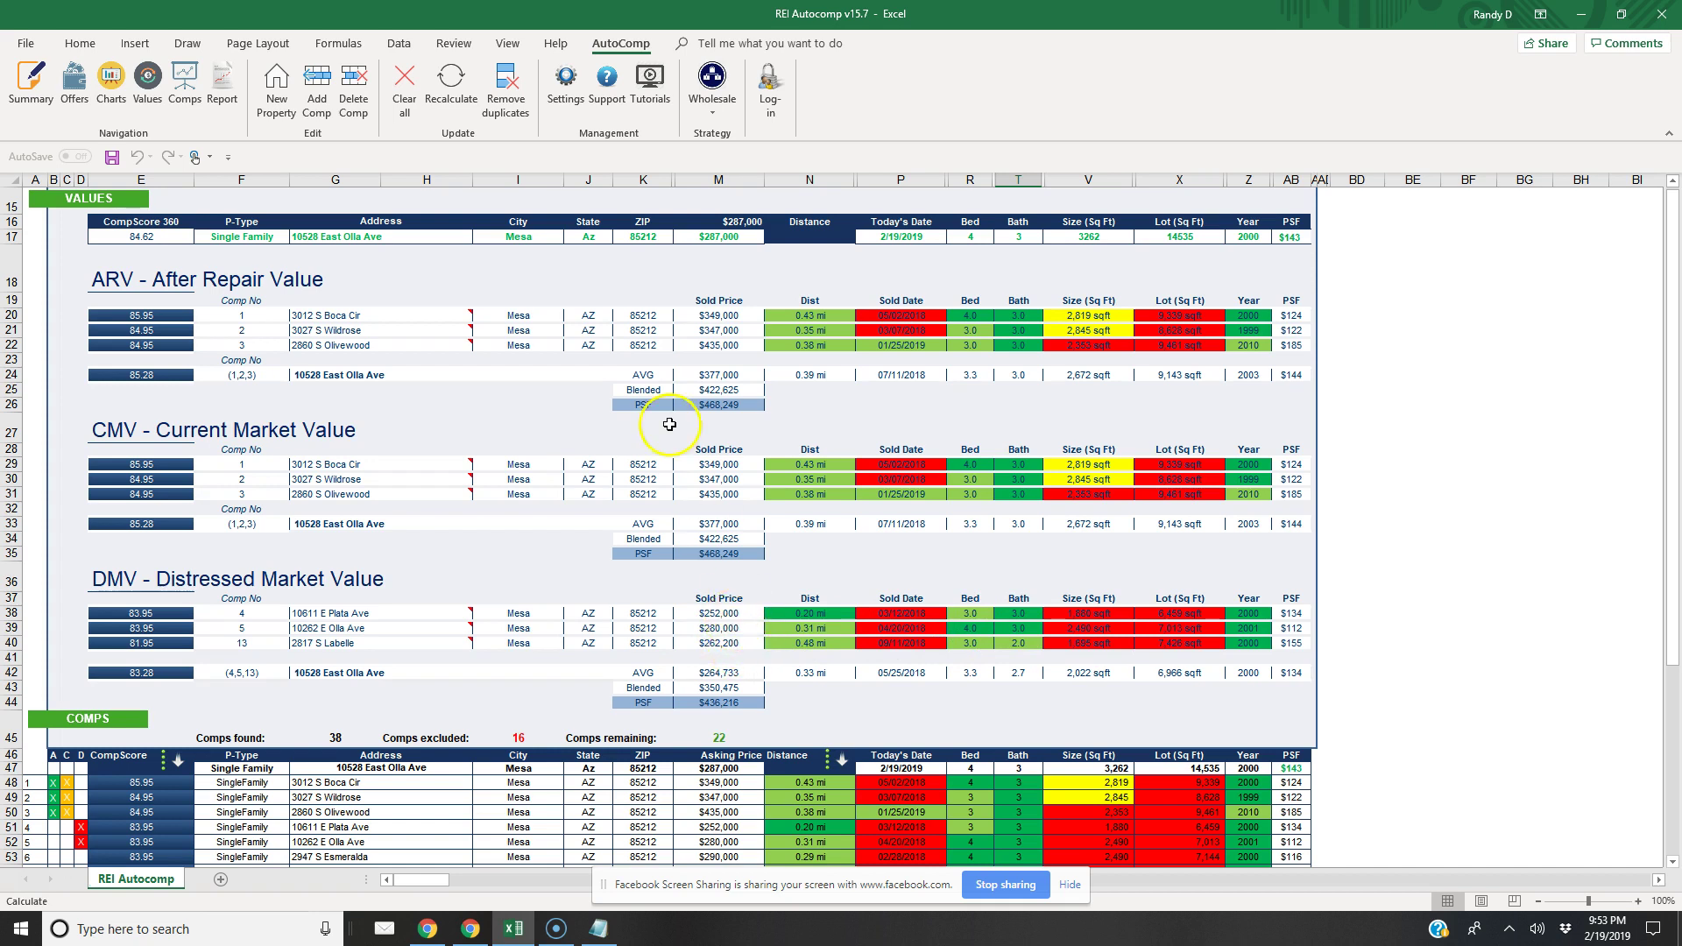
Return to the property summary report via Summary
{"action": "left_click", "coordinate": [33, 98]}
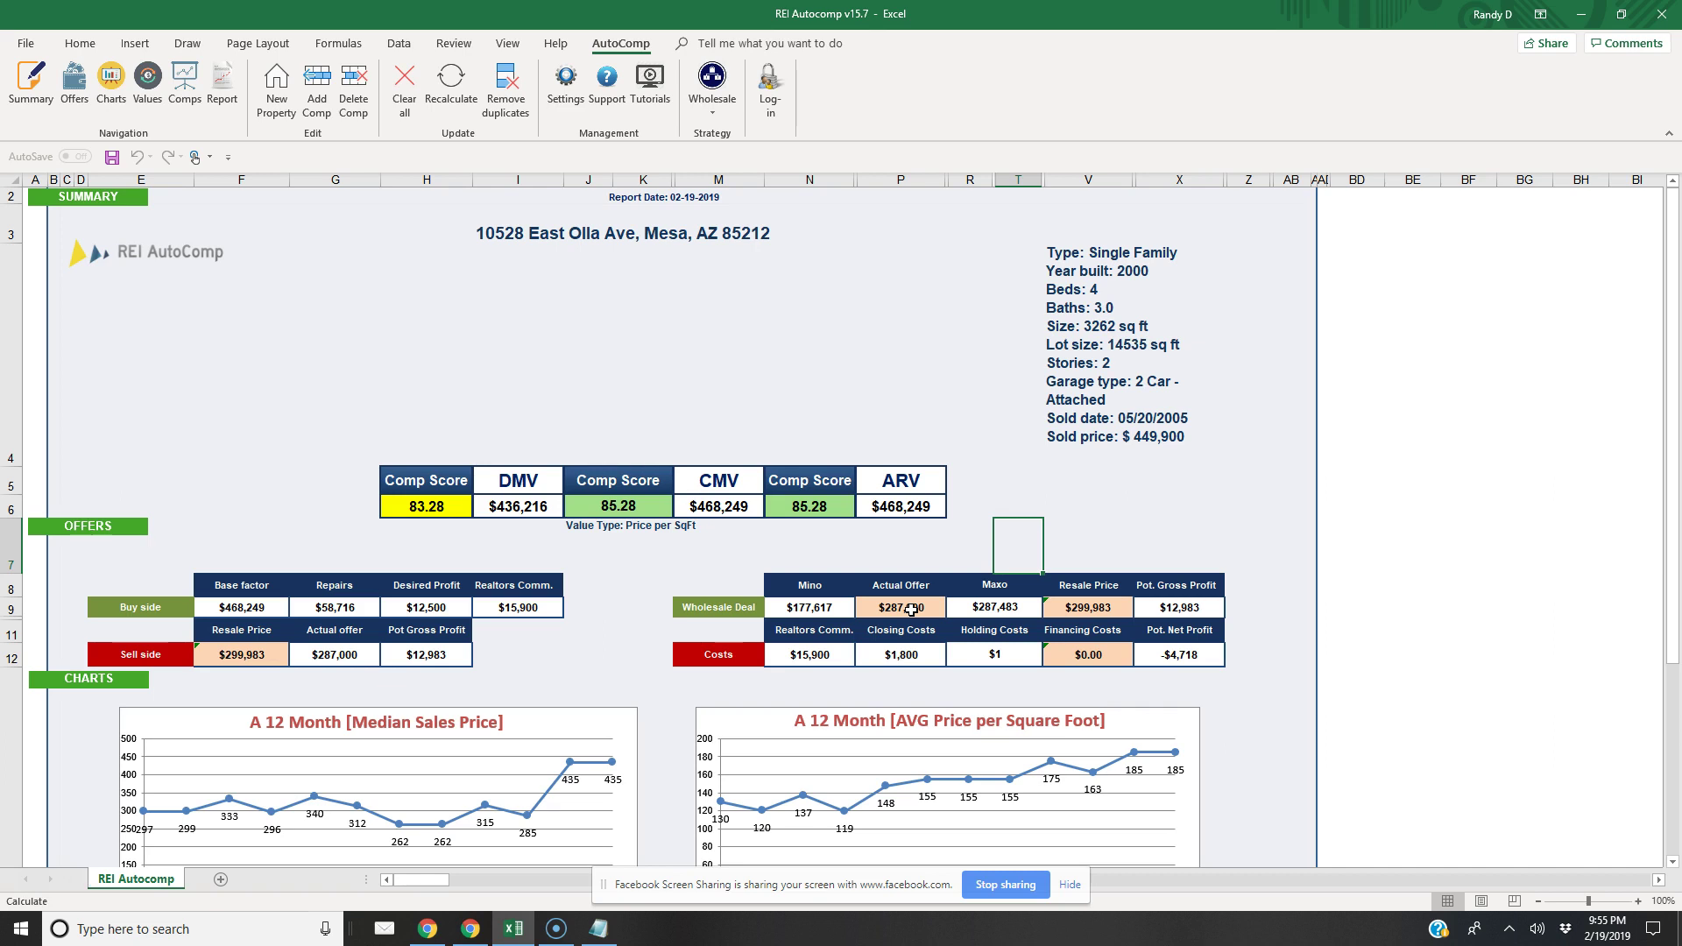
Keep Offer 1's base at ARV and uncheck Inc. Repairs for the Buy & Hold offer
{"action": "left_click", "coordinate": [567, 96]}
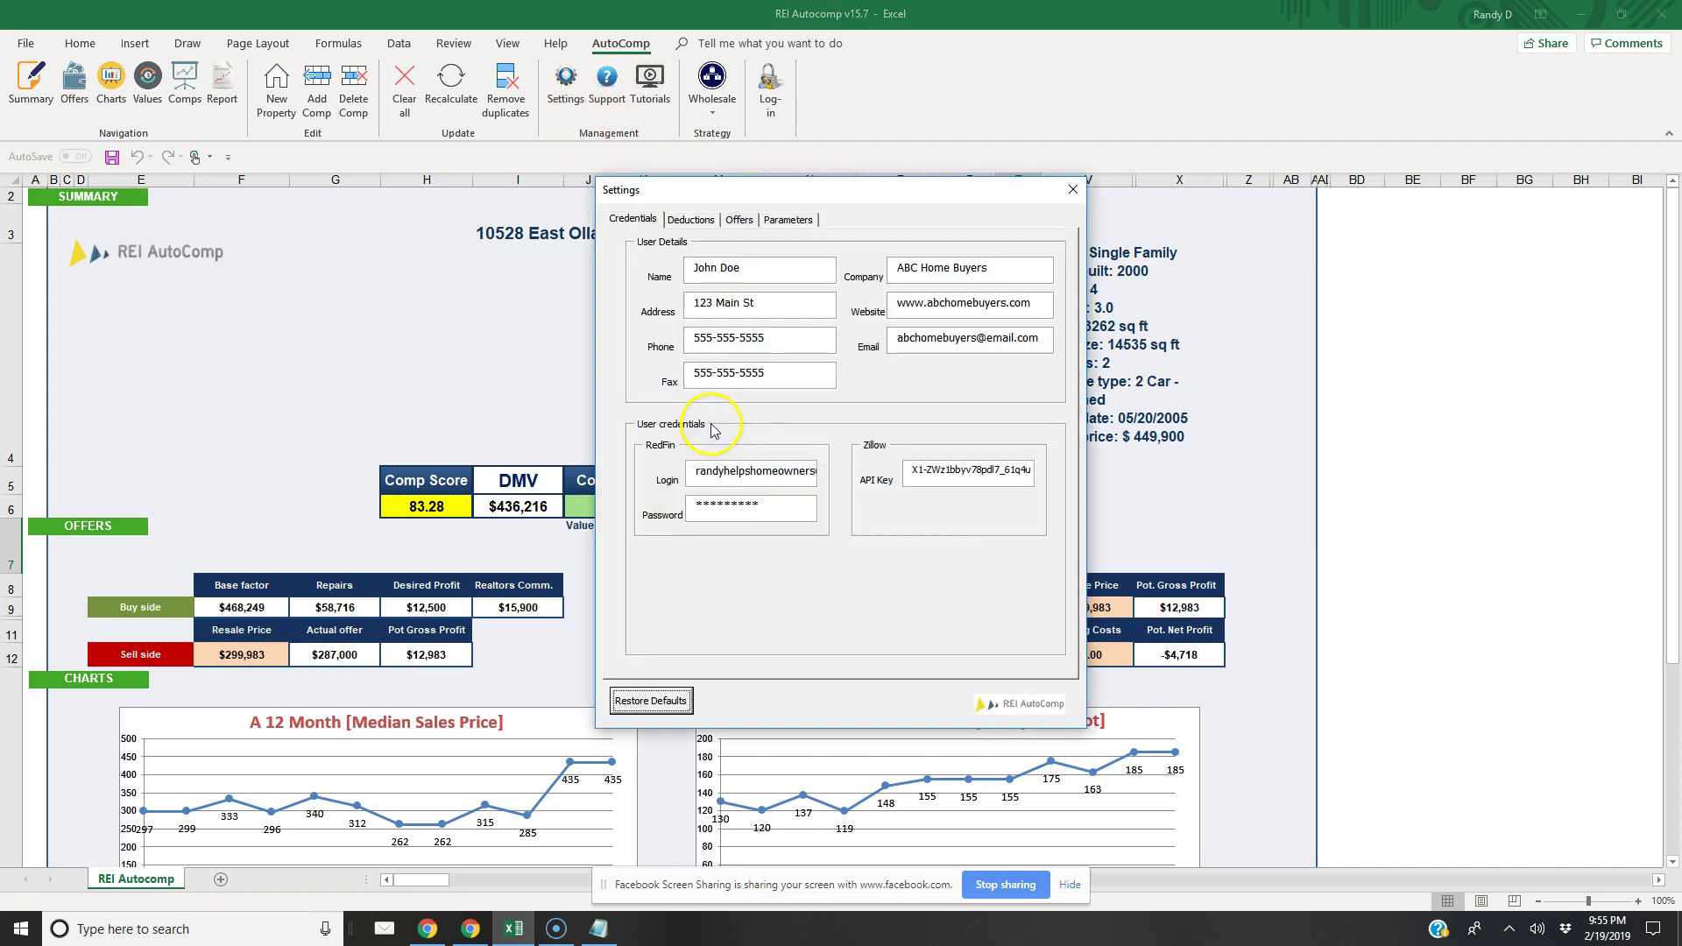
{"action": "left_click", "coordinate": [697, 220]}
{"action": "left_click", "coordinate": [738, 220]}
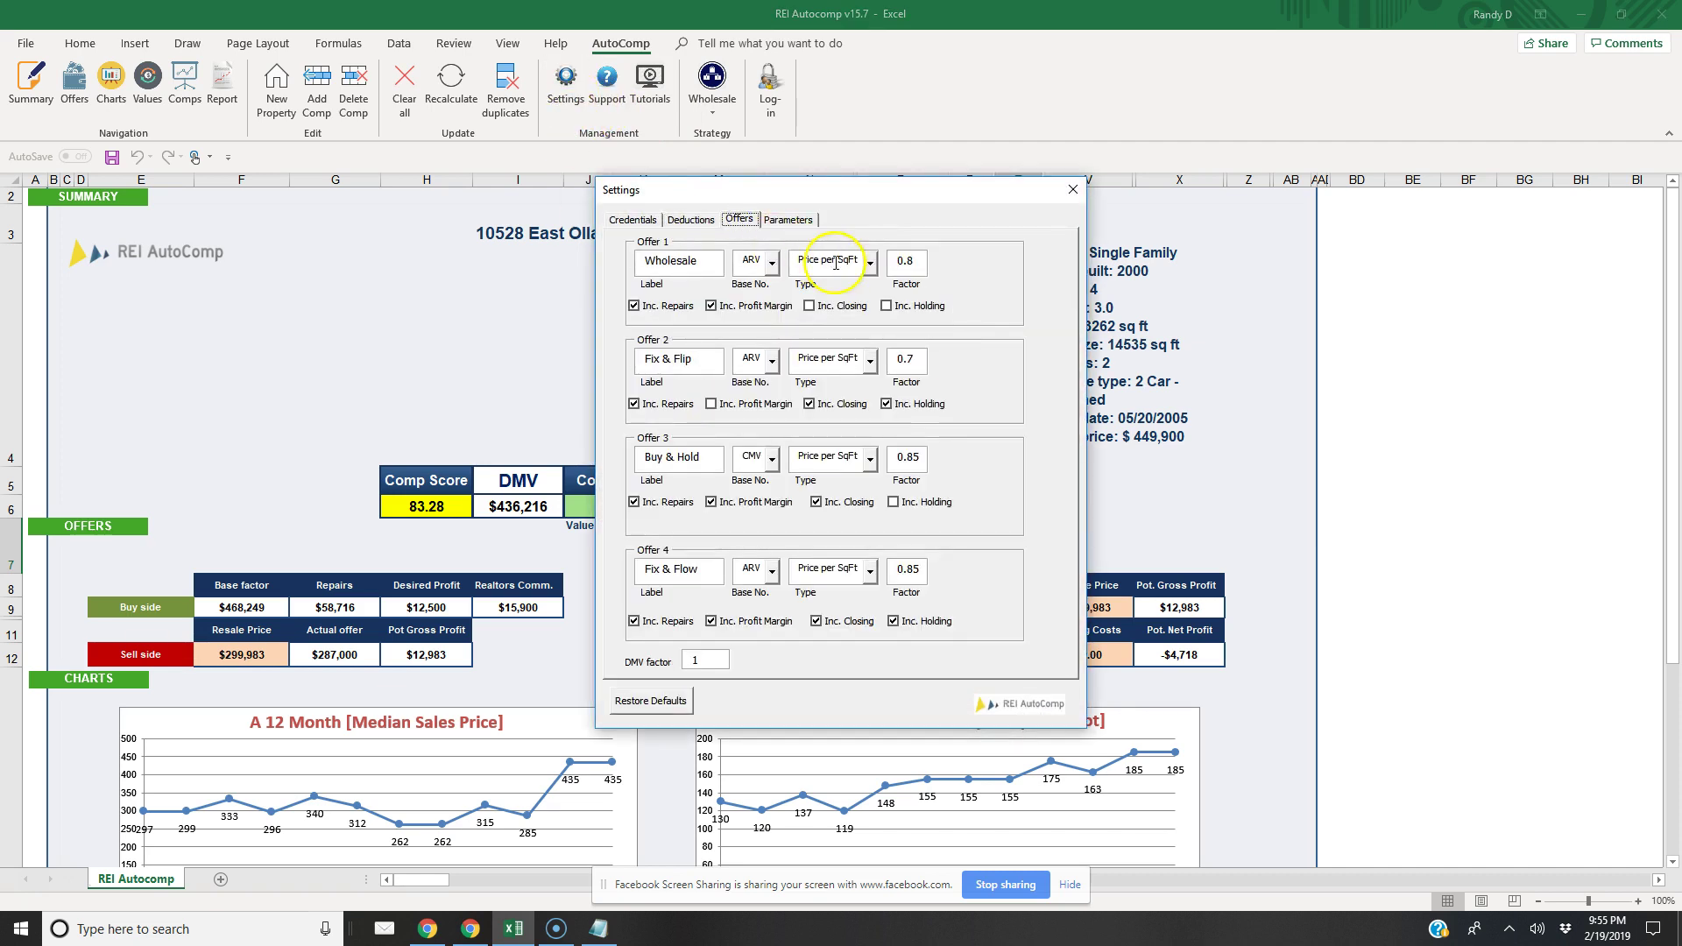
{"action": "left_click", "coordinate": [760, 261]}
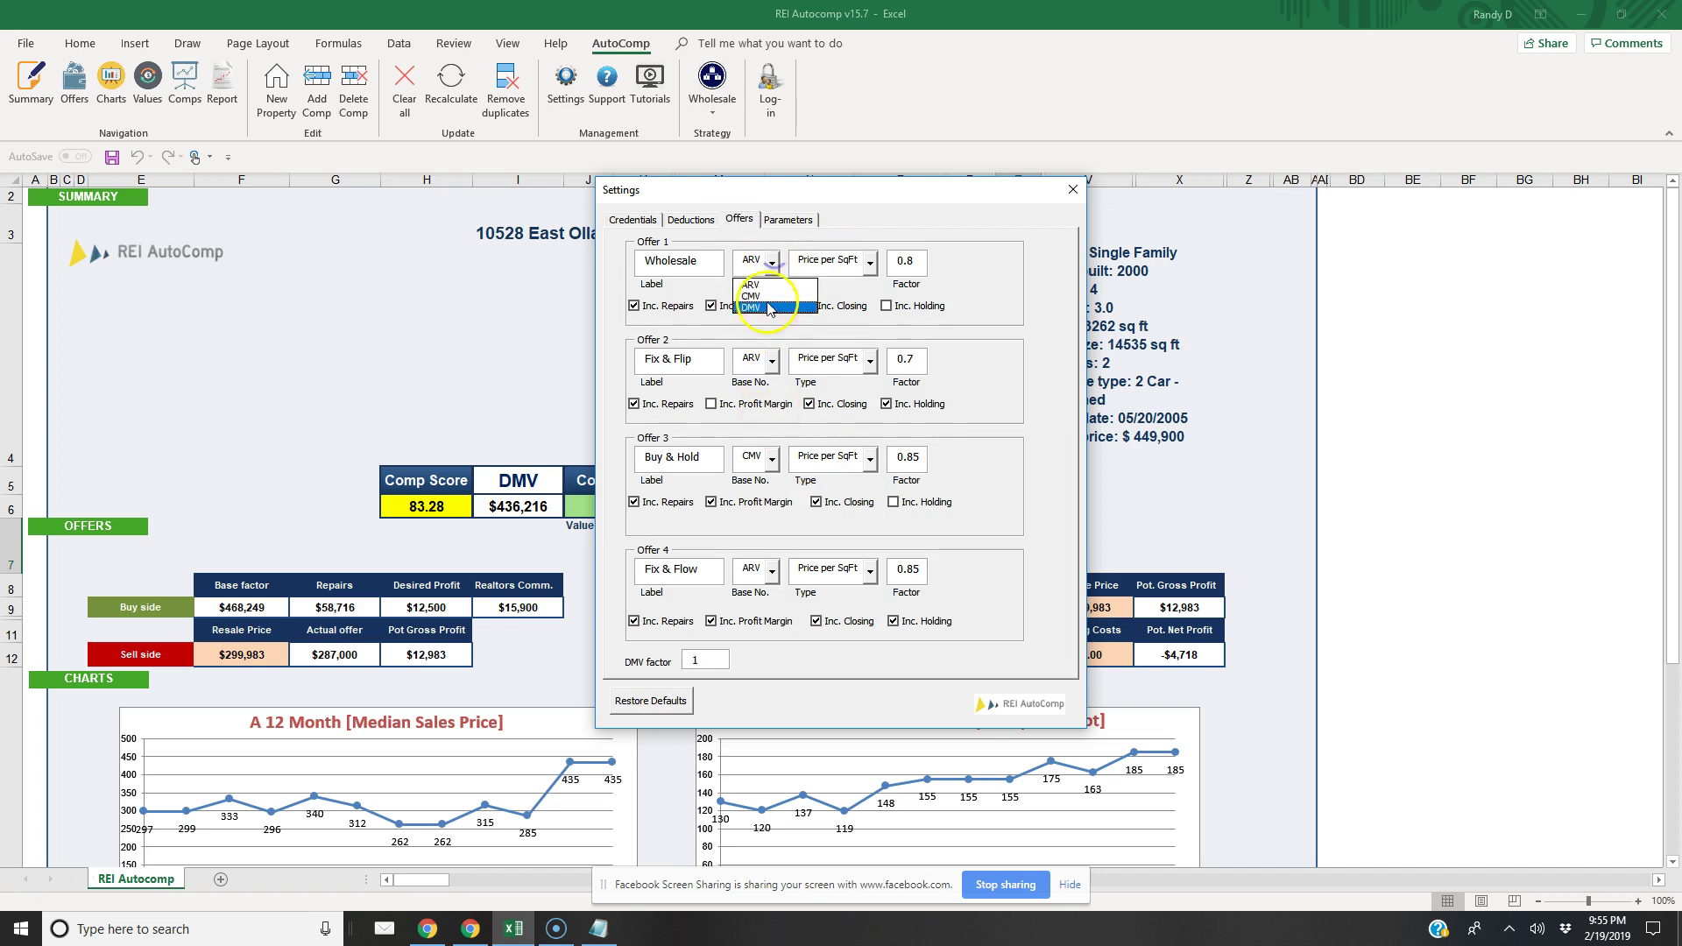
{"action": "left_click", "coordinate": [854, 224]}
{"action": "left_click_drag", "start_coordinate": [832, 198], "coordinate": [335, 180]}
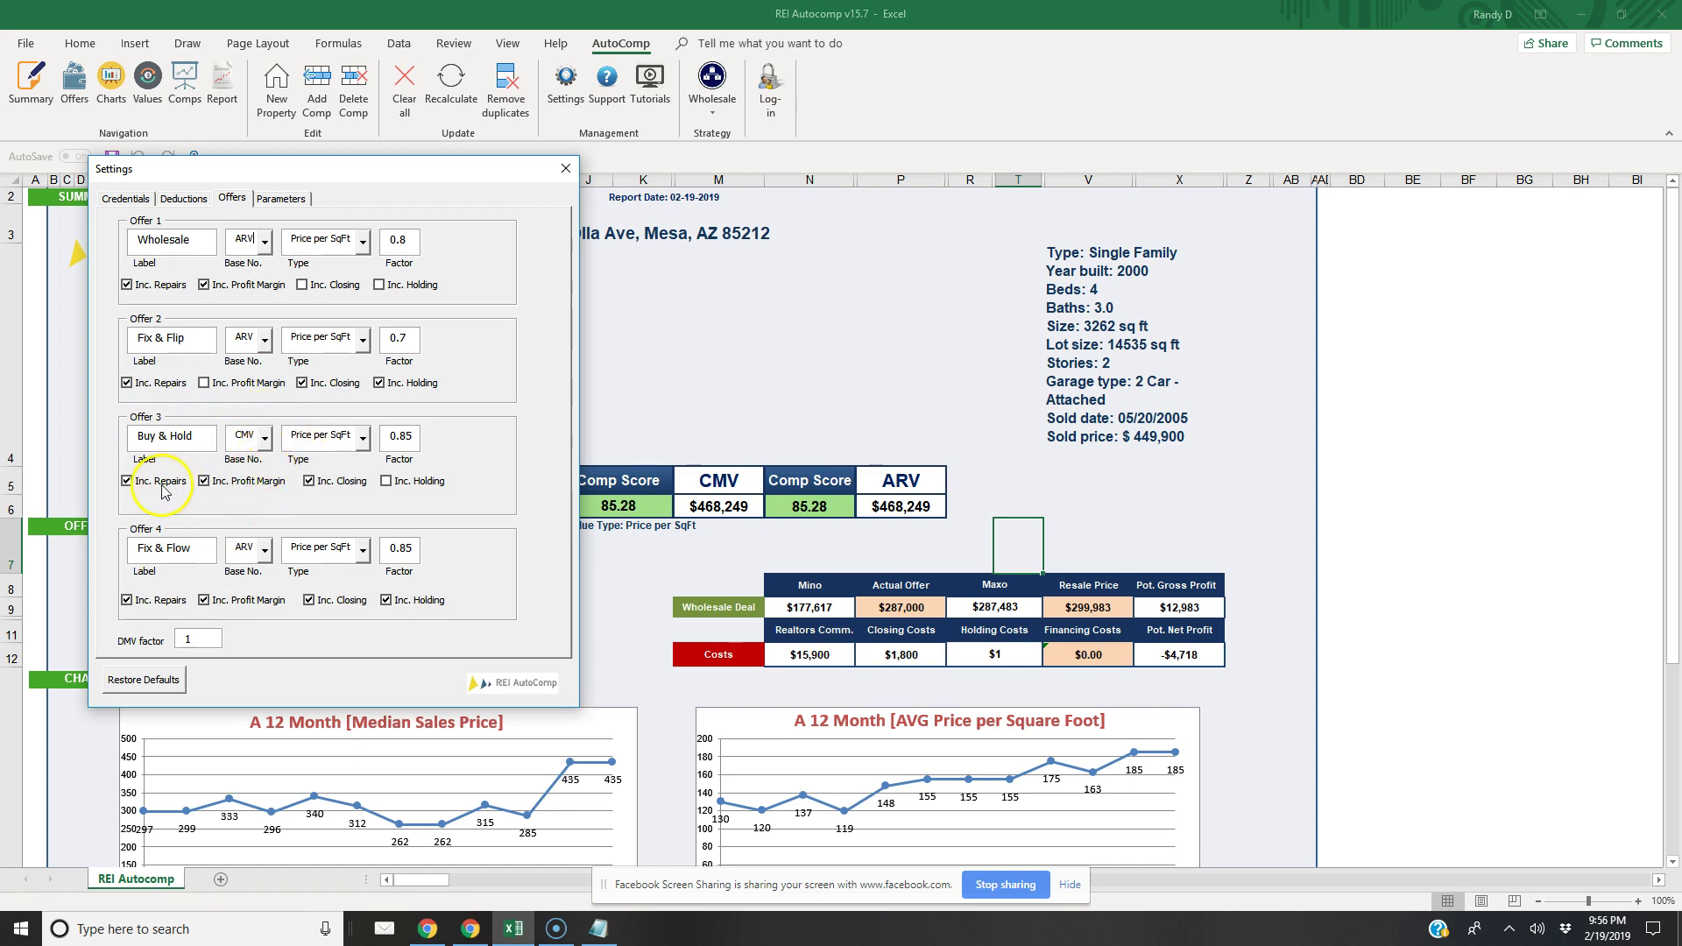
{"action": "left_click", "coordinate": [128, 485]}
{"action": "left_click", "coordinate": [128, 485]}
Close Settings, select Actual Offer cell P9, and show the offer strategies list
{"action": "left_click", "coordinate": [565, 168]}
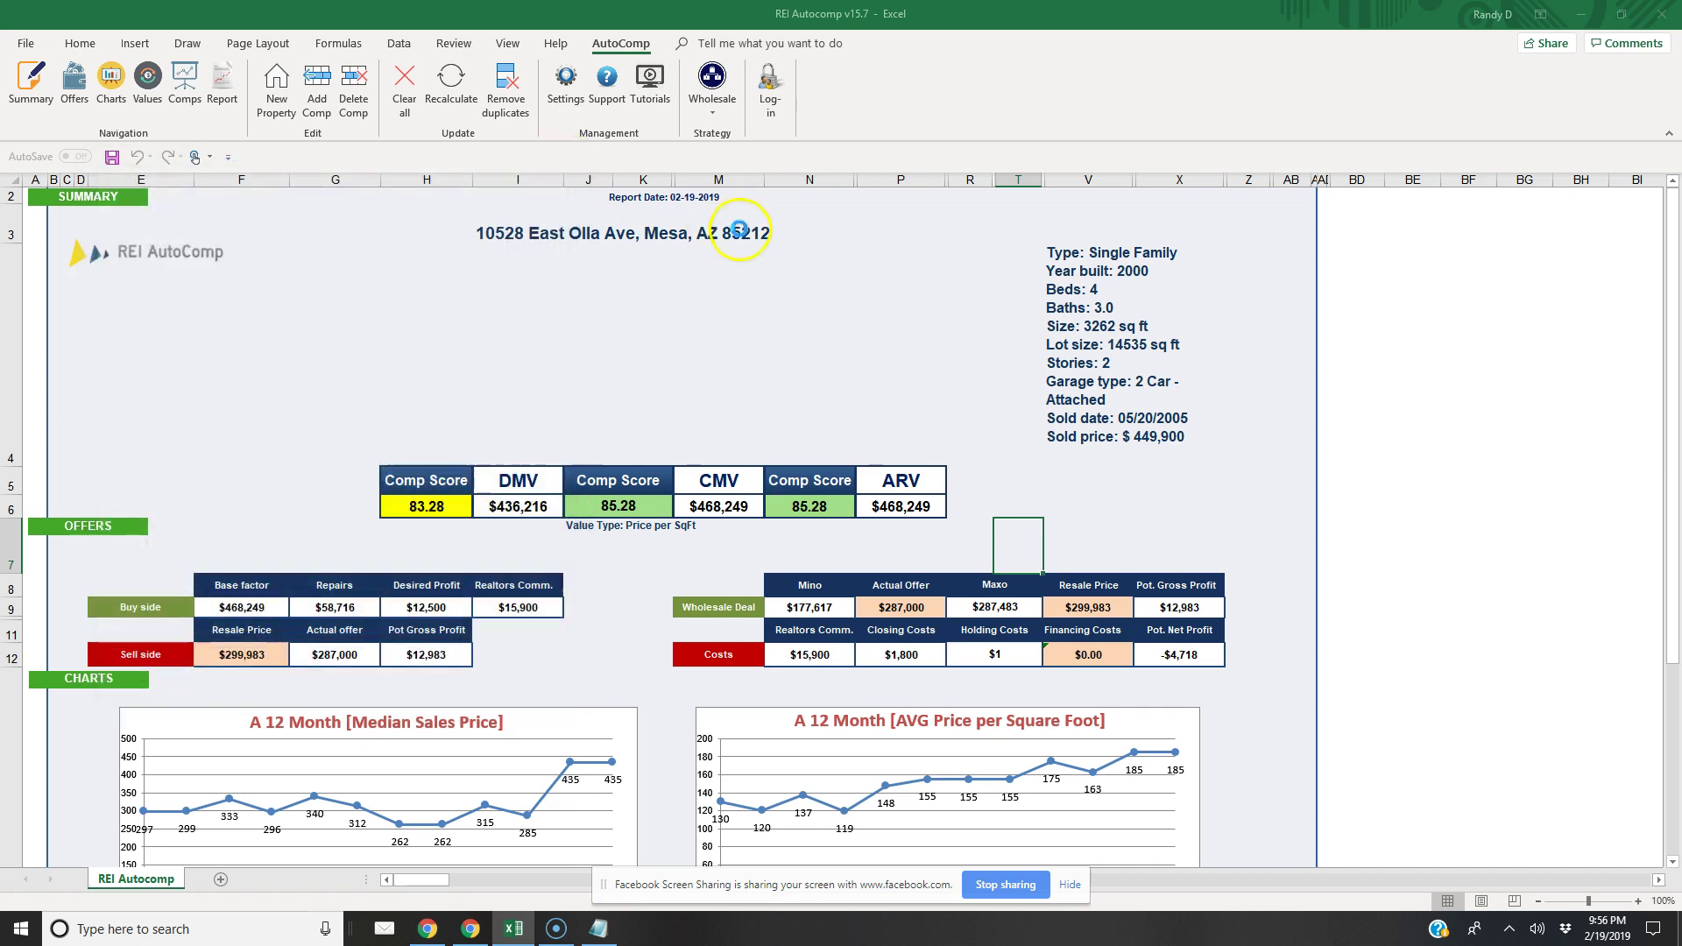
{"action": "left_click", "coordinate": [930, 611]}
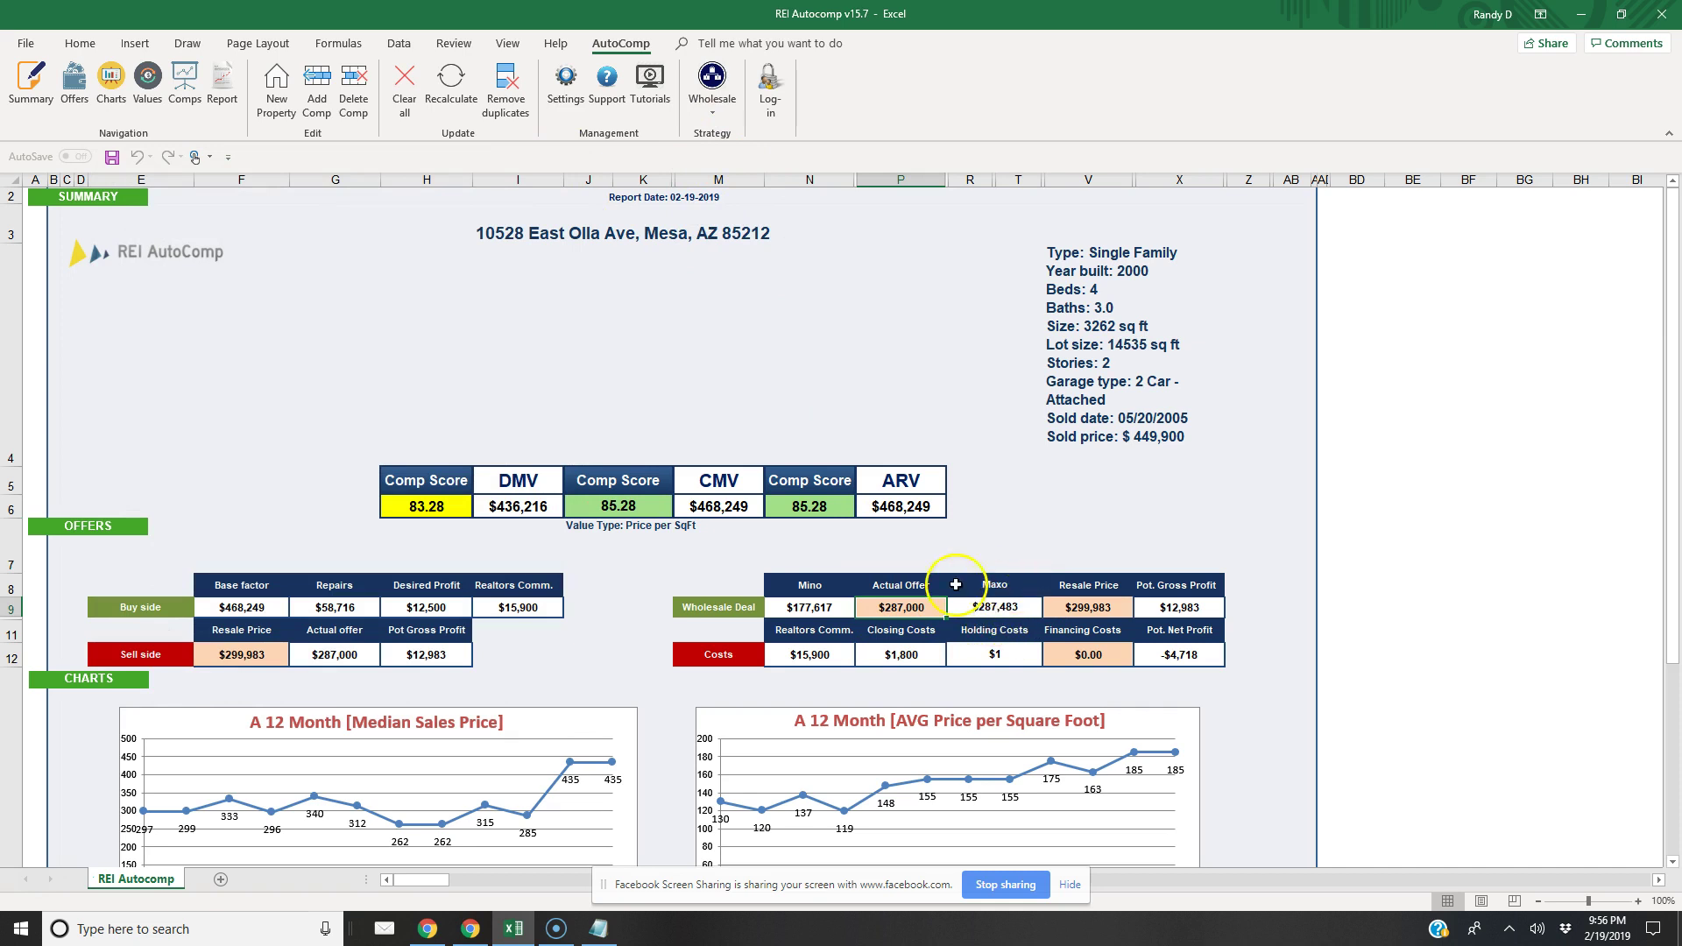
{"action": "left_click", "coordinate": [720, 117]}
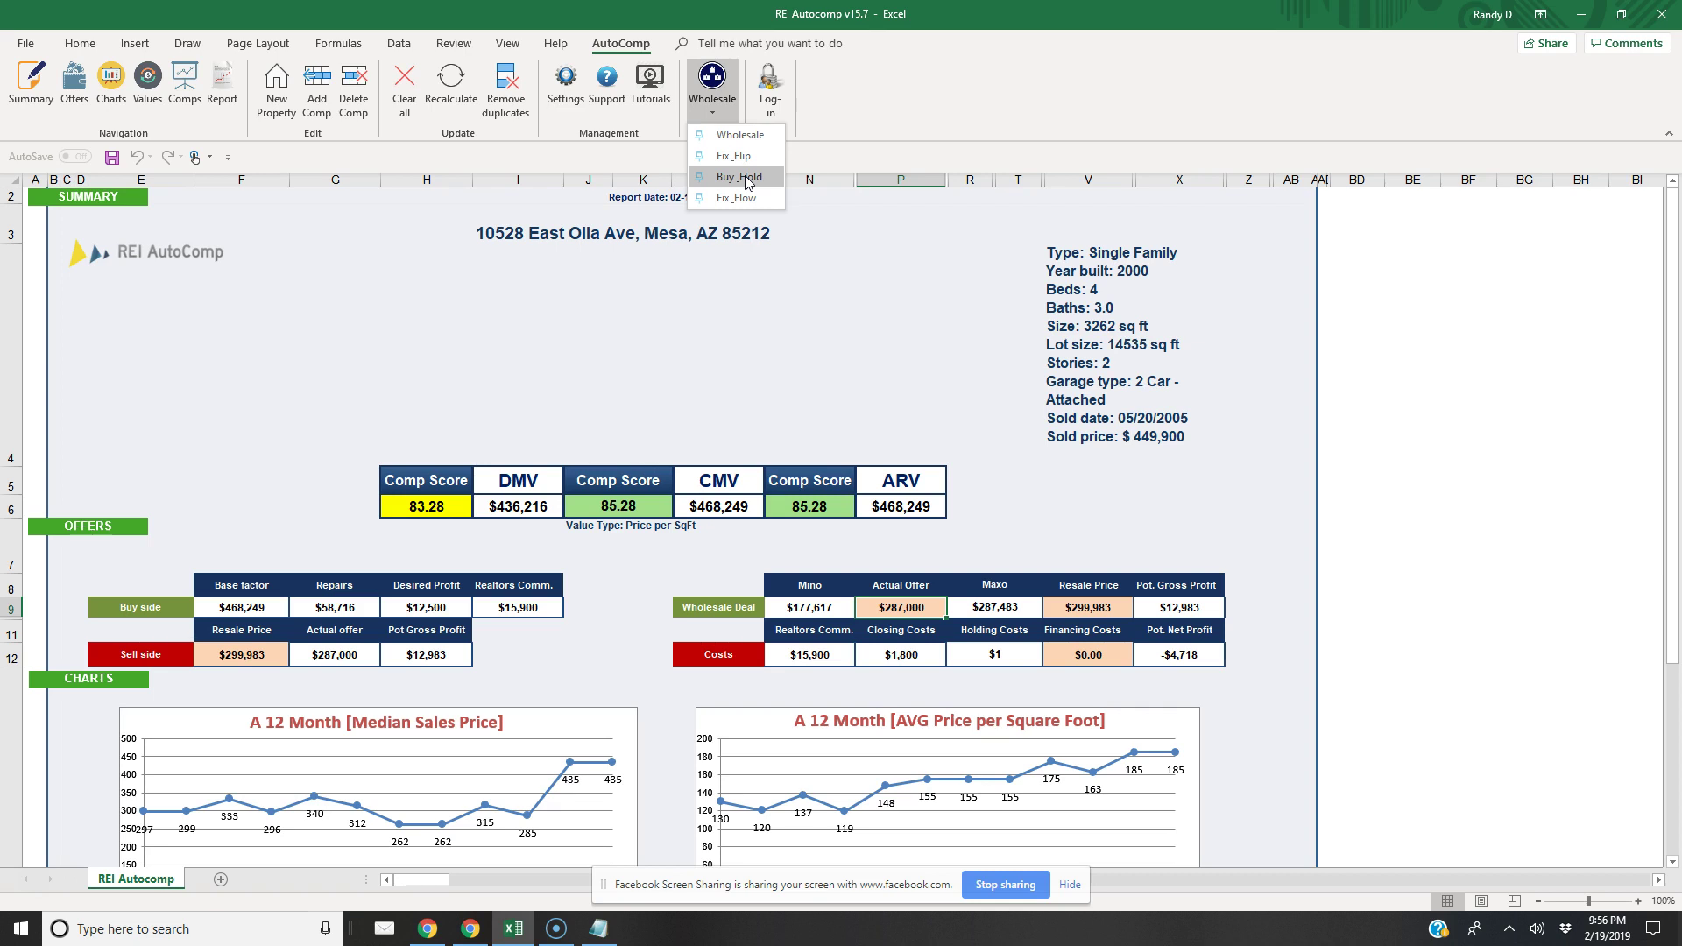
Choose Buy_Hold as the deal strategy, reselecting it to confirm
{"action": "left_click", "coordinate": [747, 178]}
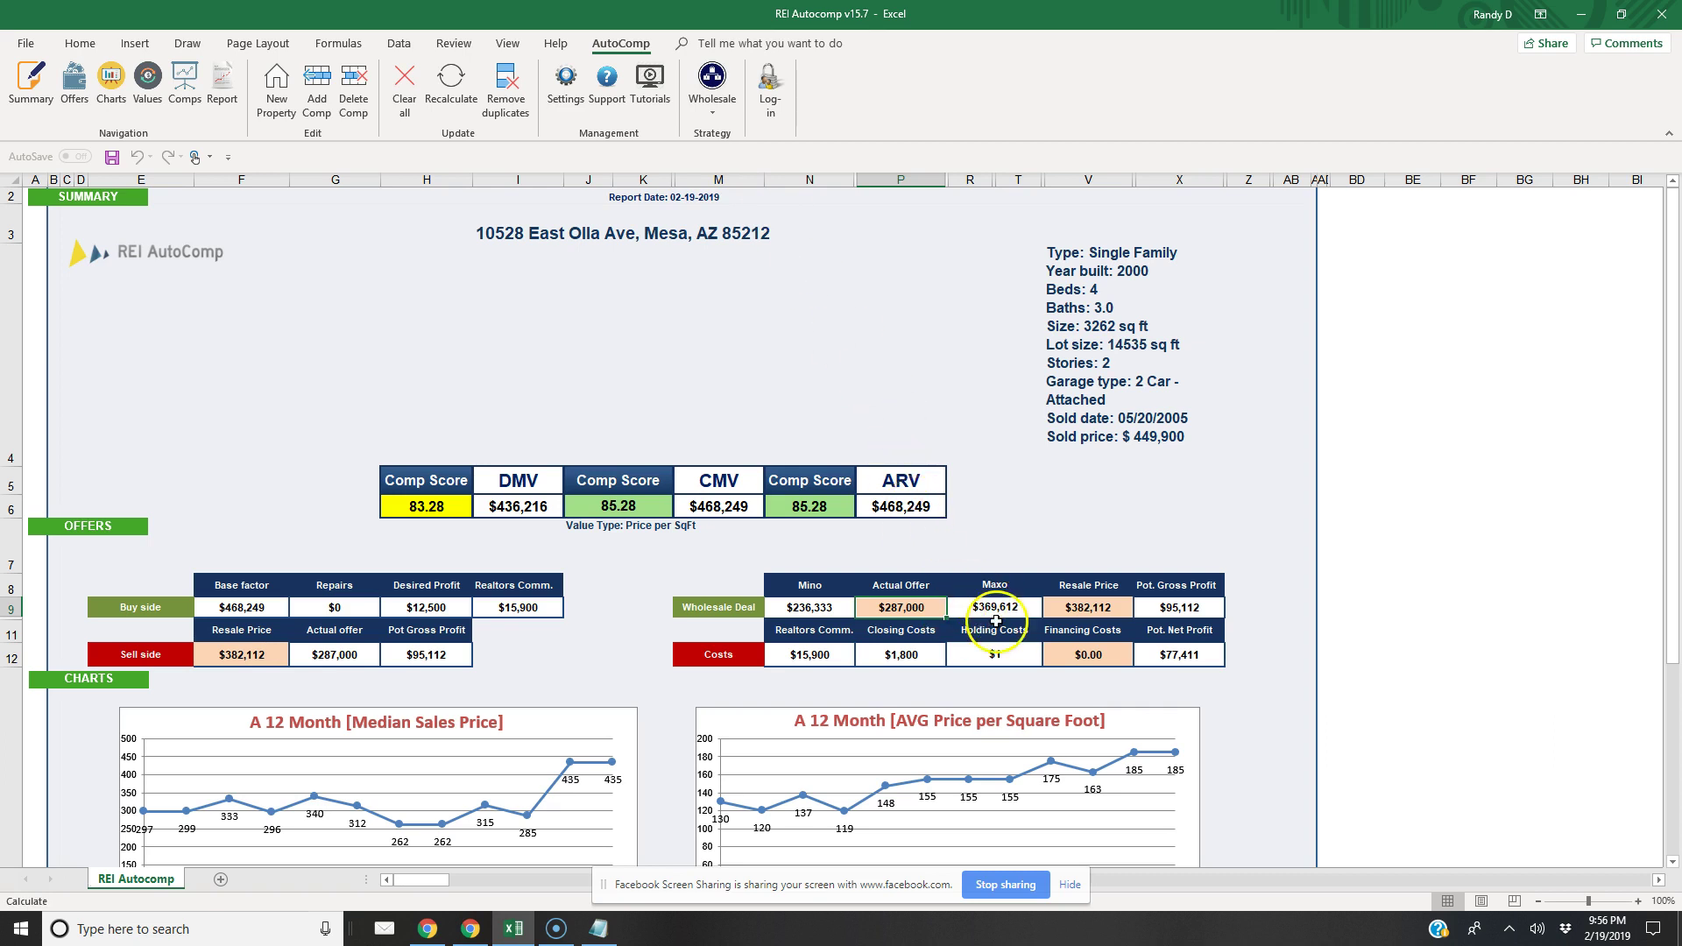
{"action": "left_click", "coordinate": [712, 91]}
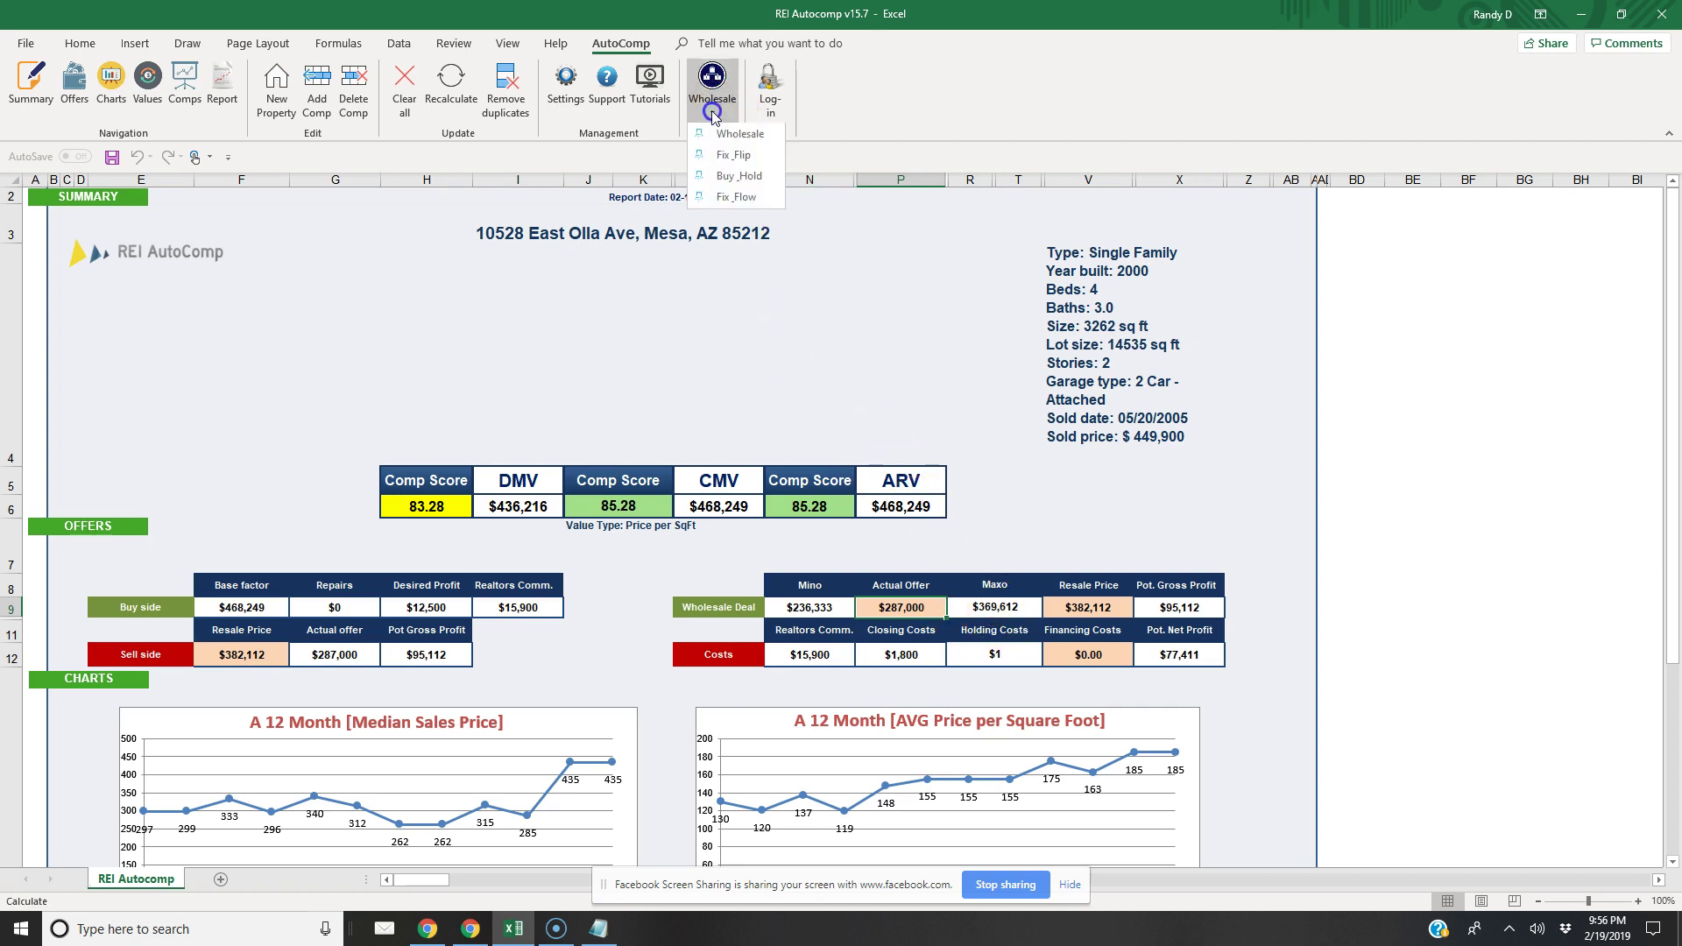
{"action": "left_click", "coordinate": [736, 177]}
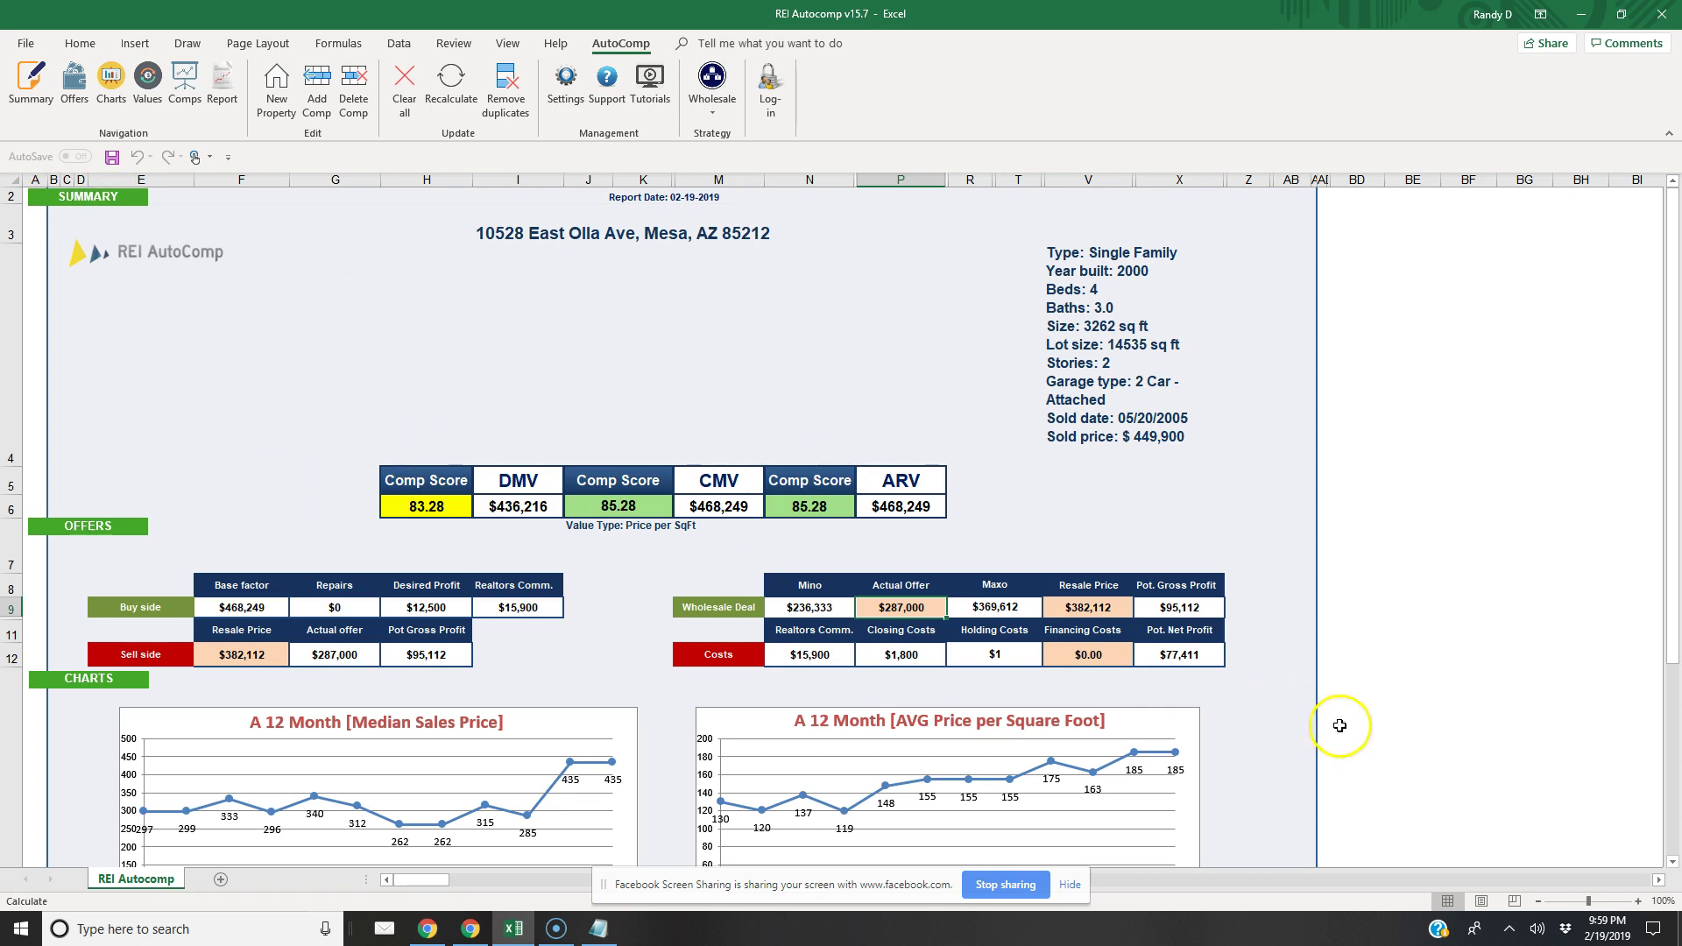
{"action": "left_click", "coordinate": [1672, 861]}
{"action": "scroll", "coordinate": [1673, 859], "scroll_direction": "down", "scroll_amount": 3}
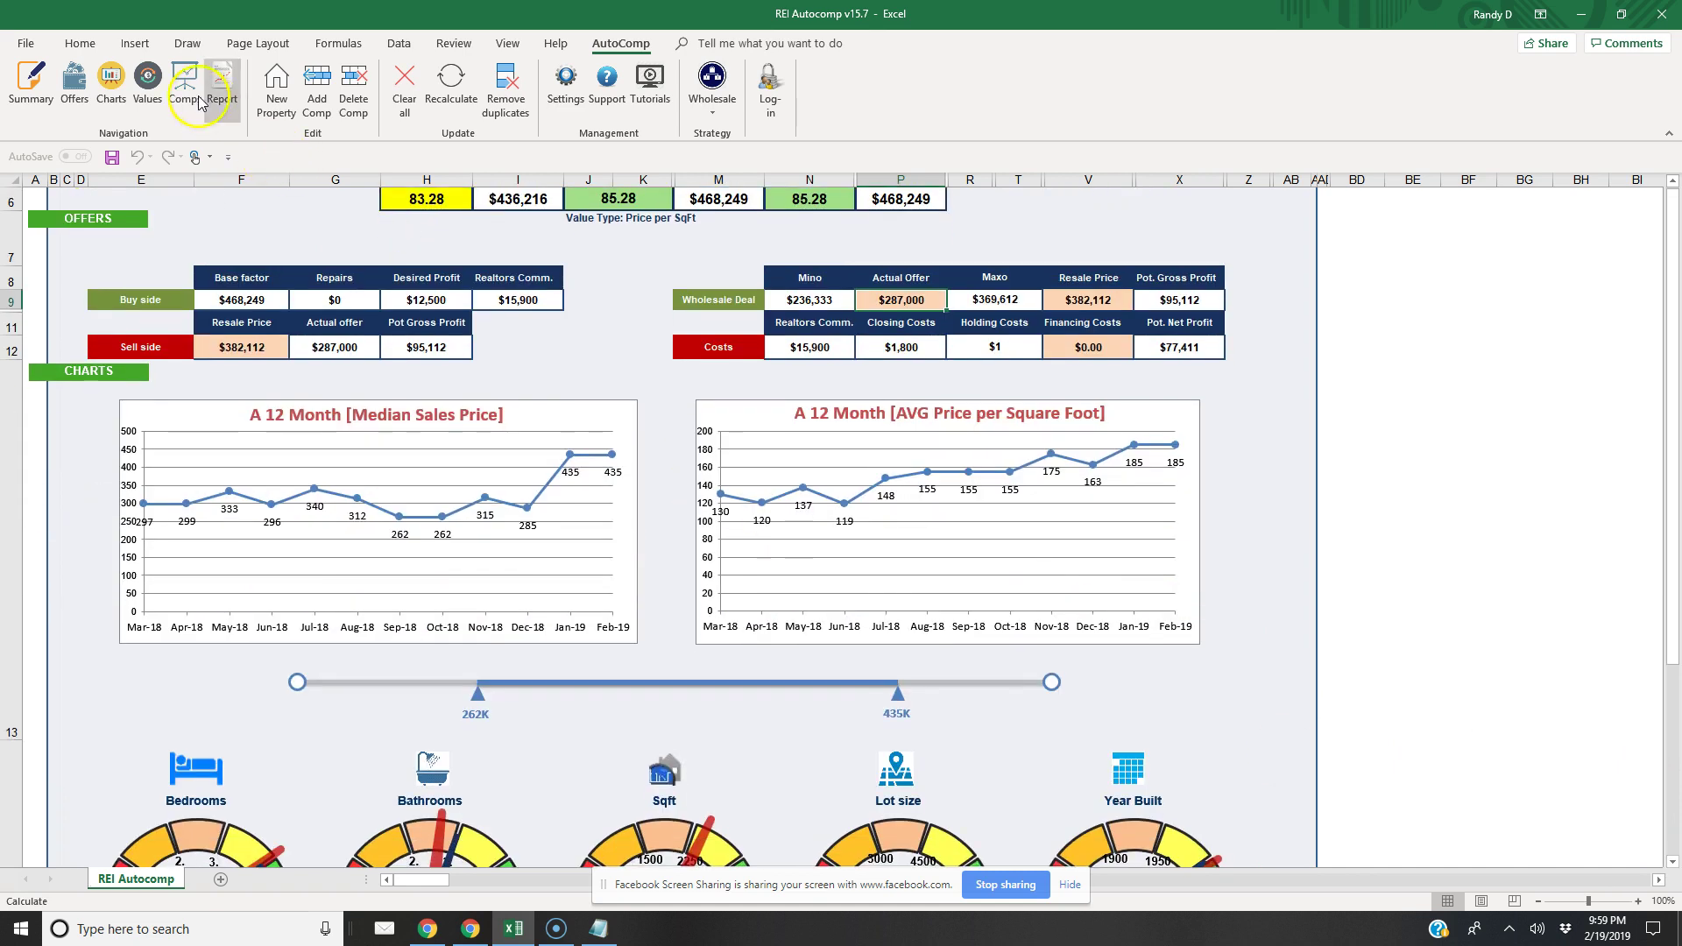
{"action": "left_click", "coordinate": [192, 91]}
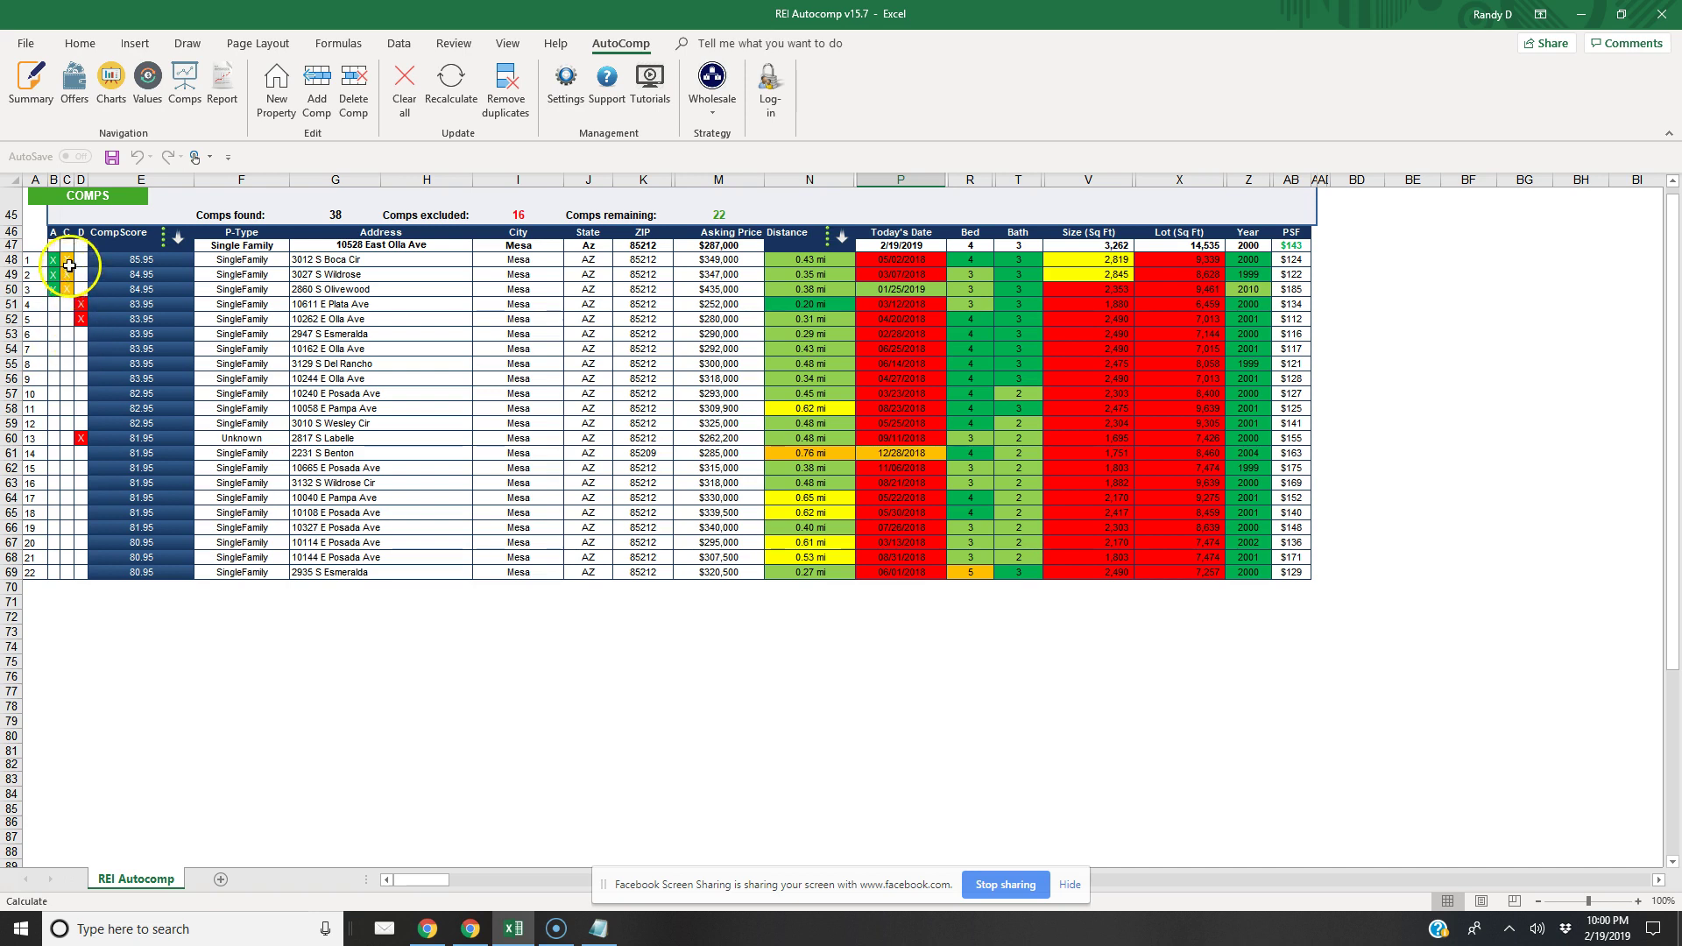
{"action": "left_click", "coordinate": [68, 261]}
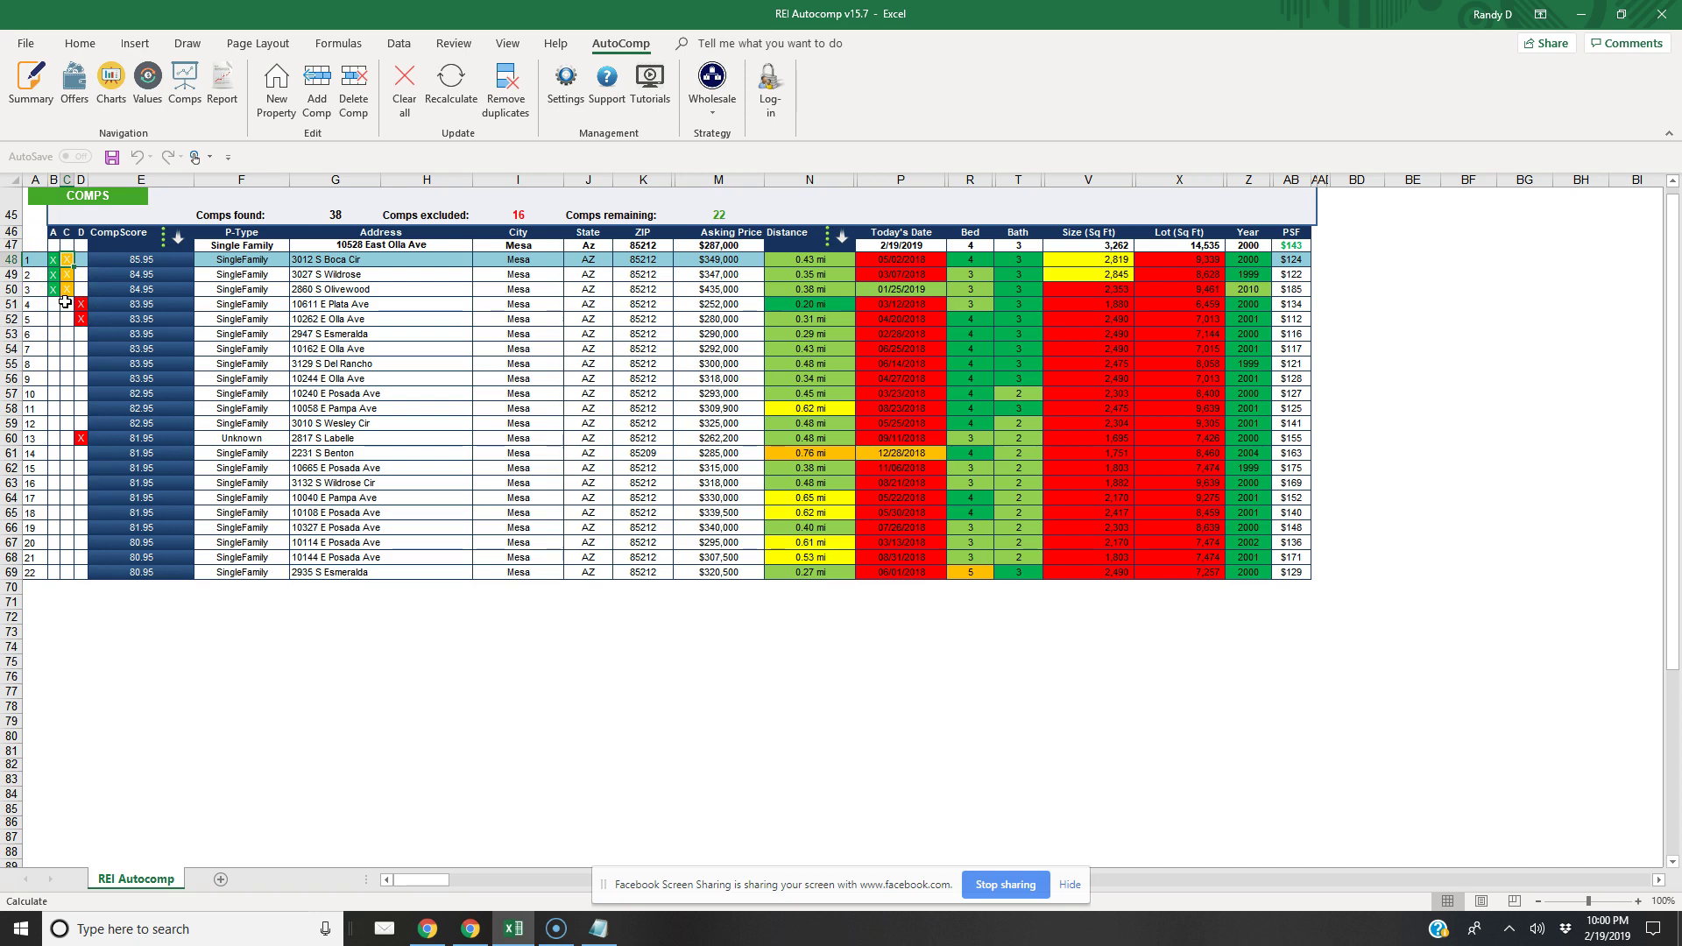
{"action": "left_click", "coordinate": [57, 277]}
{"action": "left_click", "coordinate": [329, 260]}
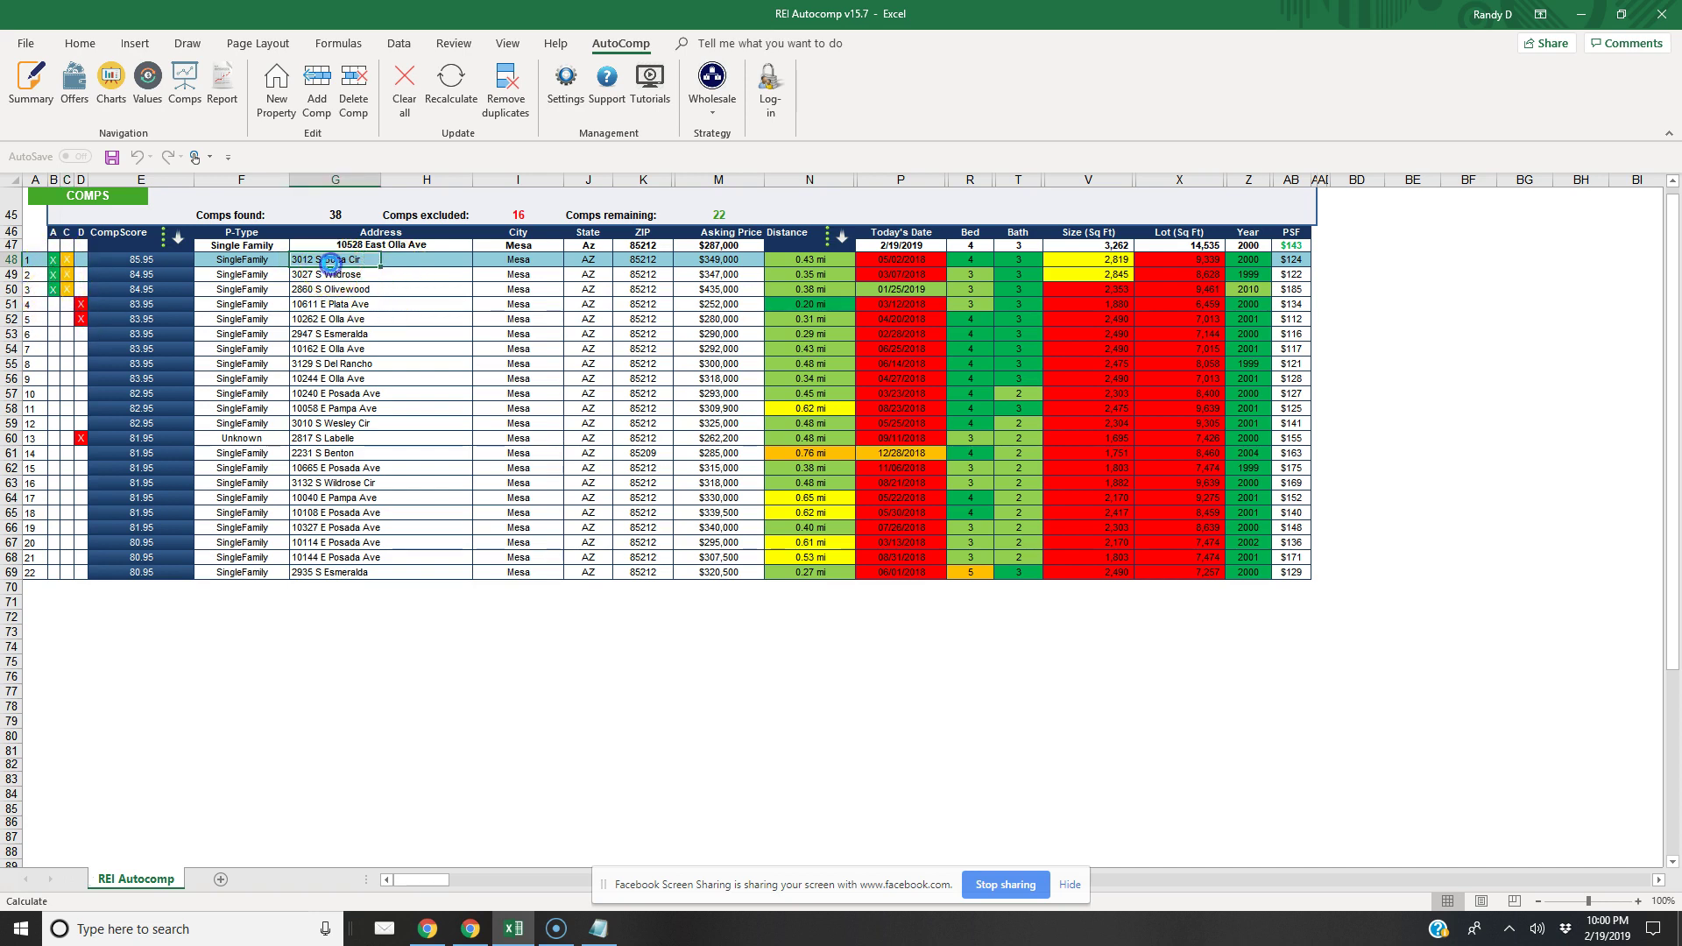
{"action": "right_click", "coordinate": [331, 261]}
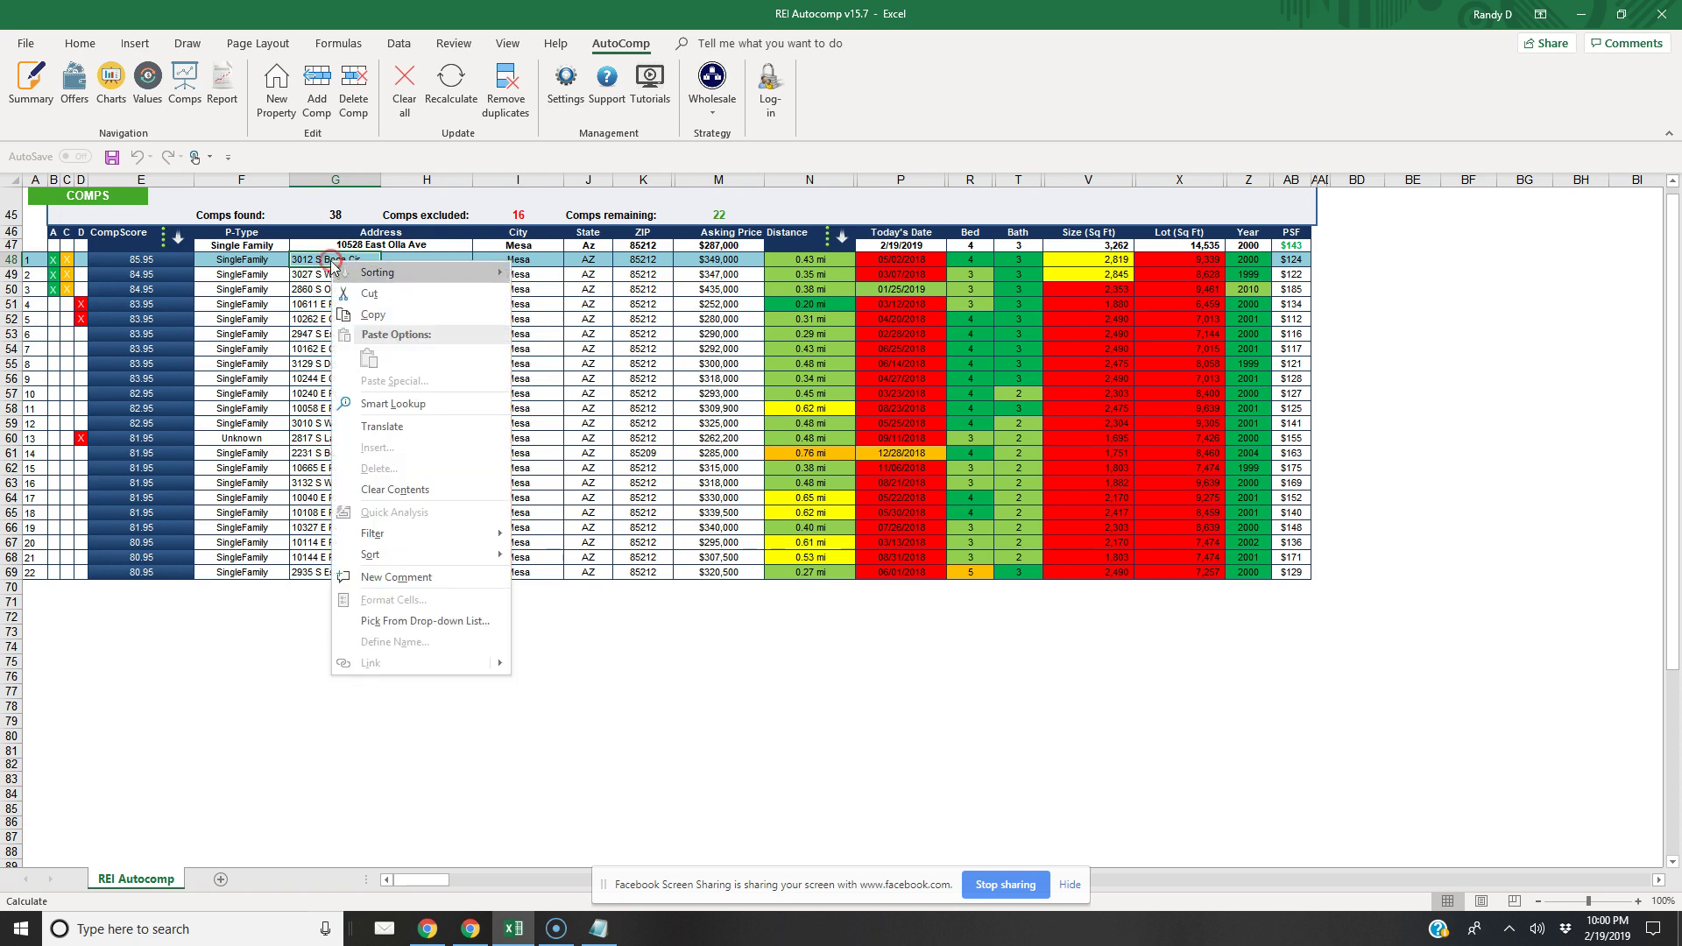
{"action": "left_click", "coordinate": [359, 317]}
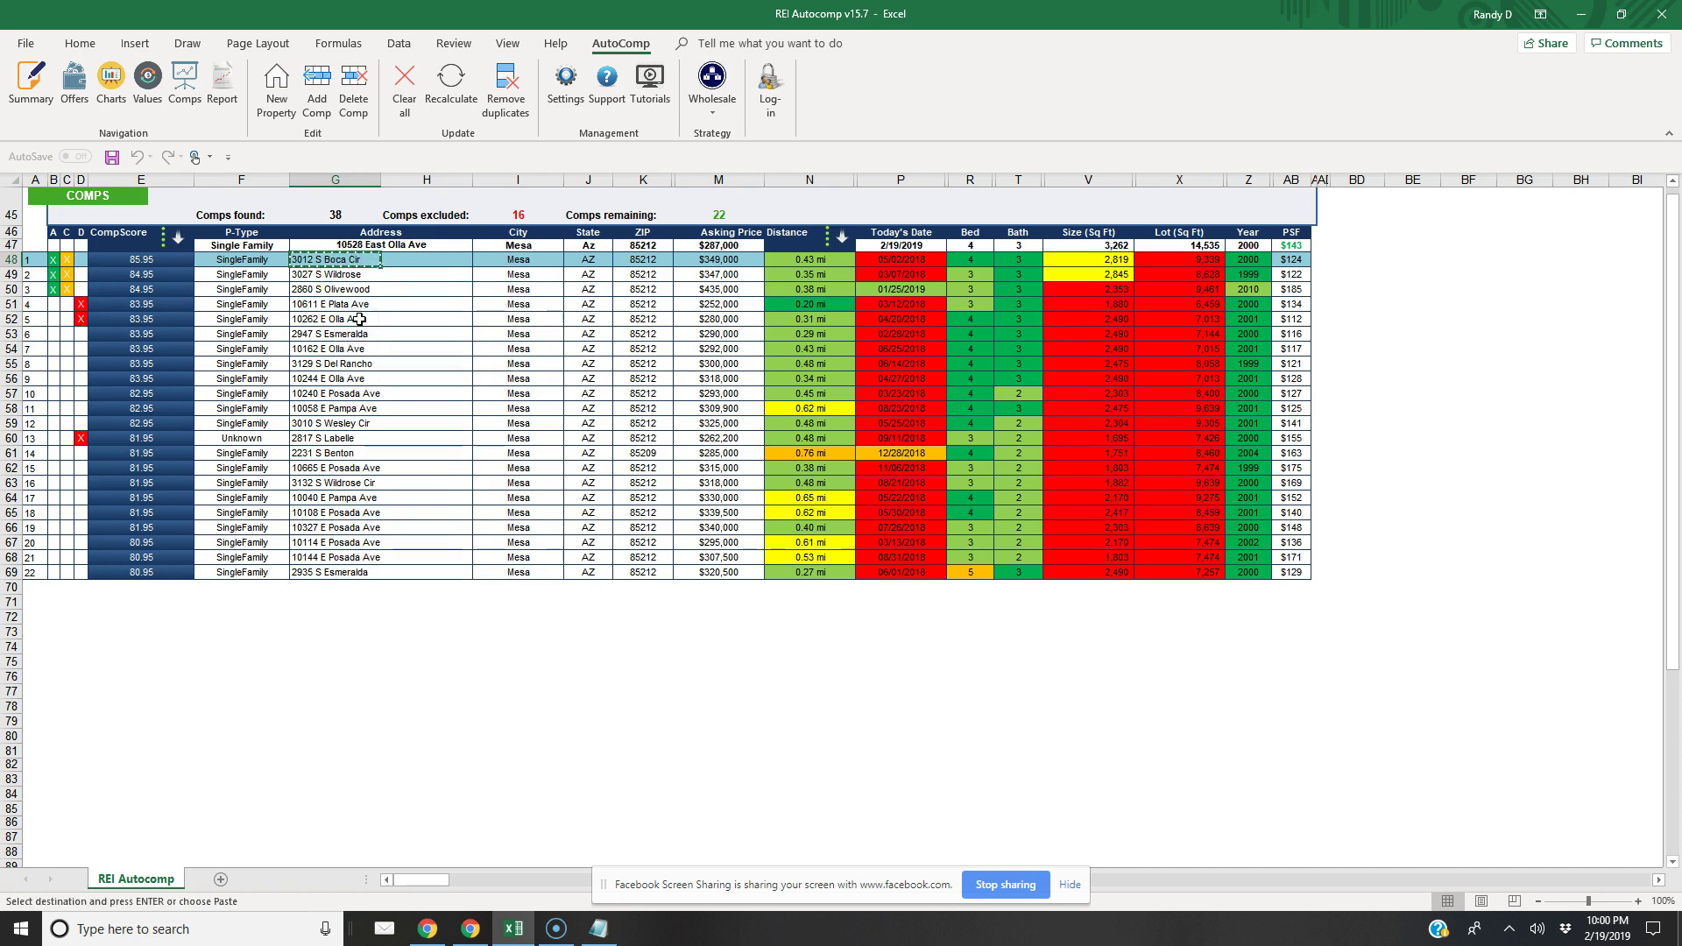
{"action": "left_click", "coordinate": [470, 929]}
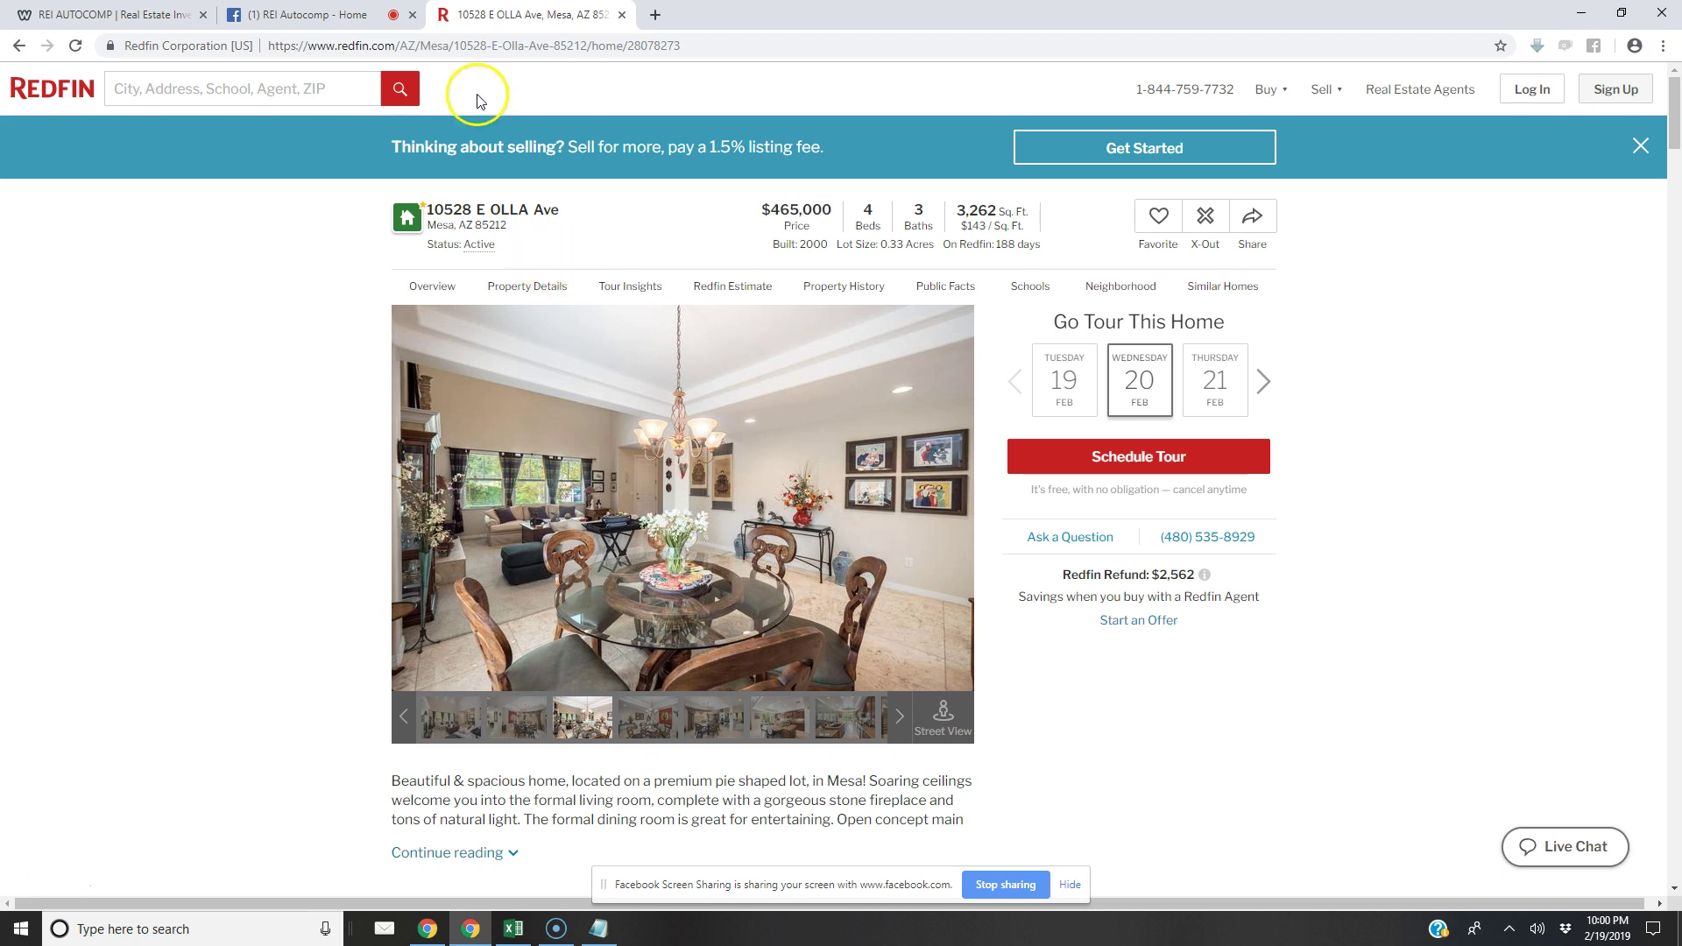
{"action": "left_click", "coordinate": [655, 16]}
{"action": "right_click", "coordinate": [532, 44]}
{"action": "left_click", "coordinate": [562, 141]}
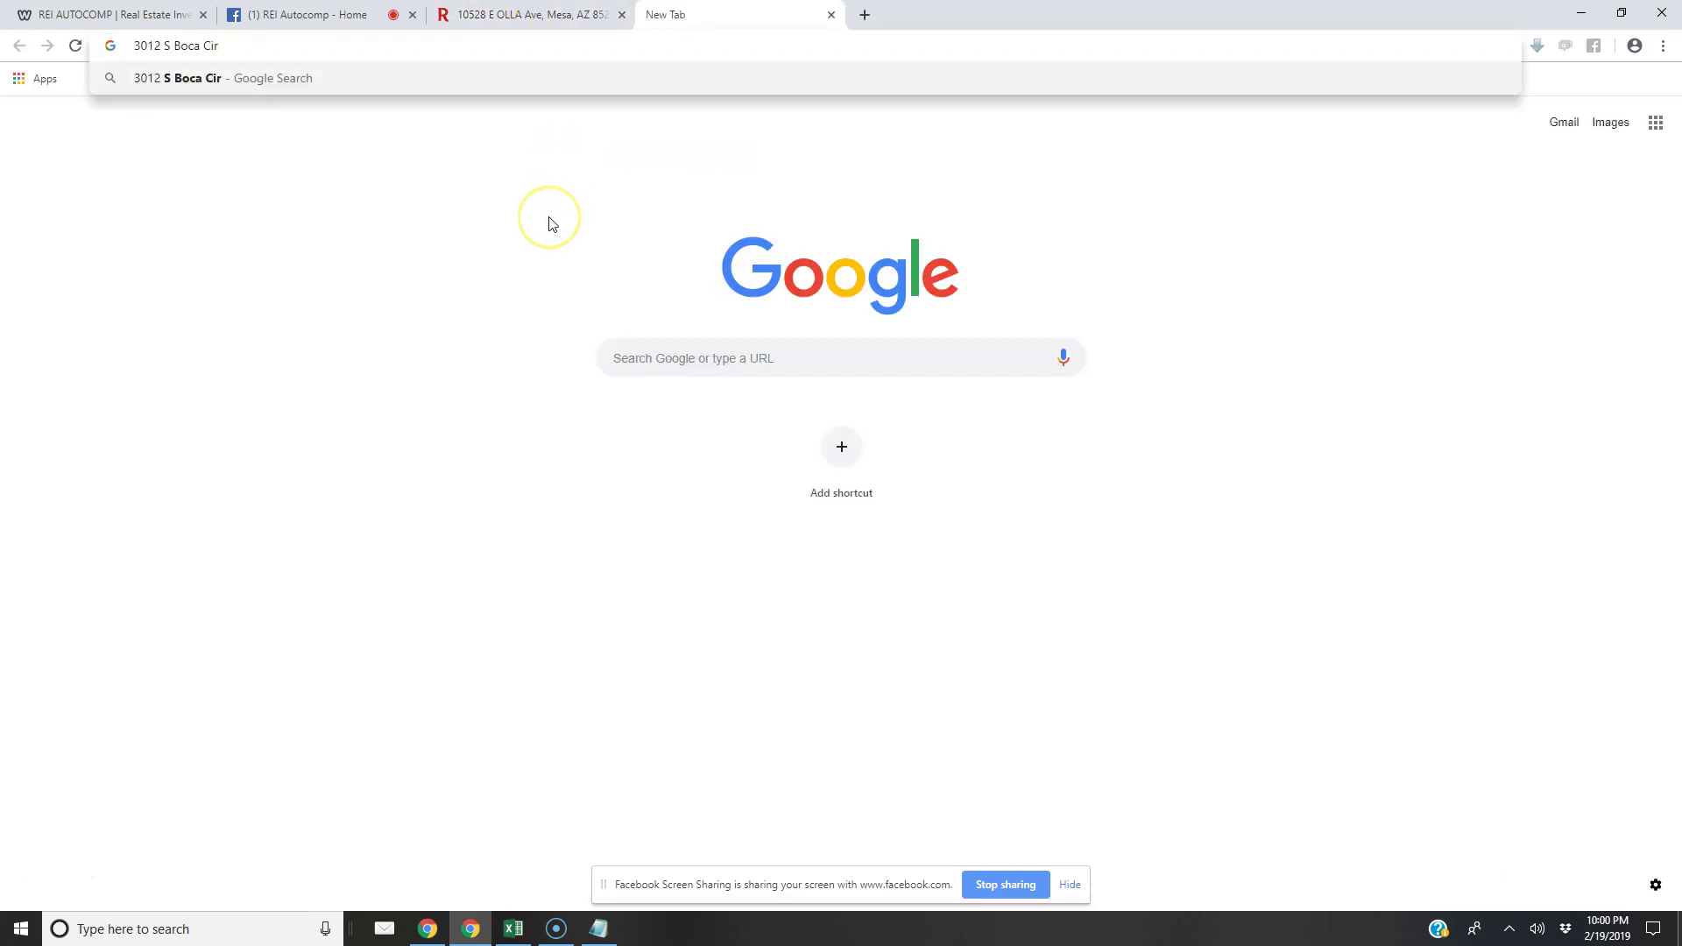
{"action": "key", "text": "Return"}
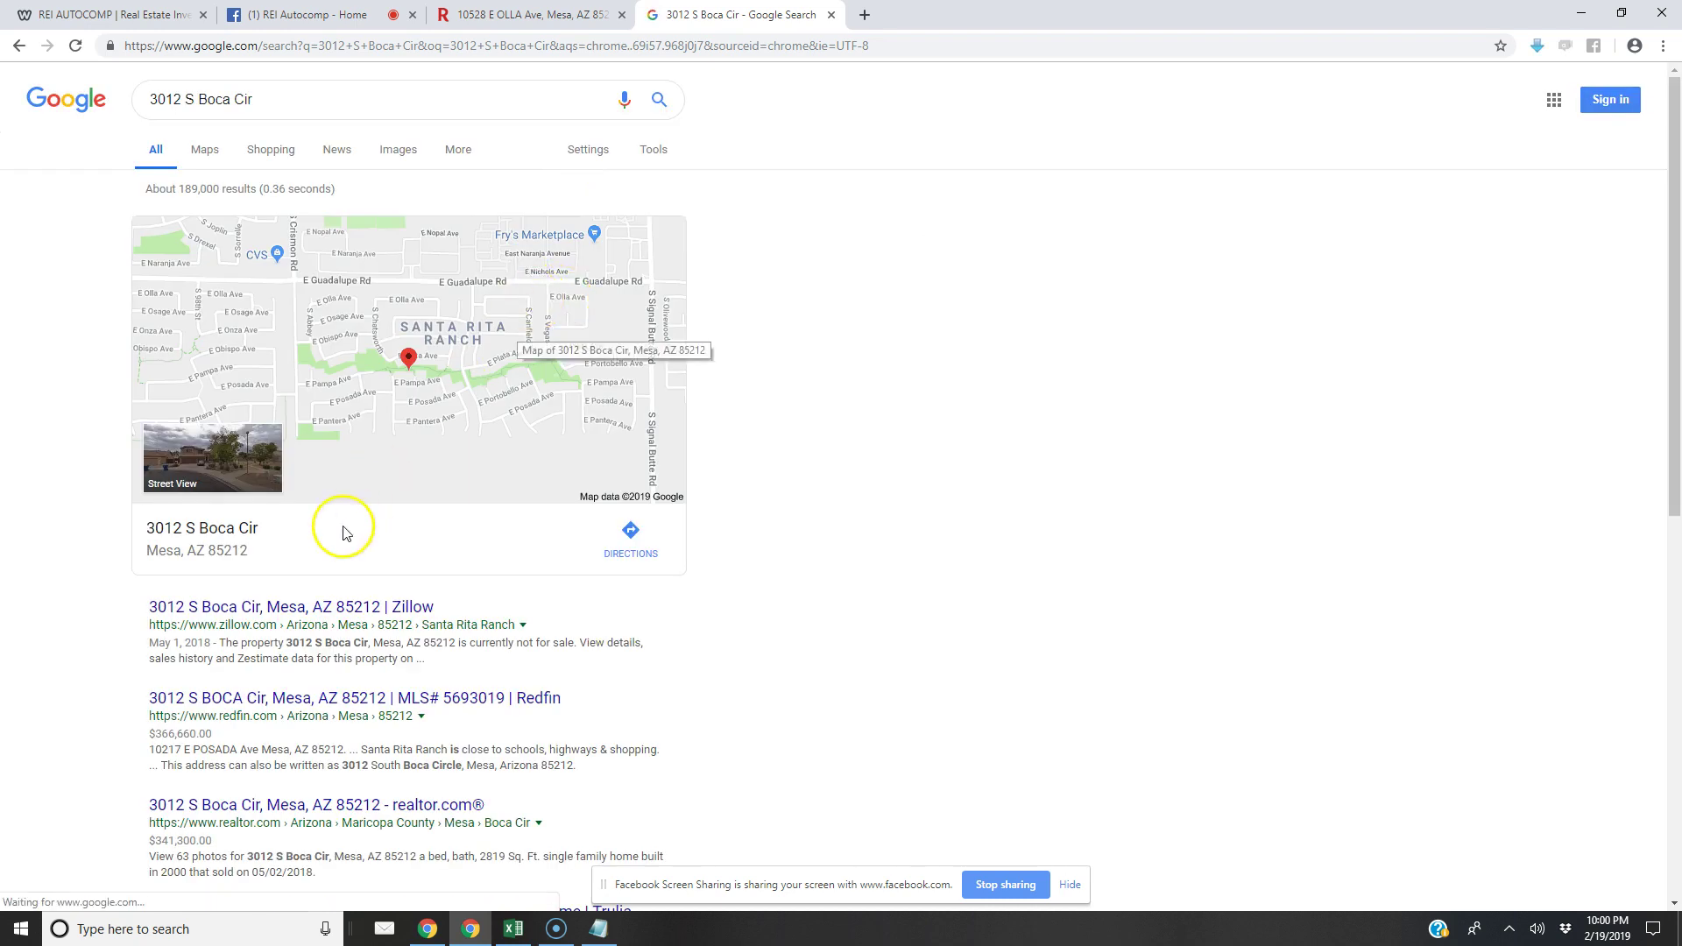
{"action": "left_click", "coordinate": [281, 606]}
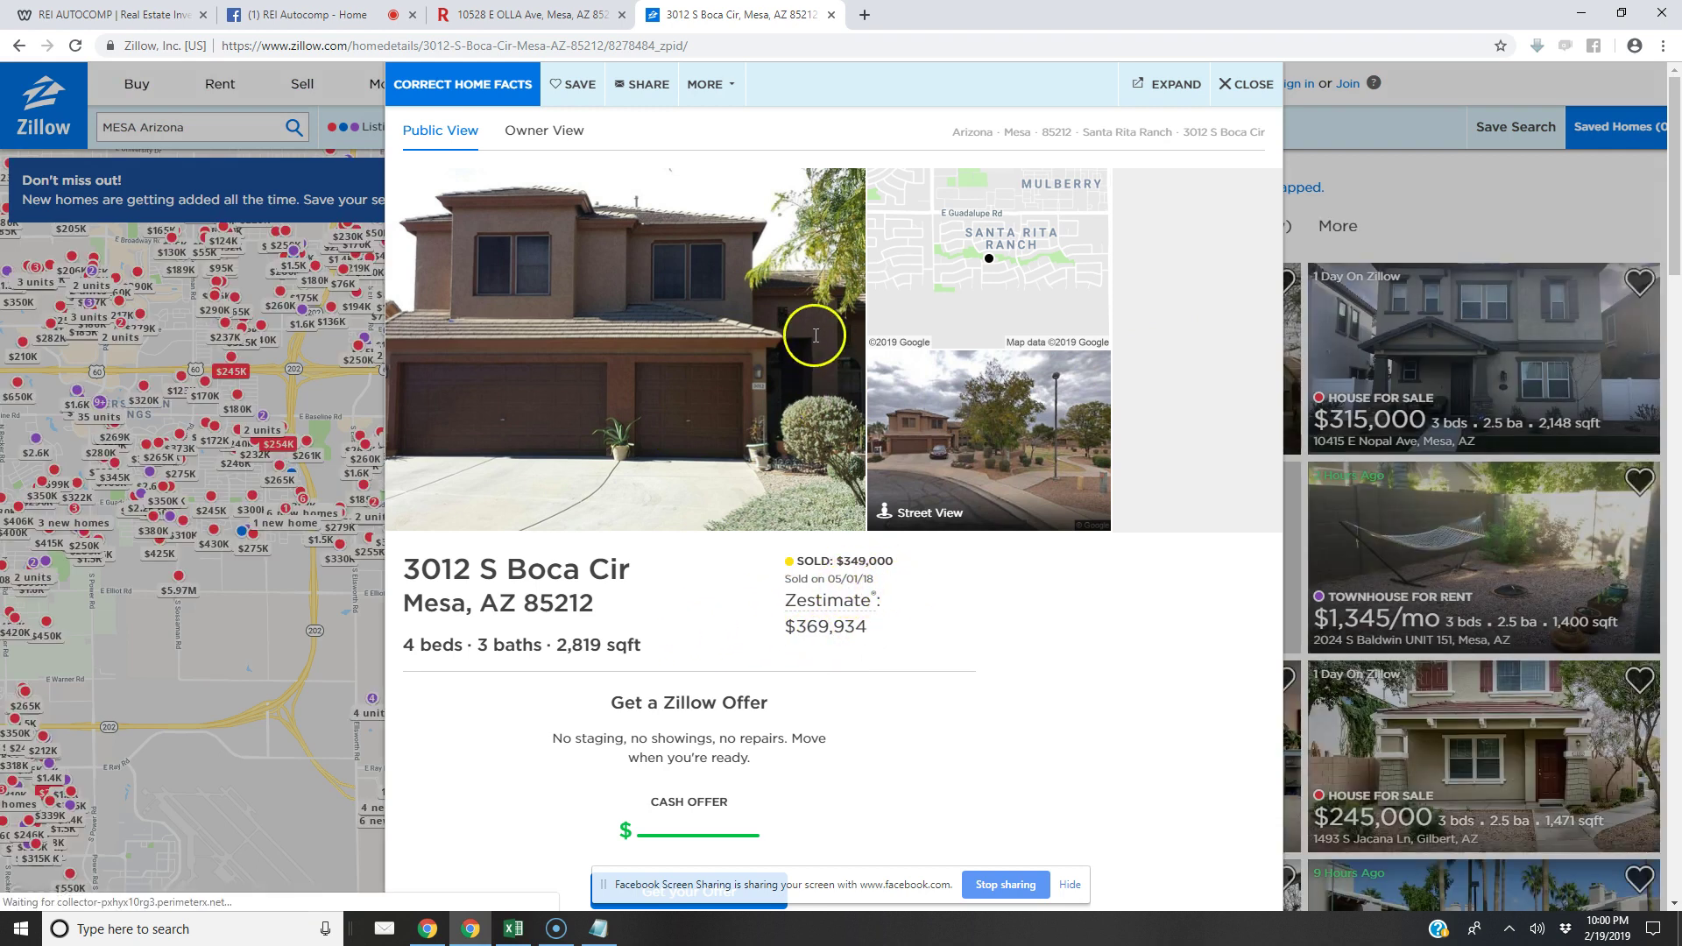
Go back to the results, page through sixteen Boca Cir listing photos, then return to Excel
{"action": "left_click", "coordinate": [18, 45]}
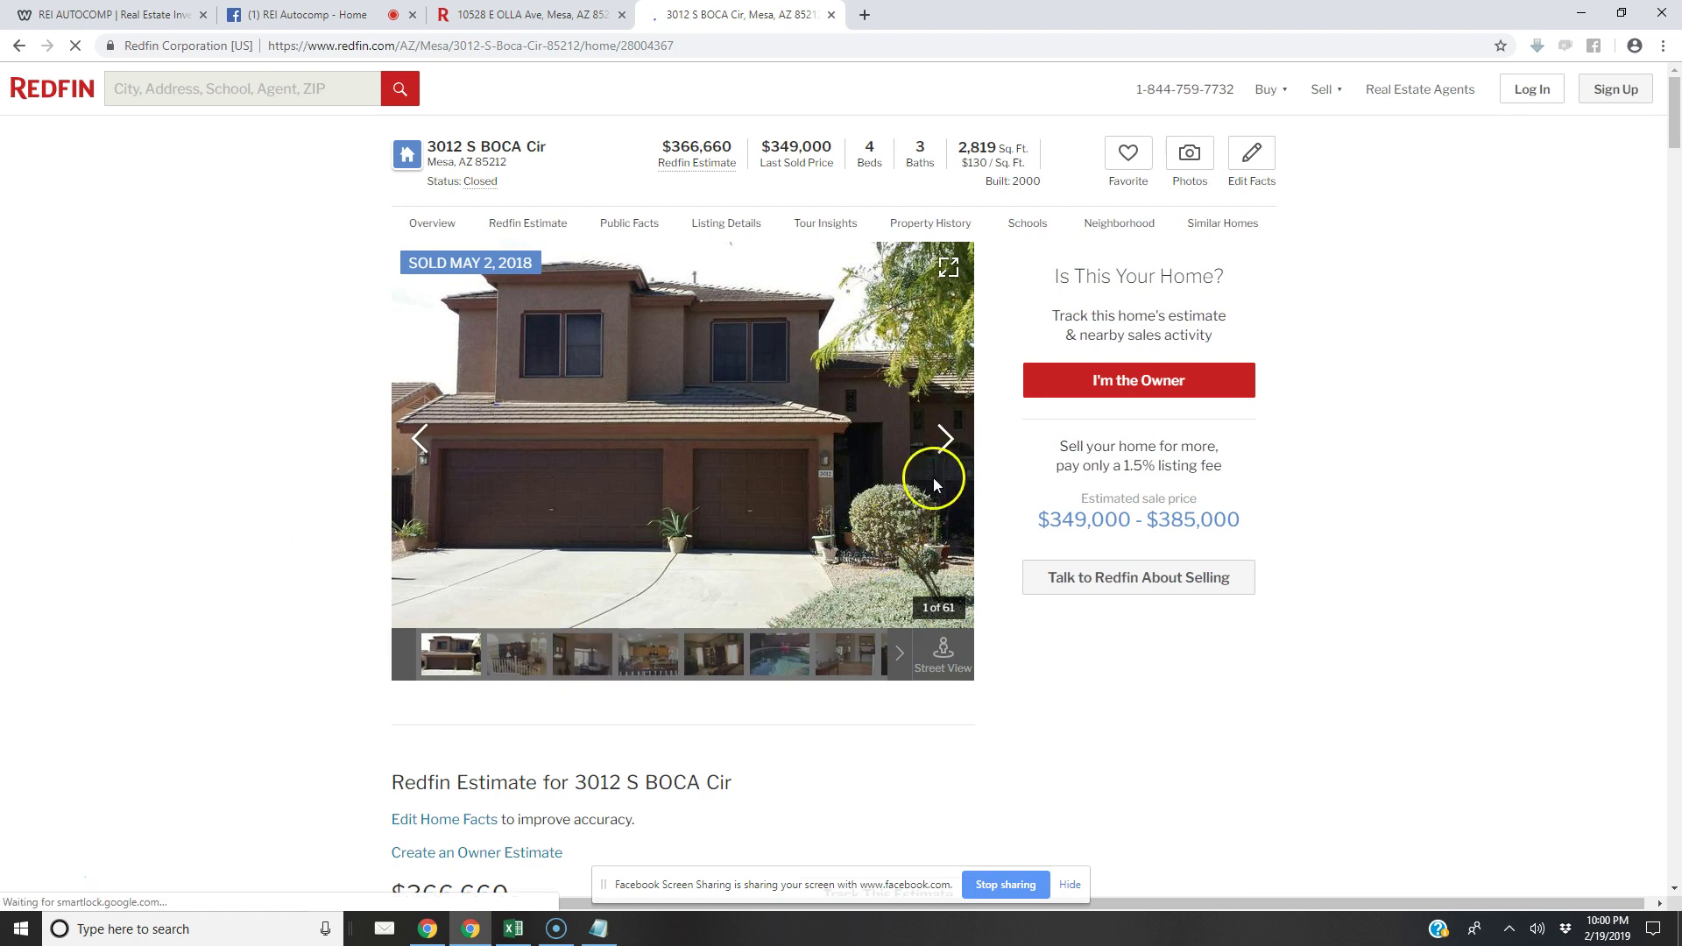
{"action": "left_click", "coordinate": [943, 451]}
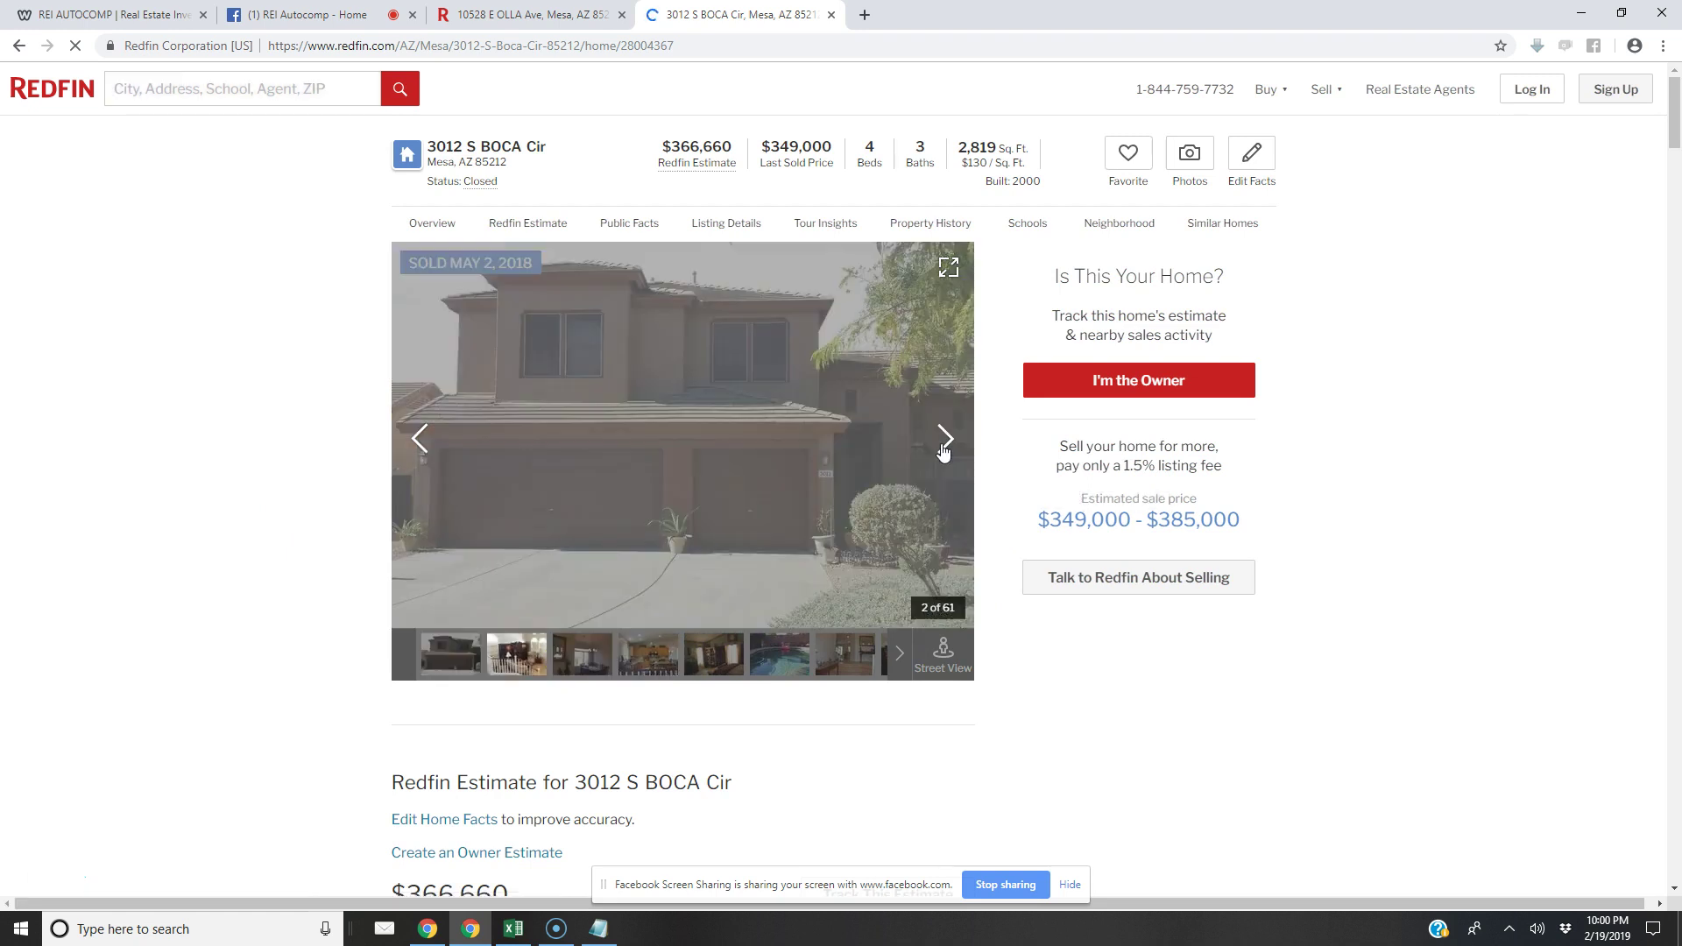
{"action": "left_click", "coordinate": [943, 451]}
{"action": "left_click", "coordinate": [943, 451]}
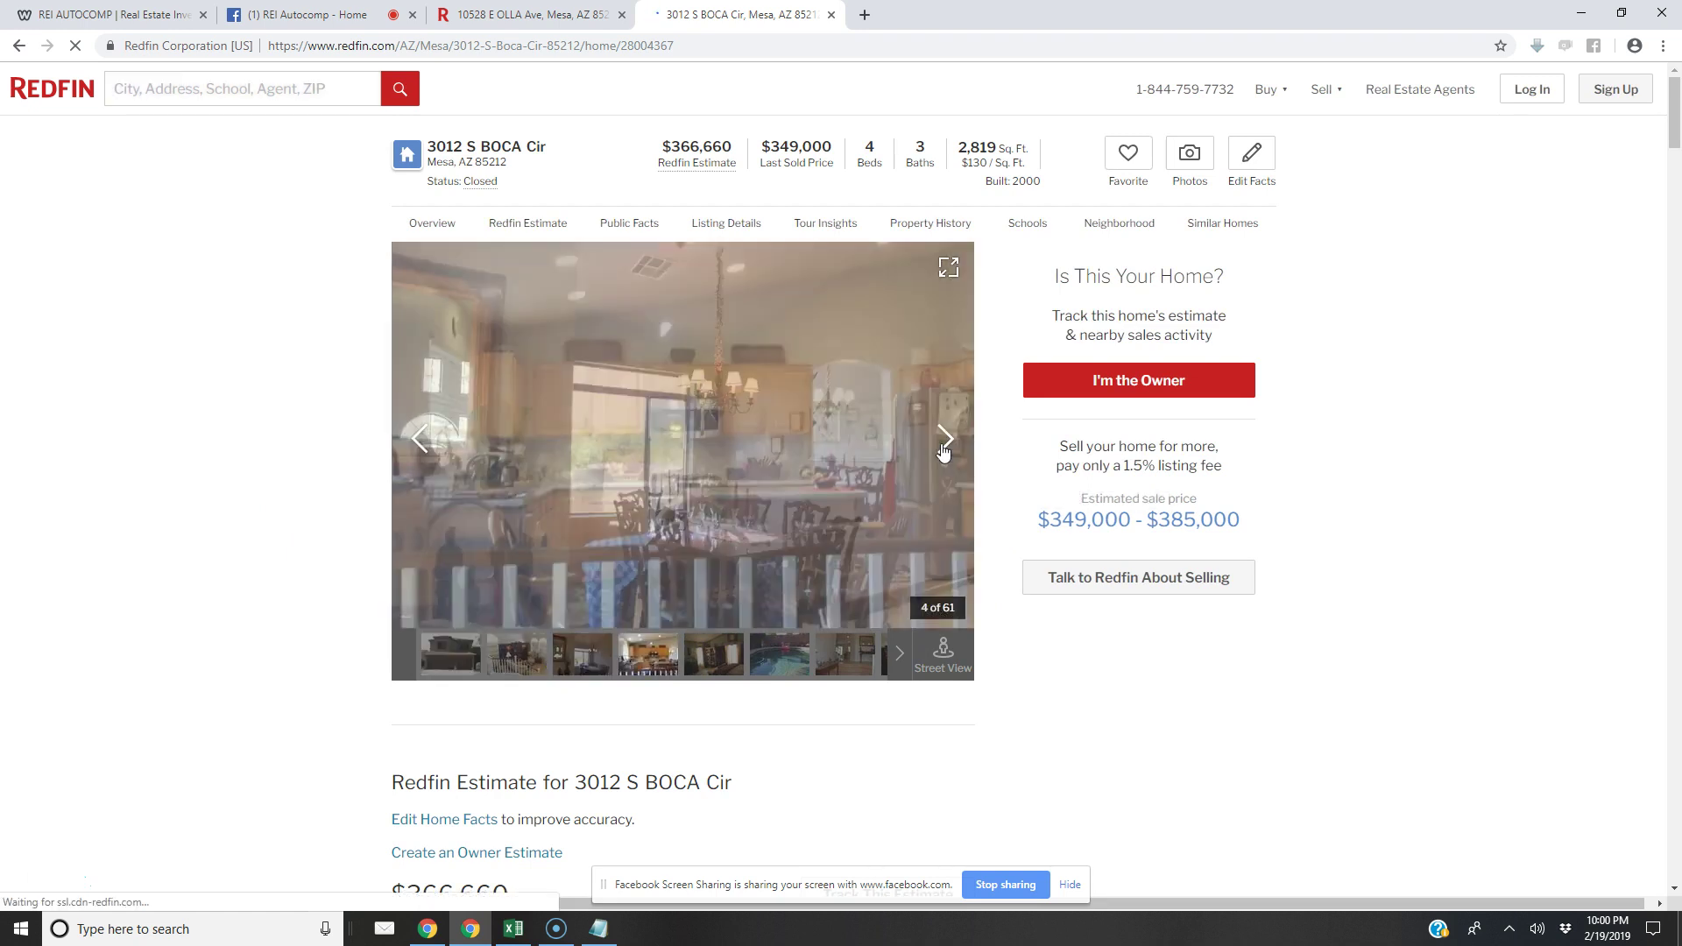
{"action": "left_click", "coordinate": [944, 451]}
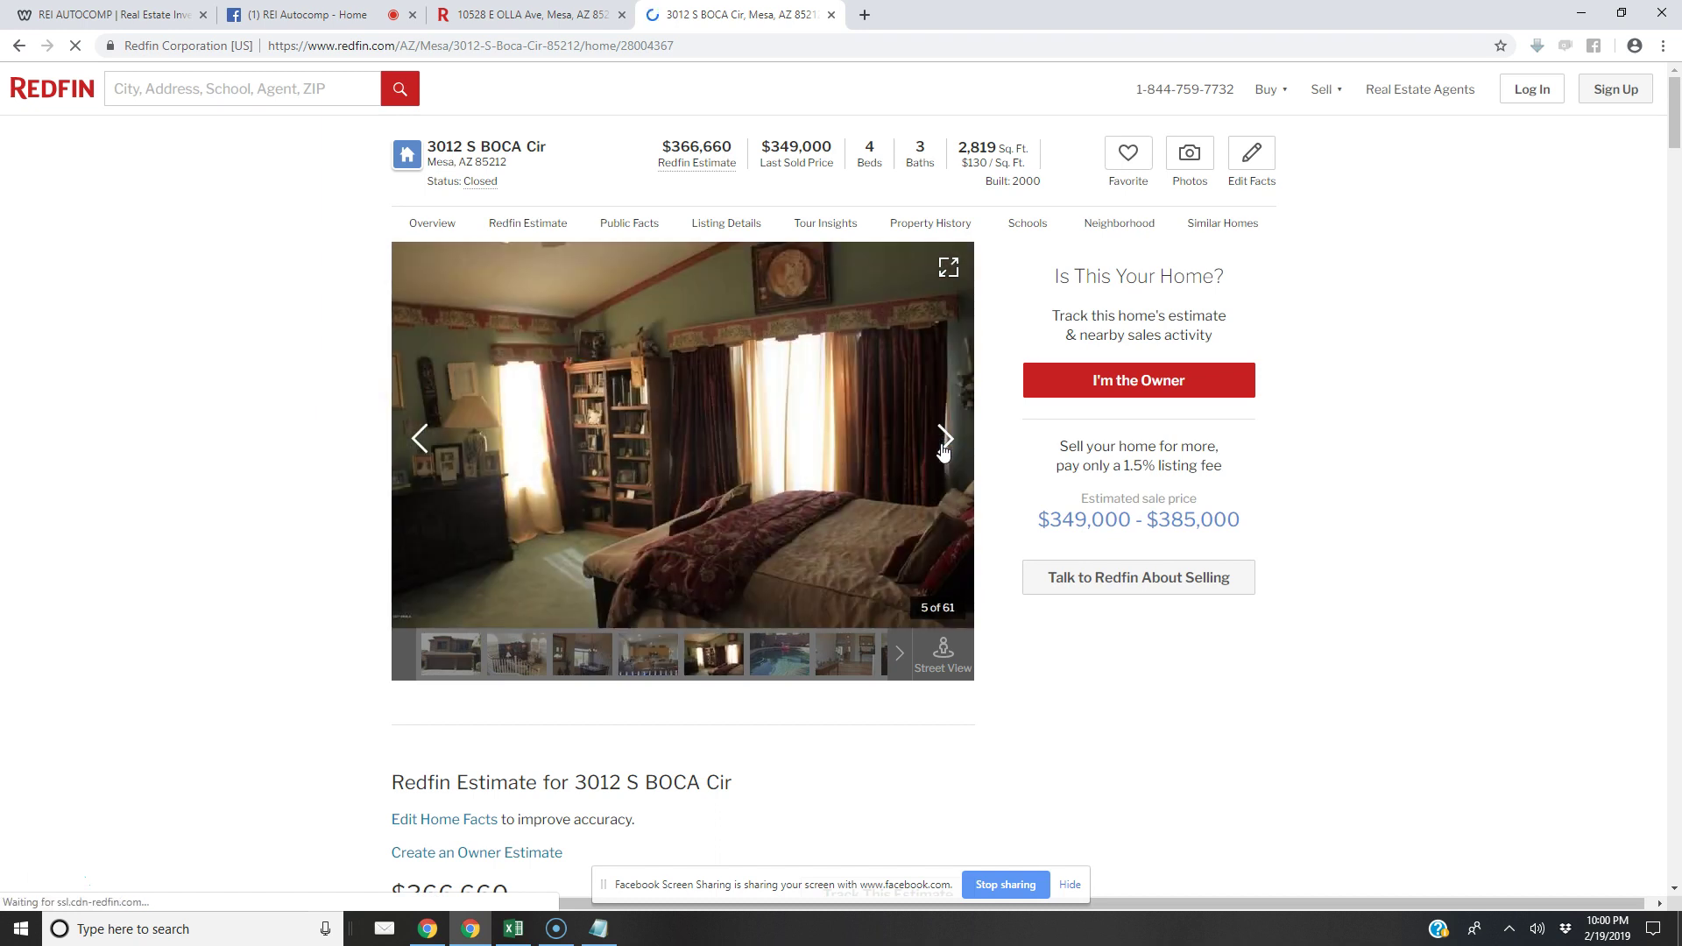
{"action": "left_click", "coordinate": [944, 451]}
{"action": "left_click", "coordinate": [943, 451]}
{"action": "left_click", "coordinate": [944, 451]}
{"action": "left_click", "coordinate": [943, 451]}
{"action": "left_click", "coordinate": [943, 451]}
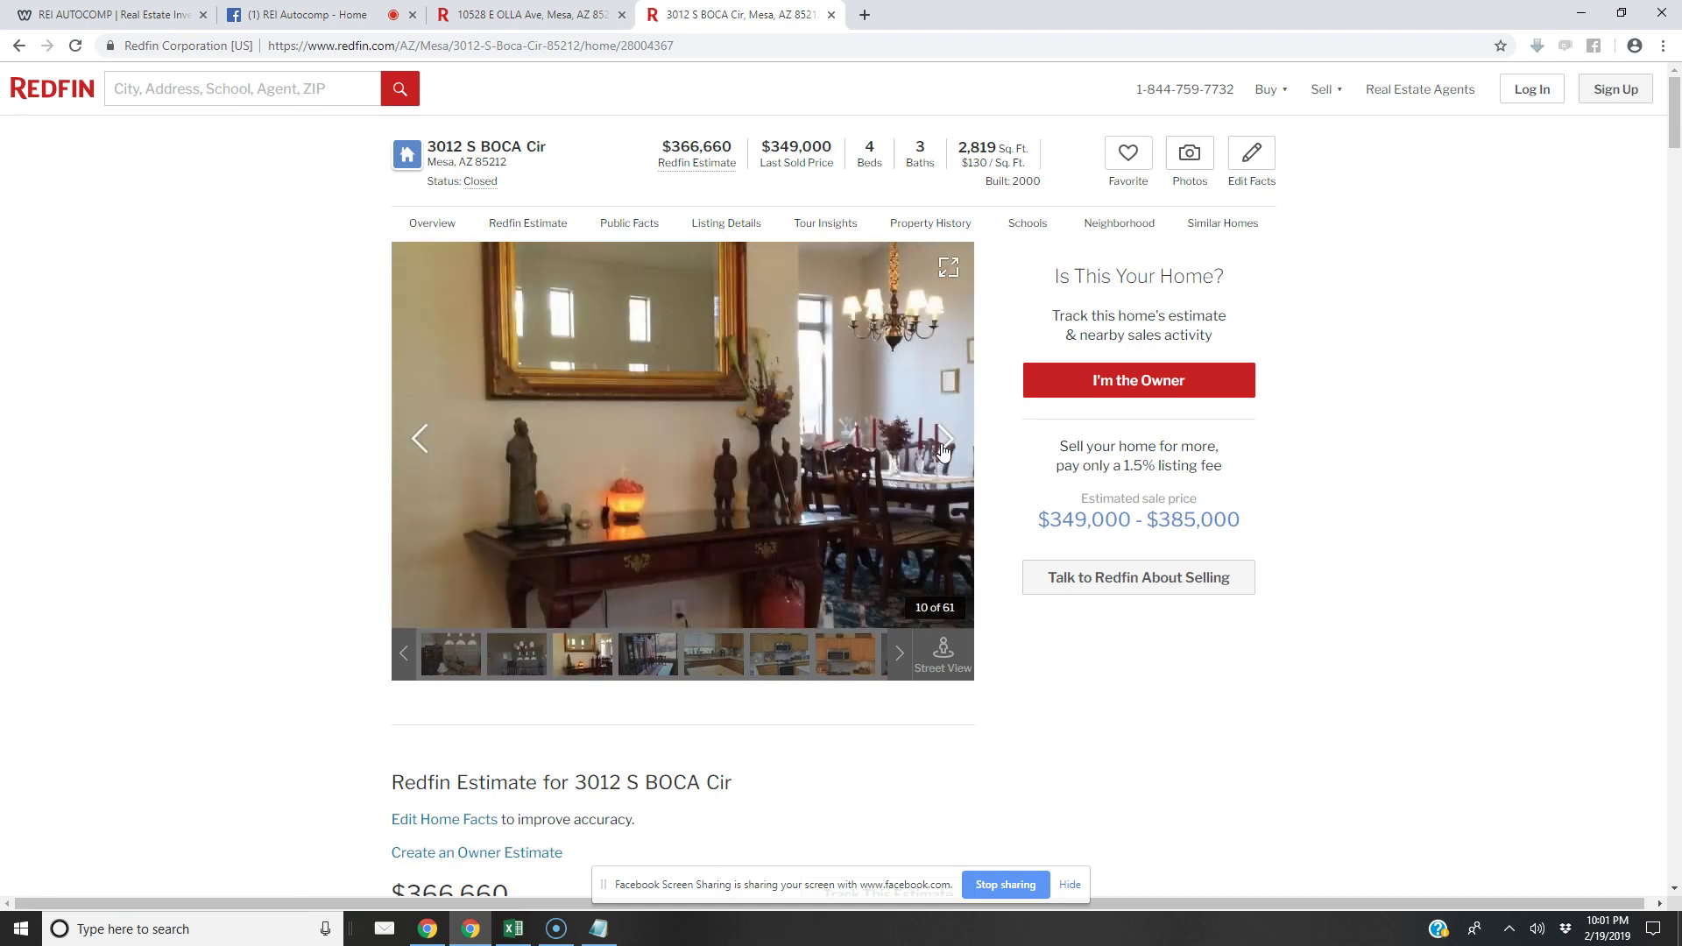
{"action": "left_click", "coordinate": [943, 451]}
{"action": "left_click", "coordinate": [943, 451]}
{"action": "left_click", "coordinate": [944, 451]}
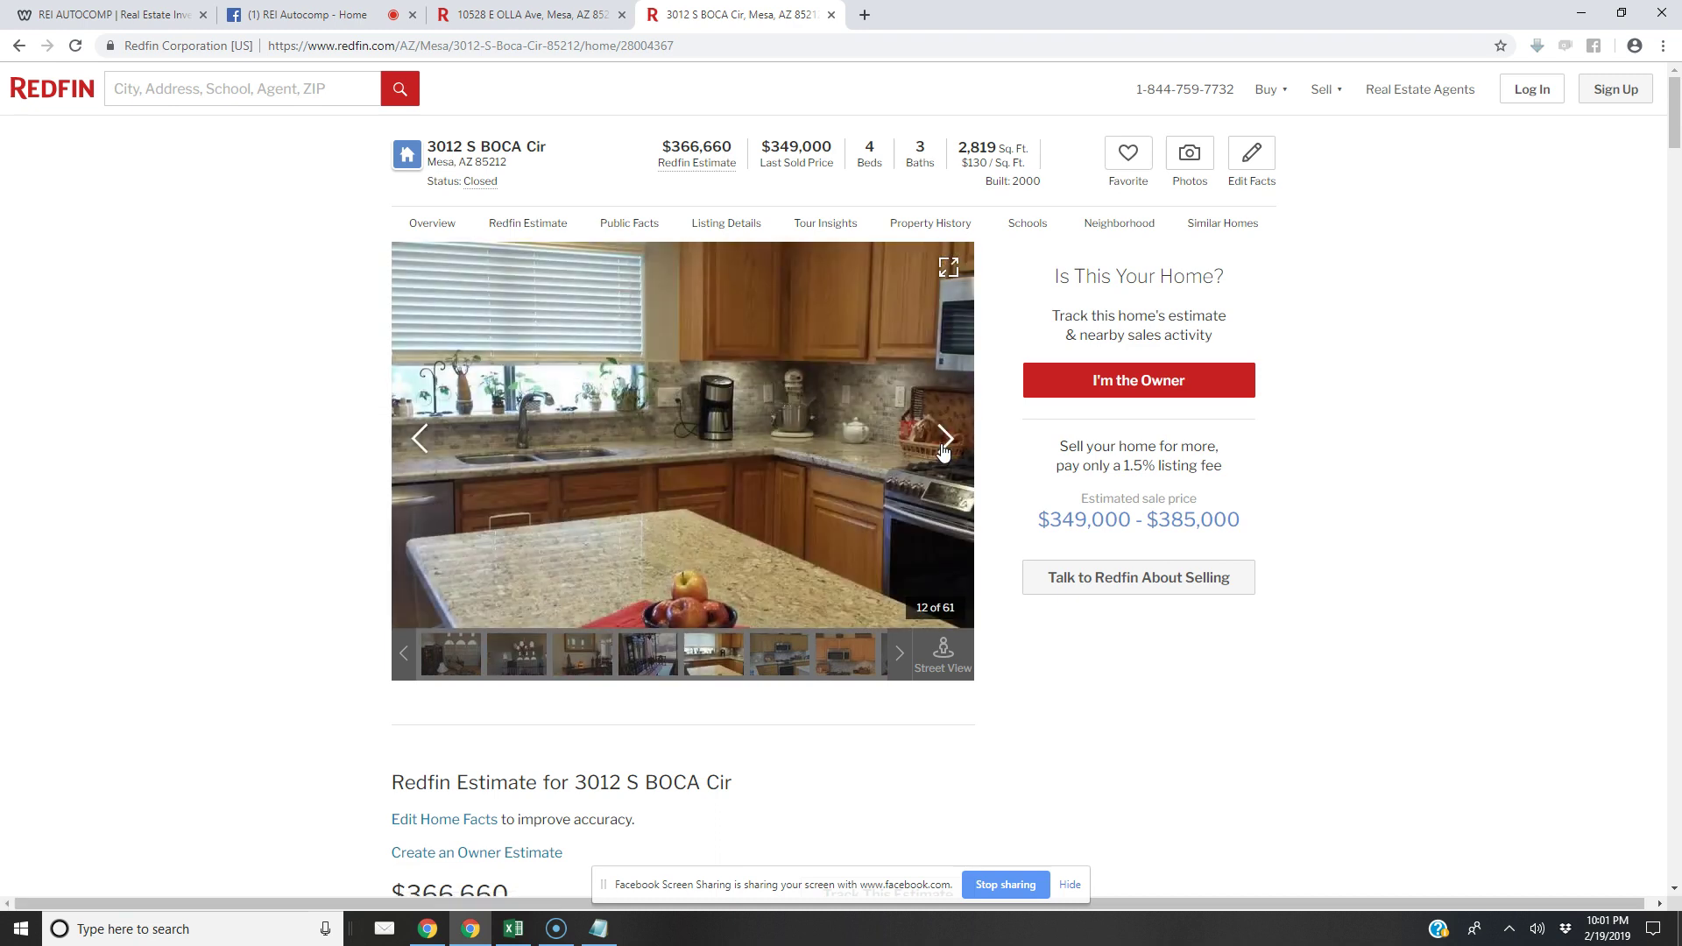
{"action": "left_click", "coordinate": [943, 451]}
{"action": "left_click", "coordinate": [943, 451]}
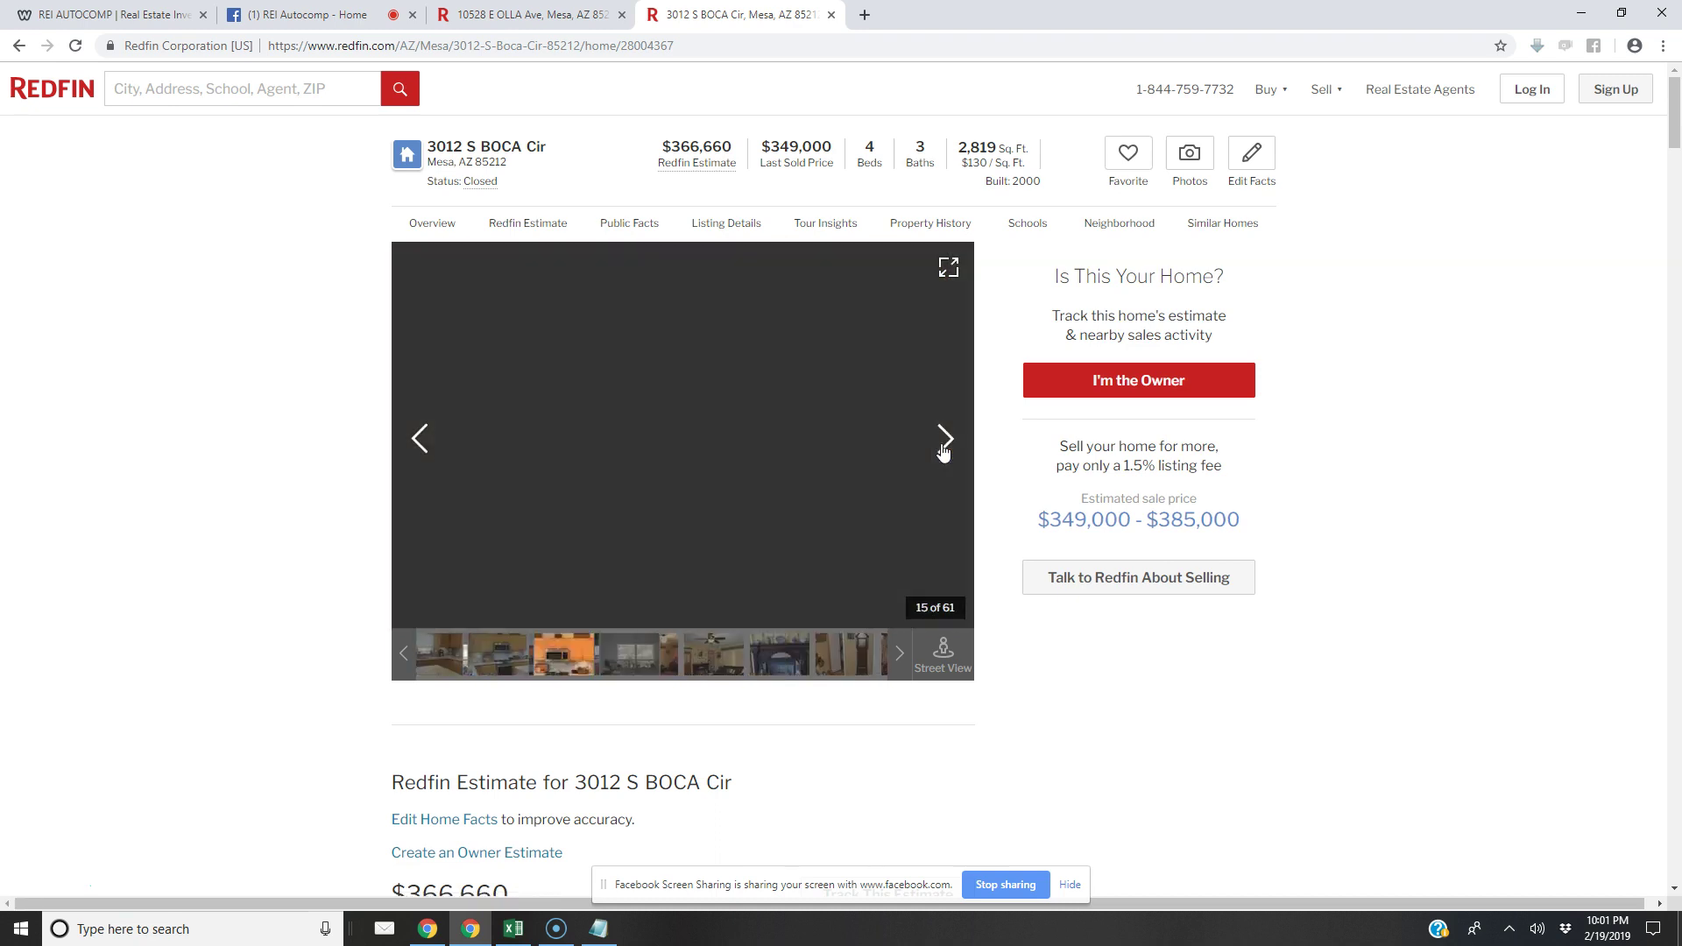
{"action": "left_click", "coordinate": [944, 451]}
{"action": "left_click", "coordinate": [943, 451]}
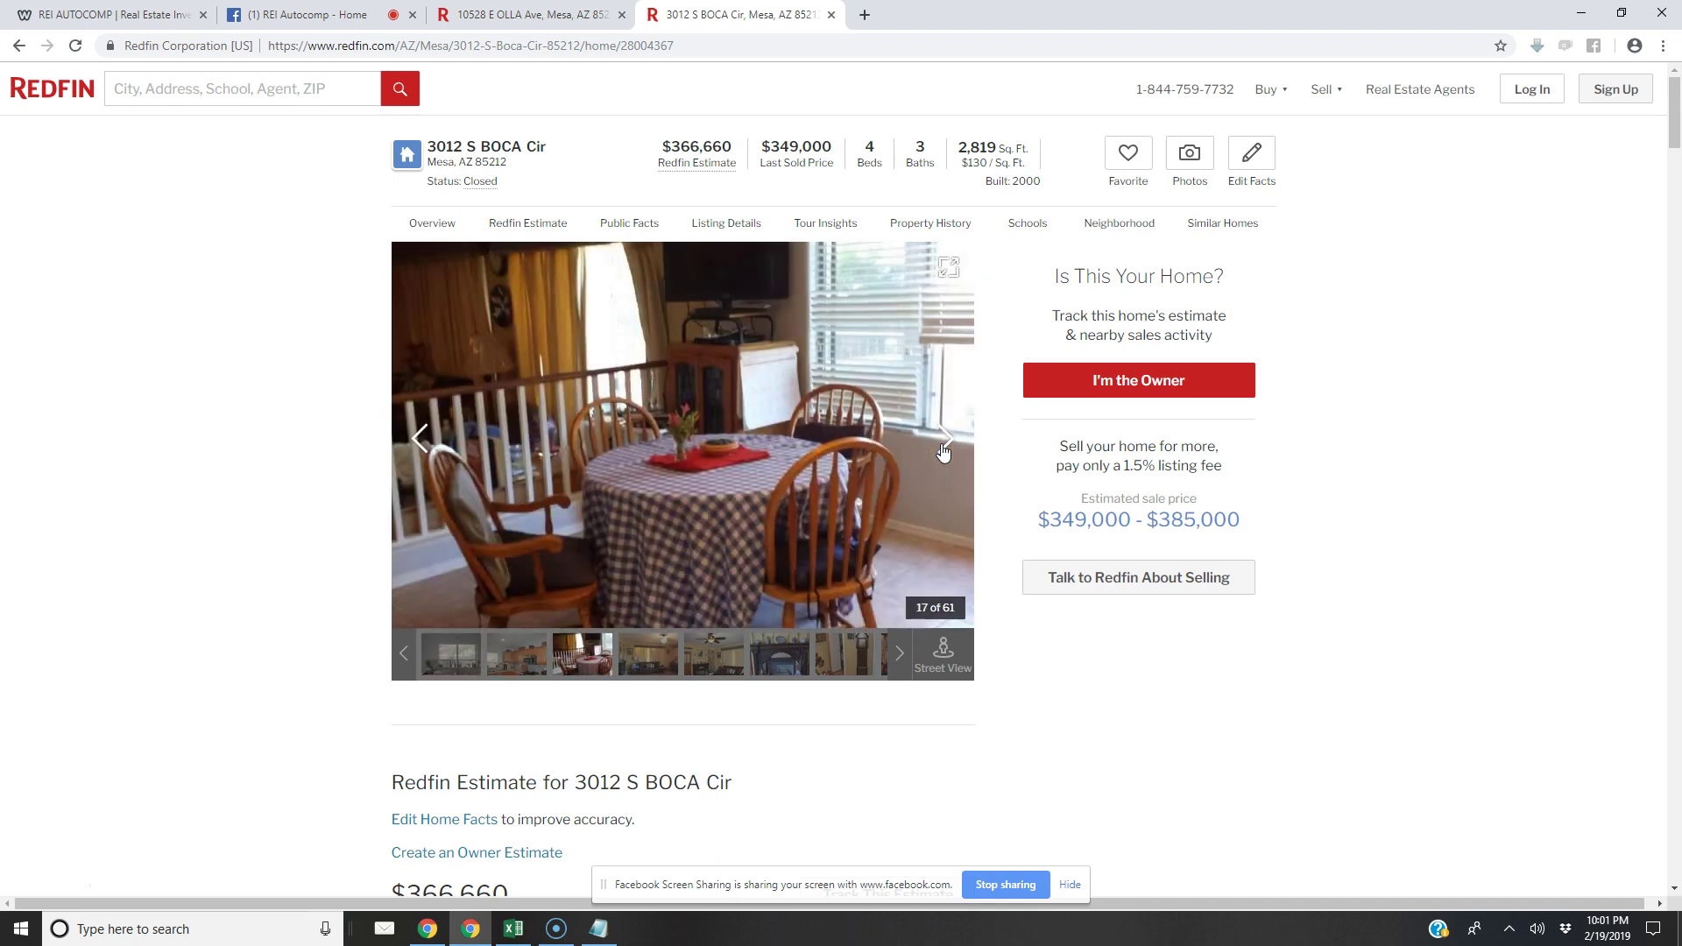
{"action": "left_click", "coordinate": [513, 928]}
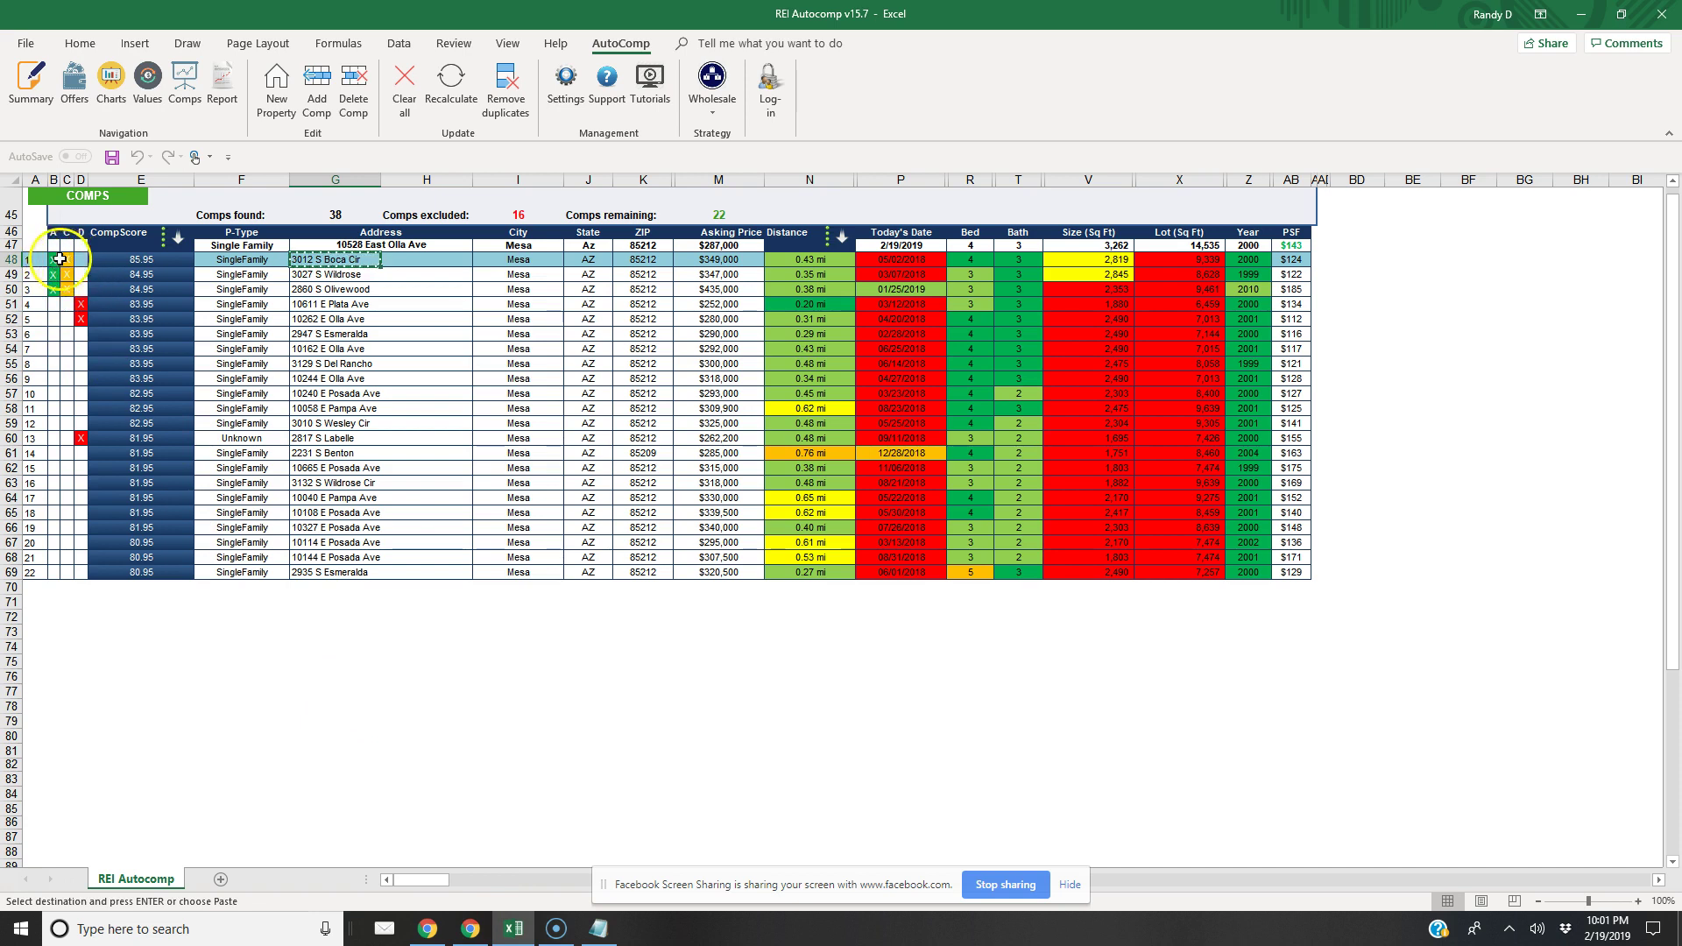
{"action": "left_click", "coordinate": [55, 258]}
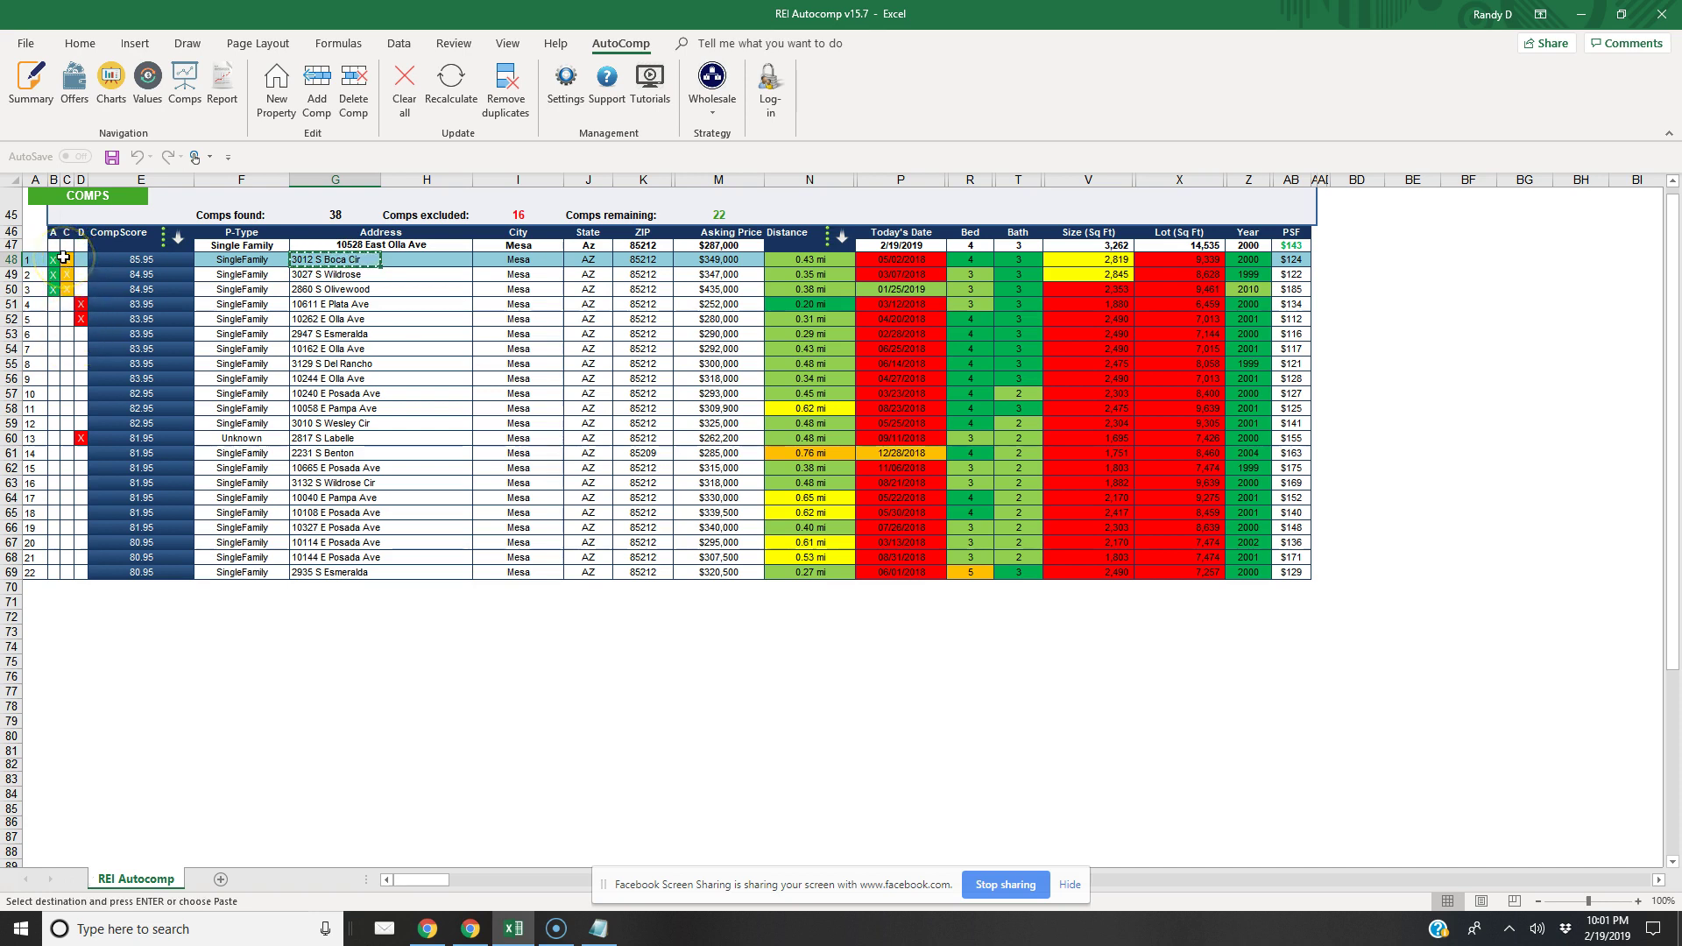
{"action": "left_click", "coordinate": [69, 276]}
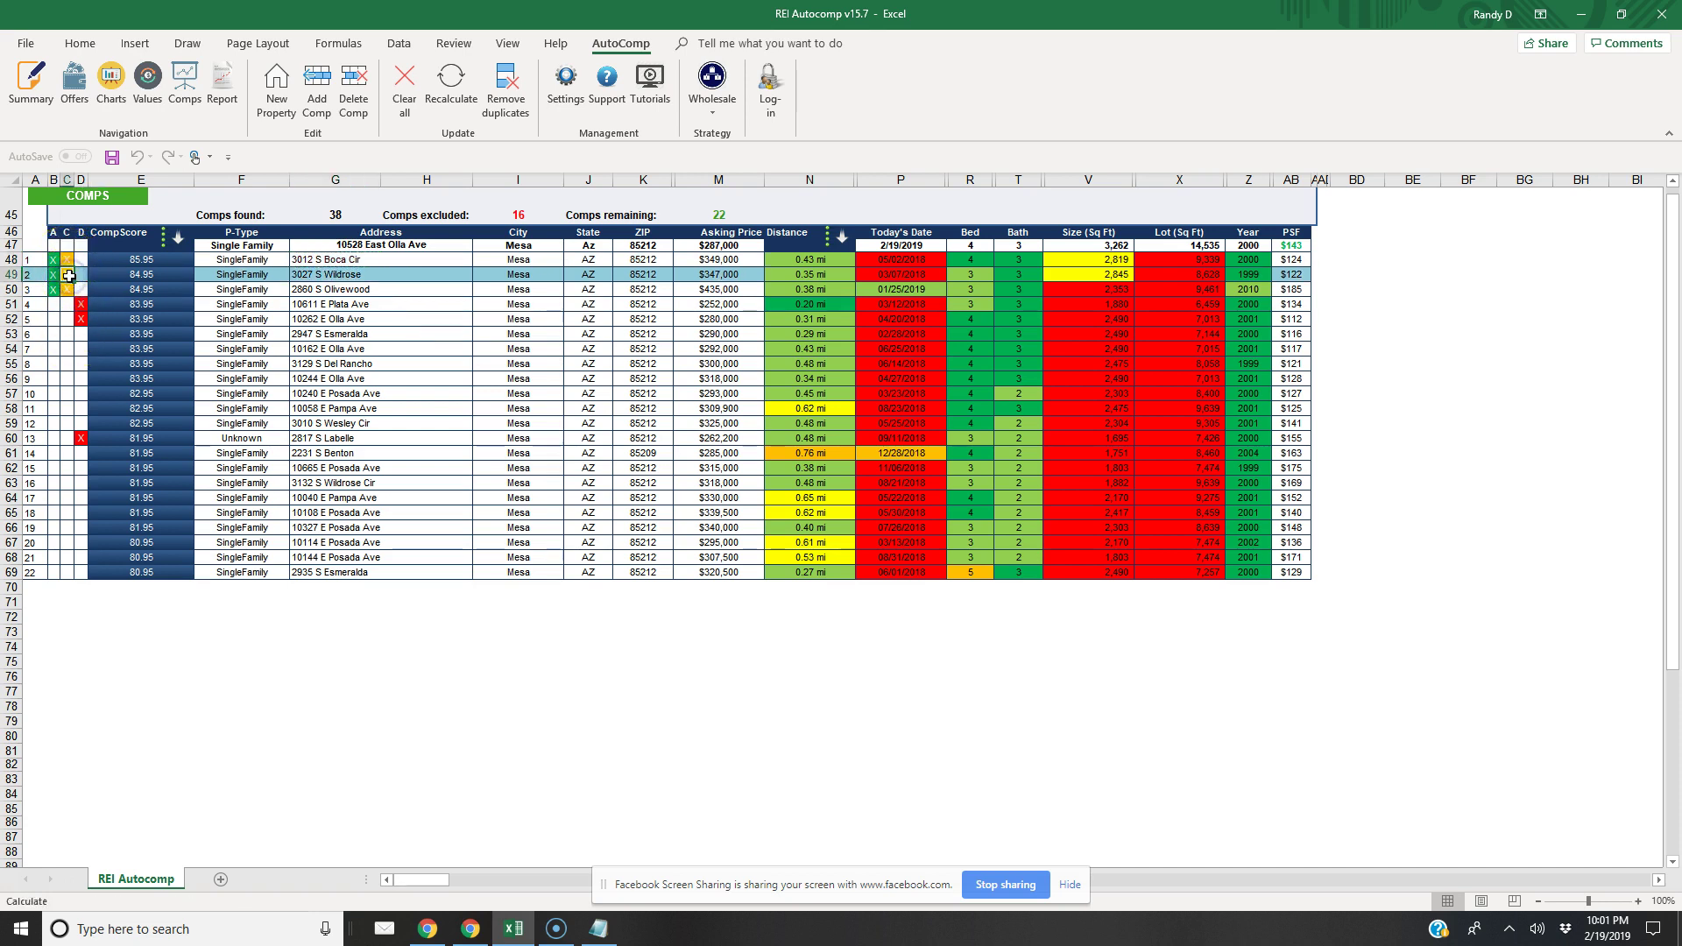
{"action": "left_click", "coordinate": [321, 275]}
{"action": "right_click", "coordinate": [321, 276]}
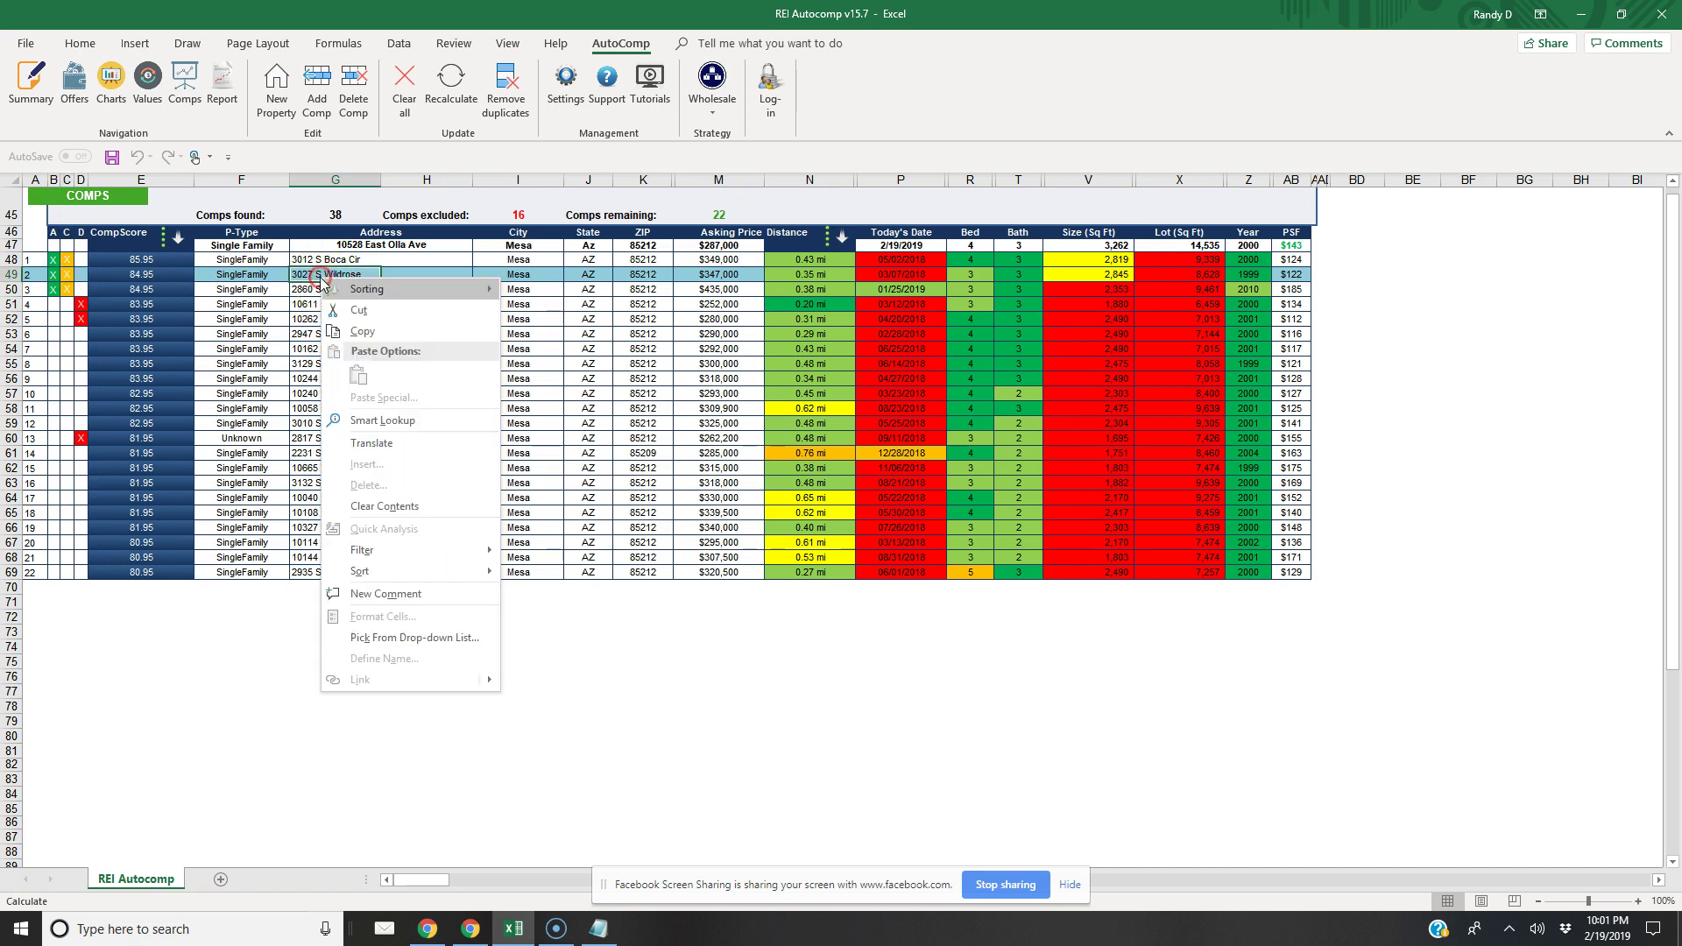
{"action": "left_click", "coordinate": [355, 331]}
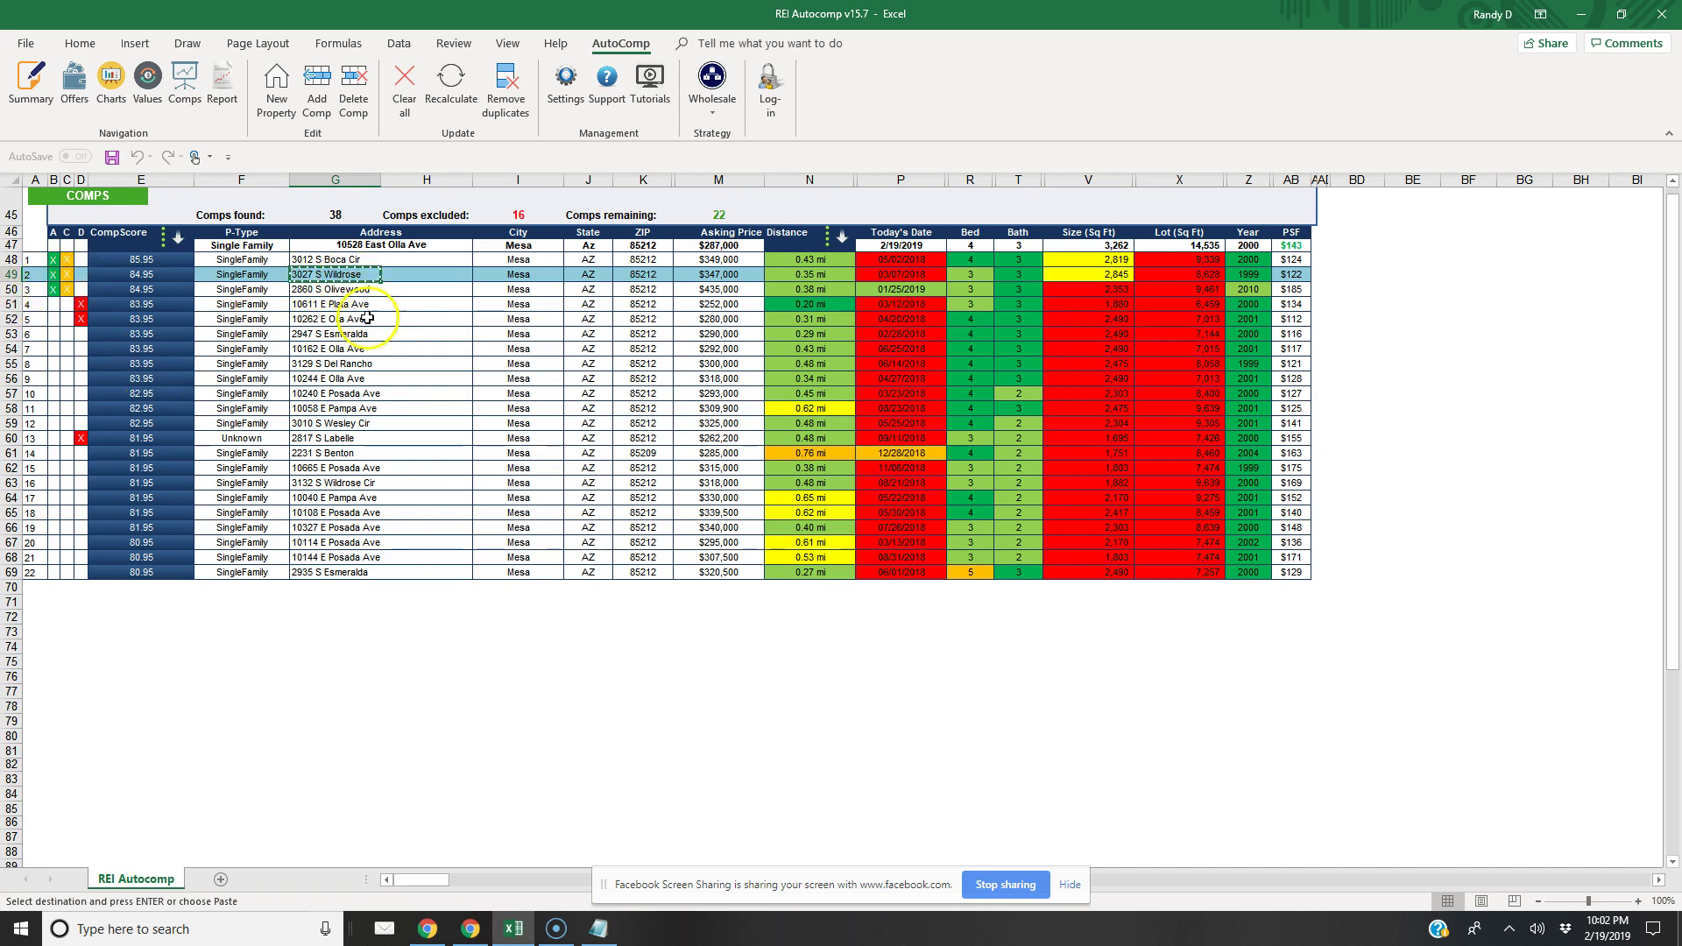
{"action": "left_click", "coordinate": [471, 928]}
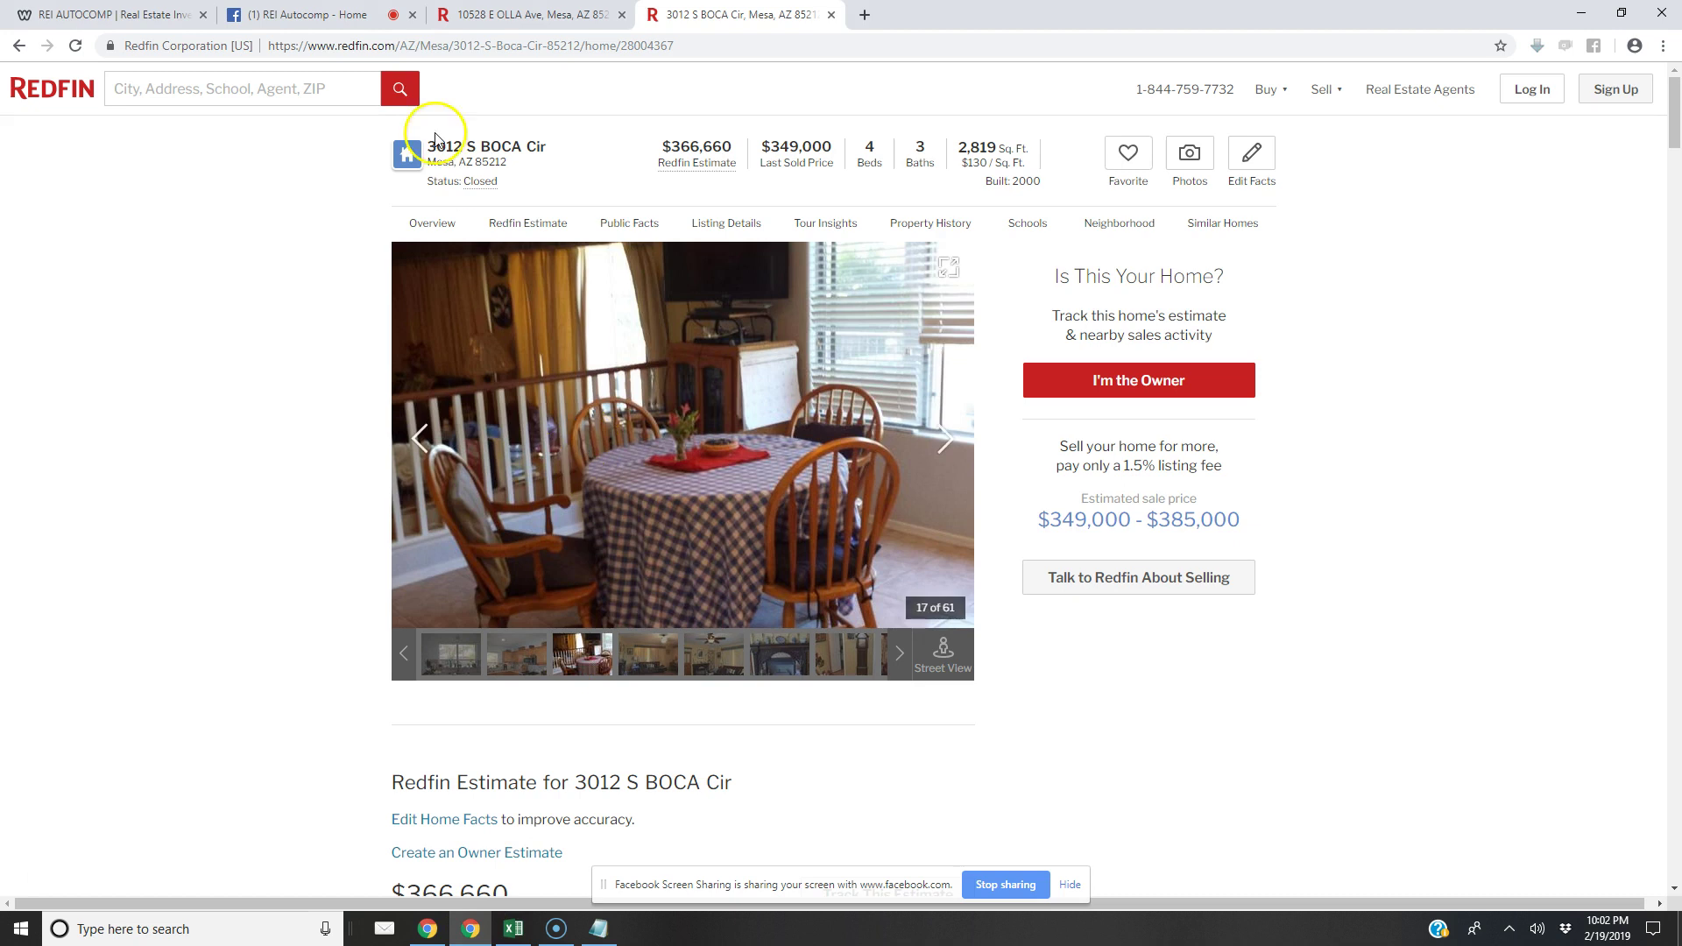
{"action": "left_click", "coordinate": [436, 52]}
{"action": "key", "text": "ctrl+v"}
{"action": "key", "text": "Return"}
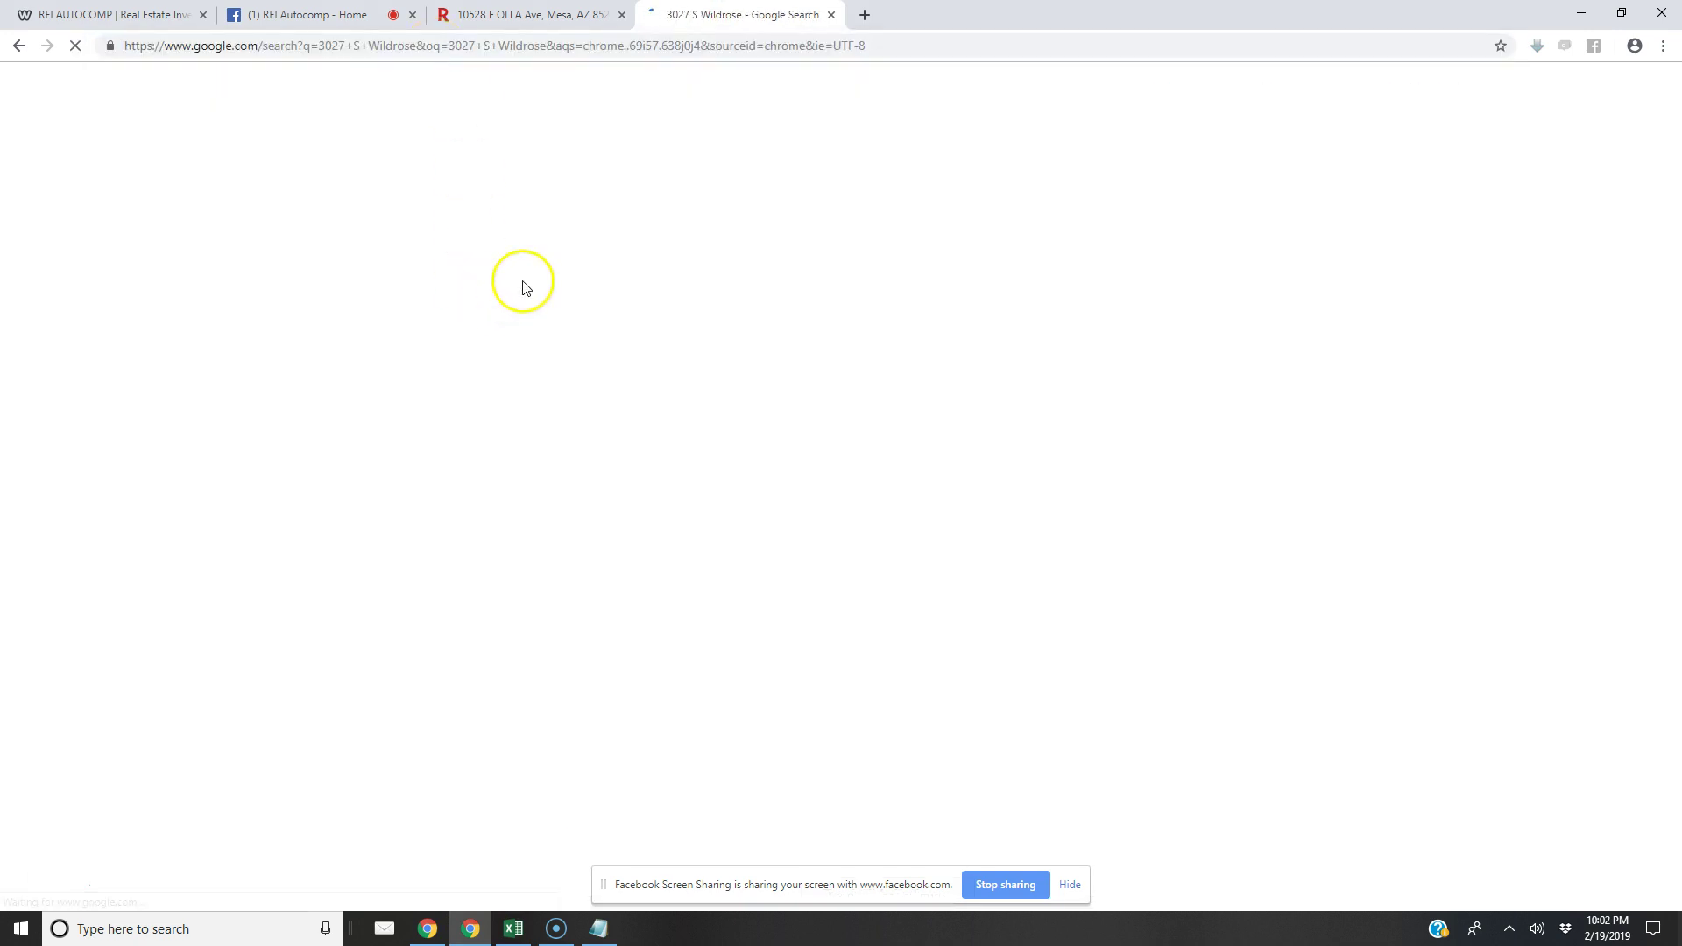
{"action": "left_click", "coordinate": [204, 226]}
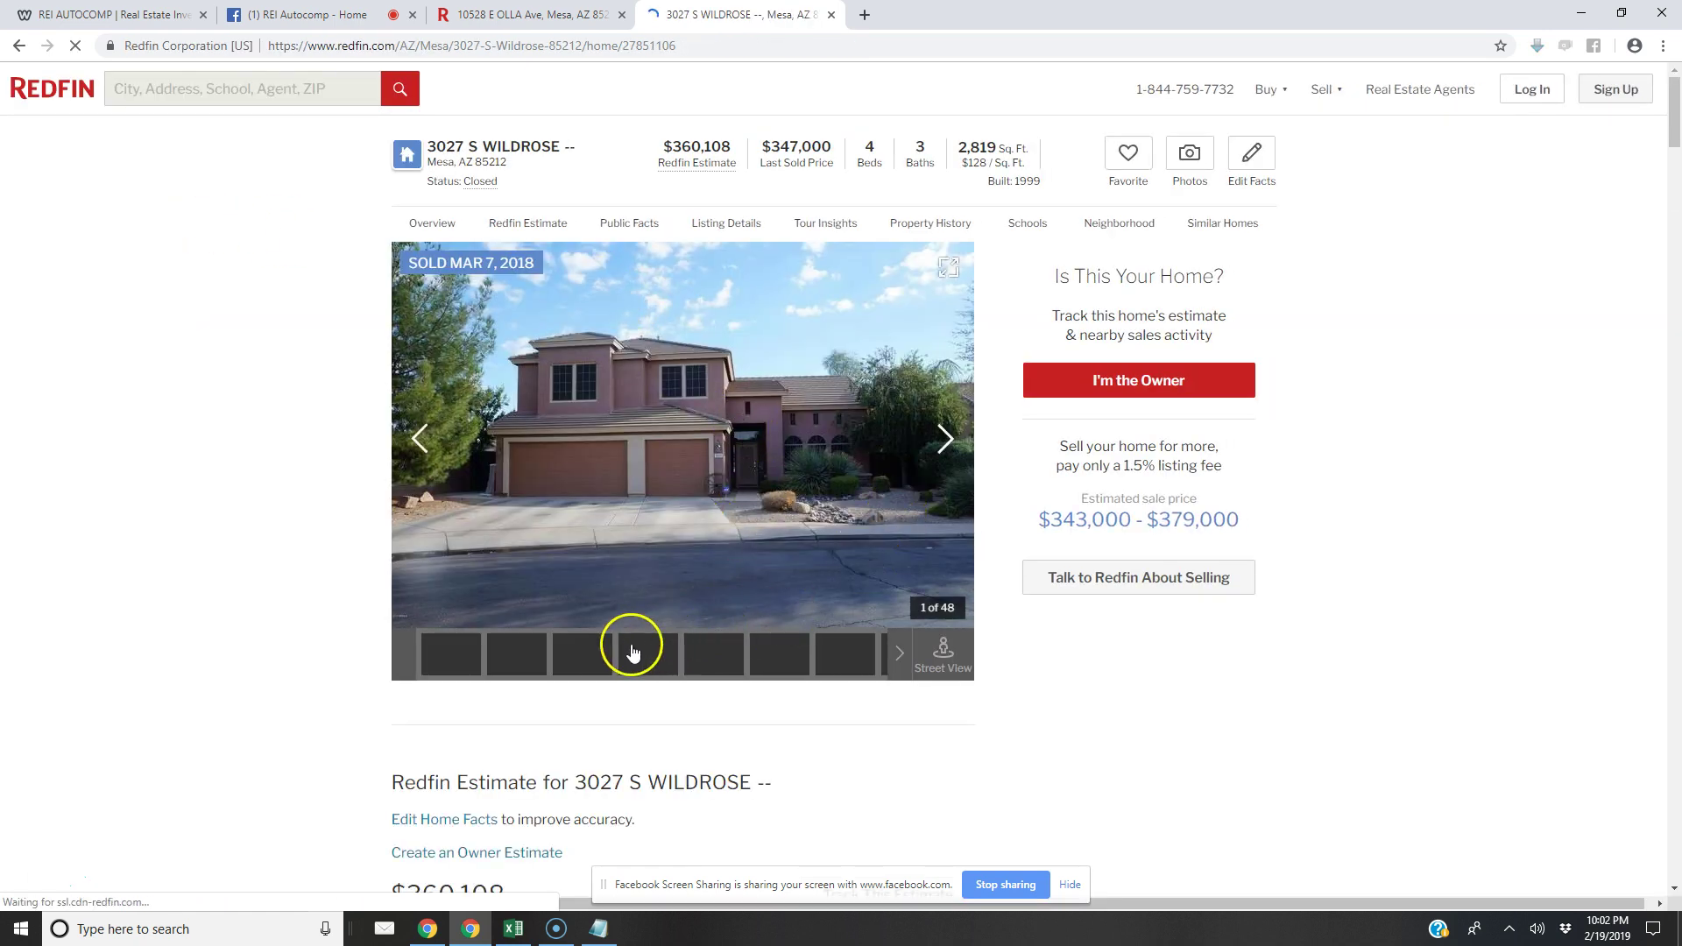
Page through the Wildrose kitchen, living room, bedroom, bathroom and pool photos, then return to Excel
{"action": "left_click", "coordinate": [941, 438]}
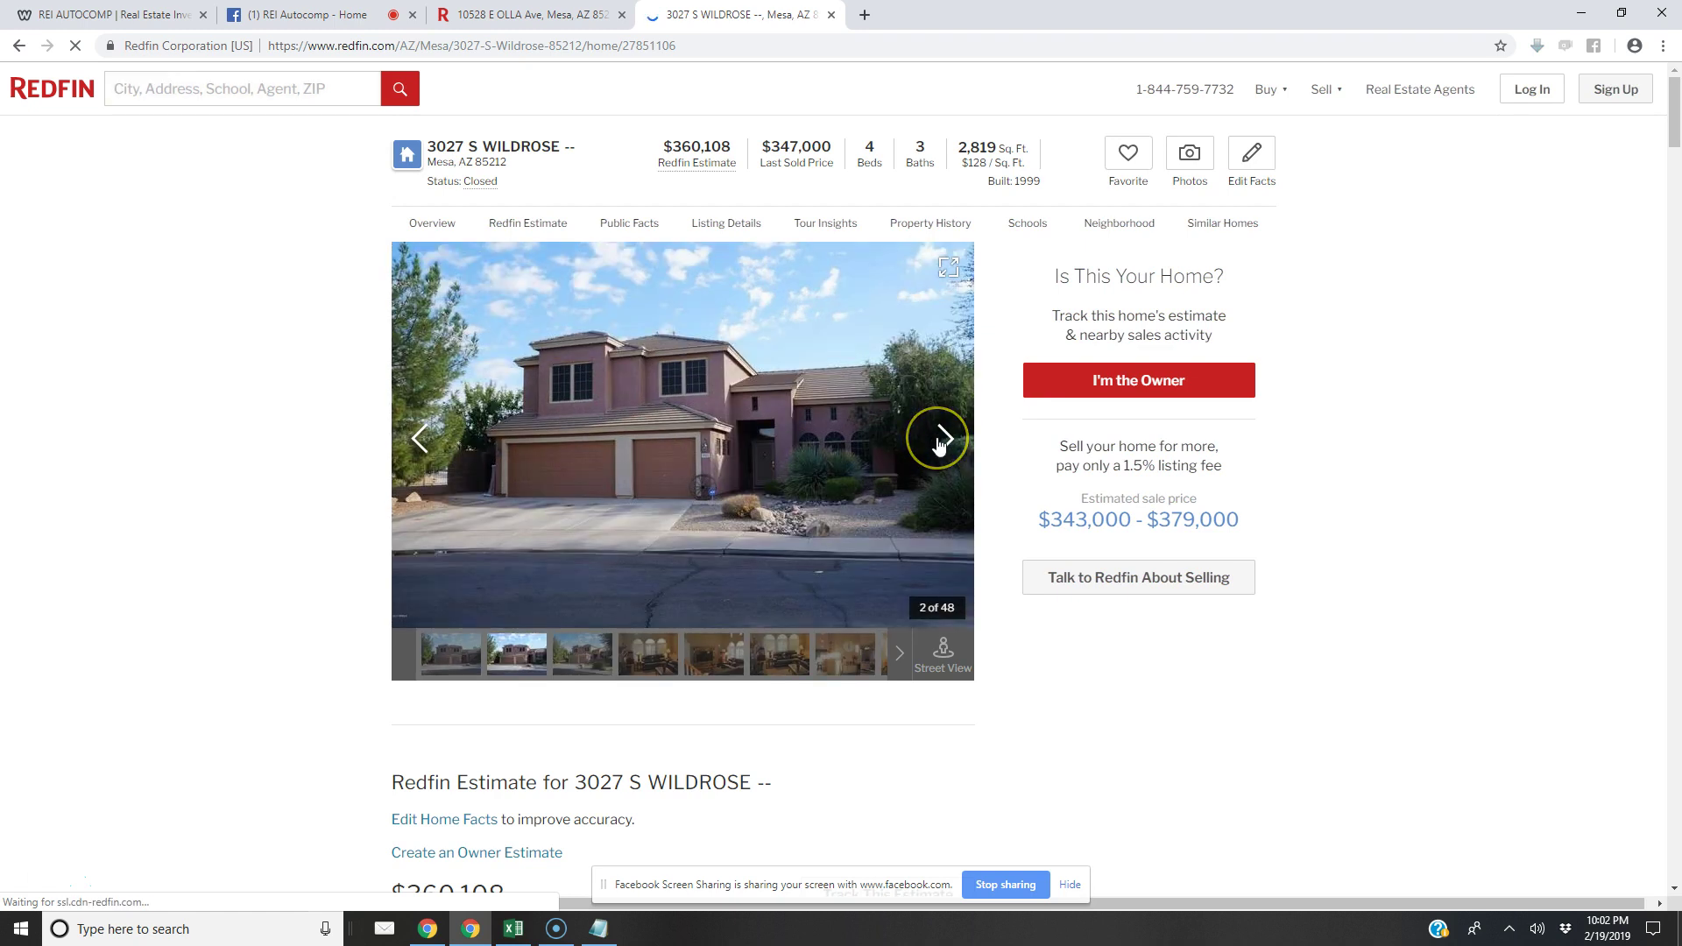
{"action": "left_click", "coordinate": [941, 441]}
{"action": "left_click", "coordinate": [942, 441]}
{"action": "left_click", "coordinate": [943, 441]}
{"action": "left_click", "coordinate": [943, 443]}
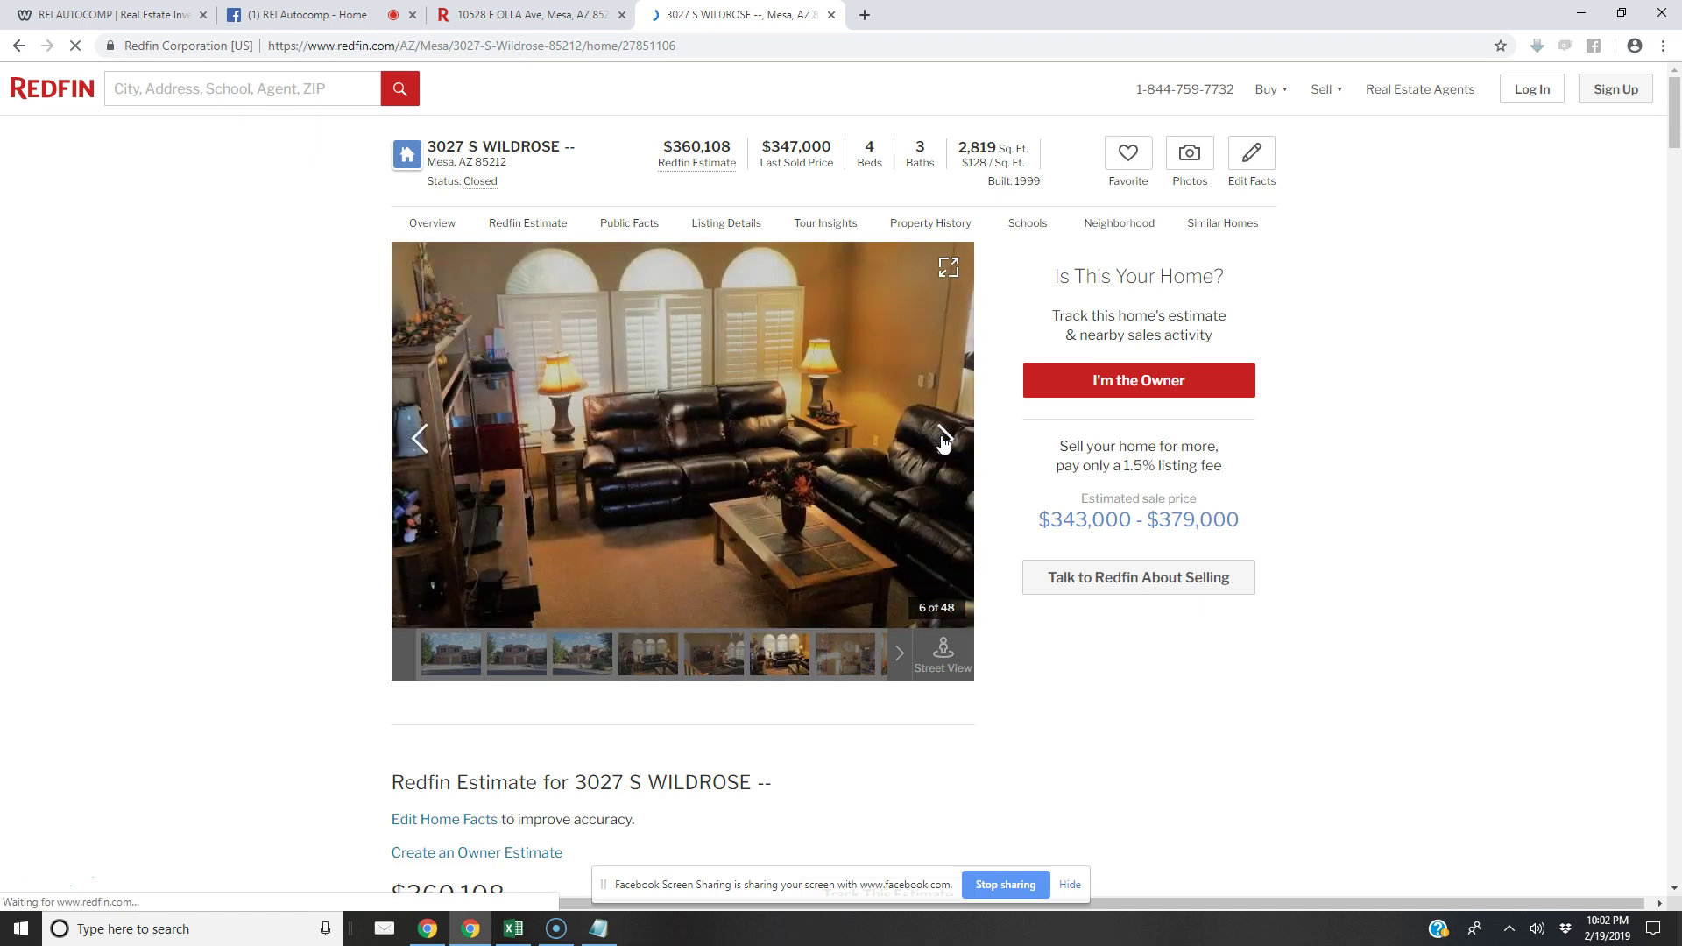
{"action": "left_click", "coordinate": [943, 441]}
{"action": "left_click", "coordinate": [942, 440]}
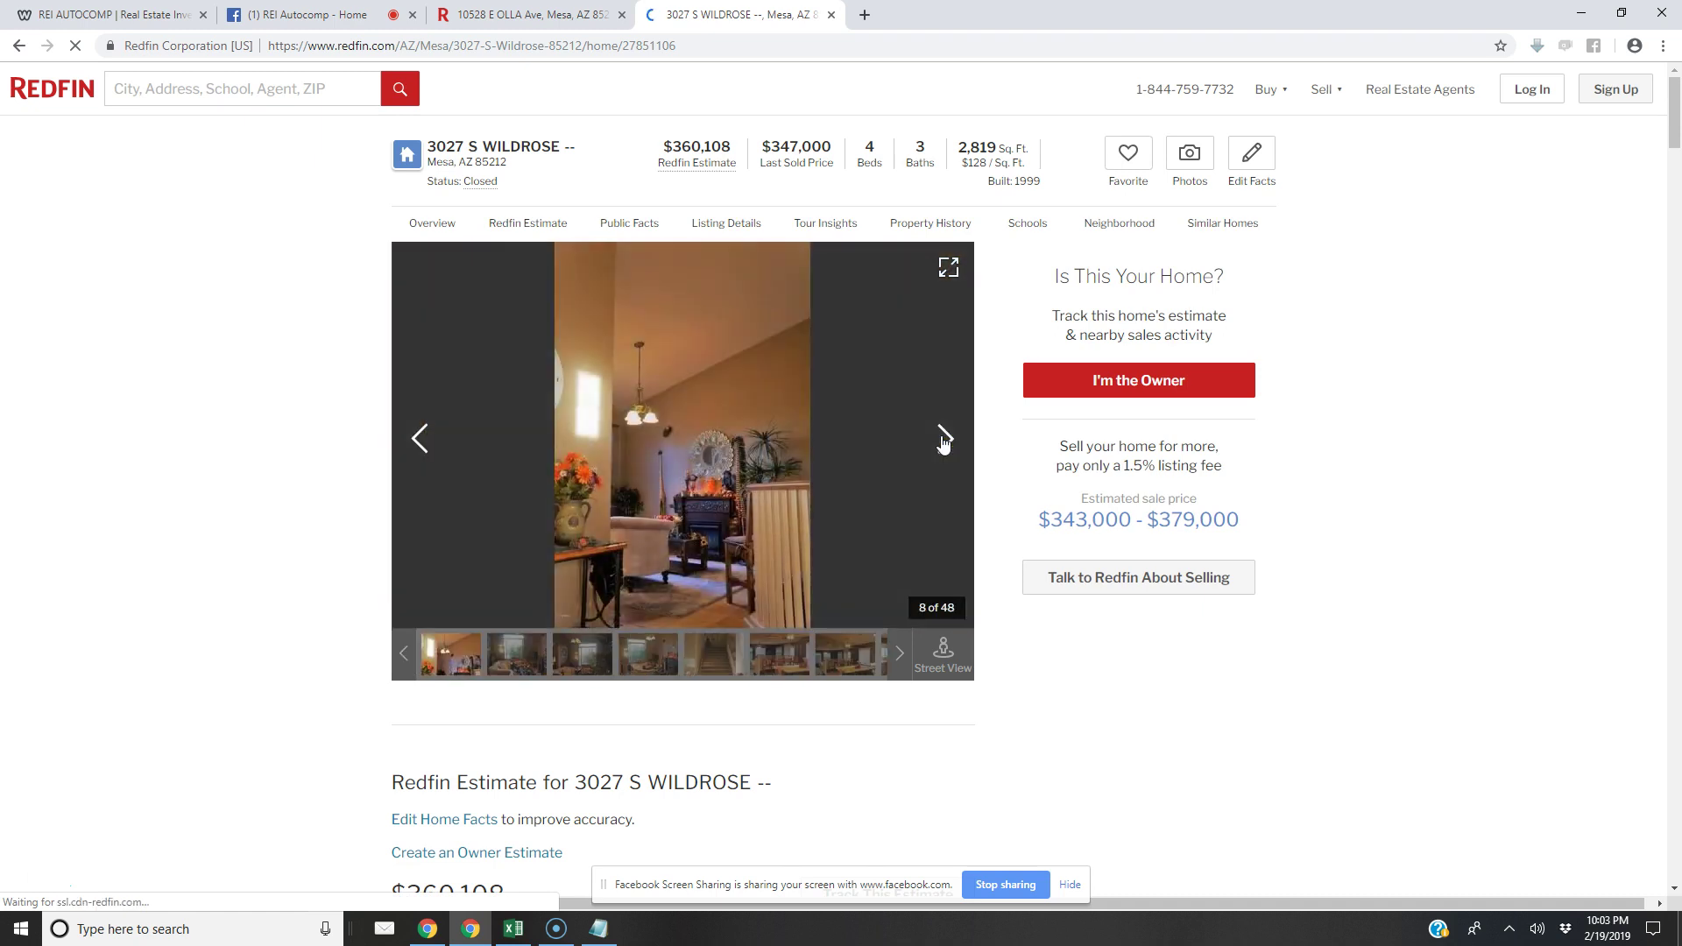
{"action": "left_click", "coordinate": [943, 440]}
{"action": "left_click", "coordinate": [943, 441]}
{"action": "left_click", "coordinate": [944, 440]}
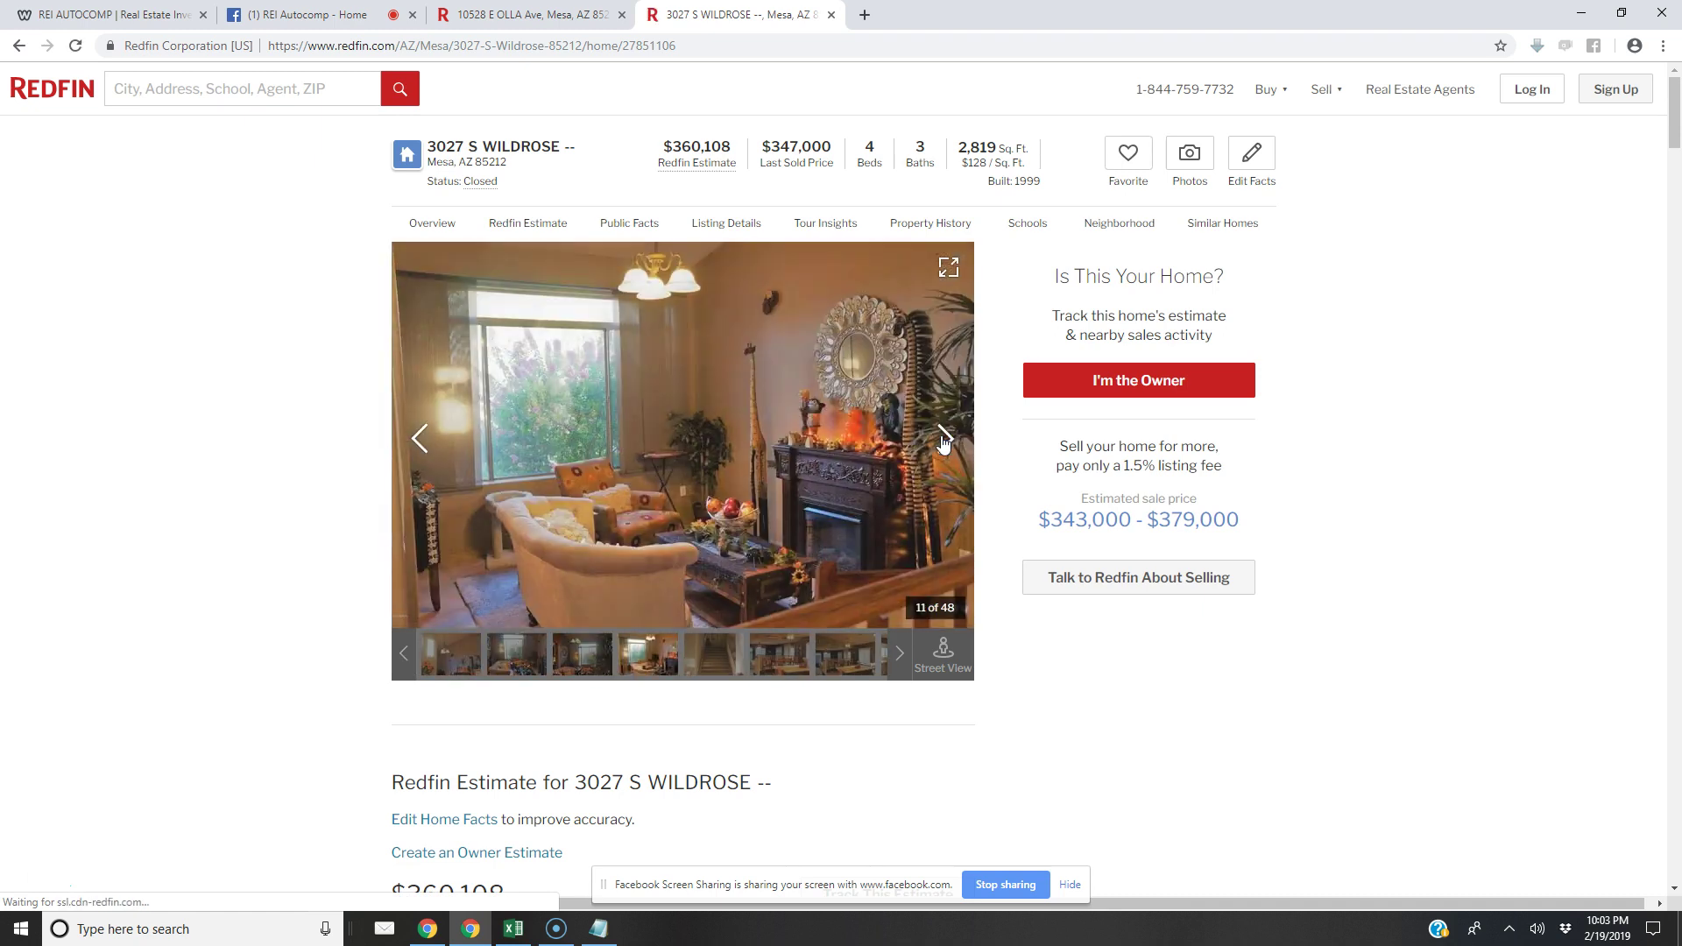
{"action": "left_click", "coordinate": [944, 441]}
{"action": "left_click", "coordinate": [943, 441]}
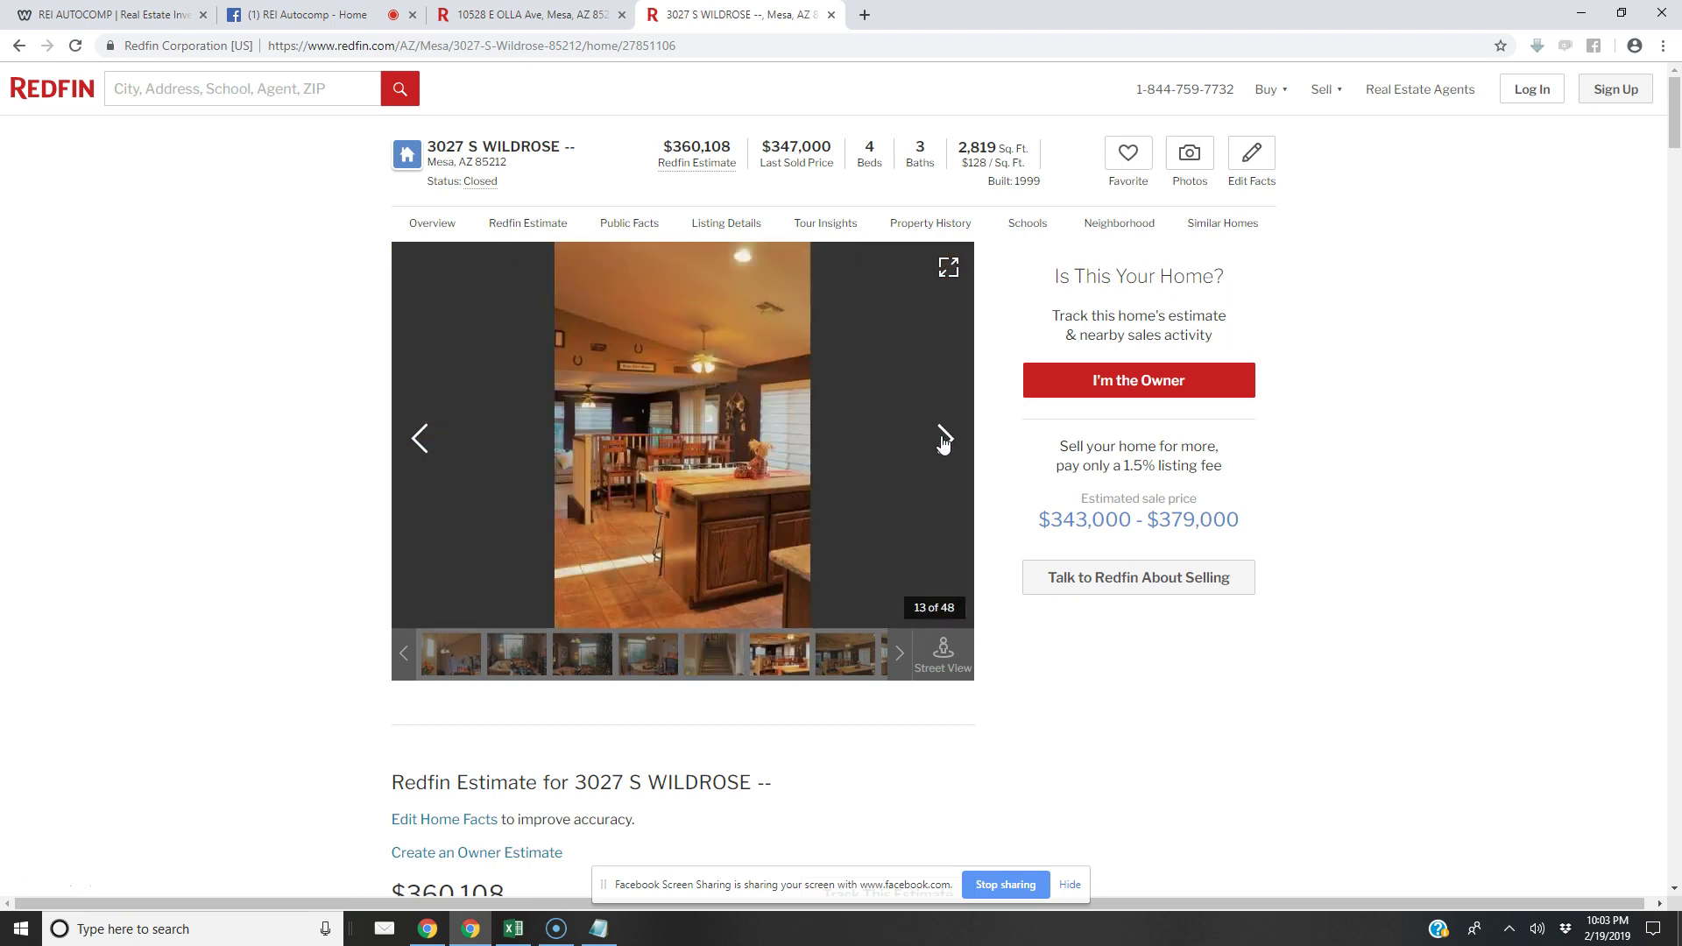
{"action": "left_click", "coordinate": [944, 440]}
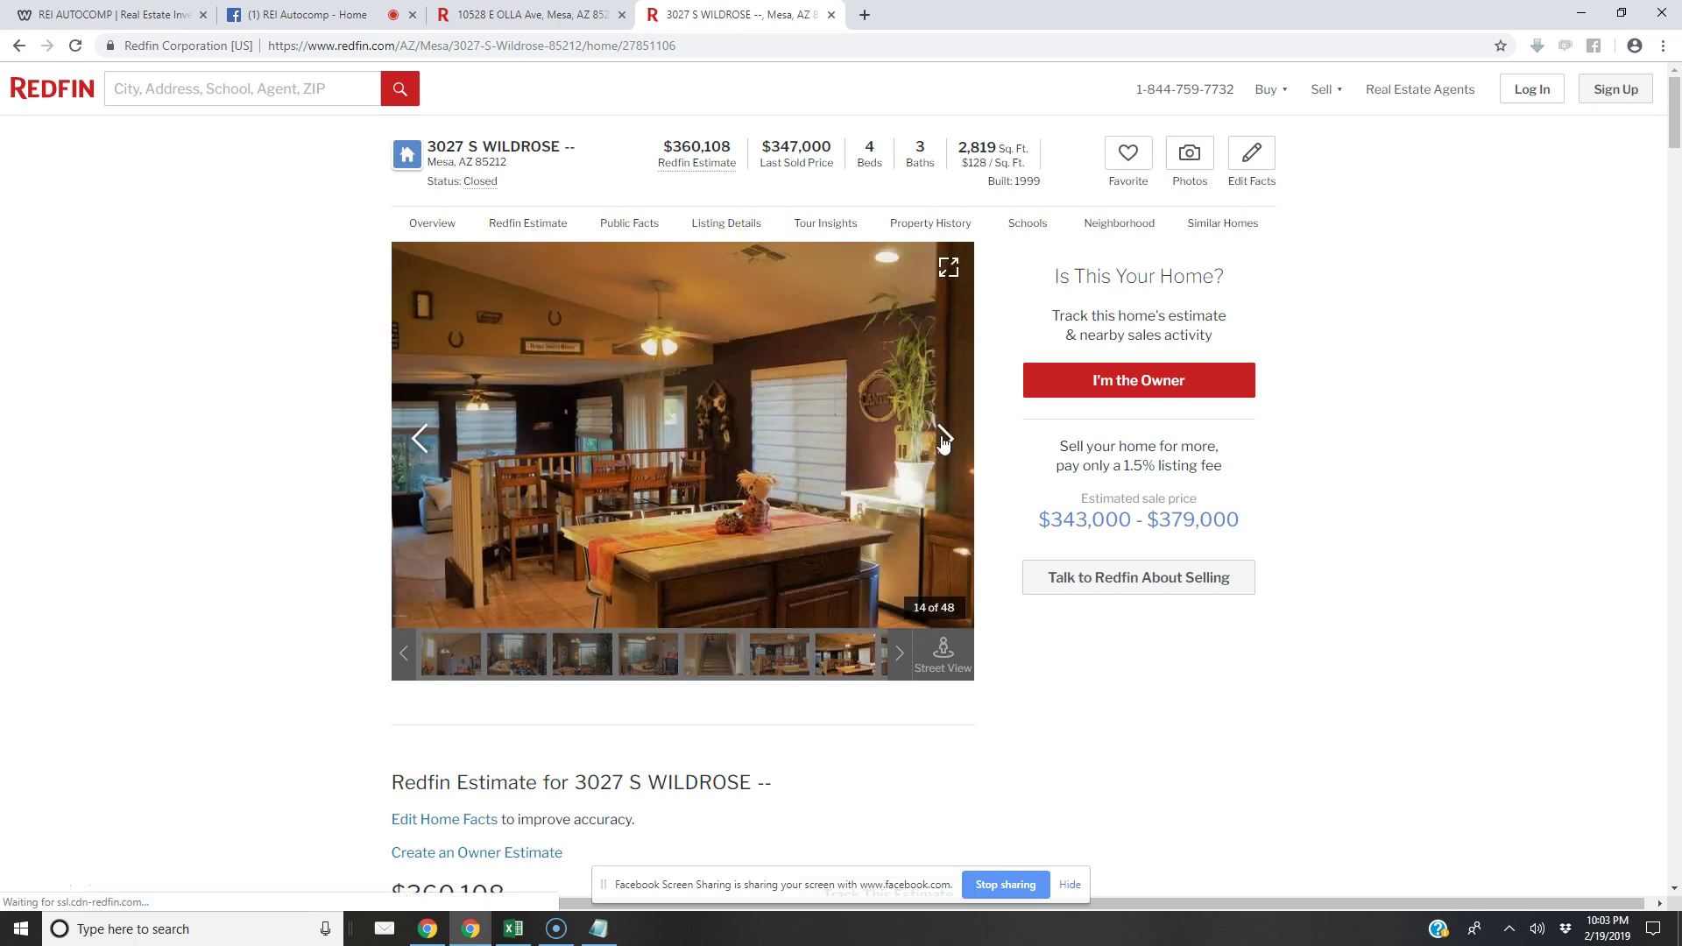
{"action": "left_click", "coordinate": [944, 440]}
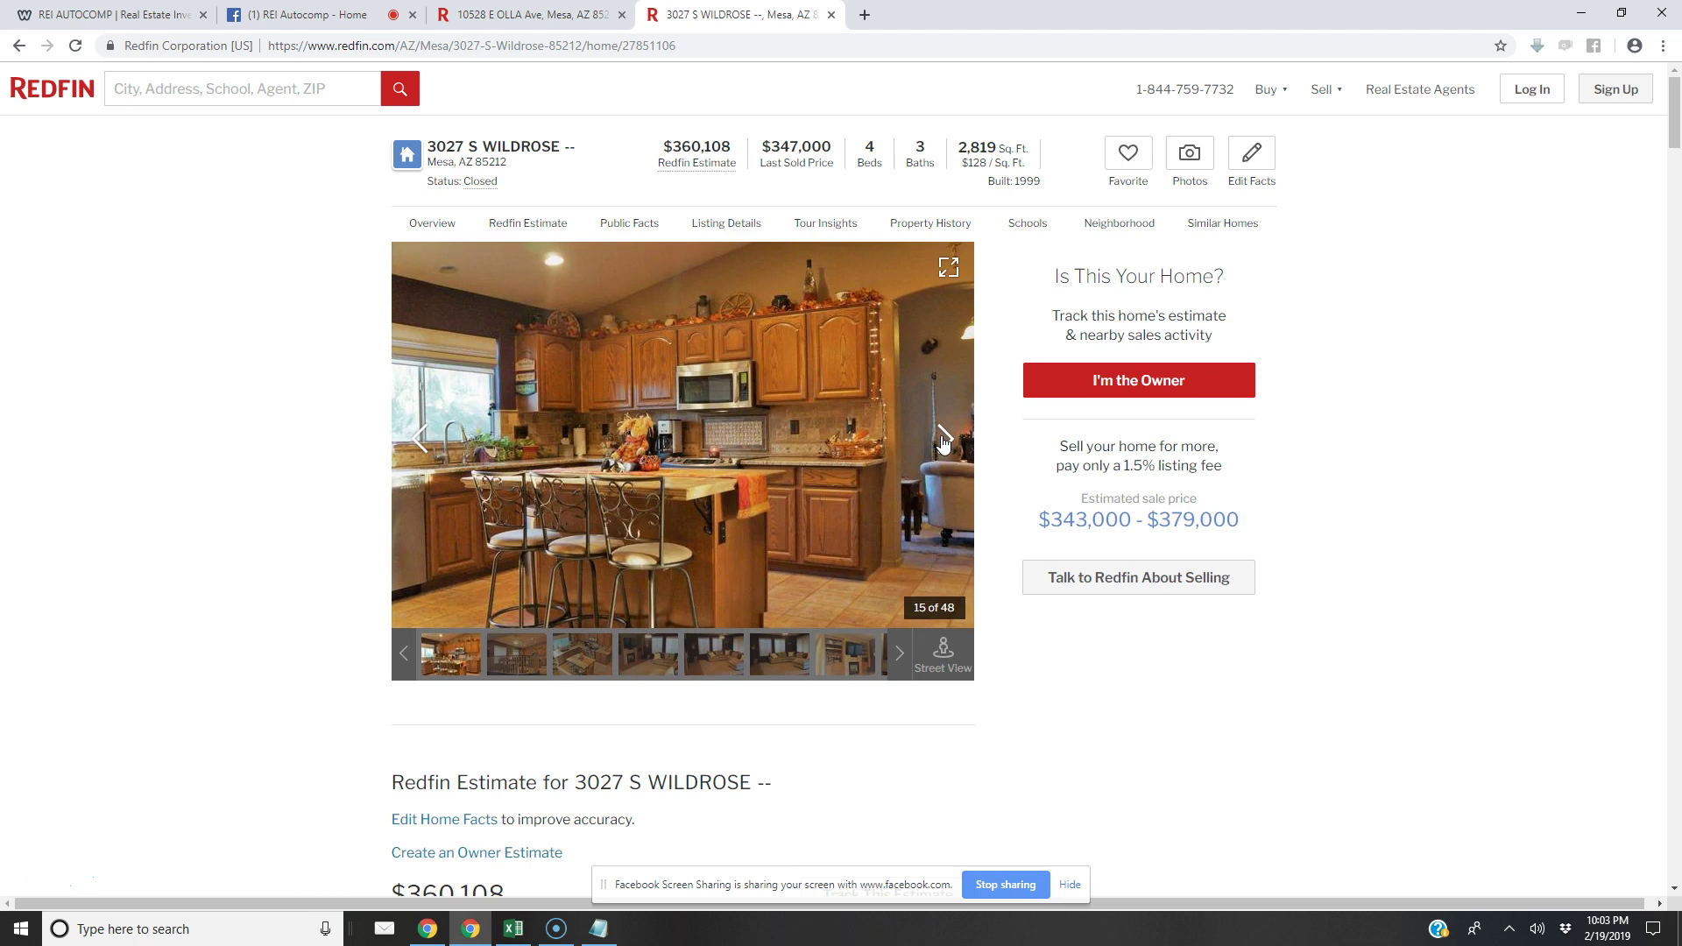
{"action": "left_click", "coordinate": [943, 440]}
{"action": "left_click", "coordinate": [943, 441]}
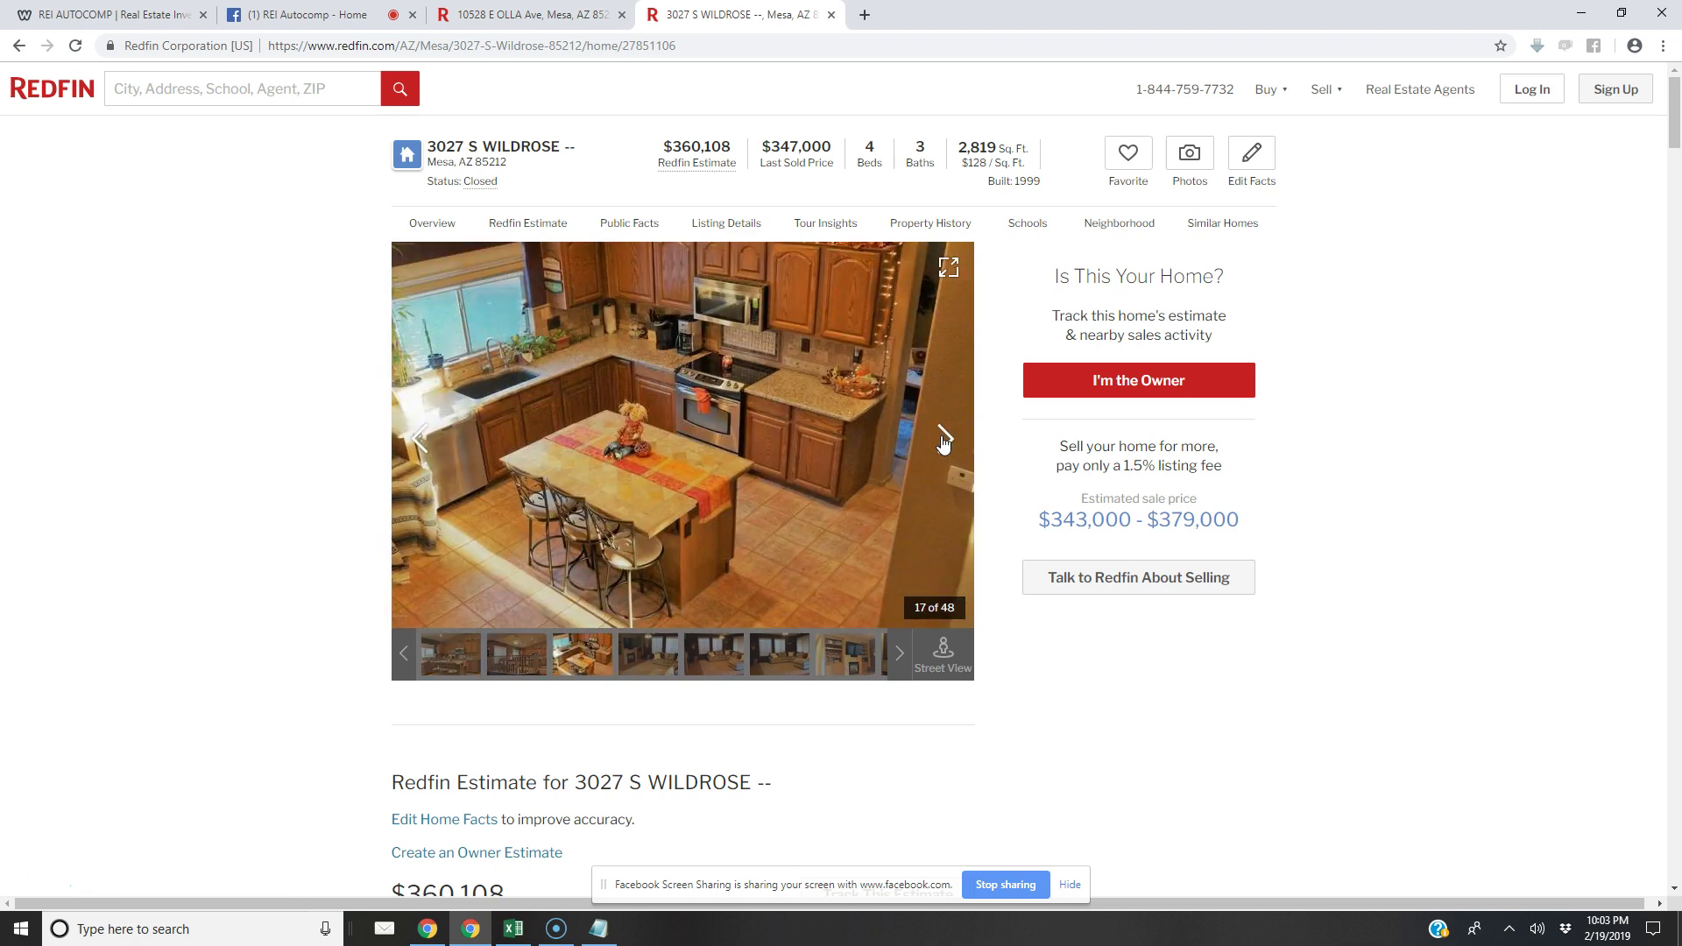
{"action": "left_click", "coordinate": [943, 441]}
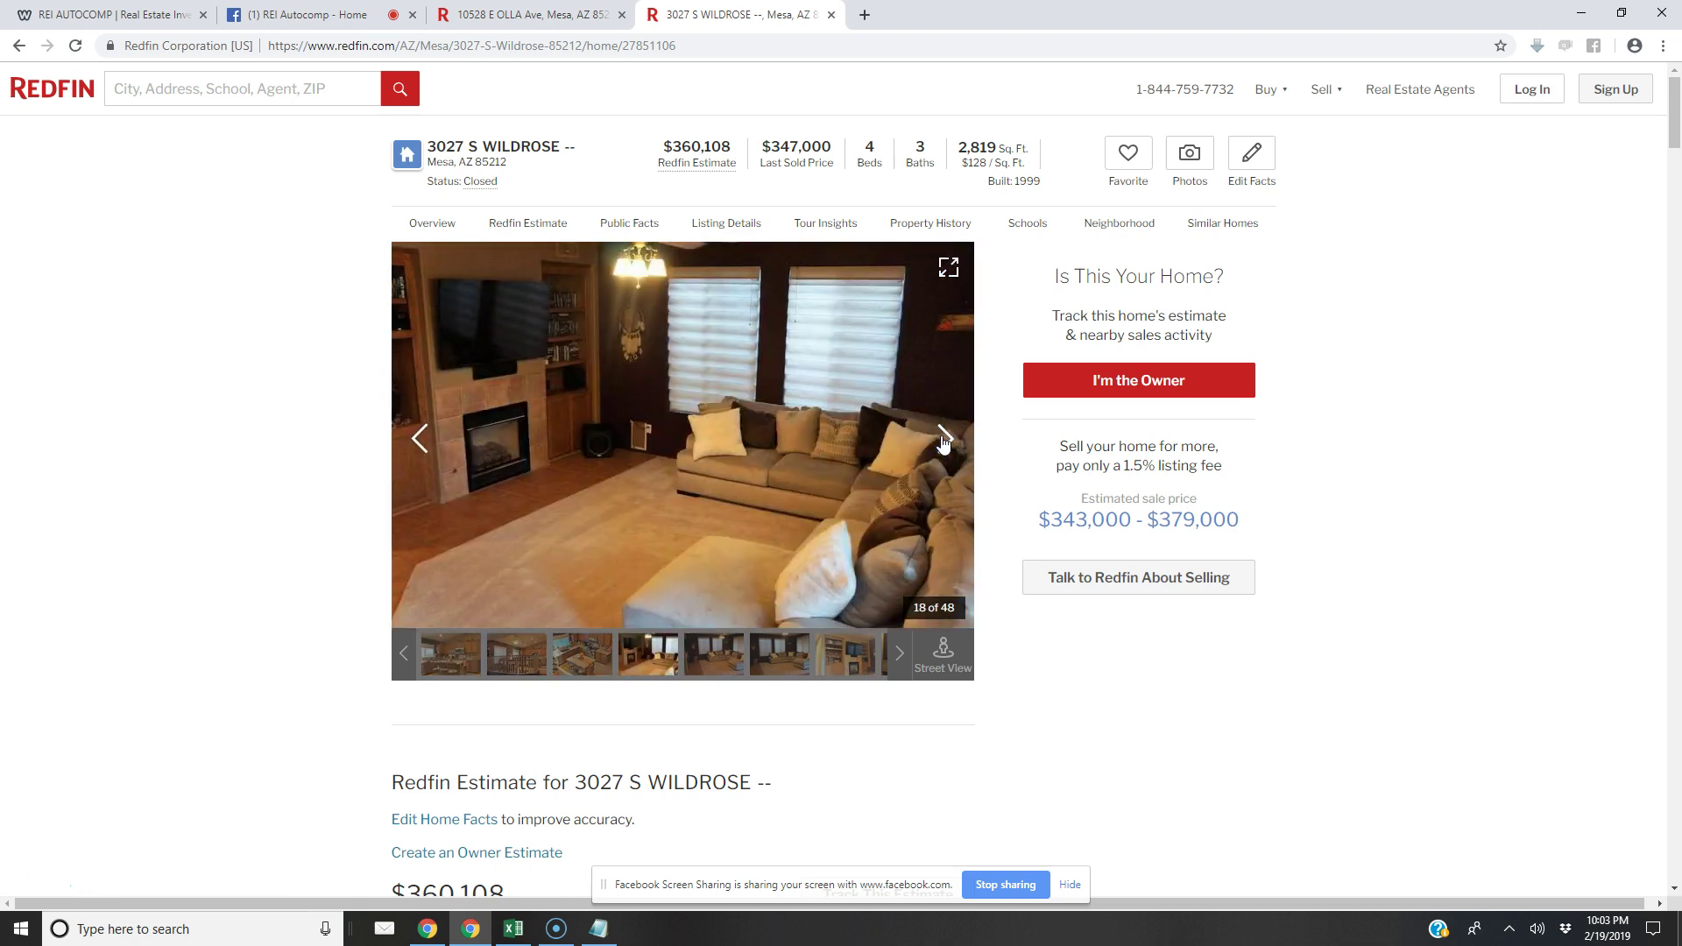
{"action": "left_click", "coordinate": [943, 440]}
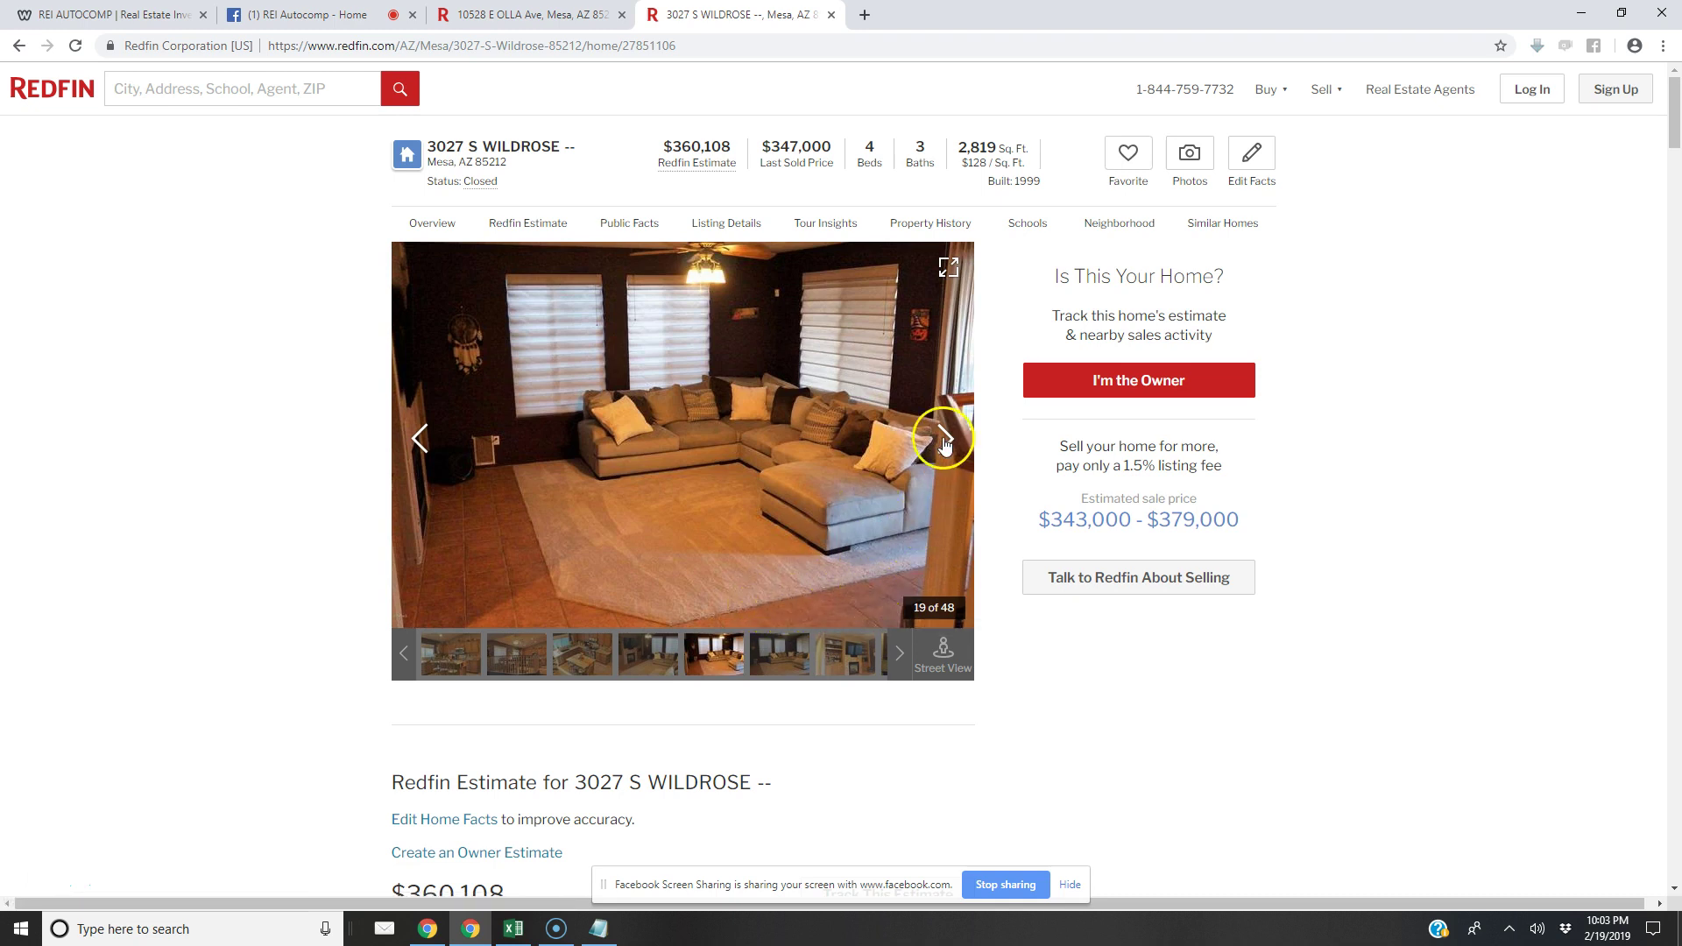
{"action": "left_click", "coordinate": [944, 441]}
{"action": "left_click", "coordinate": [943, 440]}
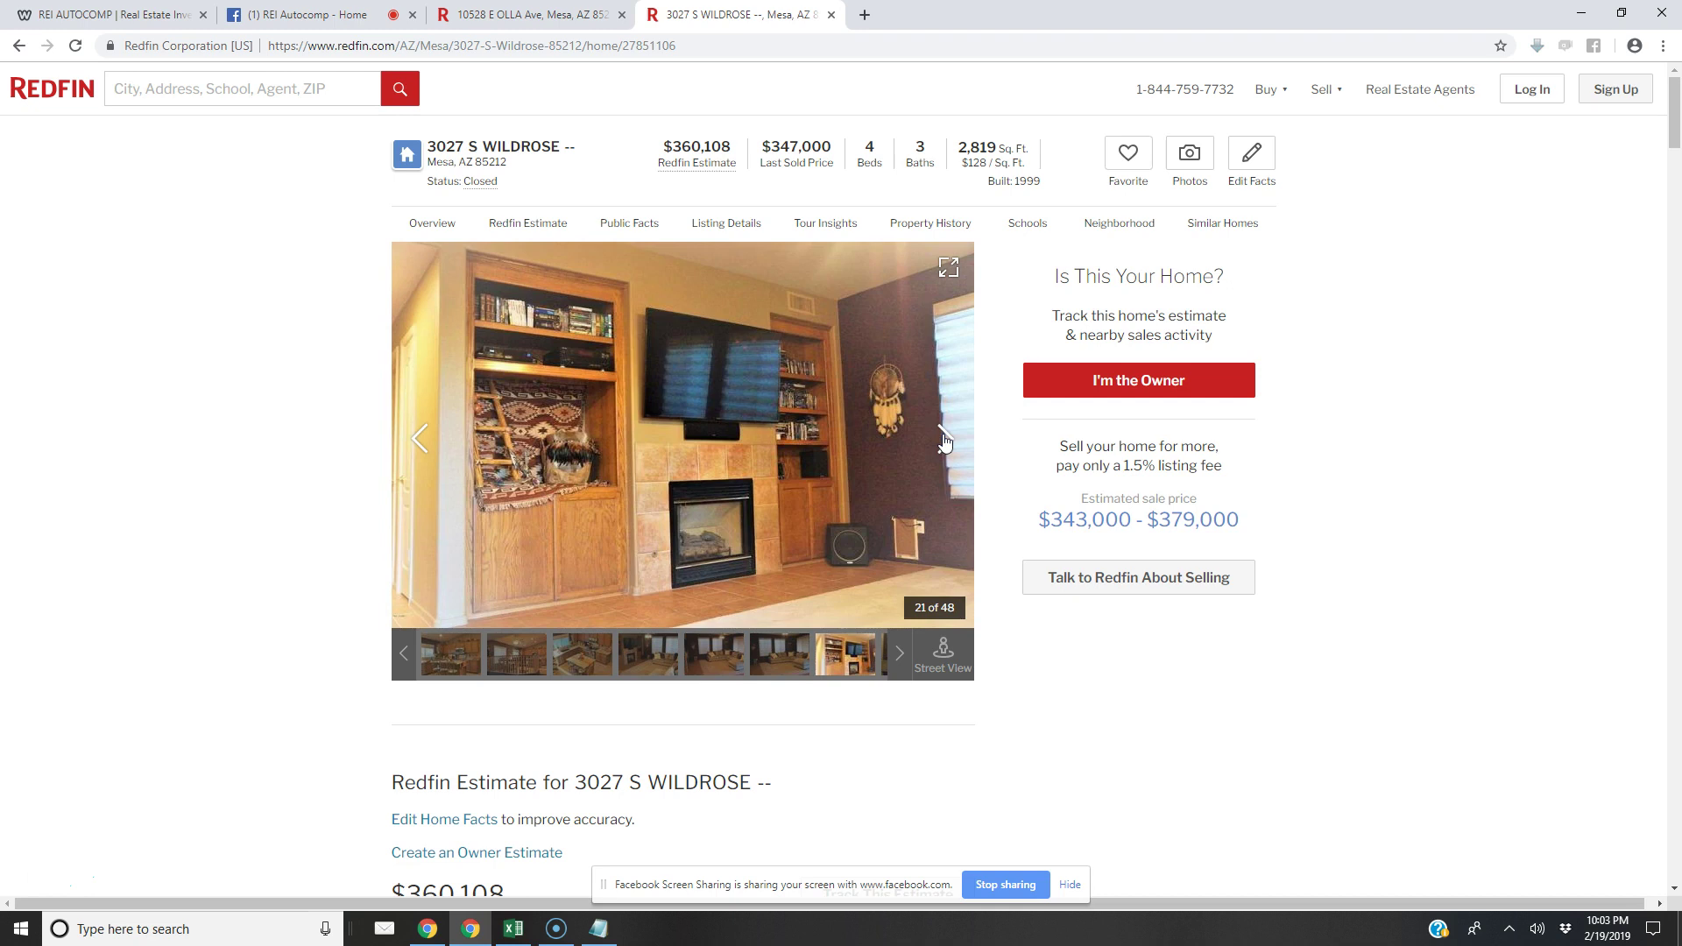
{"action": "left_click", "coordinate": [943, 440]}
{"action": "left_click", "coordinate": [944, 441]}
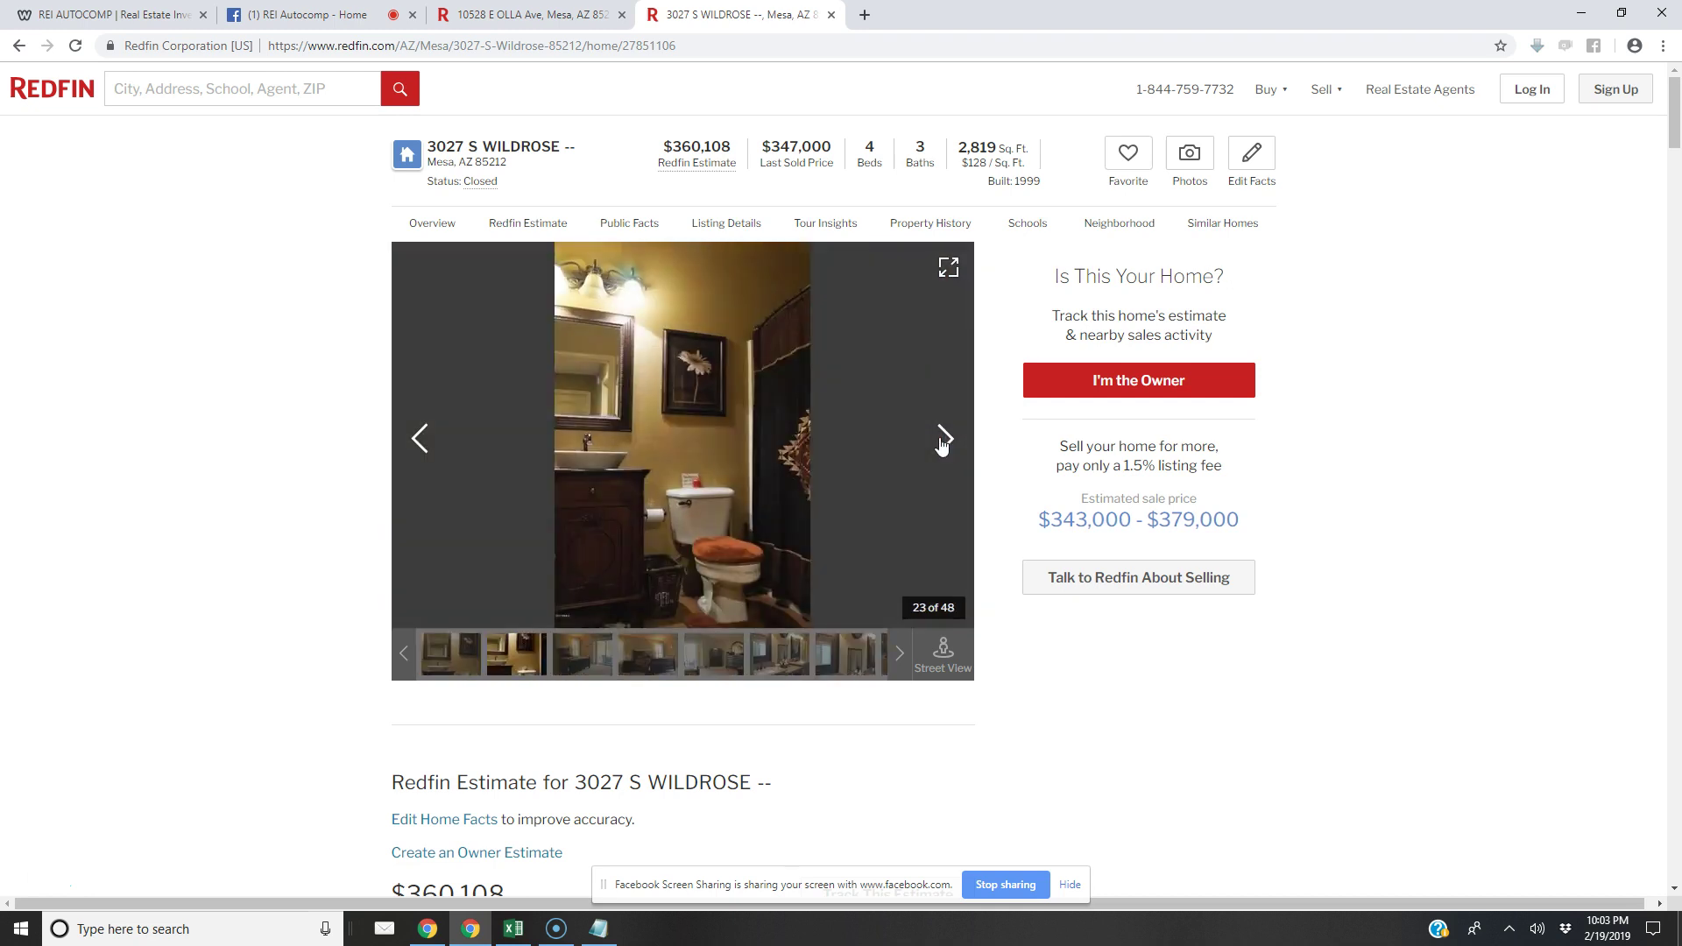
{"action": "left_click", "coordinate": [944, 441]}
{"action": "left_click", "coordinate": [943, 440]}
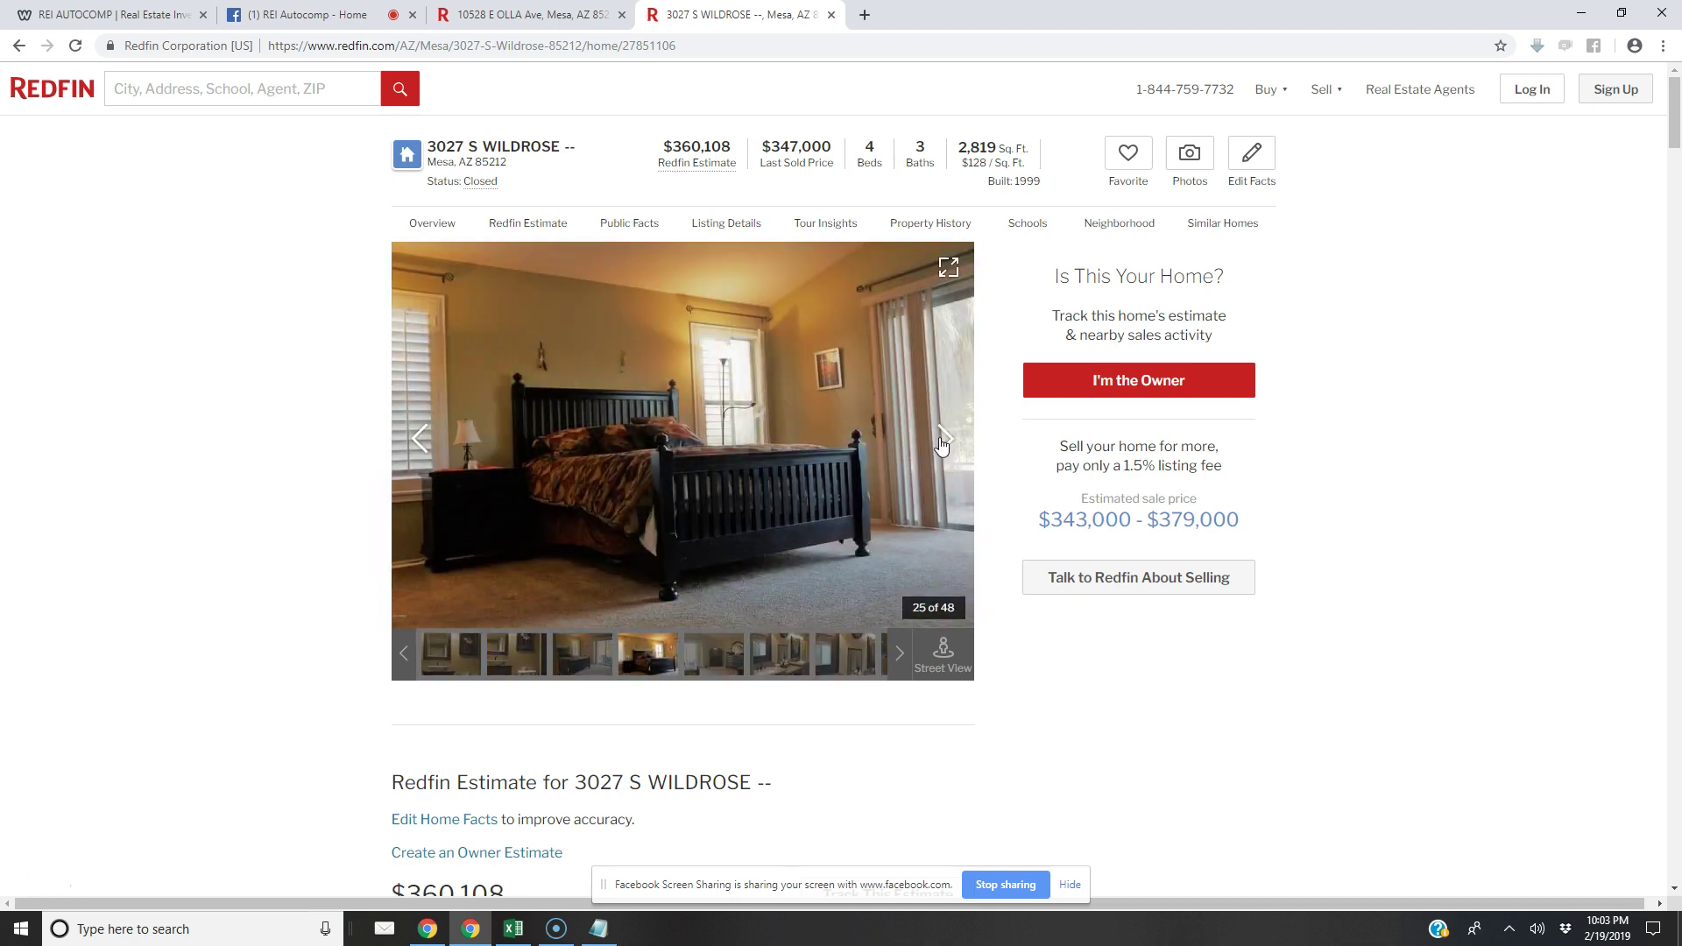
{"action": "left_click", "coordinate": [942, 441]}
{"action": "left_click", "coordinate": [943, 441]}
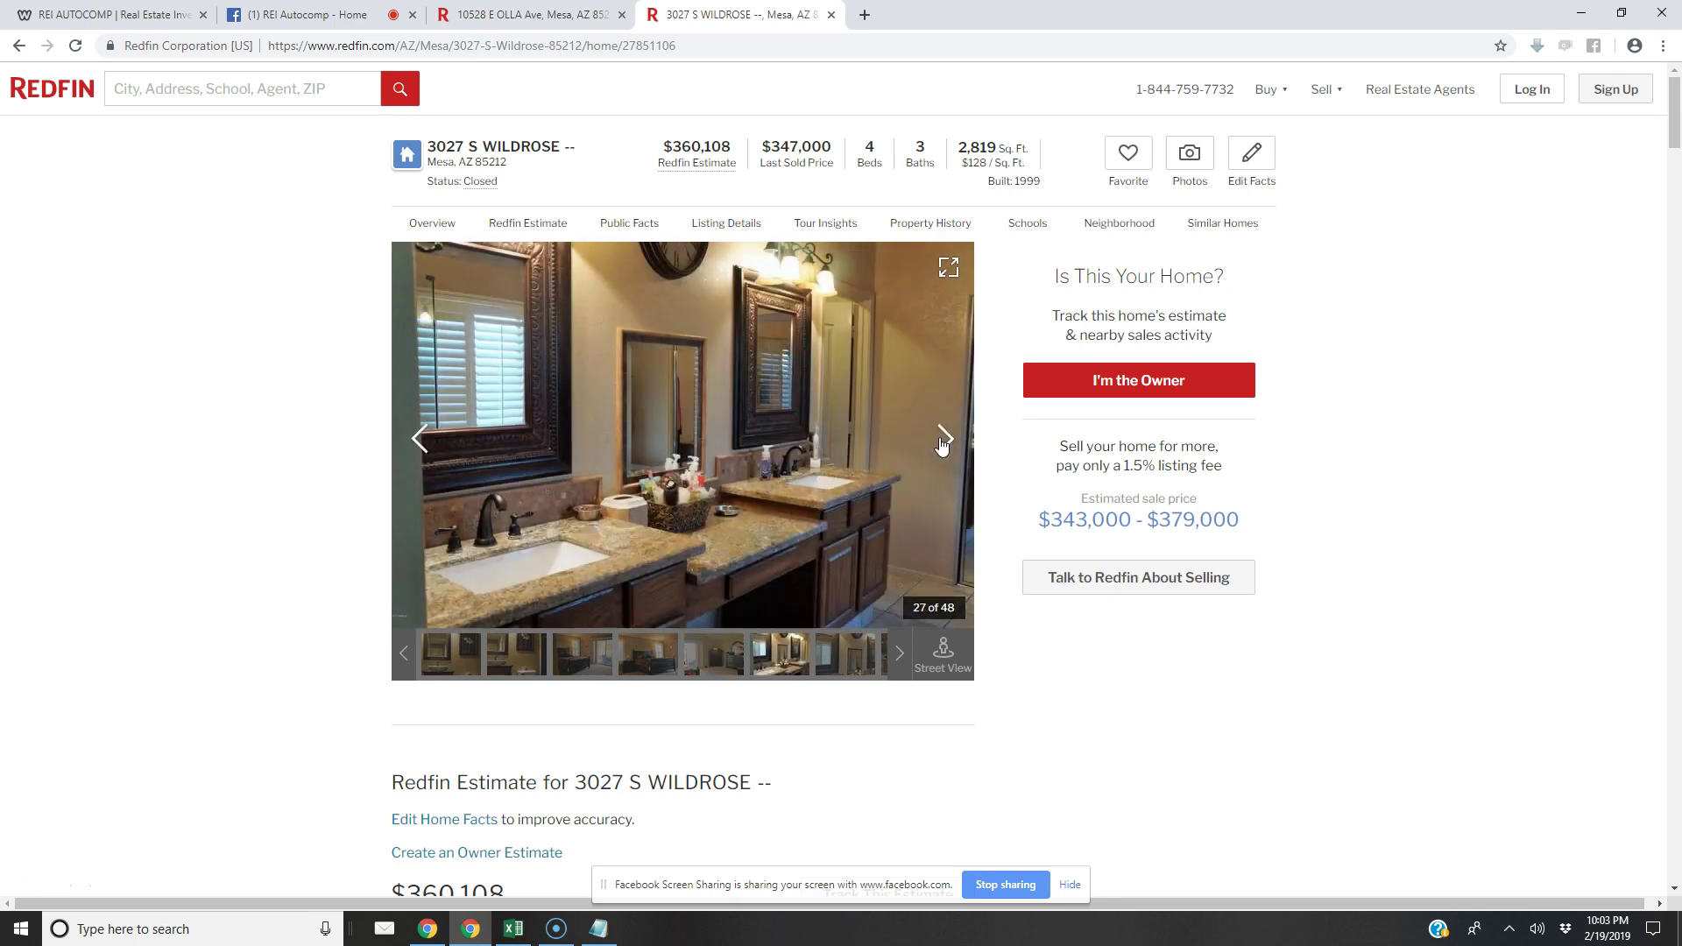
{"action": "left_click", "coordinate": [942, 441]}
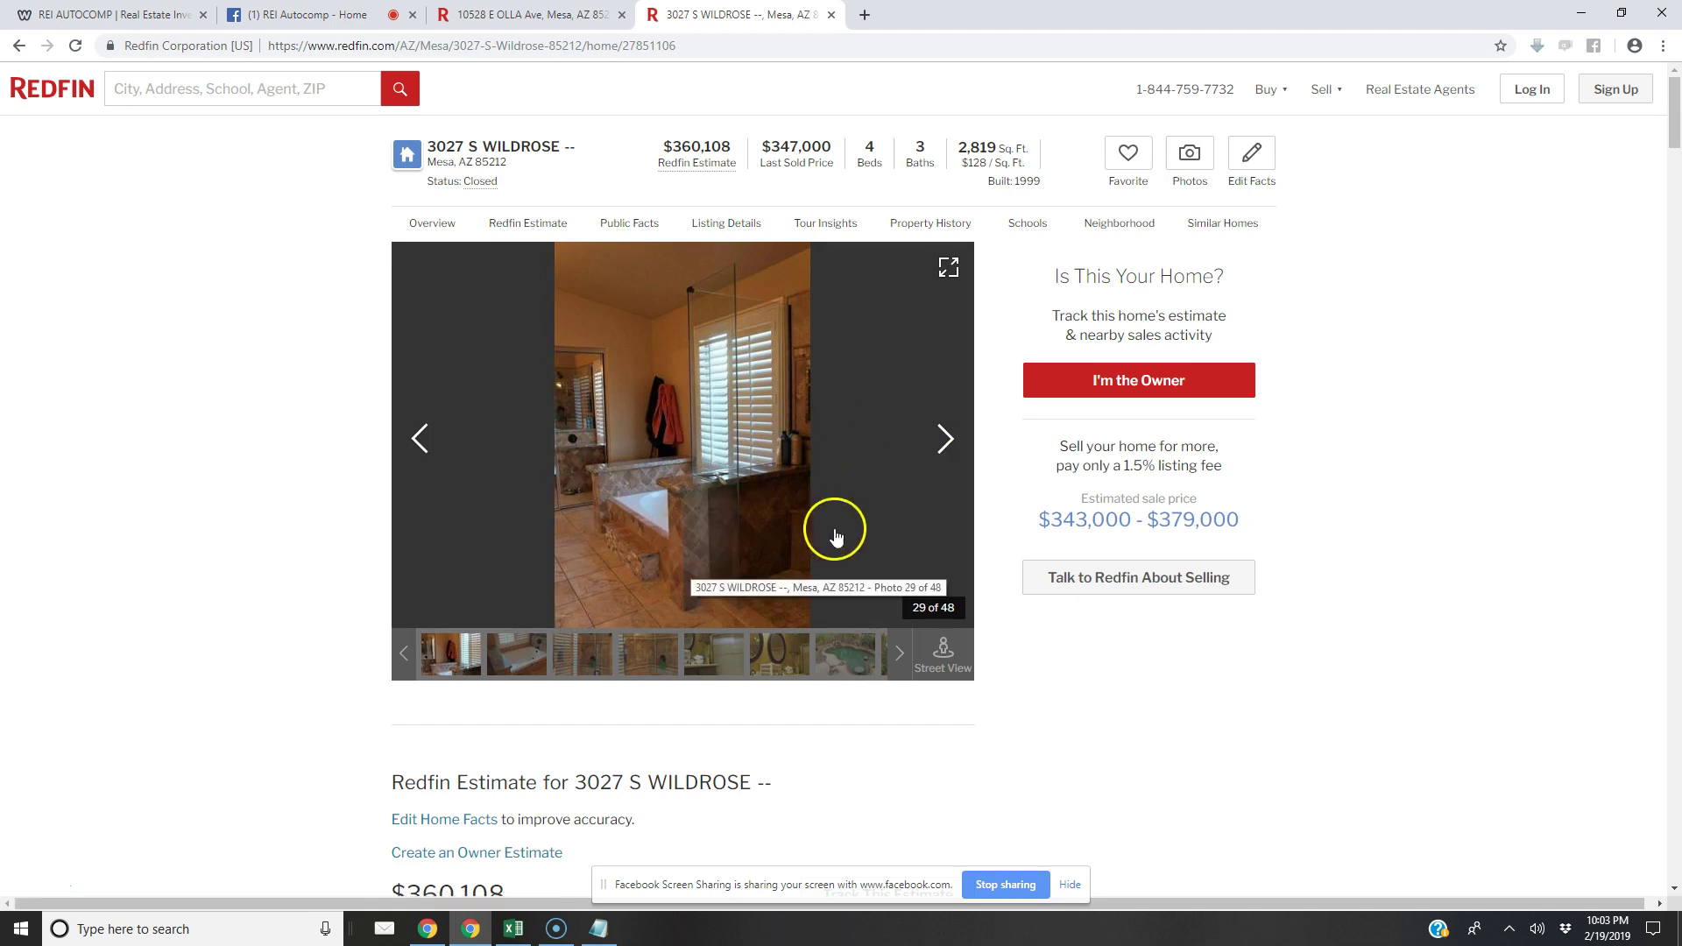
{"action": "left_click", "coordinate": [943, 445]}
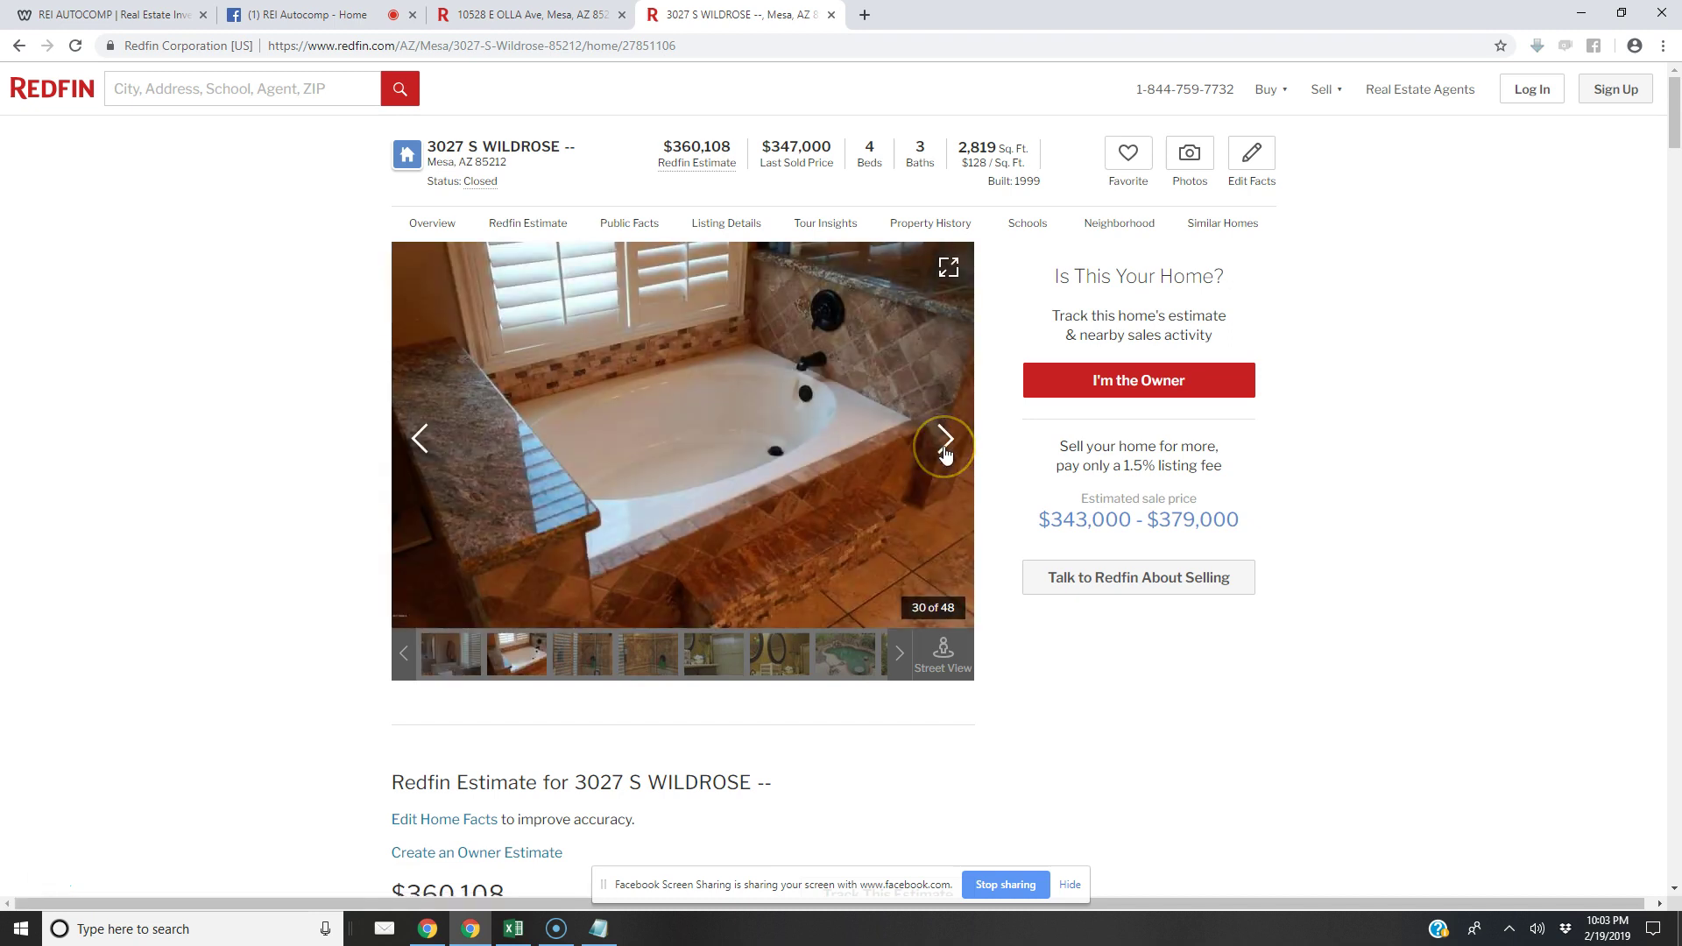
{"action": "left_click", "coordinate": [945, 446]}
{"action": "left_click", "coordinate": [946, 442]}
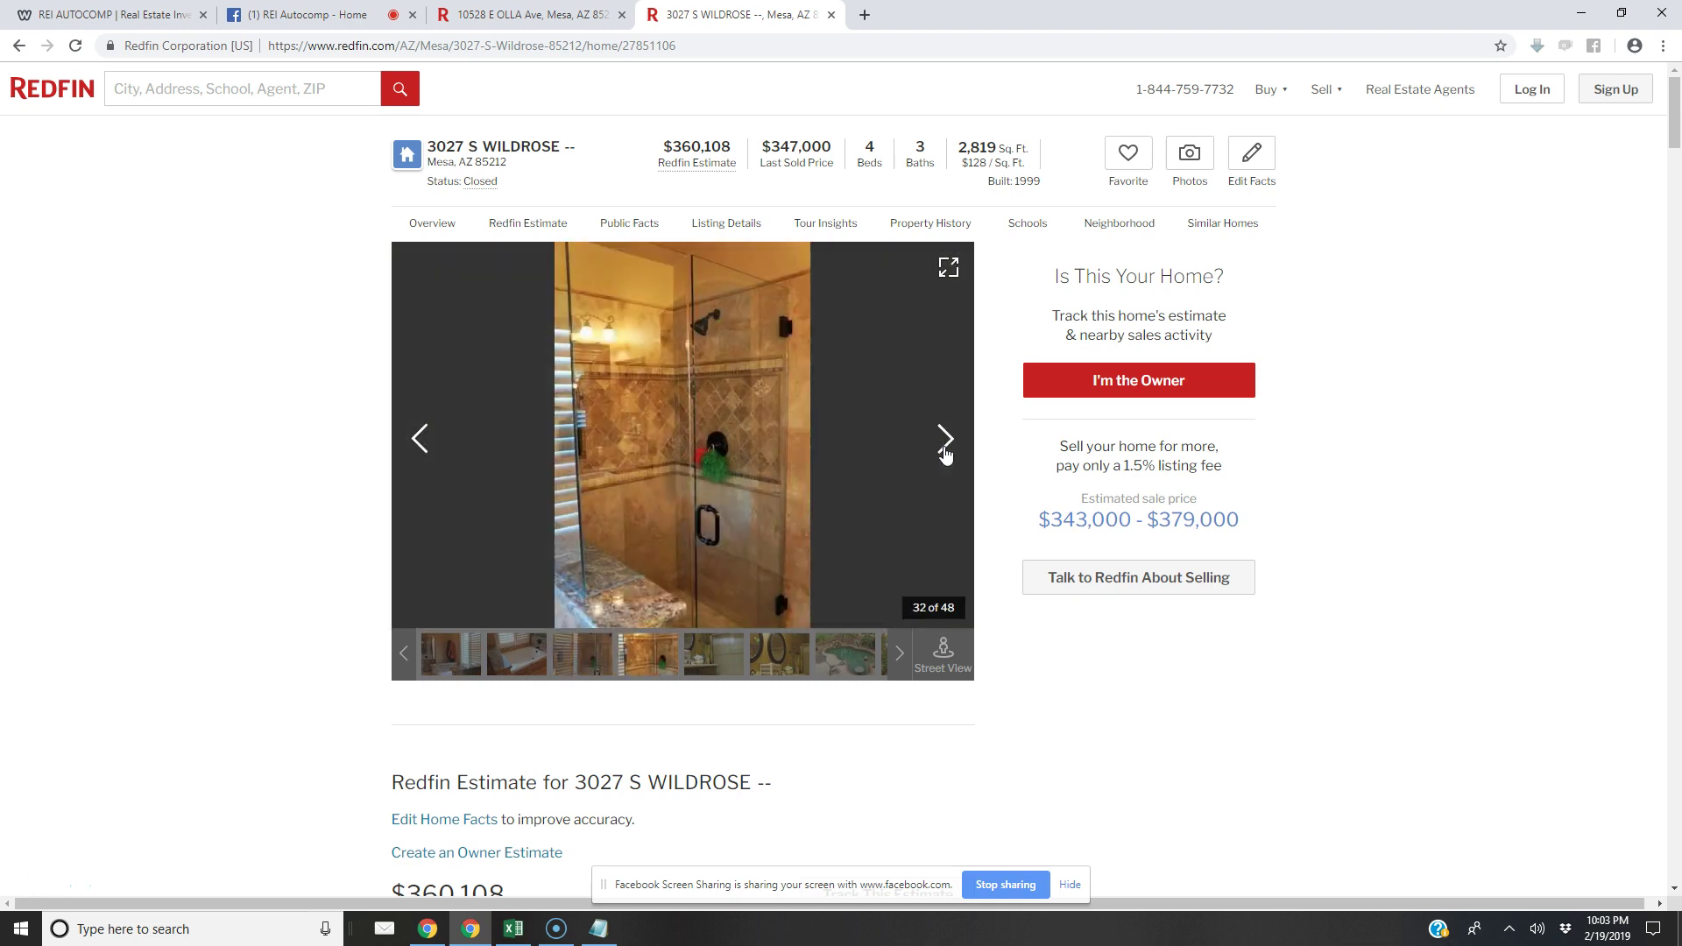
{"action": "left_click", "coordinate": [945, 443]}
{"action": "left_click", "coordinate": [945, 442]}
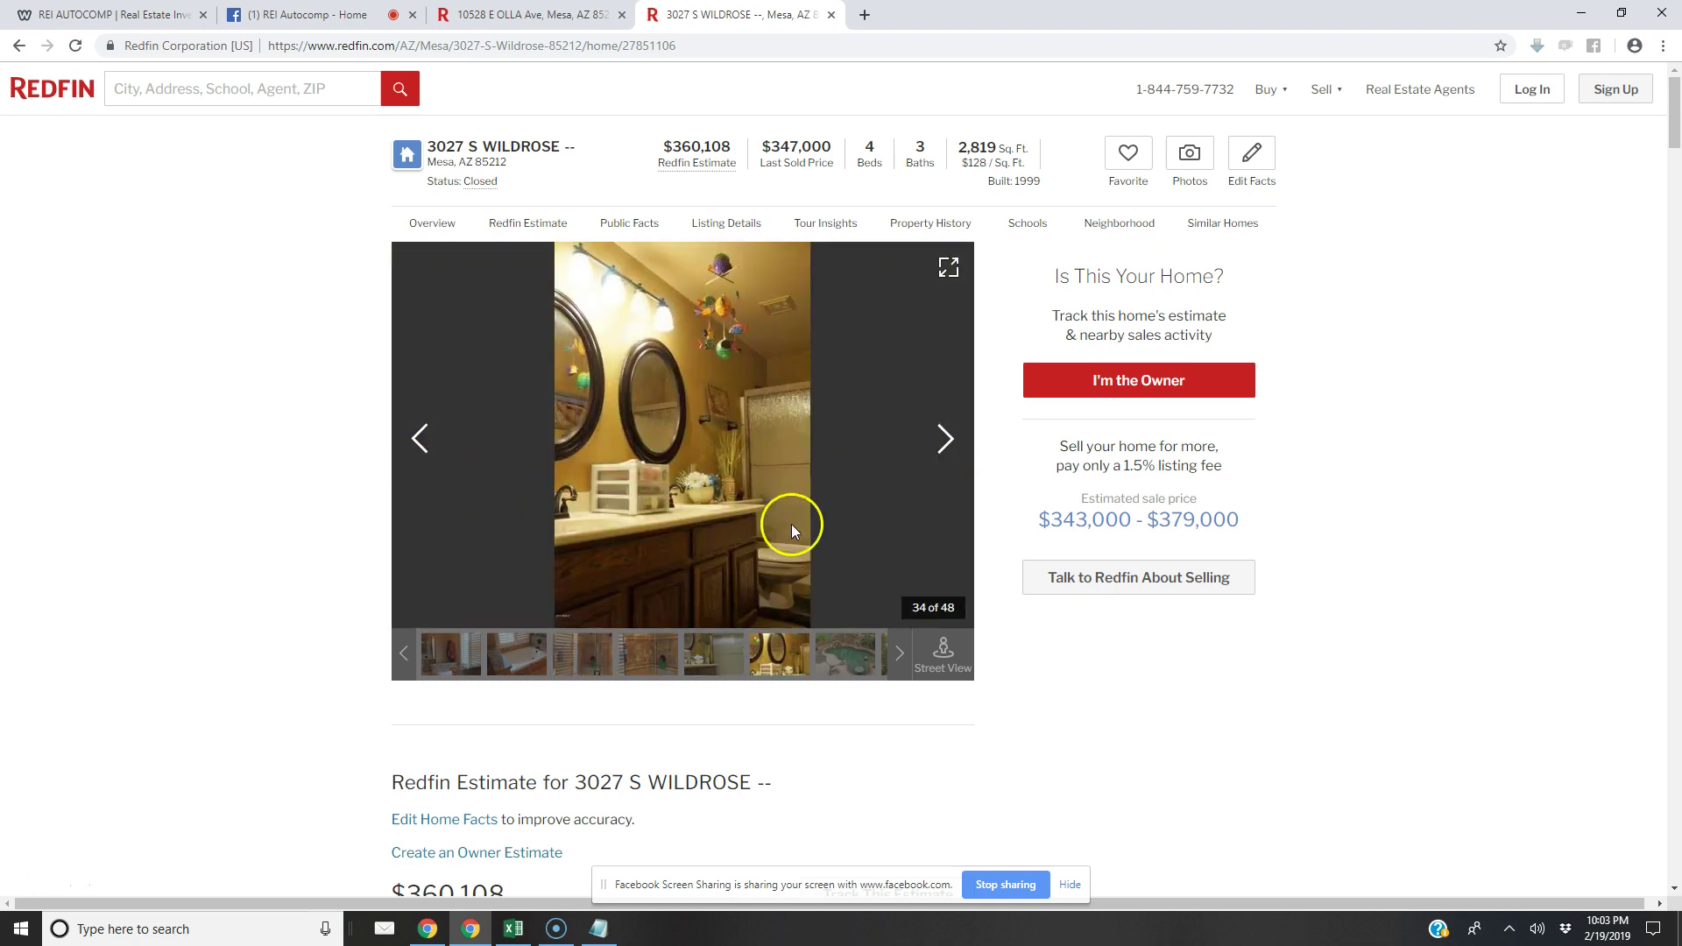
{"action": "left_click", "coordinate": [944, 437]}
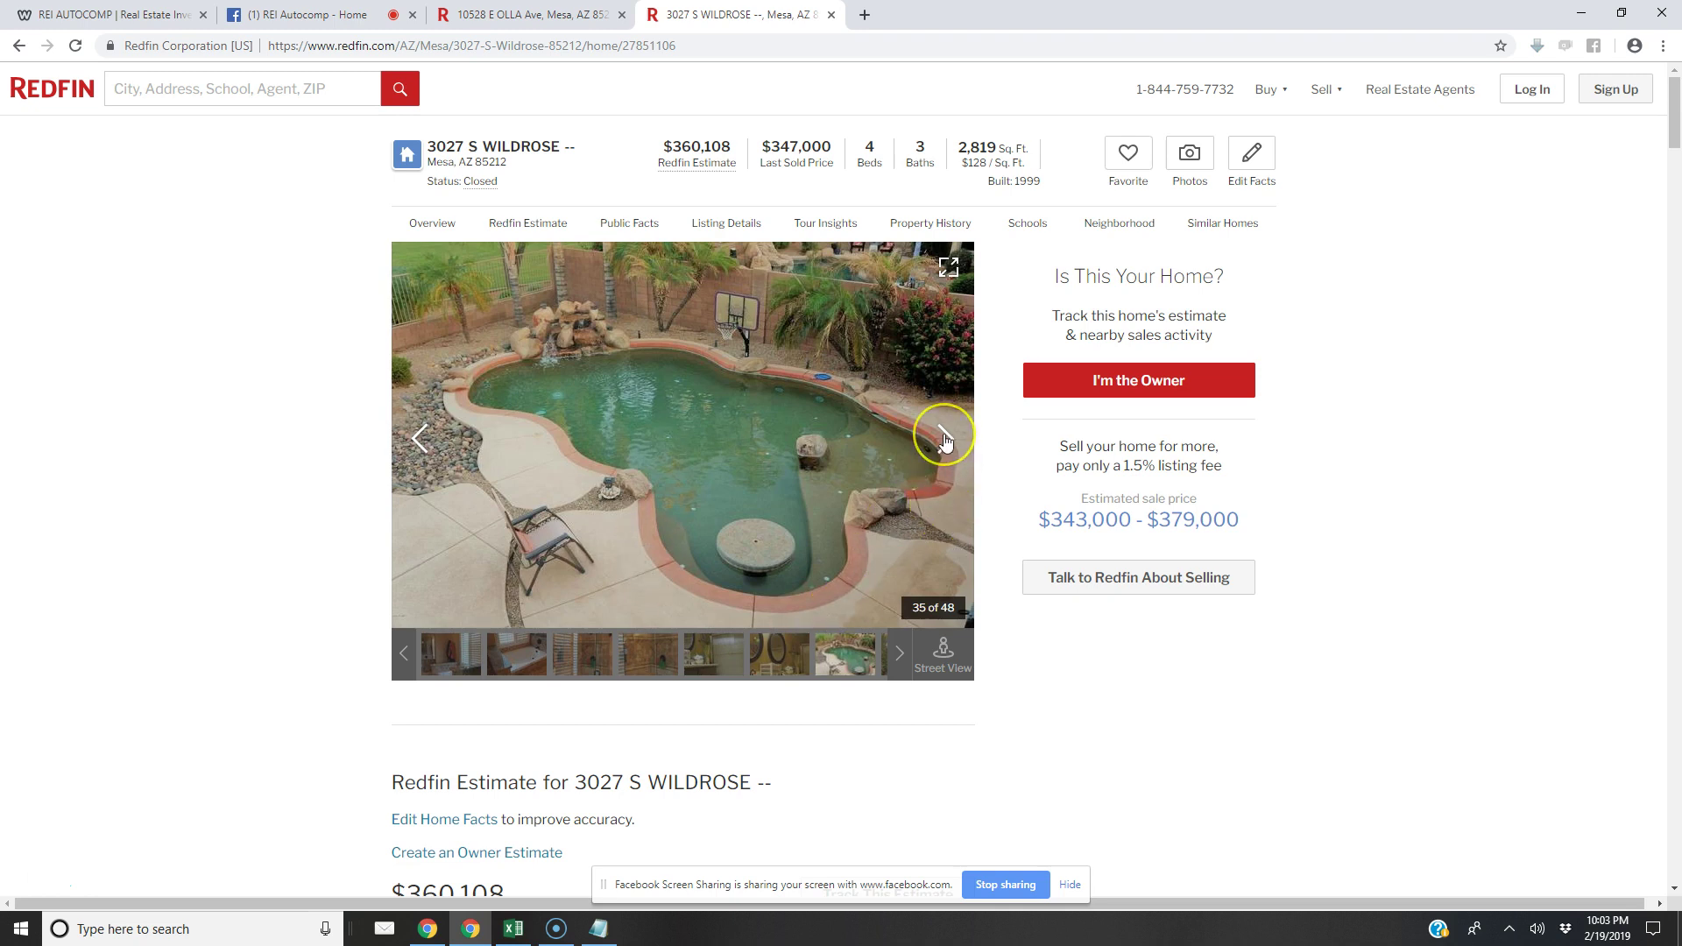
{"action": "left_click", "coordinate": [945, 442]}
{"action": "left_click", "coordinate": [944, 440]}
{"action": "left_click", "coordinate": [945, 441]}
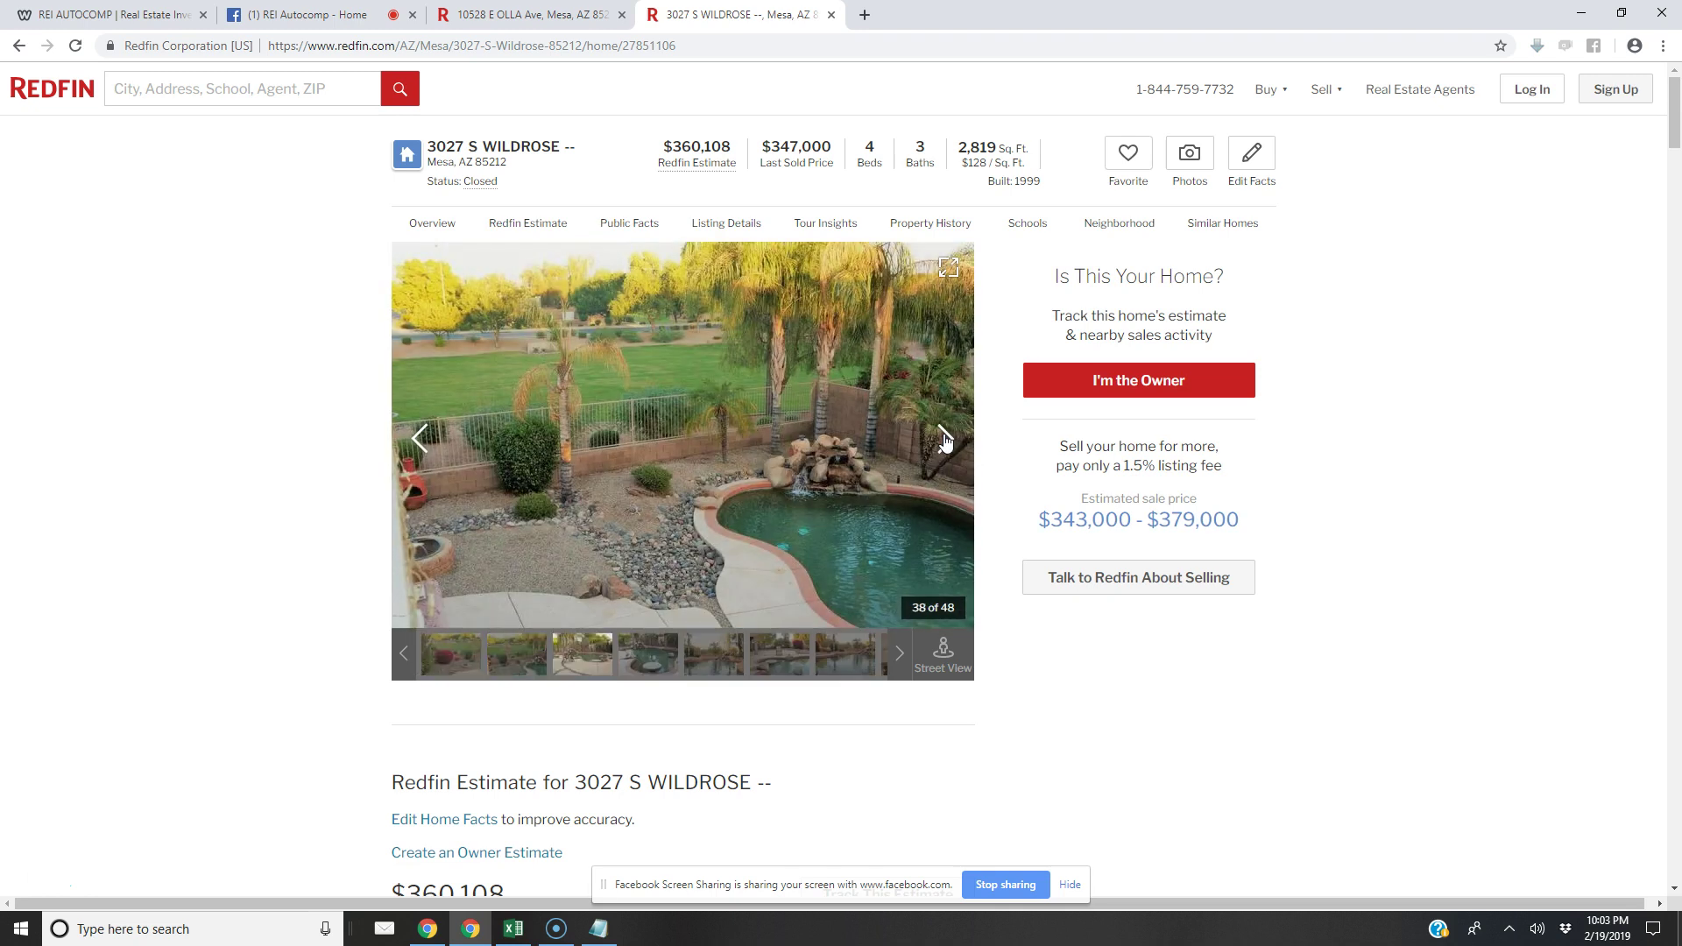
{"action": "left_click", "coordinate": [945, 441]}
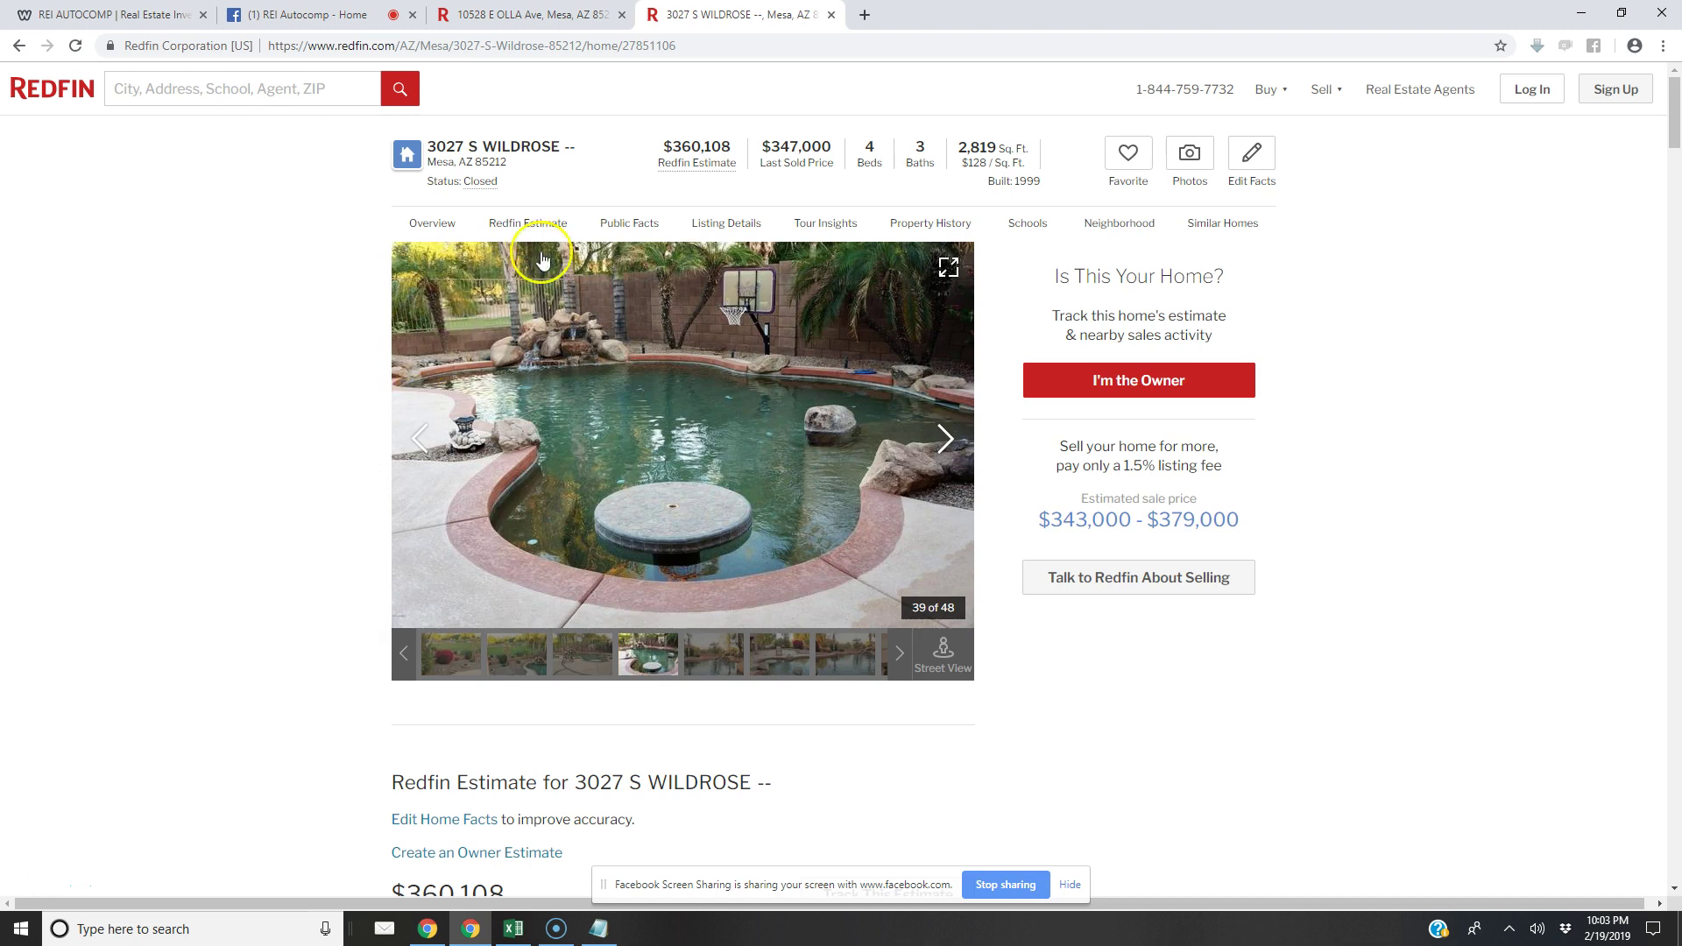
{"action": "left_click", "coordinate": [943, 438]}
{"action": "left_click", "coordinate": [944, 438]}
{"action": "left_click", "coordinate": [945, 438]}
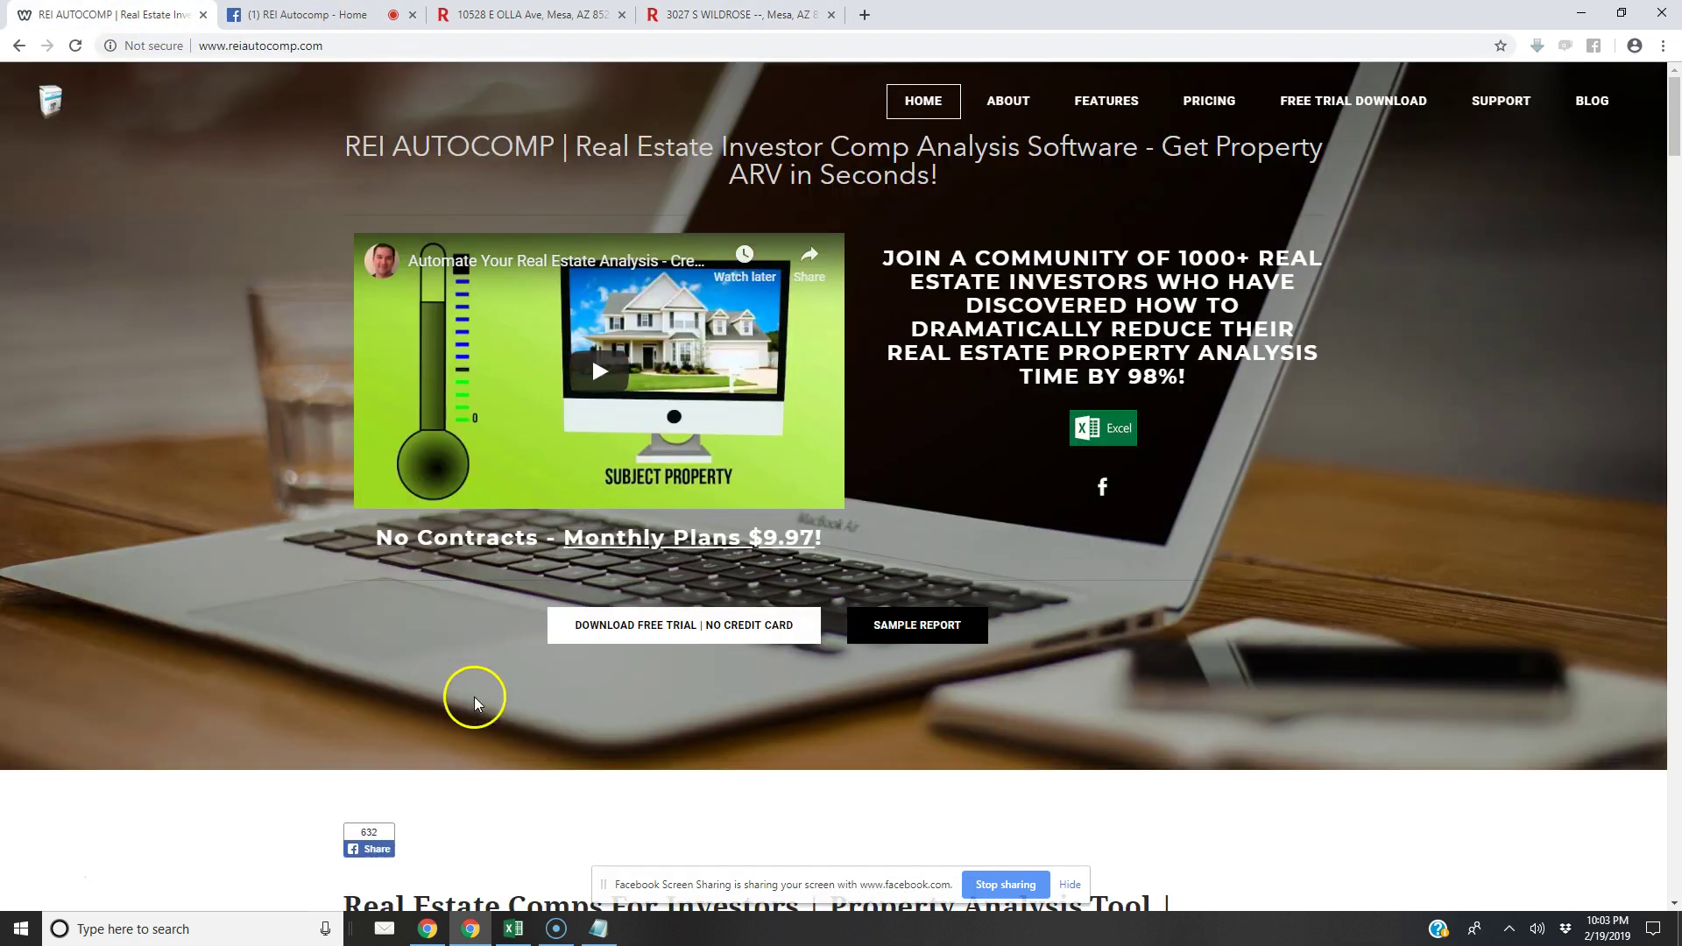
{"action": "left_click", "coordinate": [114, 15]}
{"action": "left_click", "coordinate": [515, 931]}
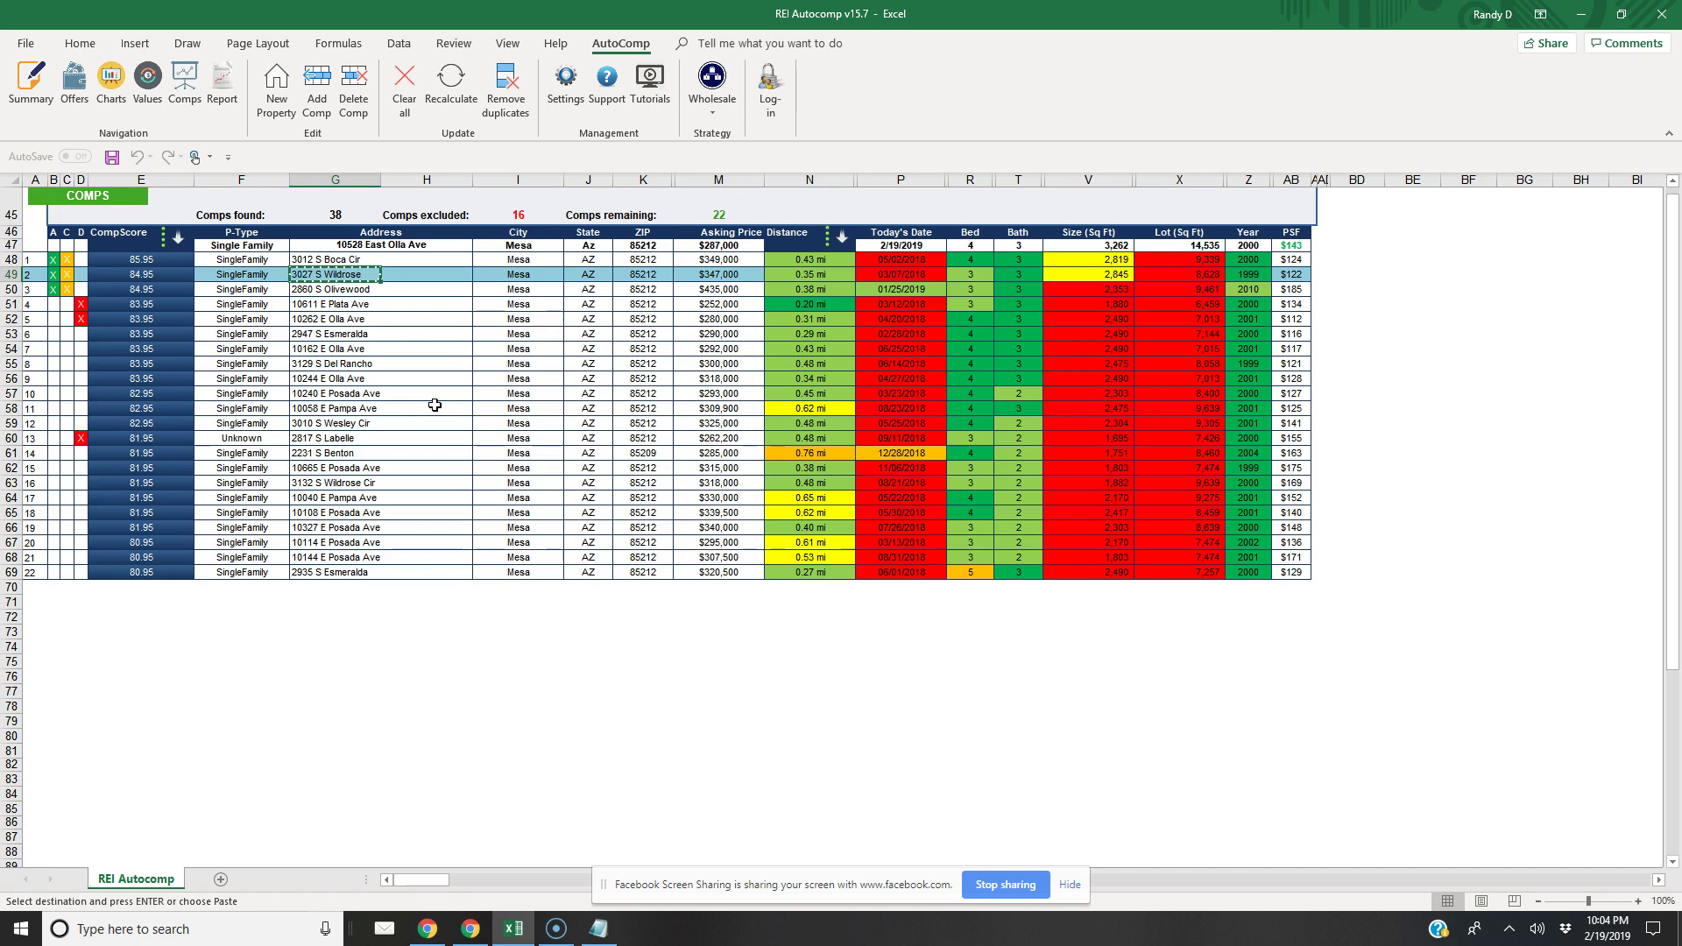
{"action": "left_click", "coordinate": [79, 275]}
{"action": "left_click", "coordinate": [68, 274]}
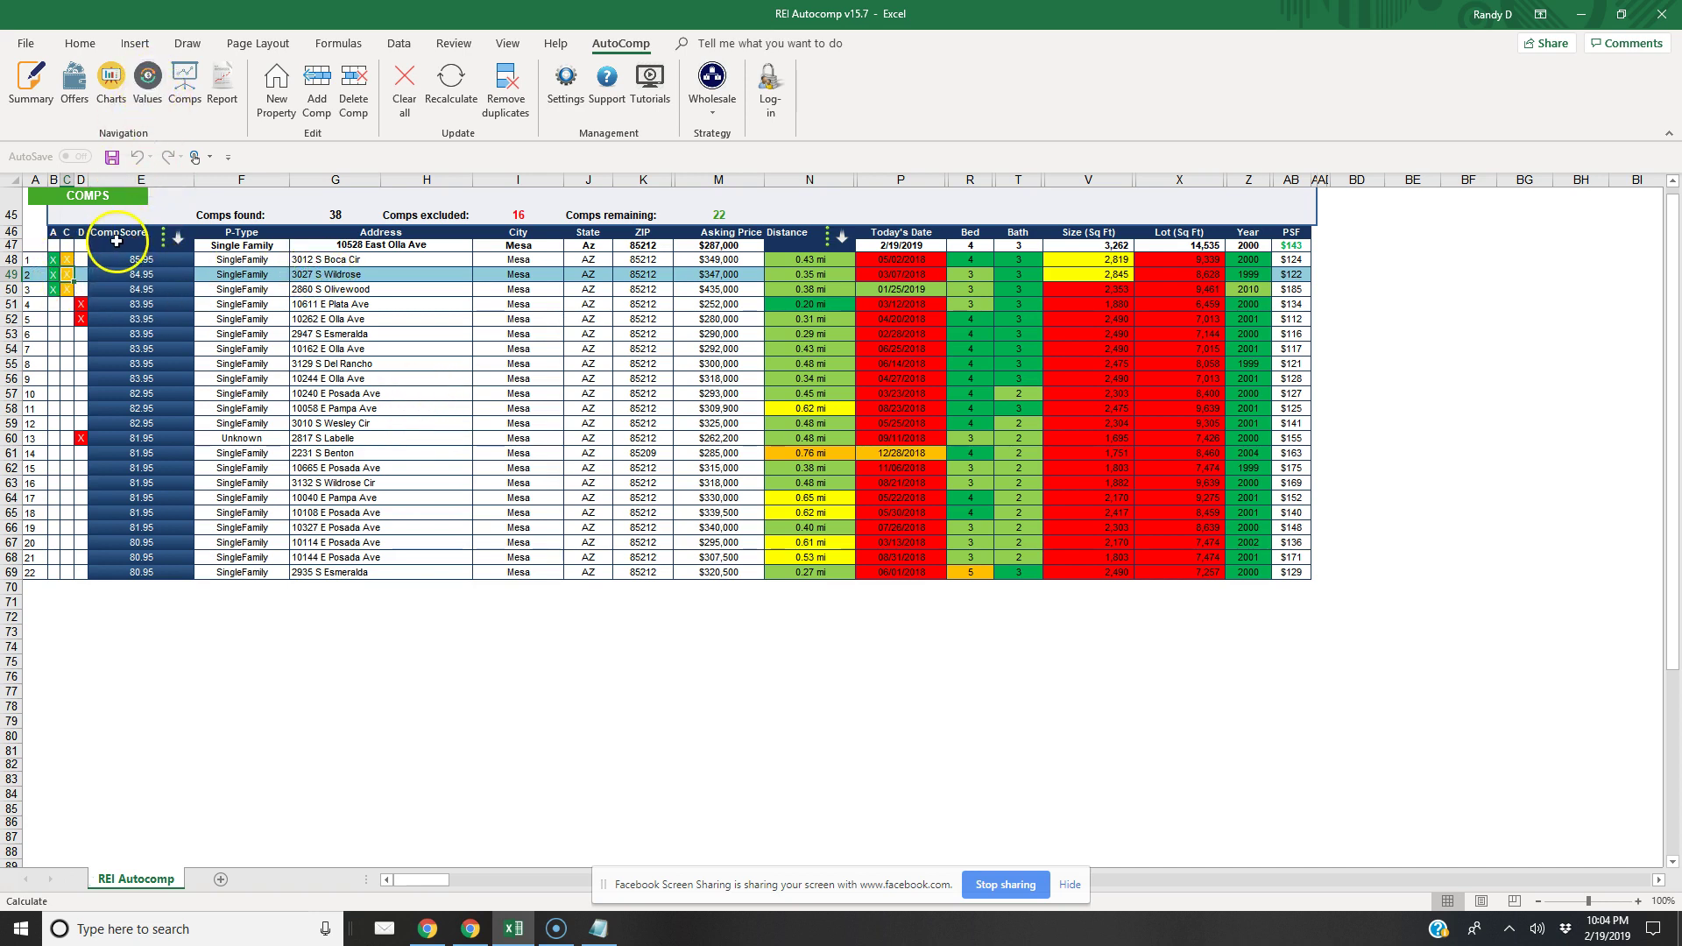
{"action": "left_click", "coordinate": [67, 274]}
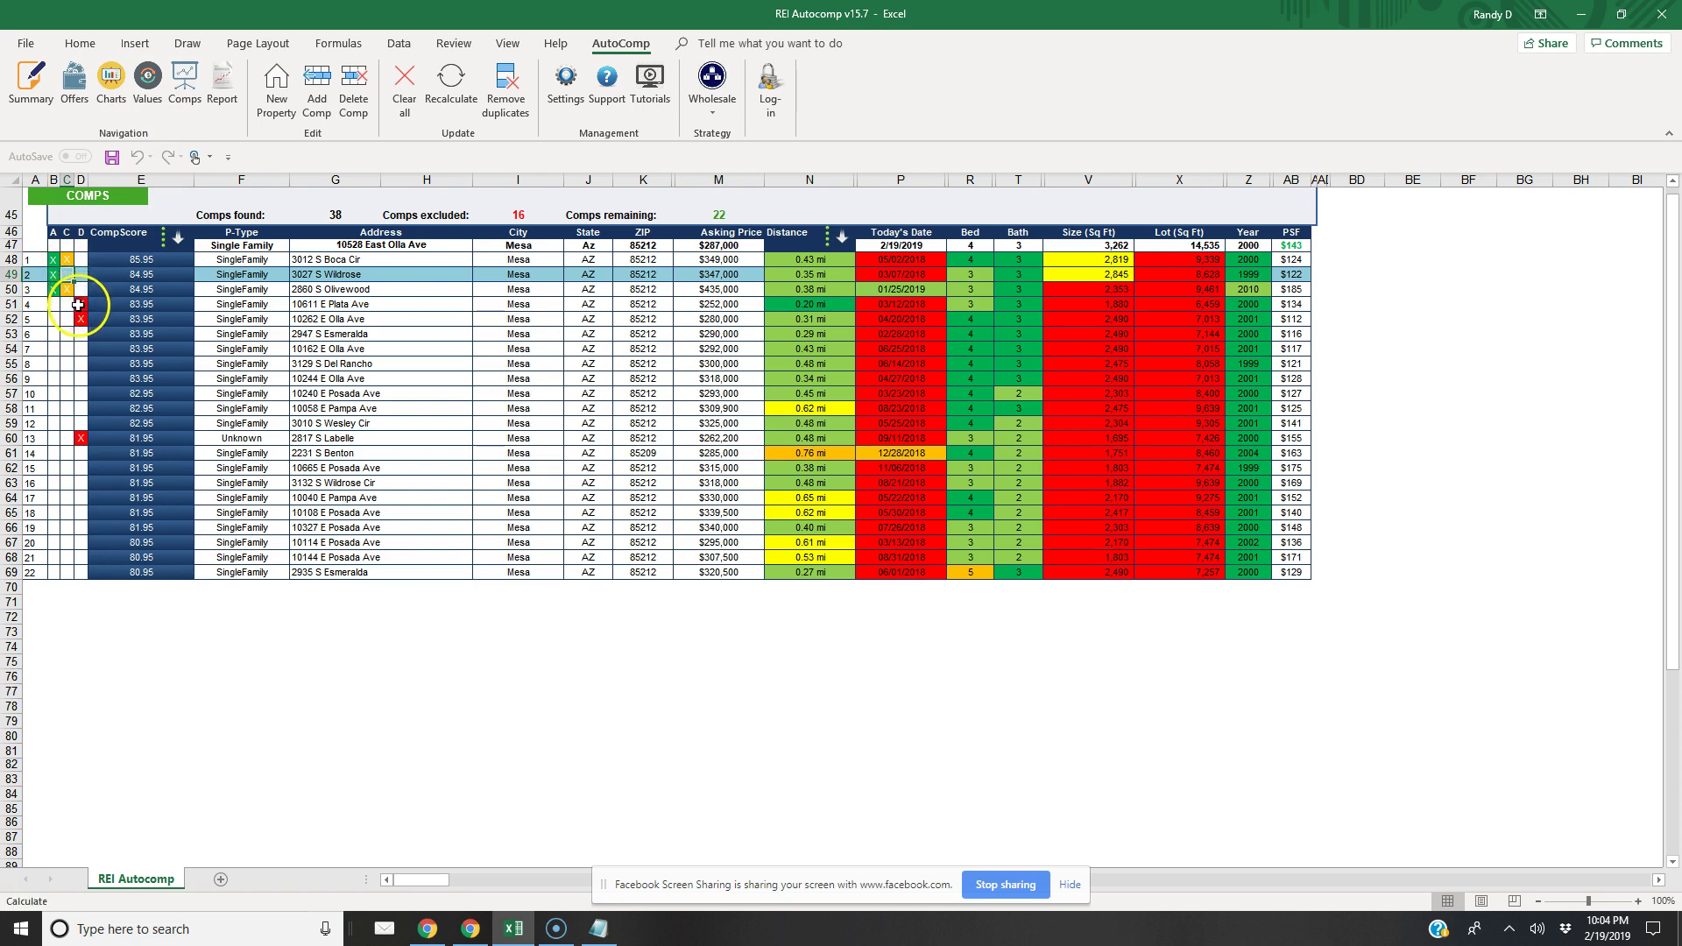
{"action": "left_click", "coordinate": [68, 334]}
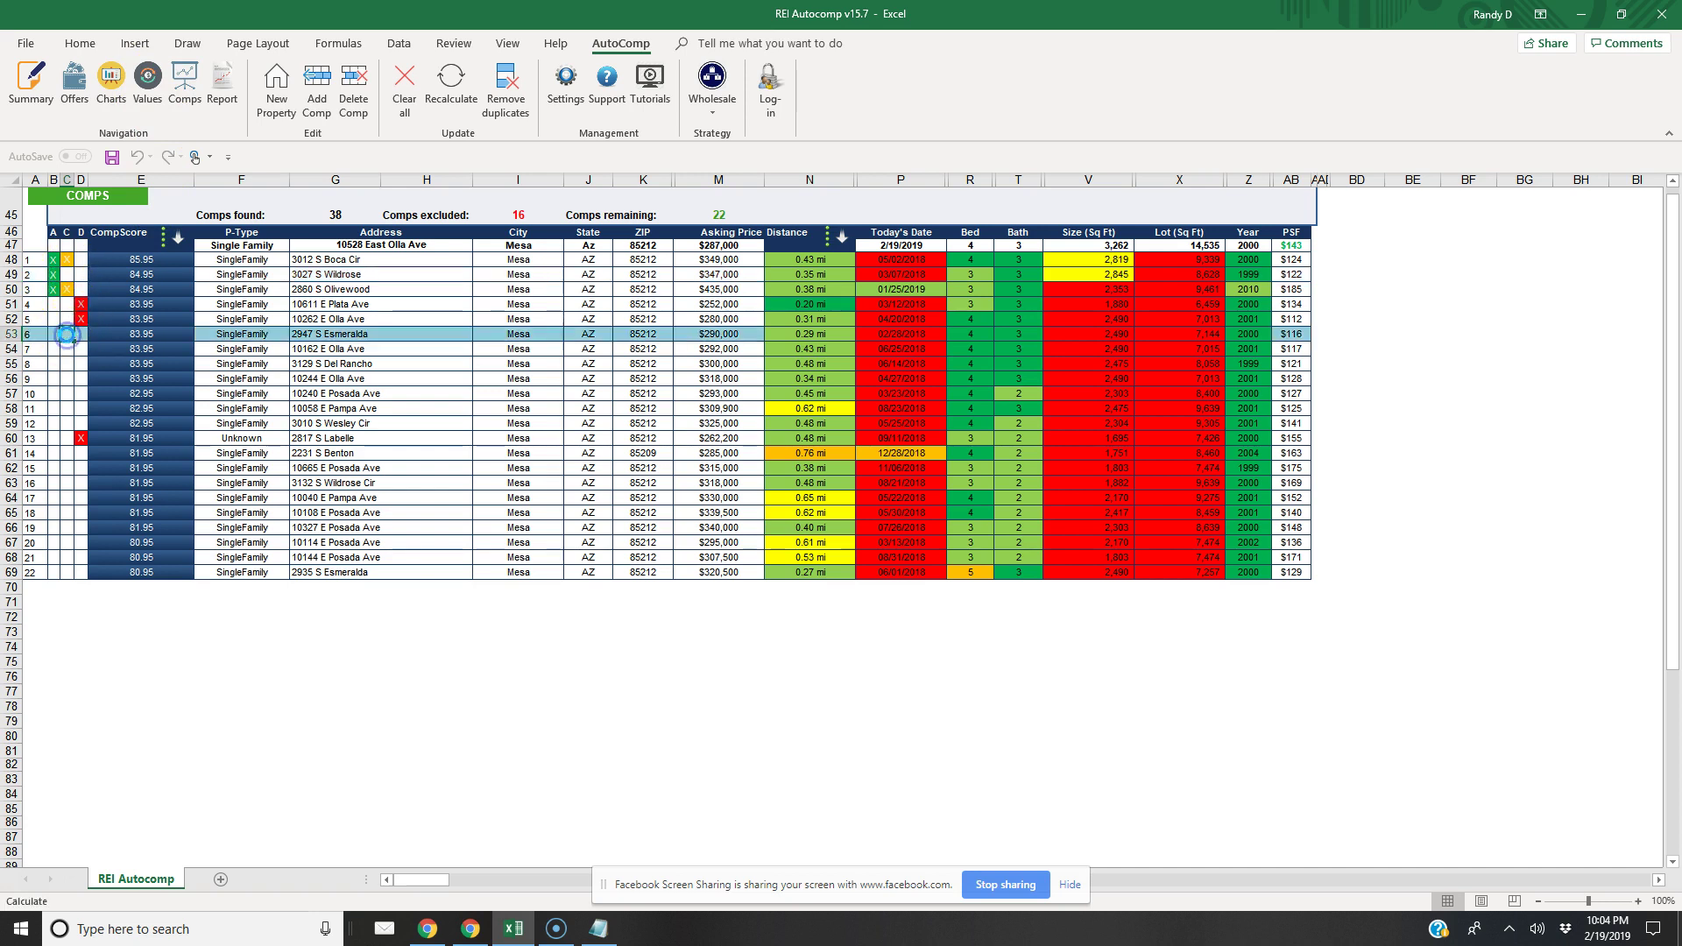
{"action": "double_click", "coordinate": [68, 333]}
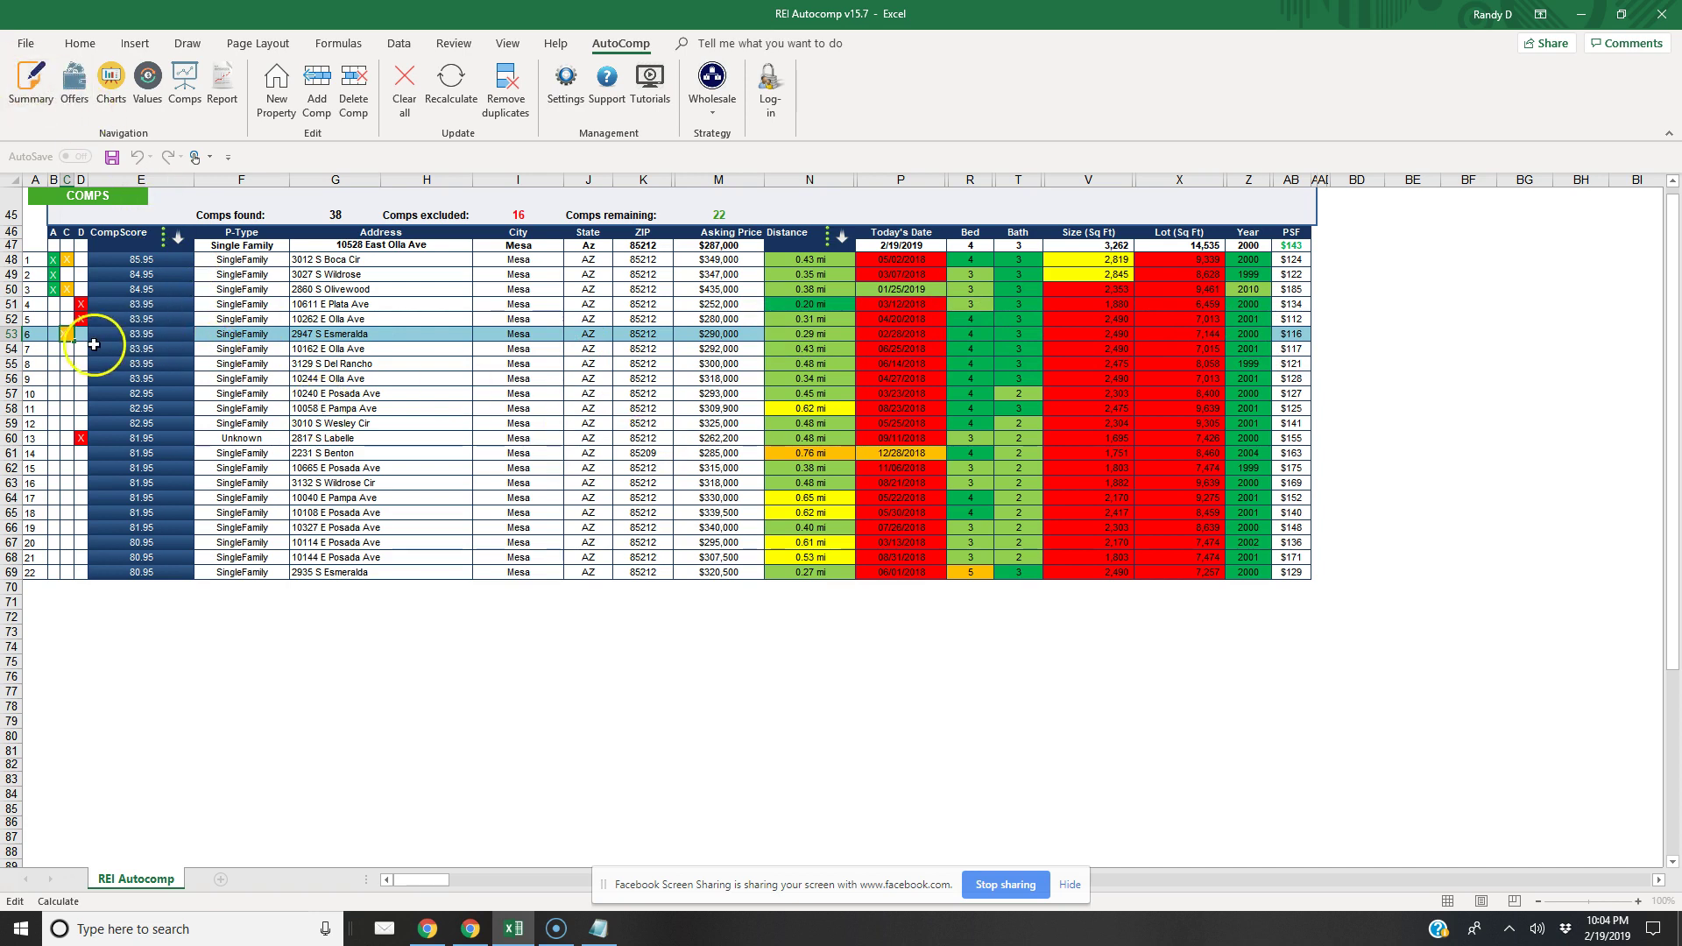
{"action": "left_click", "coordinate": [66, 364]}
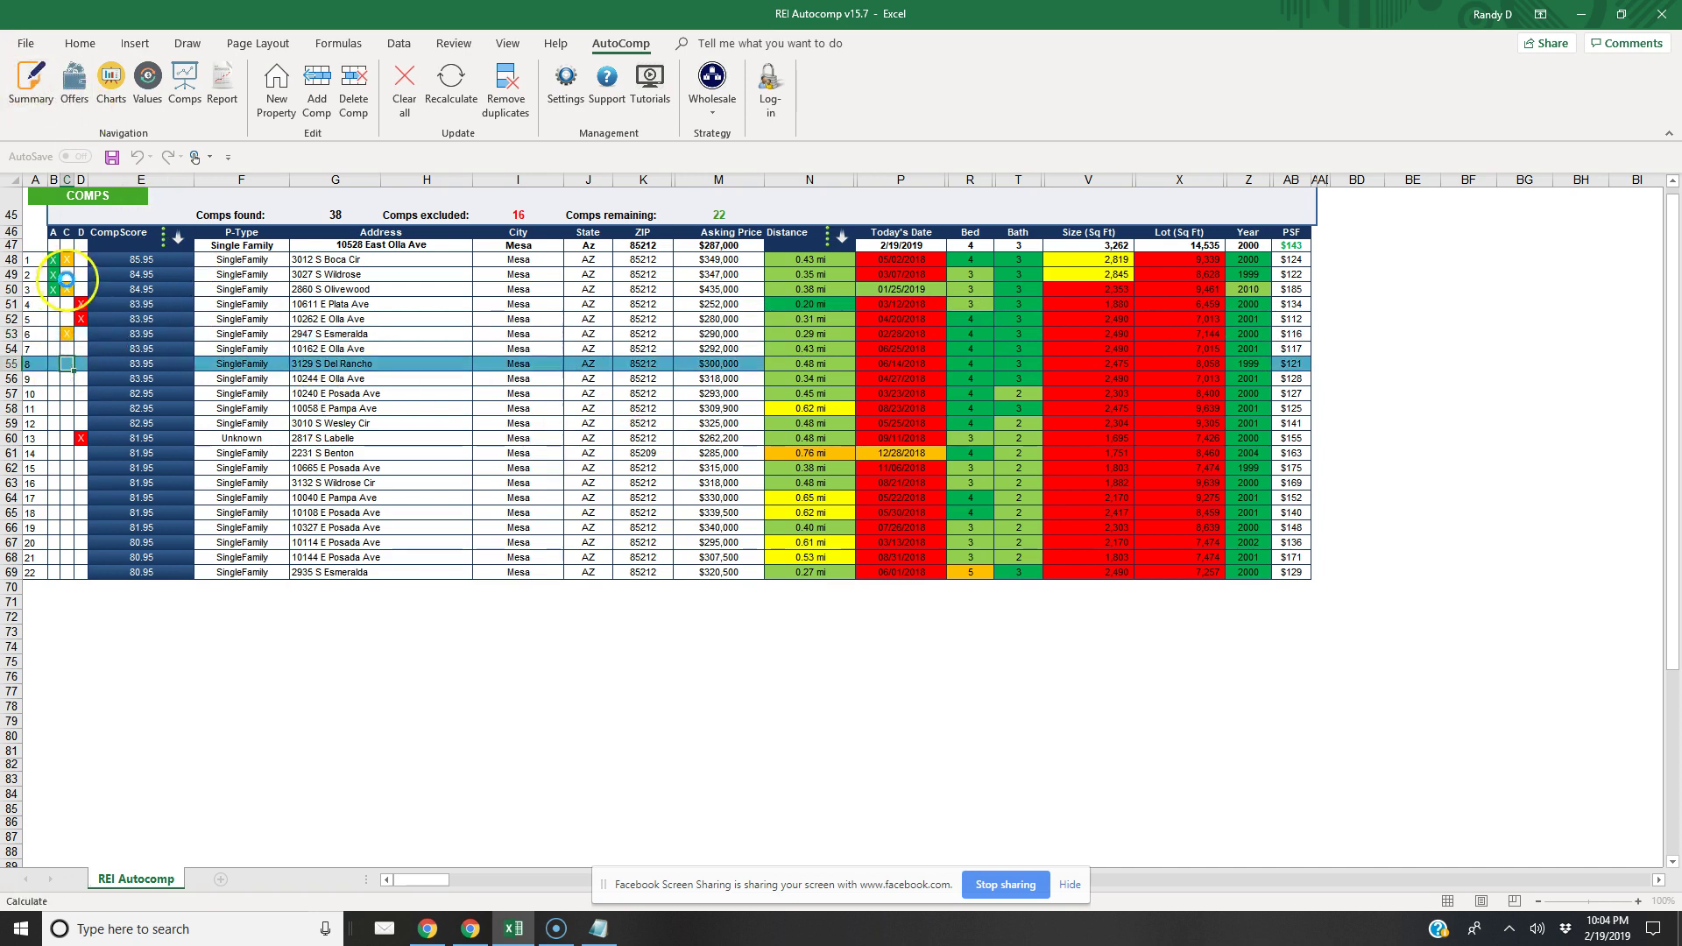
{"action": "left_click", "coordinate": [31, 88]}
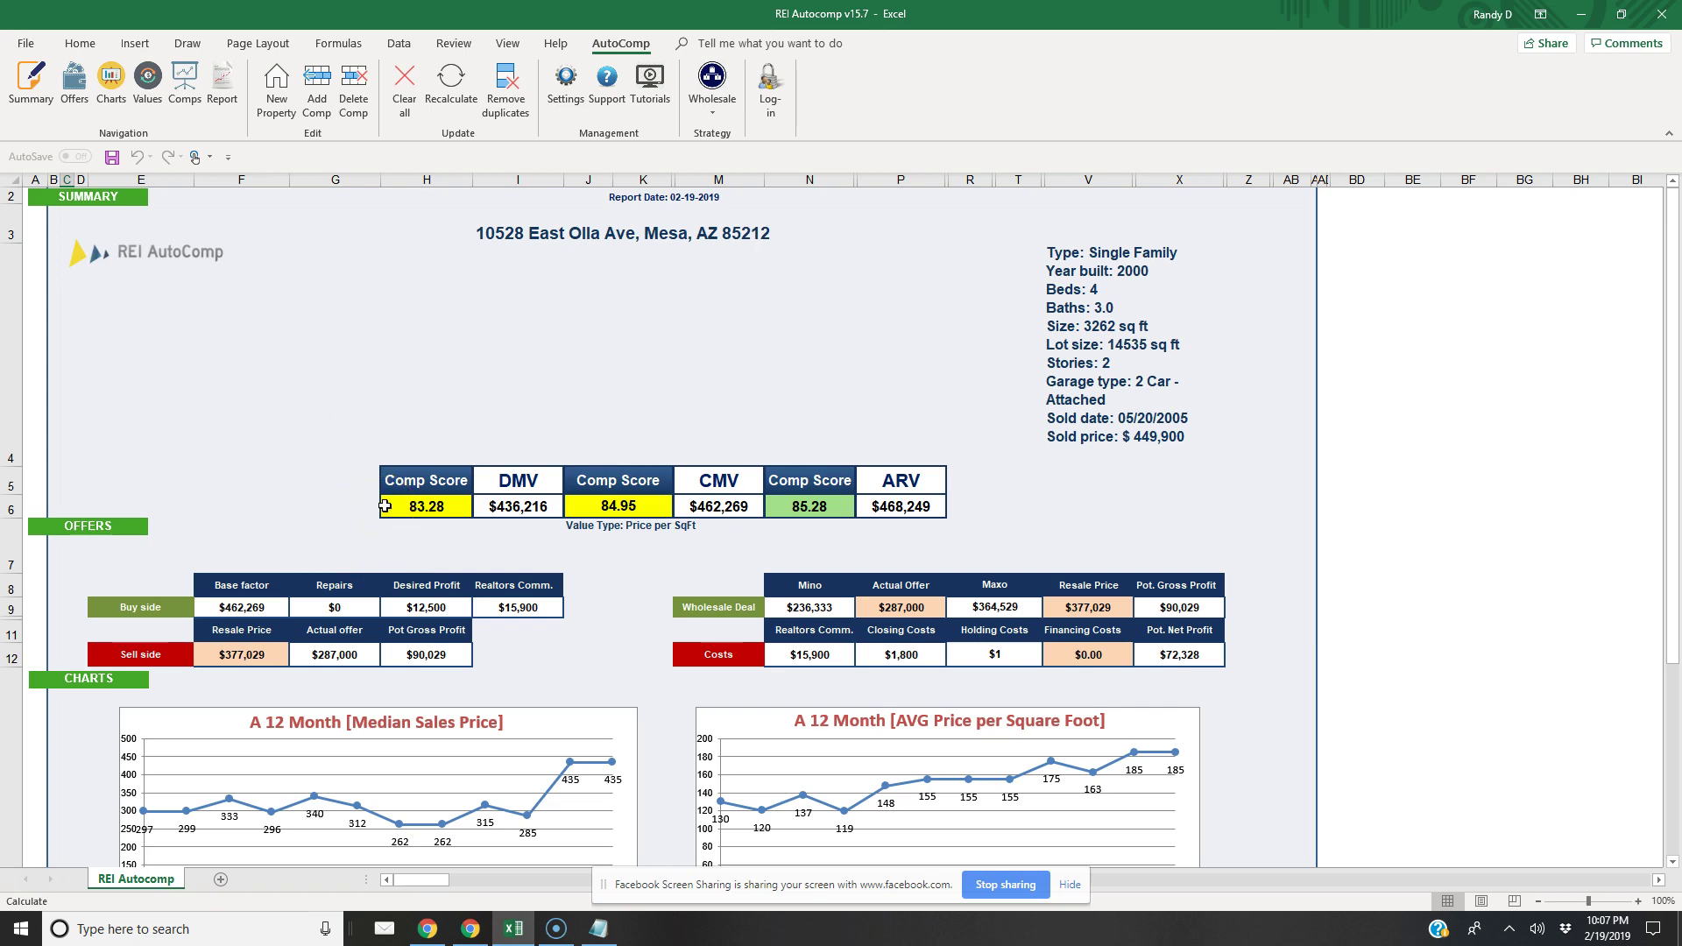
Open the comps table showing 22 remaining of 38 comps found
{"action": "left_click", "coordinate": [182, 88]}
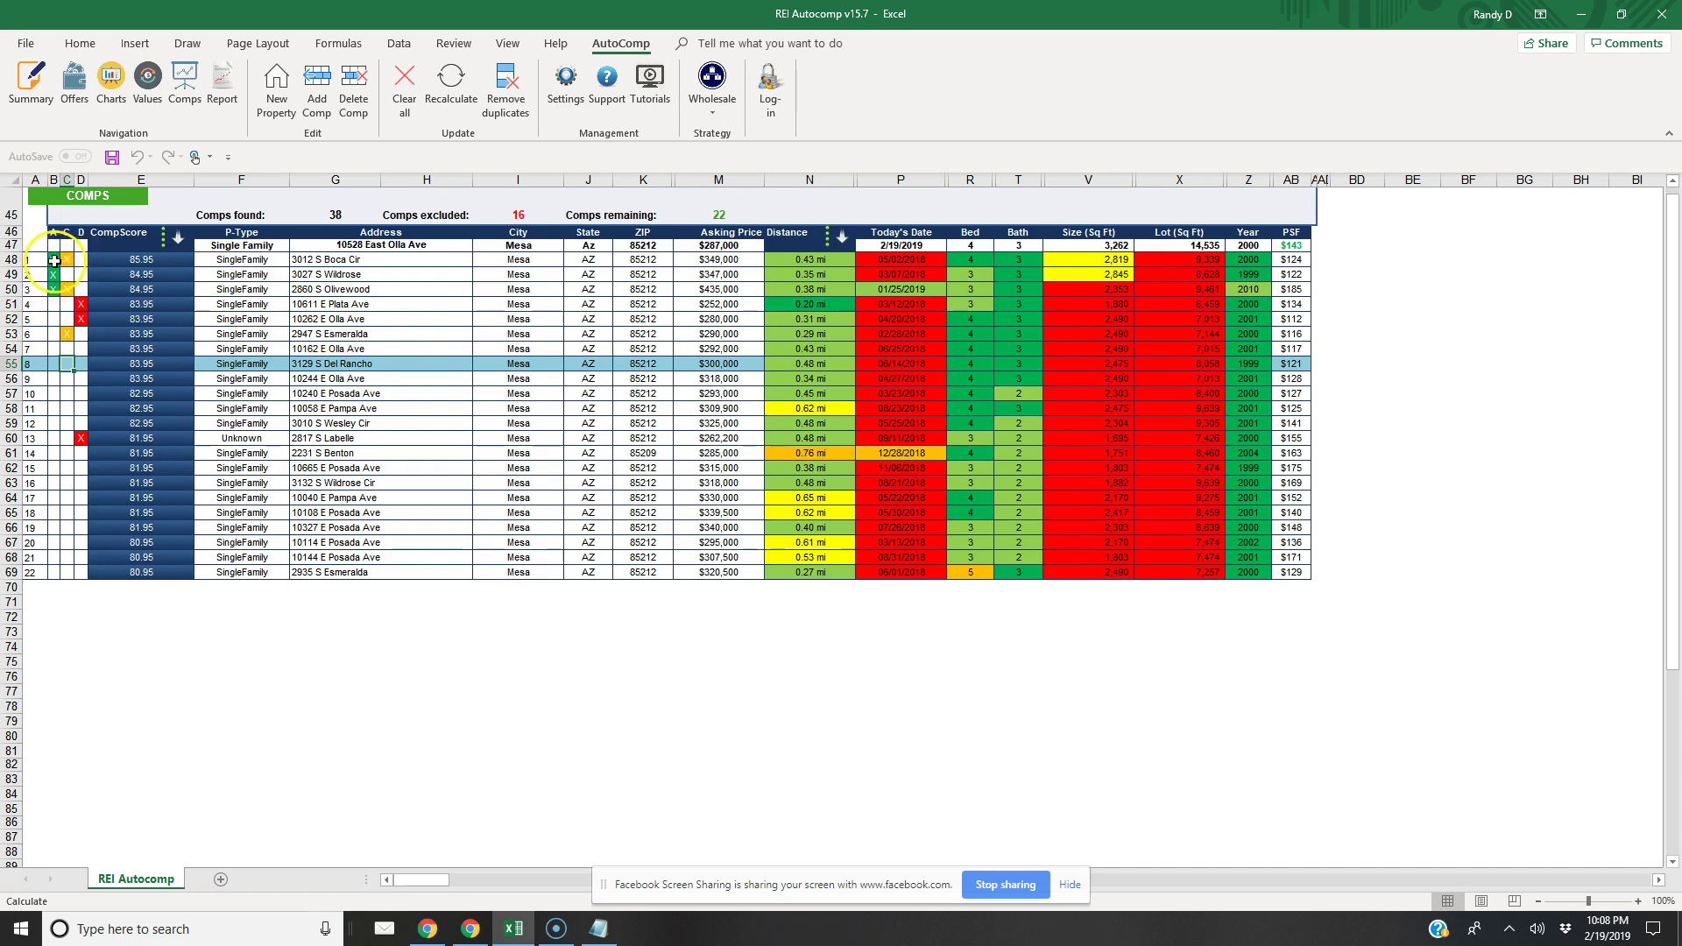
{"action": "left_click", "coordinate": [56, 259]}
{"action": "left_click", "coordinate": [67, 259]}
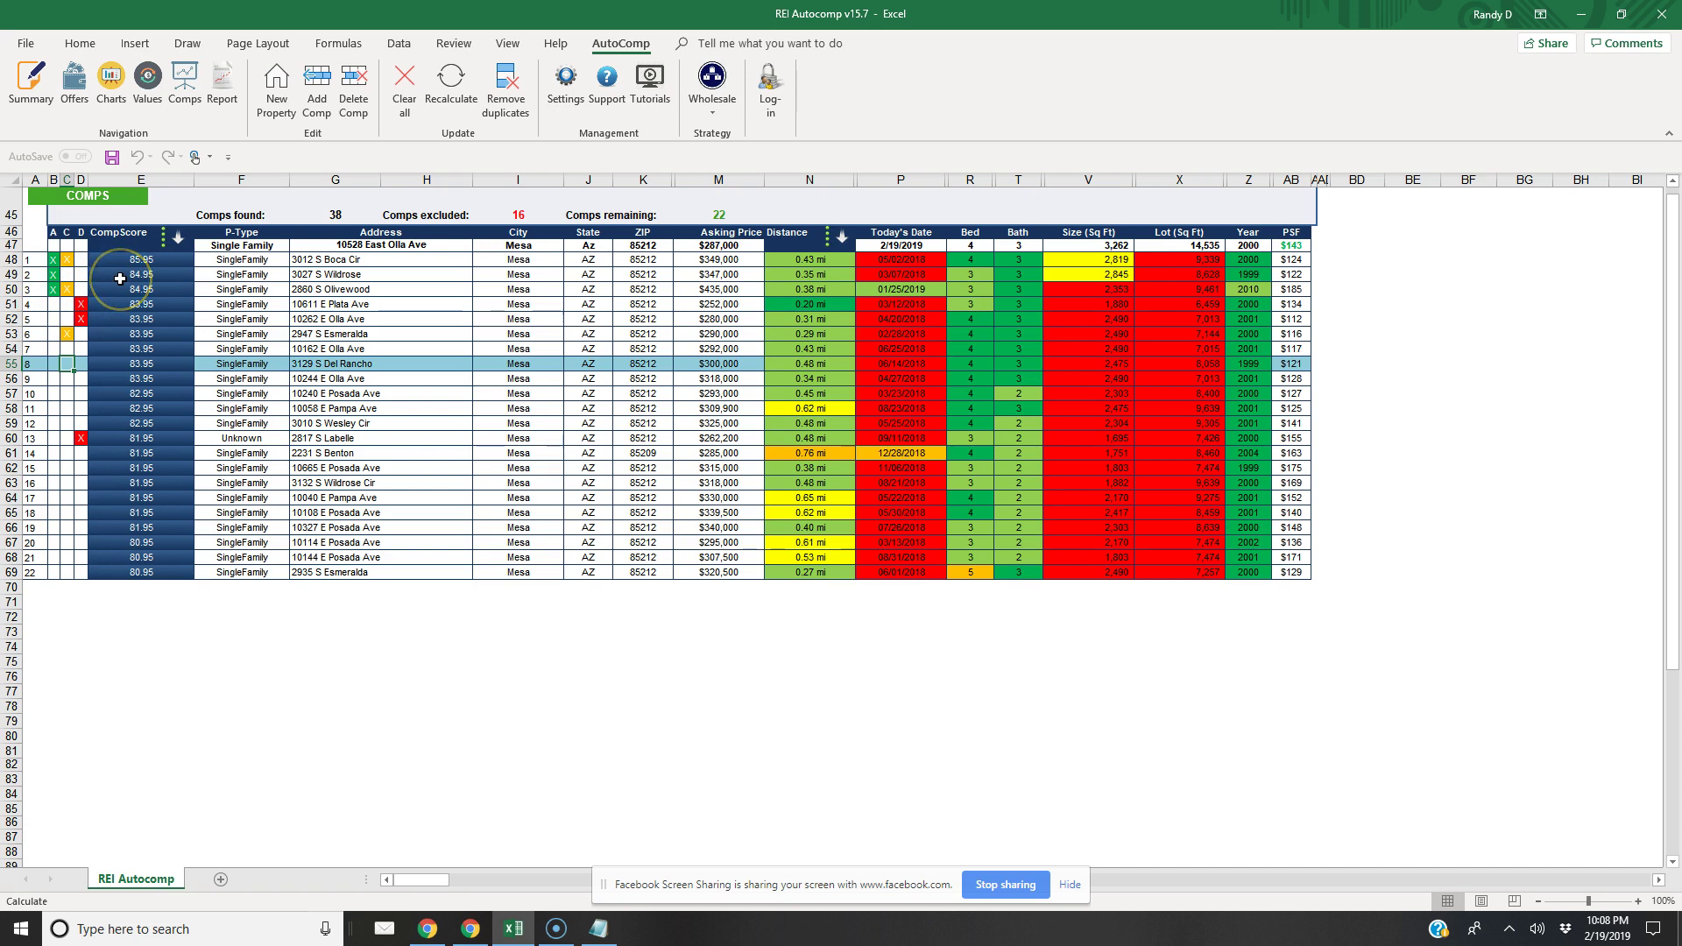
{"action": "left_click", "coordinate": [64, 268]}
{"action": "left_click", "coordinate": [30, 86]}
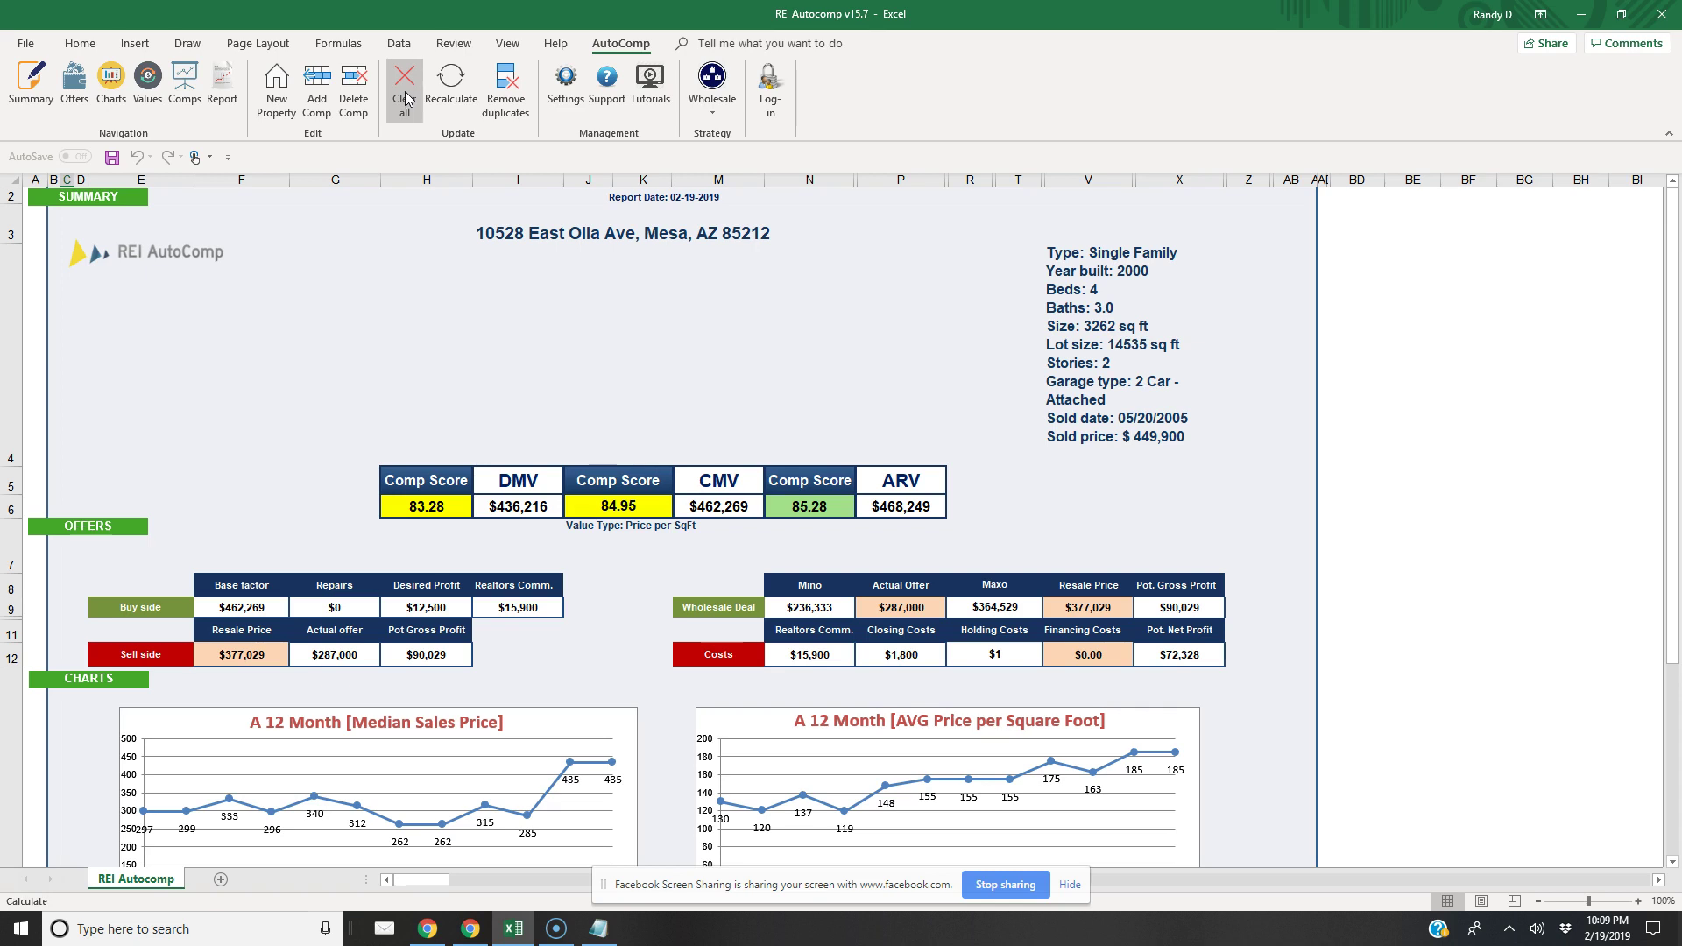
{"action": "left_click", "coordinate": [300, 106]}
{"action": "left_click", "coordinate": [405, 98]}
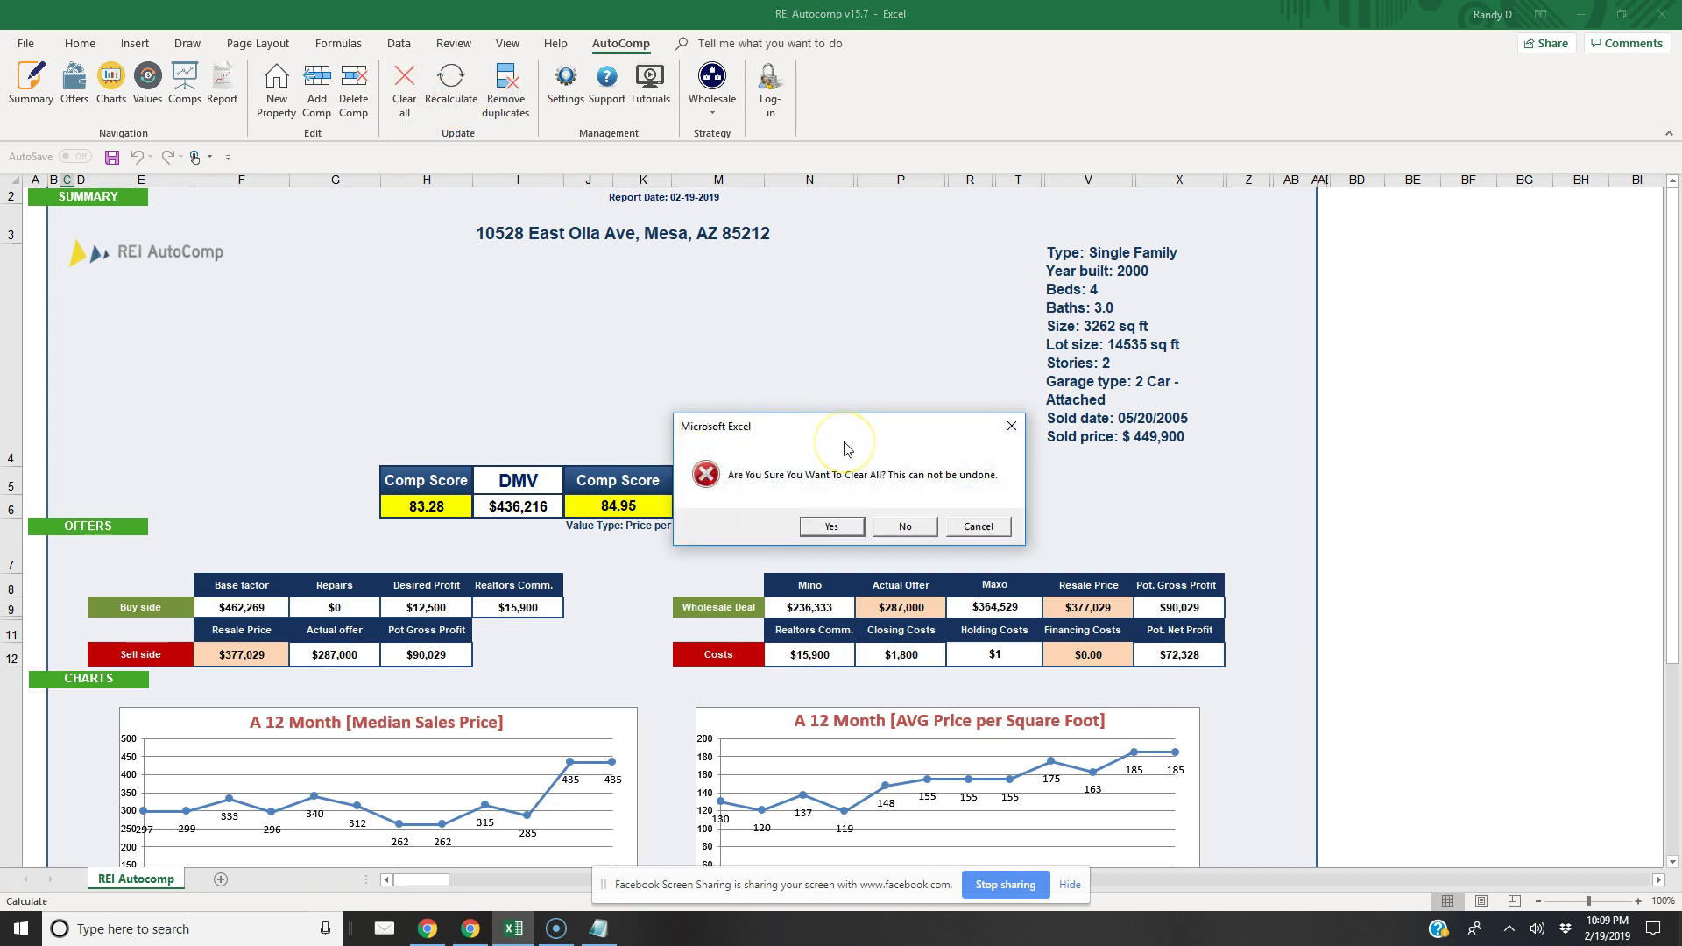
{"action": "left_click", "coordinate": [320, 110]}
{"action": "left_click", "coordinate": [815, 530]}
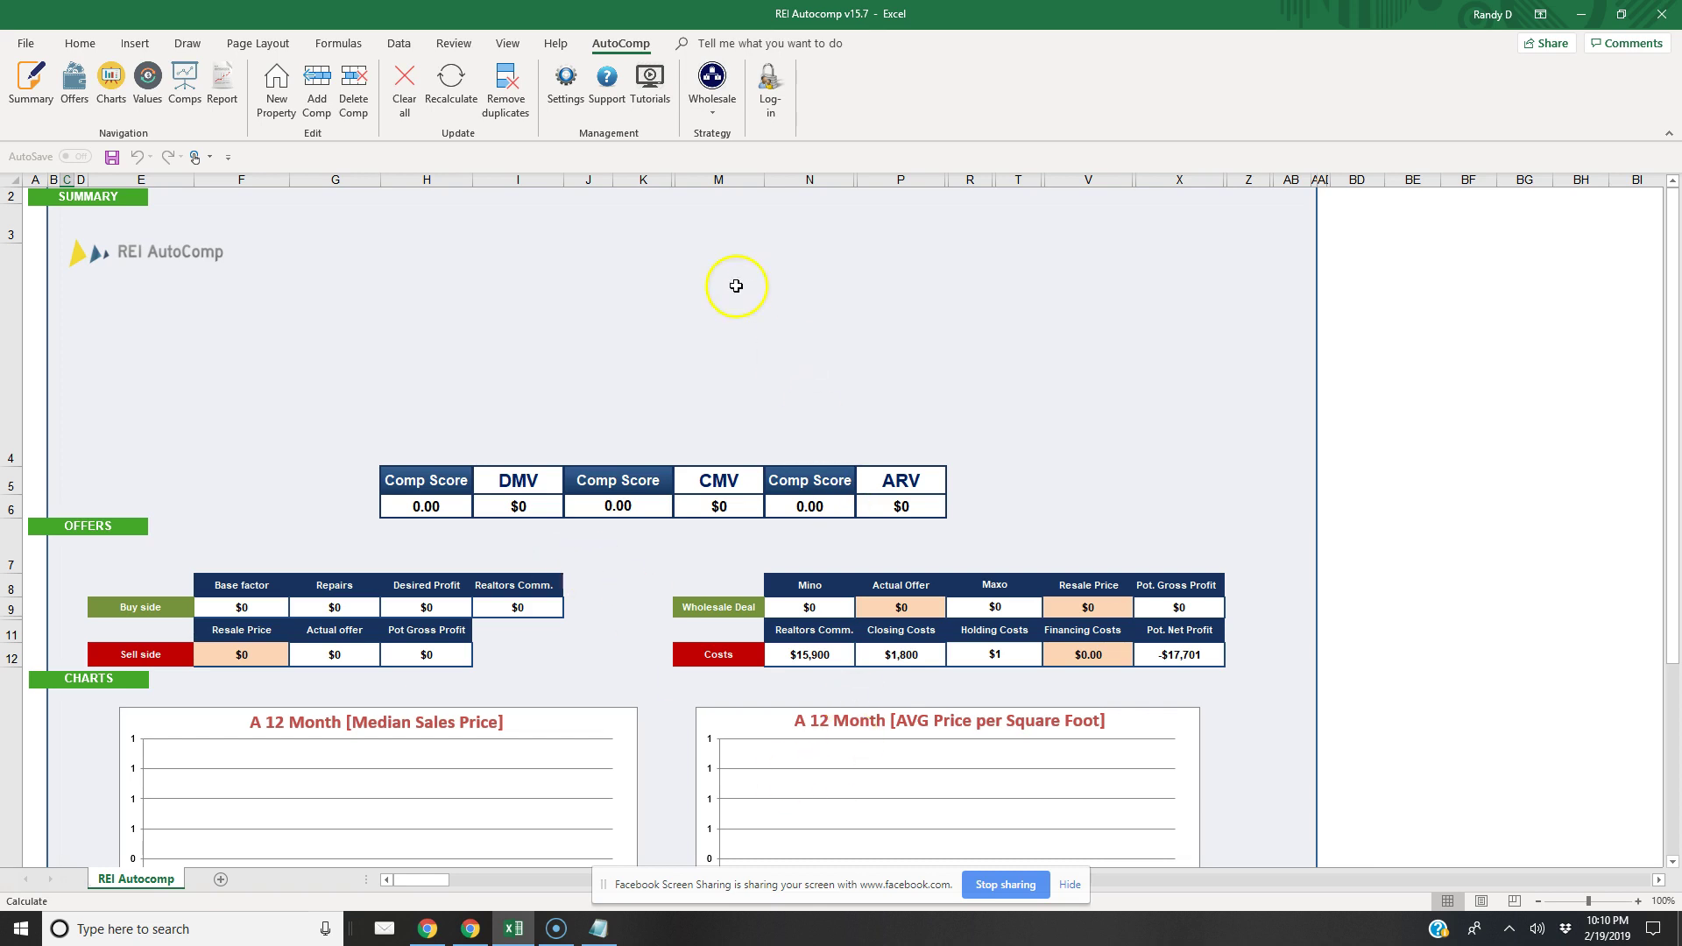
{"action": "left_click", "coordinate": [276, 87]}
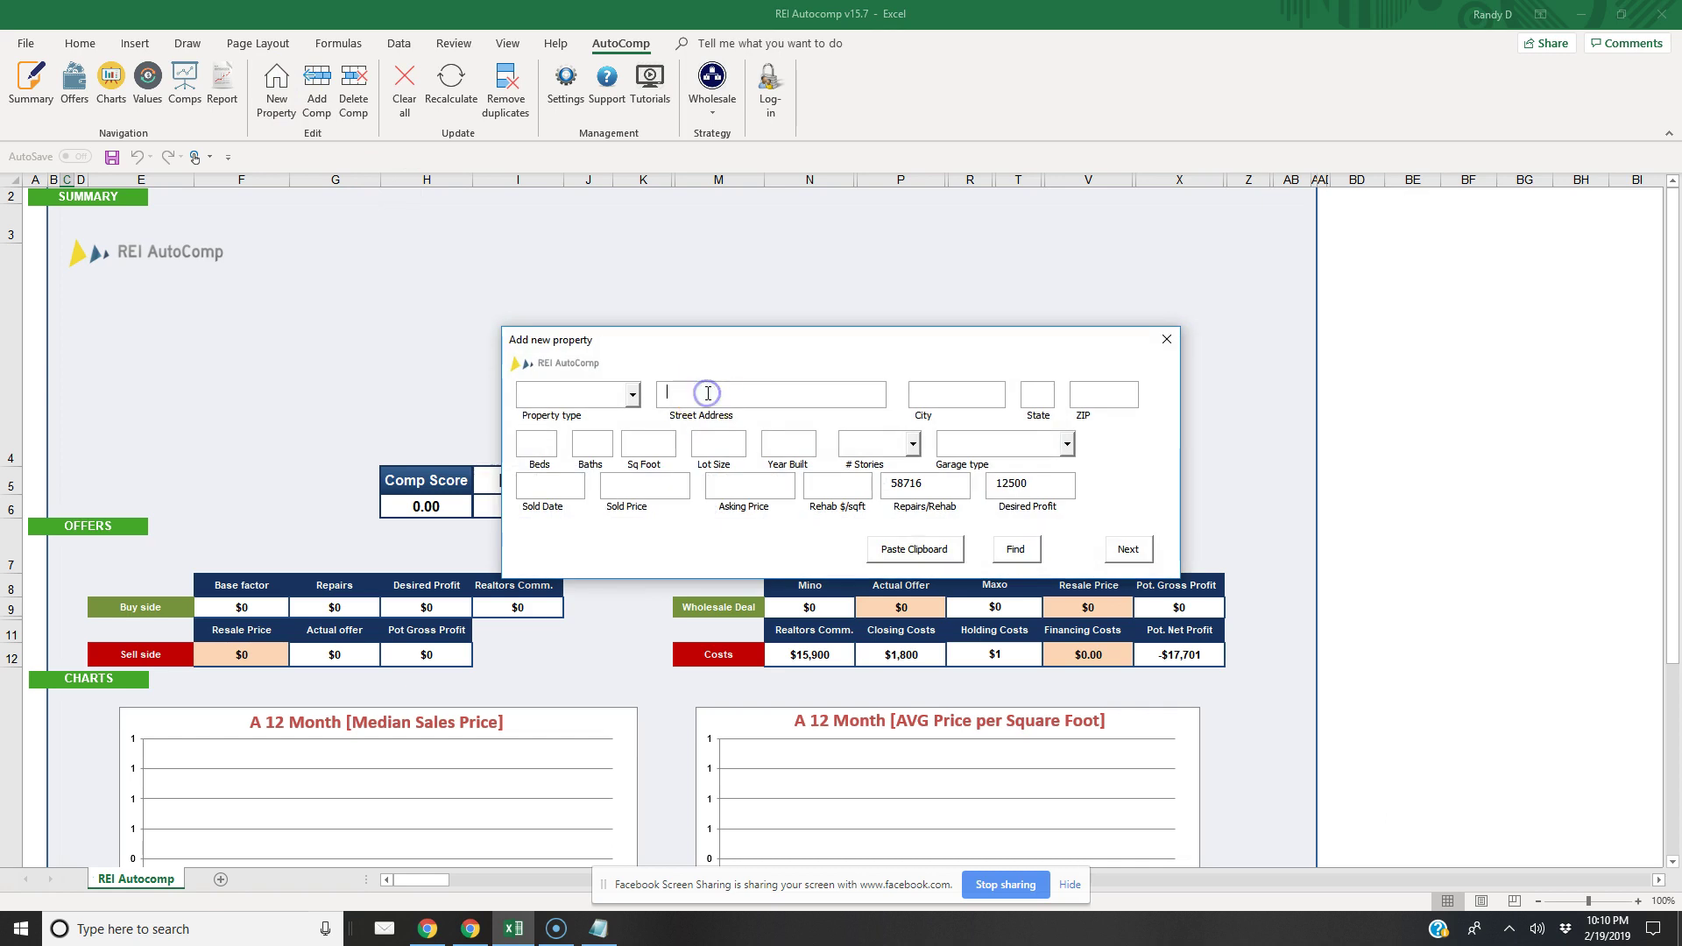
{"action": "left_click", "coordinate": [955, 394]}
{"action": "type", "text": "Miami"}
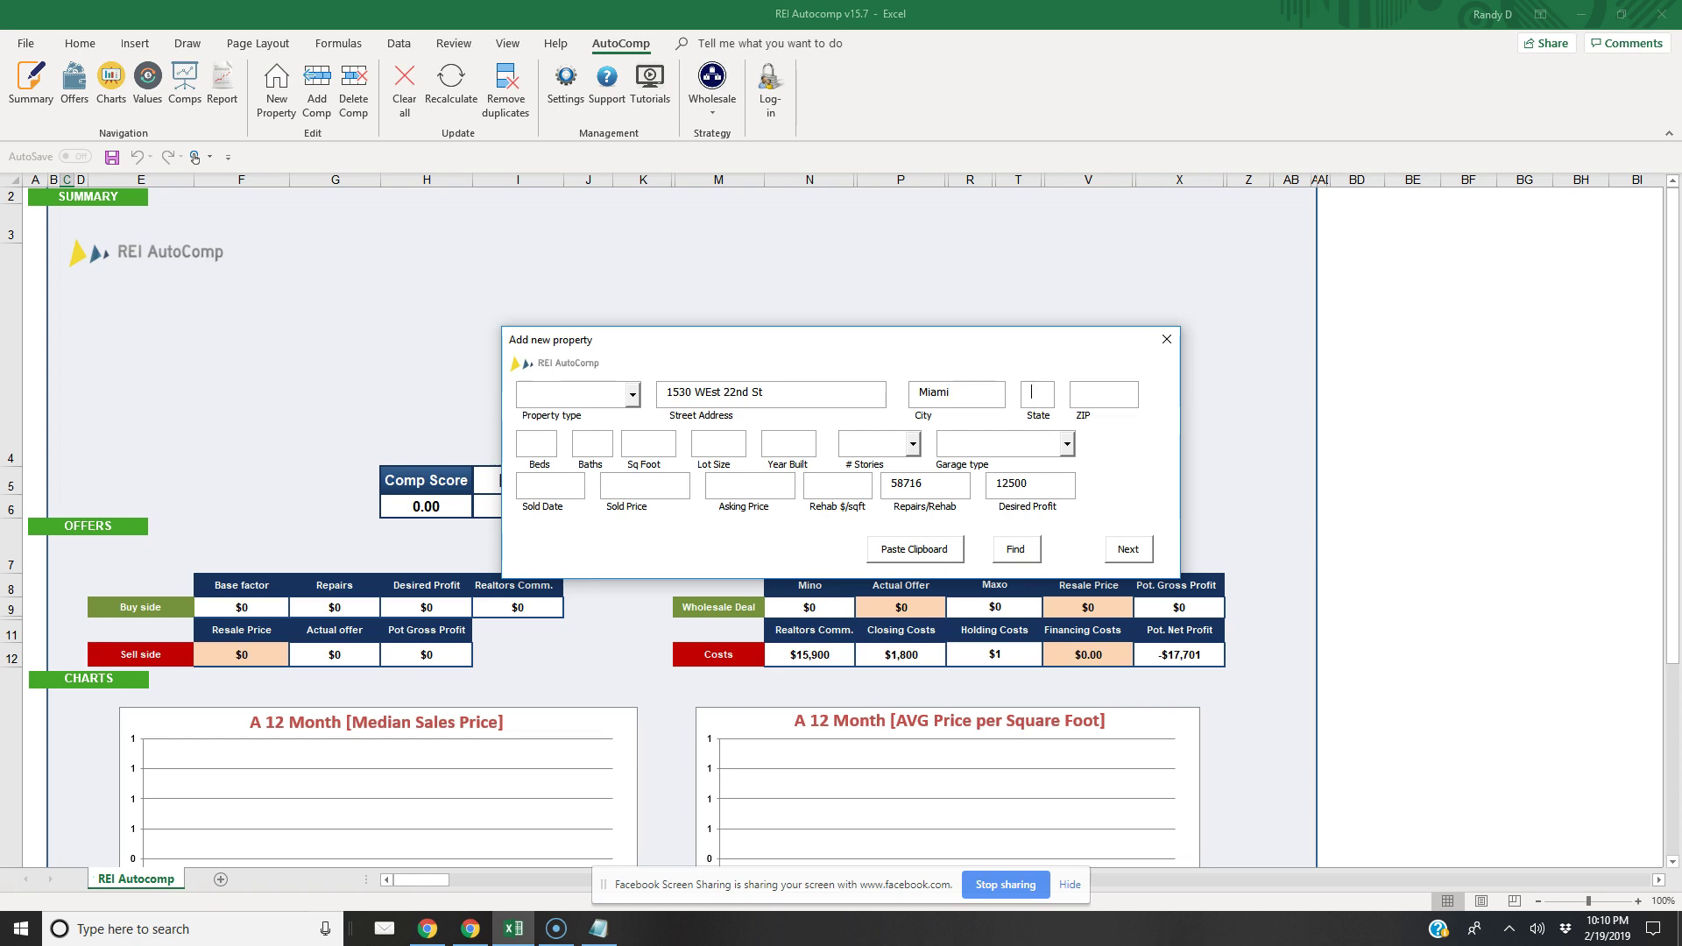
{"action": "type", "text": "FL"}
{"action": "type", "text": " Beach"}
{"action": "left_click", "coordinate": [714, 392]}
{"action": "key", "text": "BackSpace"}
{"action": "type", "text": "e"}
Enter ZIP 33140 and auto-fill details: SingleFamily, 4 beds, 3.0 baths, 2506 sq ft
{"action": "left_click", "coordinate": [1081, 396]}
{"action": "type", "text": "3341"}
{"action": "type", "text": "0"}
{"action": "key", "text": "BackSpace"}
{"action": "key", "text": "BackSpace"}
{"action": "key", "text": "BackSpace"}
{"action": "type", "text": "140"}
{"action": "left_click", "coordinate": [1018, 548]}
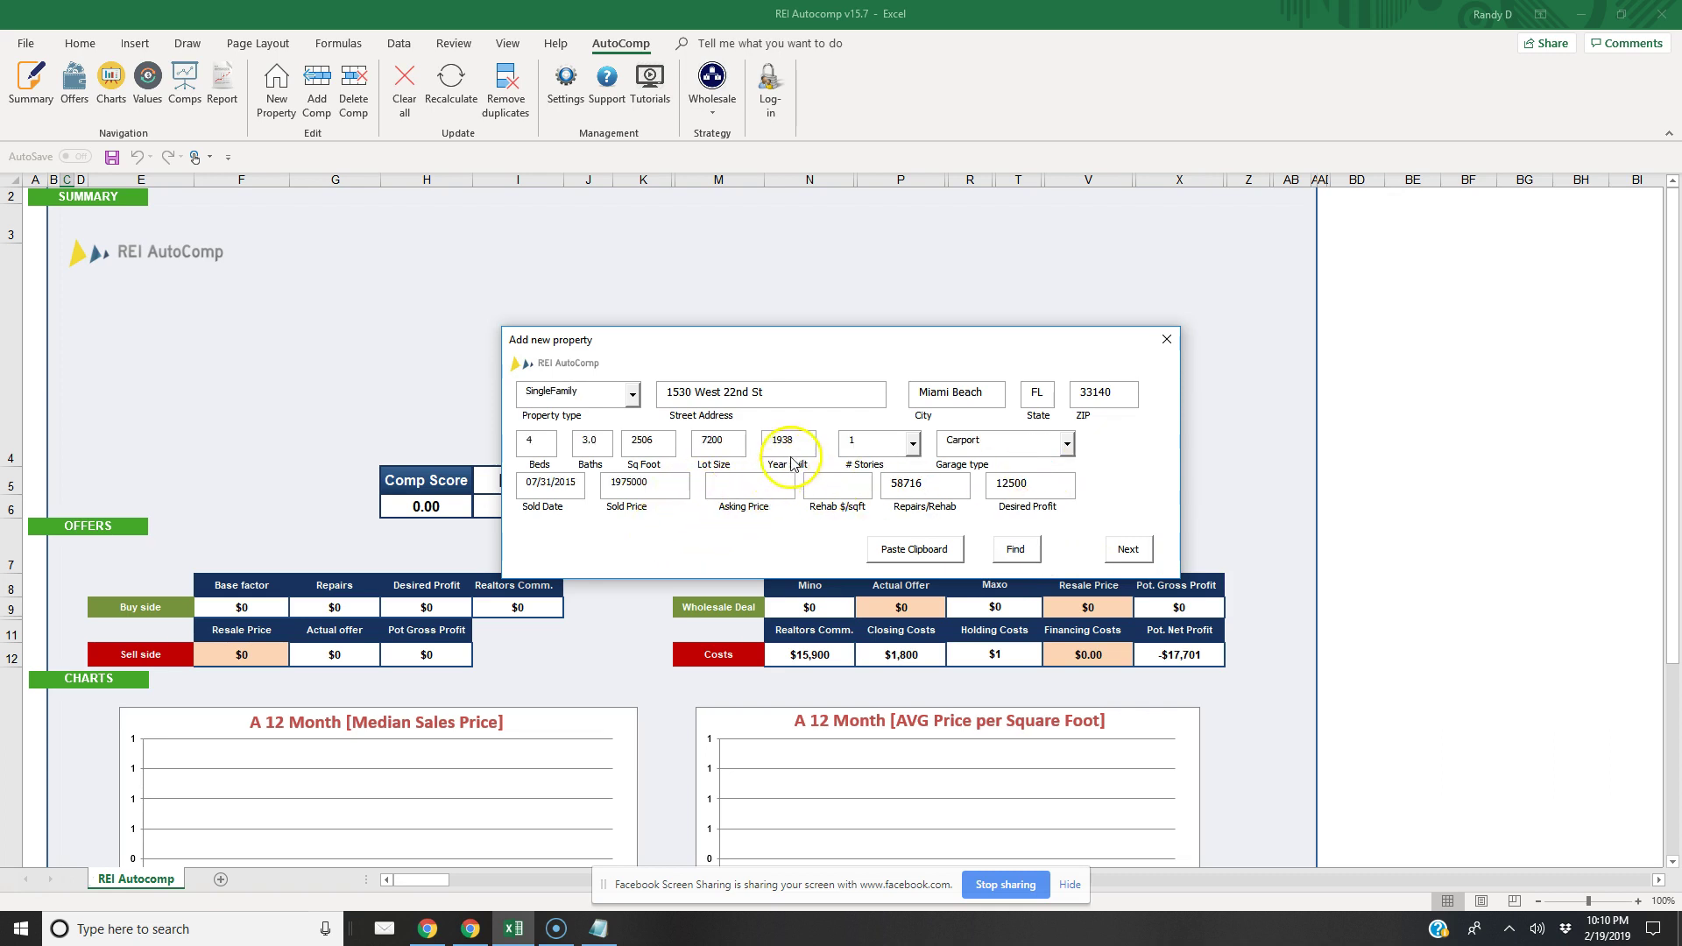
{"action": "left_click", "coordinate": [732, 487]}
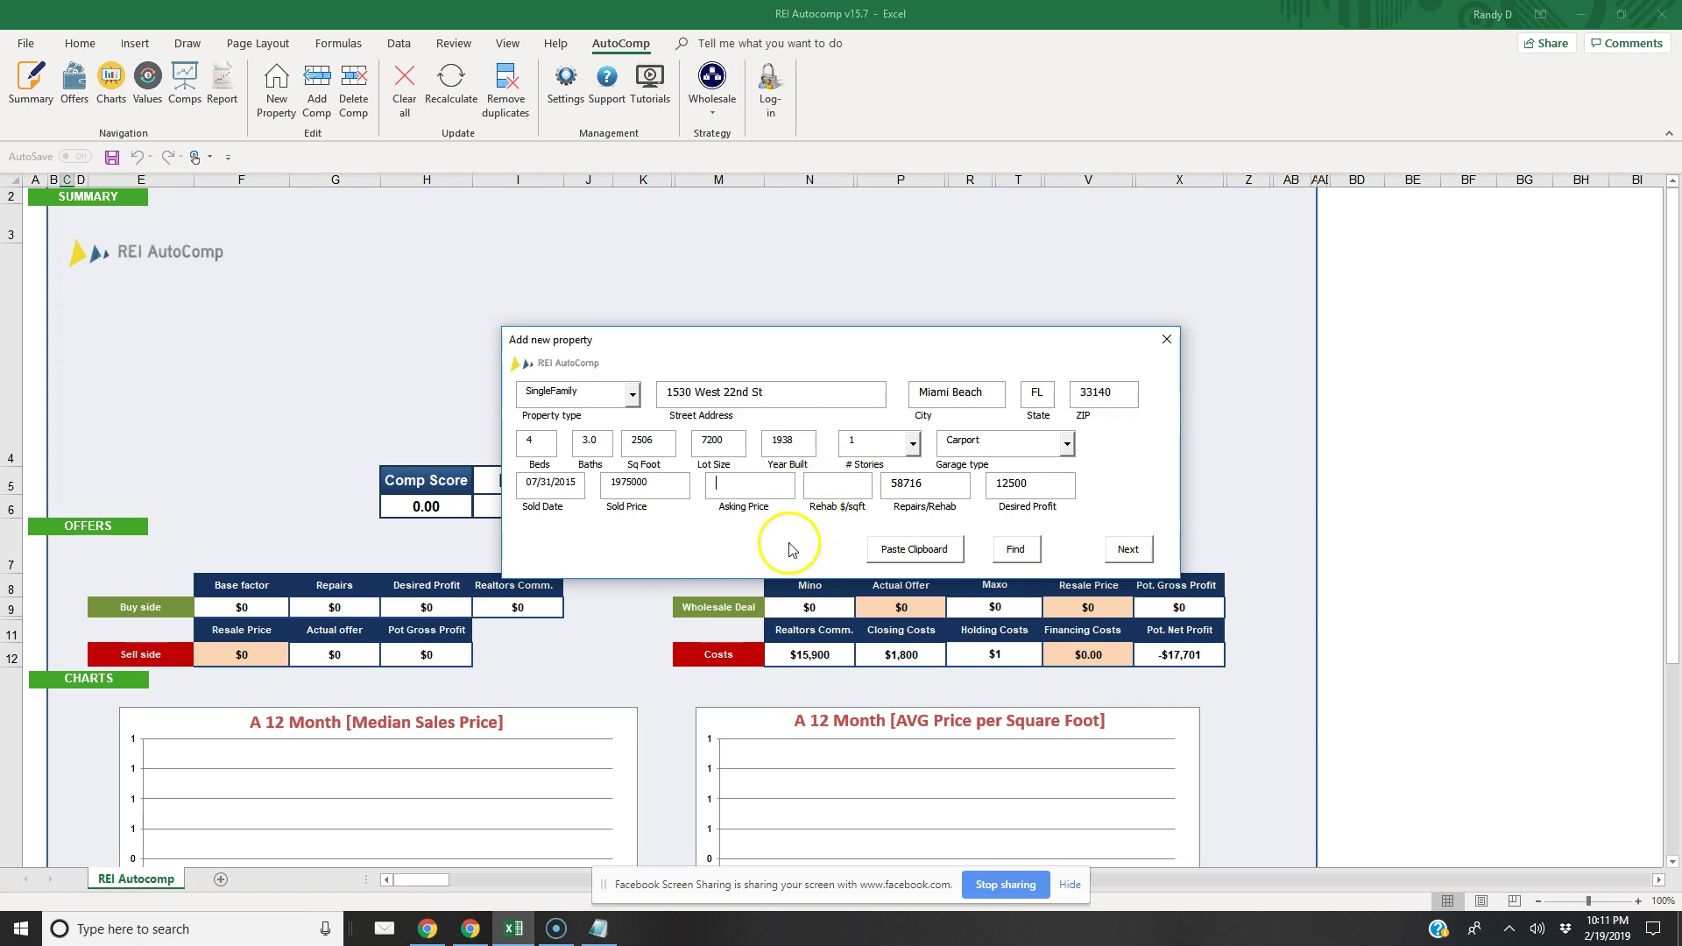
Enter 1600000 as the new property's asking price
{"action": "triple_click", "coordinate": [734, 391]}
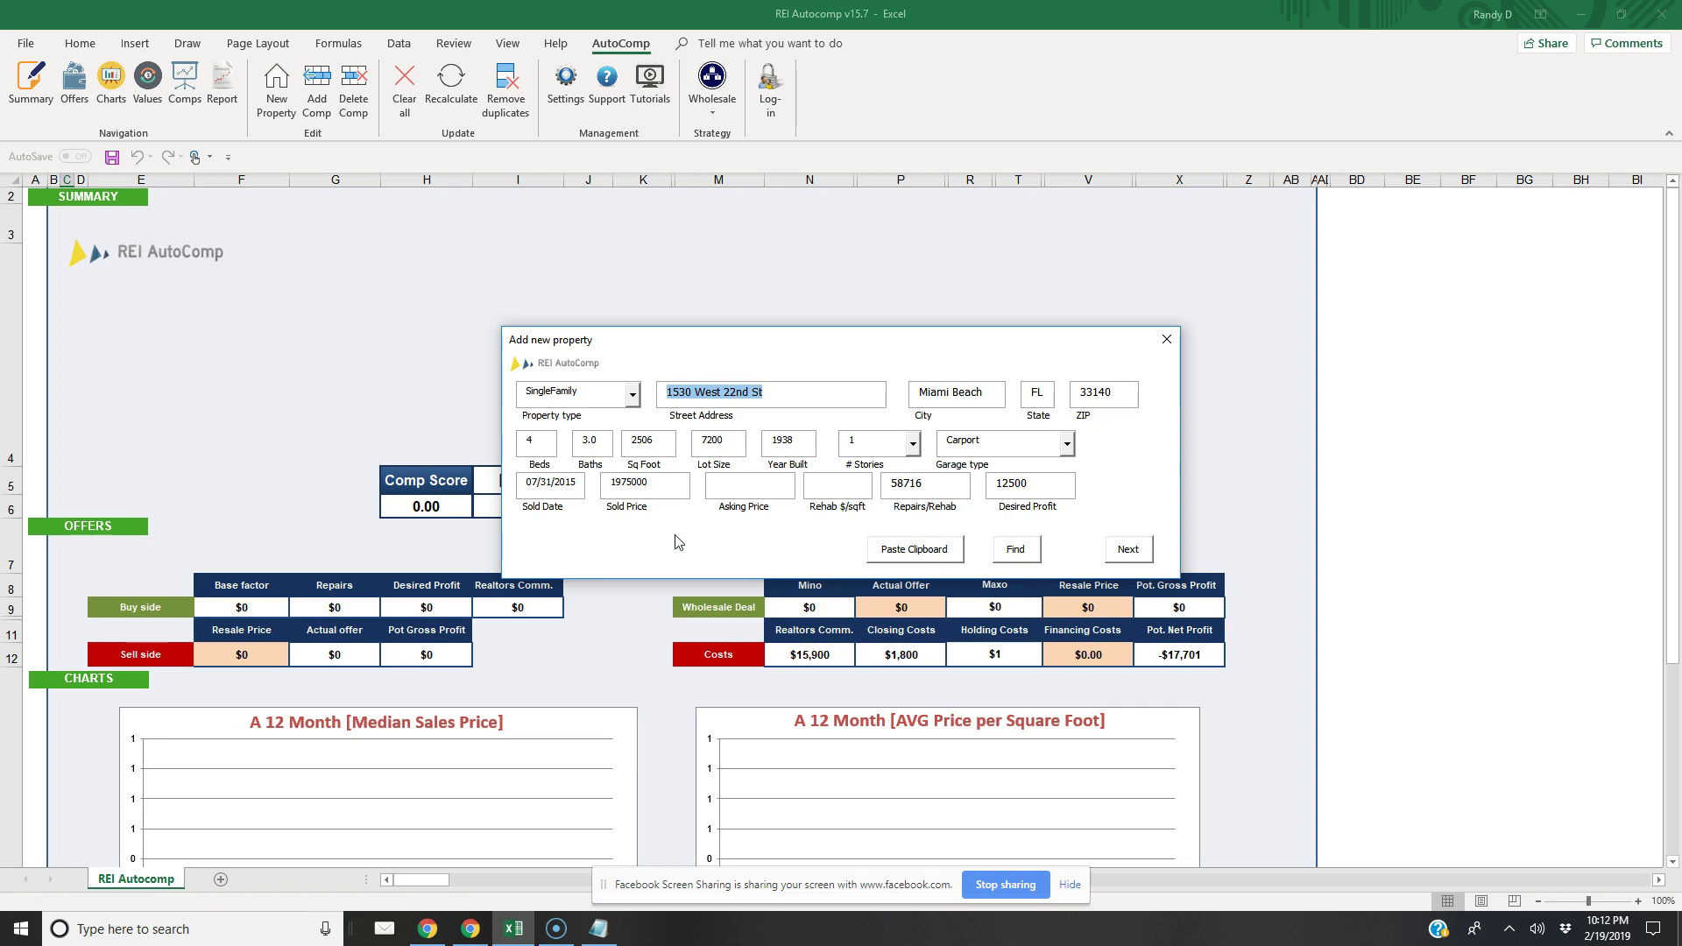
{"action": "left_click", "coordinate": [737, 489]}
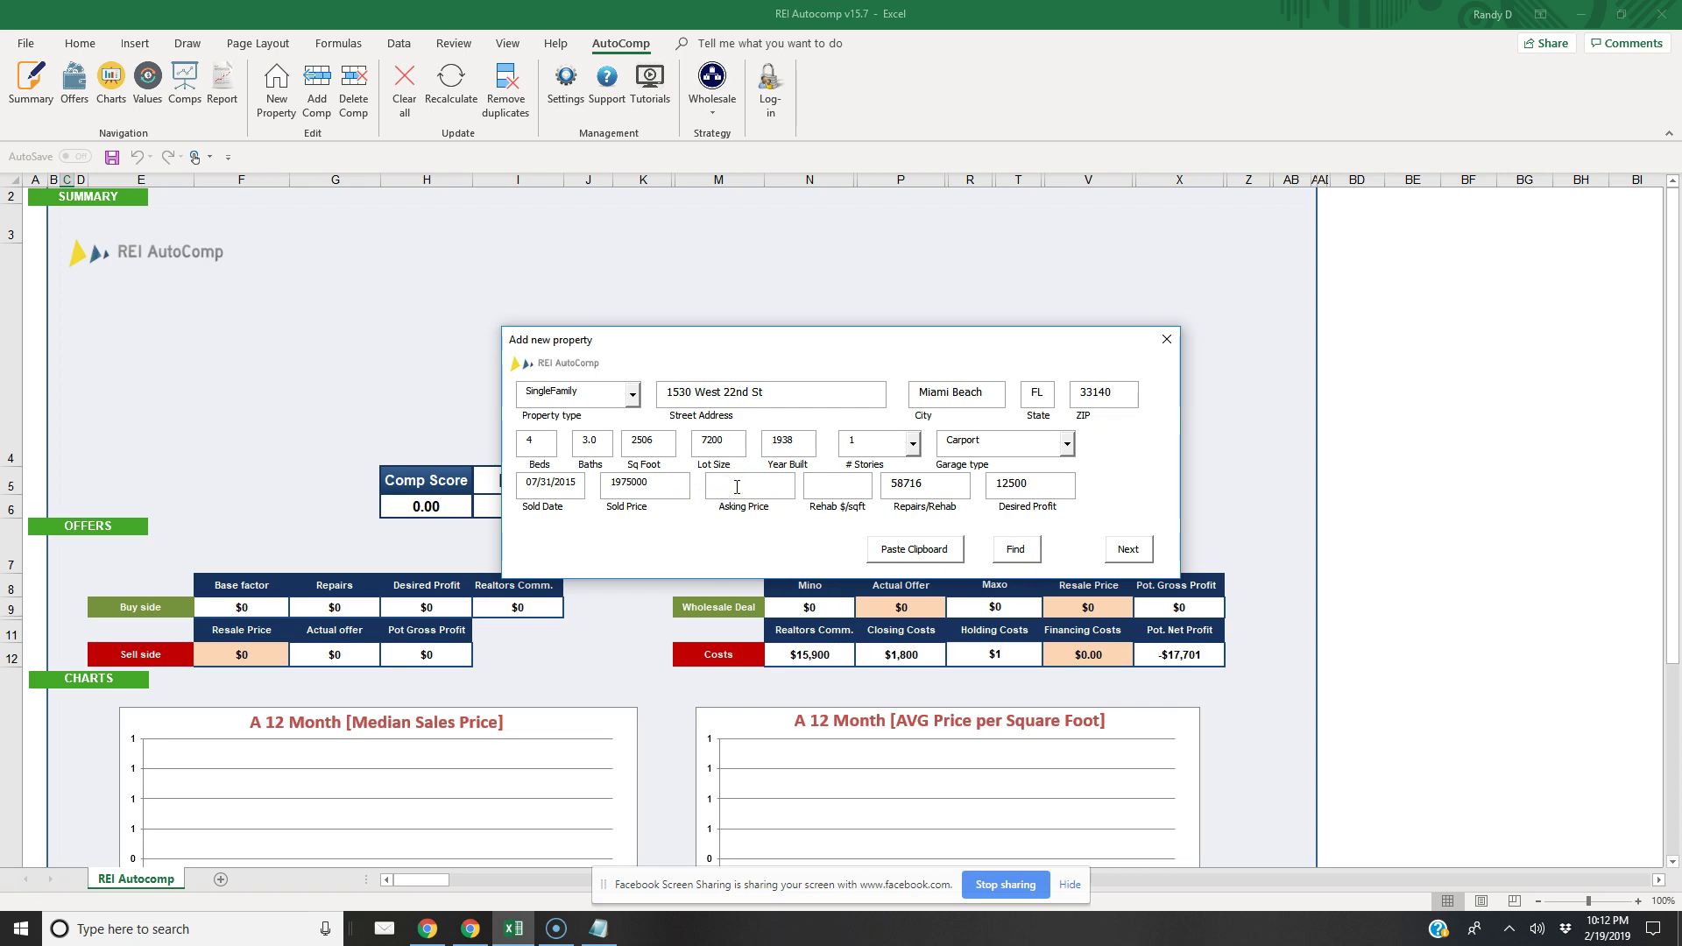
{"action": "type", "text": "1600000"}
{"action": "key", "text": "Tab"}
{"action": "left_click", "coordinate": [830, 481]}
Set the rehab cost to $60 per sqft
{"action": "type", "text": "18"}
{"action": "double_click", "coordinate": [819, 483]}
{"action": "type", "text": "30"}
{"action": "double_click", "coordinate": [822, 485]}
{"action": "type", "text": "50"}
{"action": "double_click", "coordinate": [821, 485]}
{"action": "type", "text": "60"}
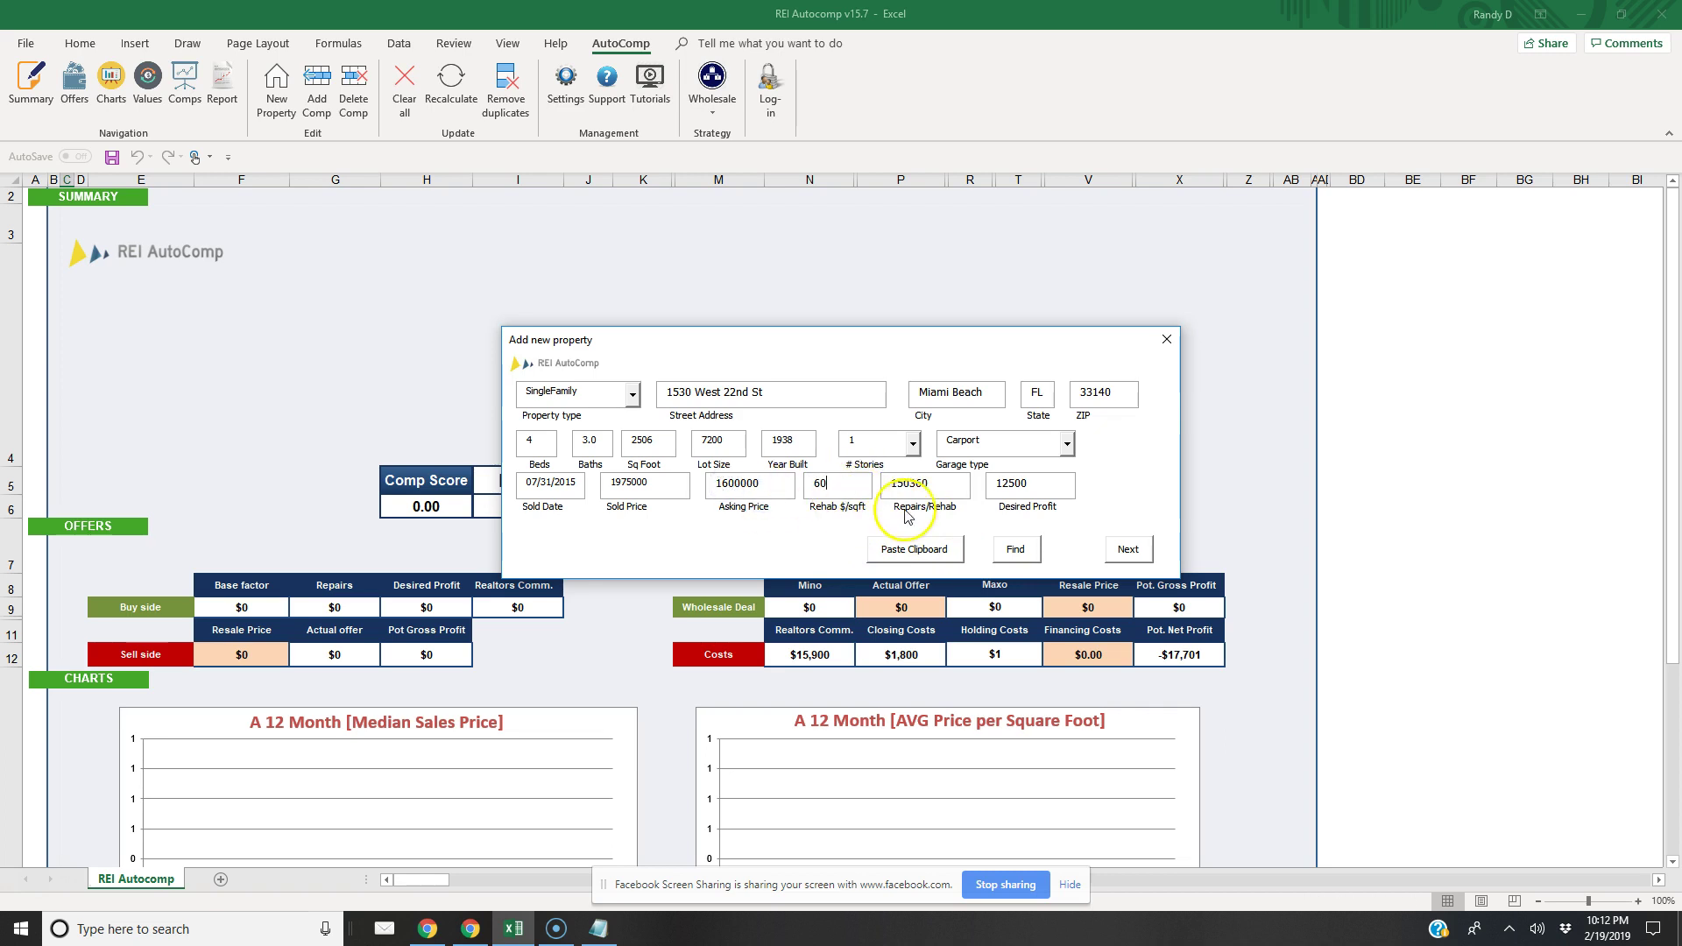
Set desired profit to 65000 and import comparables from Redfin, Eppraisal, Zillow and City-Data
{"action": "double_click", "coordinate": [1012, 484]}
{"action": "left_click", "coordinate": [738, 528]}
{"action": "type", "text": "65"}
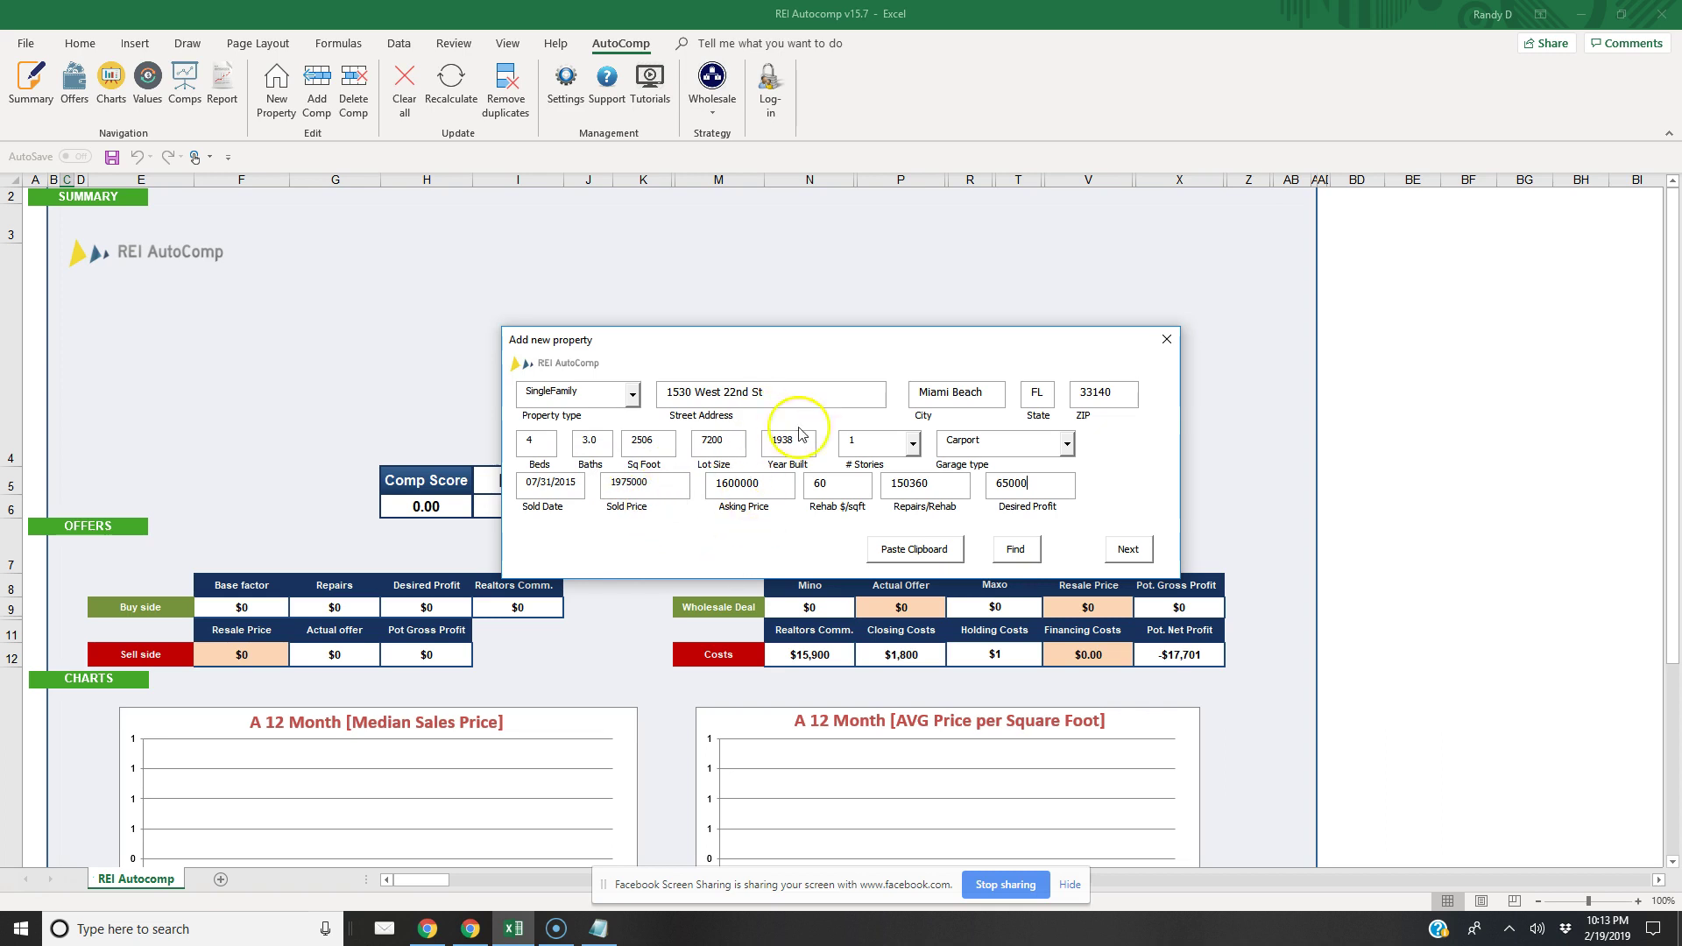
{"action": "left_click", "coordinate": [1129, 550]}
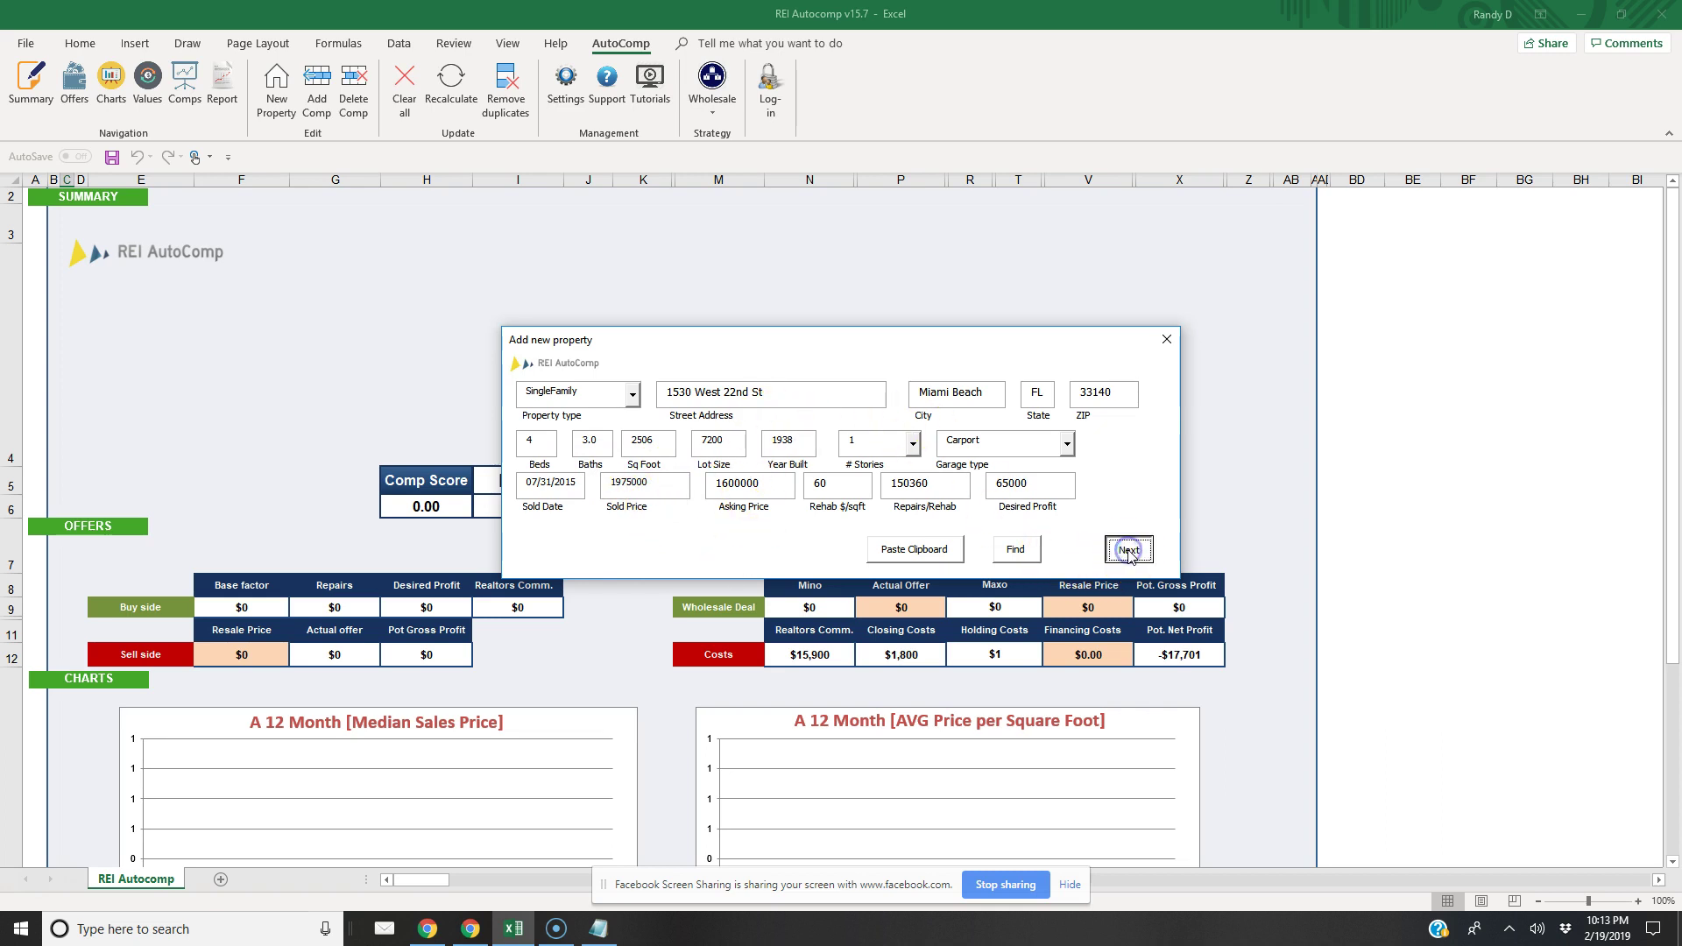
{"action": "left_click", "coordinate": [1105, 550]}
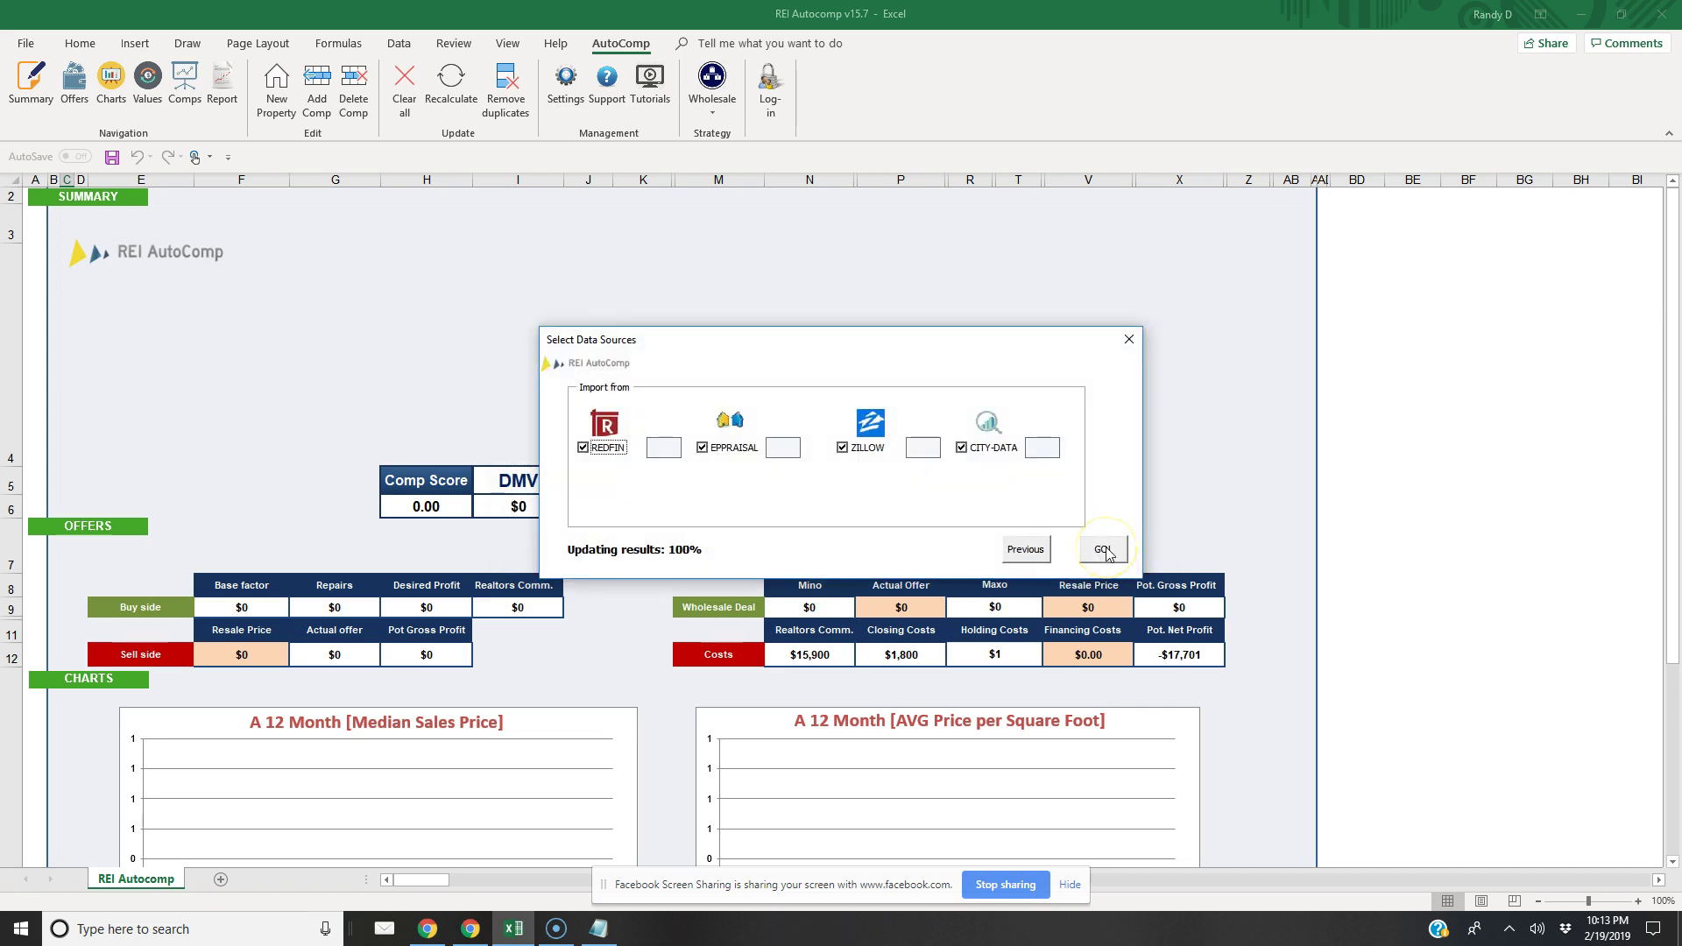
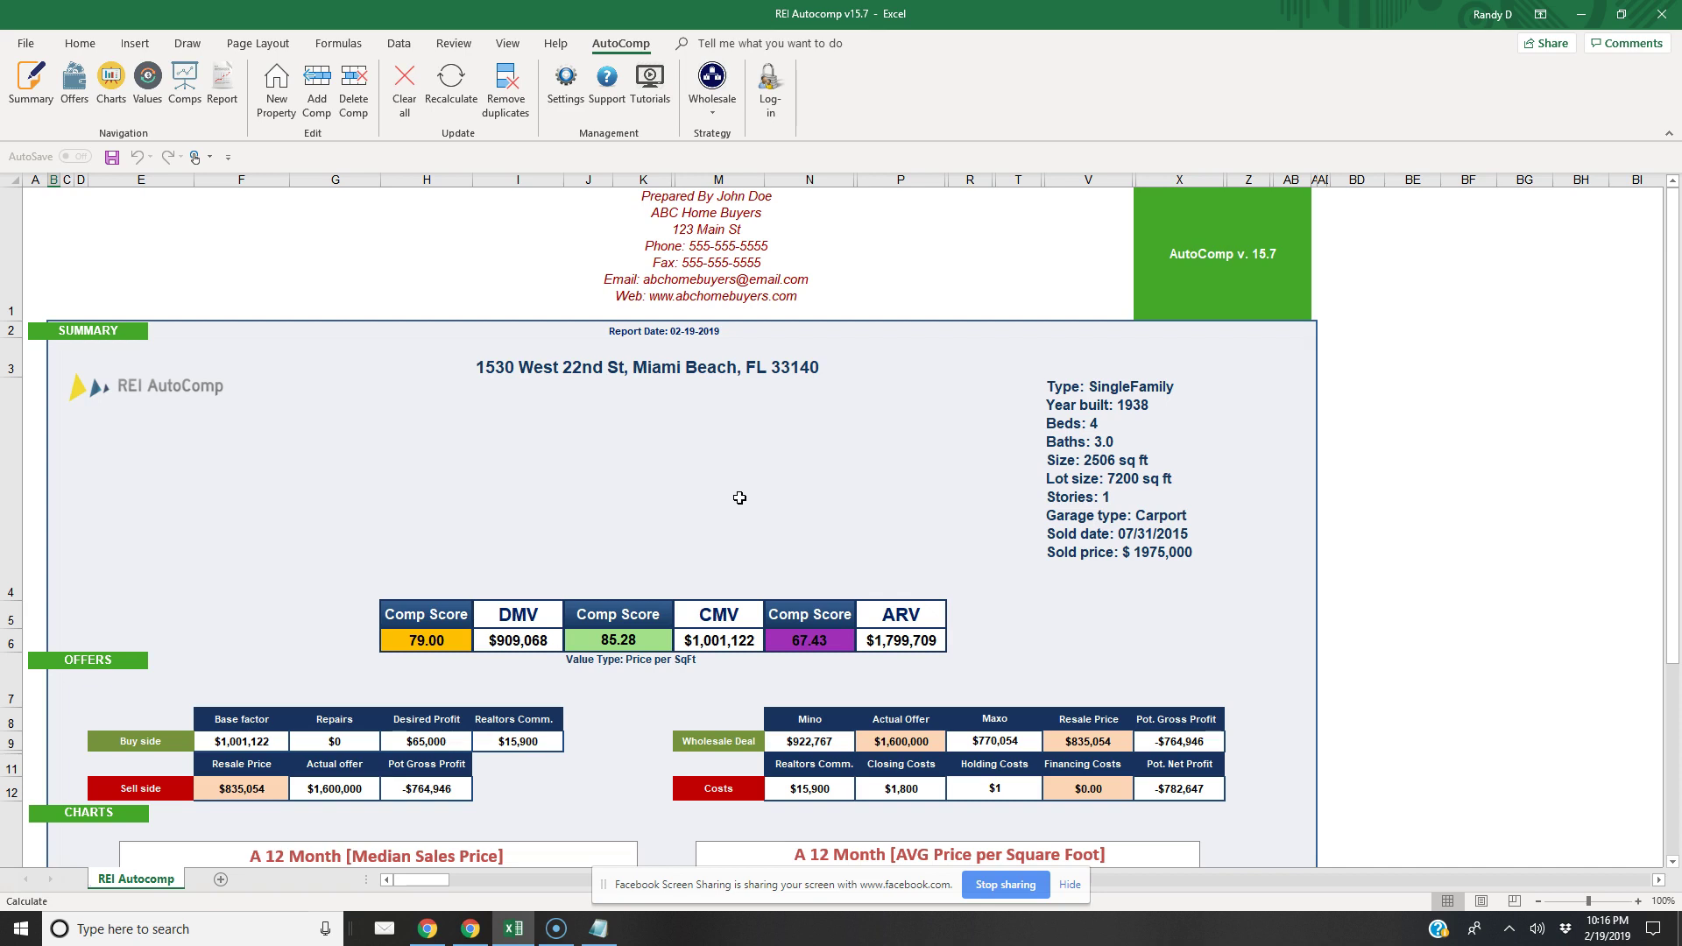
Enter 770000 as the wholesale actual offer in P9, giving $65,054 gross profit
{"action": "left_click", "coordinate": [720, 438]}
{"action": "left_click", "coordinate": [896, 740]}
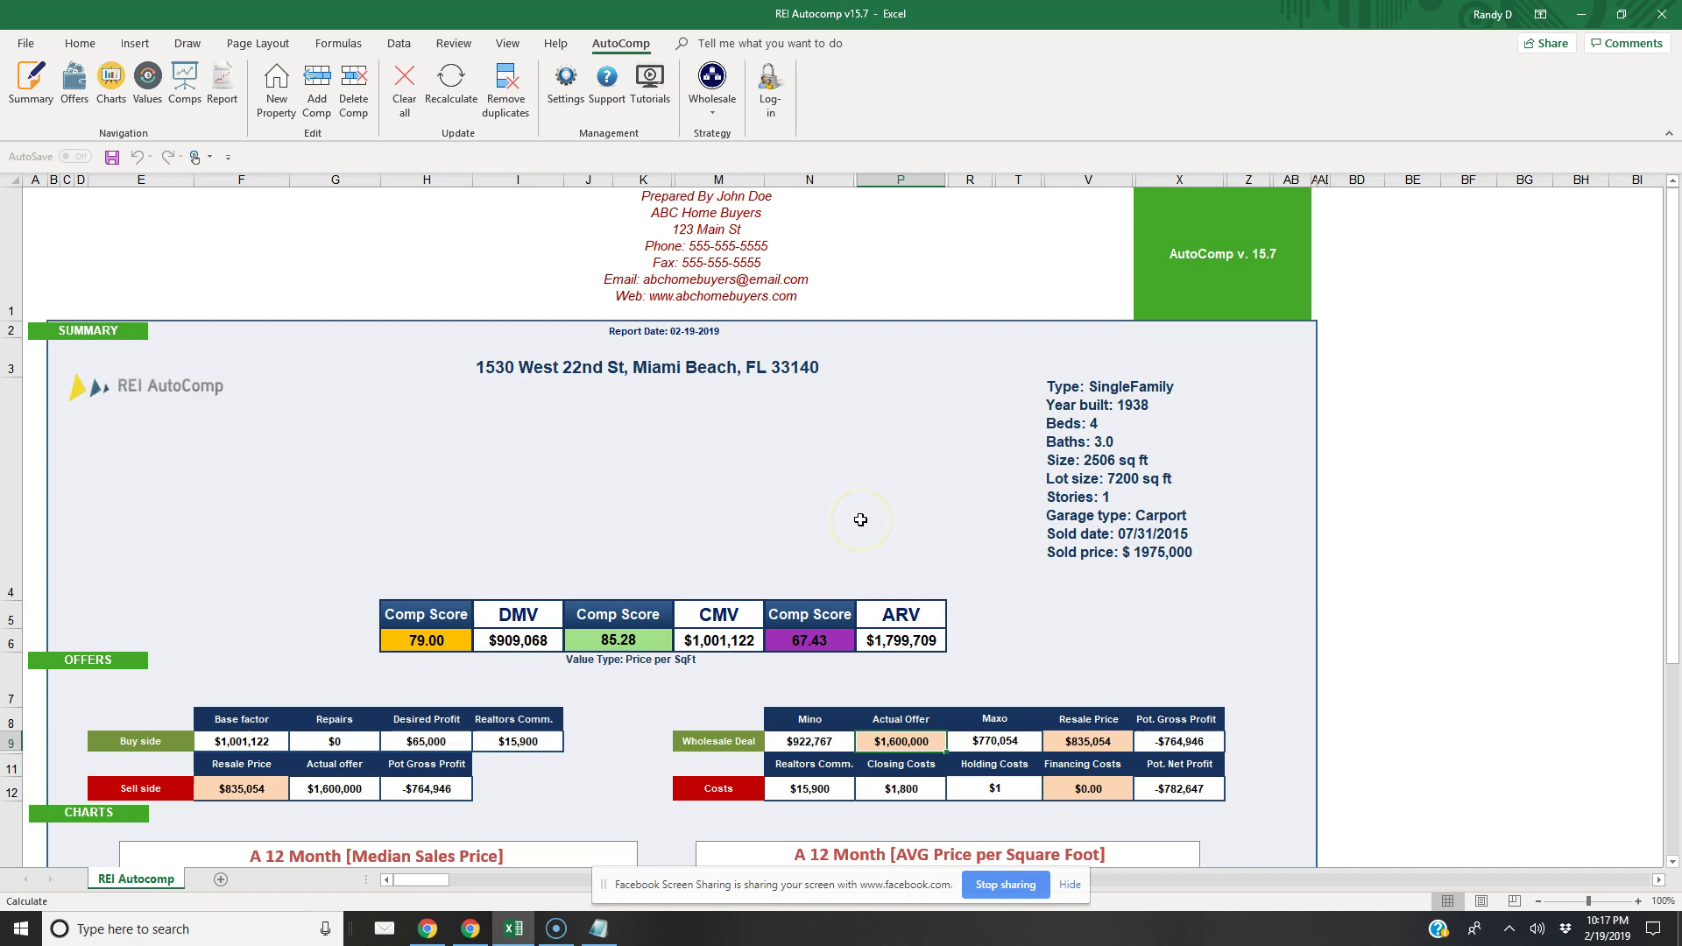
{"action": "left_click_drag", "start_coordinate": [944, 662], "coordinate": [943, 549]}
{"action": "type", "text": "7700"}
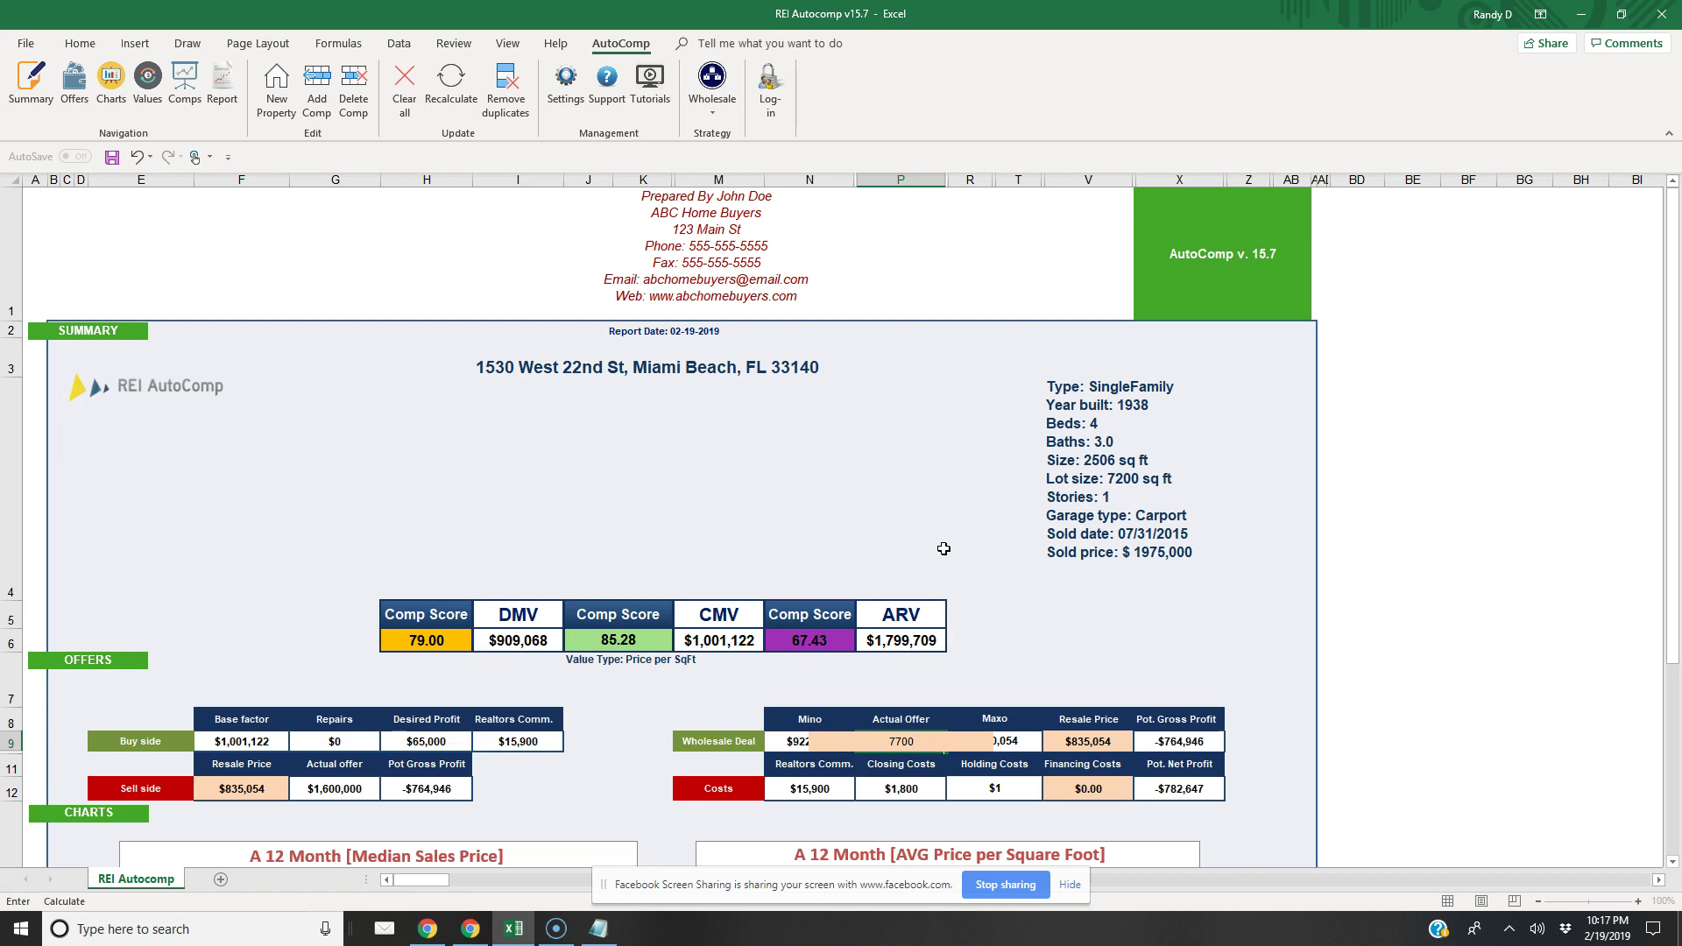
{"action": "type", "text": "00"}
{"action": "left_click", "coordinate": [1053, 648]}
{"action": "key", "text": "Return"}
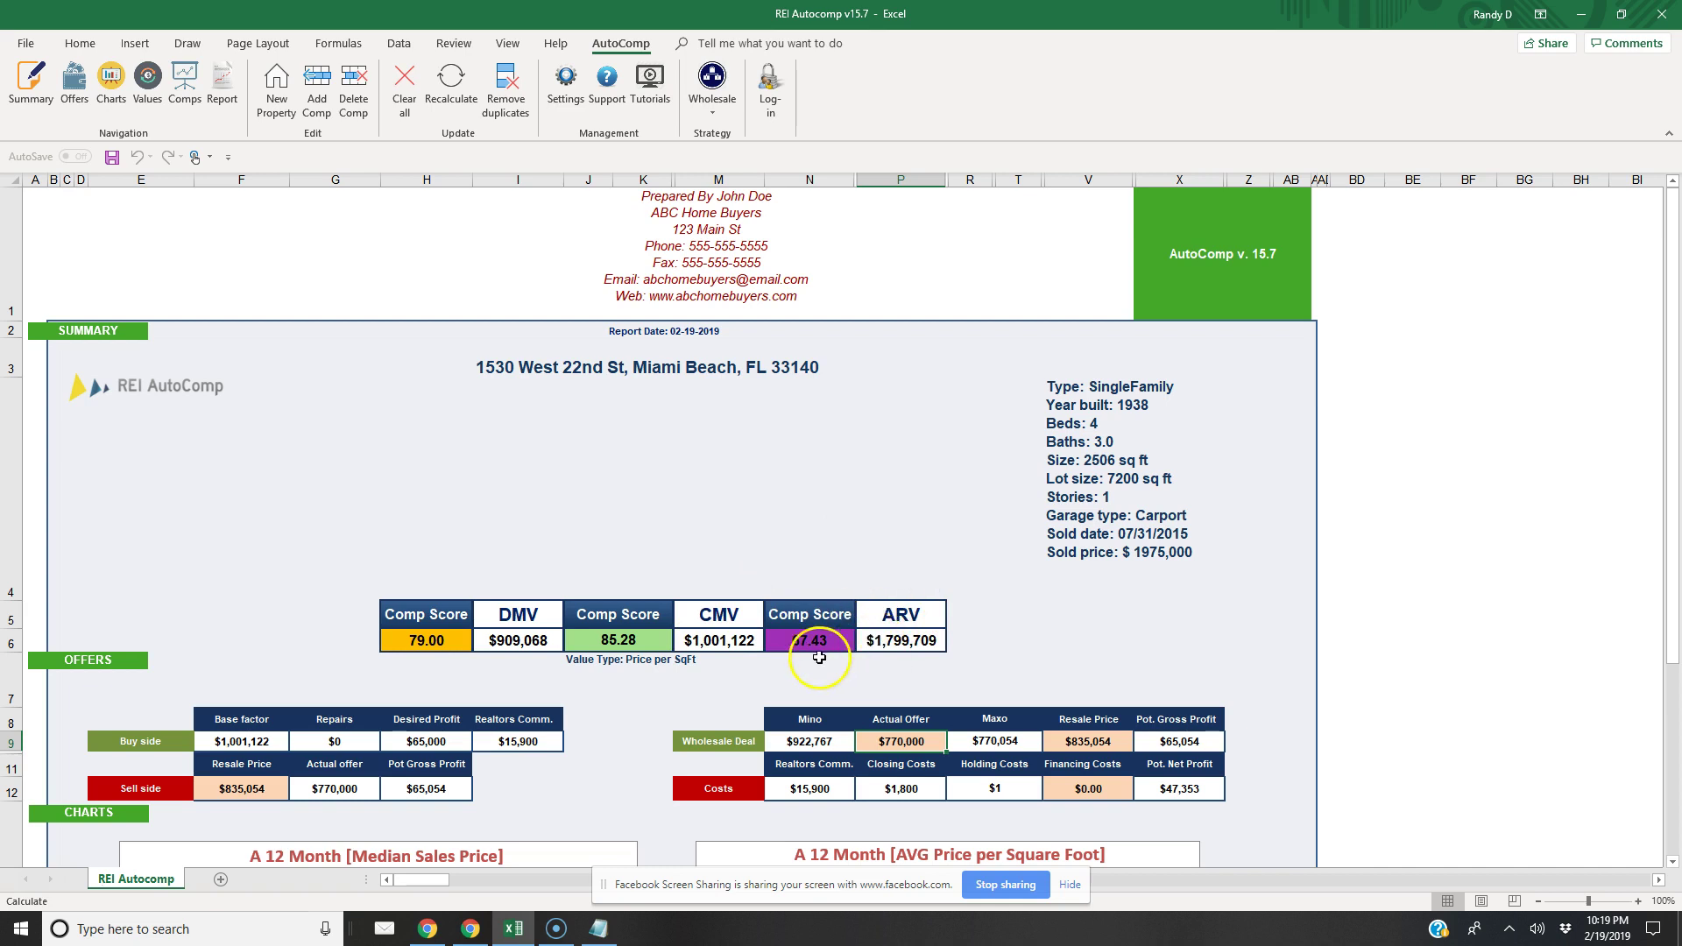
Show the ARV, CMV and DMV value tables and review the comp search parameters without changes
{"action": "left_click", "coordinate": [148, 84]}
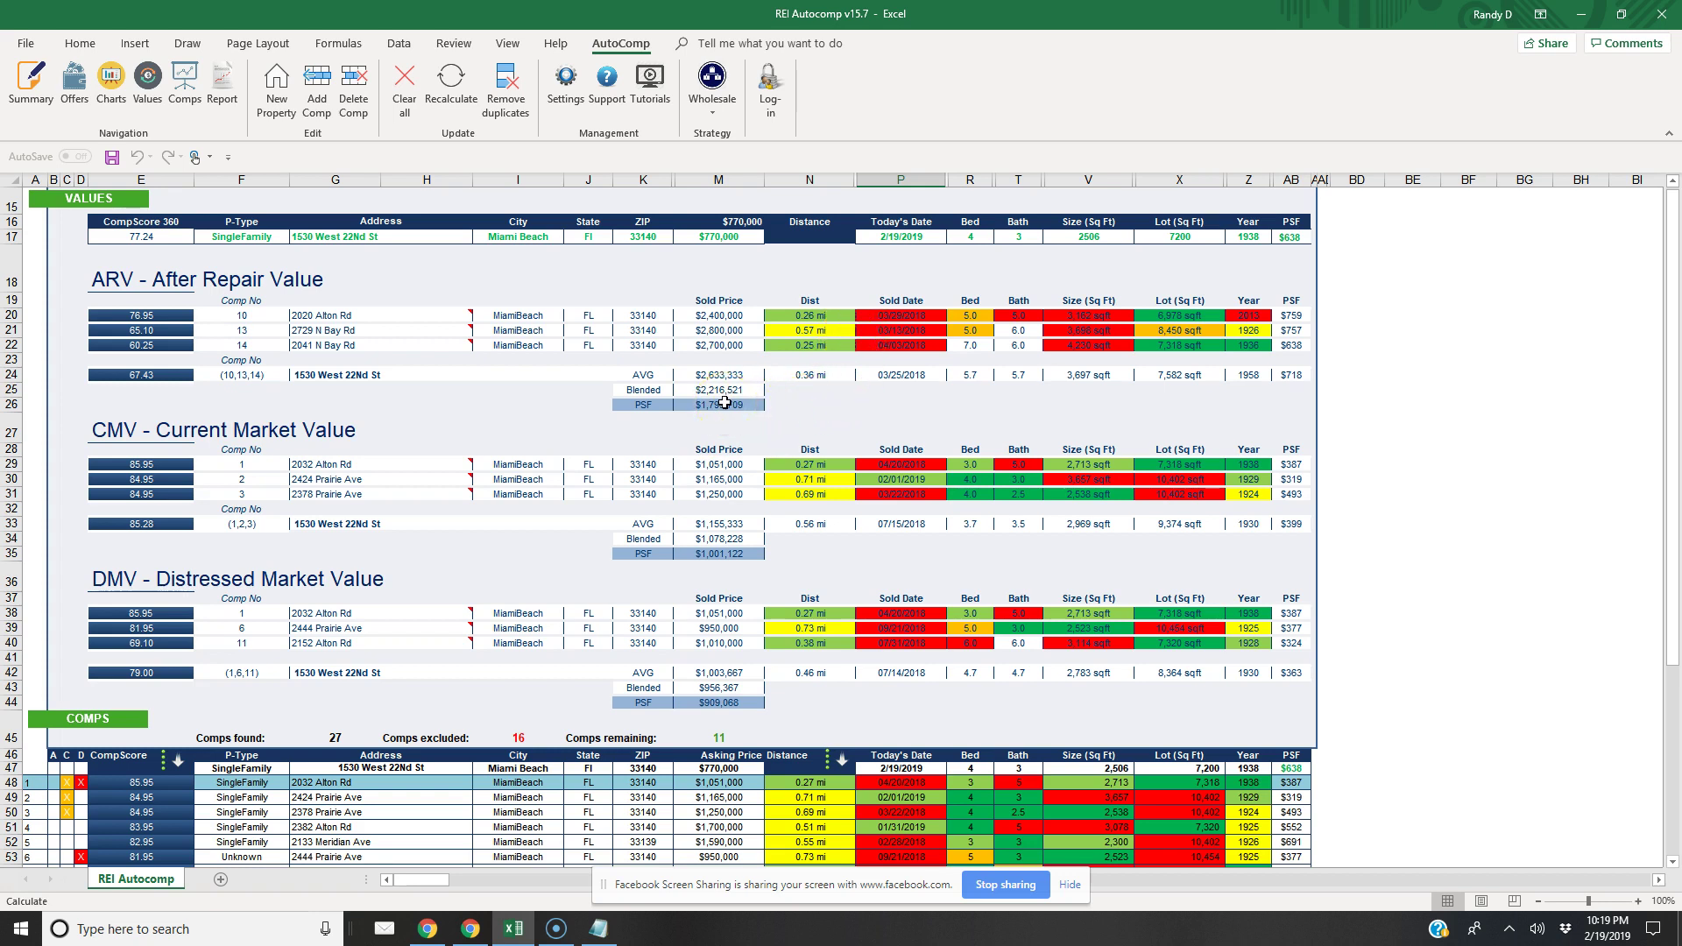
{"action": "left_click", "coordinate": [566, 87]}
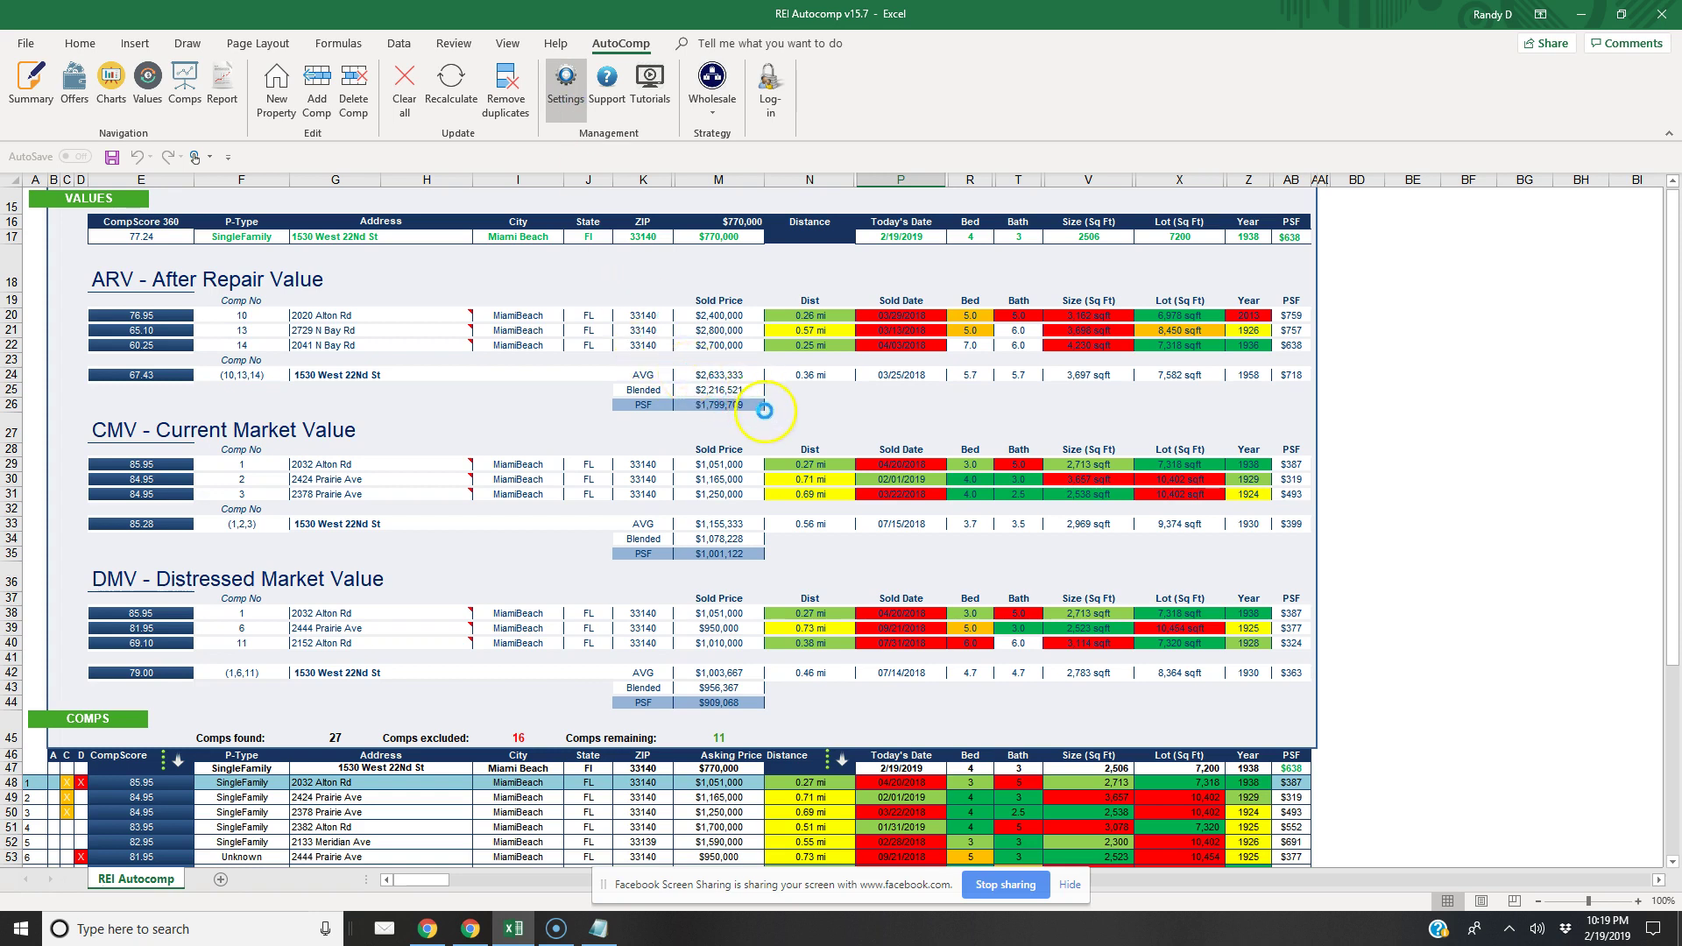
{"action": "left_click", "coordinate": [786, 219]}
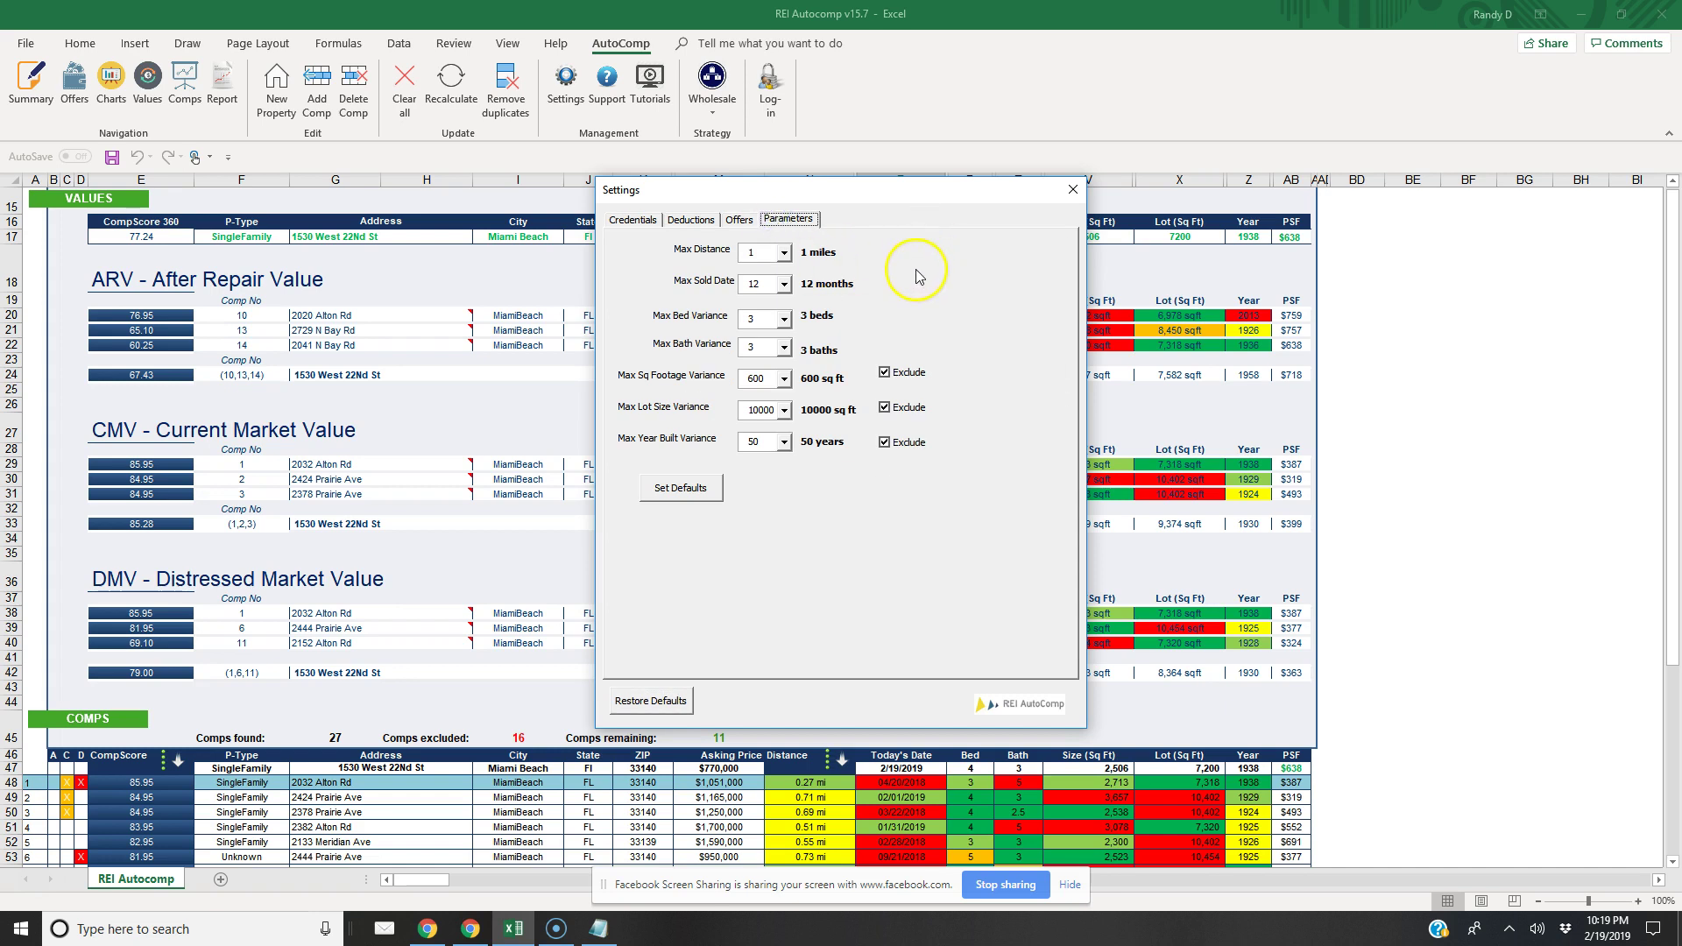
{"action": "left_click", "coordinate": [1073, 190]}
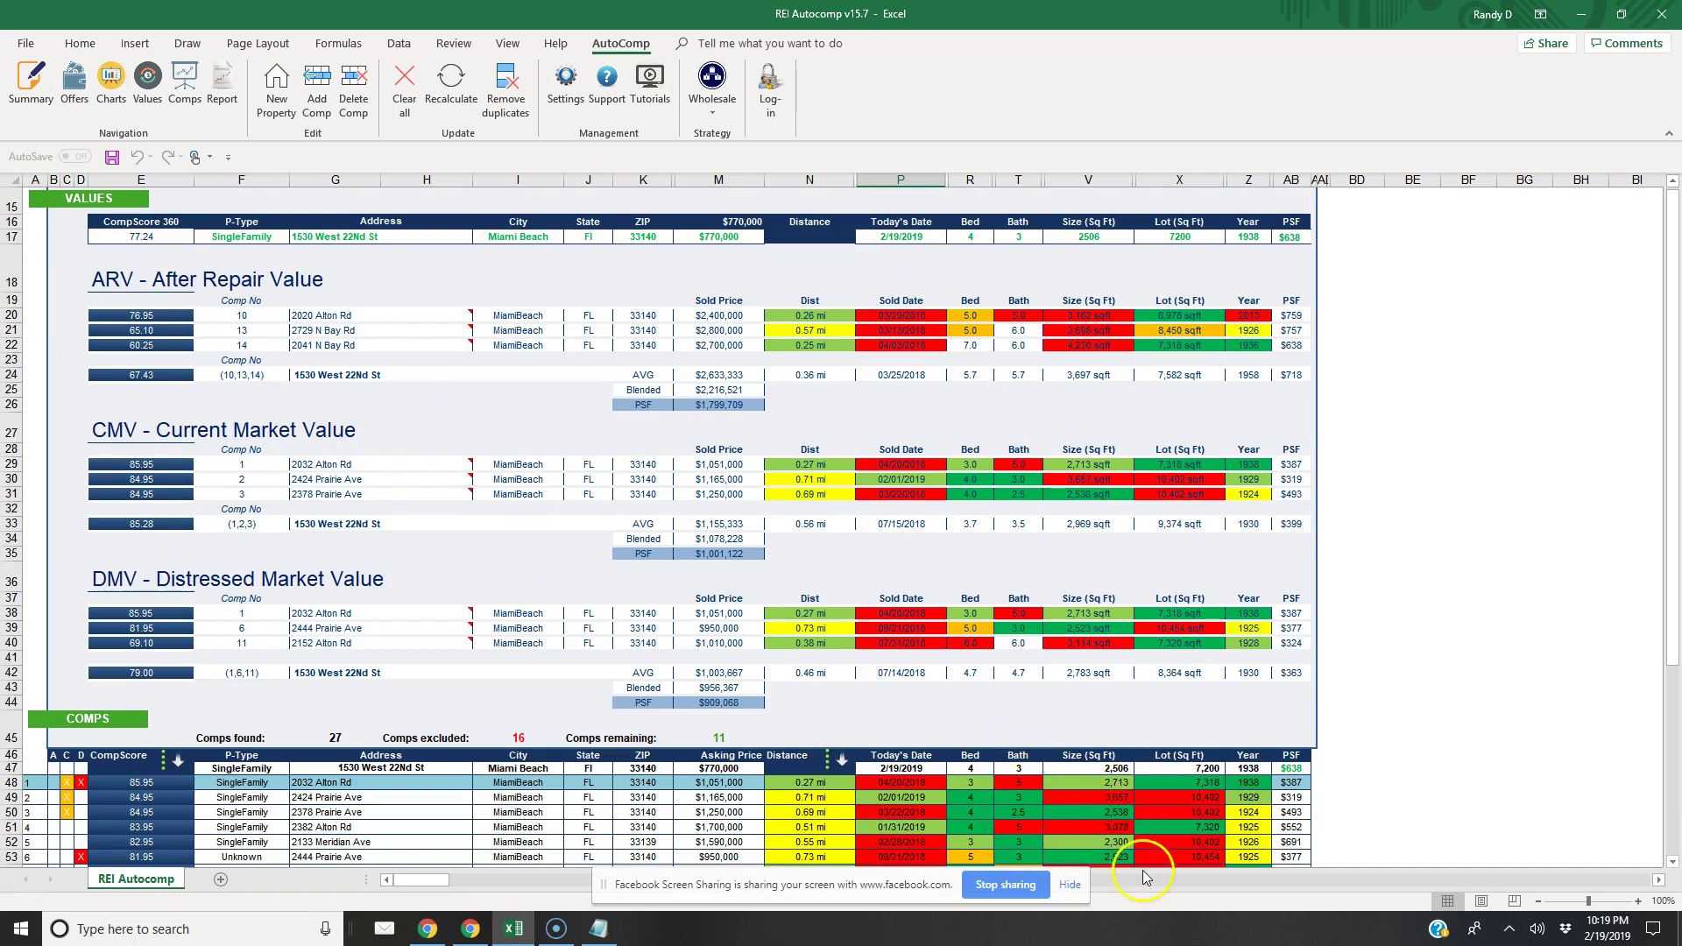
Scroll down to the comps list showing 27 found, 16 excluded and 11 remaining
{"action": "left_click", "coordinate": [1672, 862]}
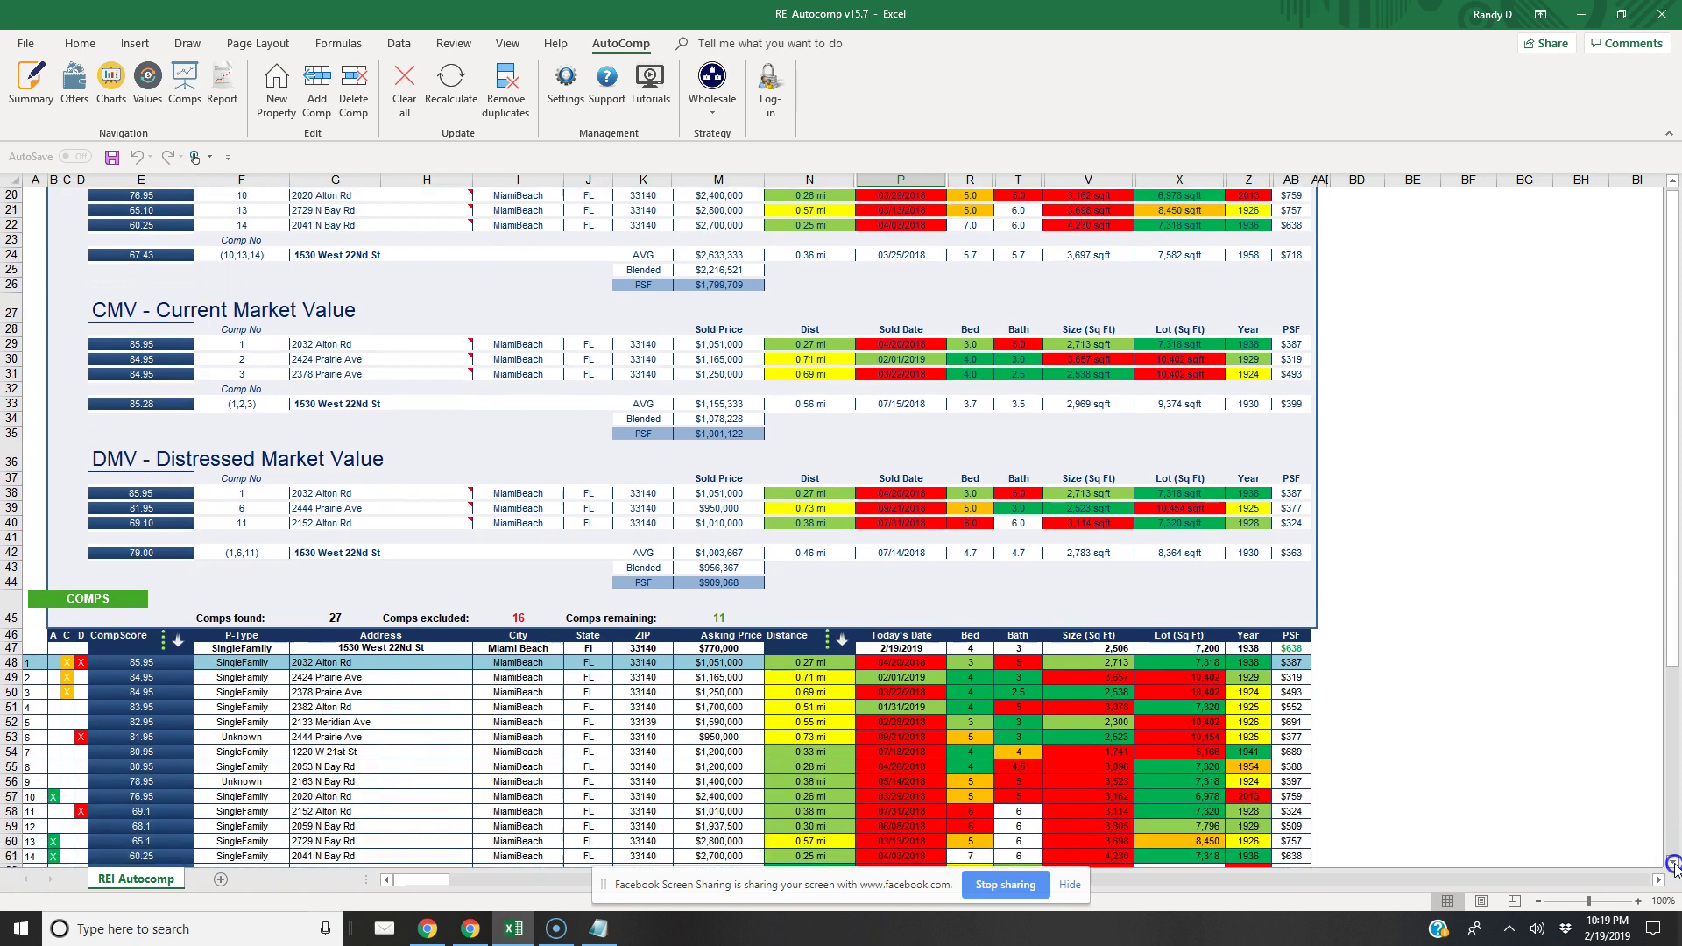
{"action": "left_click_drag", "start_coordinate": [1672, 863], "coordinate": [1672, 864]}
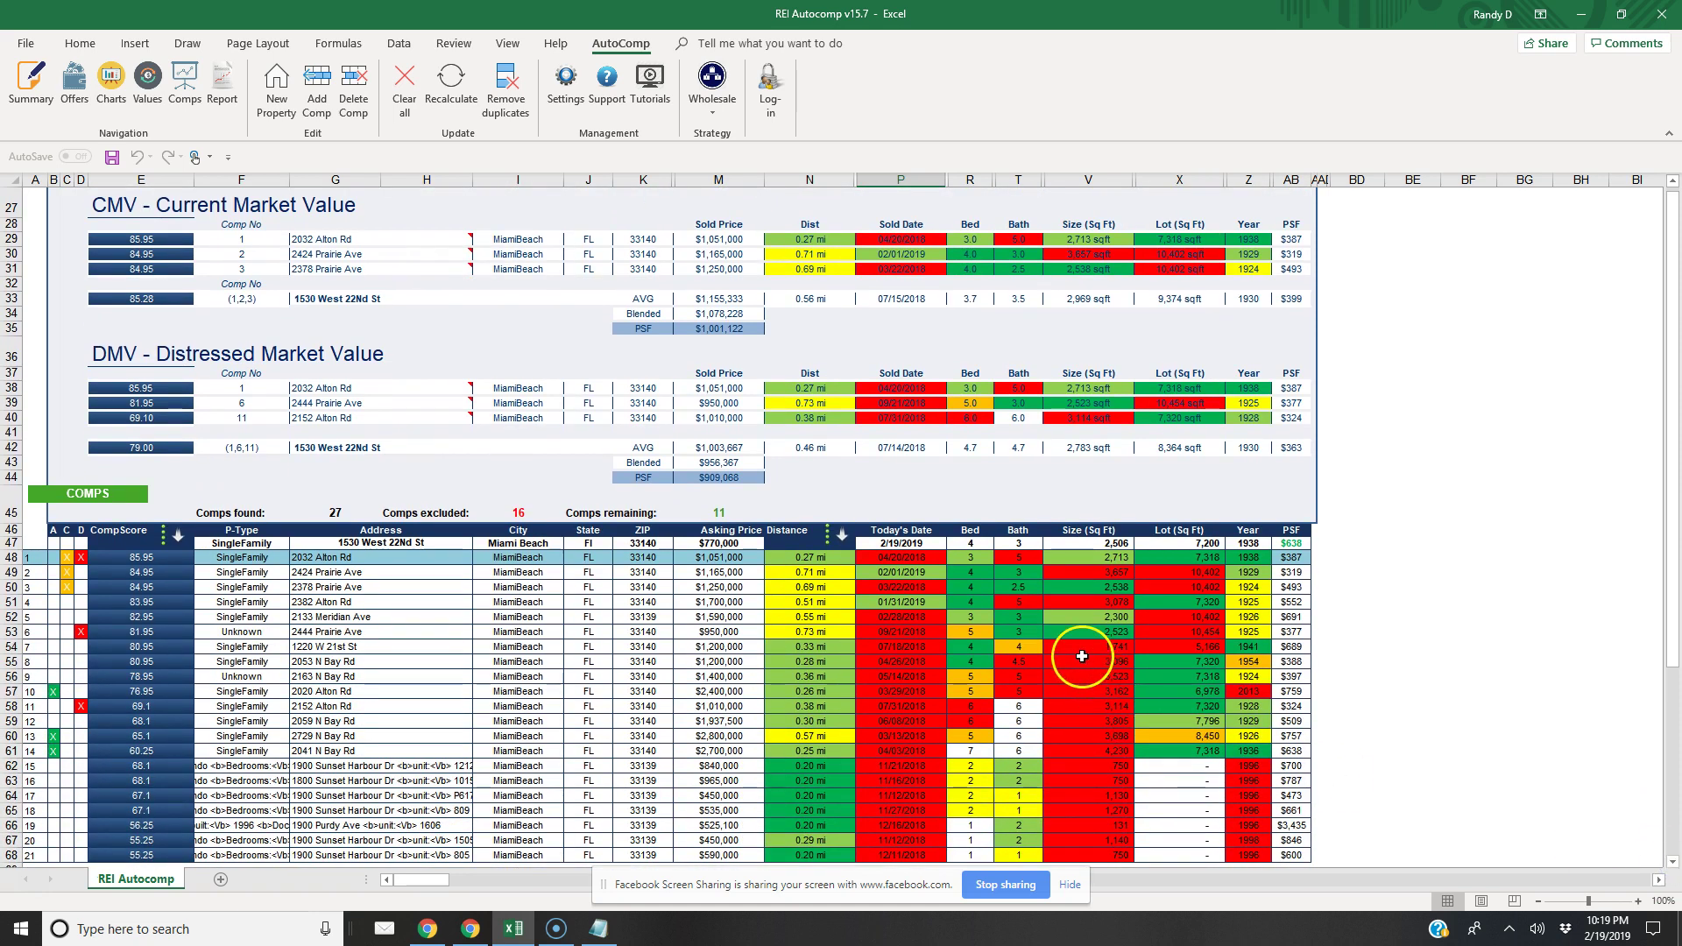
{"action": "scroll", "coordinate": [1123, 747], "scroll_direction": "down", "scroll_amount": 1}
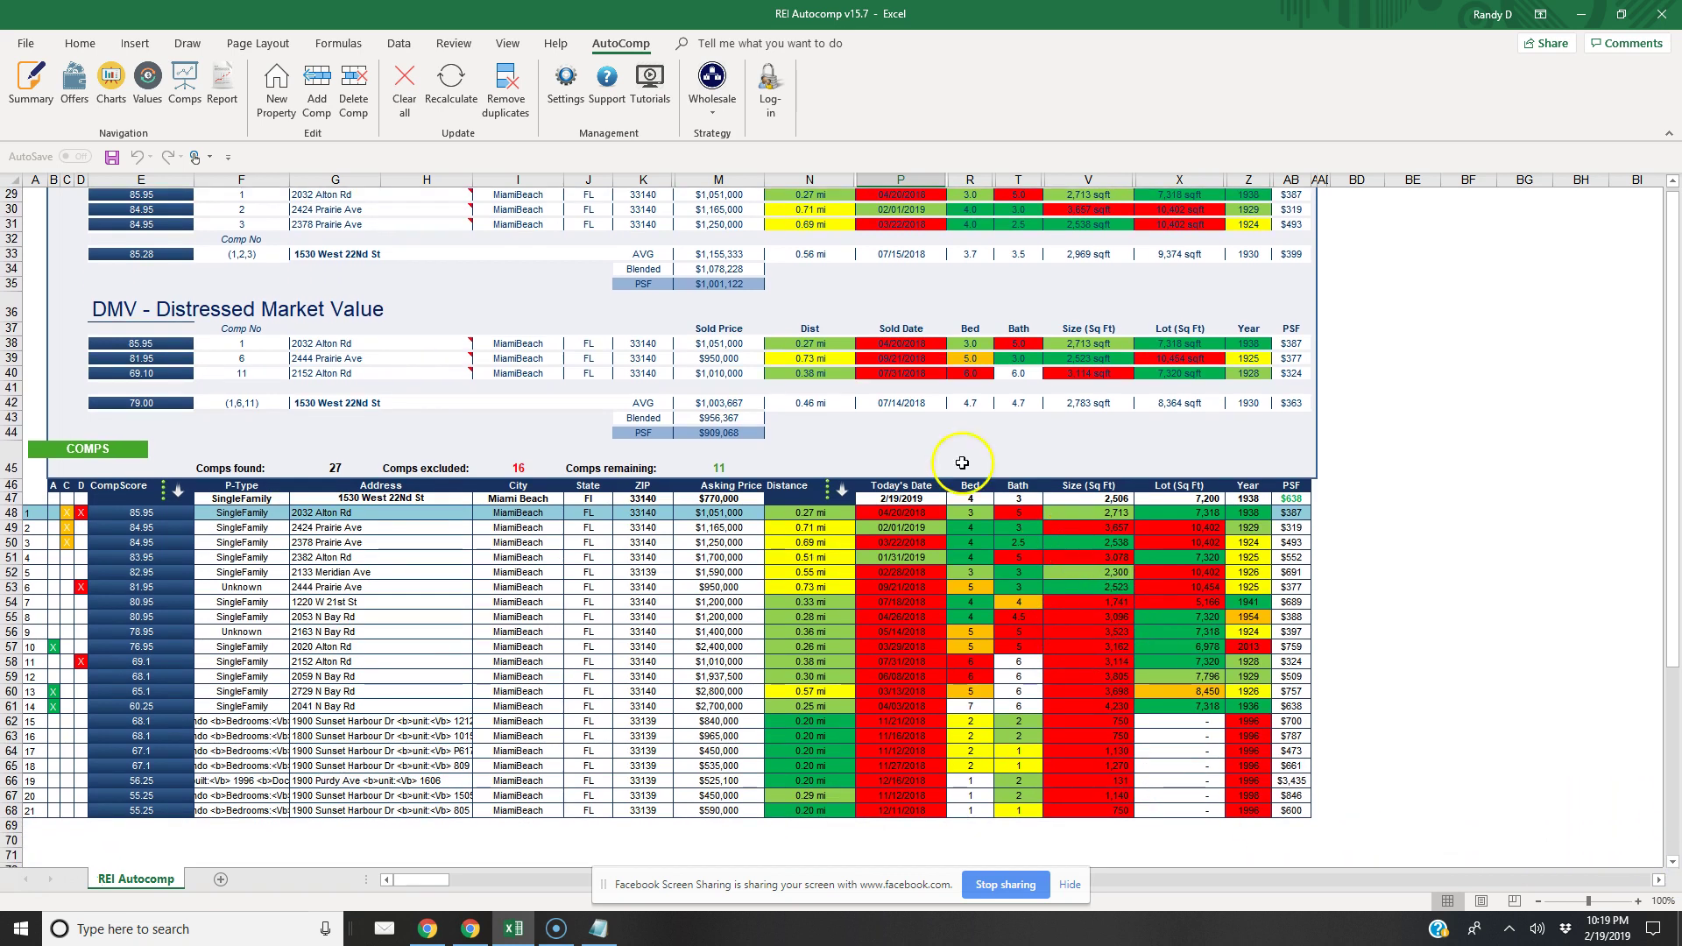
In AutoComp offer settings, base all four offers on the AVG value
{"action": "left_click", "coordinate": [563, 87]}
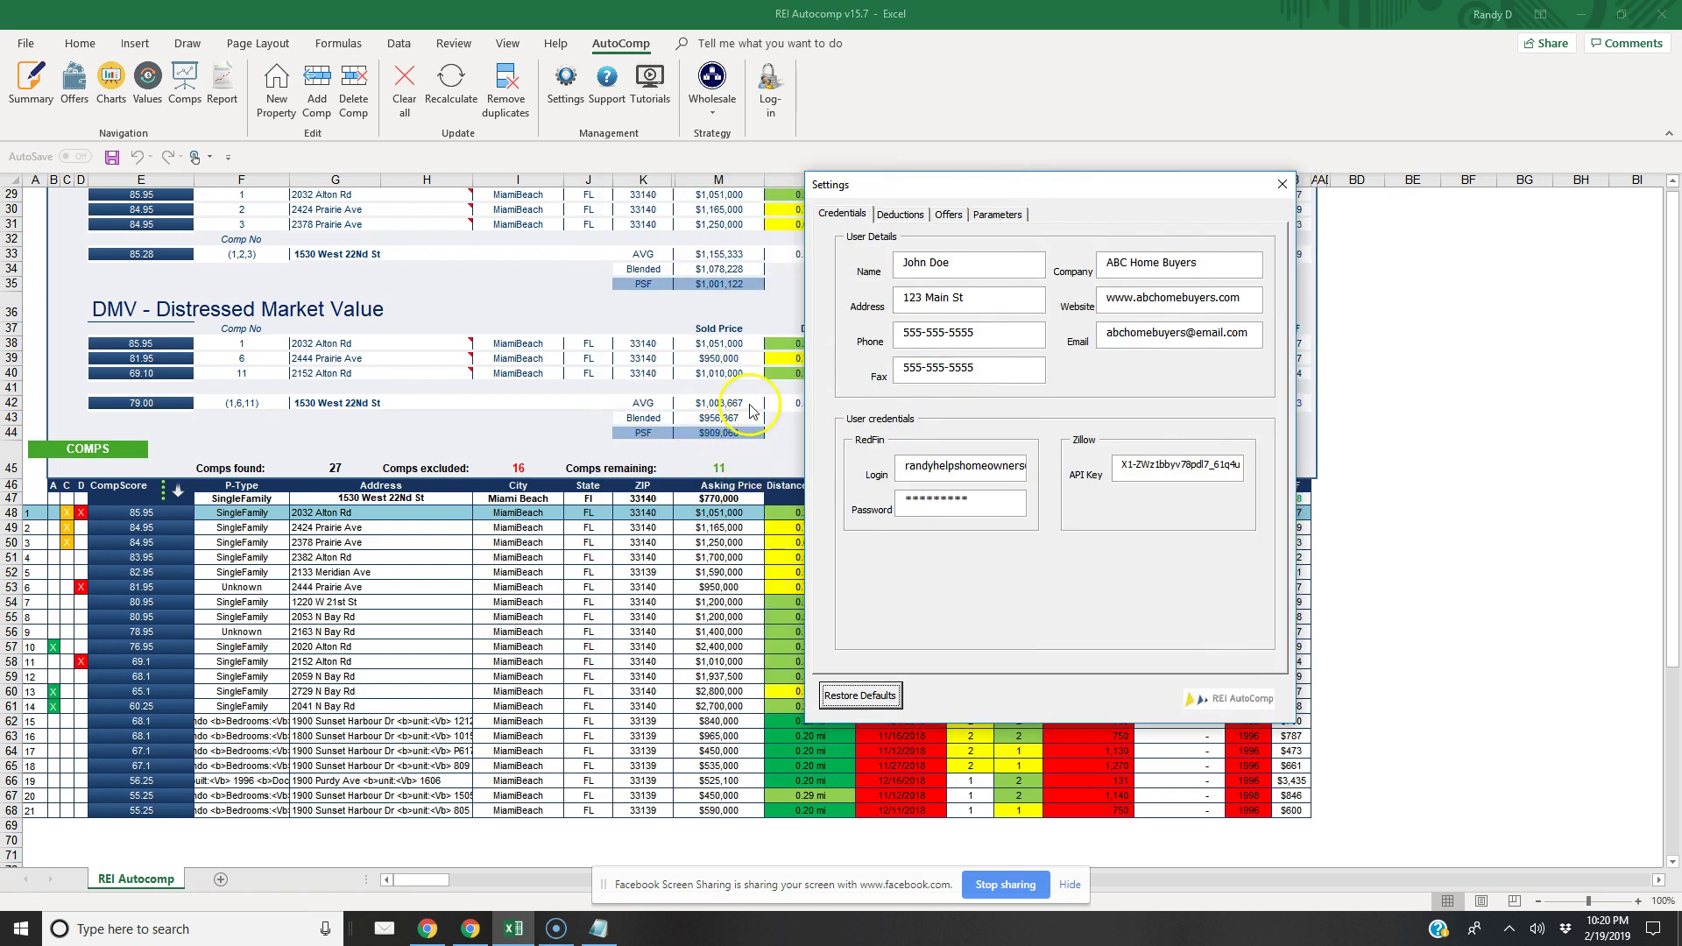
{"action": "left_click", "coordinate": [949, 214]}
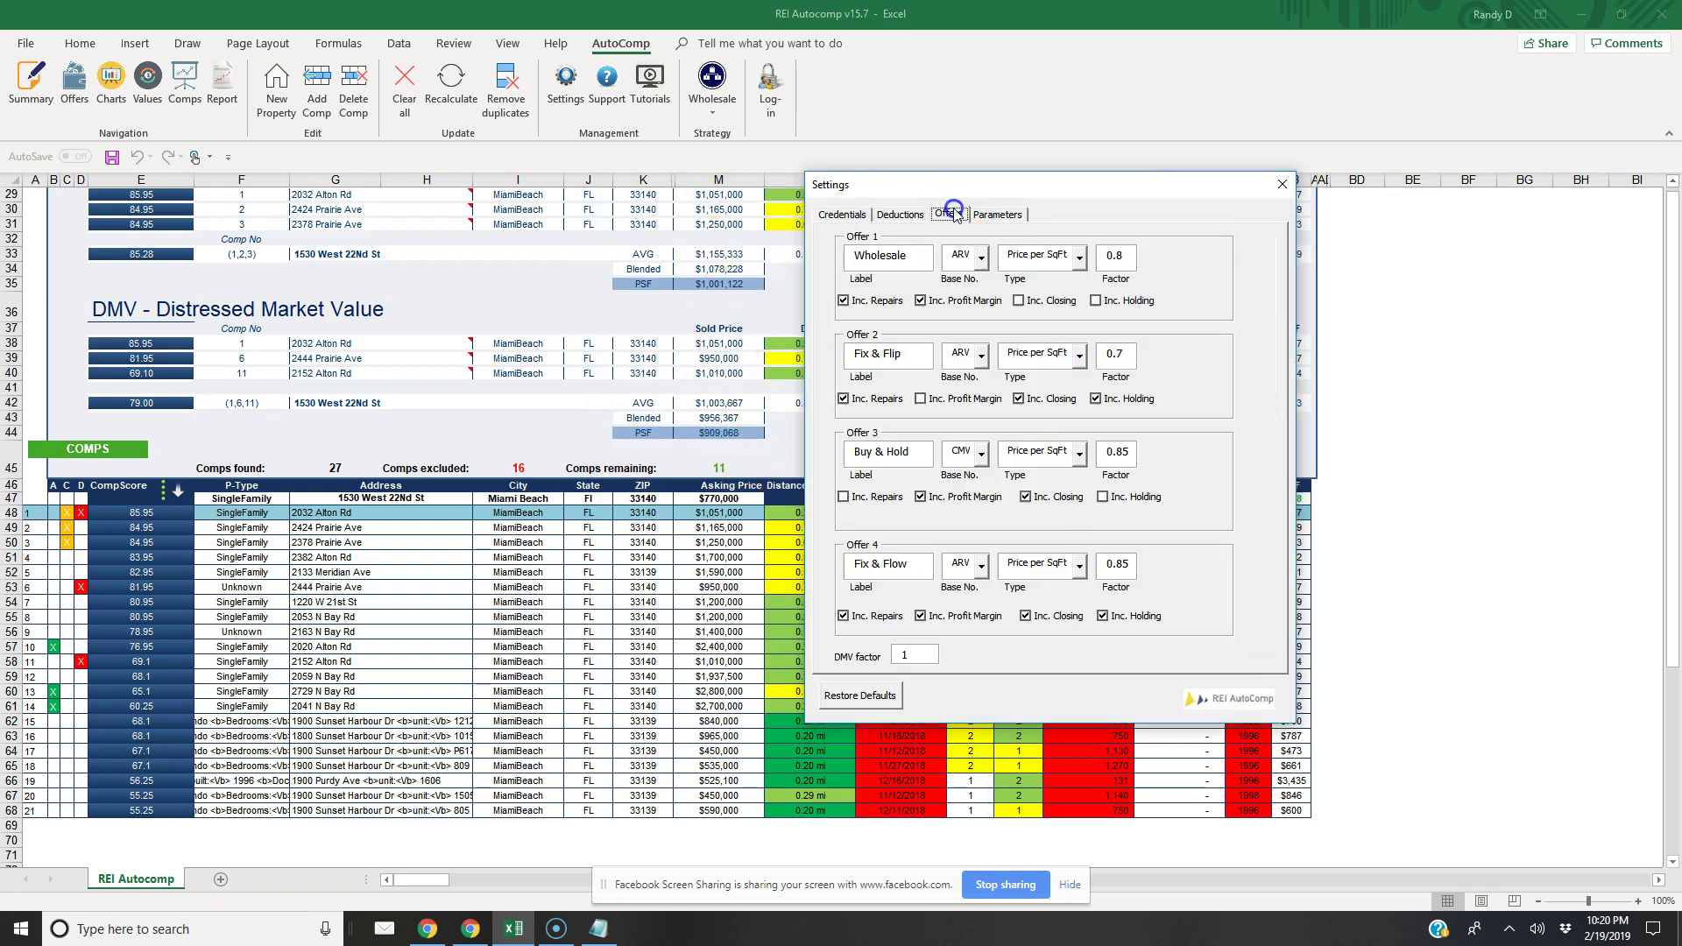
{"action": "left_click", "coordinate": [1076, 260]}
{"action": "left_click", "coordinate": [1034, 278]}
{"action": "left_click", "coordinate": [1078, 354]}
{"action": "left_click", "coordinate": [1042, 377]}
{"action": "left_click", "coordinate": [1078, 453]}
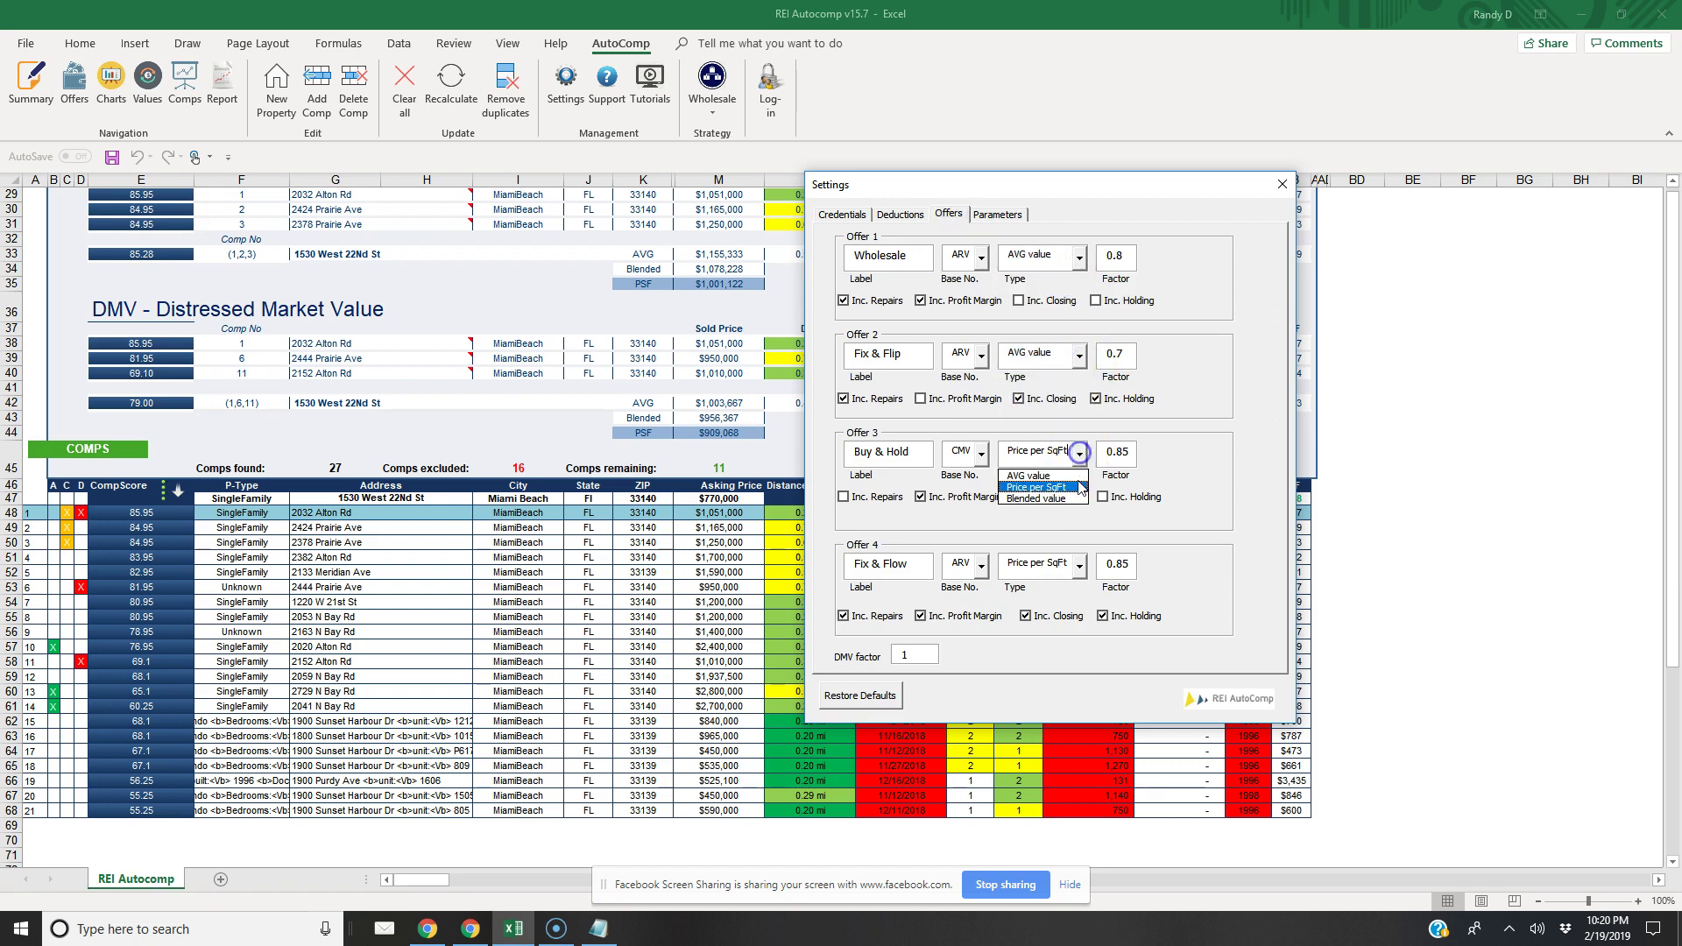
{"action": "left_click", "coordinate": [1029, 476]}
{"action": "left_click", "coordinate": [1078, 565]}
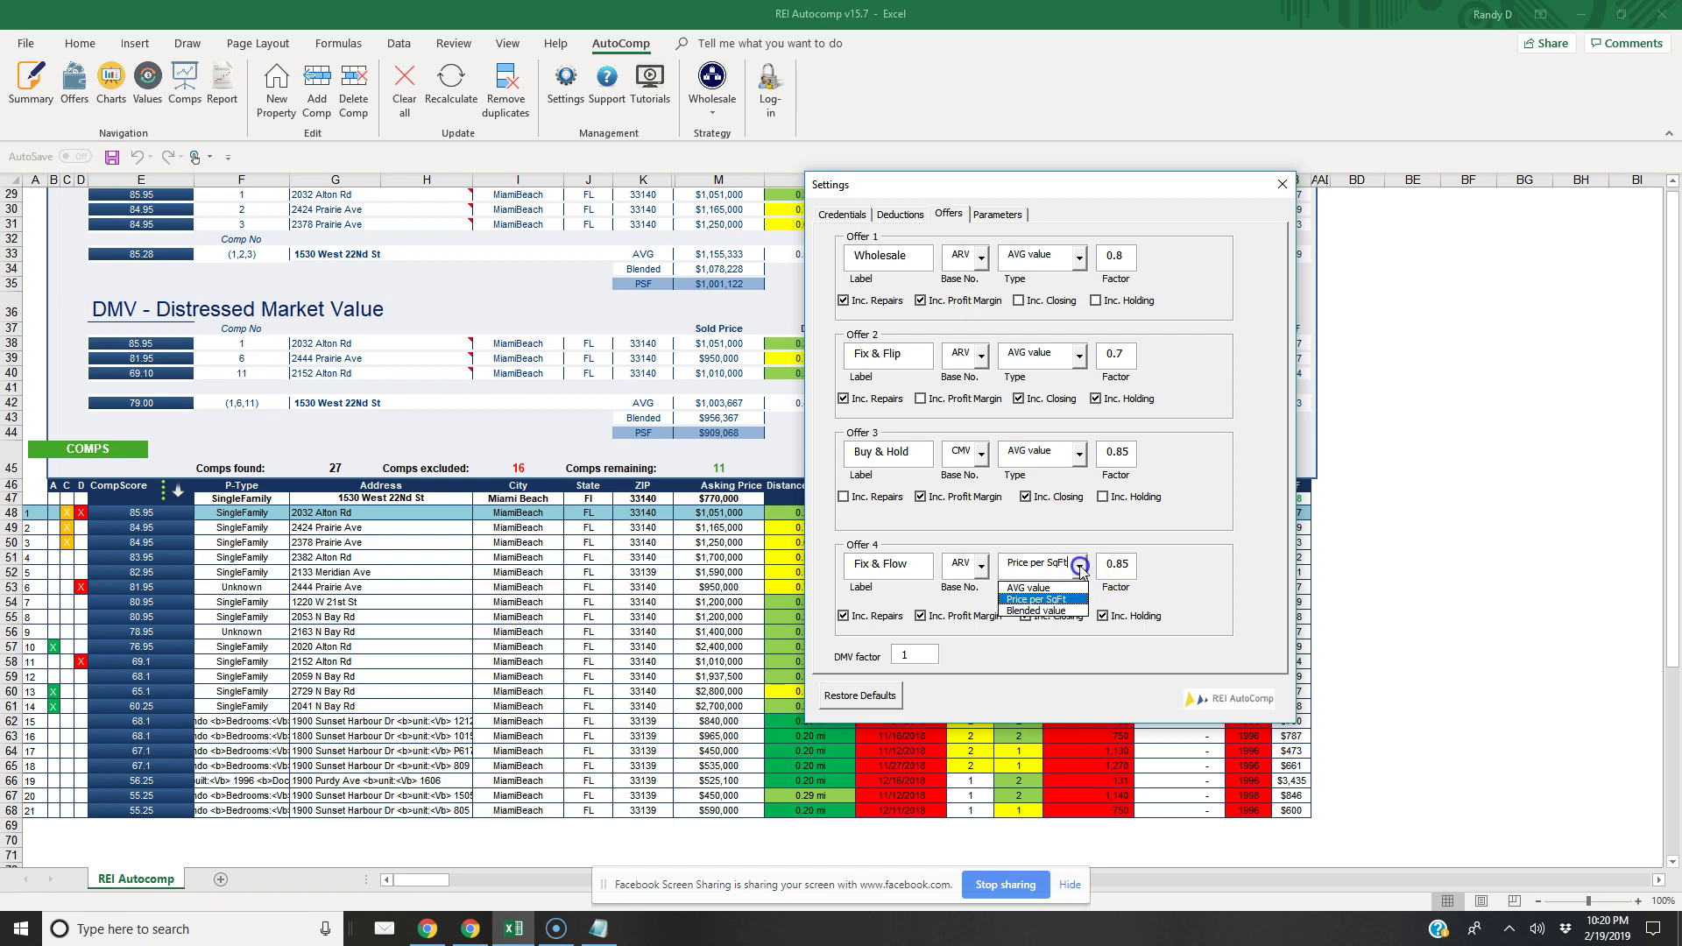
{"action": "left_click", "coordinate": [1032, 587]}
Change the Wholesale offer factor to 0.75 and begin editing the Buy & Hold factor
{"action": "left_click", "coordinate": [1124, 255]}
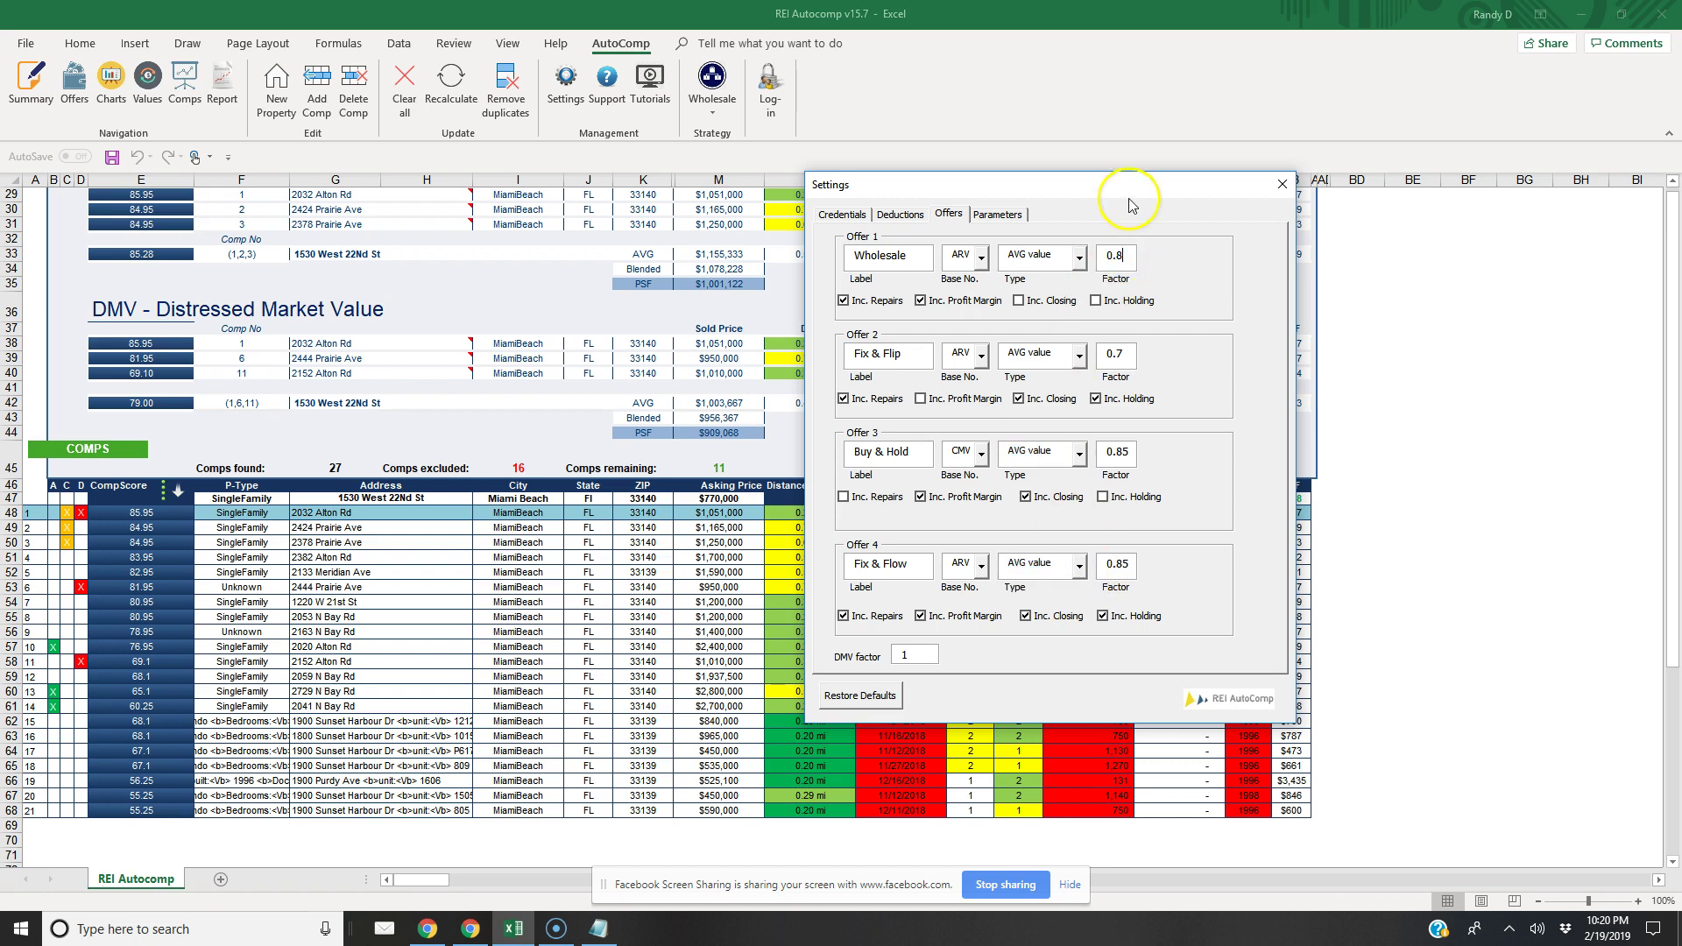
{"action": "key", "text": "BackSpace"}
{"action": "type", "text": "75"}
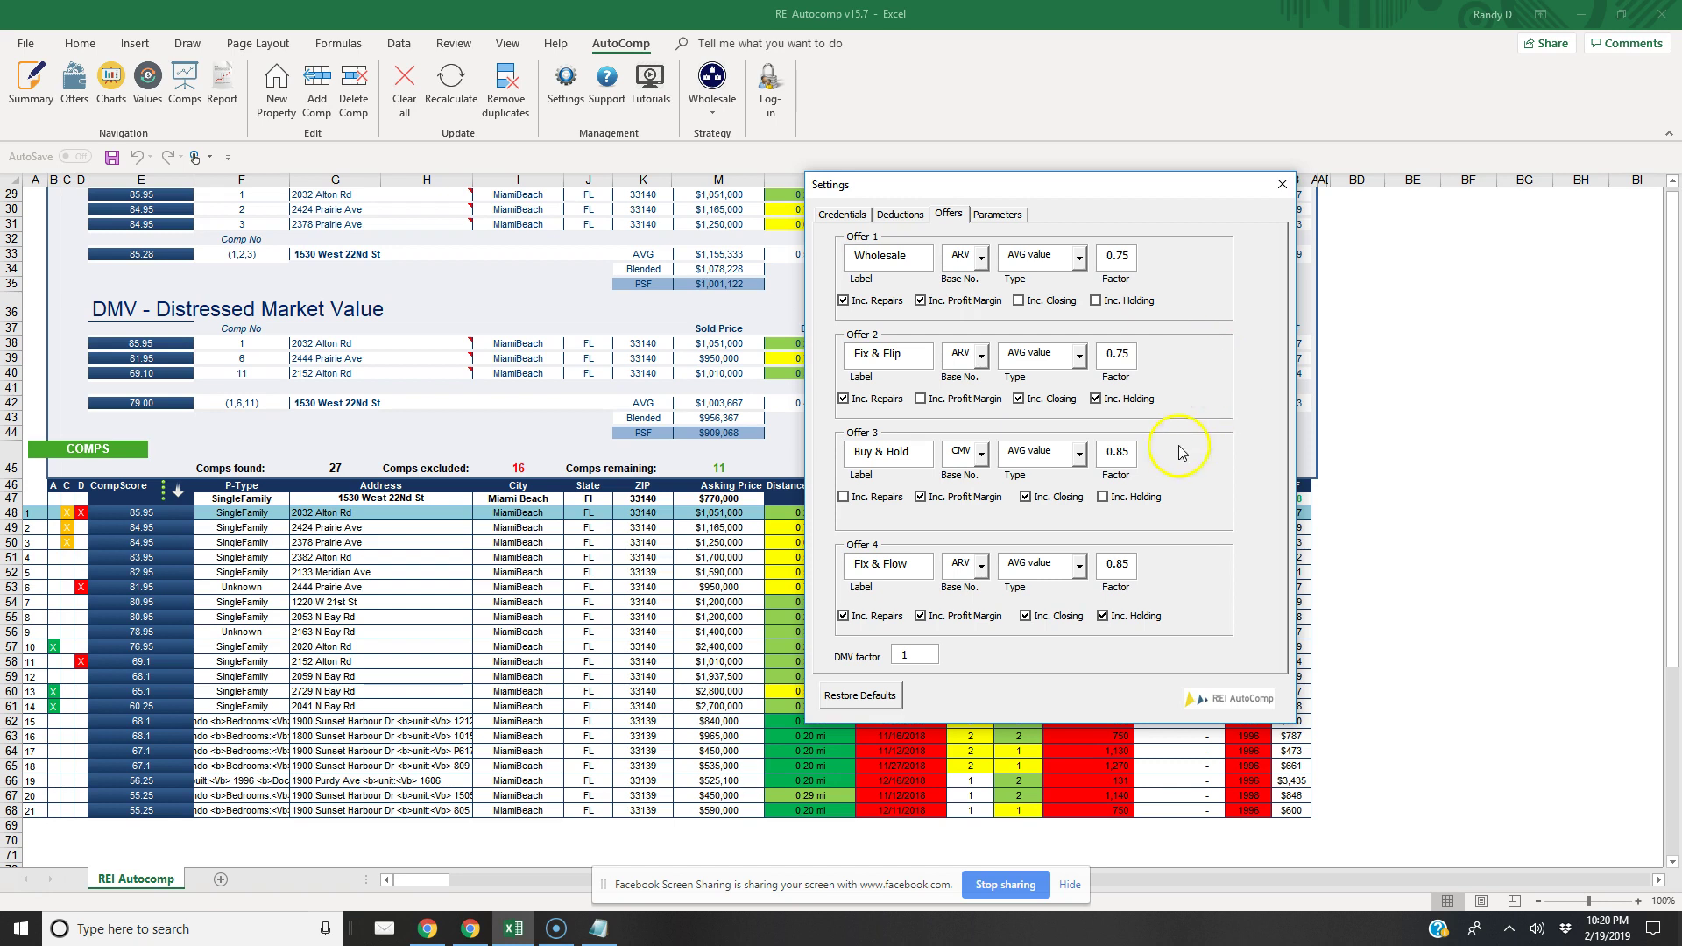
{"action": "left_click", "coordinate": [1134, 454]}
Apply the new offer settings and enter 843,000 as the actual offer in P9
{"action": "left_click", "coordinate": [1283, 183]}
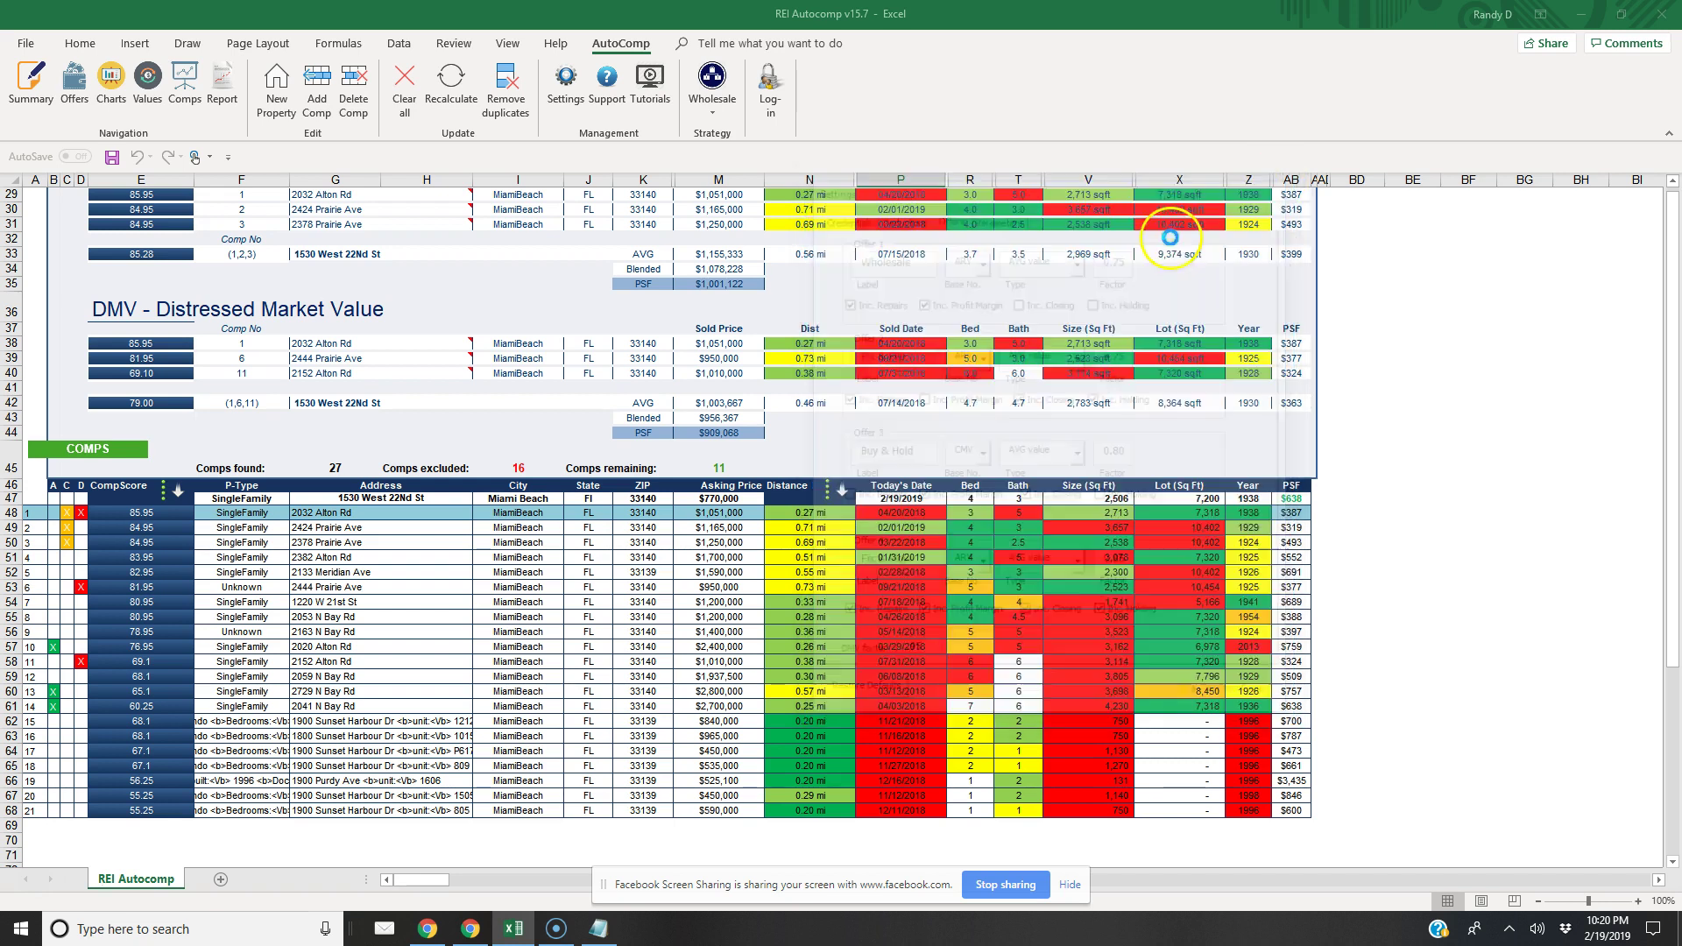
{"action": "left_click", "coordinate": [31, 80]}
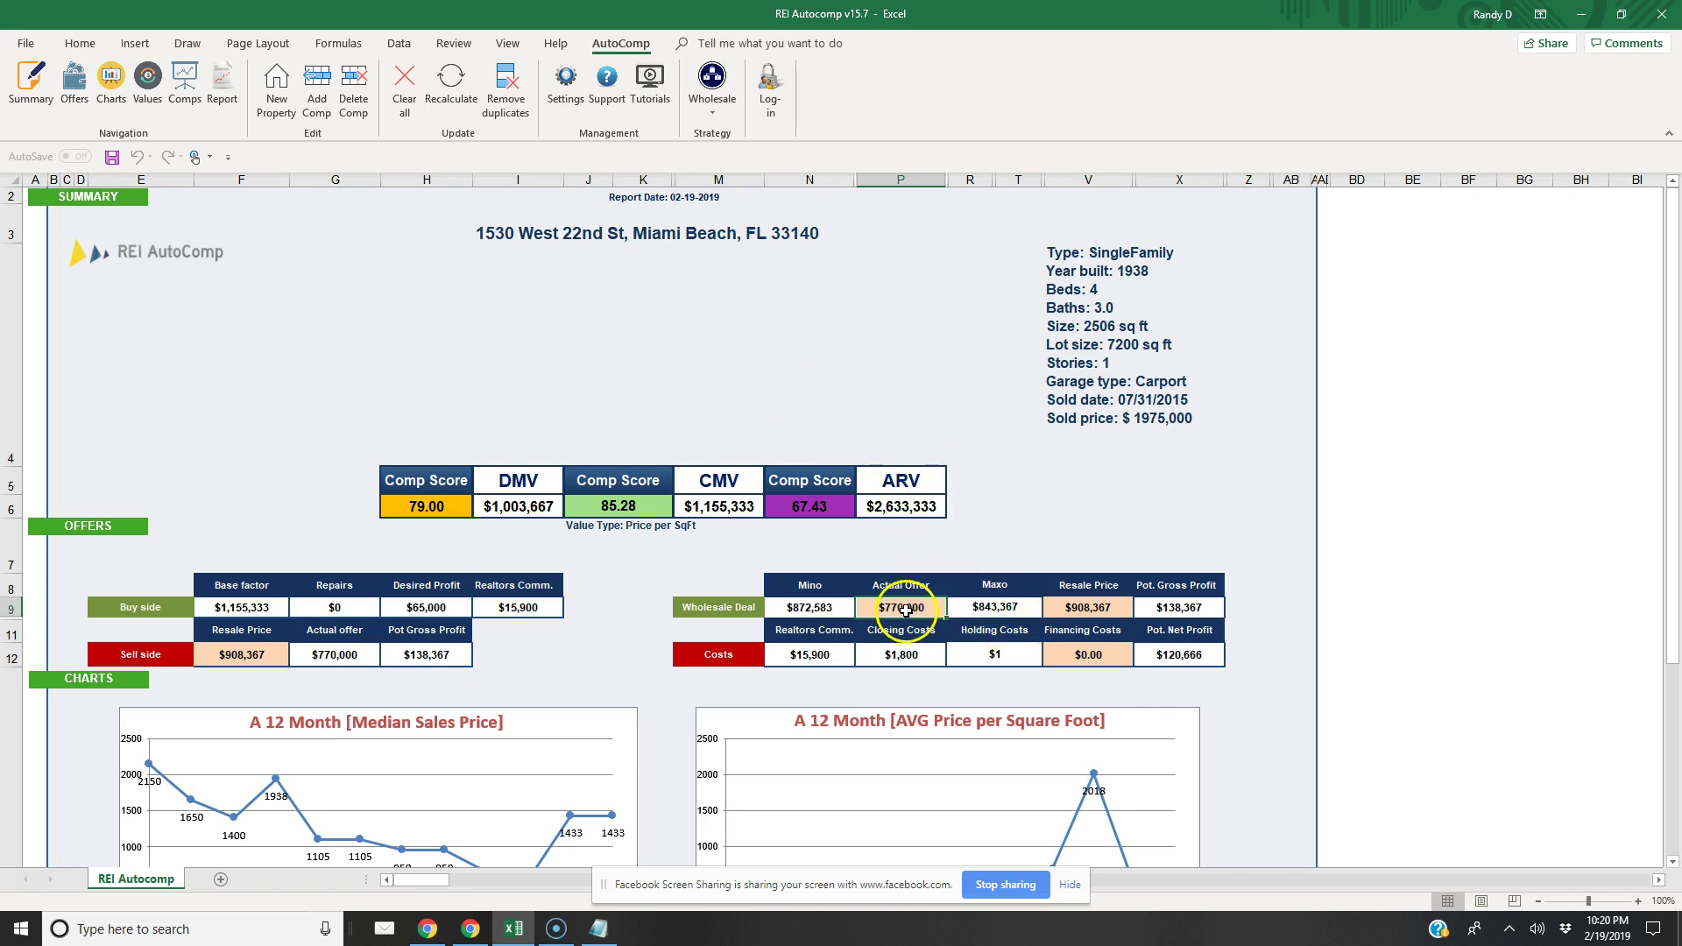
{"action": "type", "text": "8"}
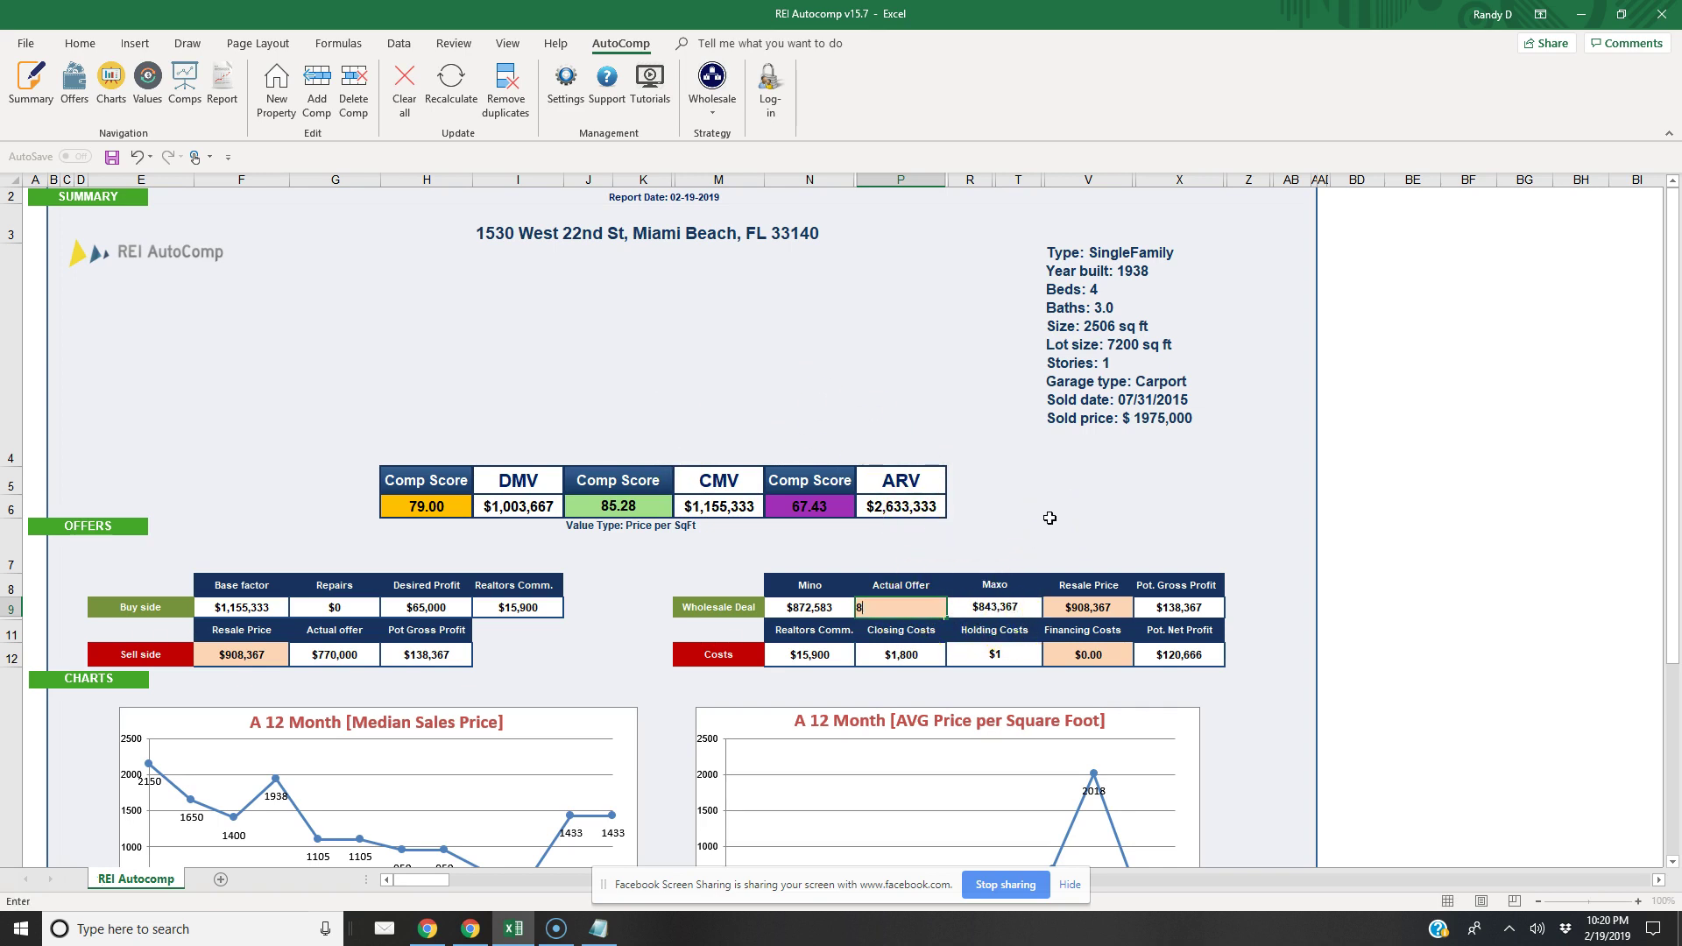
{"action": "type", "text": "43,000"}
{"action": "key", "text": "Return"}
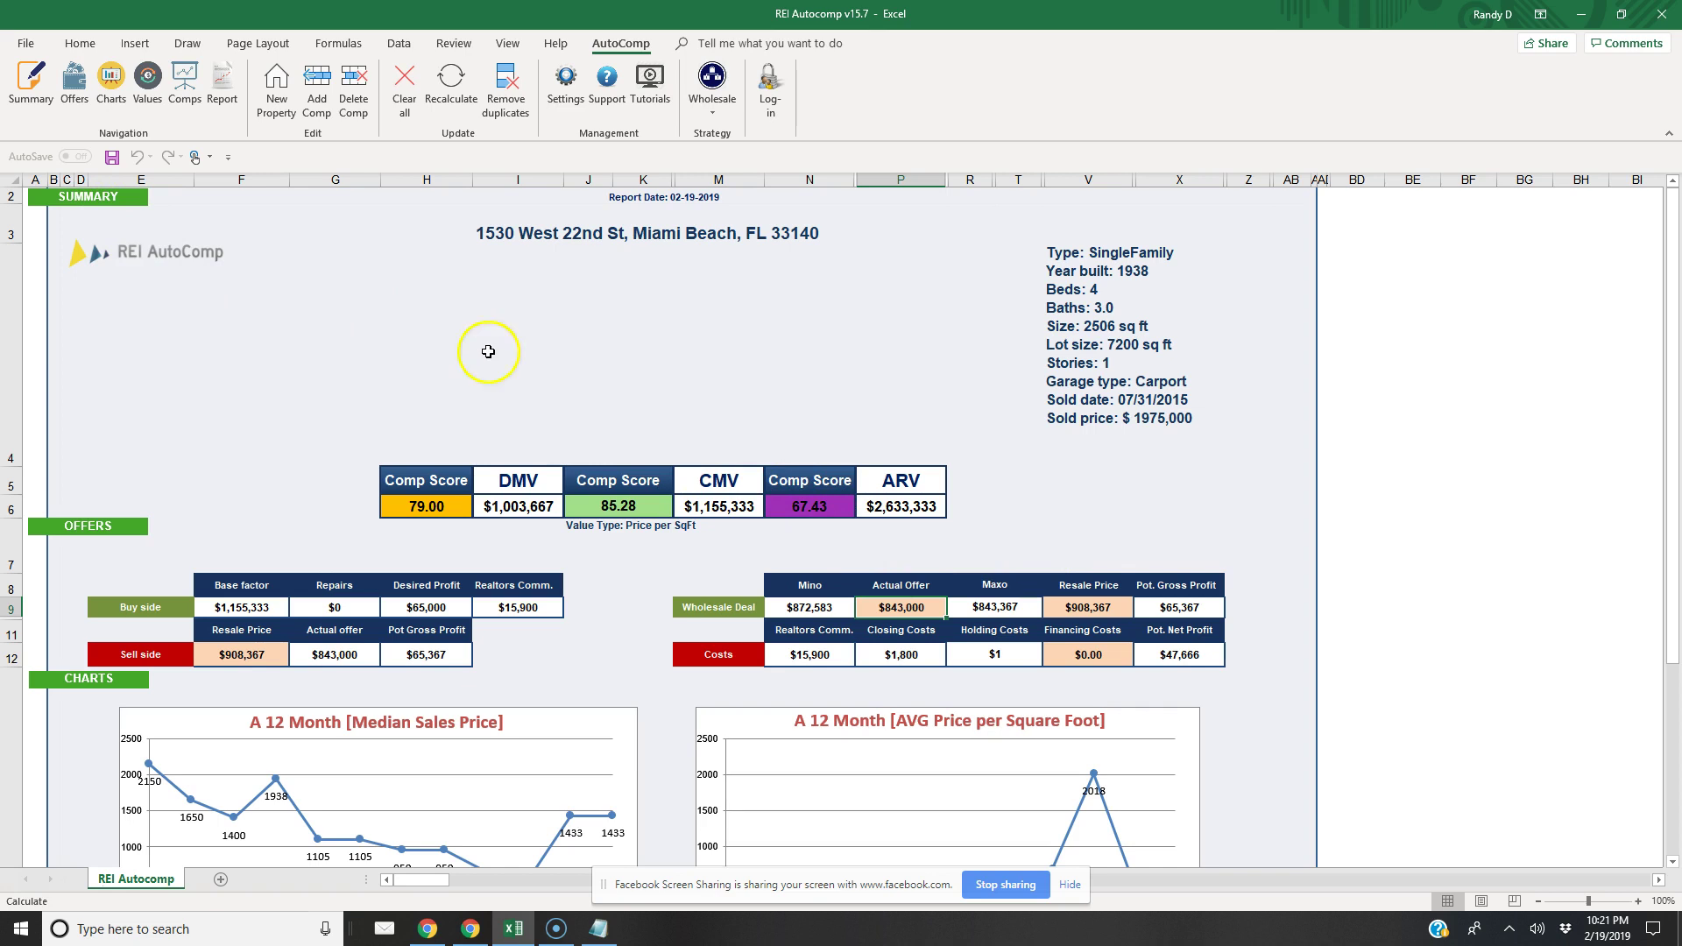
{"action": "left_click", "coordinate": [146, 86]}
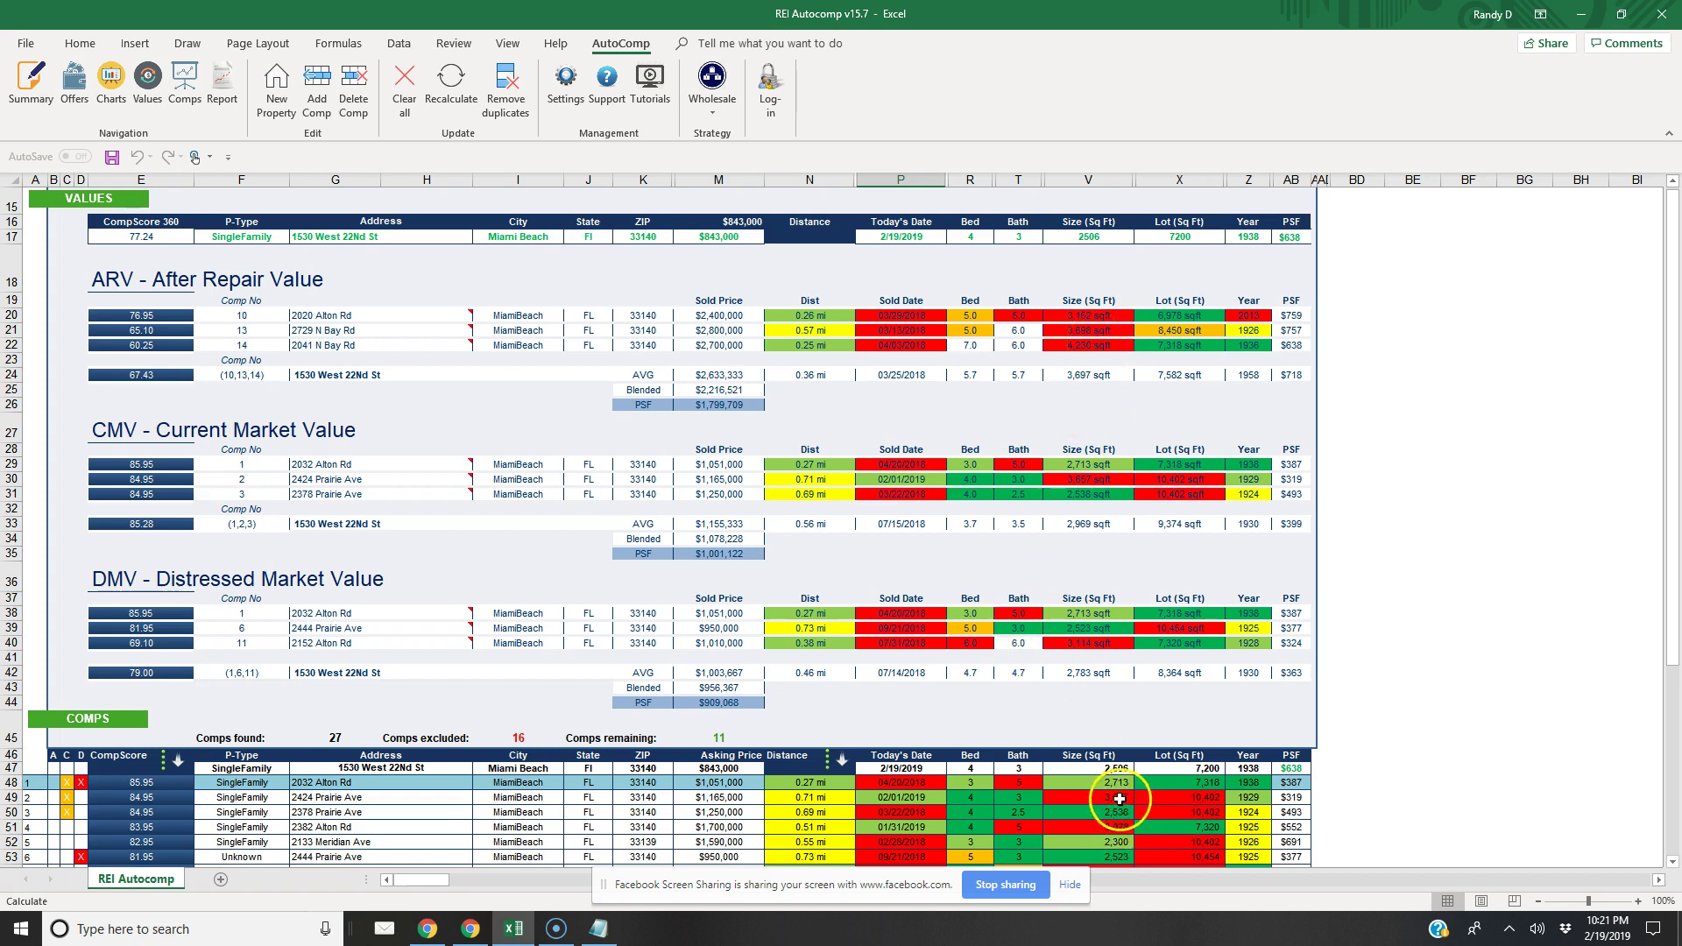
Delete the first selected N Bay Rd comp from the list and recalculate the report
{"action": "left_click", "coordinate": [1672, 863]}
{"action": "left_click", "coordinate": [1672, 863]}
{"action": "left_click", "coordinate": [1672, 863]}
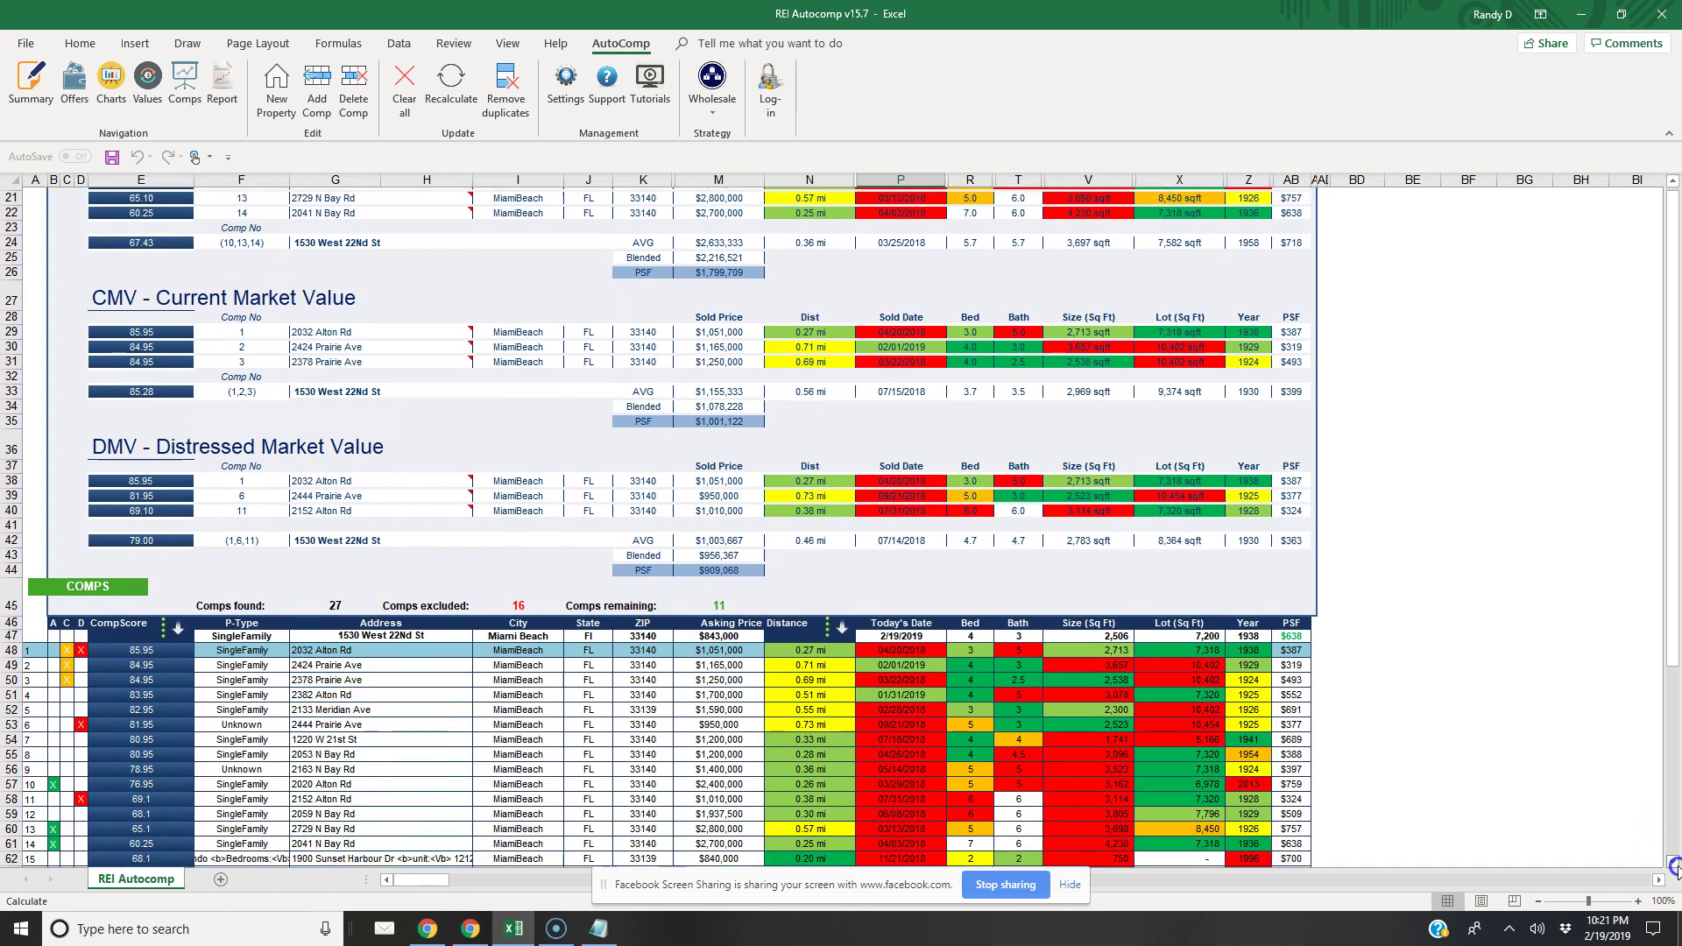
{"action": "left_click", "coordinate": [1672, 863]}
{"action": "left_click", "coordinate": [1672, 863]}
{"action": "left_click", "coordinate": [1672, 863]}
{"action": "left_click", "coordinate": [1672, 863]}
{"action": "left_click", "coordinate": [1673, 863]}
{"action": "left_click", "coordinate": [1672, 863]}
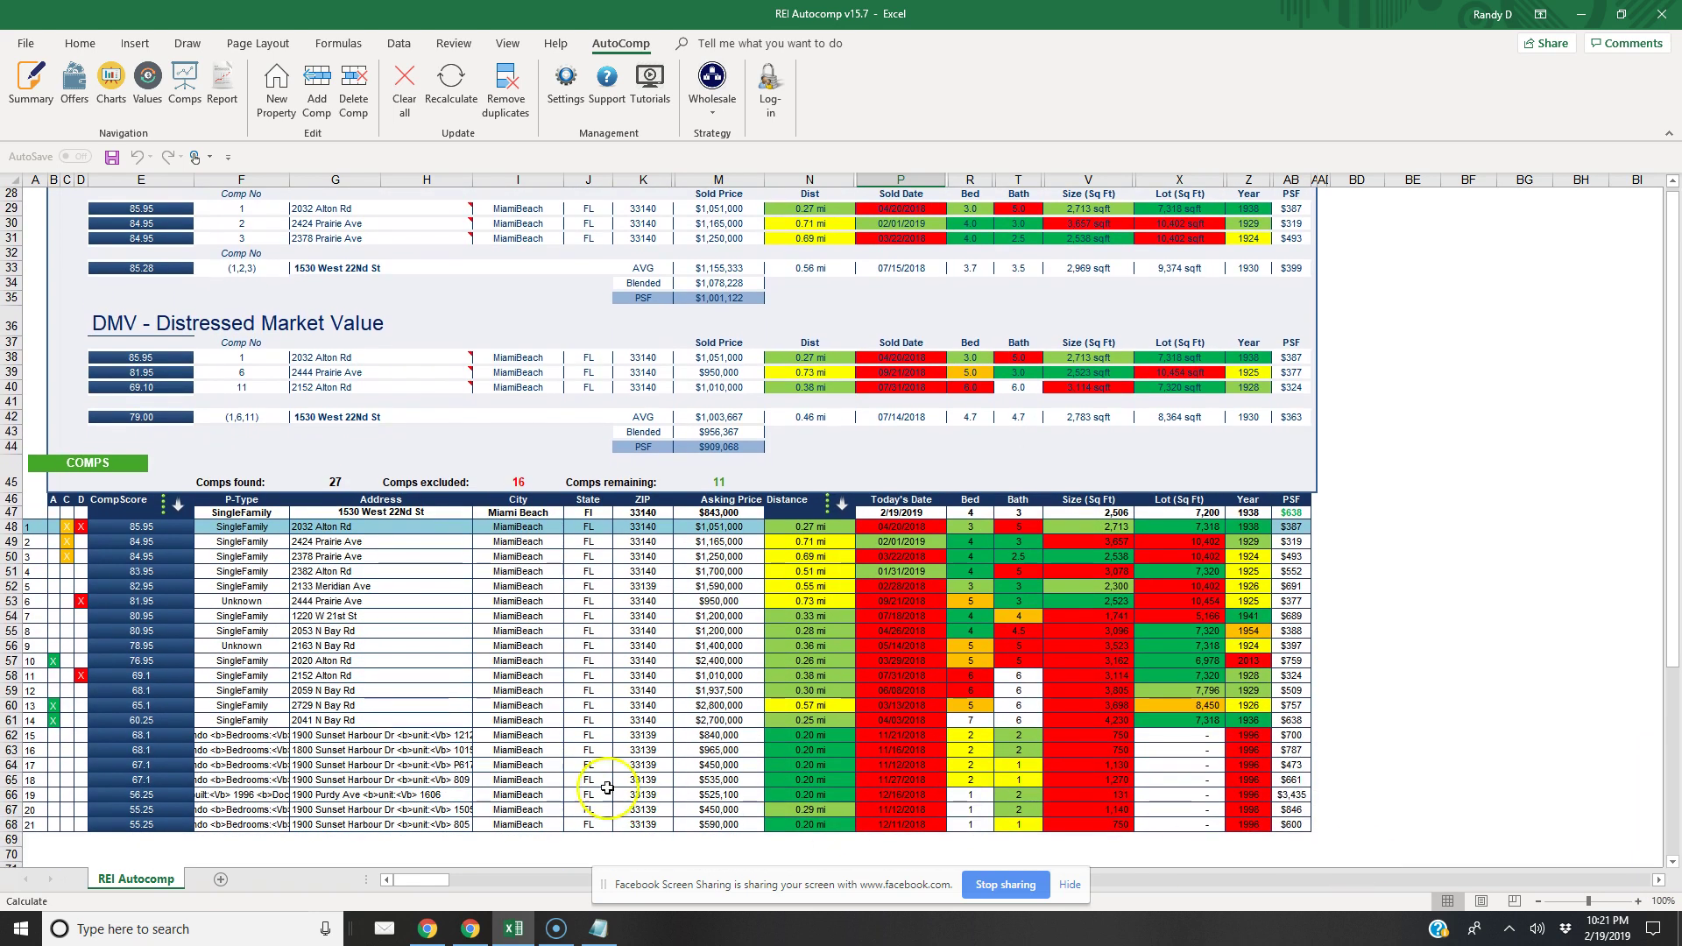
{"action": "left_click", "coordinate": [347, 723]}
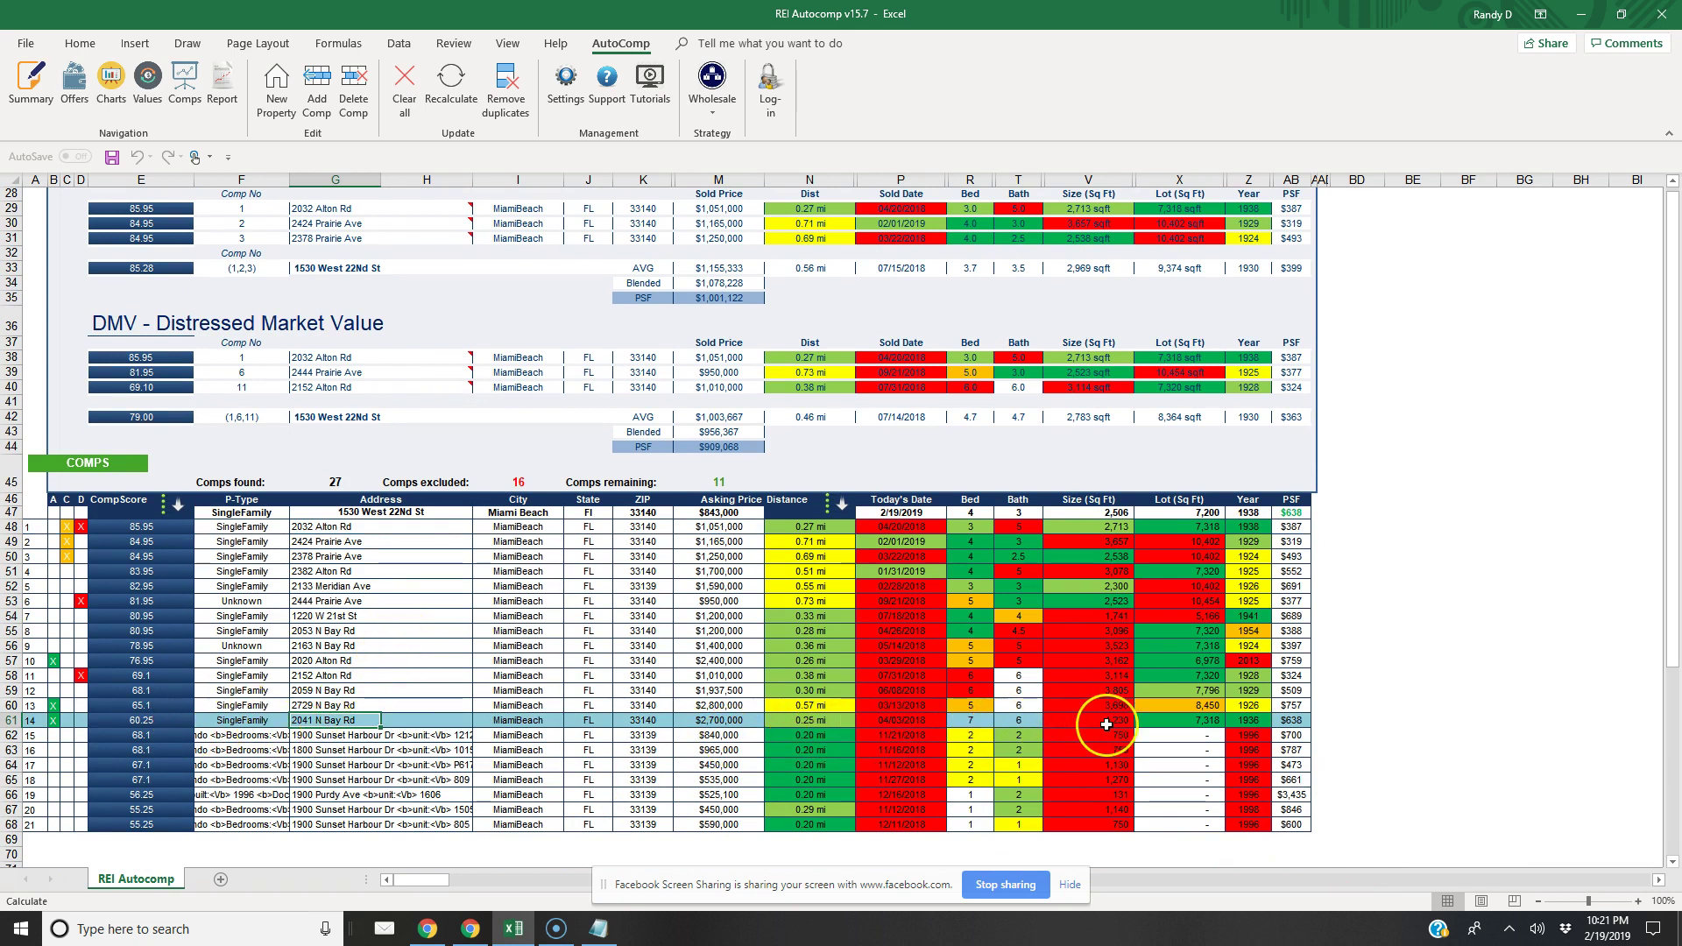
{"action": "left_click", "coordinate": [1187, 722]}
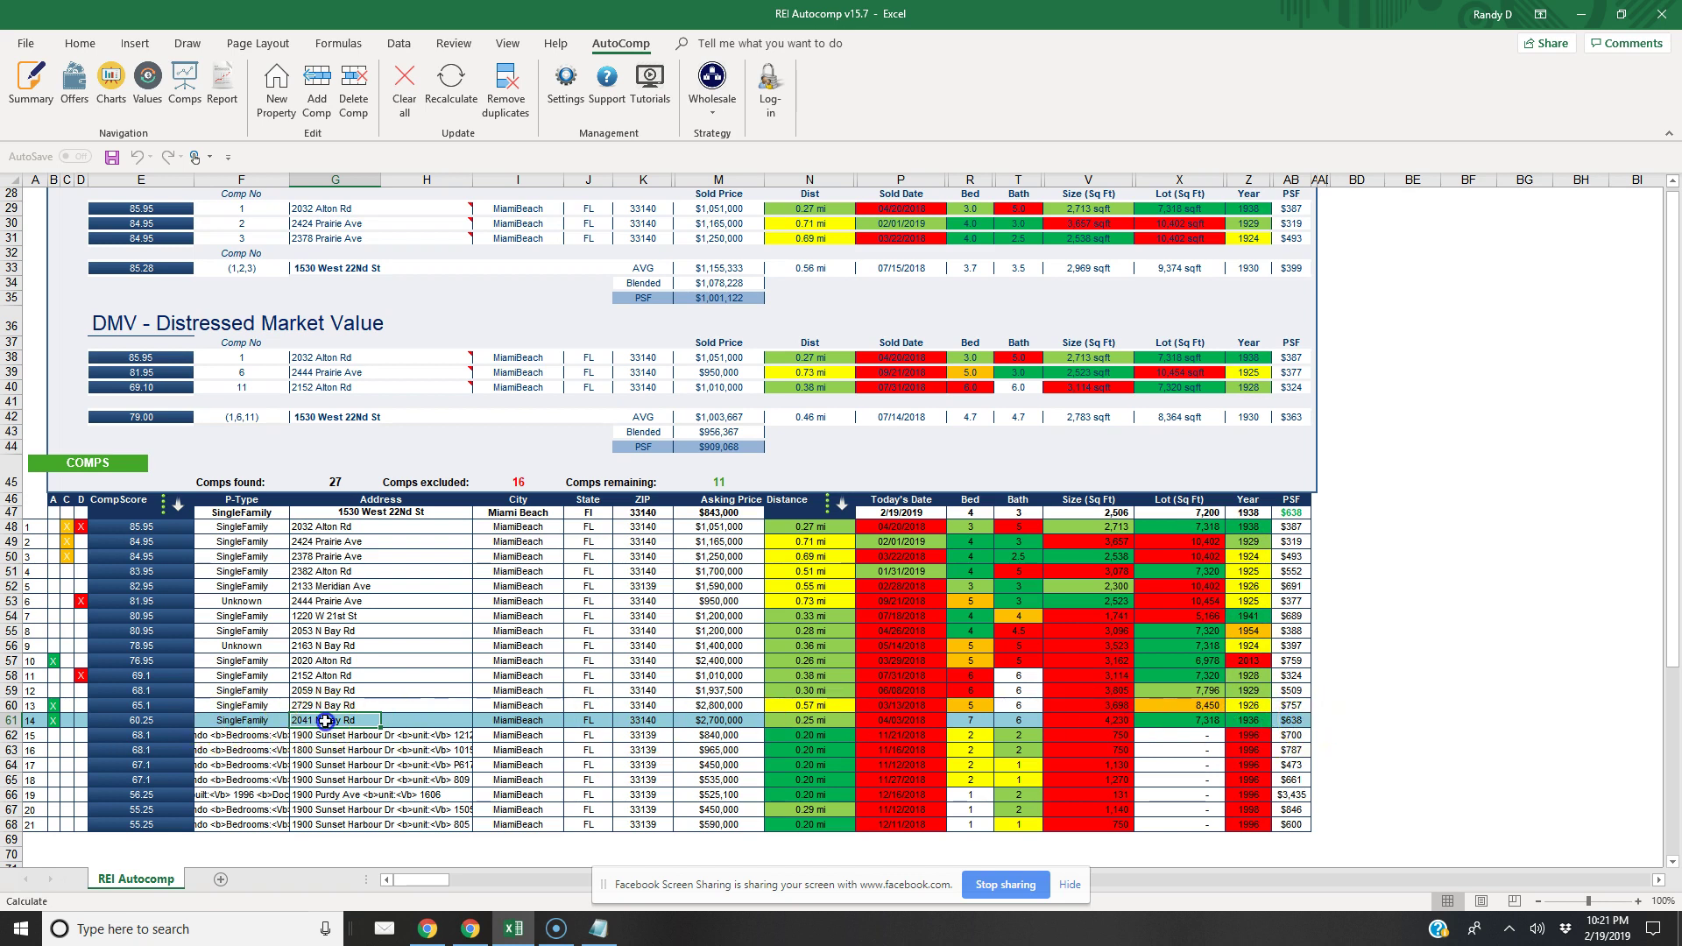
{"action": "left_click", "coordinate": [353, 88]}
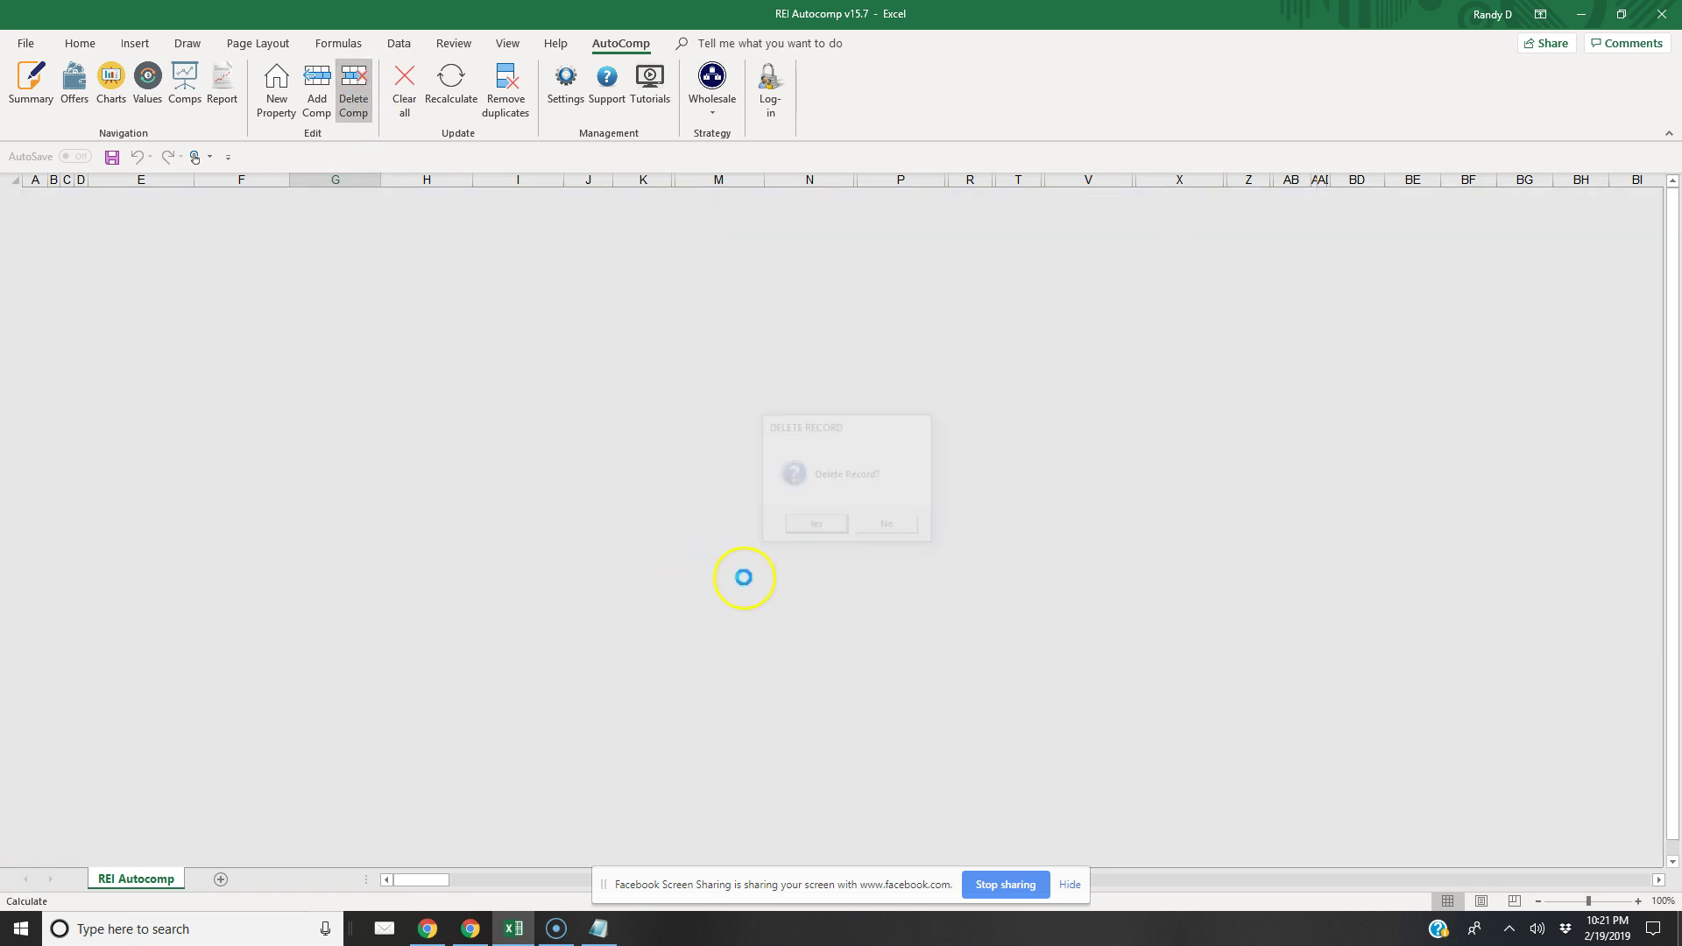
{"action": "left_click", "coordinate": [815, 527]}
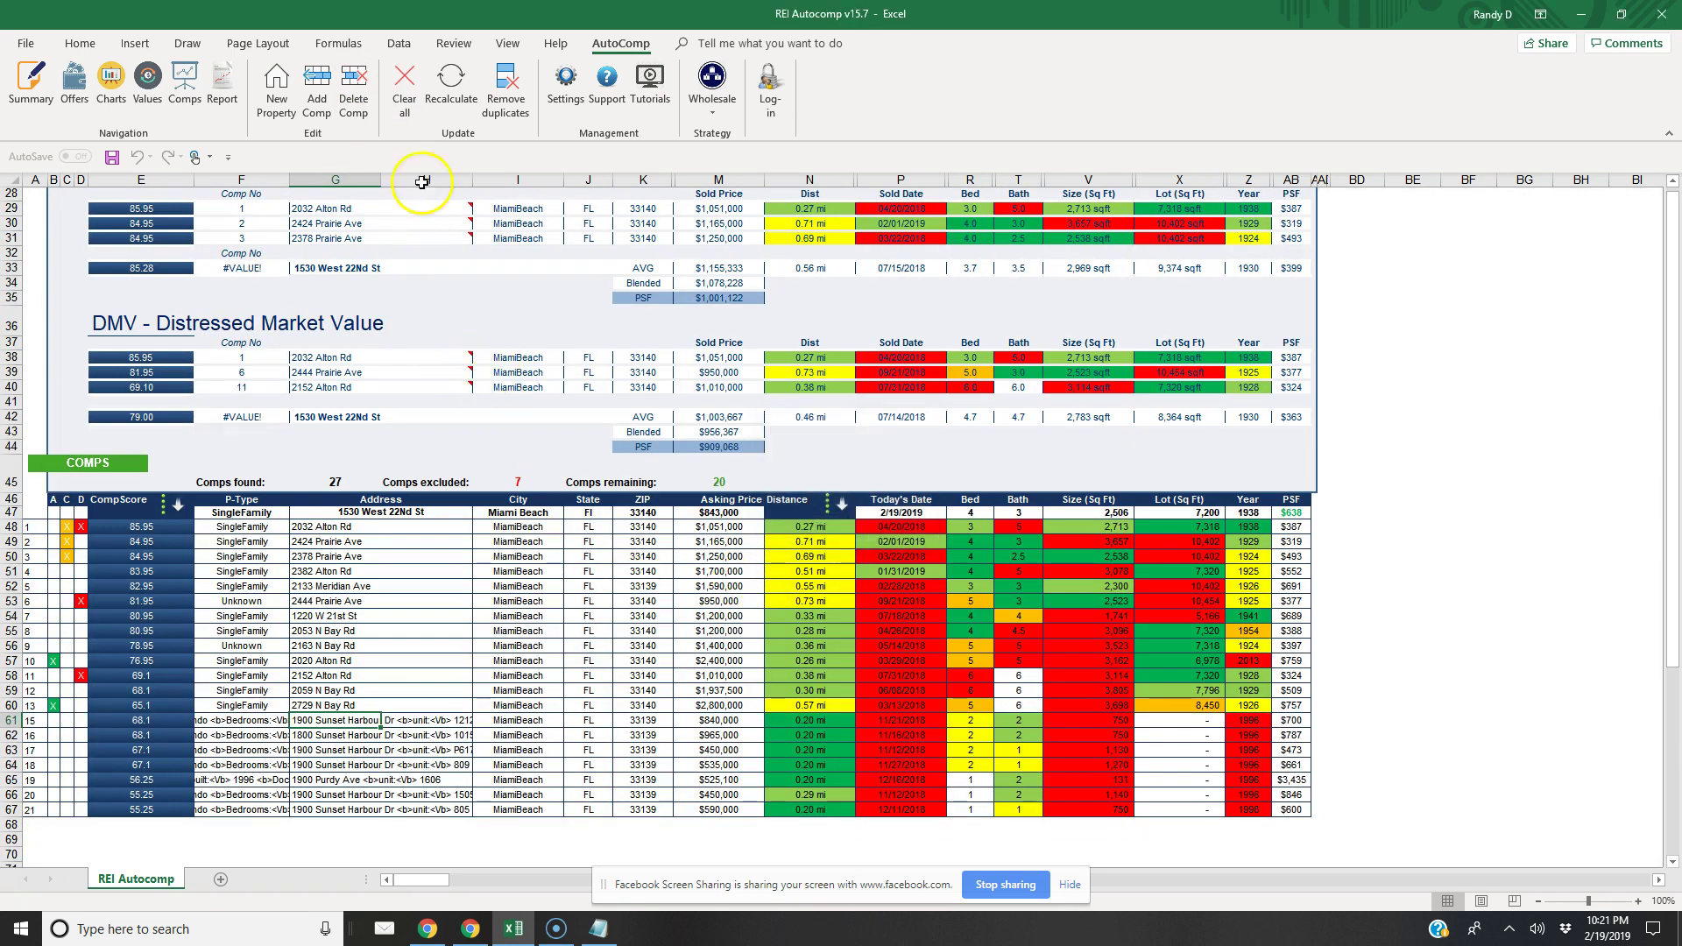
{"action": "left_click", "coordinate": [444, 94]}
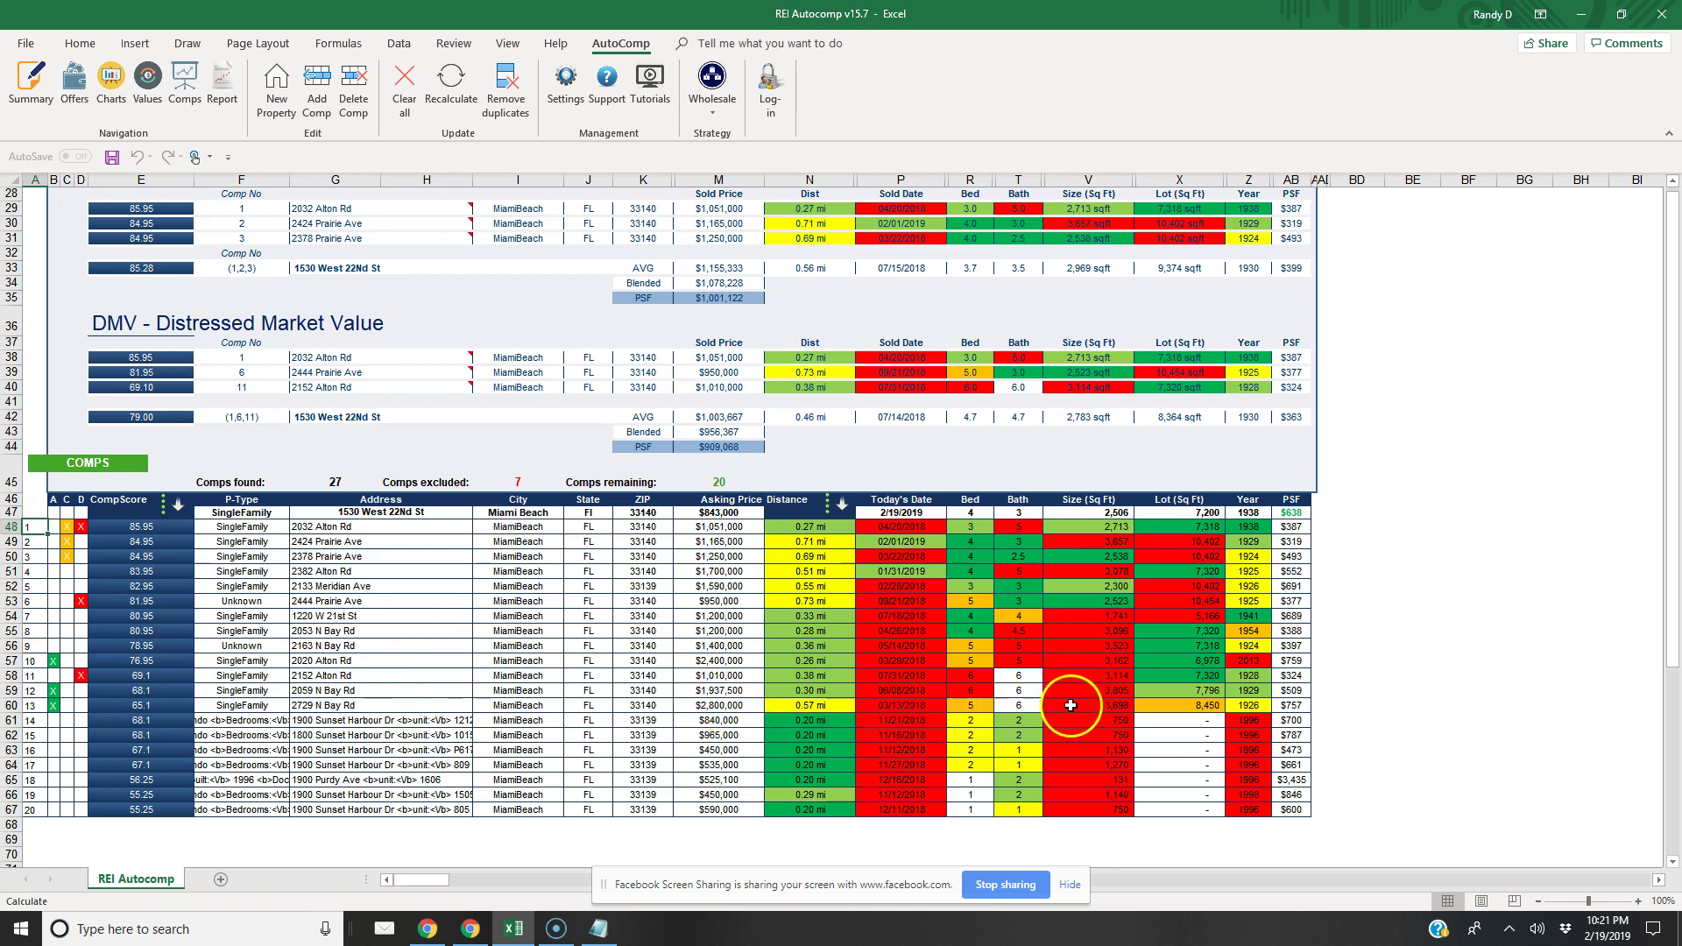
Delete the second N Bay Rd comp and show the refreshed summary with ARV $2,012,500
{"action": "left_click", "coordinate": [341, 705]}
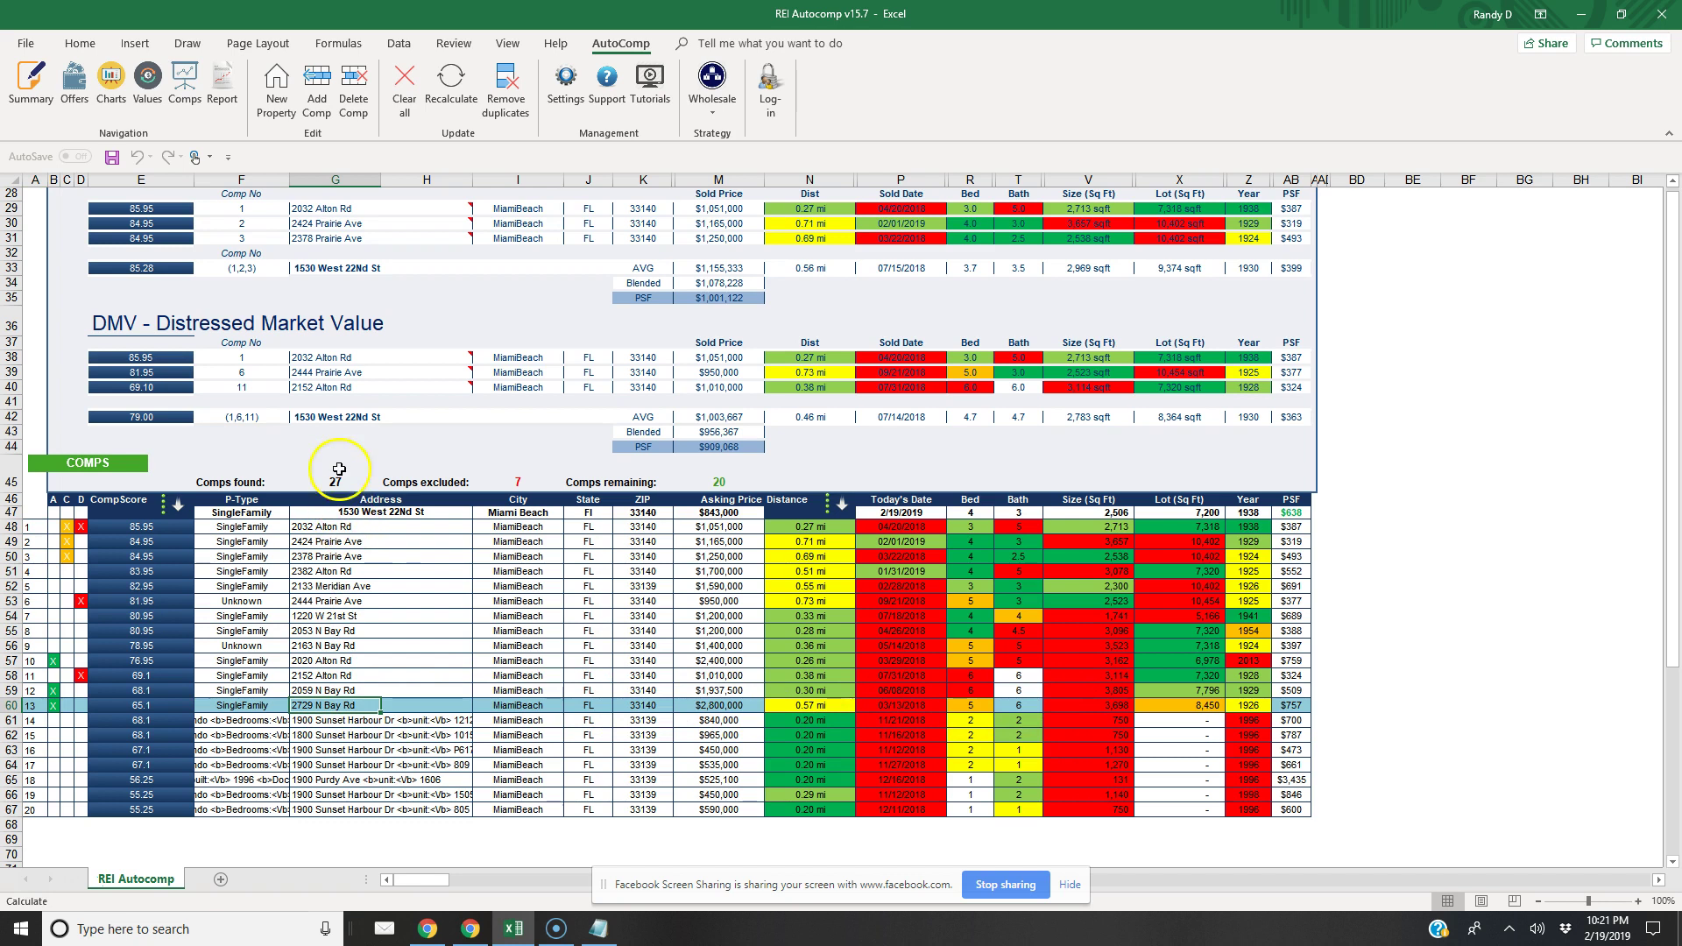
{"action": "left_click", "coordinate": [353, 92]}
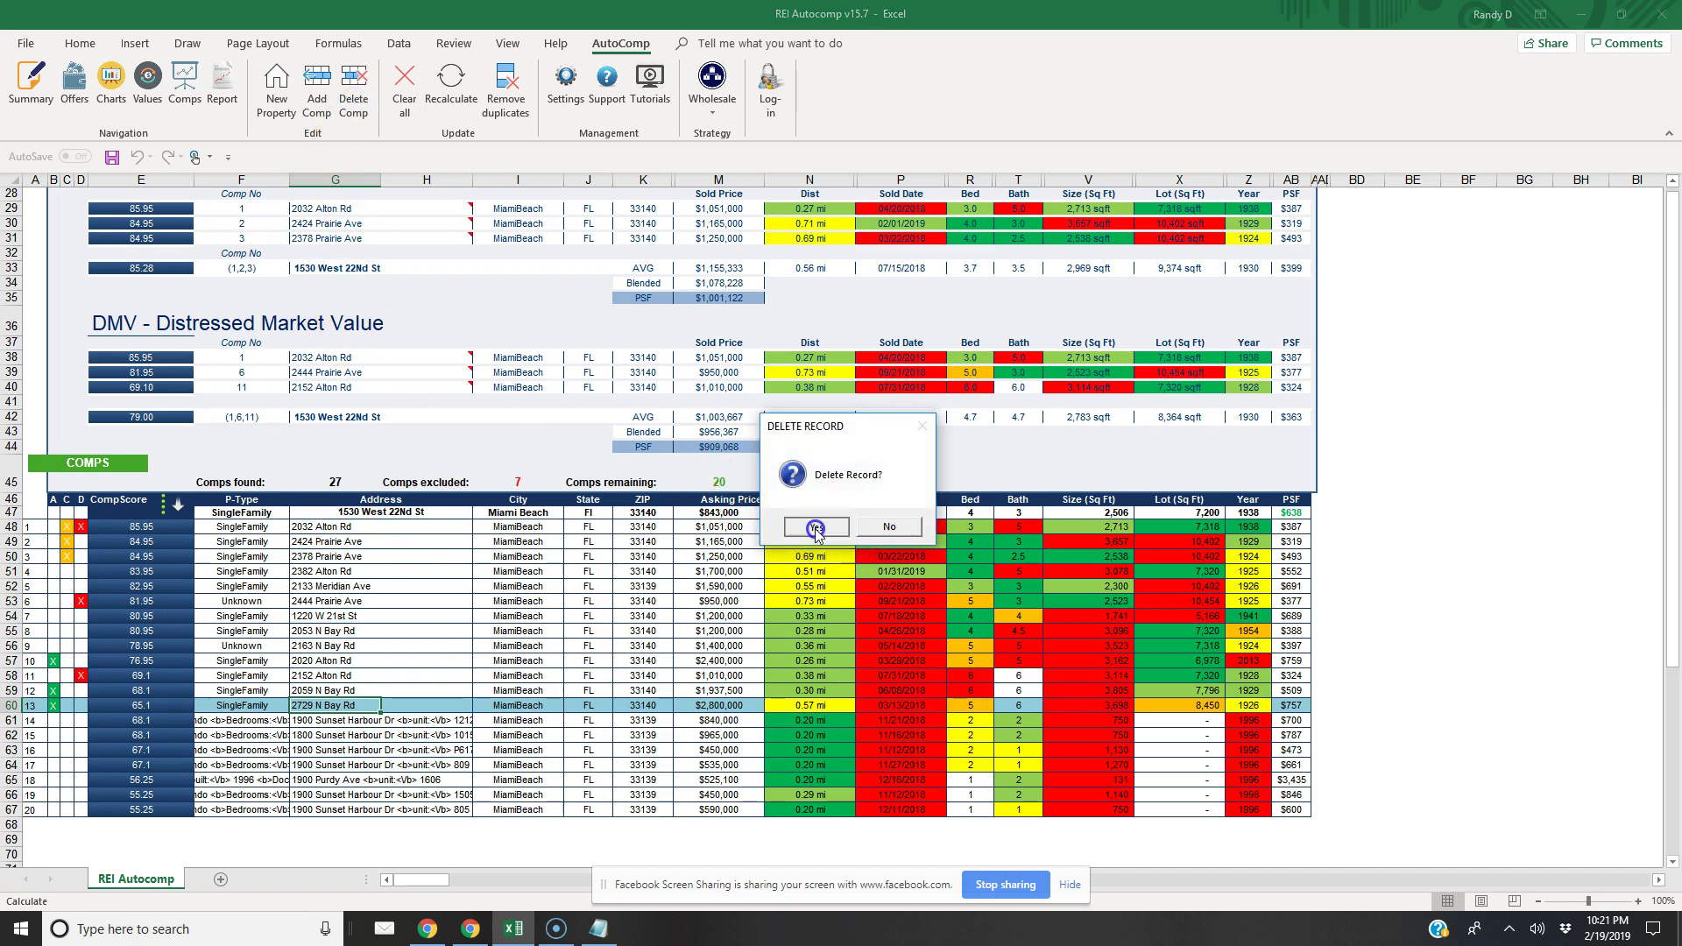
{"action": "left_click", "coordinate": [810, 526]}
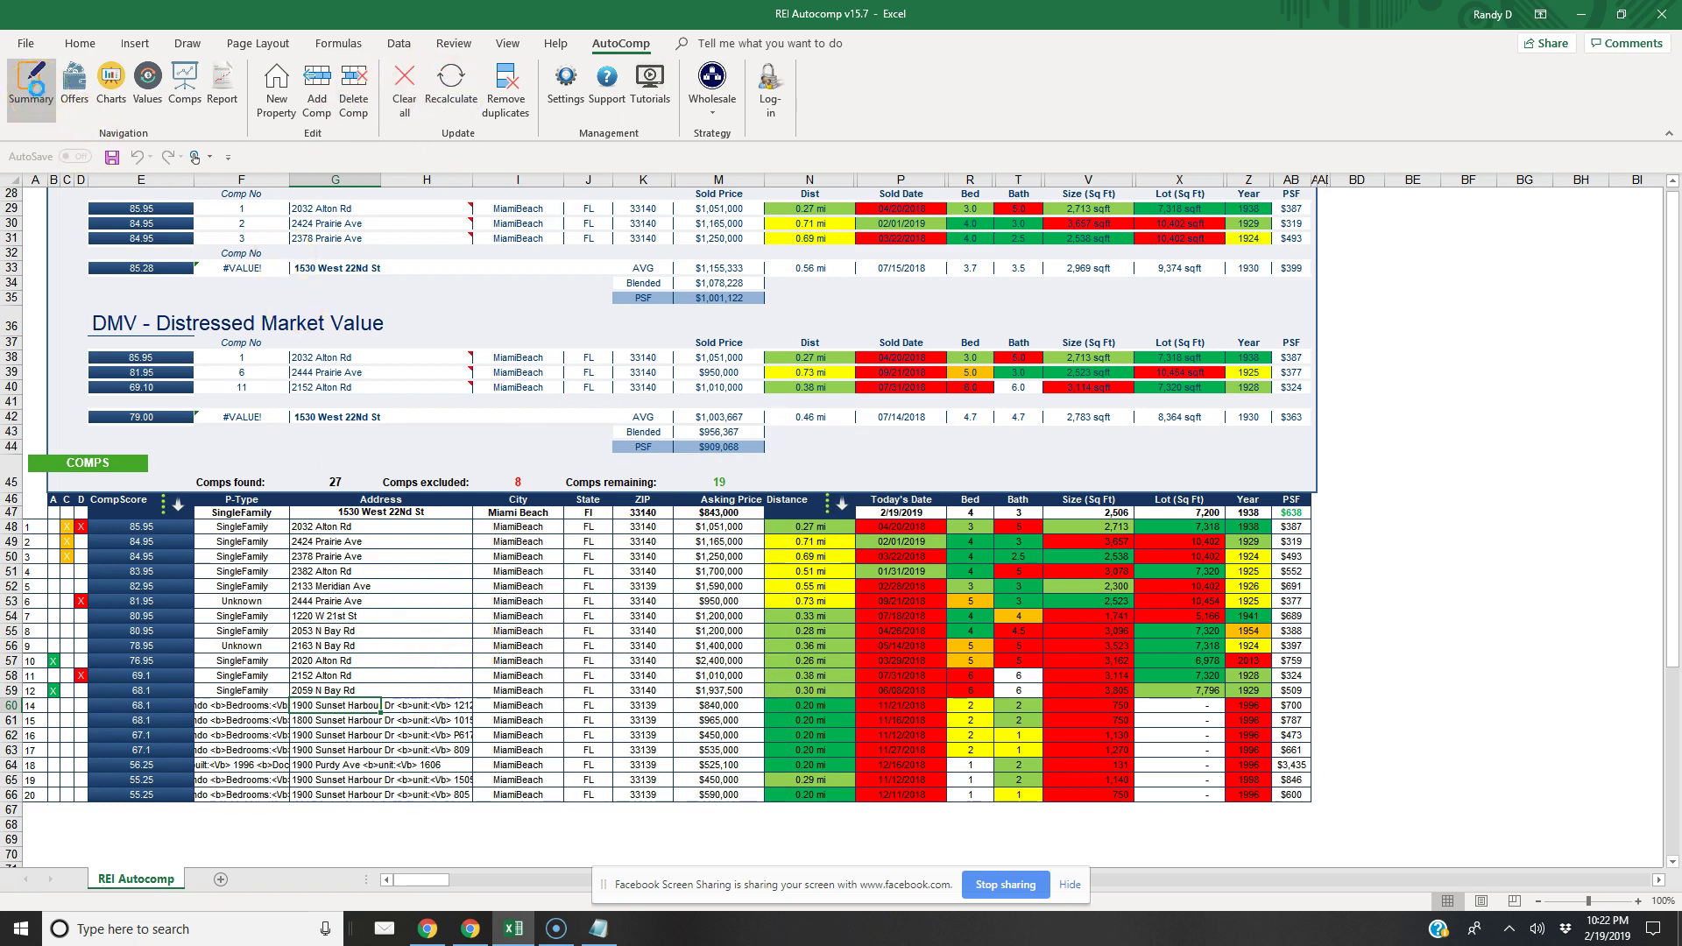
{"action": "left_click", "coordinate": [31, 85]}
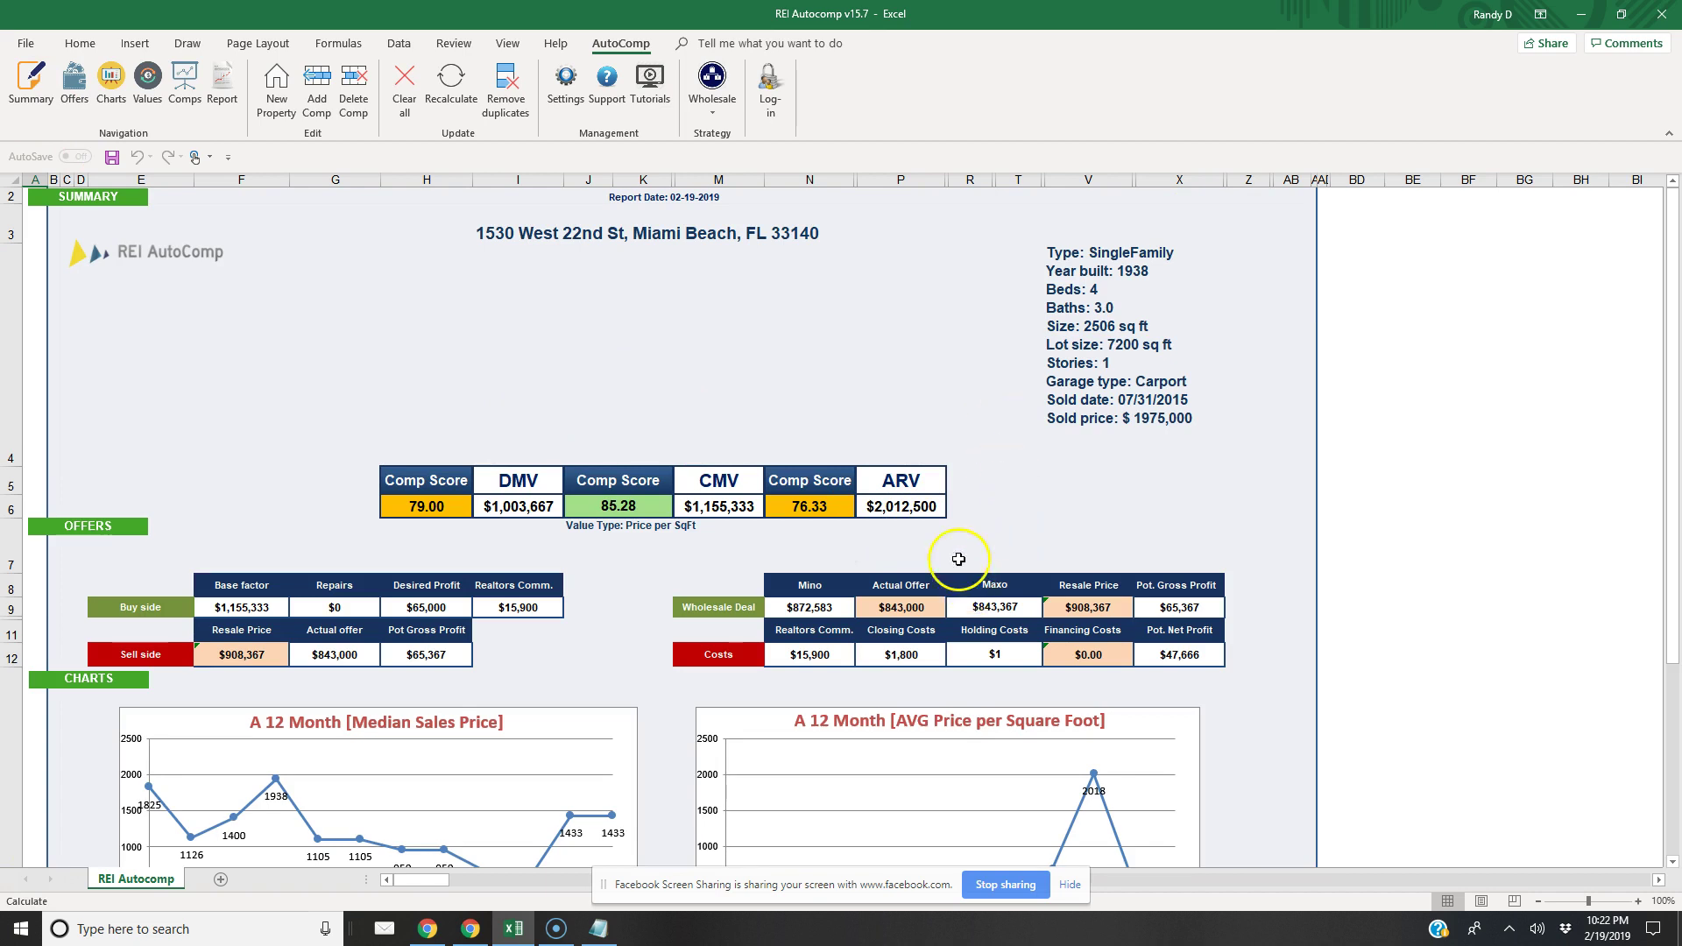
{"action": "left_click", "coordinate": [926, 605]}
Check the Deductions and Offers tabs in AutoComp Settings, then close it unchanged
{"action": "left_click", "coordinate": [563, 83]}
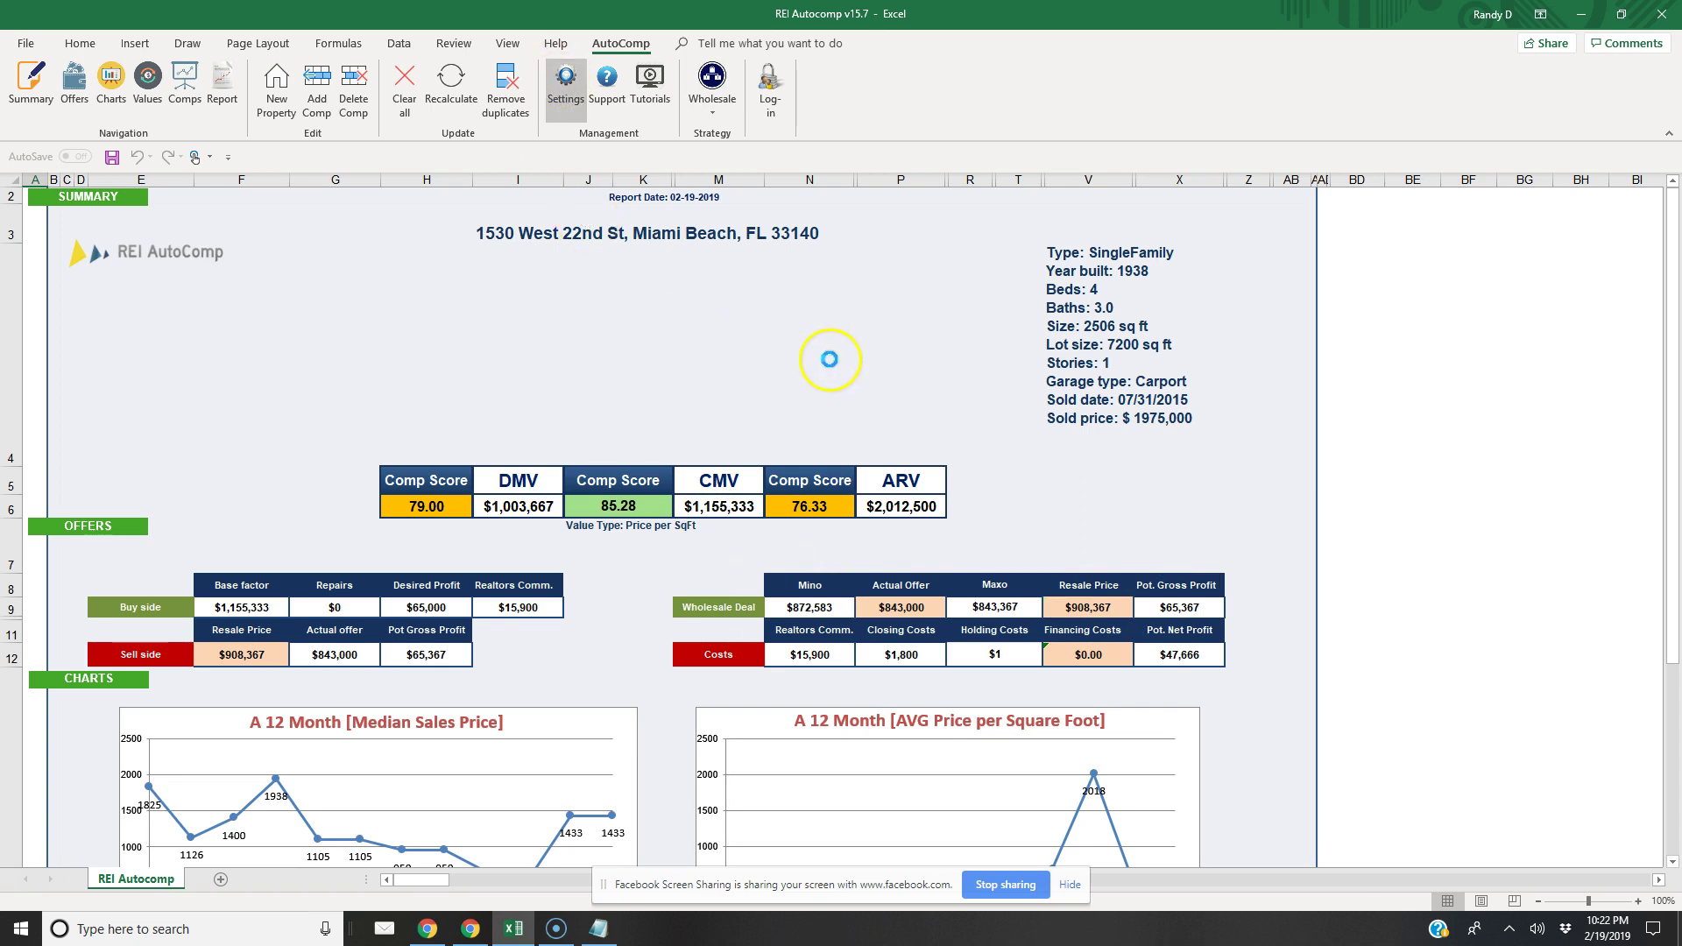
{"action": "left_click", "coordinate": [689, 221]}
{"action": "left_click", "coordinate": [734, 220]}
{"action": "left_click", "coordinate": [708, 225]}
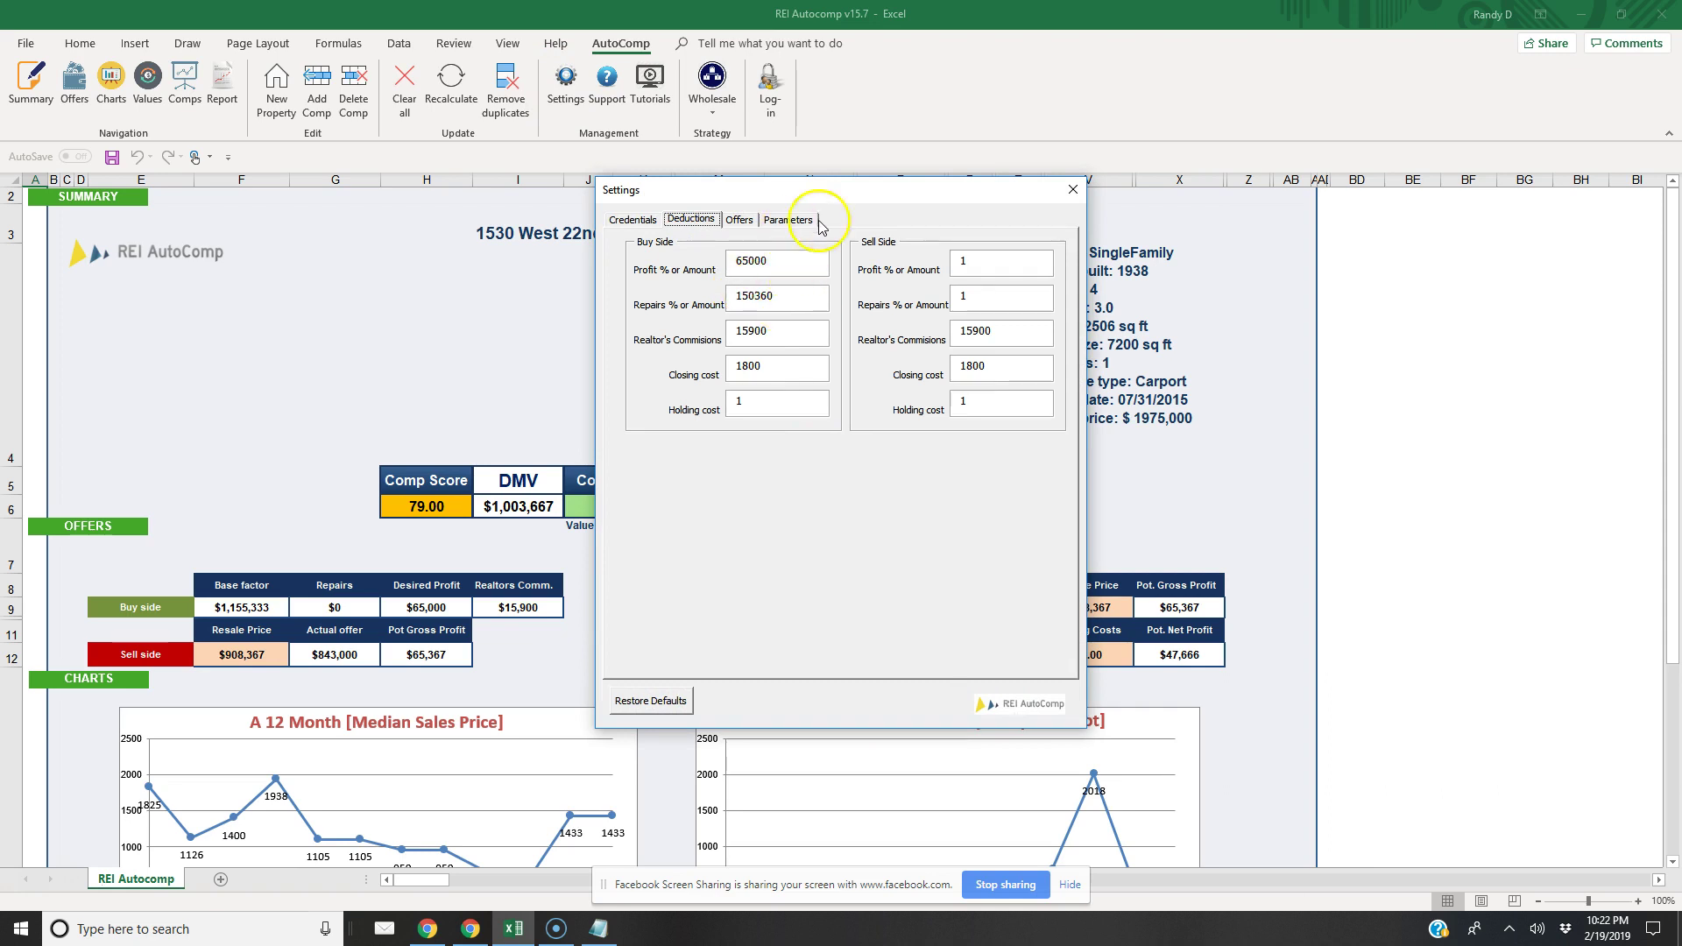
{"action": "left_click", "coordinate": [1073, 189]}
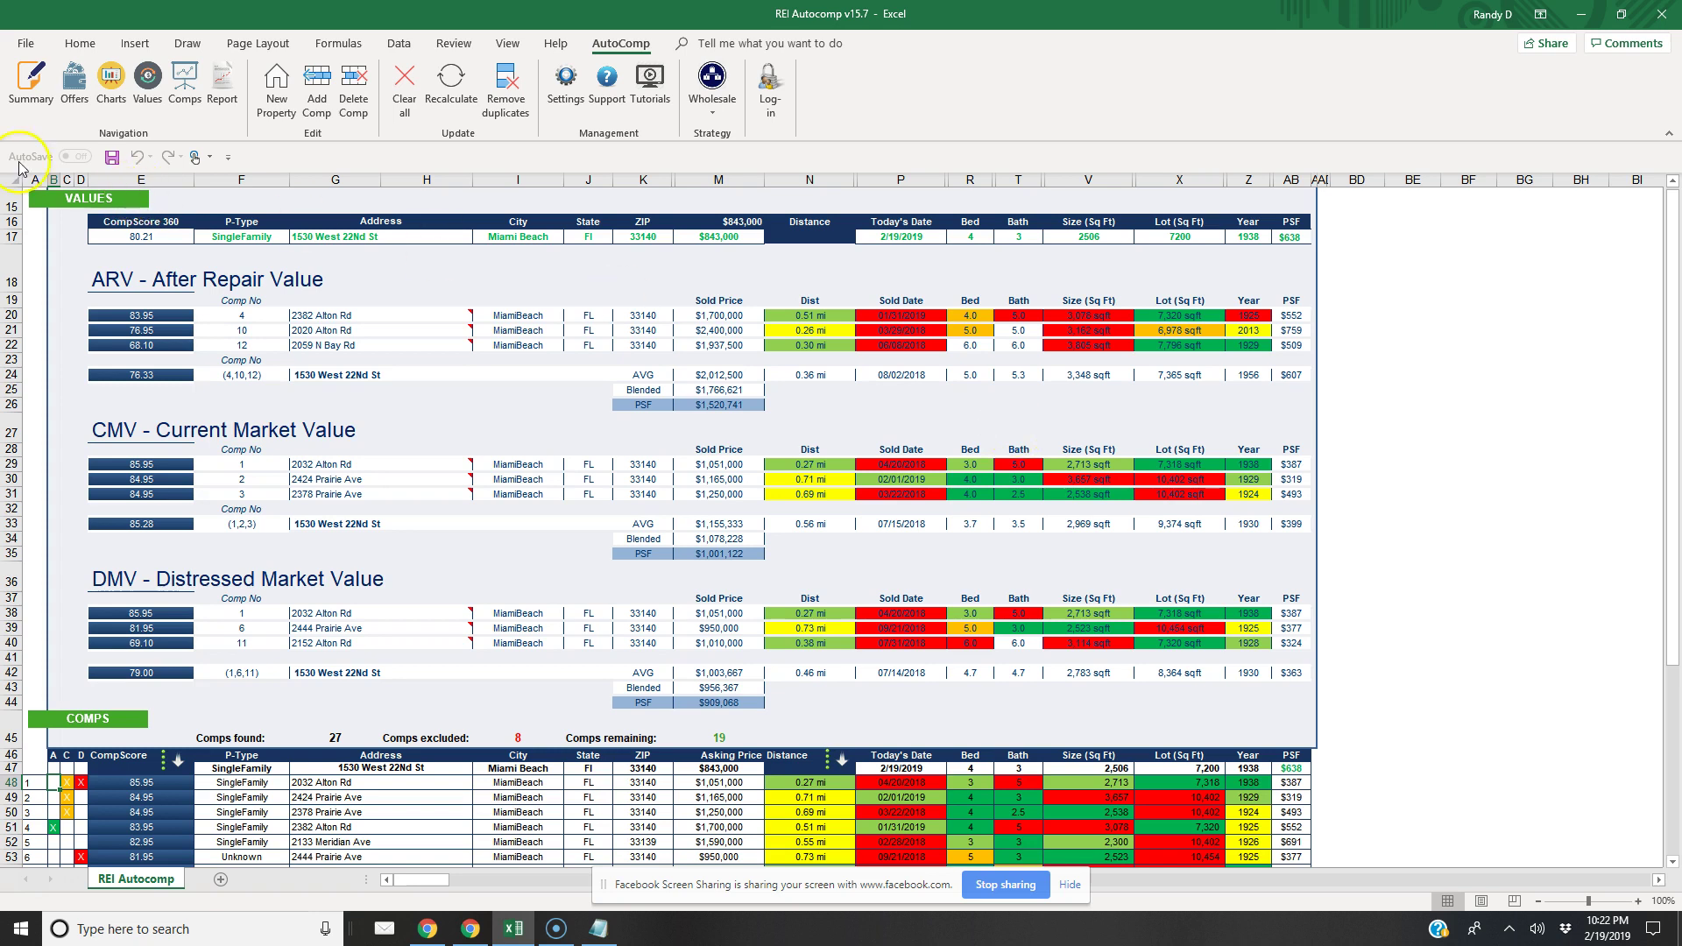
Show the summary listing DMV $1,003,667, CMV $1,155,333 and ARV $2,012,500
{"action": "left_click", "coordinate": [29, 84]}
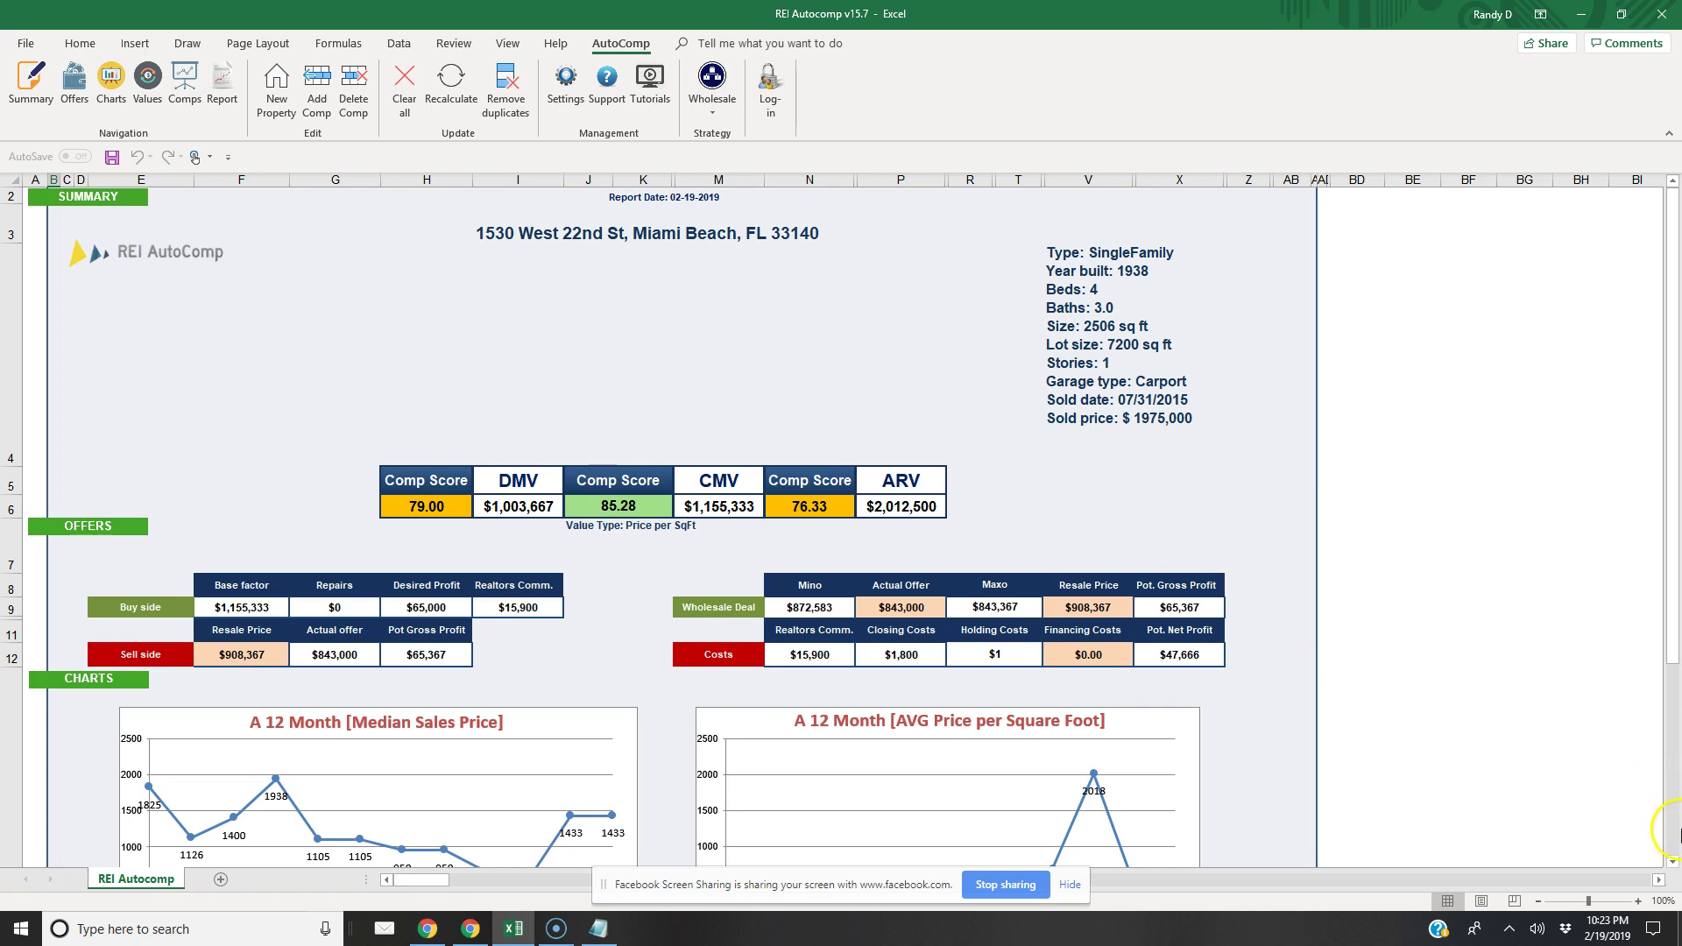
Scroll down to the Charts section with 12-month price trends and comparison gauges
{"action": "scroll", "coordinate": [1673, 863], "scroll_direction": "down", "scroll_amount": 1}
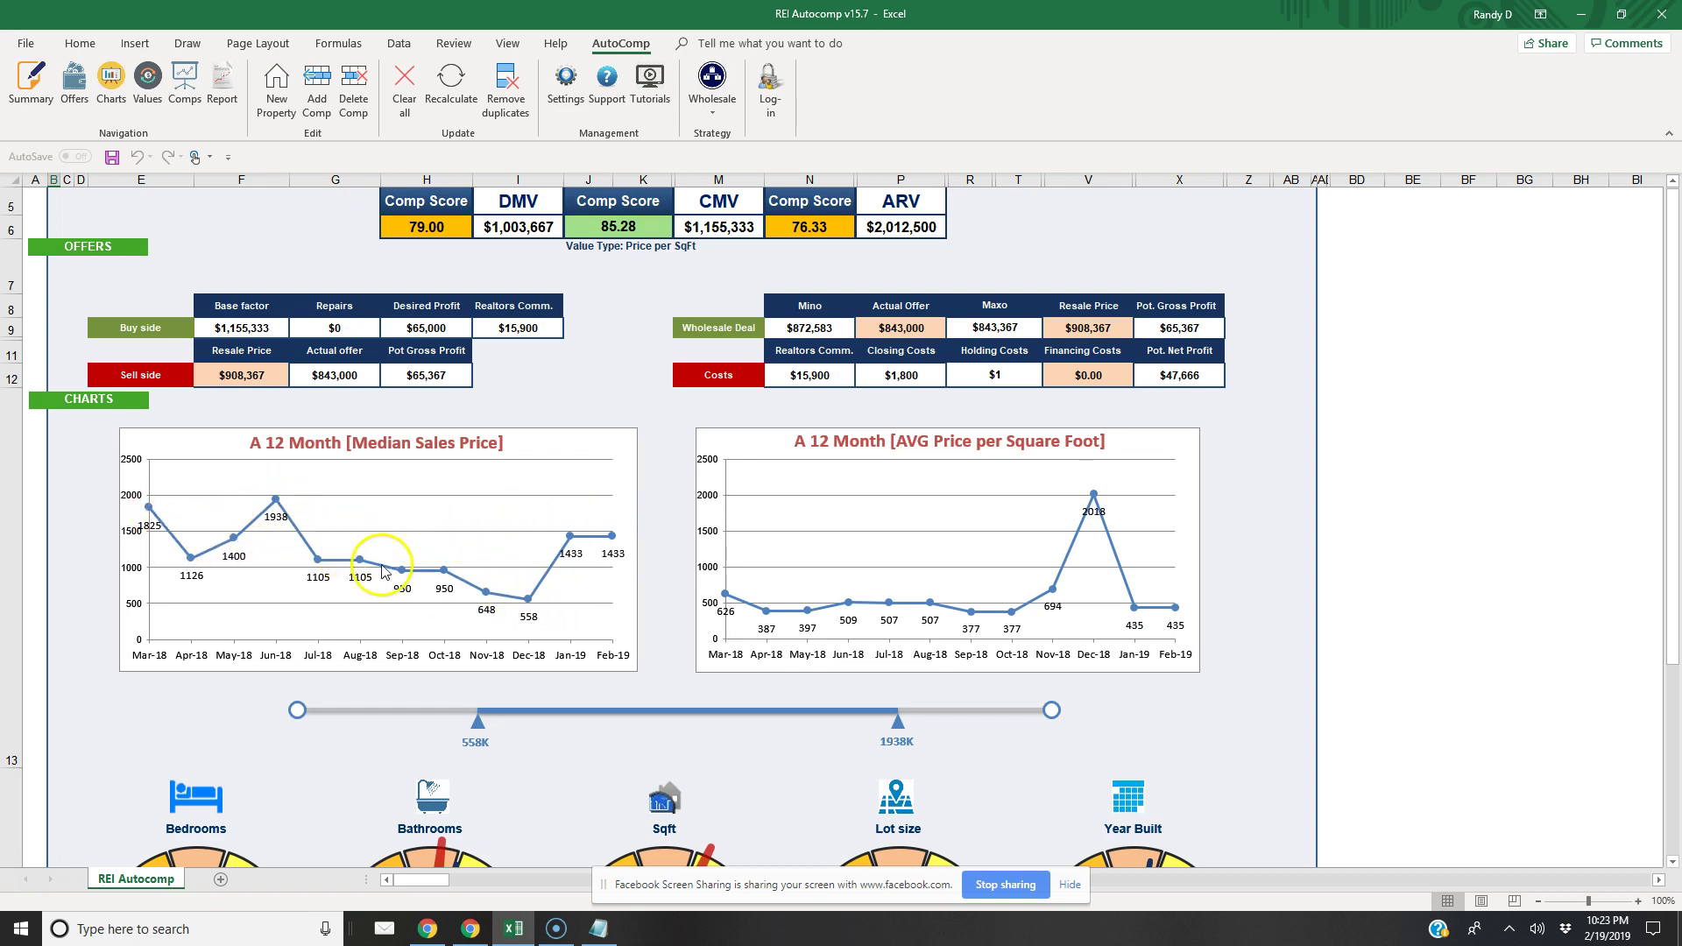
{"action": "mouse_move", "coordinate": [526, 602]}
{"action": "left_click", "coordinate": [1670, 864]}
{"action": "left_click", "coordinate": [1671, 864]}
{"action": "left_click", "coordinate": [1670, 865]}
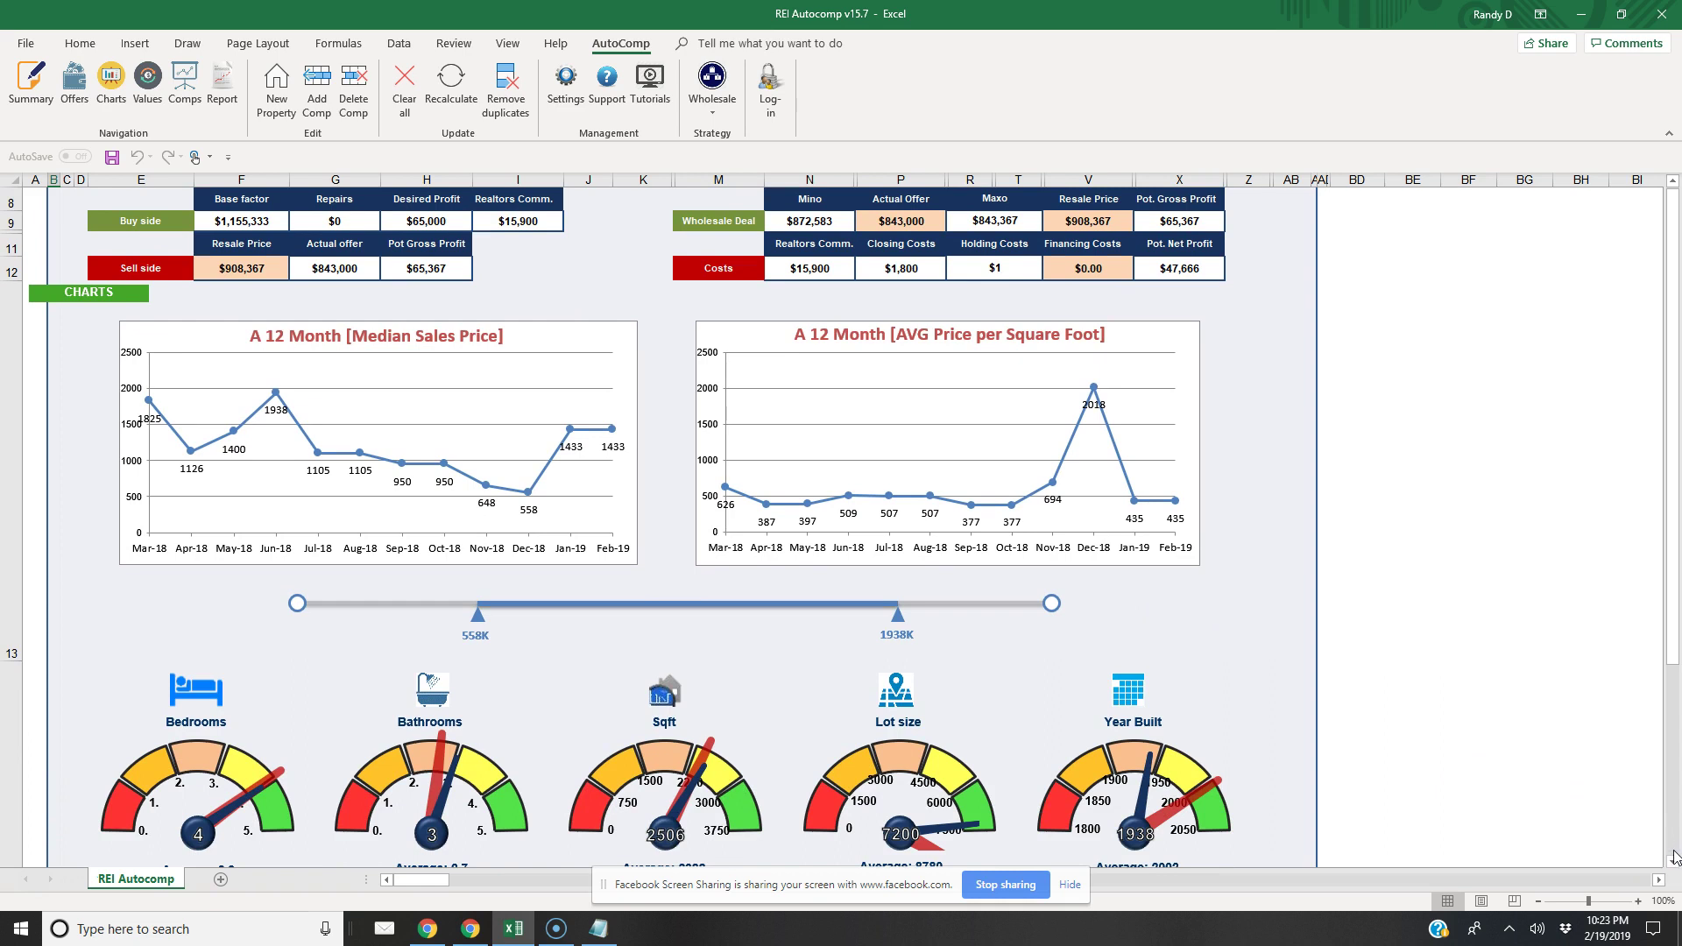
Delete another N Bay Rd comp from the comps table and check the recalculated summary
{"action": "left_click", "coordinate": [185, 83]}
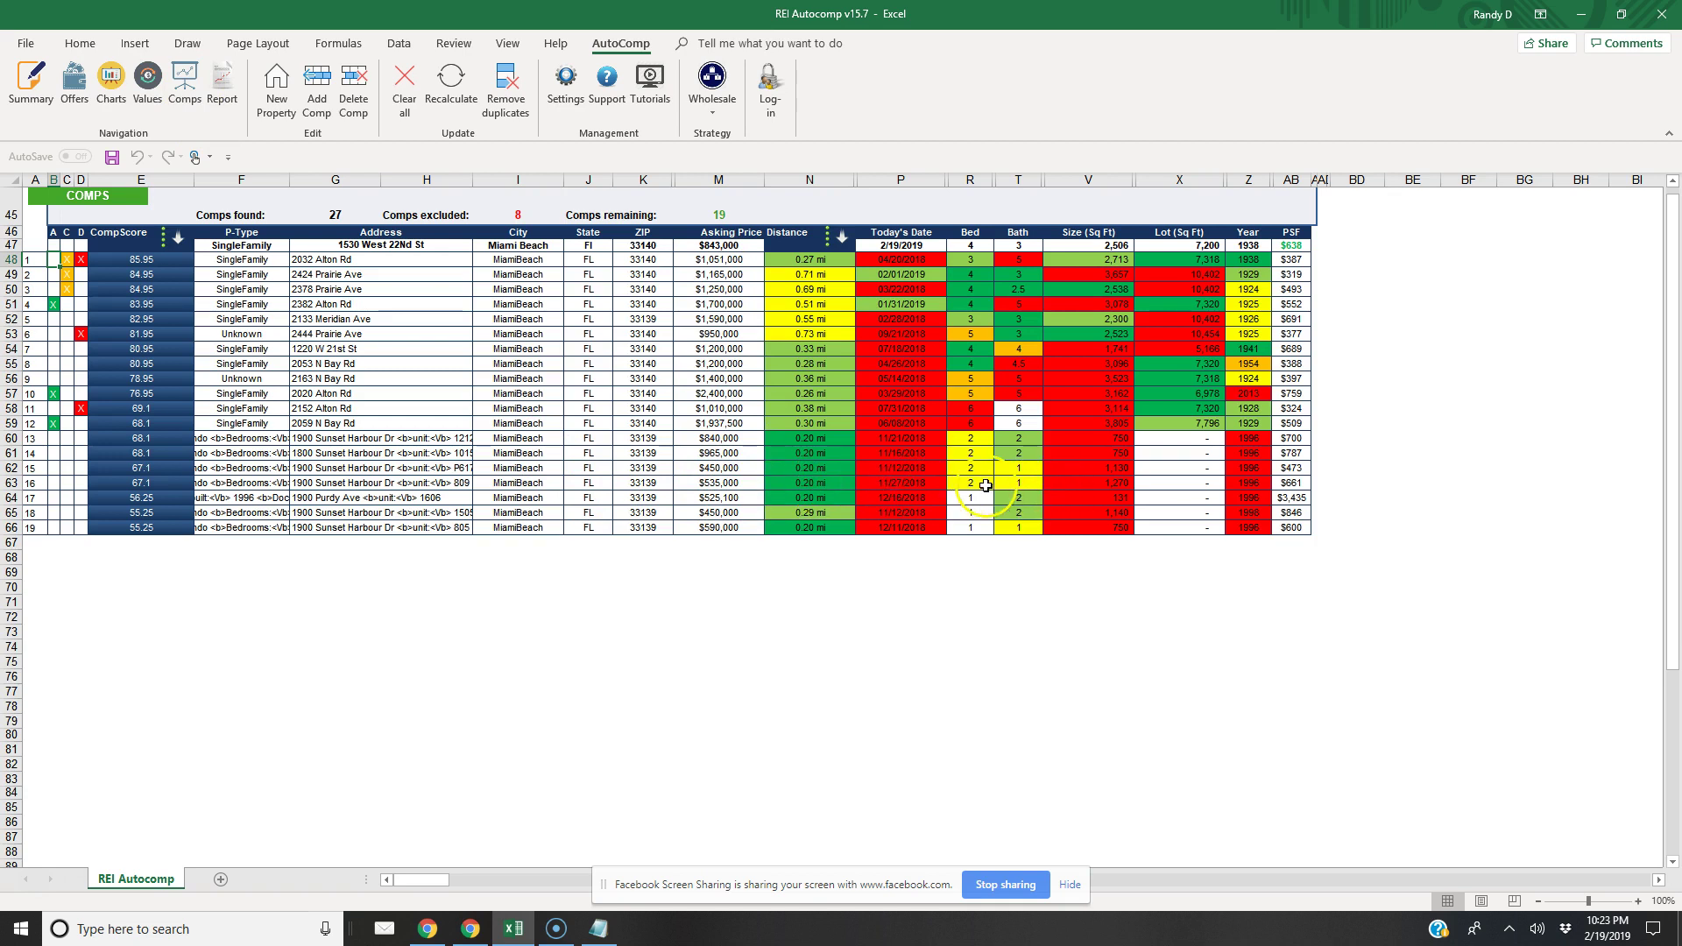
{"action": "left_click", "coordinate": [372, 483]}
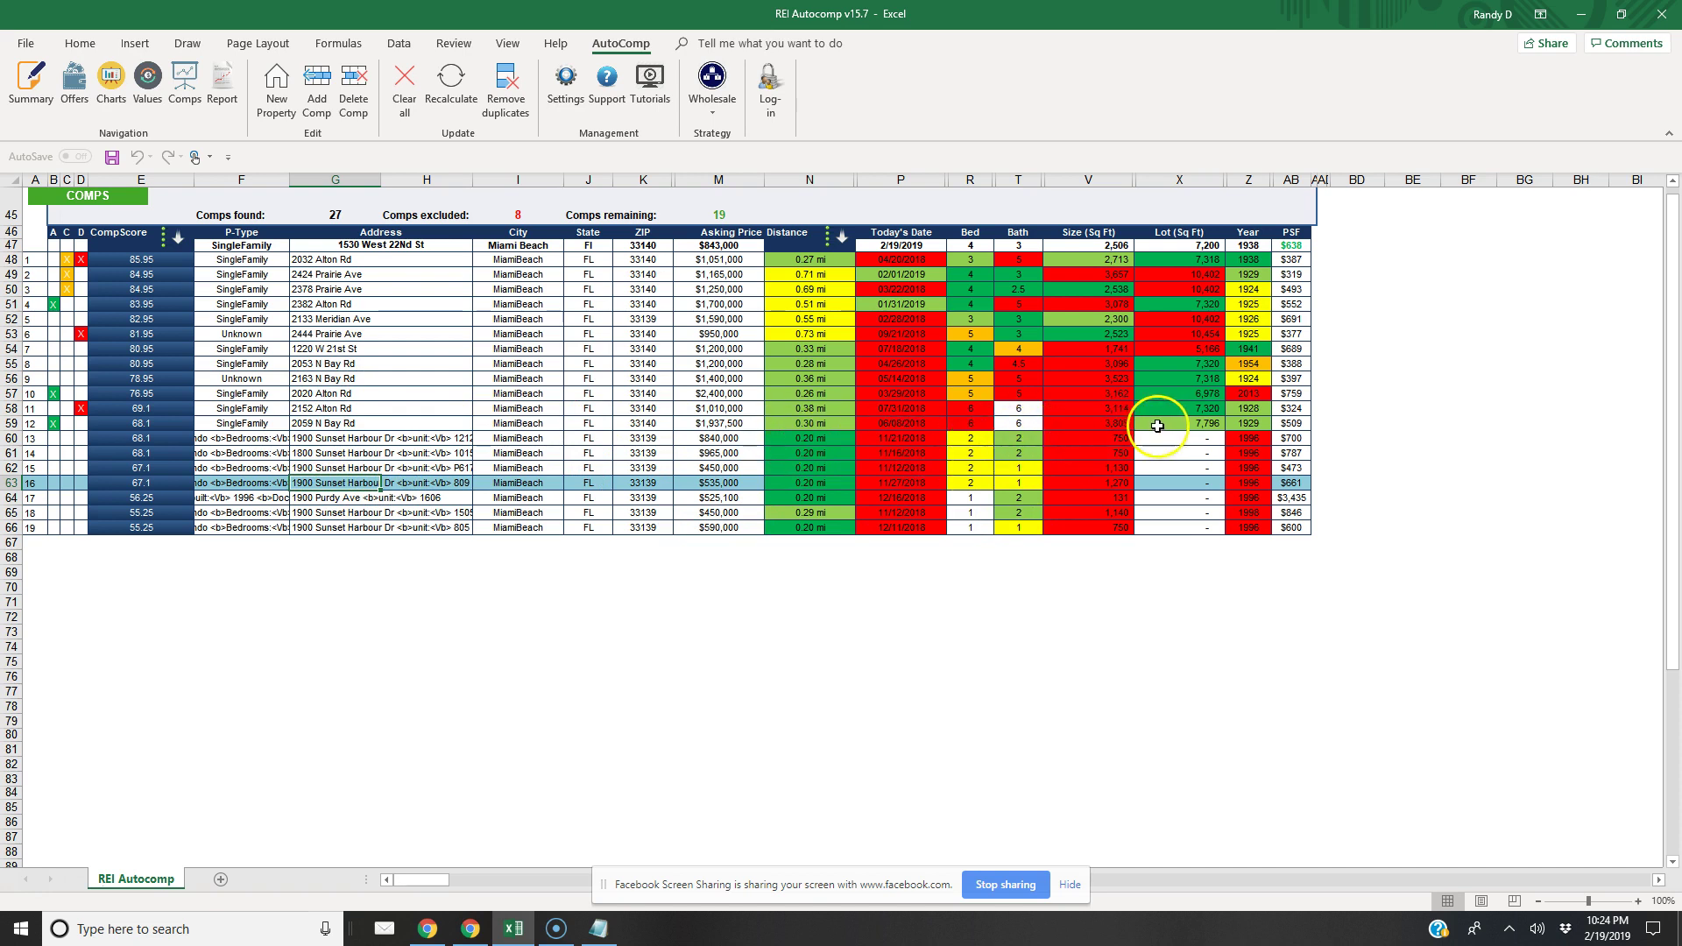
{"action": "left_click", "coordinate": [337, 423]}
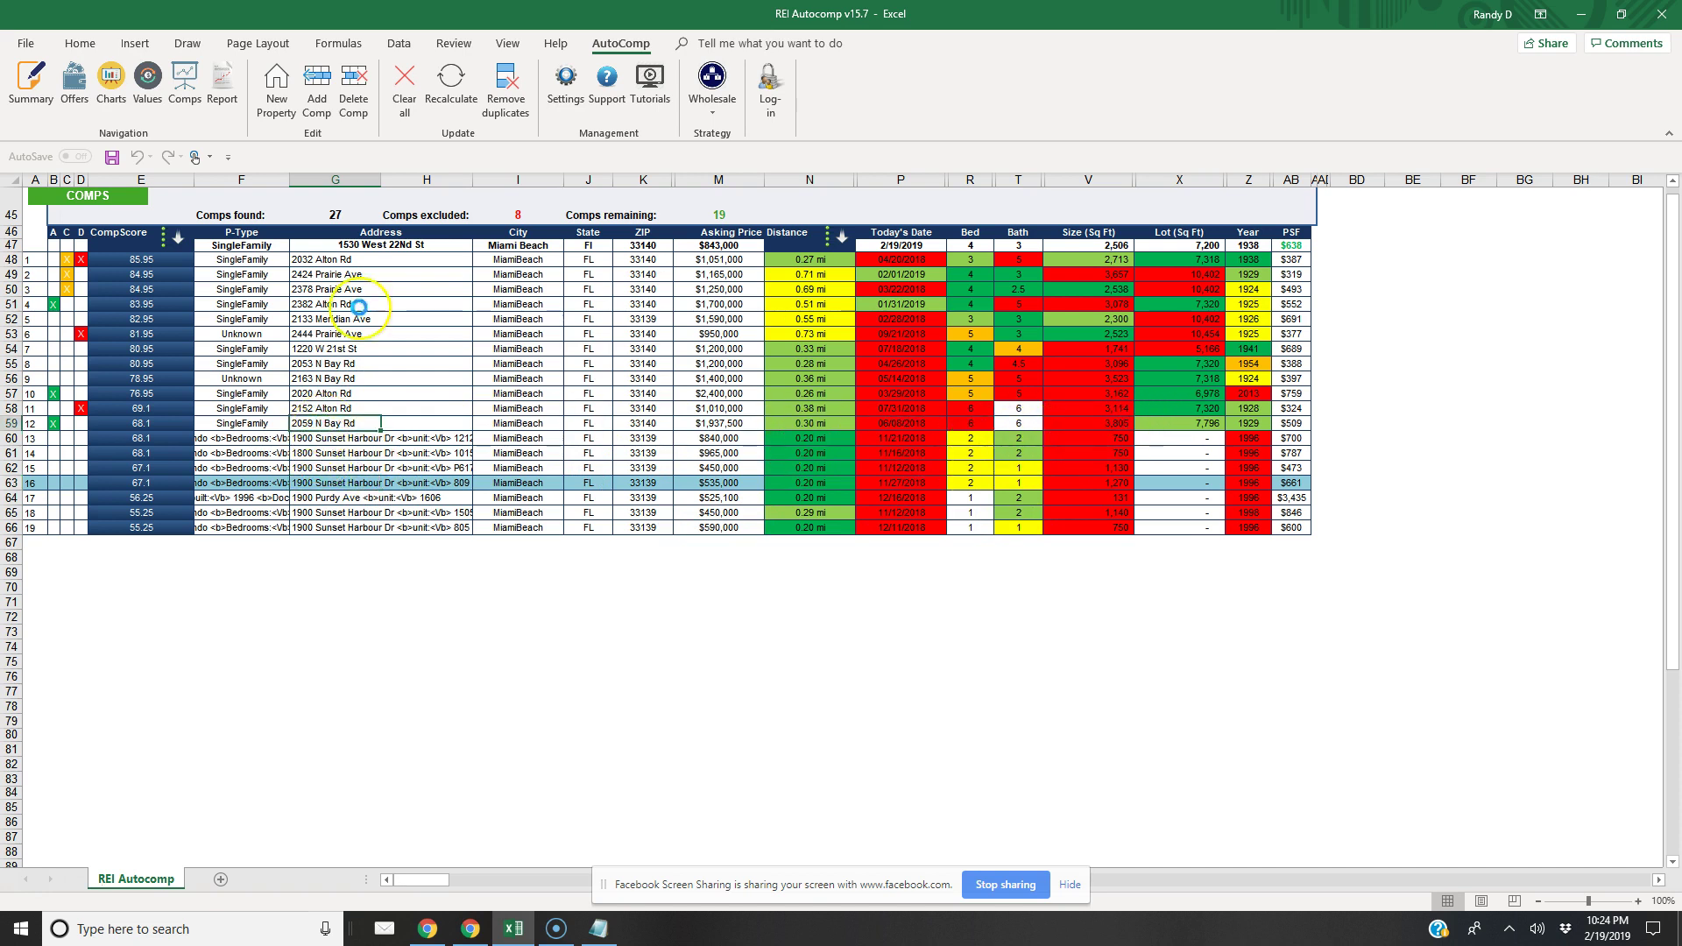
{"action": "left_click", "coordinate": [354, 87]}
{"action": "left_click", "coordinate": [813, 525]}
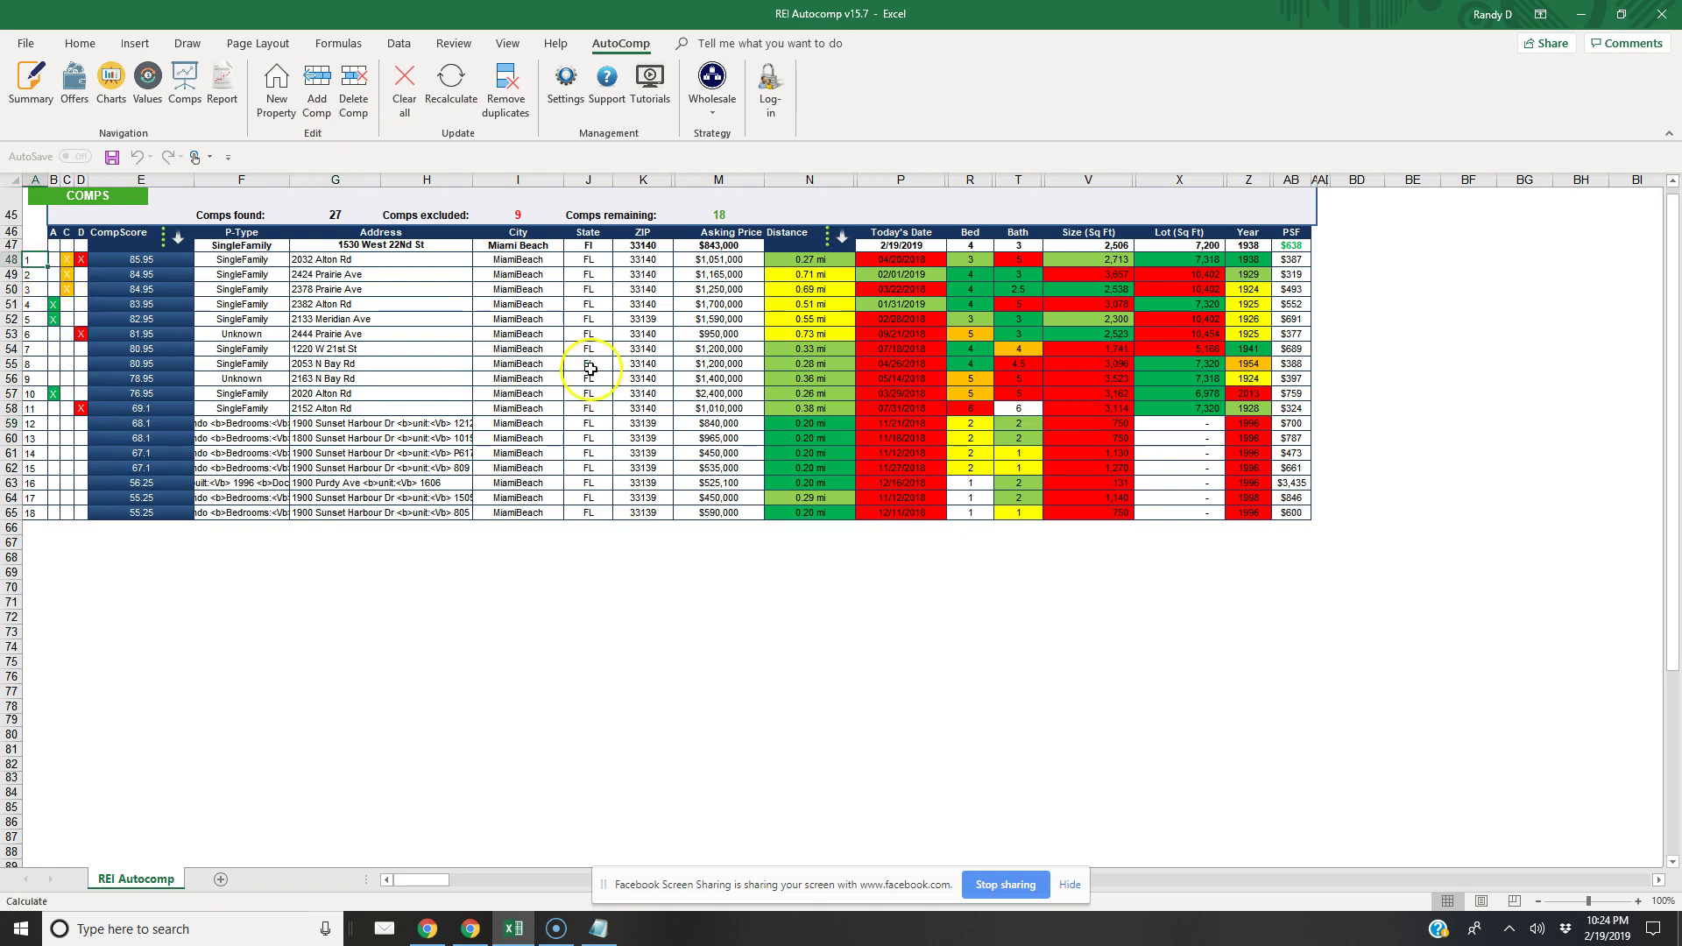
{"action": "left_click", "coordinate": [31, 84]}
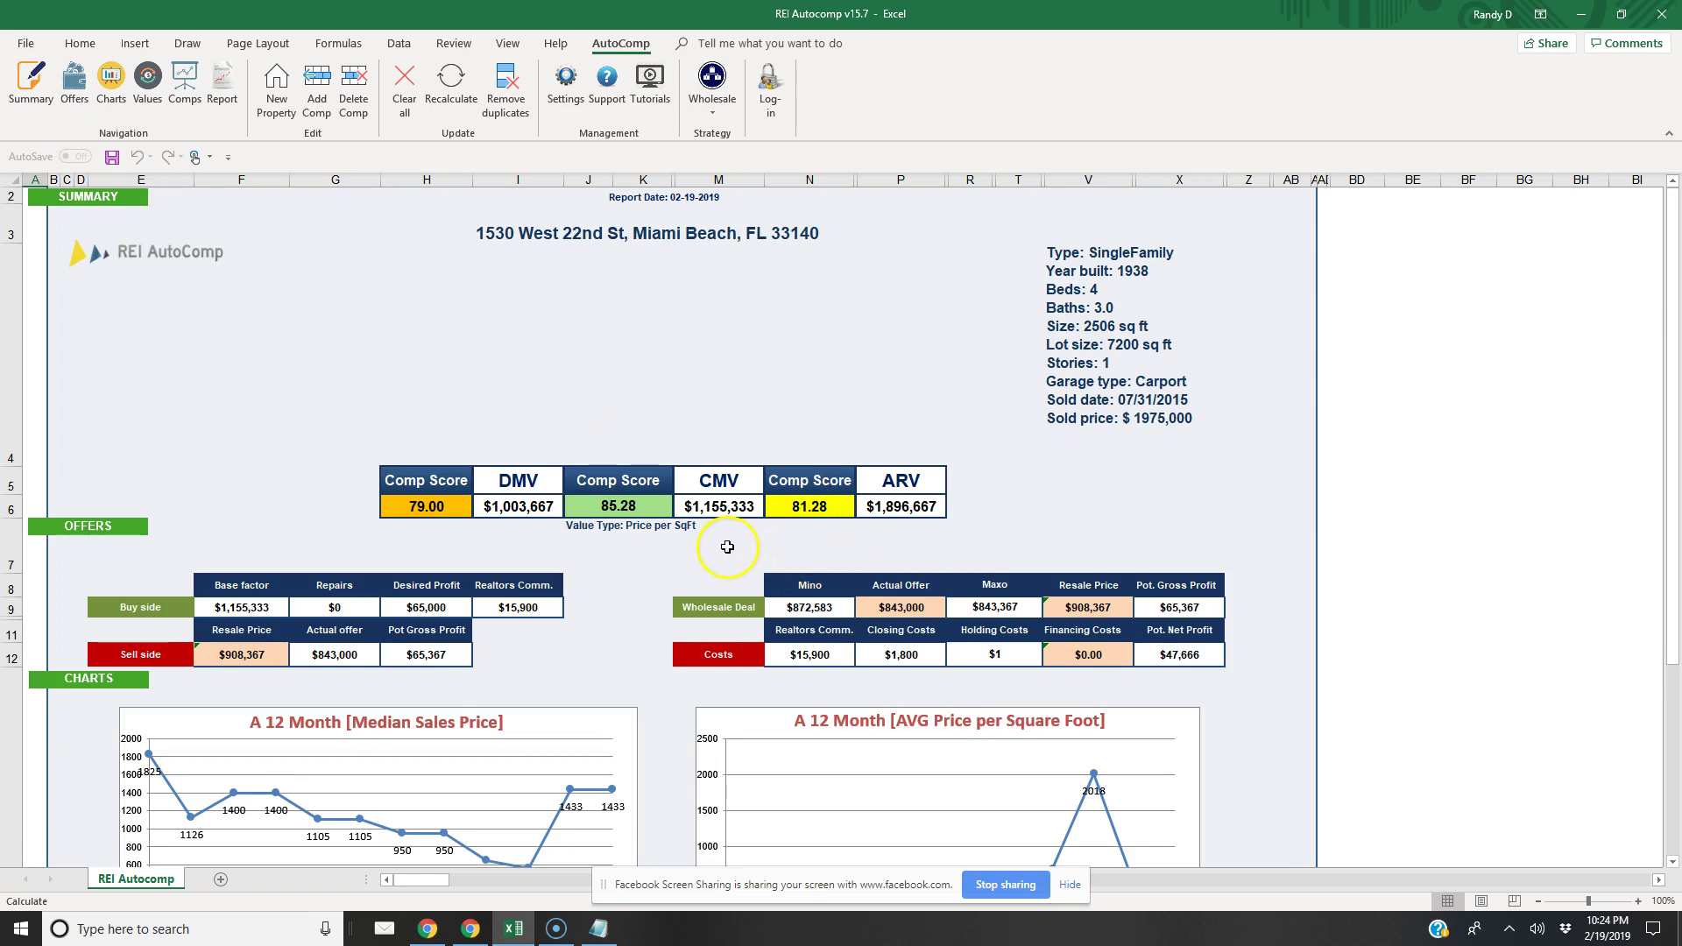
Delete the Alton Rd comp and return to the summary, now showing ARV $1,563,333
{"action": "left_click", "coordinate": [184, 80]}
{"action": "left_click", "coordinate": [340, 393]}
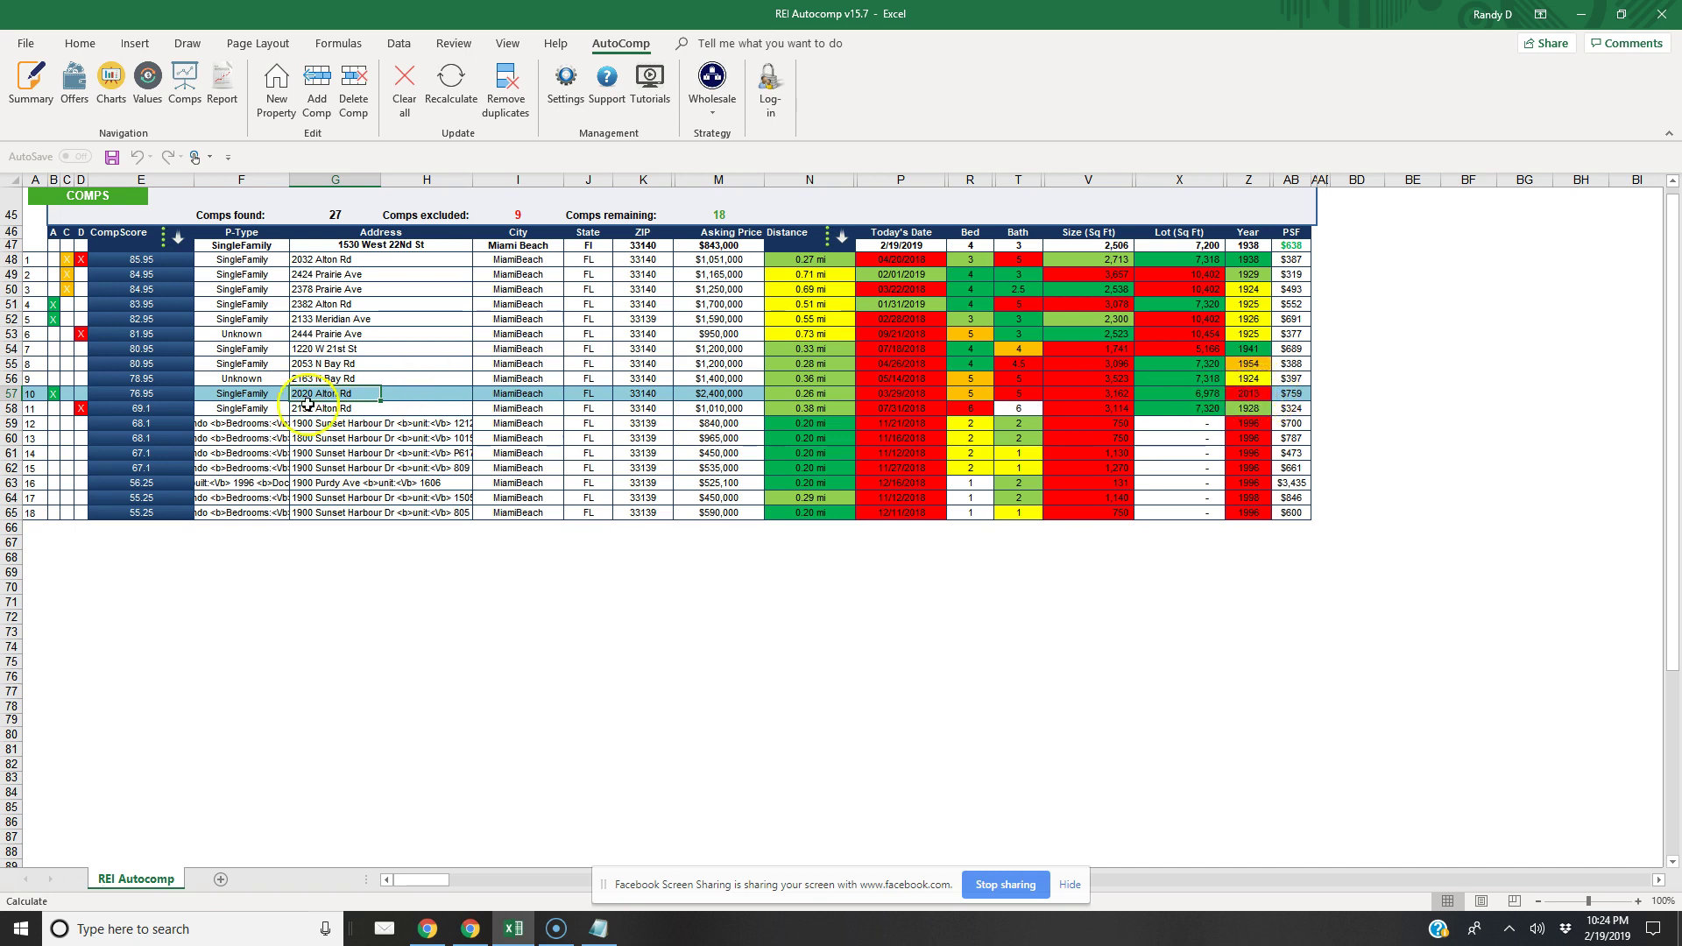
{"action": "left_click", "coordinate": [353, 87]}
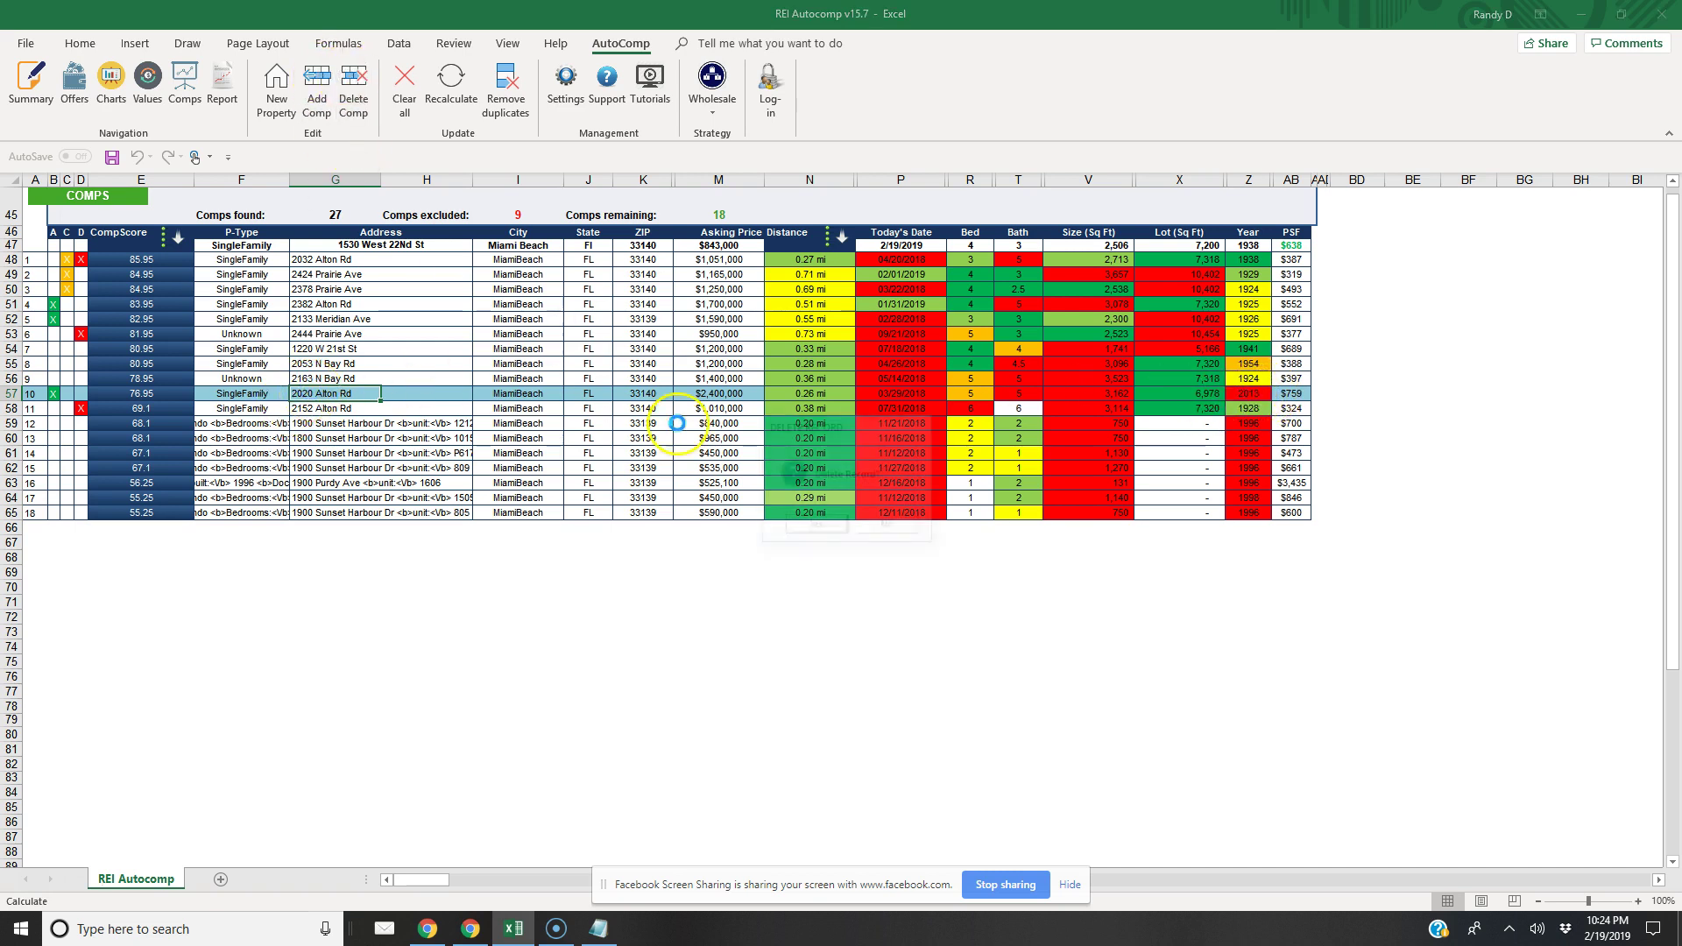
{"action": "left_click", "coordinate": [815, 526]}
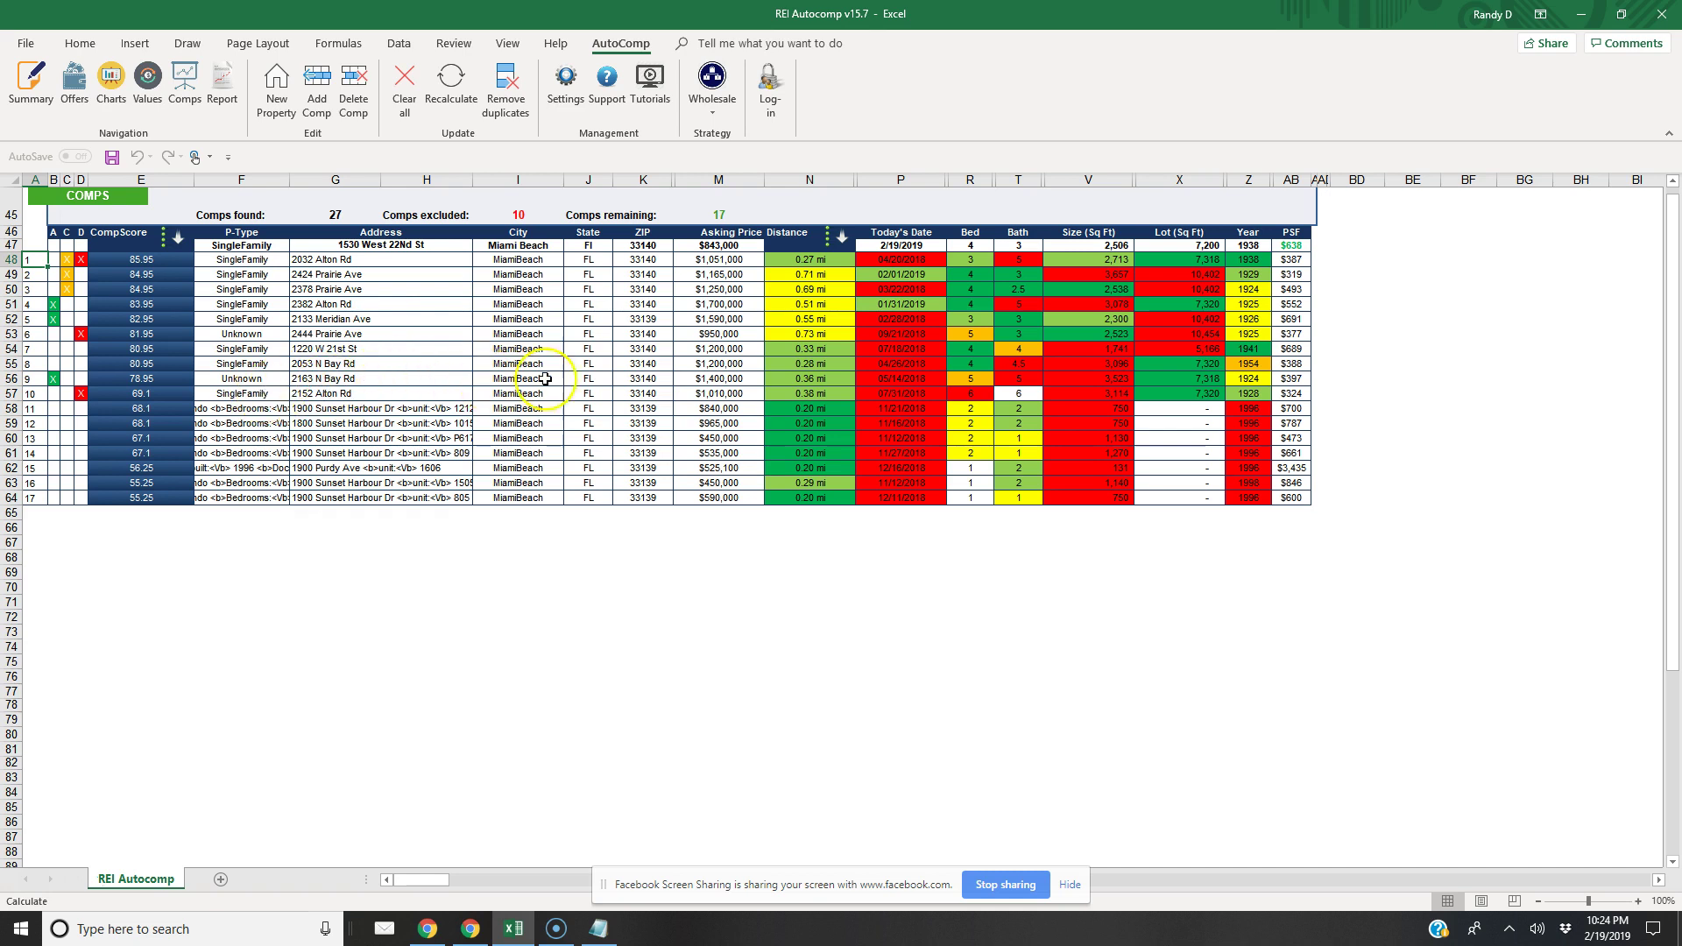
{"action": "left_click", "coordinate": [39, 90]}
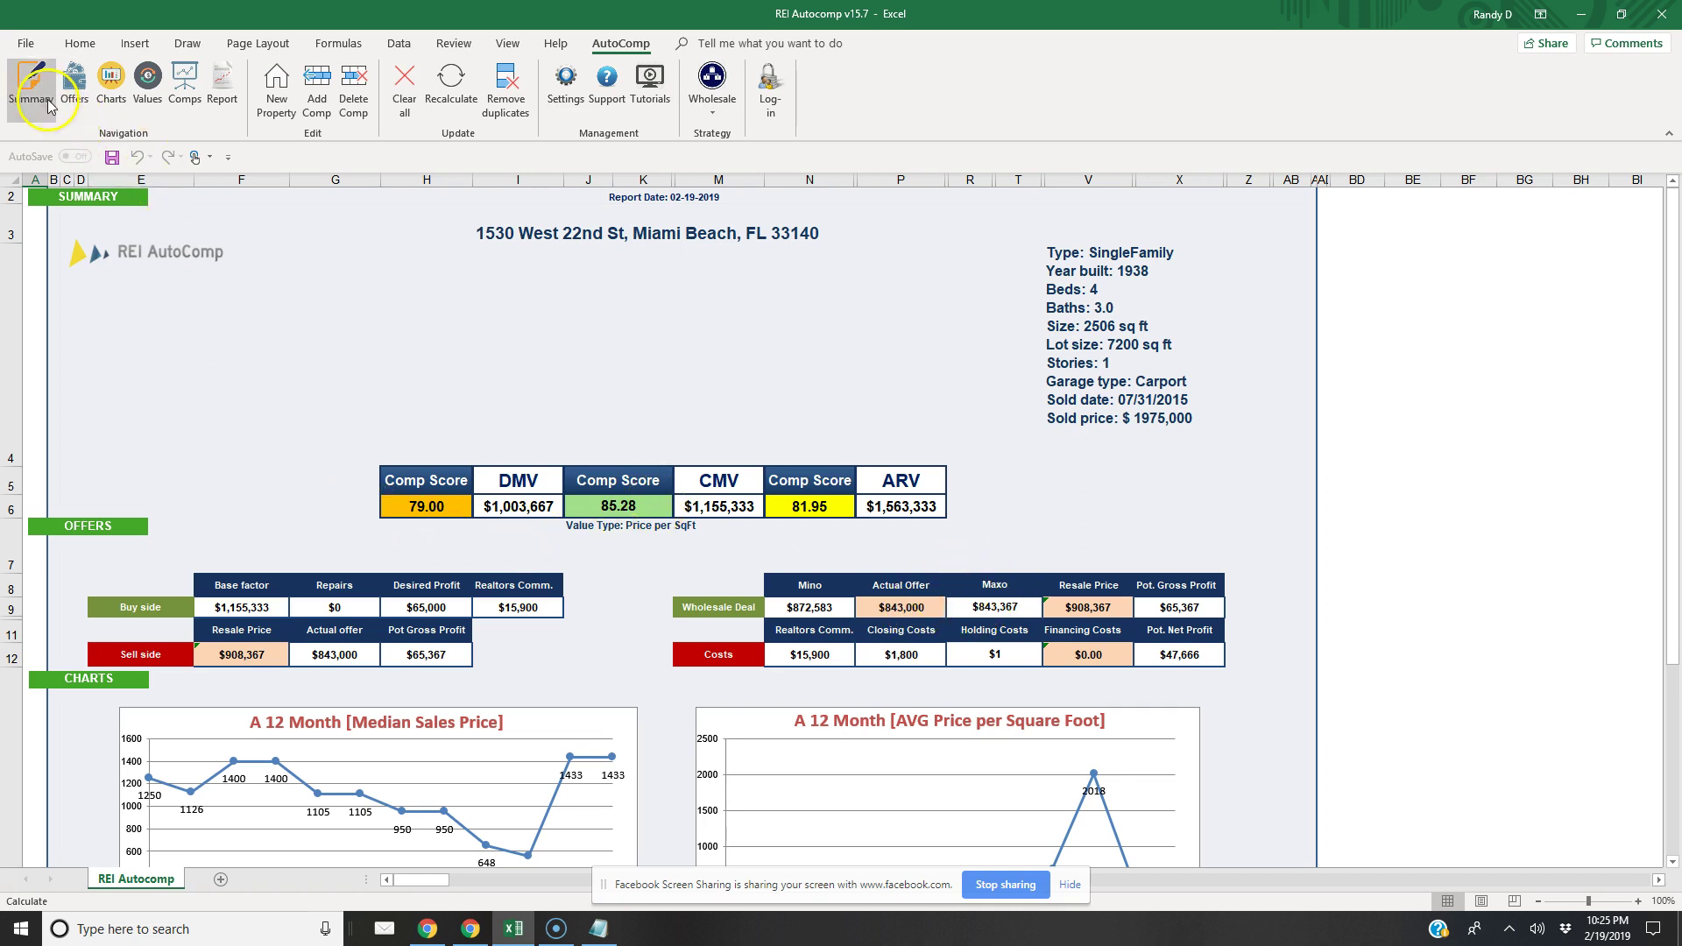
Copy the subject property's address from Excel and close the extra listing tab in Chrome
{"action": "left_click", "coordinate": [476, 936]}
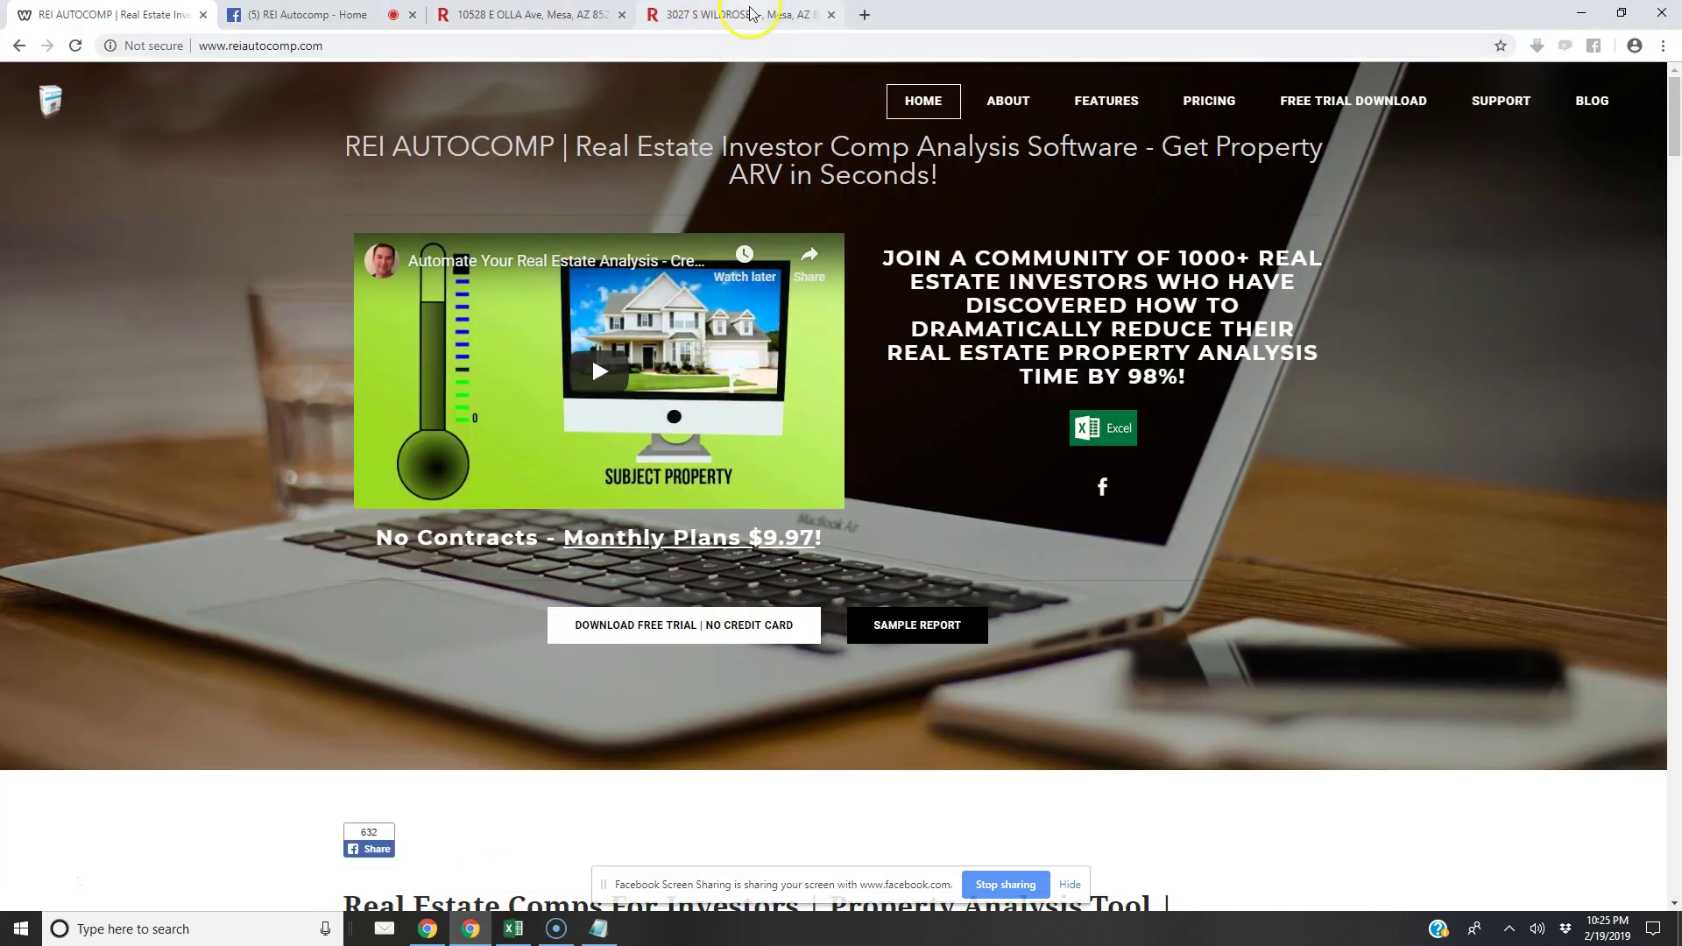
{"action": "left_click", "coordinate": [513, 929]}
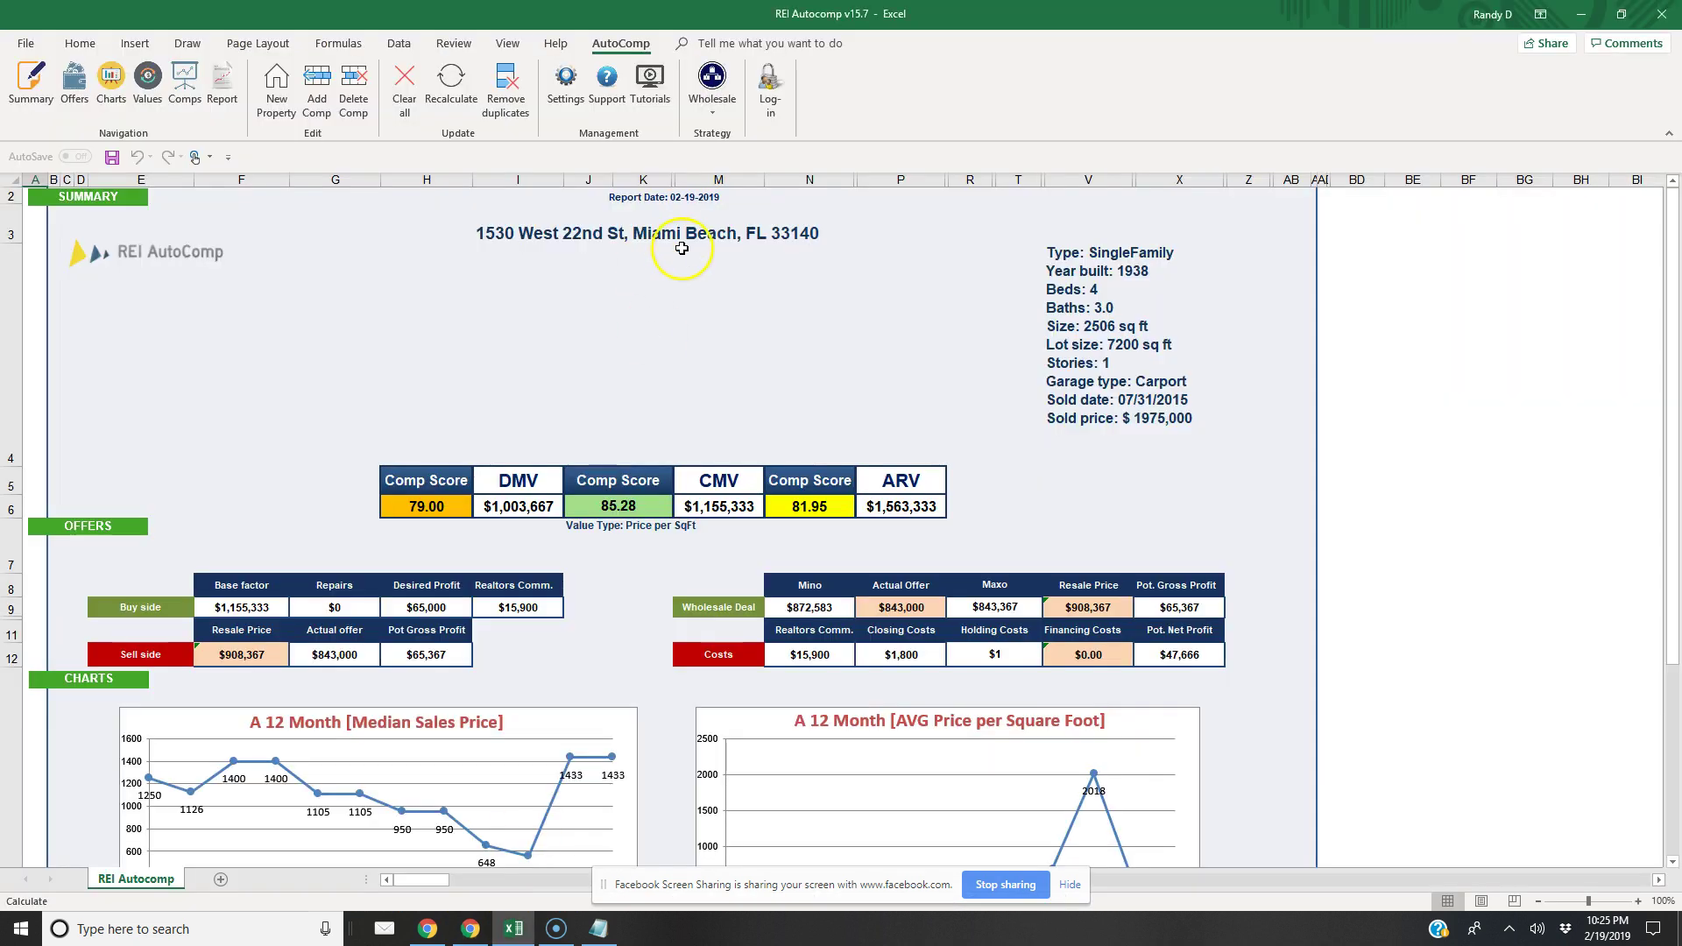
{"action": "right_click", "coordinate": [649, 232]}
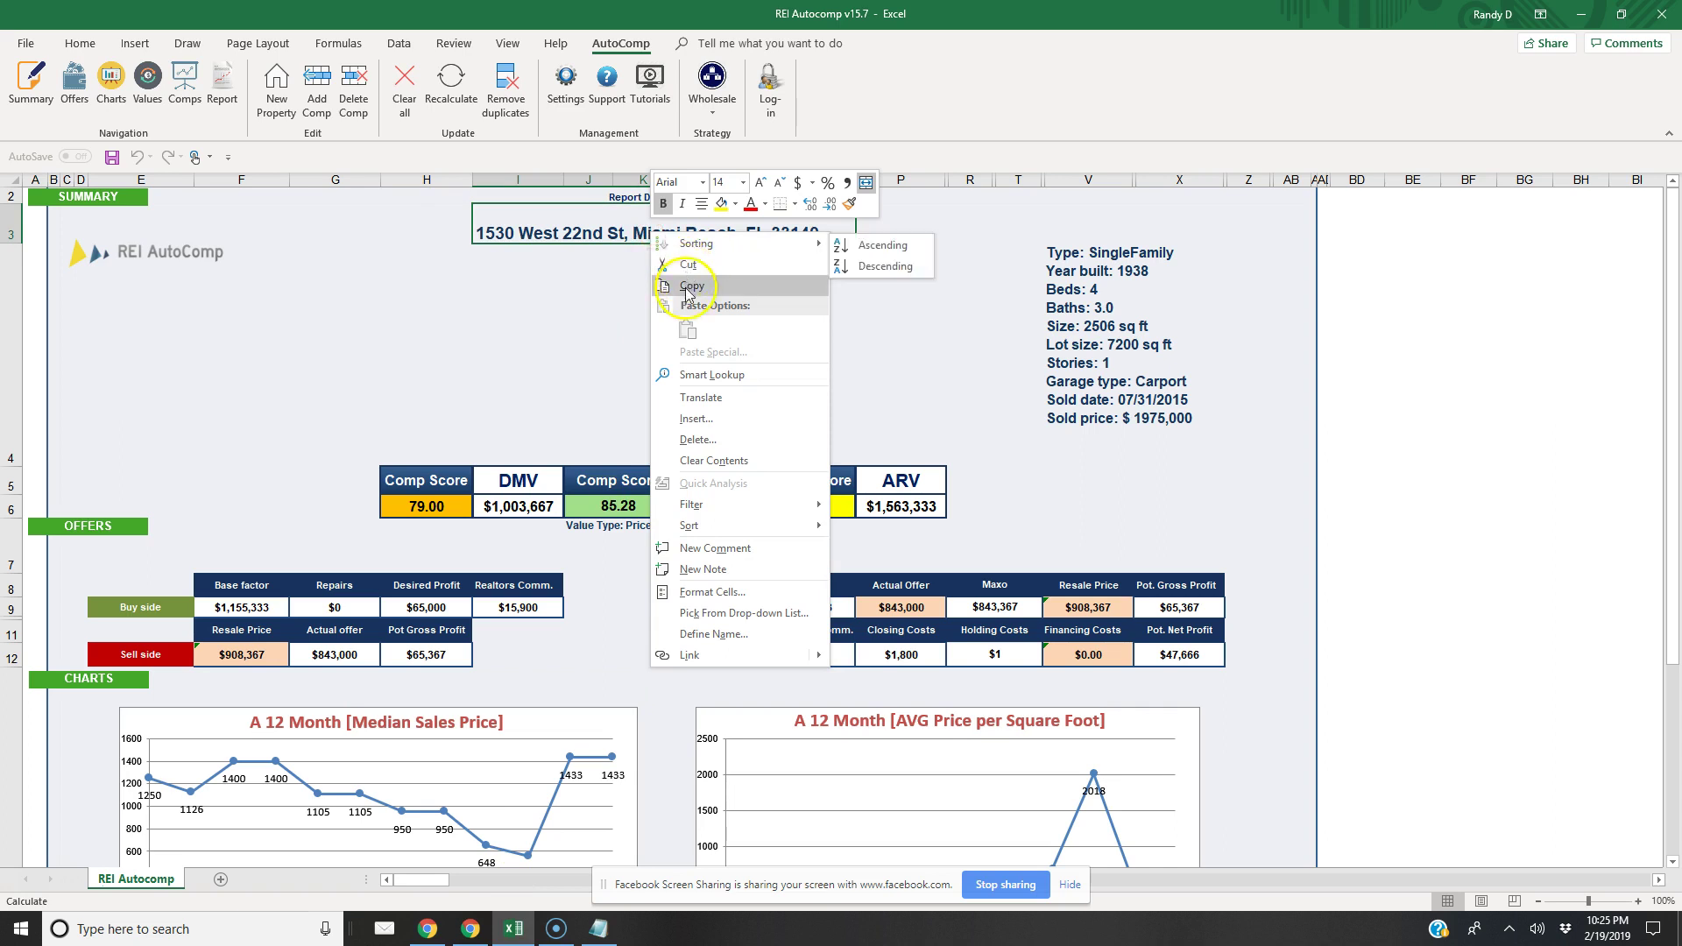
{"action": "left_click", "coordinate": [683, 263]}
{"action": "left_click", "coordinate": [471, 930]}
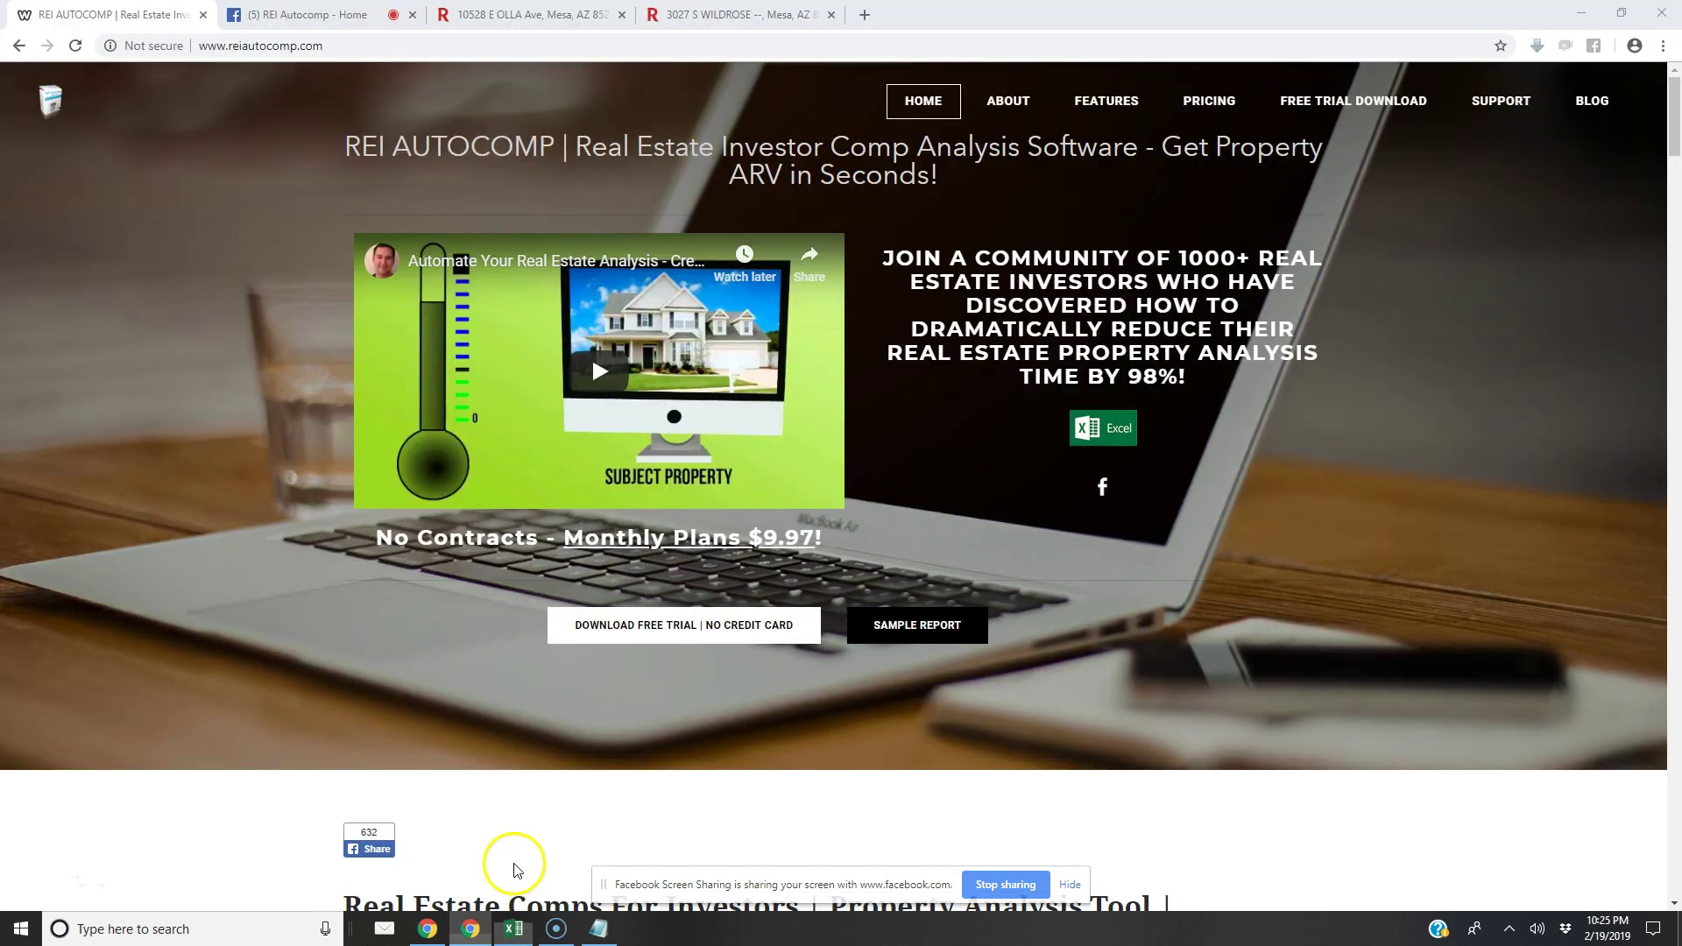
{"action": "left_click", "coordinate": [688, 19]}
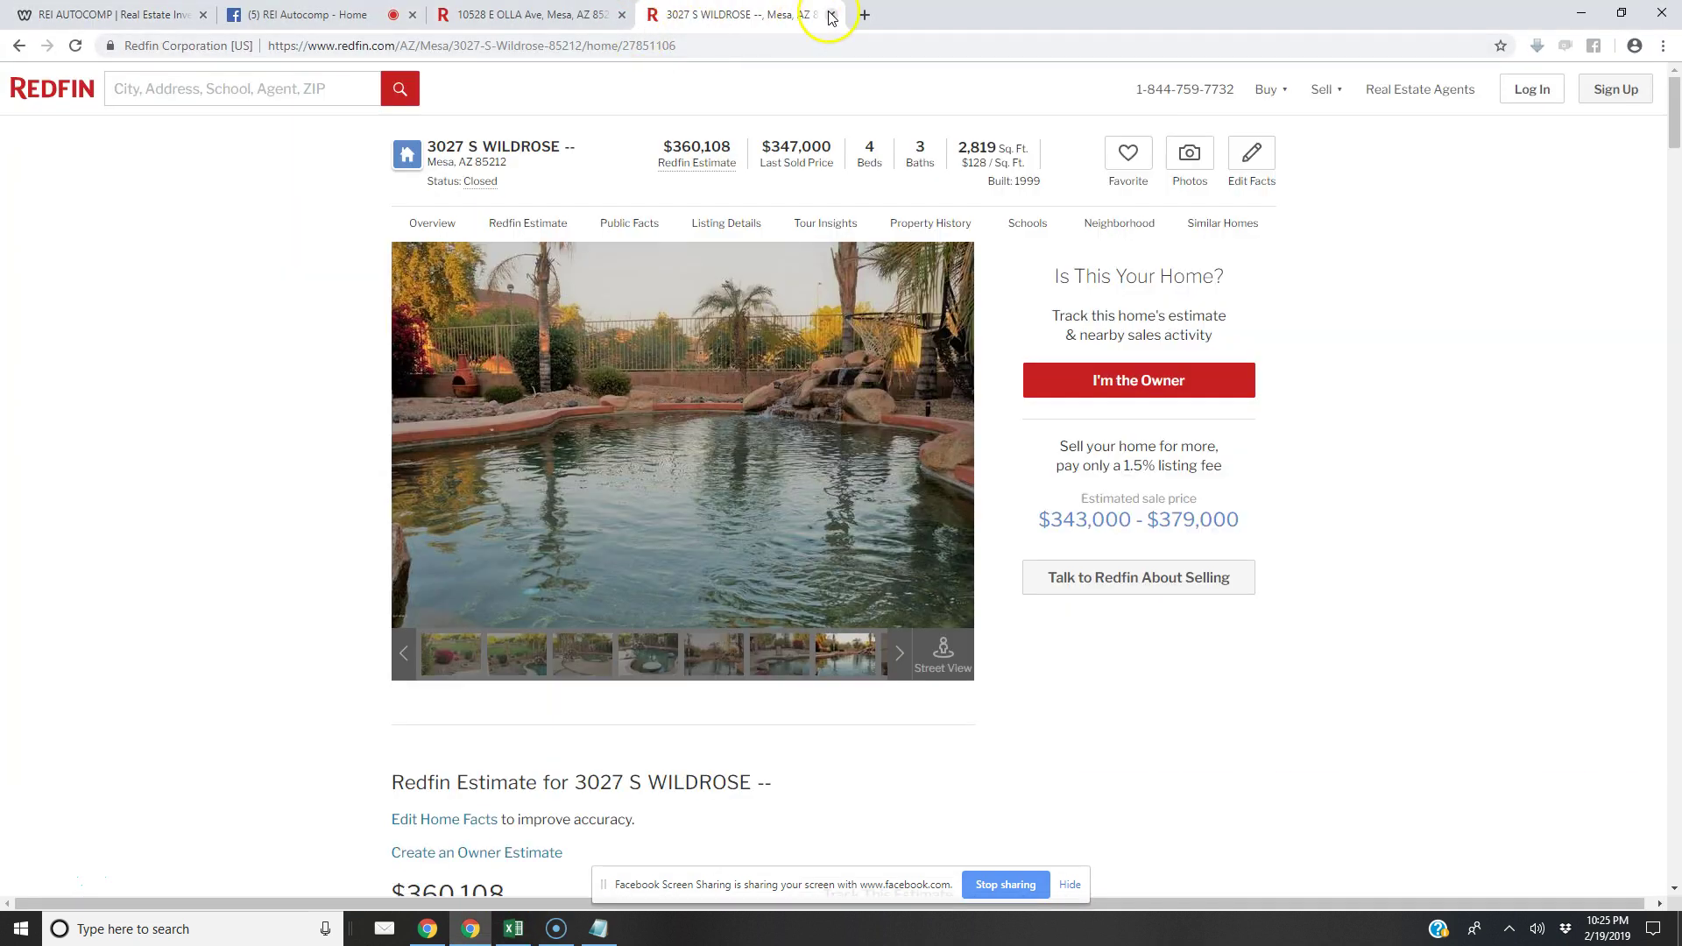
{"action": "left_click", "coordinate": [831, 15]}
Search Google for 'berkshire hathaway home value' and open the Home Value Report result
{"action": "left_click", "coordinate": [543, 44]}
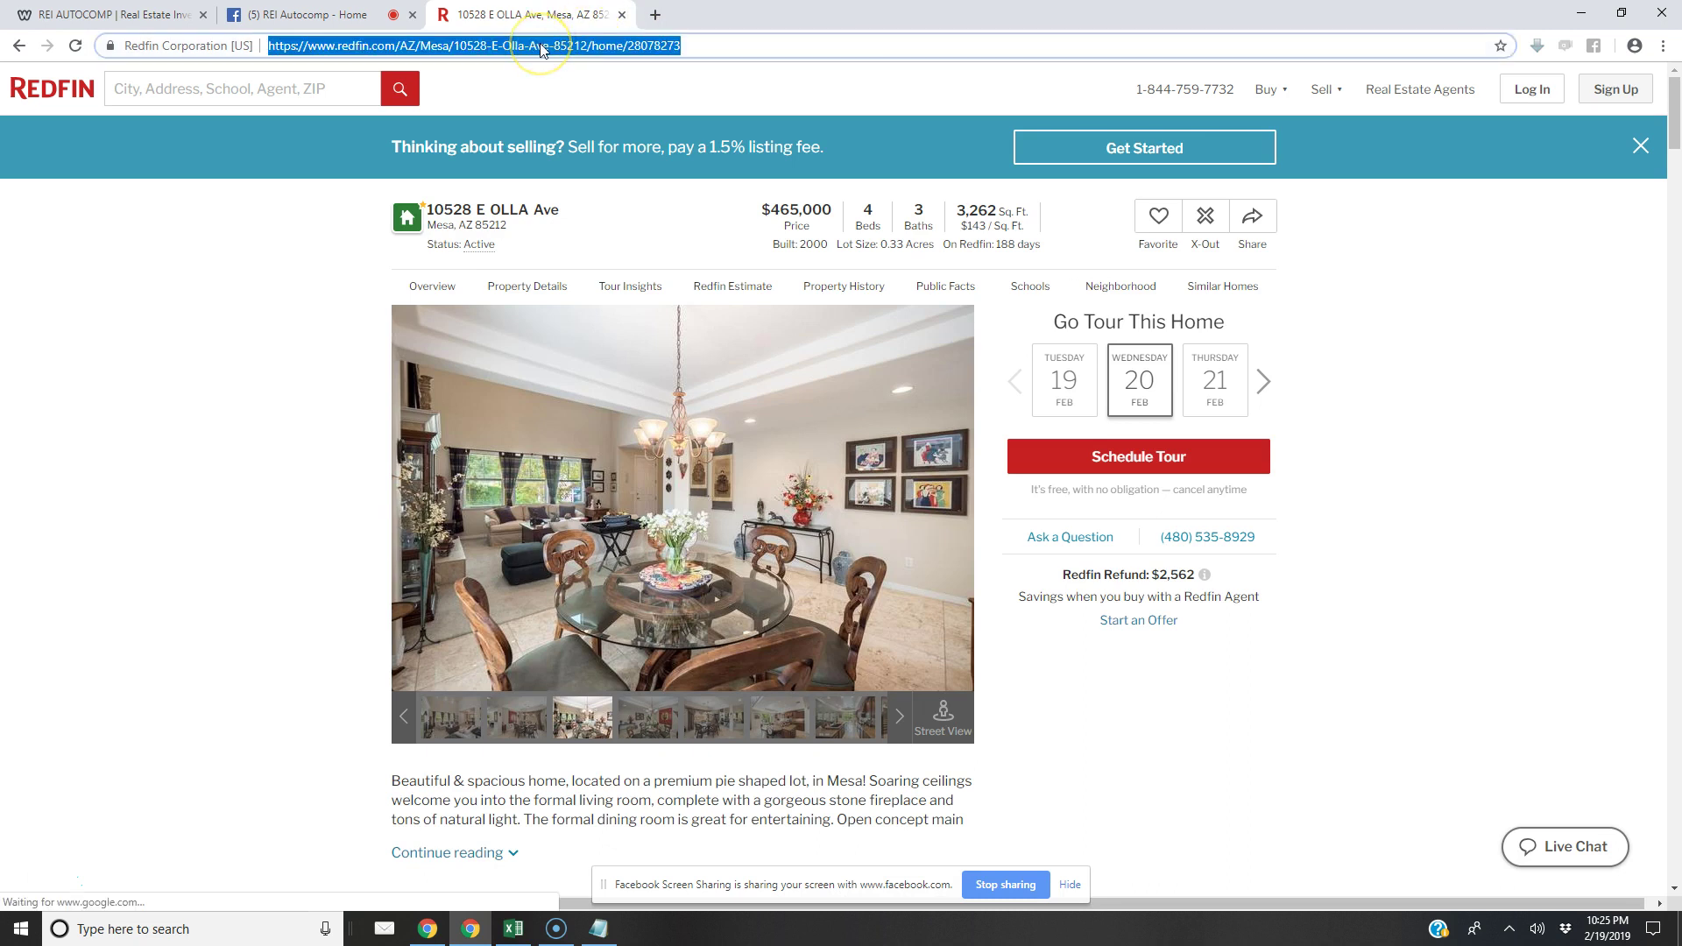
{"action": "type", "text": "google"}
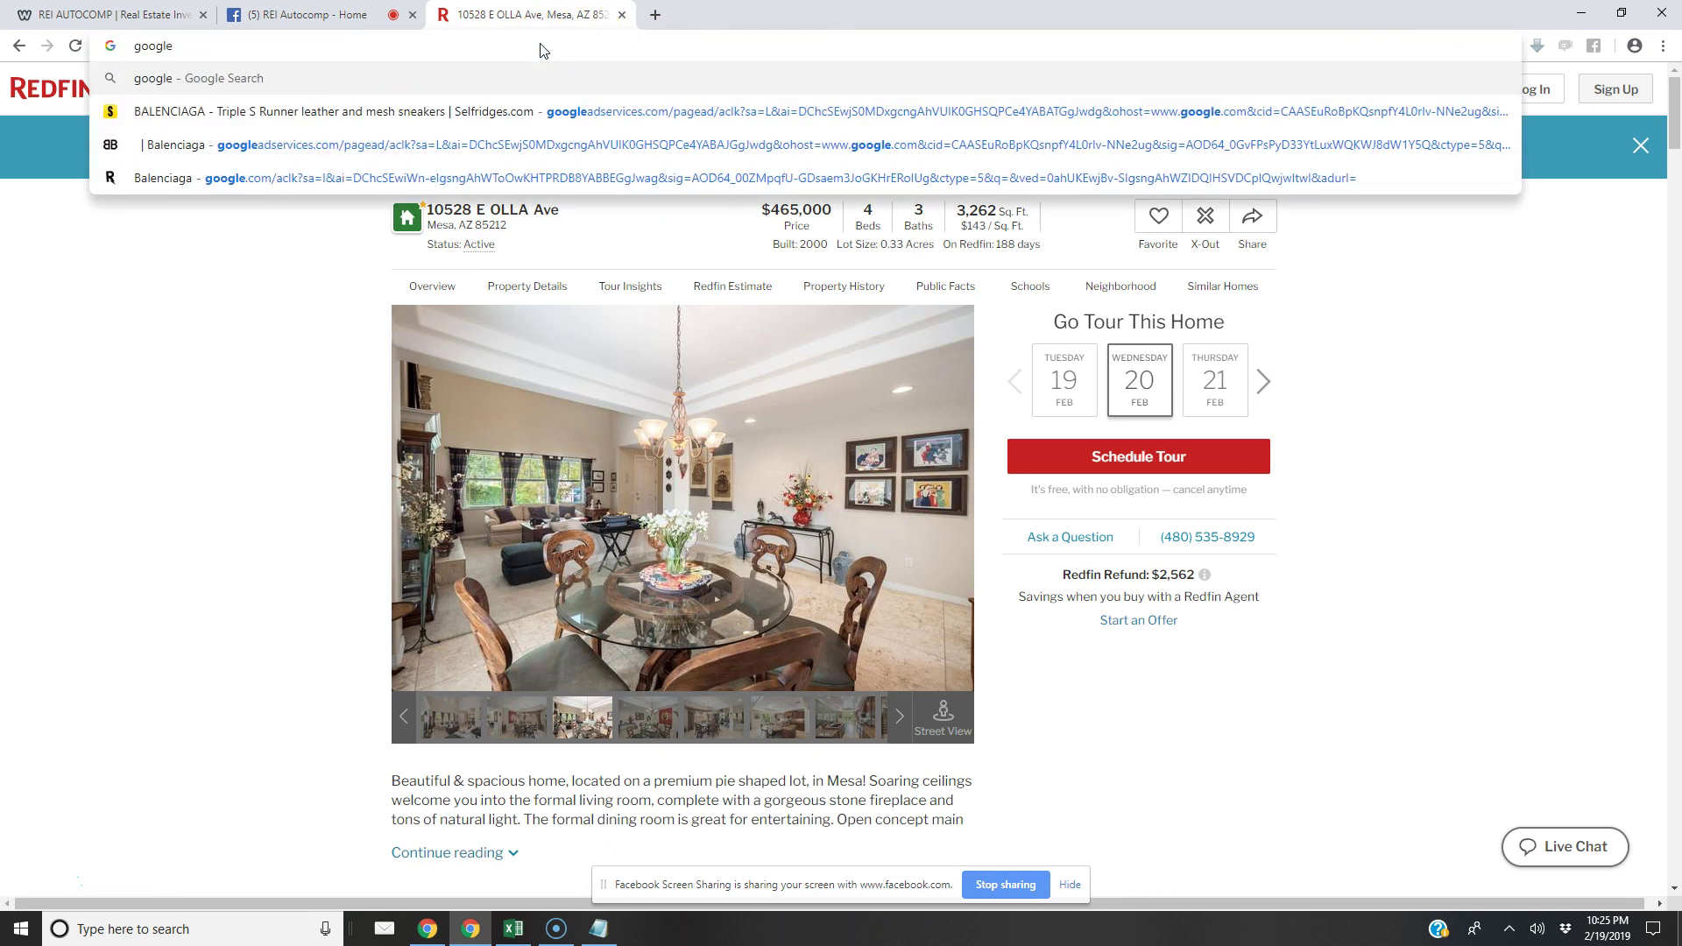
{"action": "type", "text": ".com"}
{"action": "key", "text": "Return"}
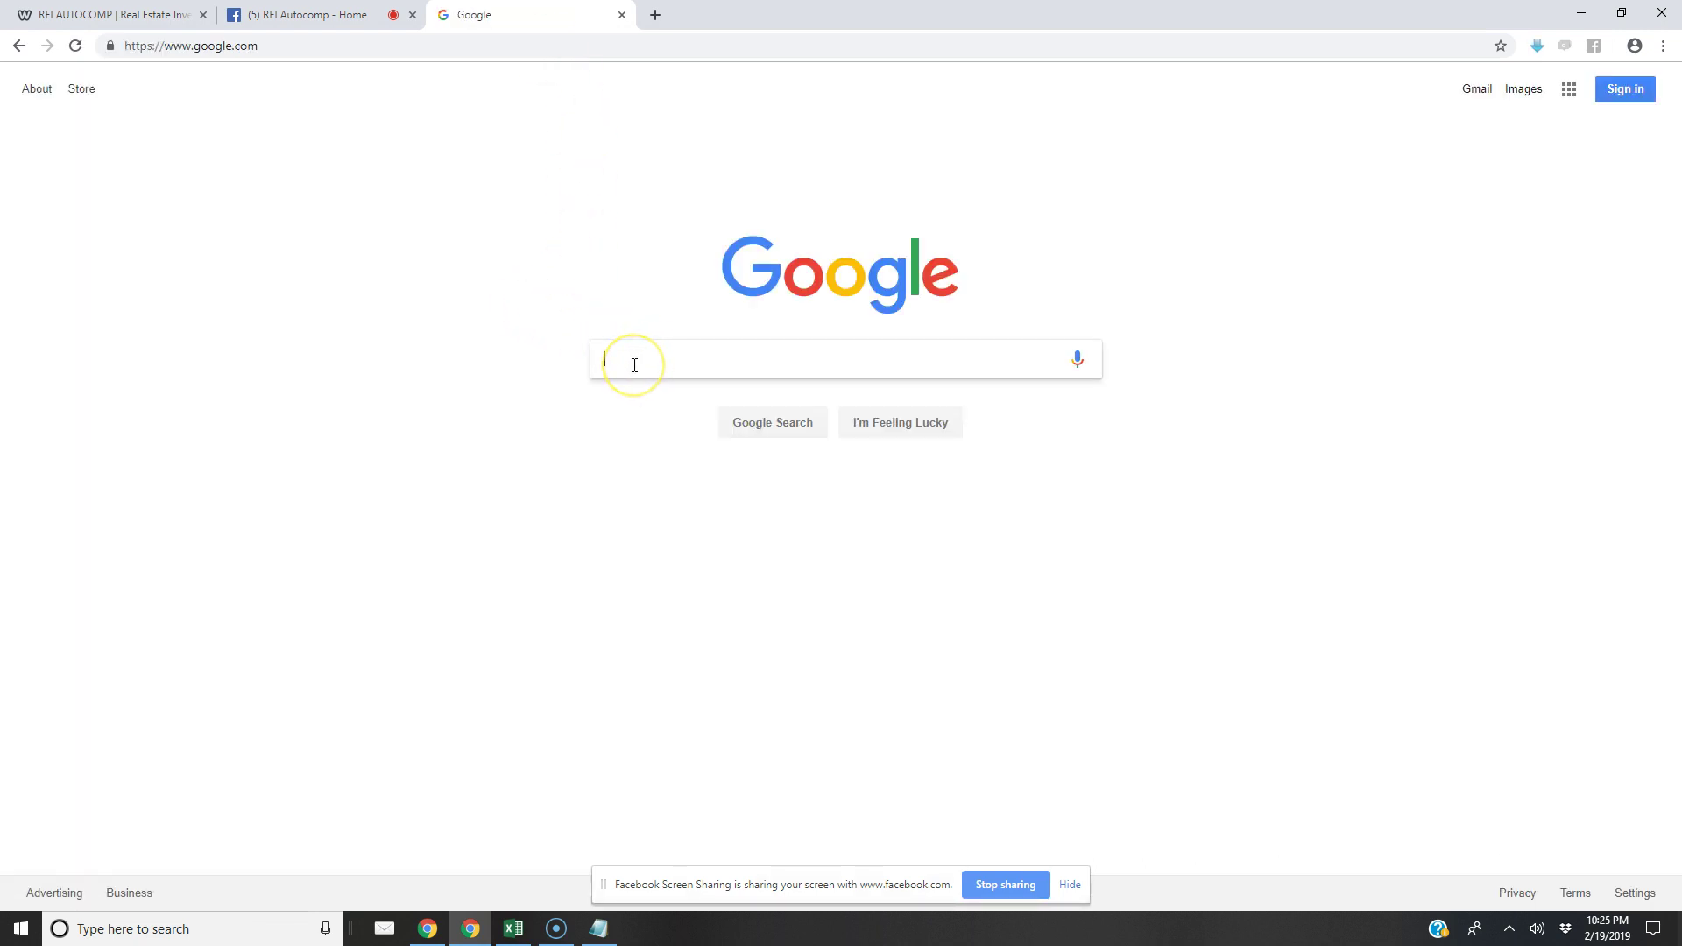
{"action": "type", "text": "berk"}
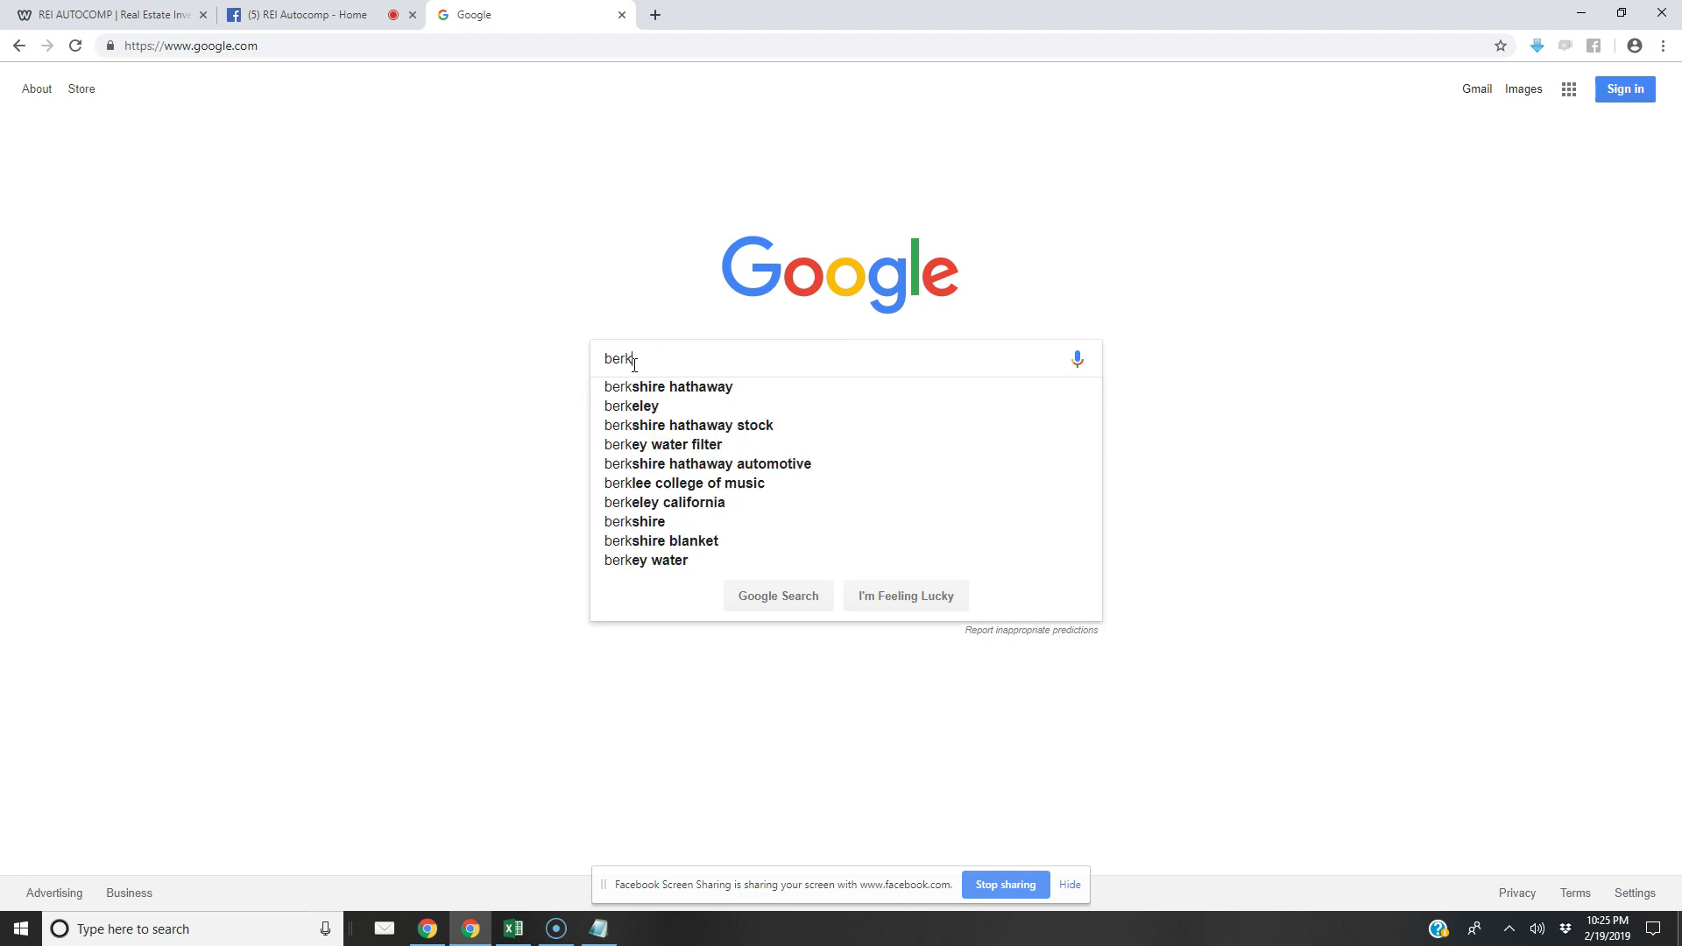
{"action": "type", "text": "shire hathawa"}
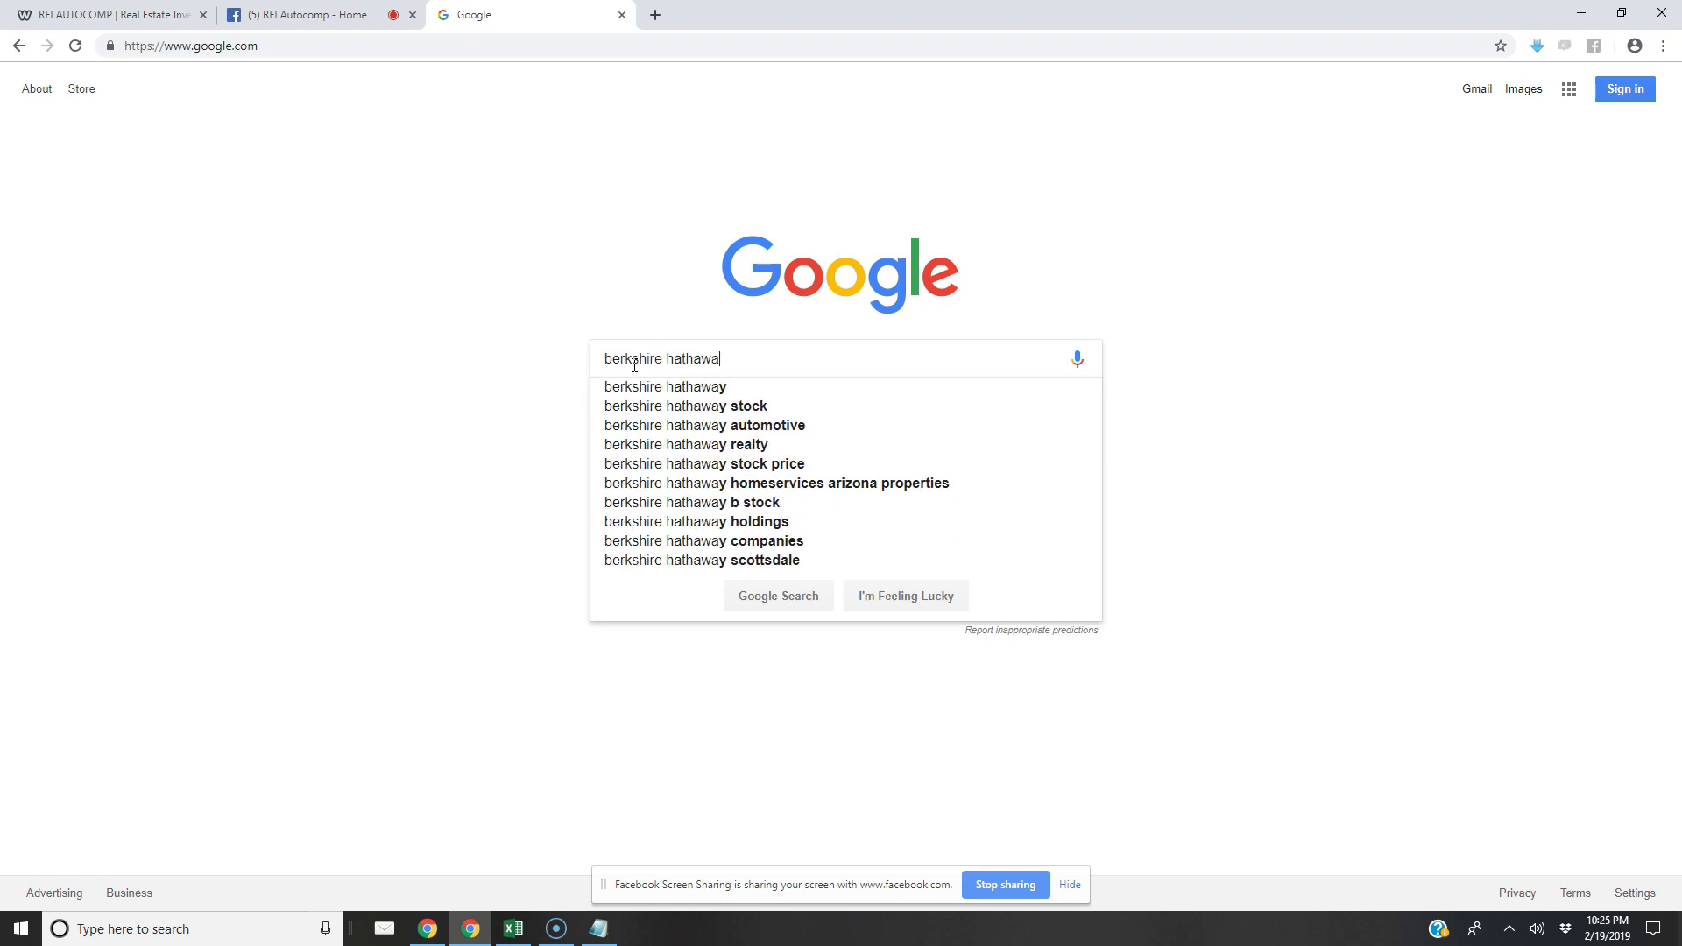
{"action": "type", "text": "y home value"}
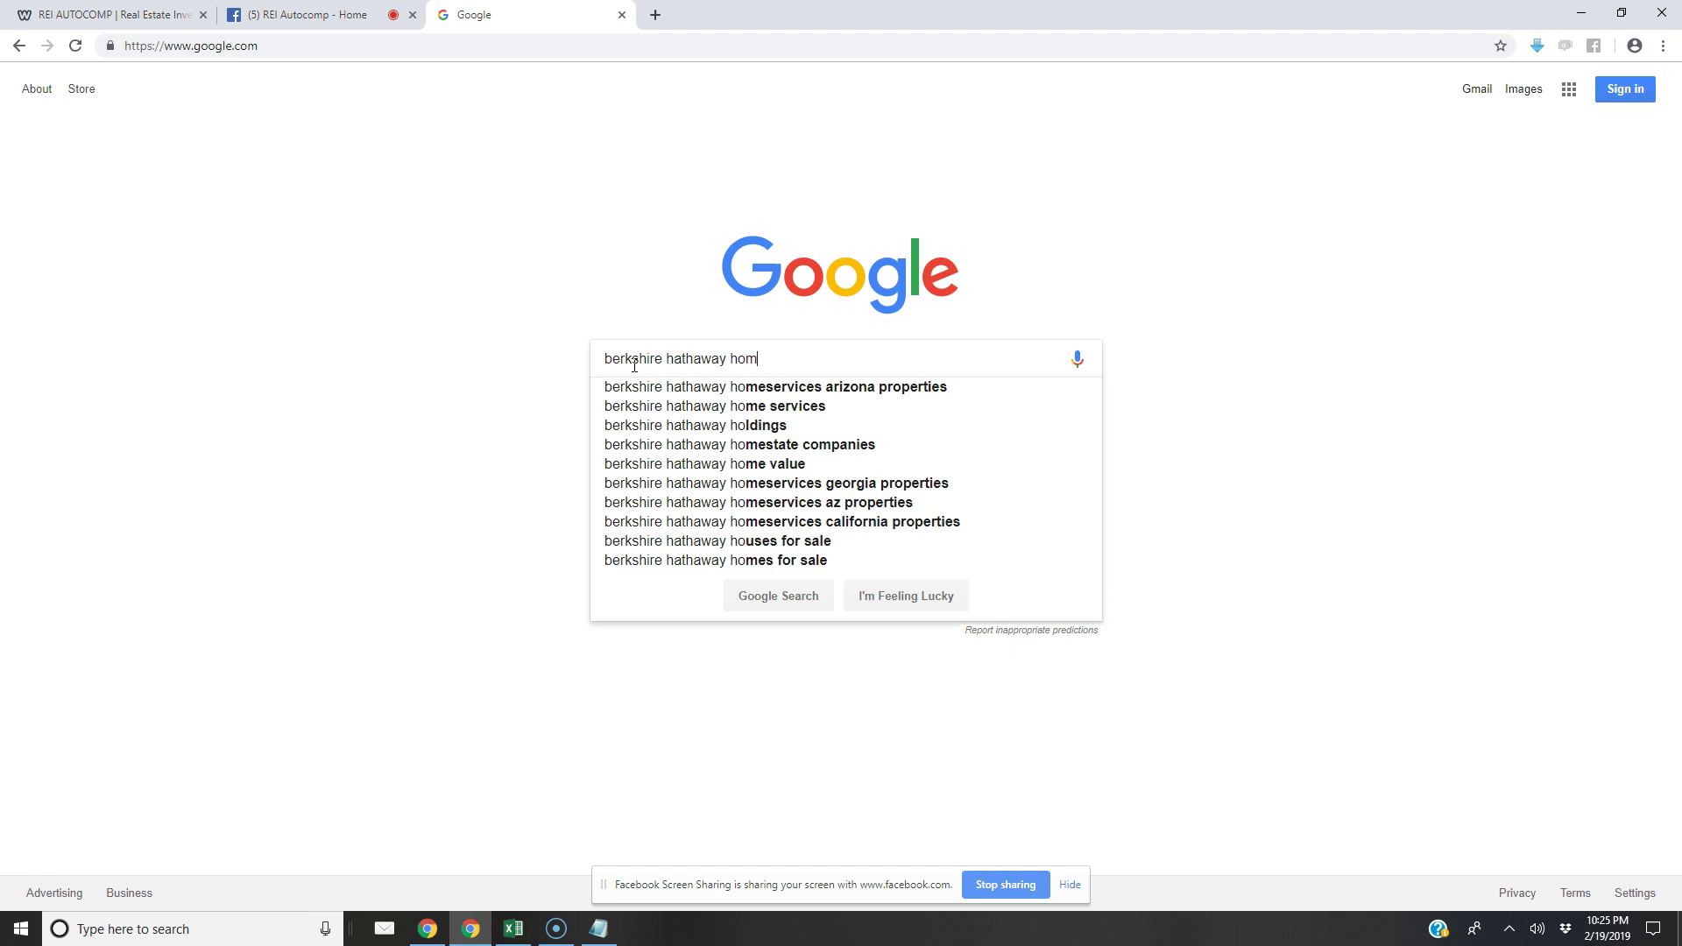
{"action": "key", "text": "Return"}
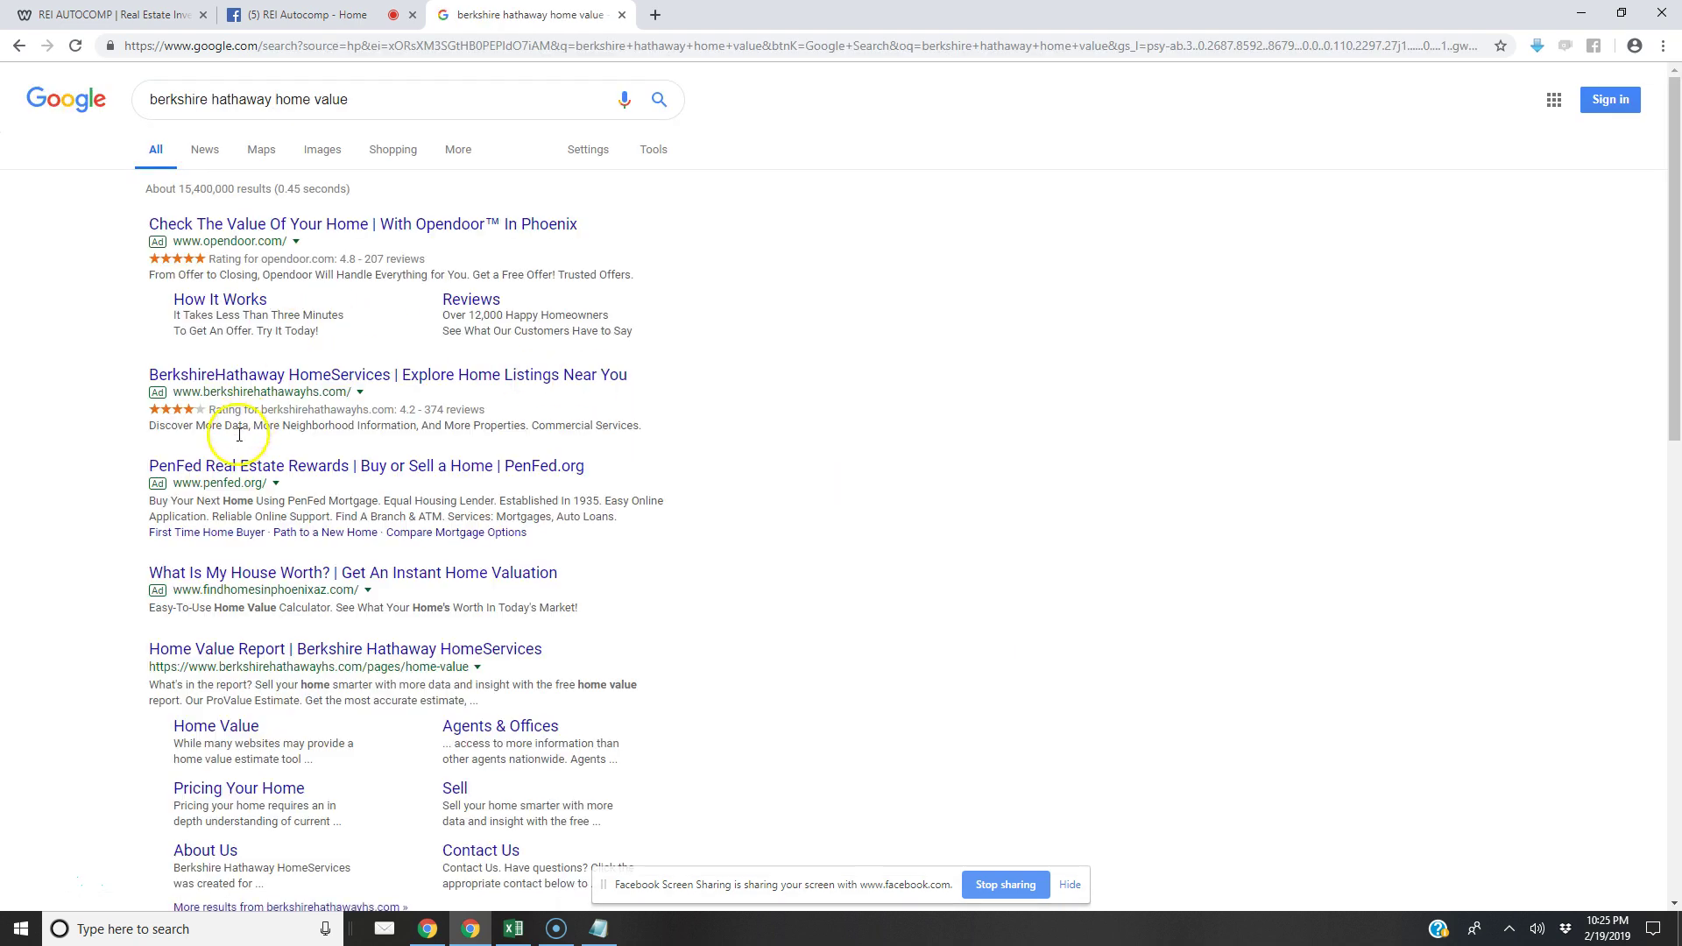
{"action": "left_click", "coordinate": [333, 665]}
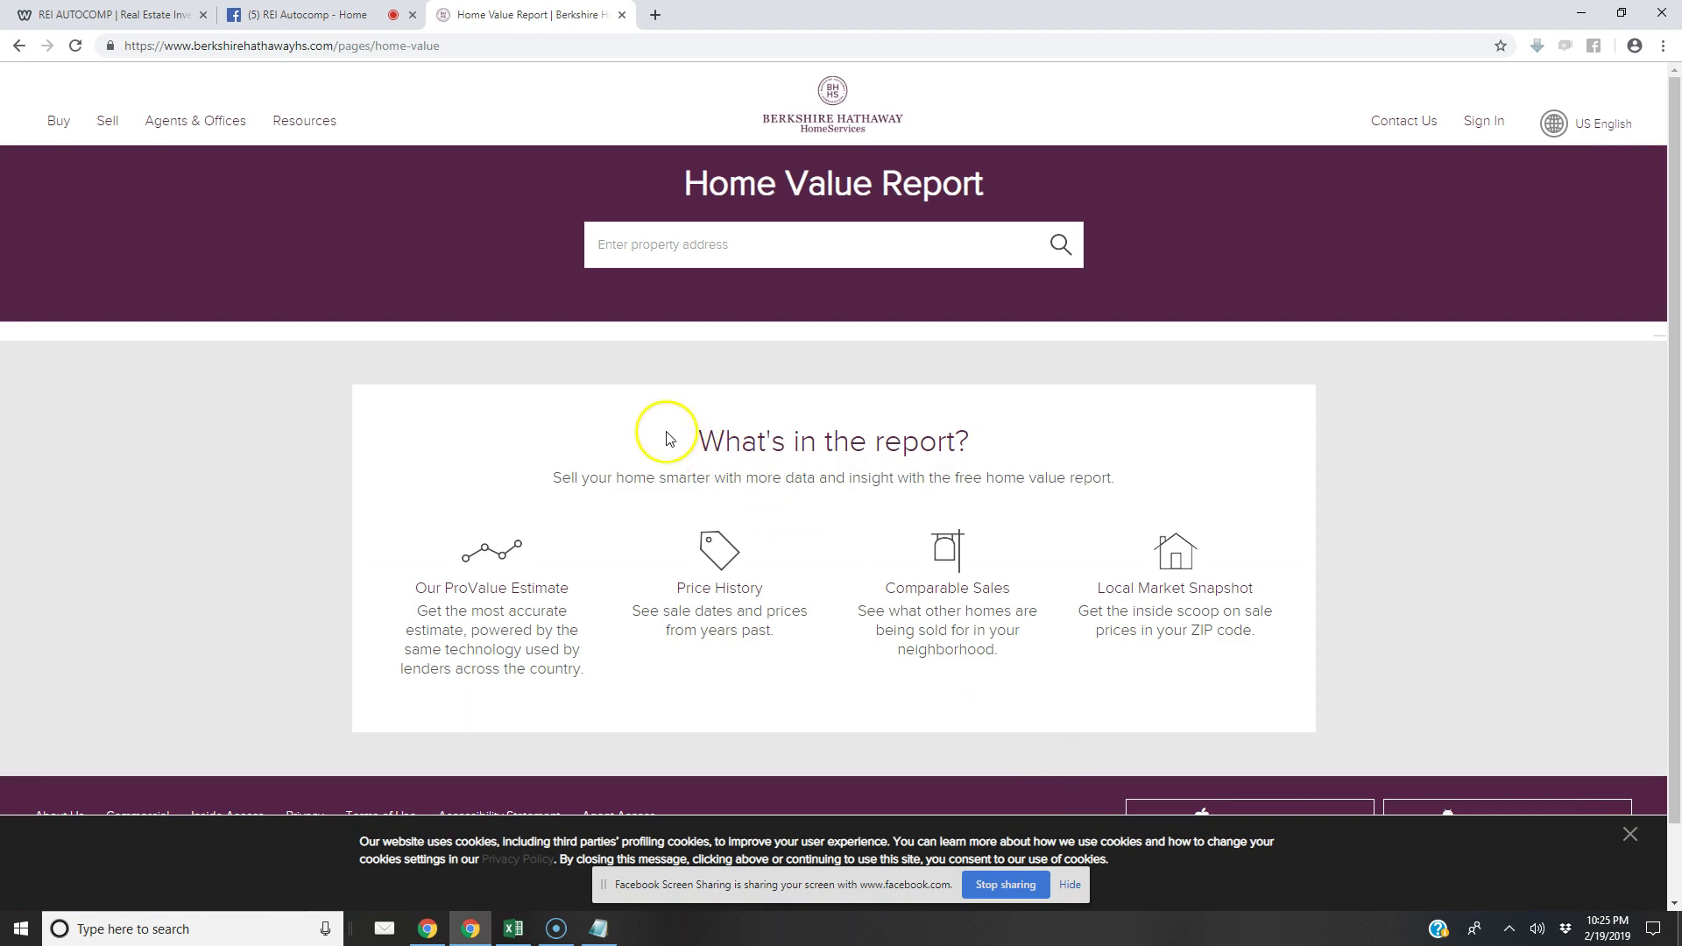
{"action": "left_click", "coordinate": [640, 246]}
{"action": "right_click", "coordinate": [640, 245]}
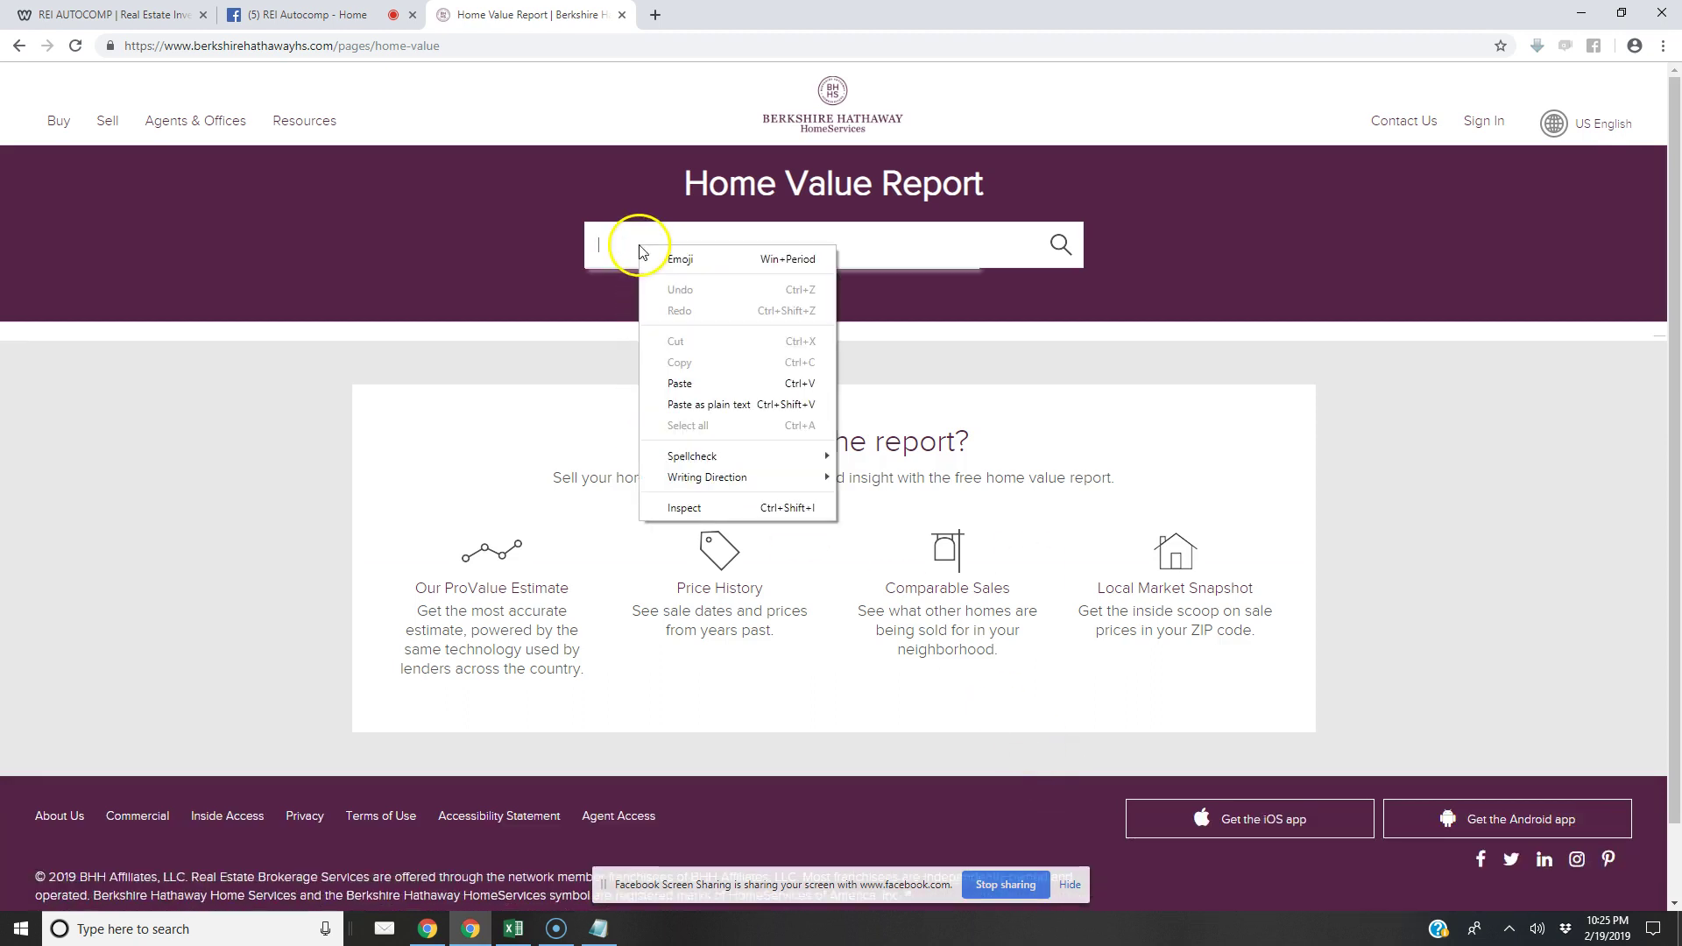
{"action": "left_click", "coordinate": [709, 379]}
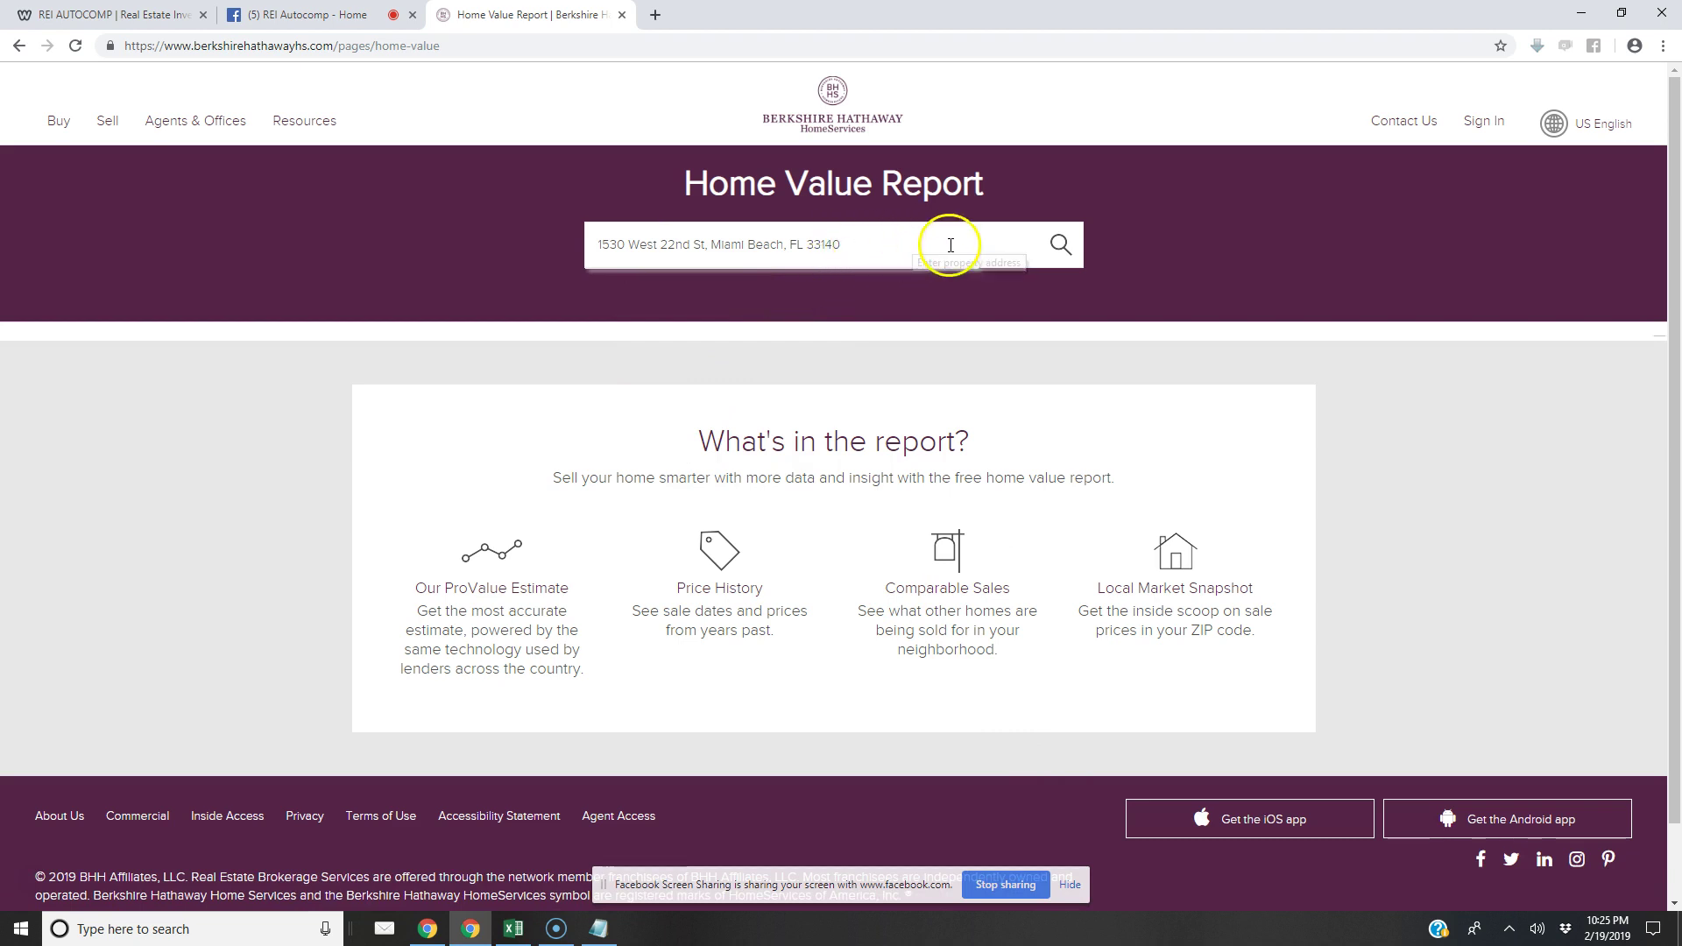
{"action": "key", "text": "BackSpace"}
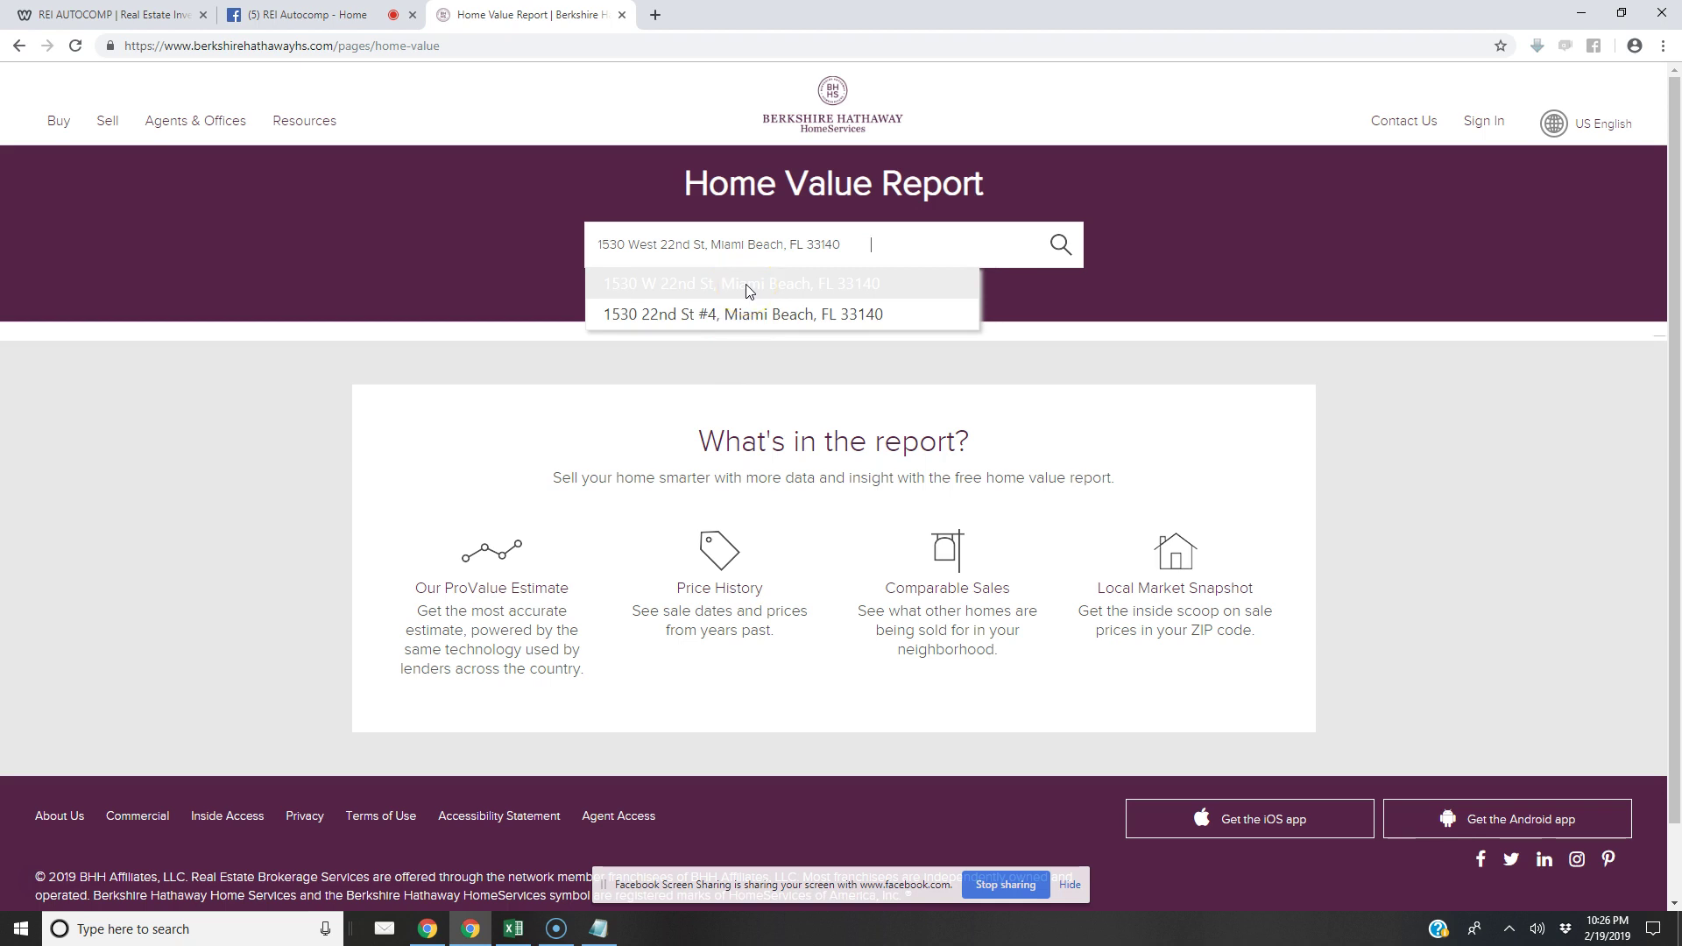
{"action": "left_click", "coordinate": [747, 290]}
{"action": "left_click", "coordinate": [1061, 245]}
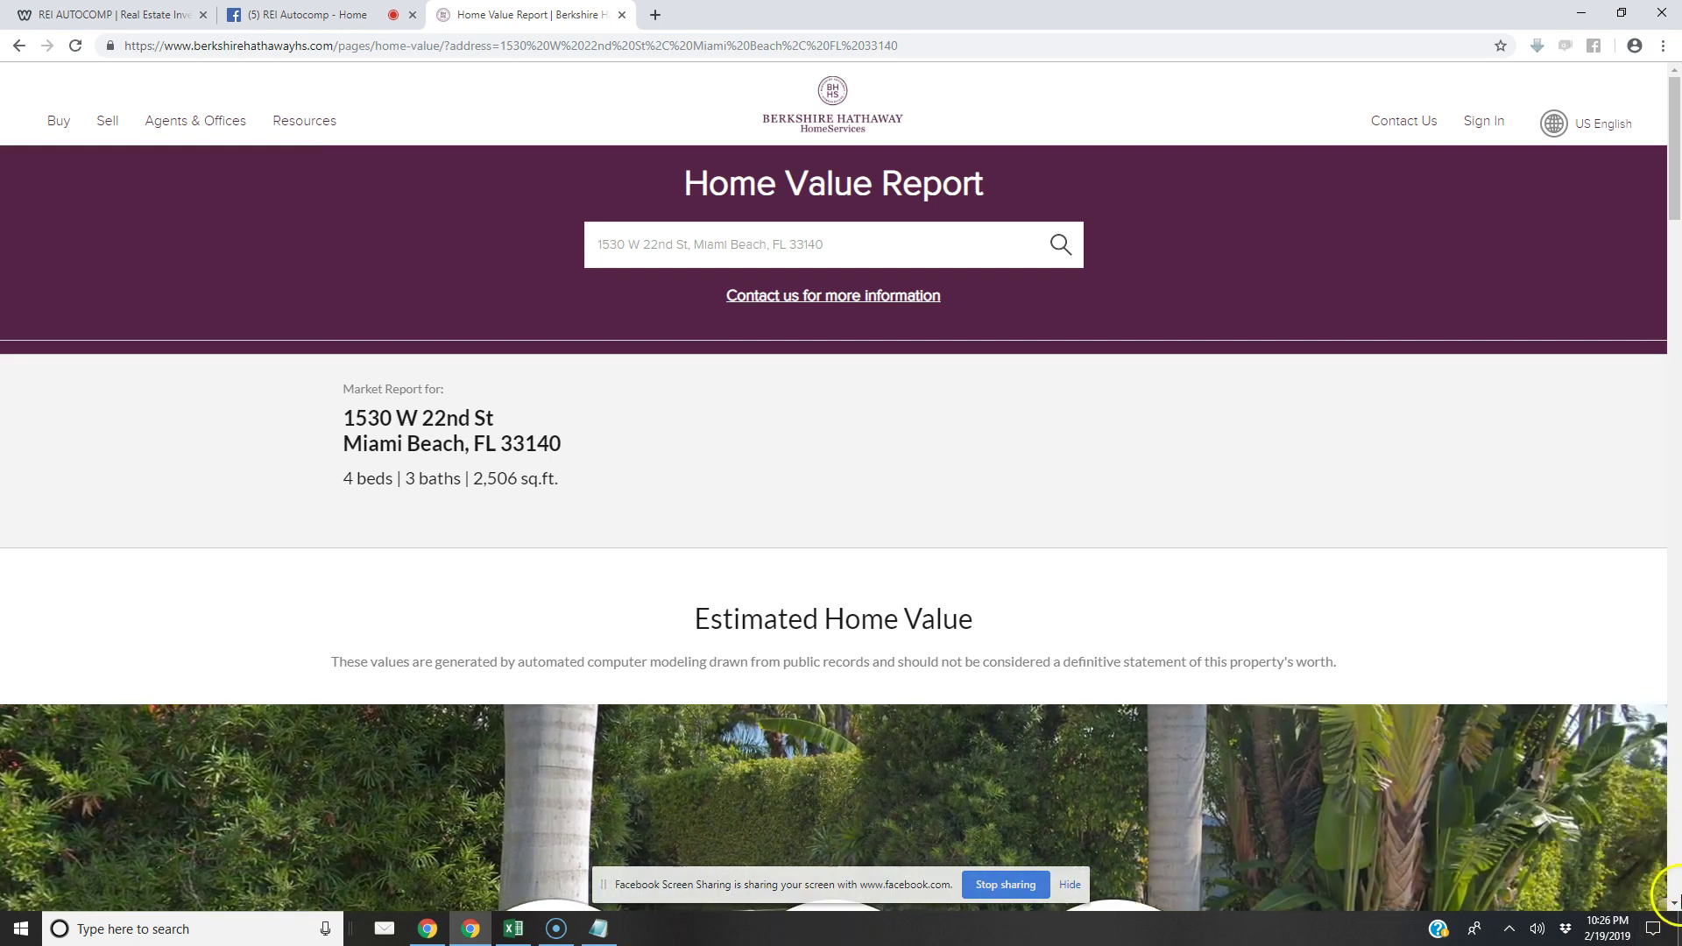
{"action": "left_click", "coordinate": [1674, 905]}
{"action": "scroll", "coordinate": [1674, 905], "scroll_direction": "down", "scroll_amount": 5}
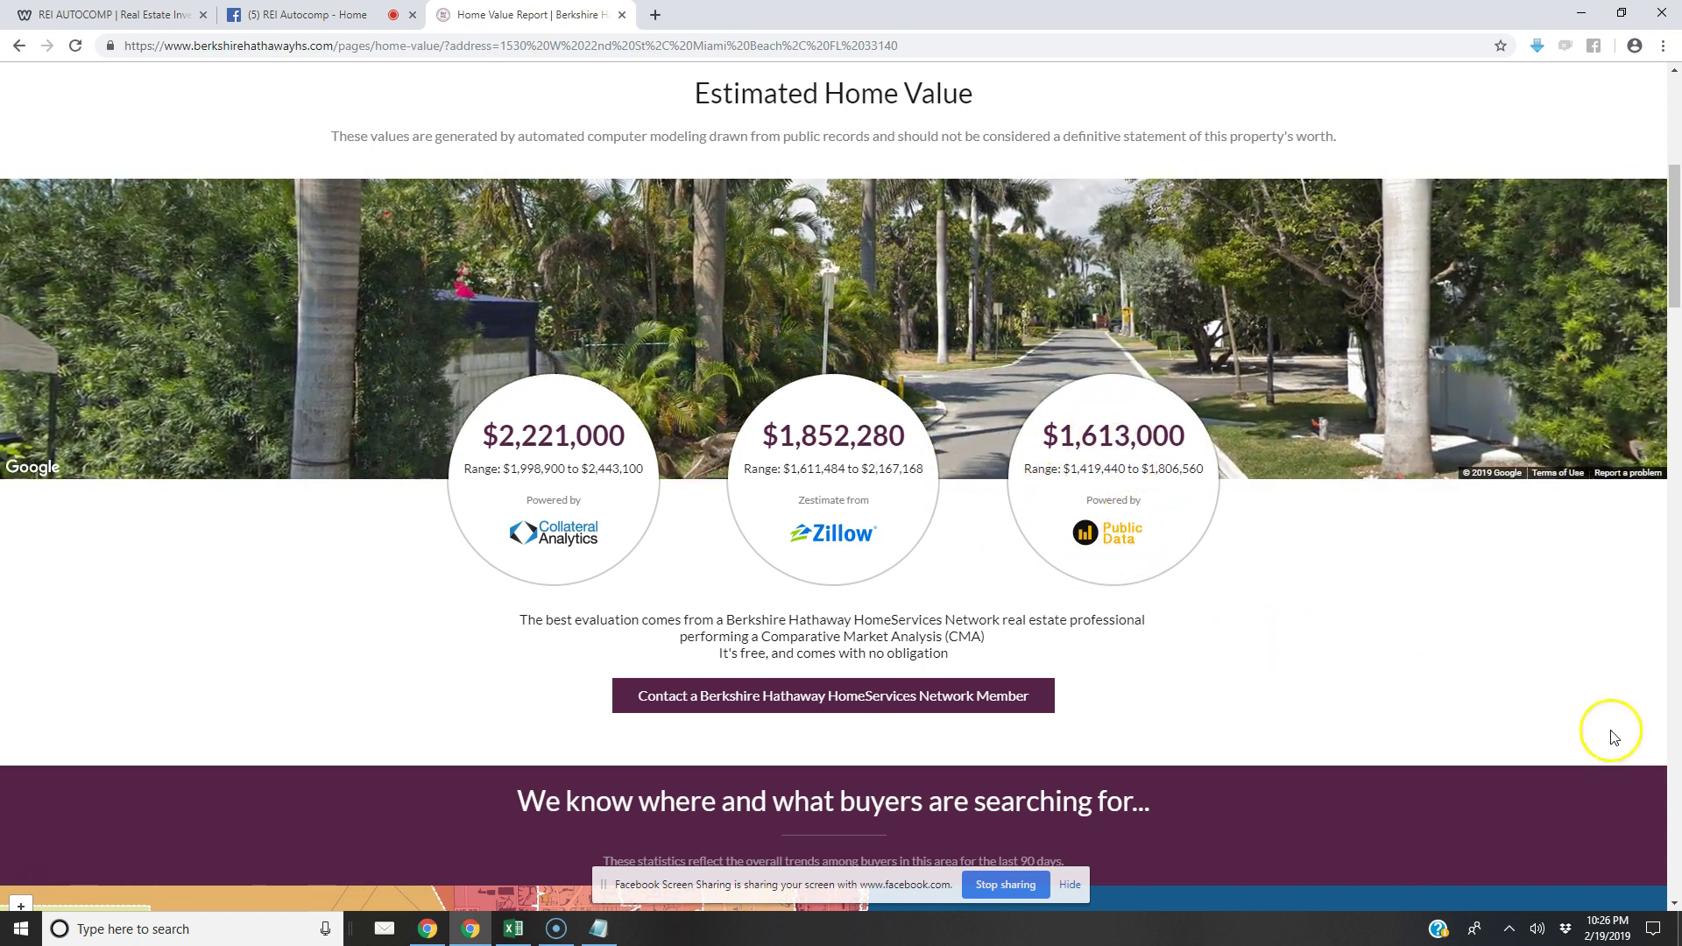
{"action": "left_click", "coordinate": [1673, 903]}
{"action": "scroll", "coordinate": [1674, 903], "scroll_direction": "down", "scroll_amount": 4}
{"action": "scroll", "coordinate": [1675, 911], "scroll_direction": "down", "scroll_amount": 15}
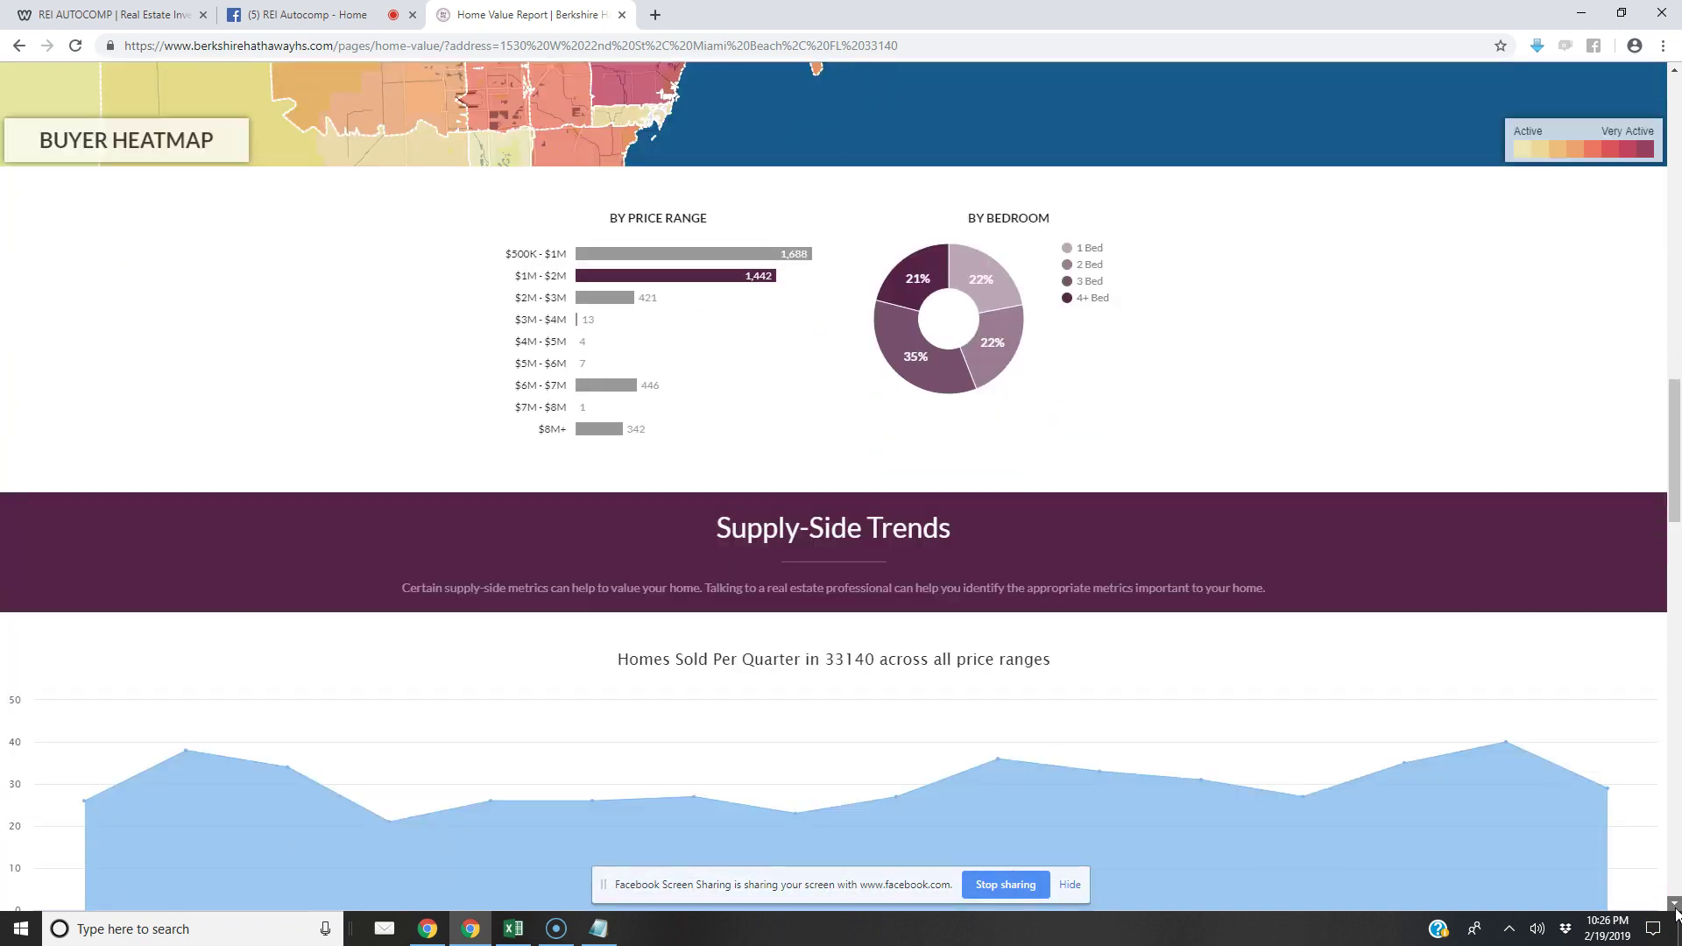
{"action": "scroll", "coordinate": [1674, 911], "scroll_direction": "down", "scroll_amount": 3}
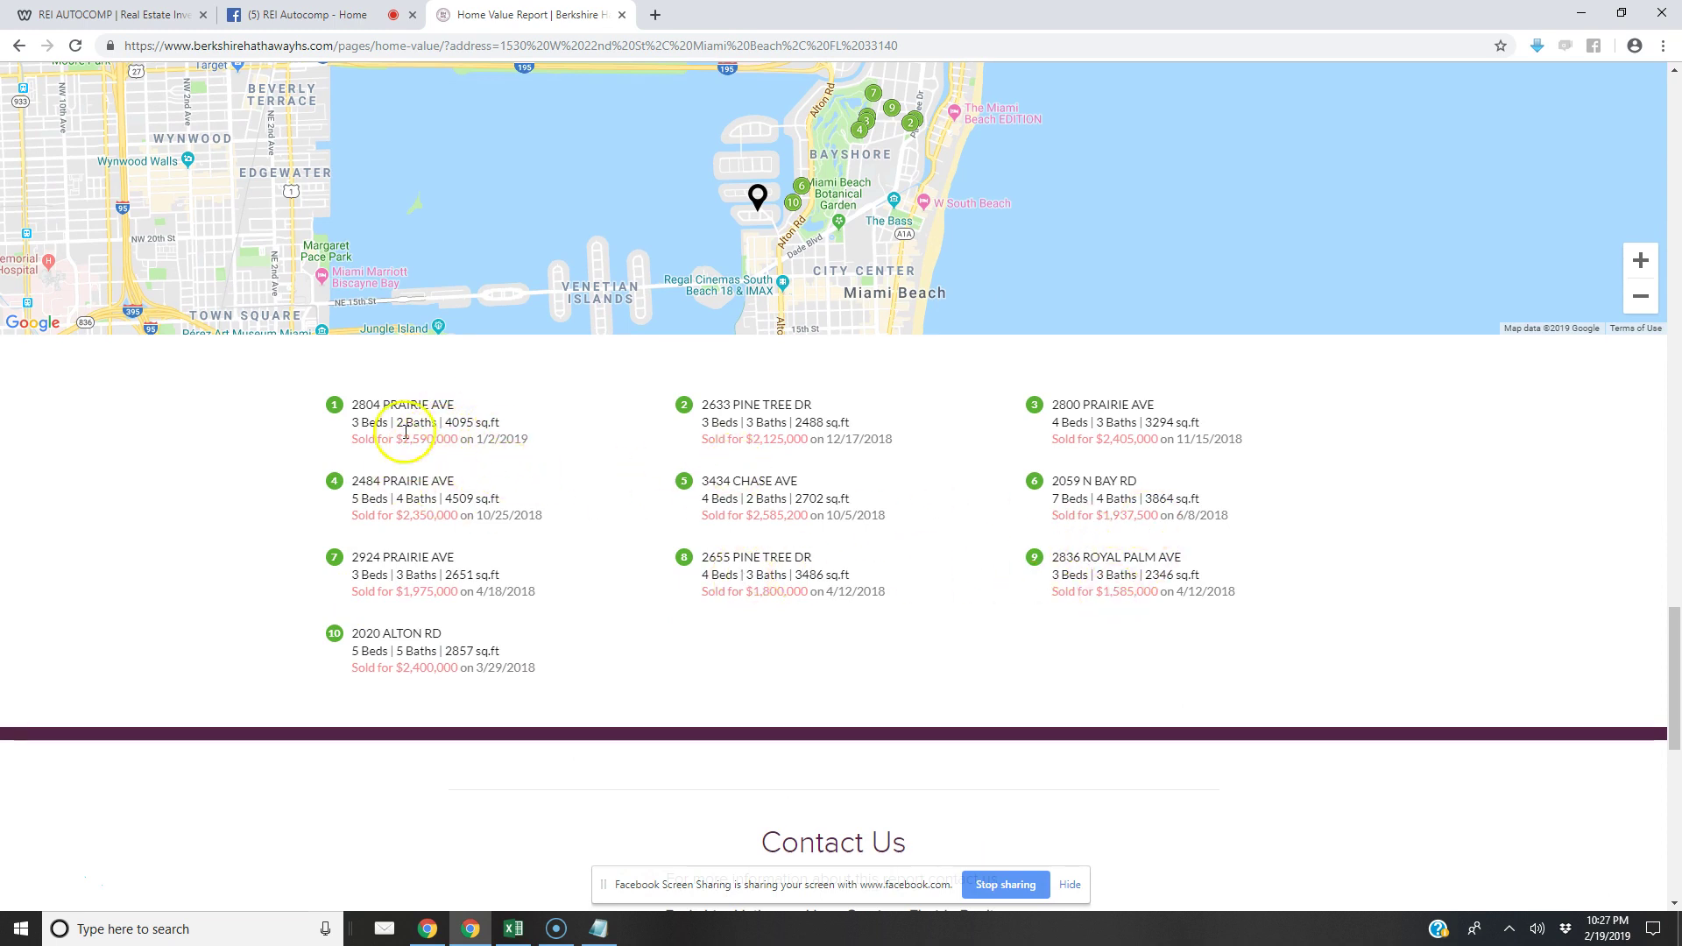
{"action": "left_click_drag", "start_coordinate": [450, 404], "coordinate": [349, 404]}
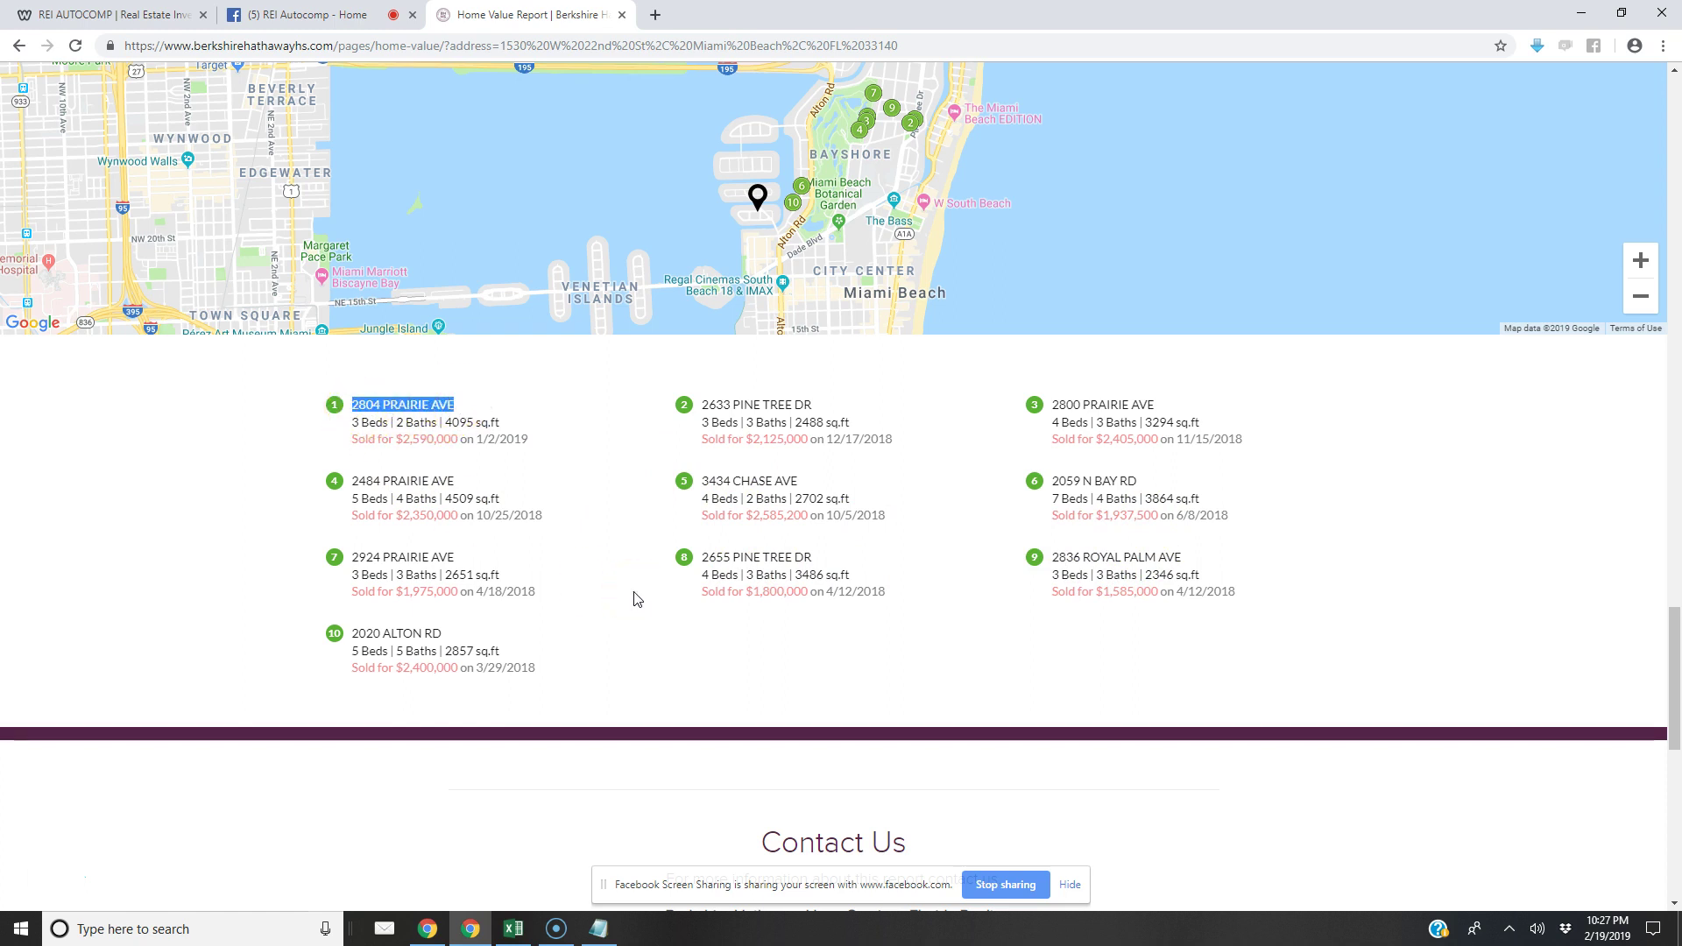
{"action": "left_click", "coordinate": [513, 929]}
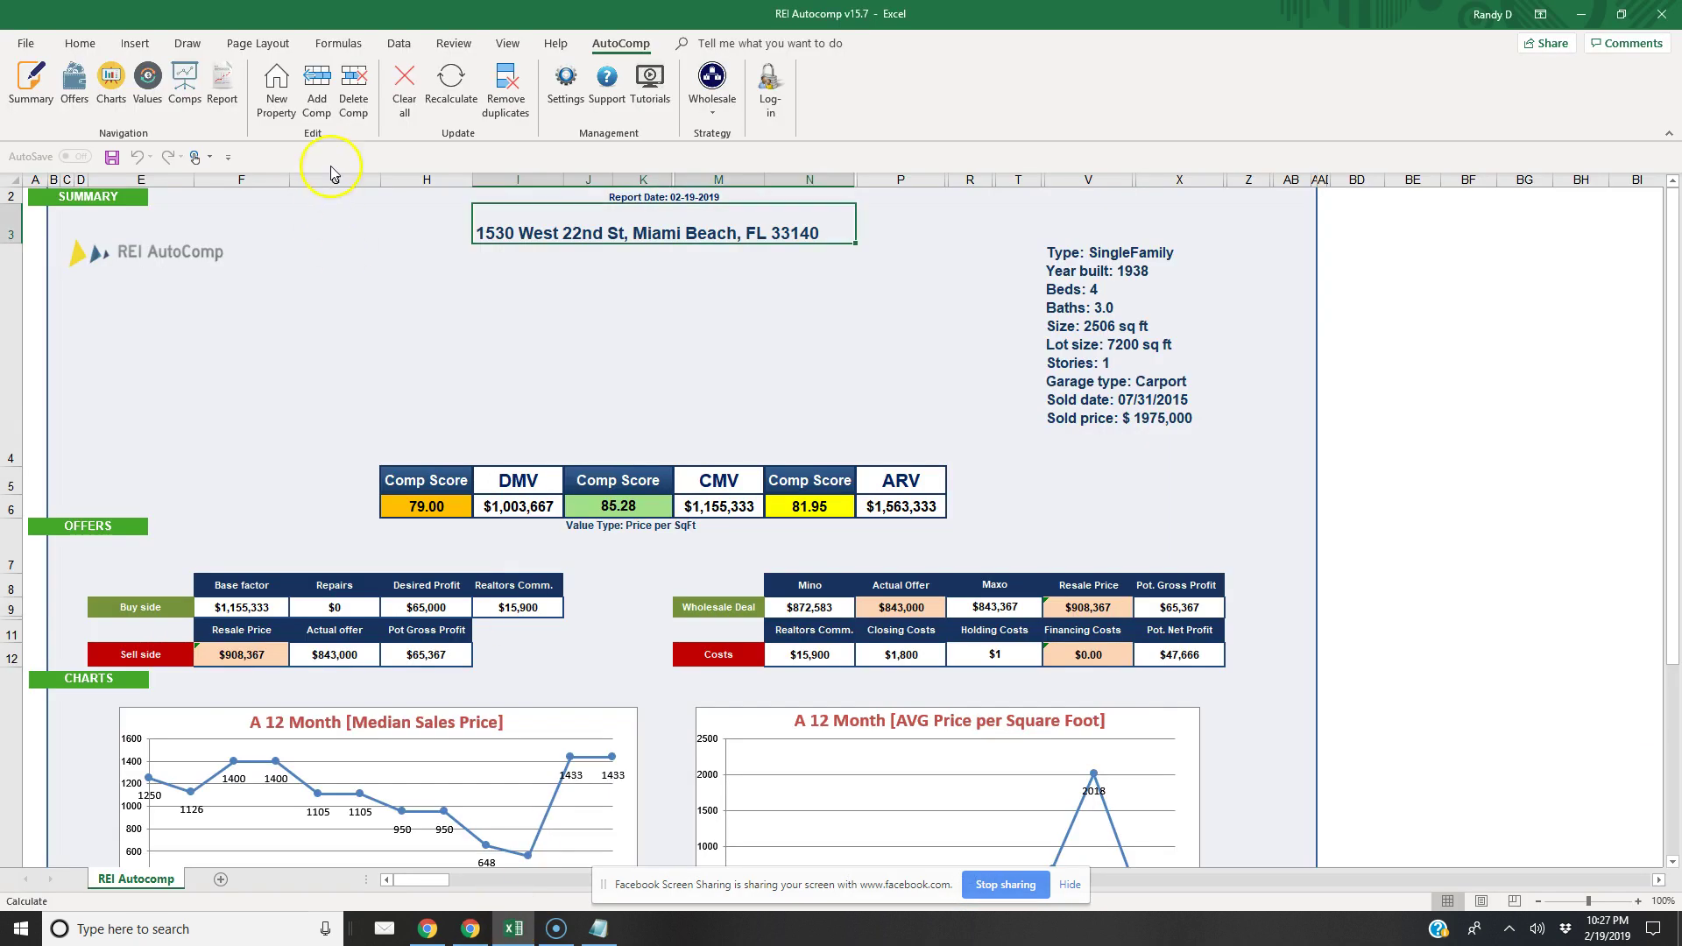
{"action": "left_click", "coordinate": [317, 92]}
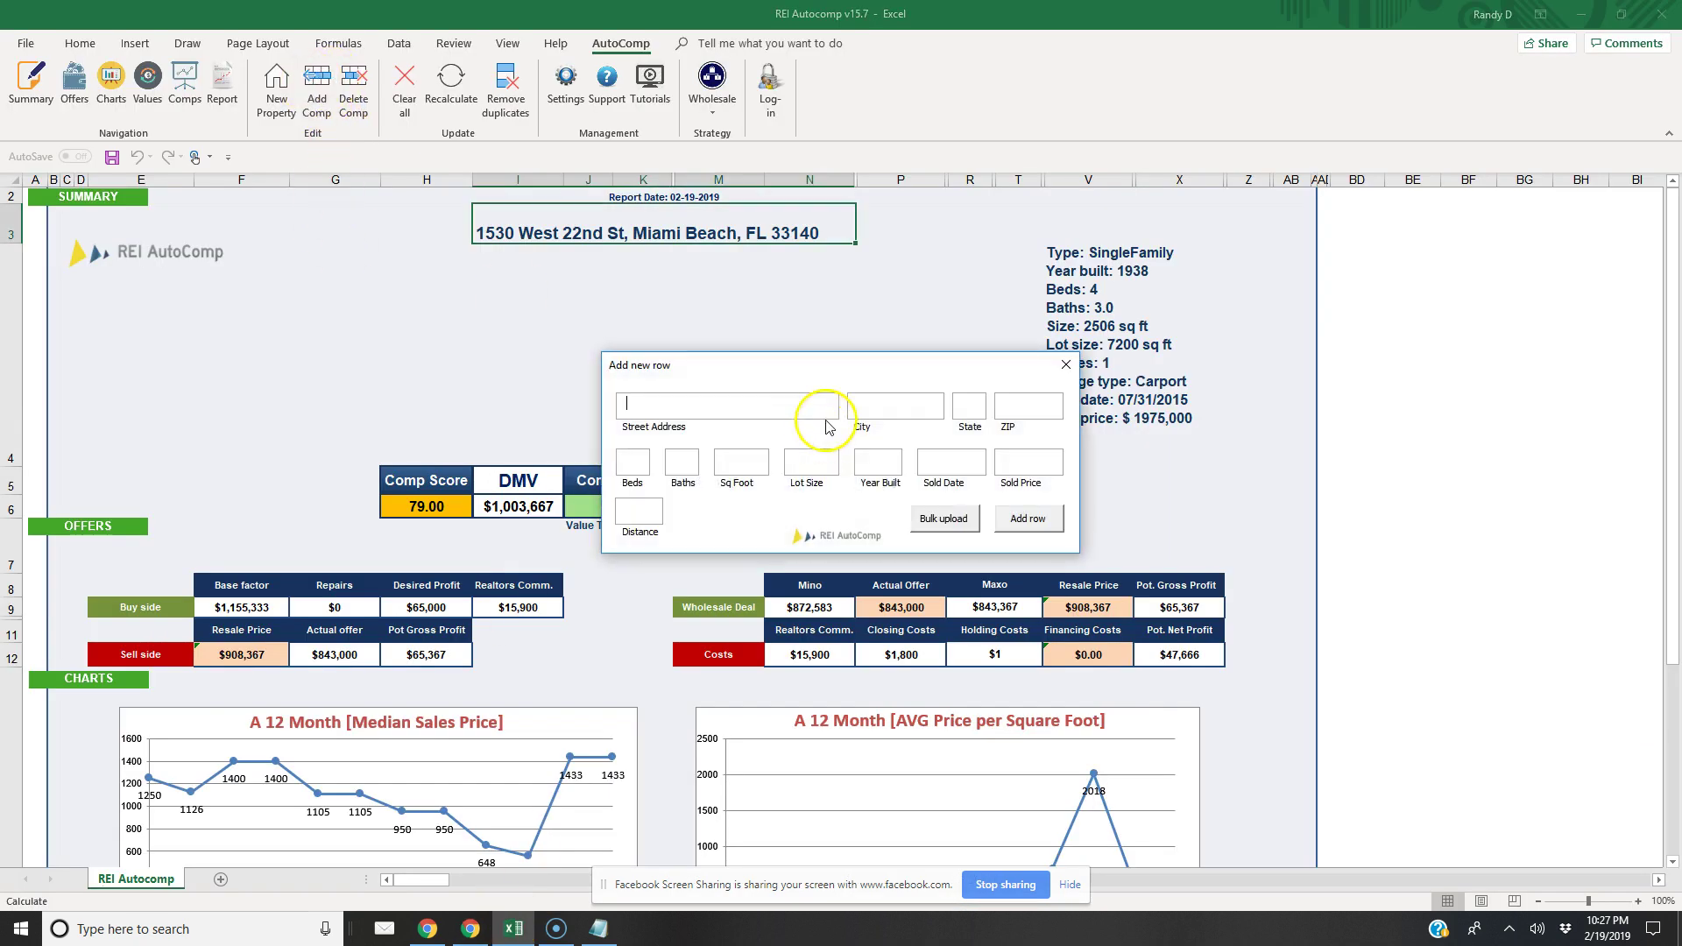
{"action": "key", "text": "ctrl+v"}
{"action": "key", "text": "Tab"}
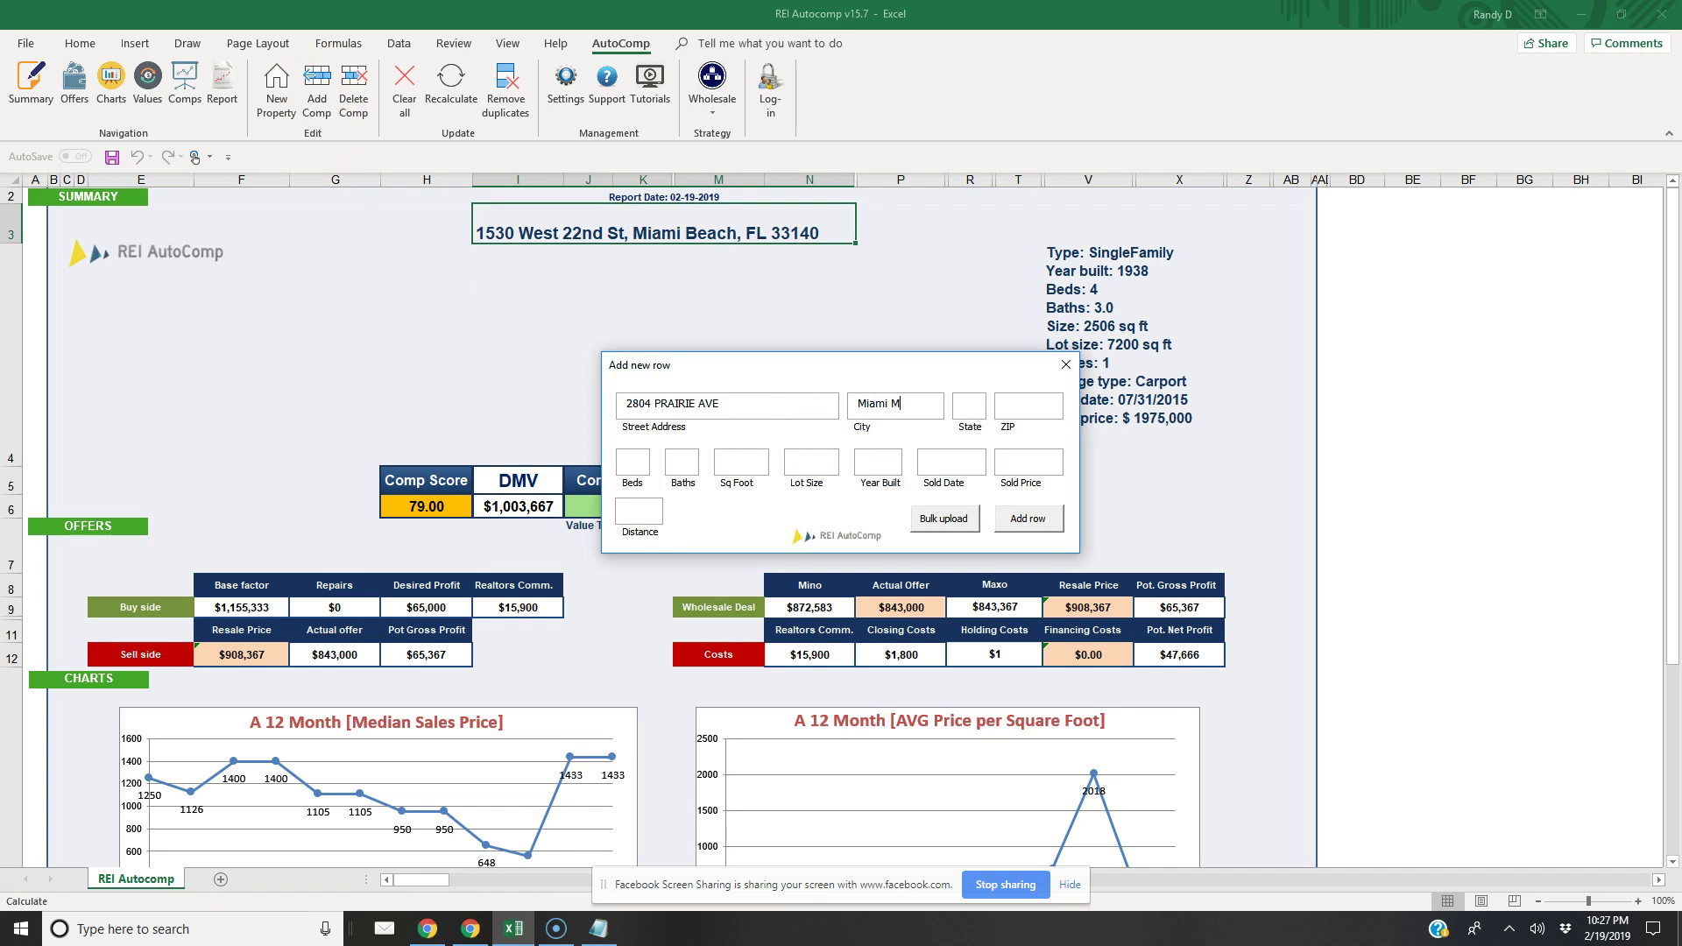
{"action": "type", "text": "Miami Beach"}
{"action": "left_click_drag", "start_coordinate": [858, 366], "coordinate": [833, 335]}
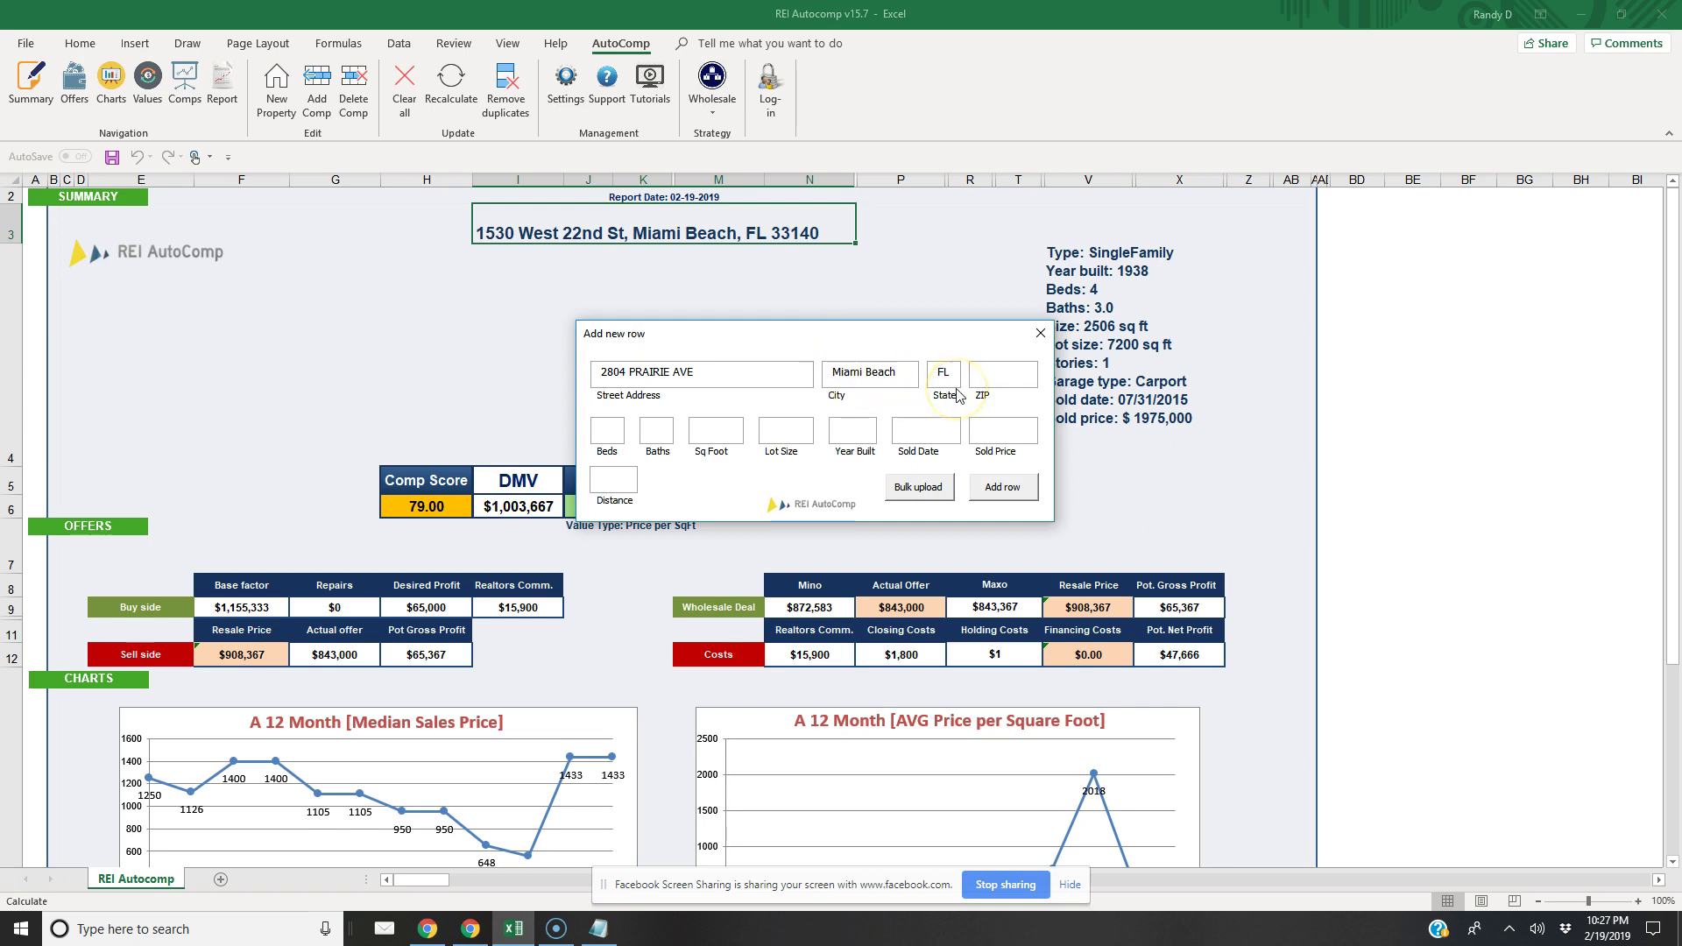
{"action": "type", "text": "0"}
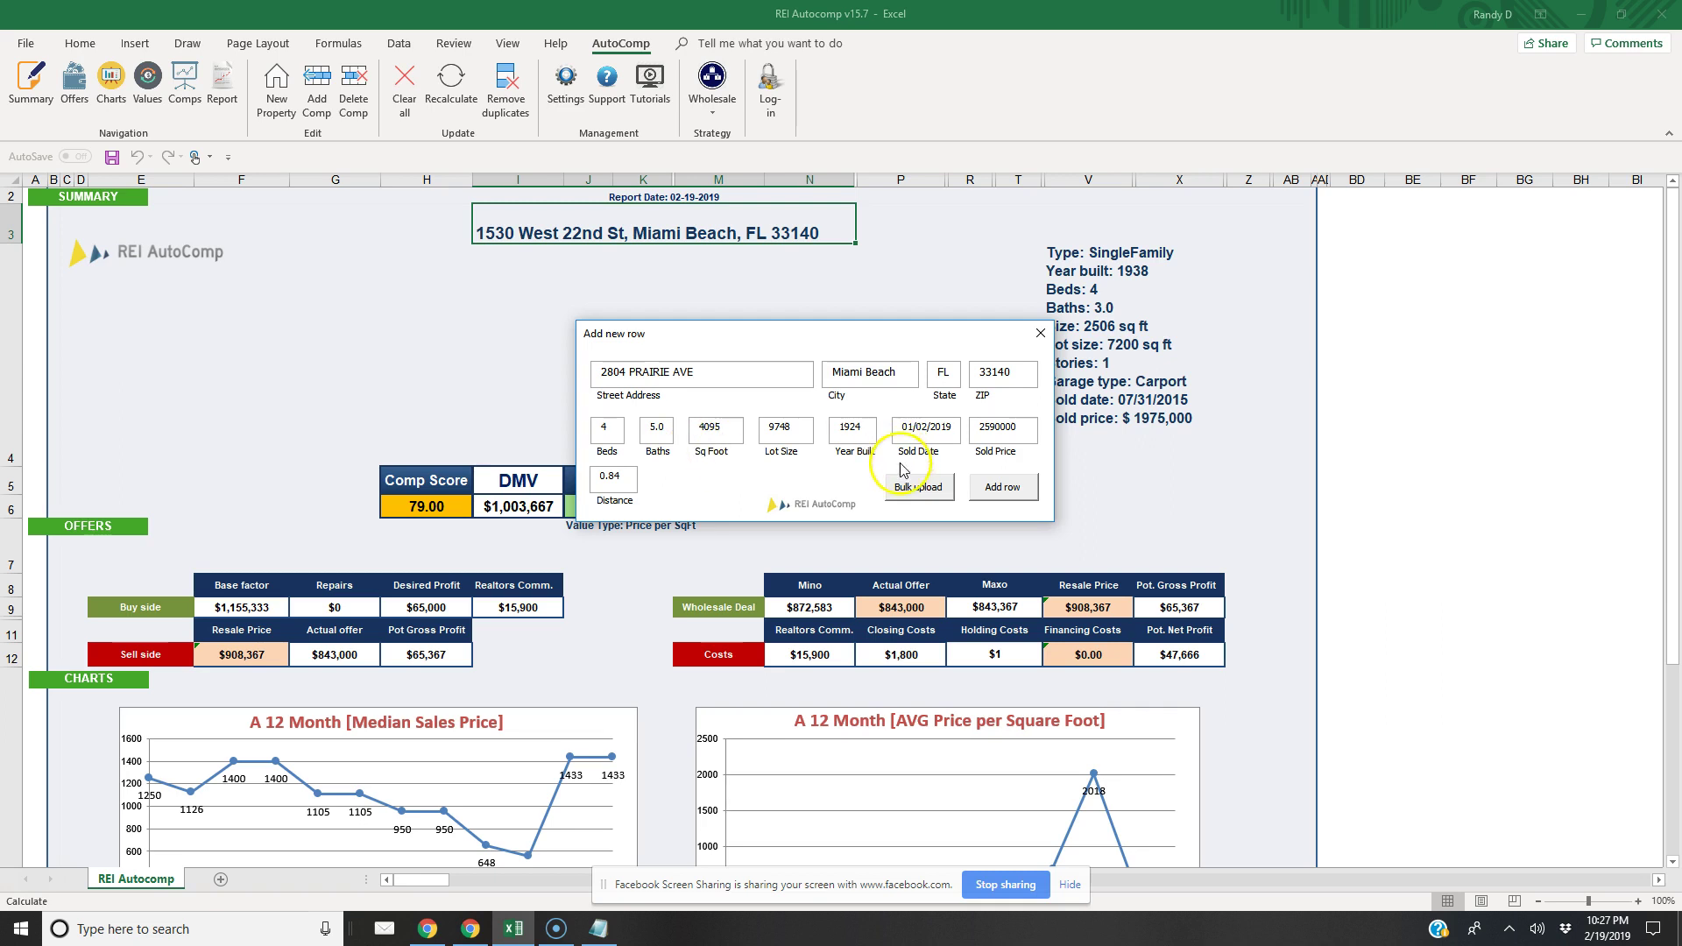
{"action": "left_click", "coordinate": [1003, 487]}
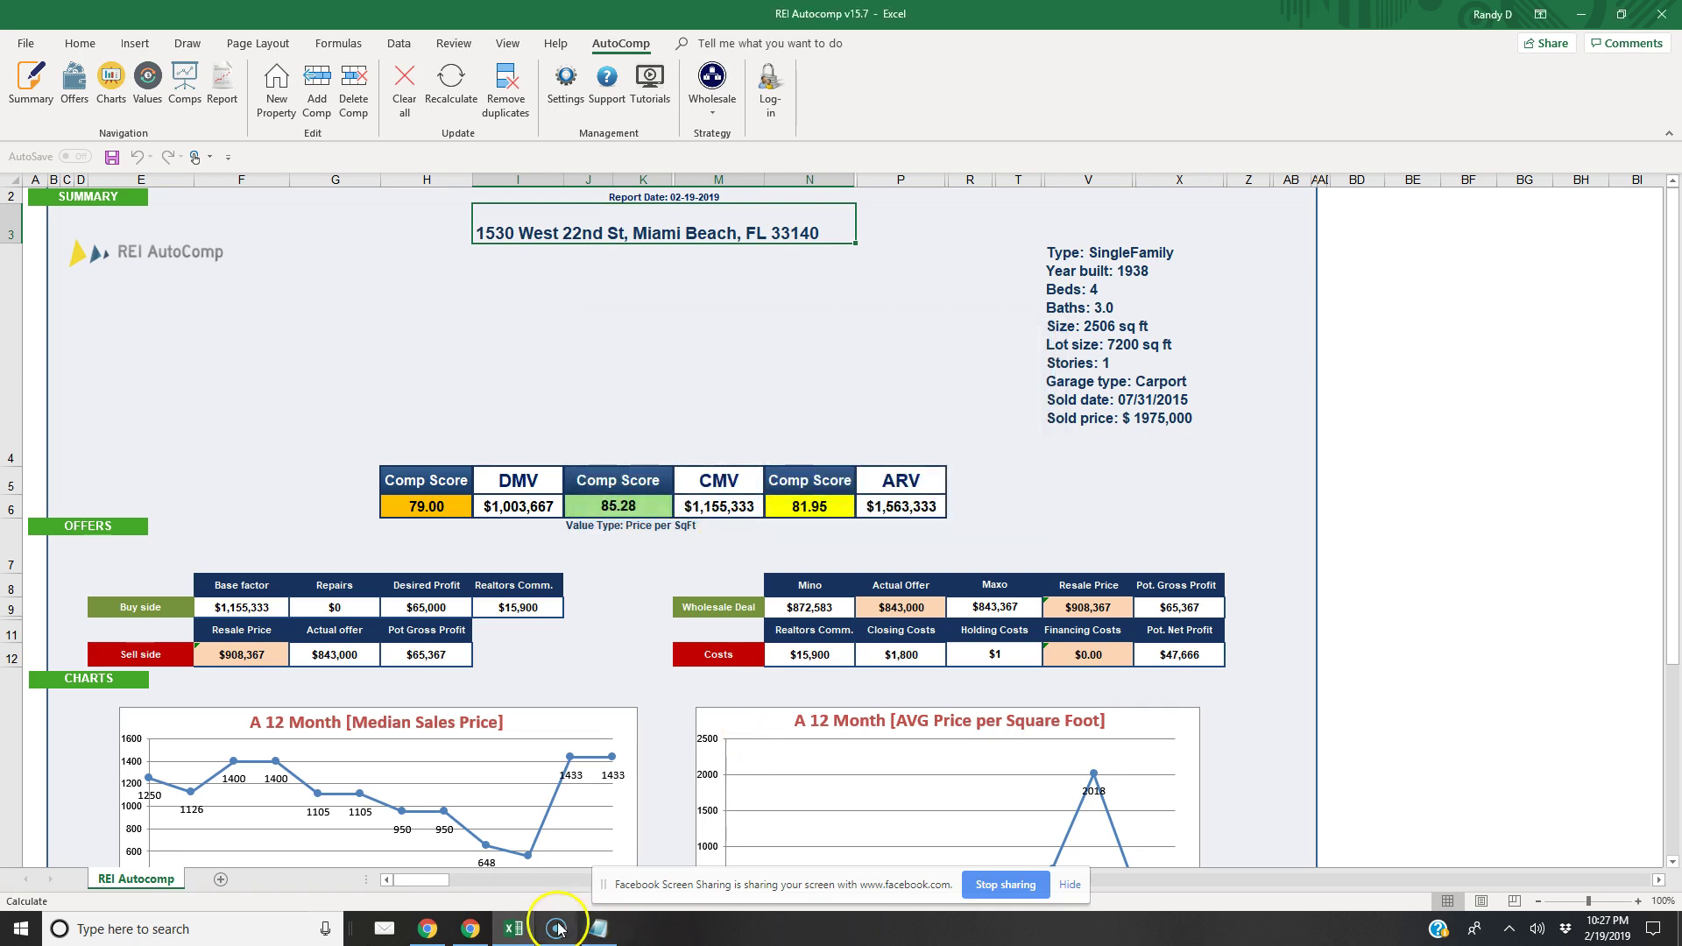
{"action": "left_click", "coordinate": [475, 932]}
{"action": "left_click_drag", "start_coordinate": [812, 405], "coordinate": [693, 406]}
{"action": "right_click", "coordinate": [713, 403]}
{"action": "left_click", "coordinate": [744, 418]}
{"action": "left_click", "coordinate": [514, 926]}
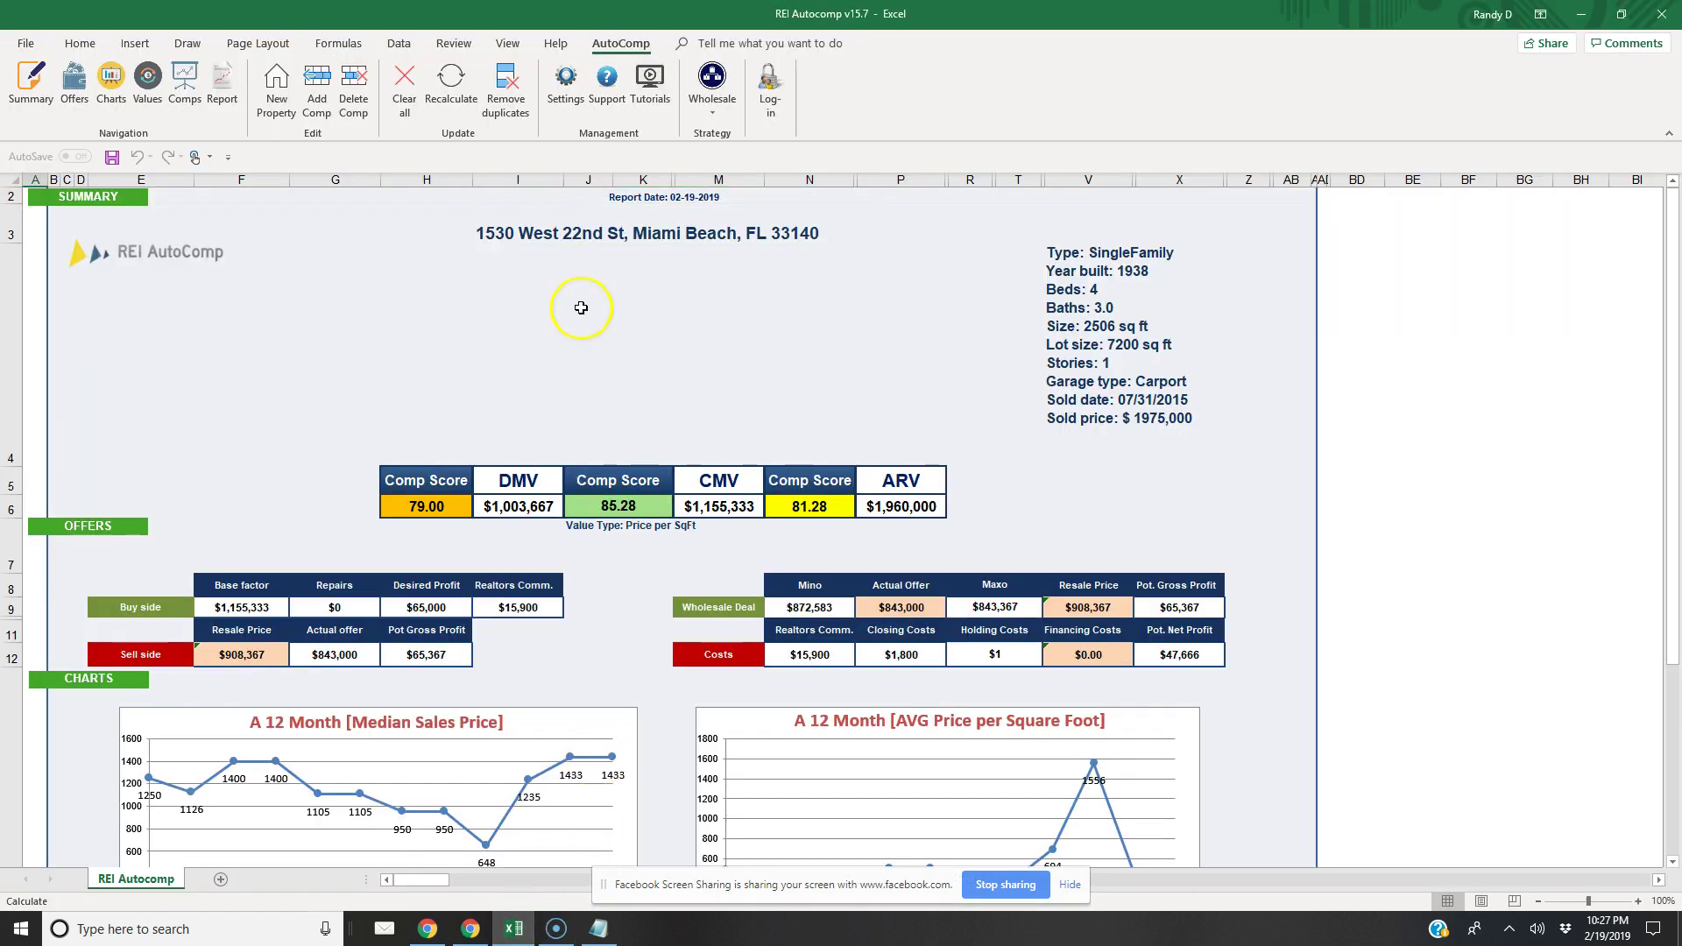
{"action": "left_click", "coordinate": [319, 88]}
{"action": "left_click", "coordinate": [702, 405]}
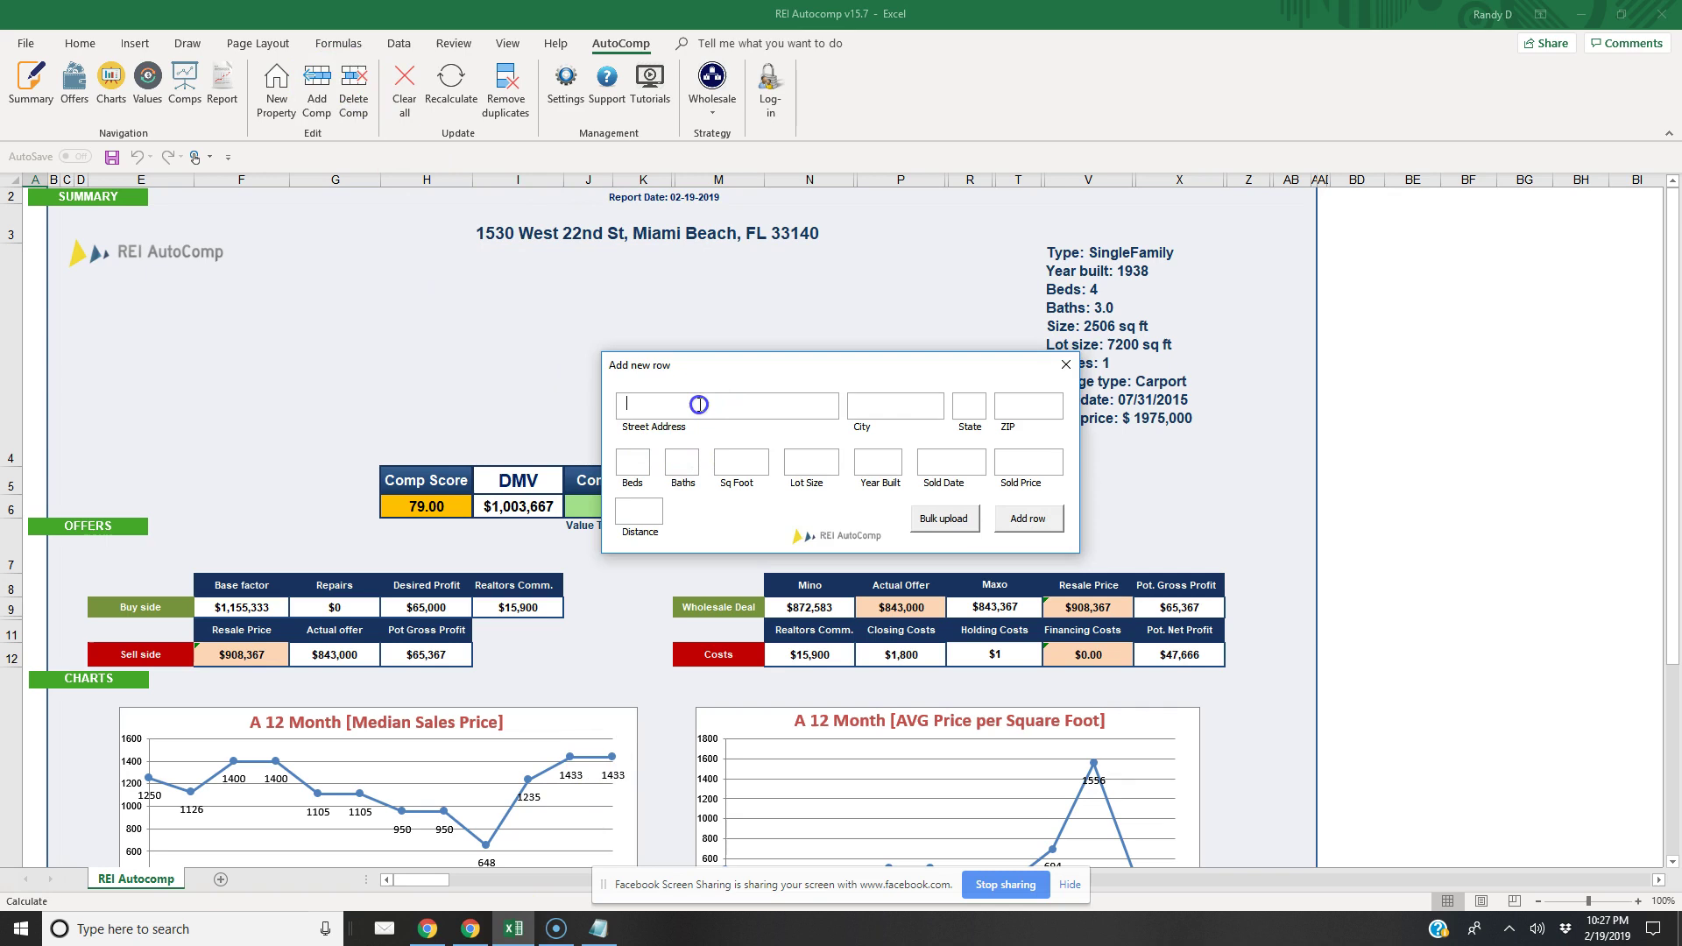
{"action": "key", "text": "ctrl+v"}
{"action": "type", "text": "33140"}
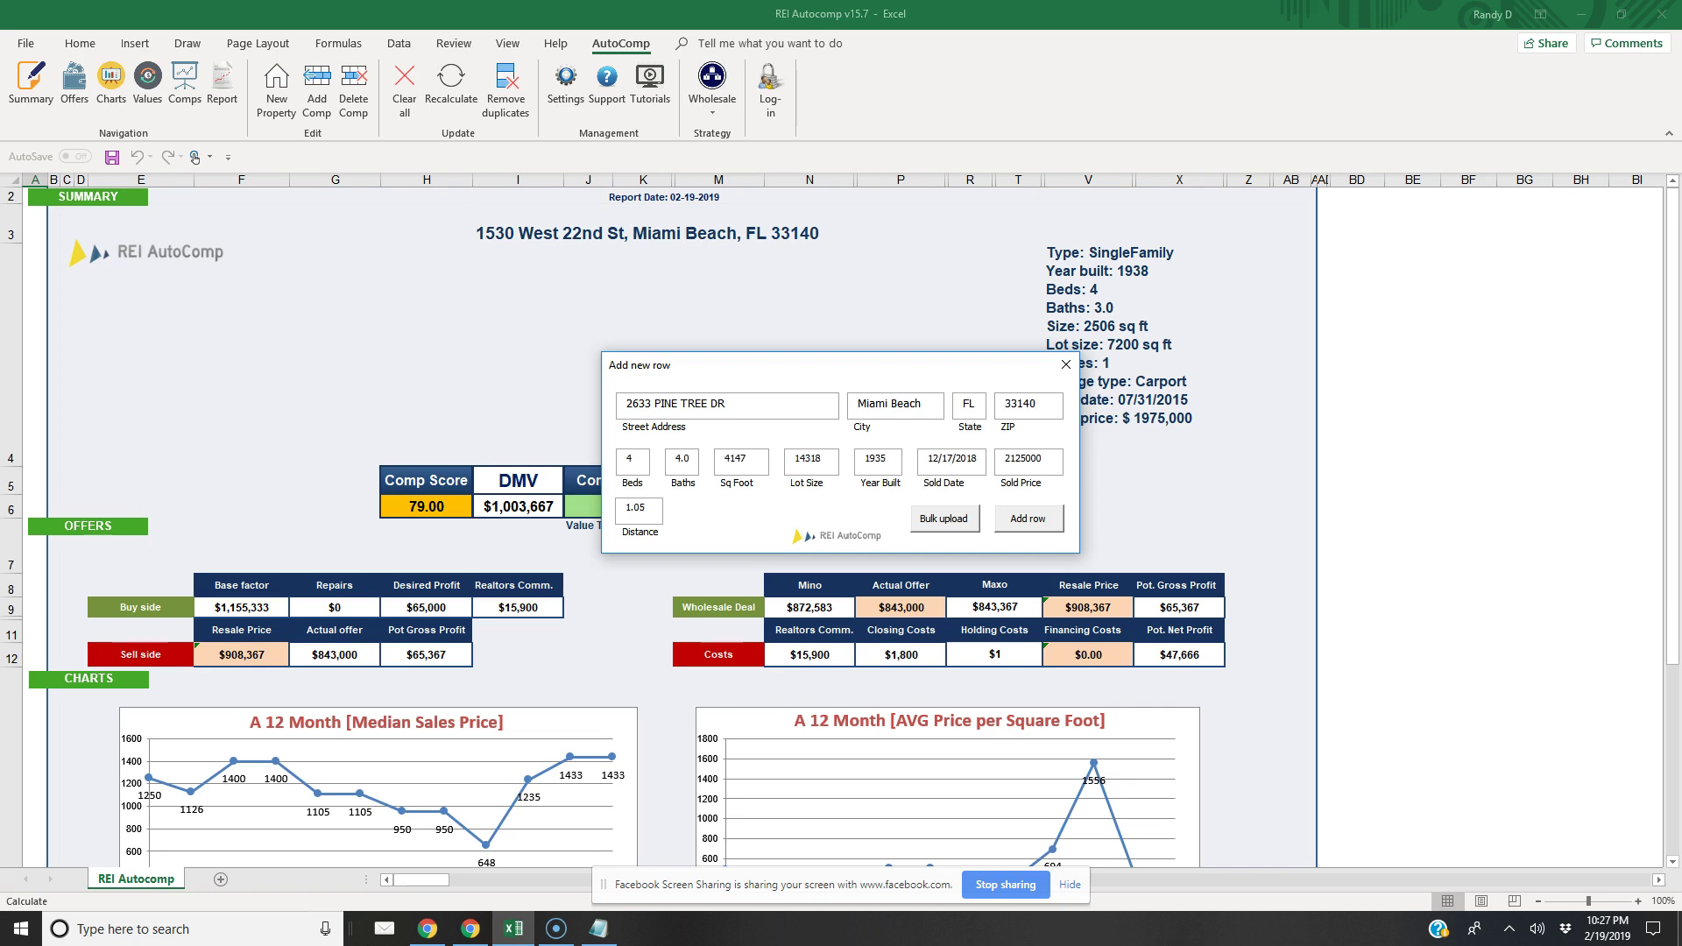
{"action": "left_click", "coordinate": [1028, 519]}
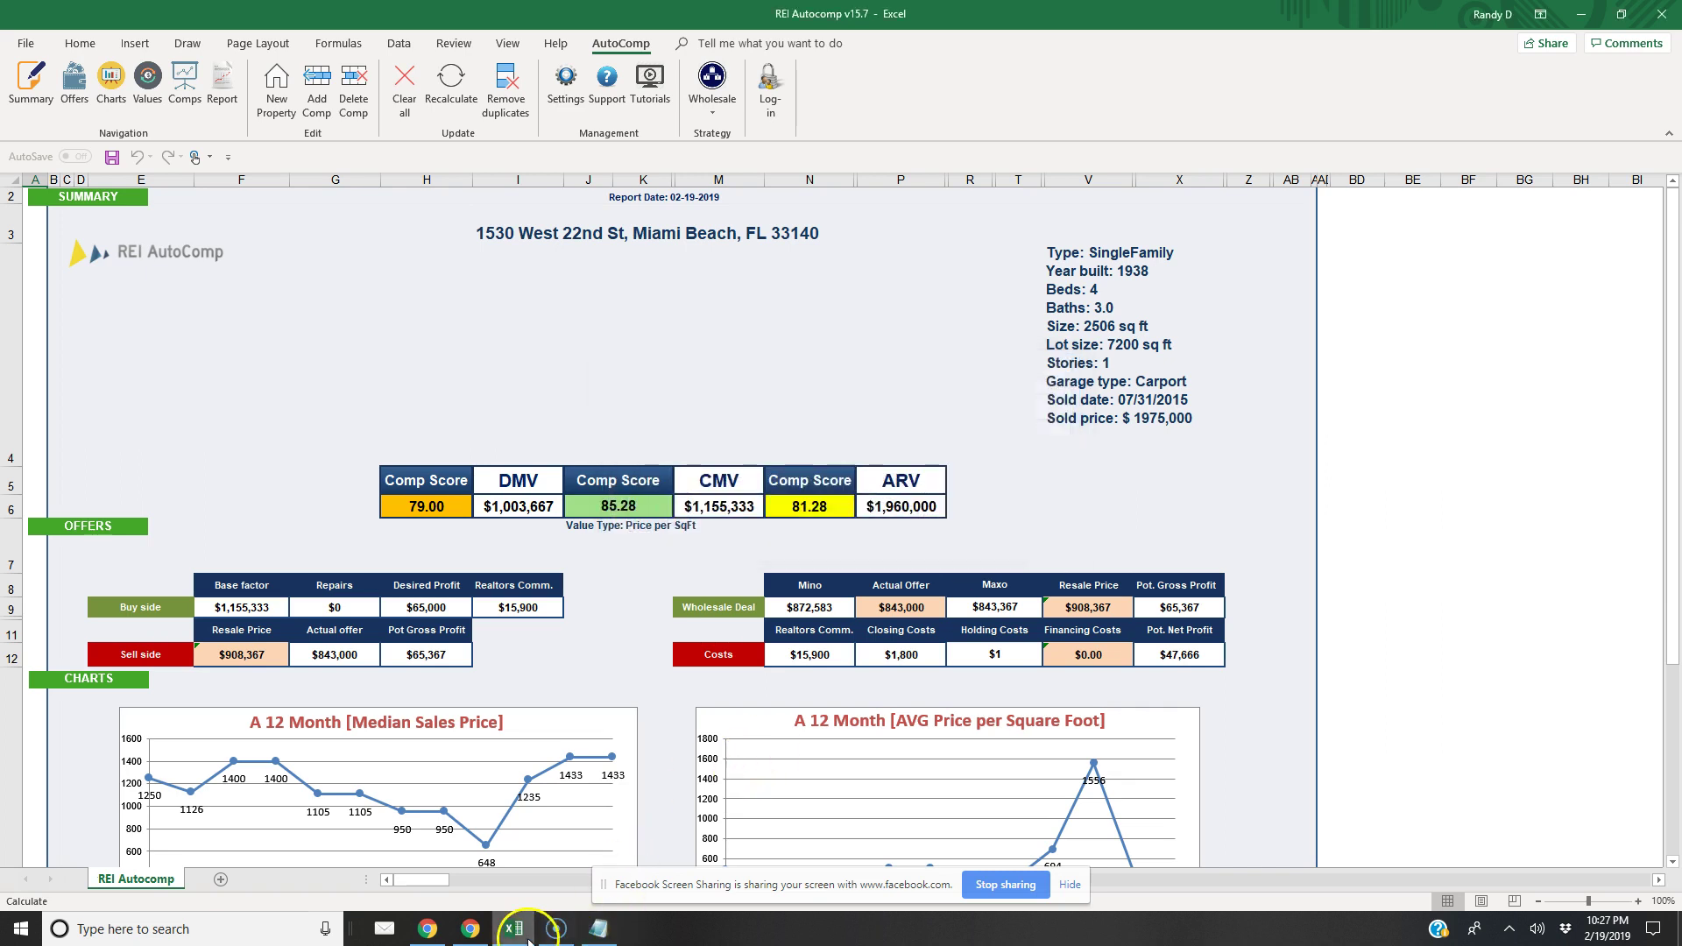
{"action": "left_click", "coordinate": [470, 928]}
{"action": "left_click_drag", "start_coordinate": [1156, 405], "coordinate": [1050, 405]}
{"action": "right_click", "coordinate": [1069, 408]}
{"action": "left_click", "coordinate": [1086, 426]}
{"action": "left_click", "coordinate": [510, 931]}
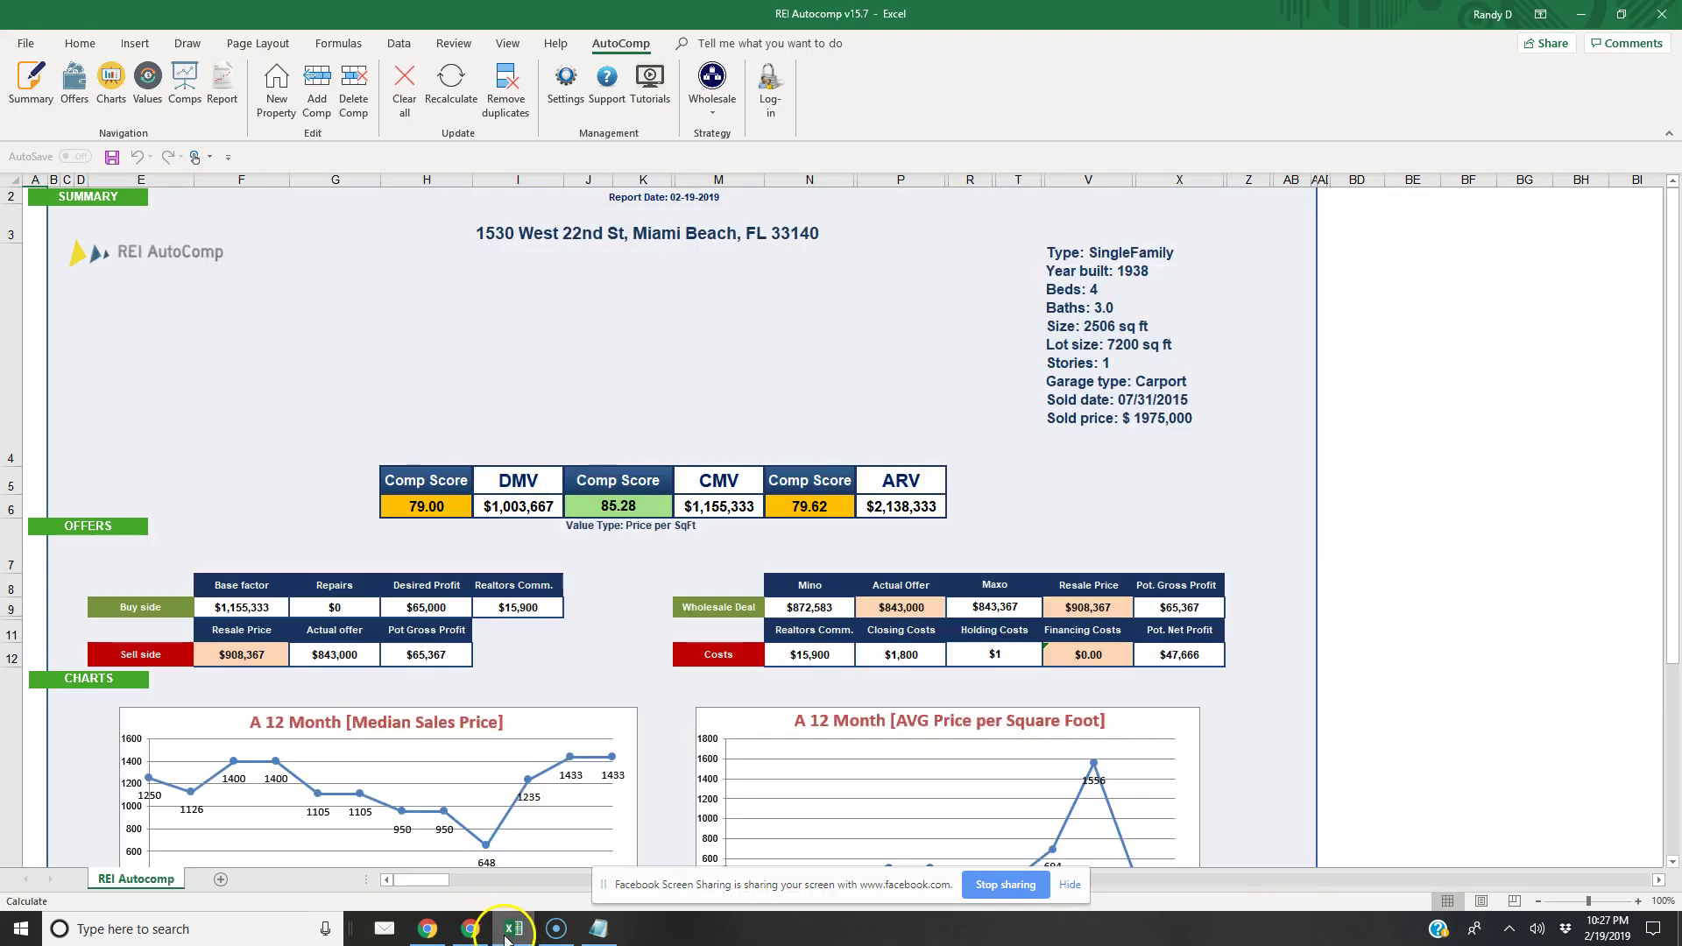
{"action": "left_click", "coordinate": [317, 86]}
{"action": "left_click", "coordinate": [655, 401]}
{"action": "key", "text": "ctrl+v"}
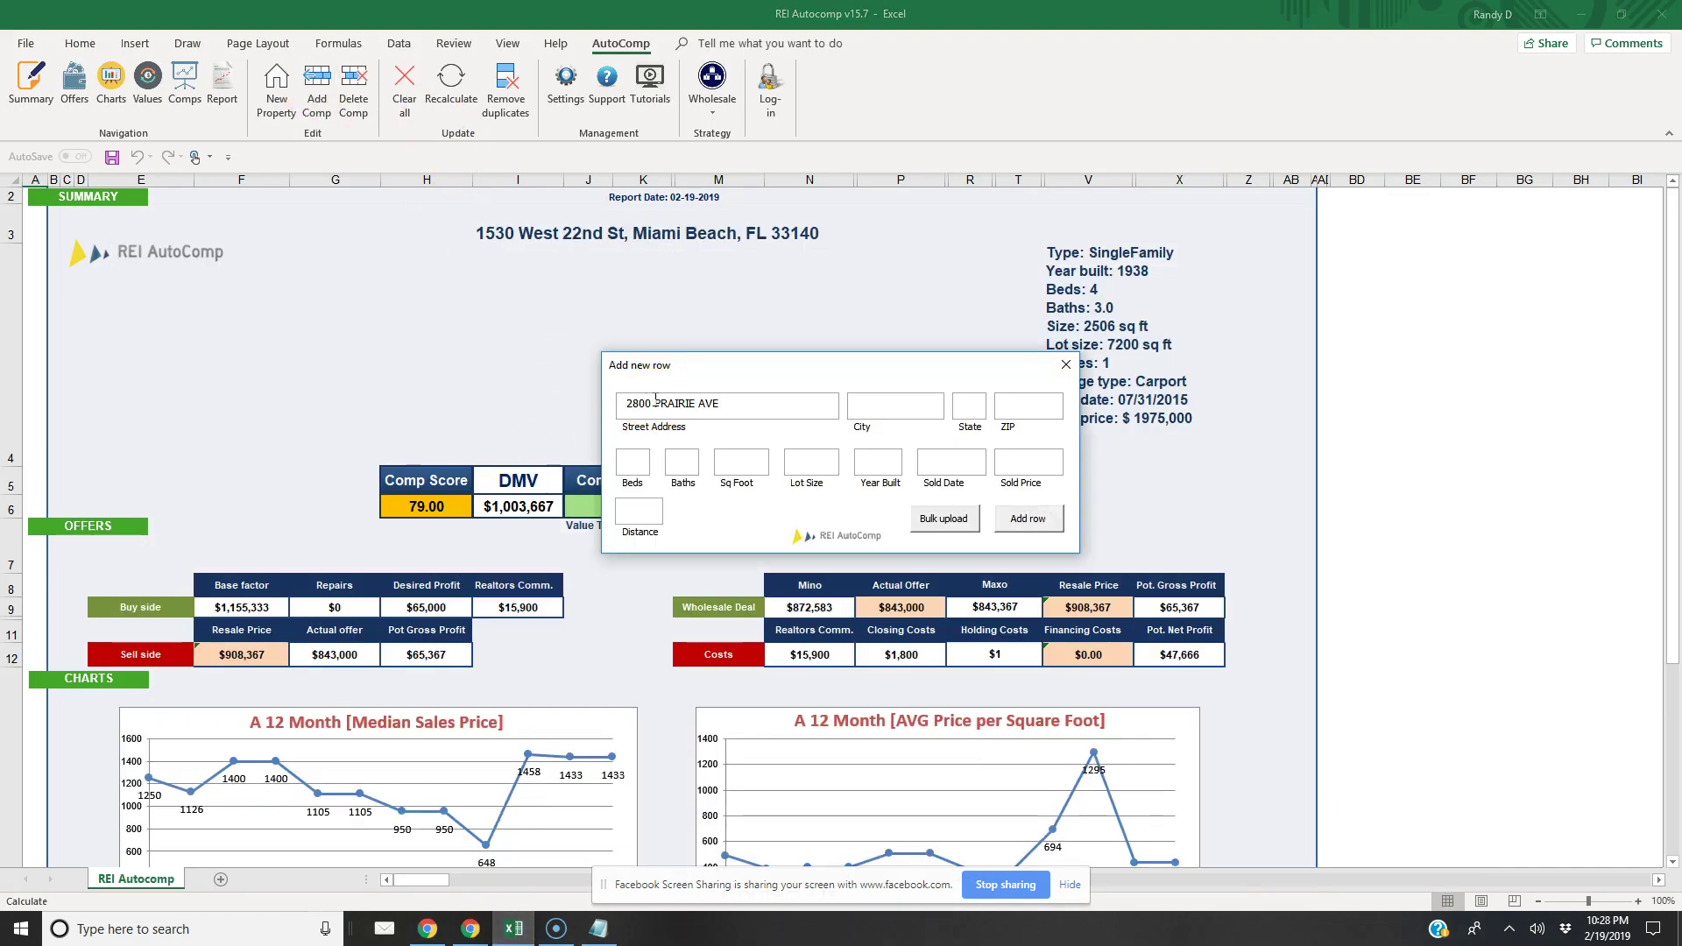
{"action": "type", "text": "Miami"}
{"action": "type", "text": " B"}
{"action": "type", "text": "33140"}
{"action": "left_click", "coordinate": [1029, 517]}
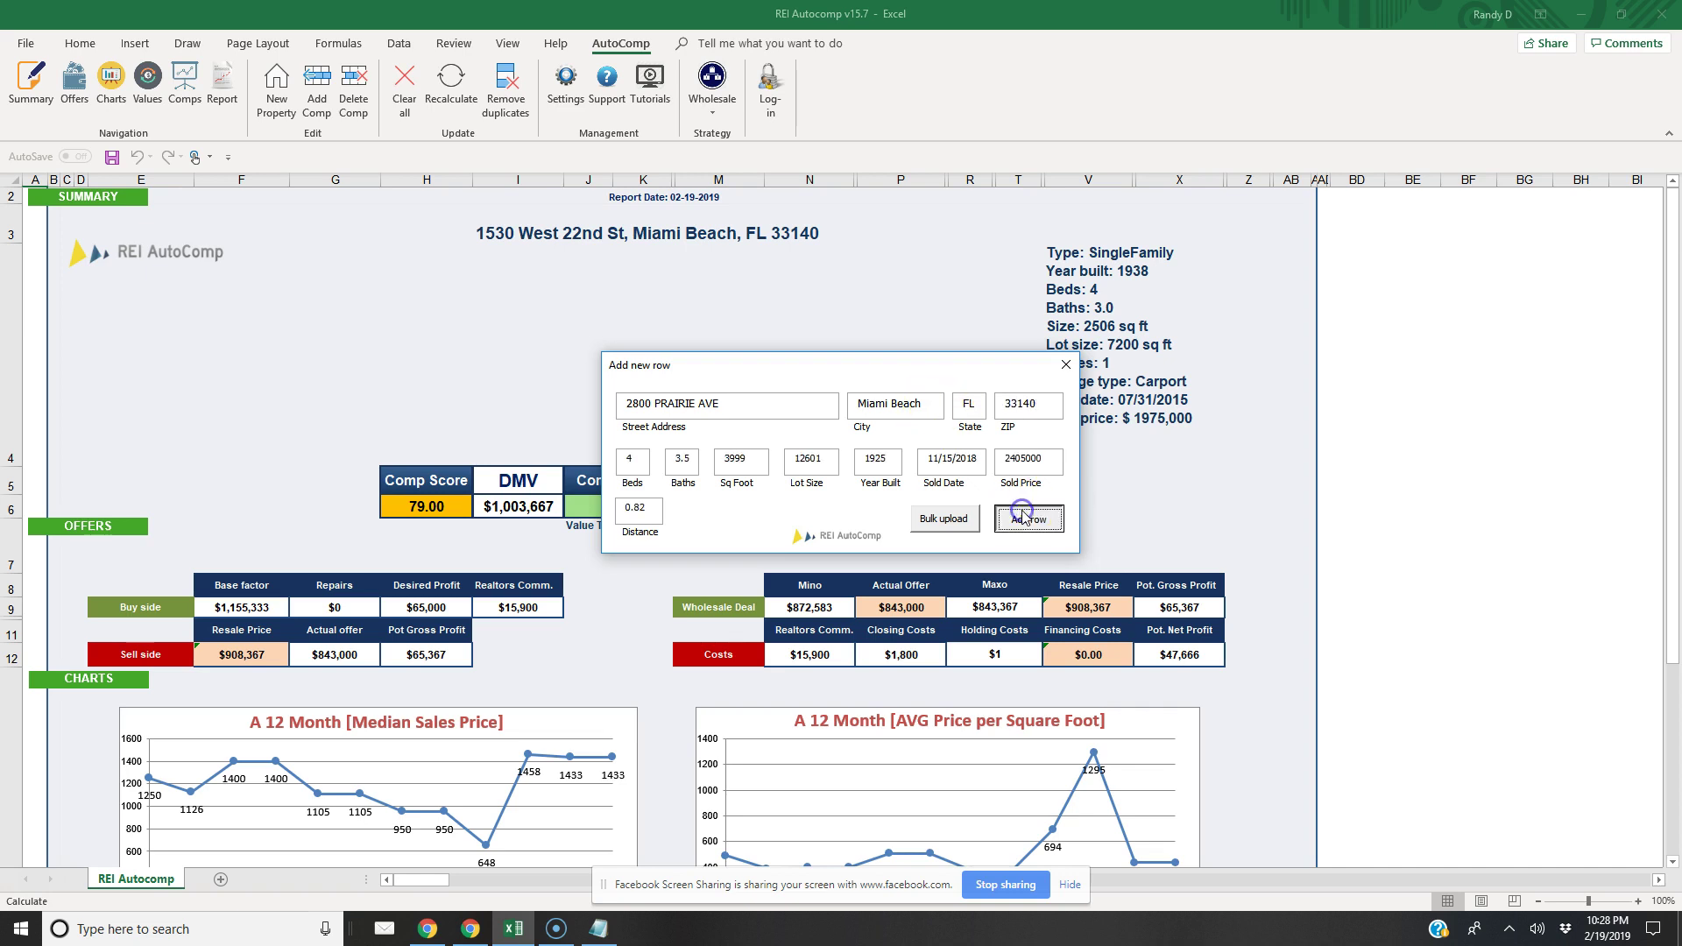
{"action": "left_click", "coordinate": [470, 930]}
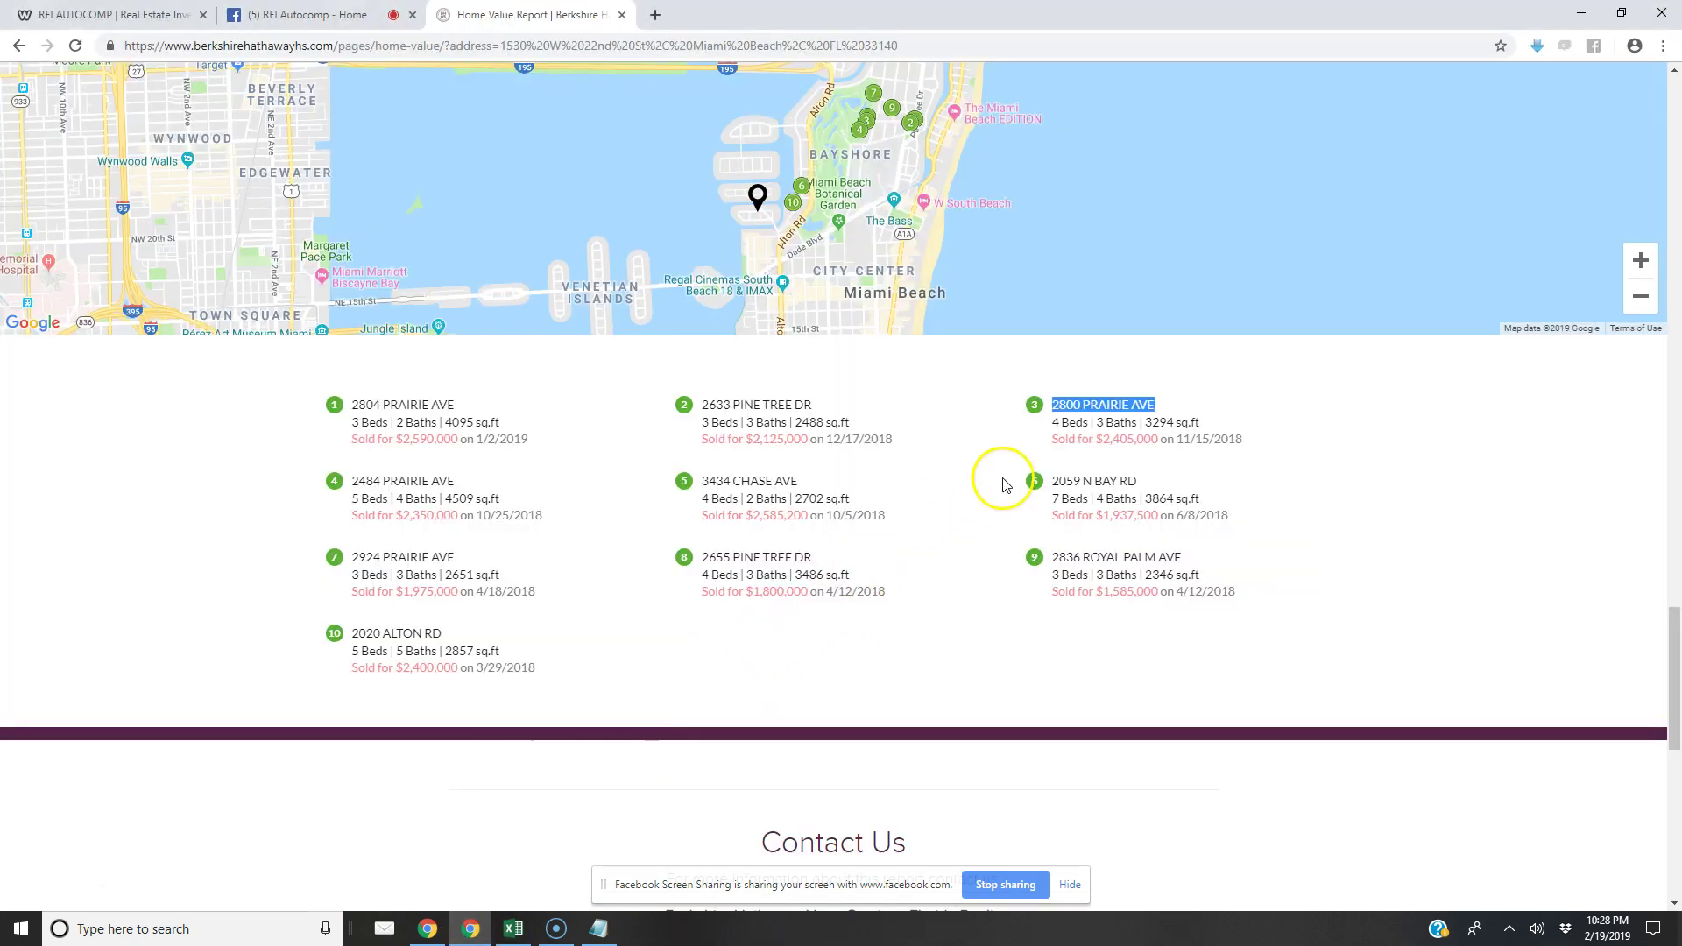
{"action": "left_click_drag", "start_coordinate": [455, 481], "coordinate": [348, 481]}
{"action": "right_click", "coordinate": [357, 481]}
{"action": "left_click", "coordinate": [386, 492]}
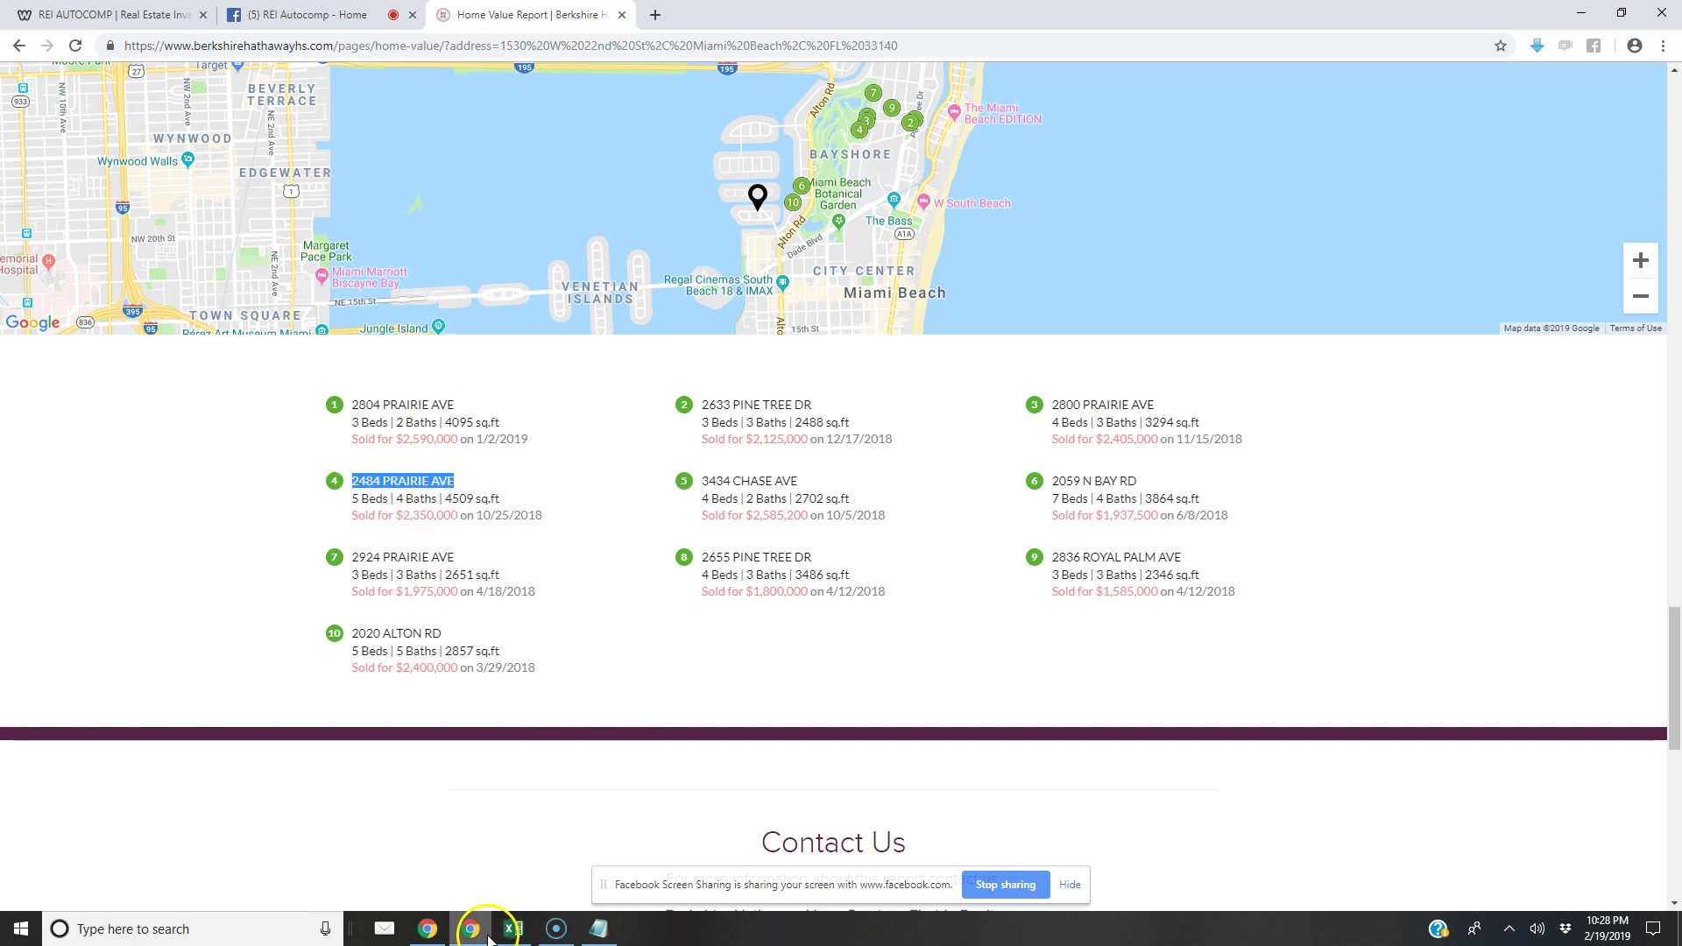
{"action": "left_click", "coordinate": [513, 928]}
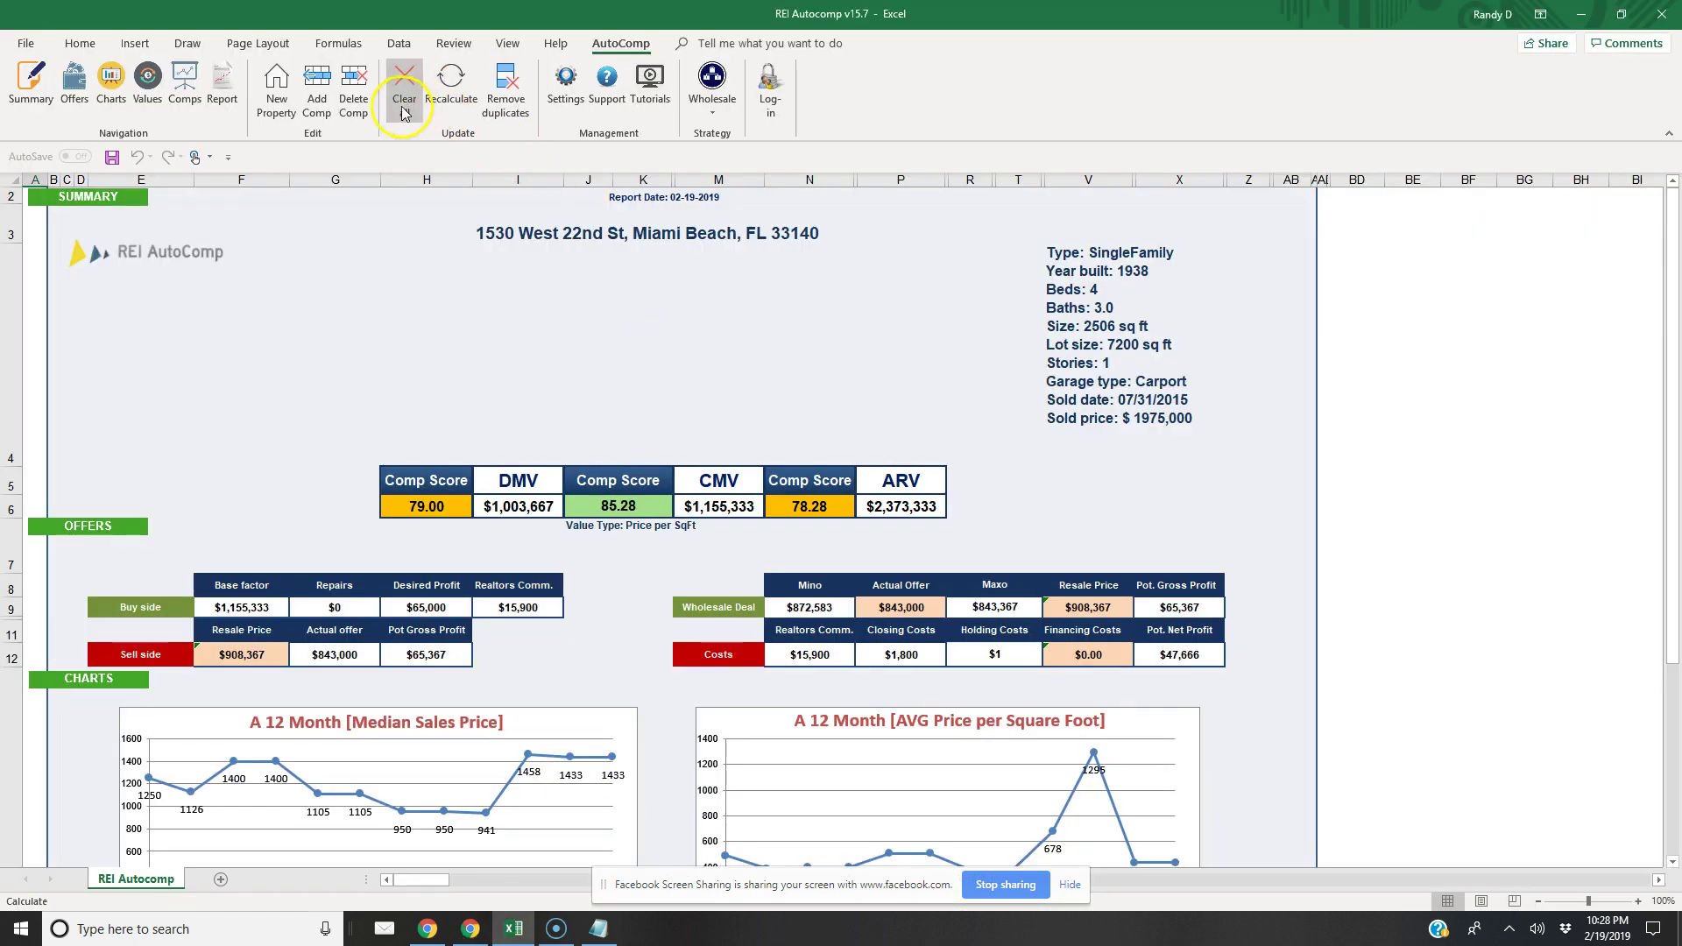
{"action": "left_click", "coordinate": [313, 95]}
{"action": "left_click", "coordinate": [682, 398]}
{"action": "key", "text": "ctrl+v"}
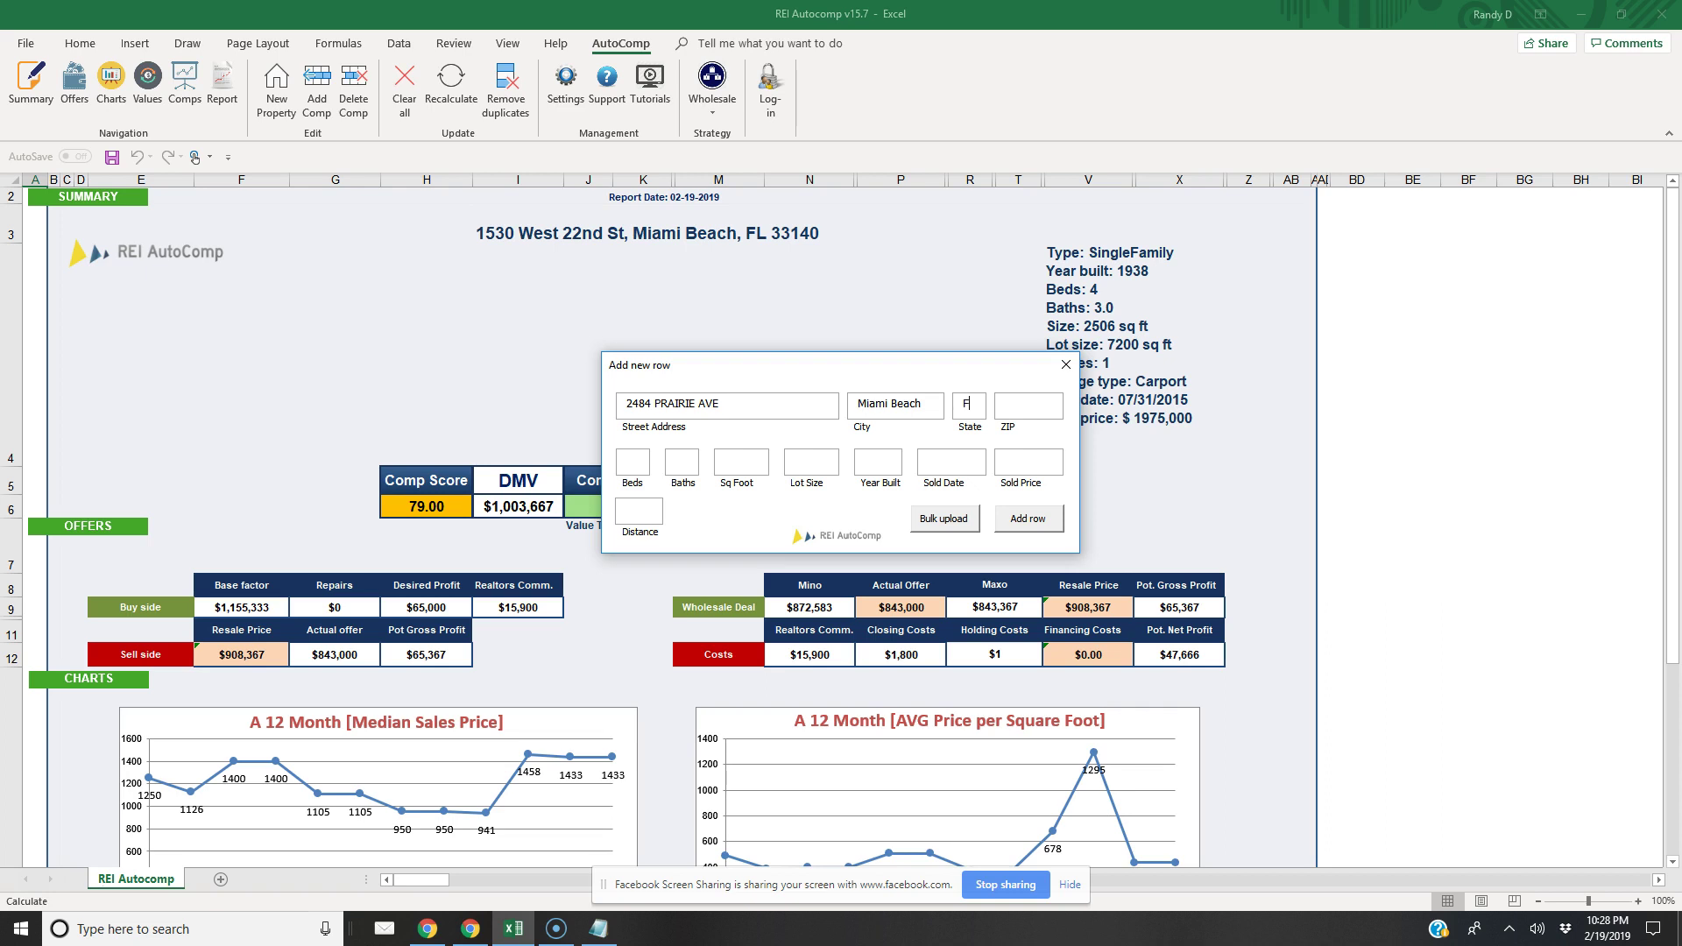
{"action": "type", "text": "0.75"}
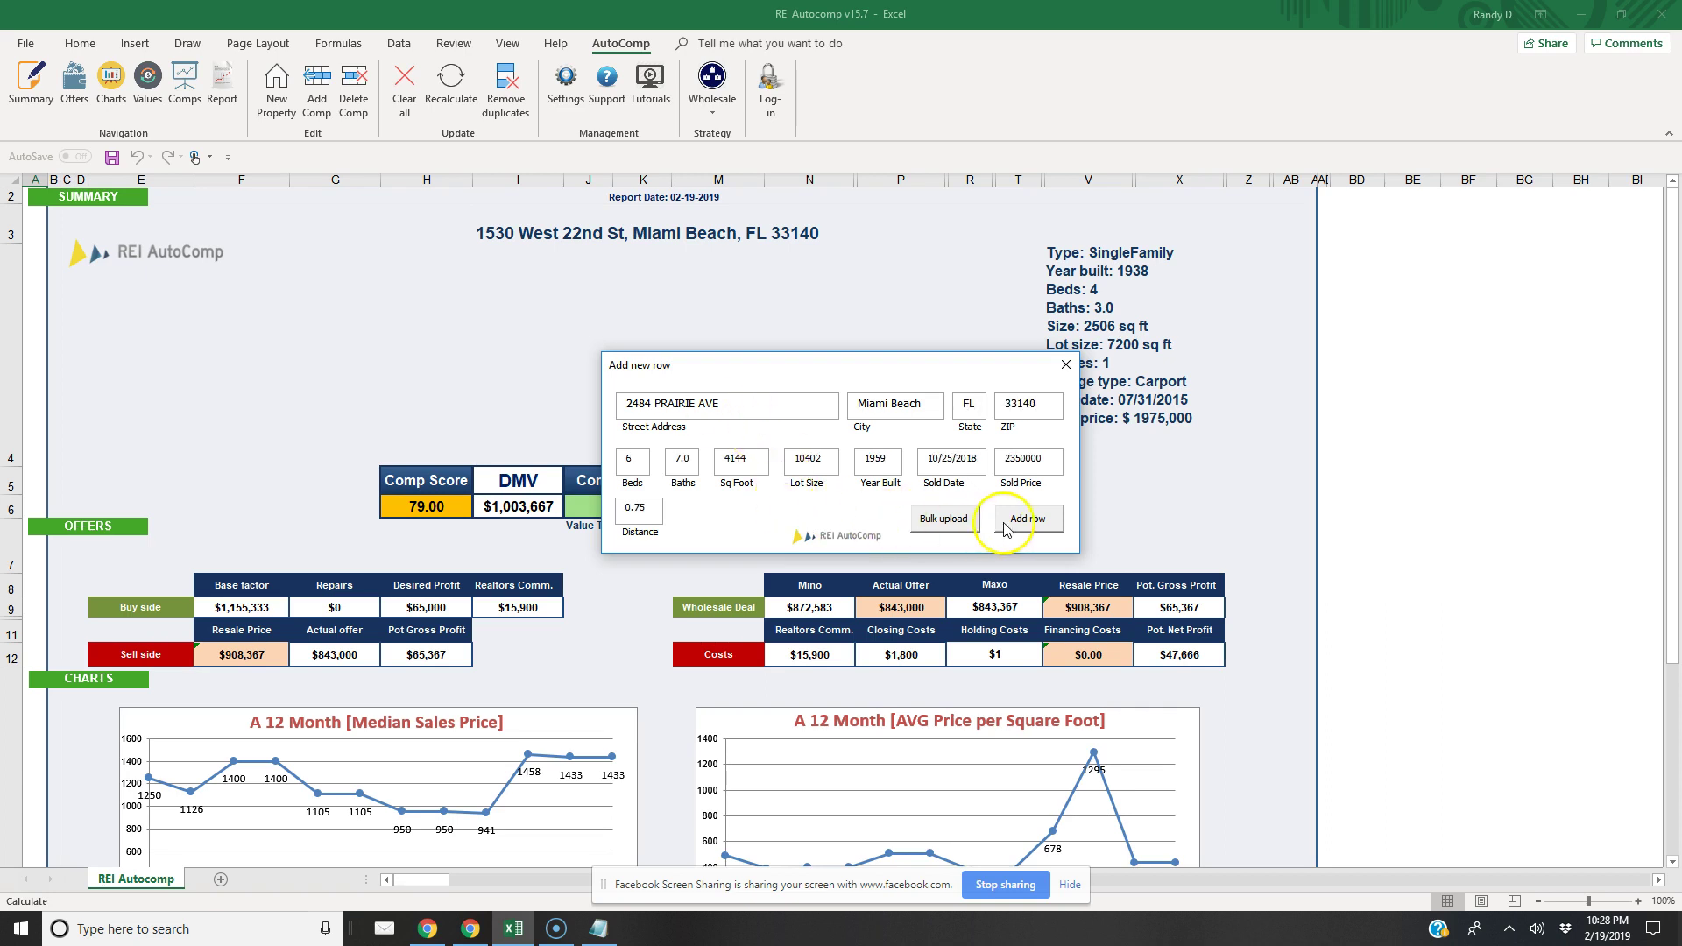
{"action": "left_click", "coordinate": [1028, 518]}
{"action": "left_click", "coordinate": [470, 928]}
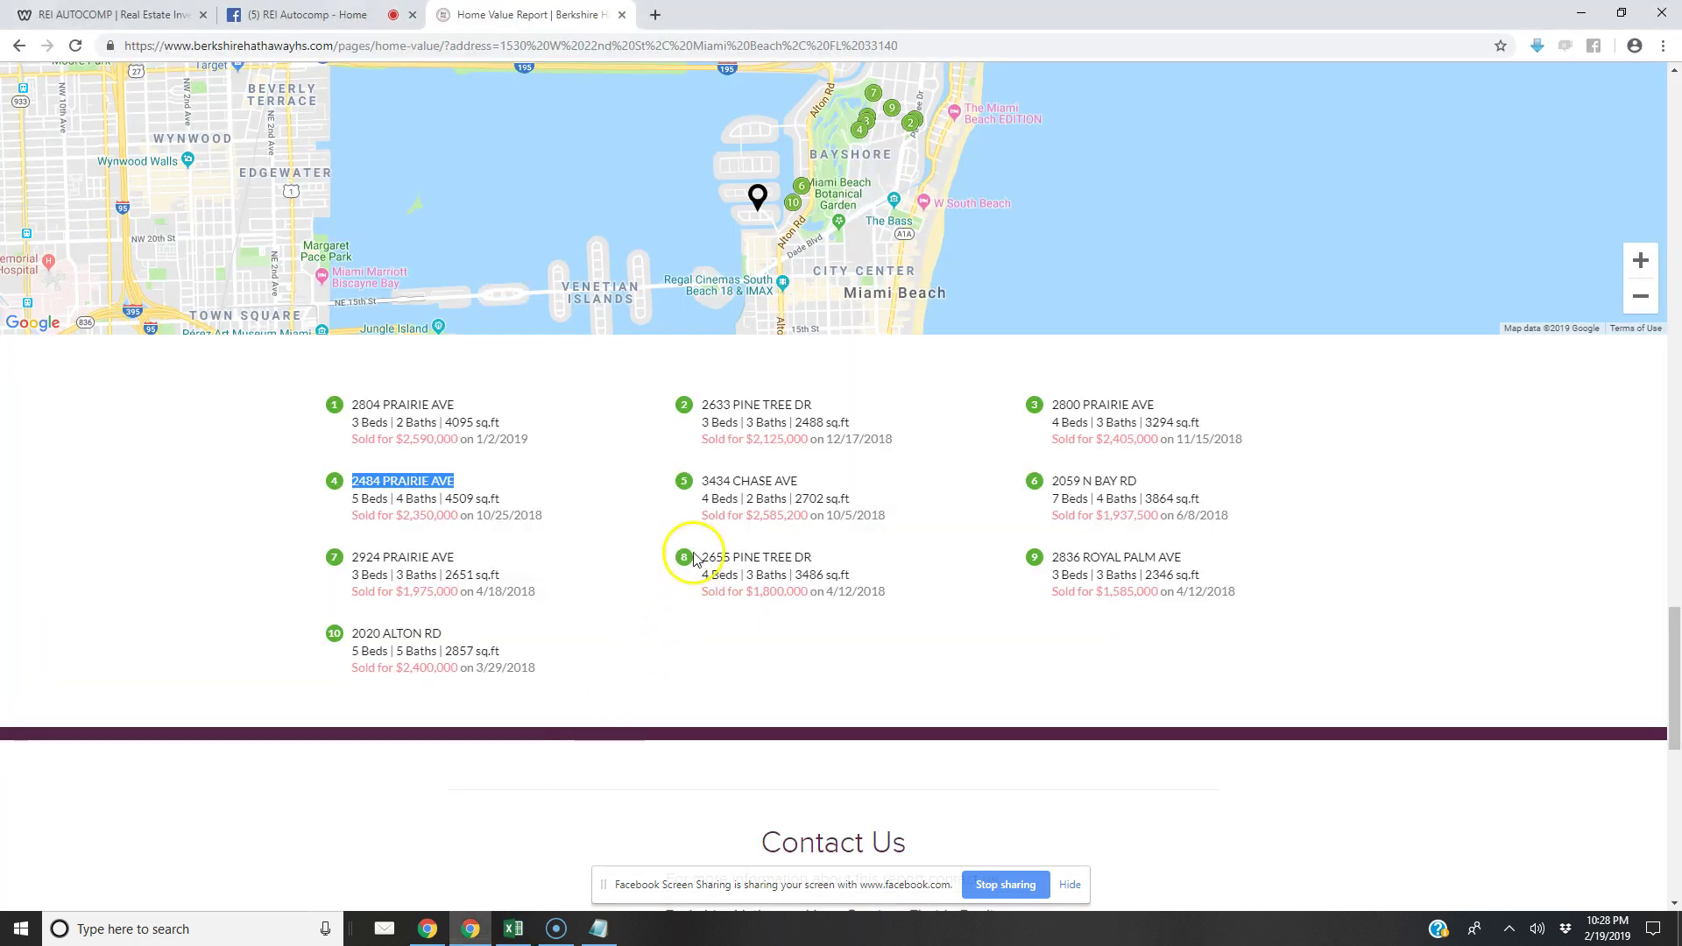
{"action": "left_click_drag", "start_coordinate": [800, 481], "coordinate": [700, 480]}
{"action": "right_click", "coordinate": [710, 479]}
{"action": "left_click", "coordinate": [732, 492]}
{"action": "left_click", "coordinate": [513, 929]}
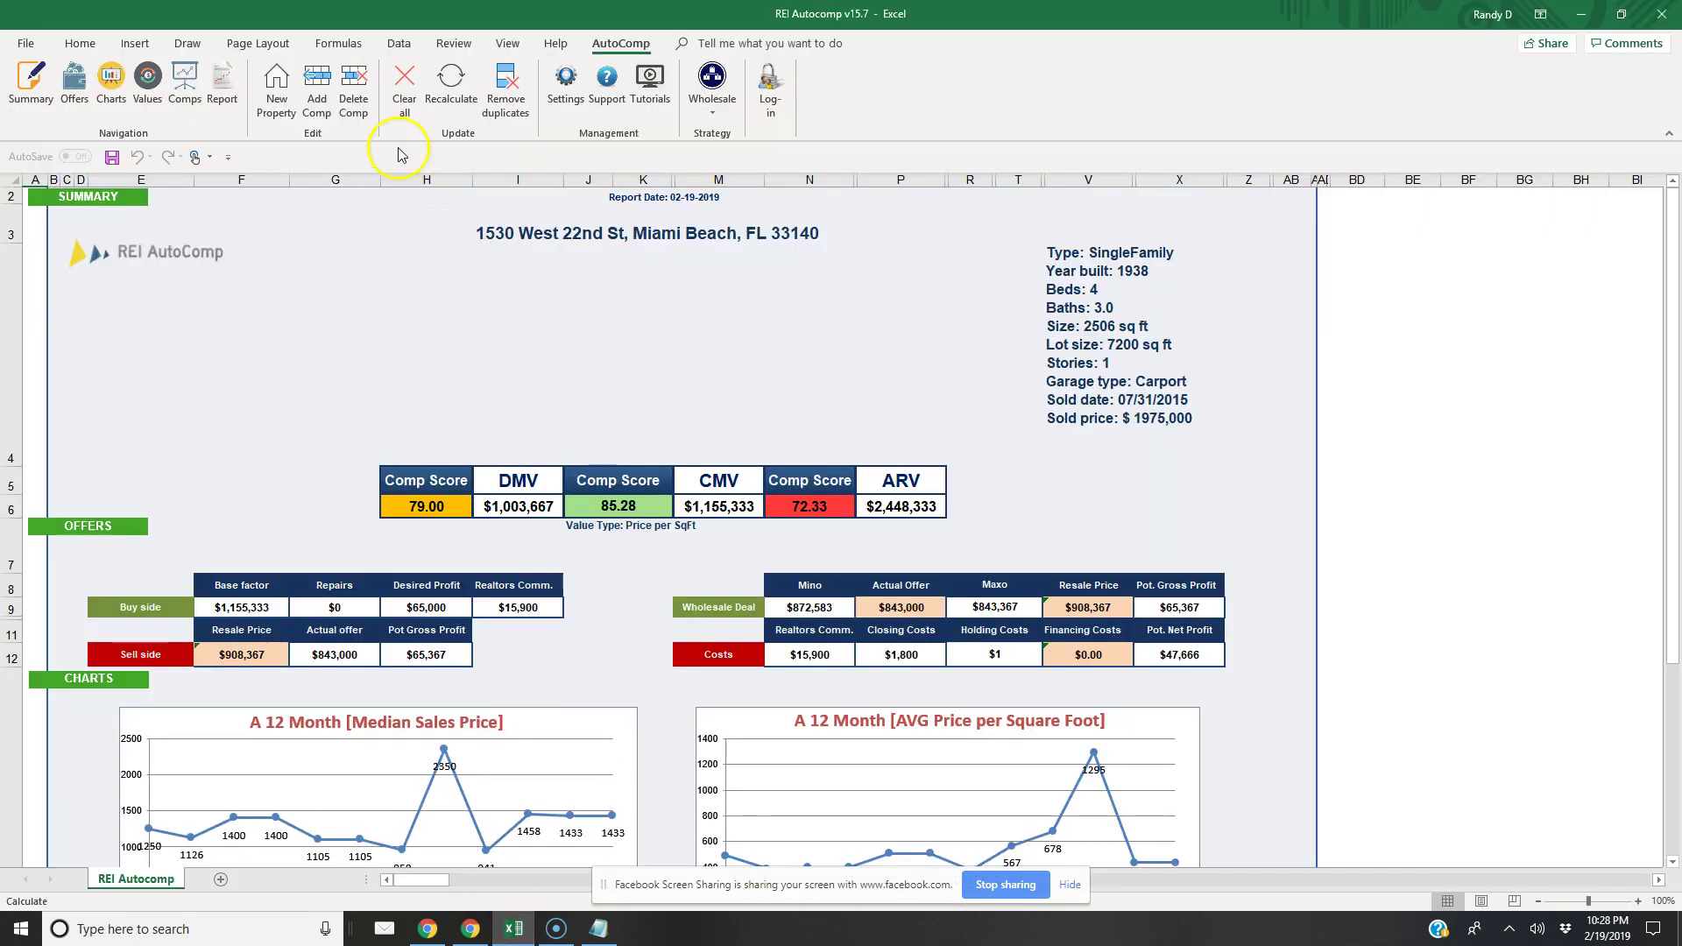
{"action": "left_click", "coordinate": [316, 88]}
{"action": "left_click", "coordinate": [684, 406]}
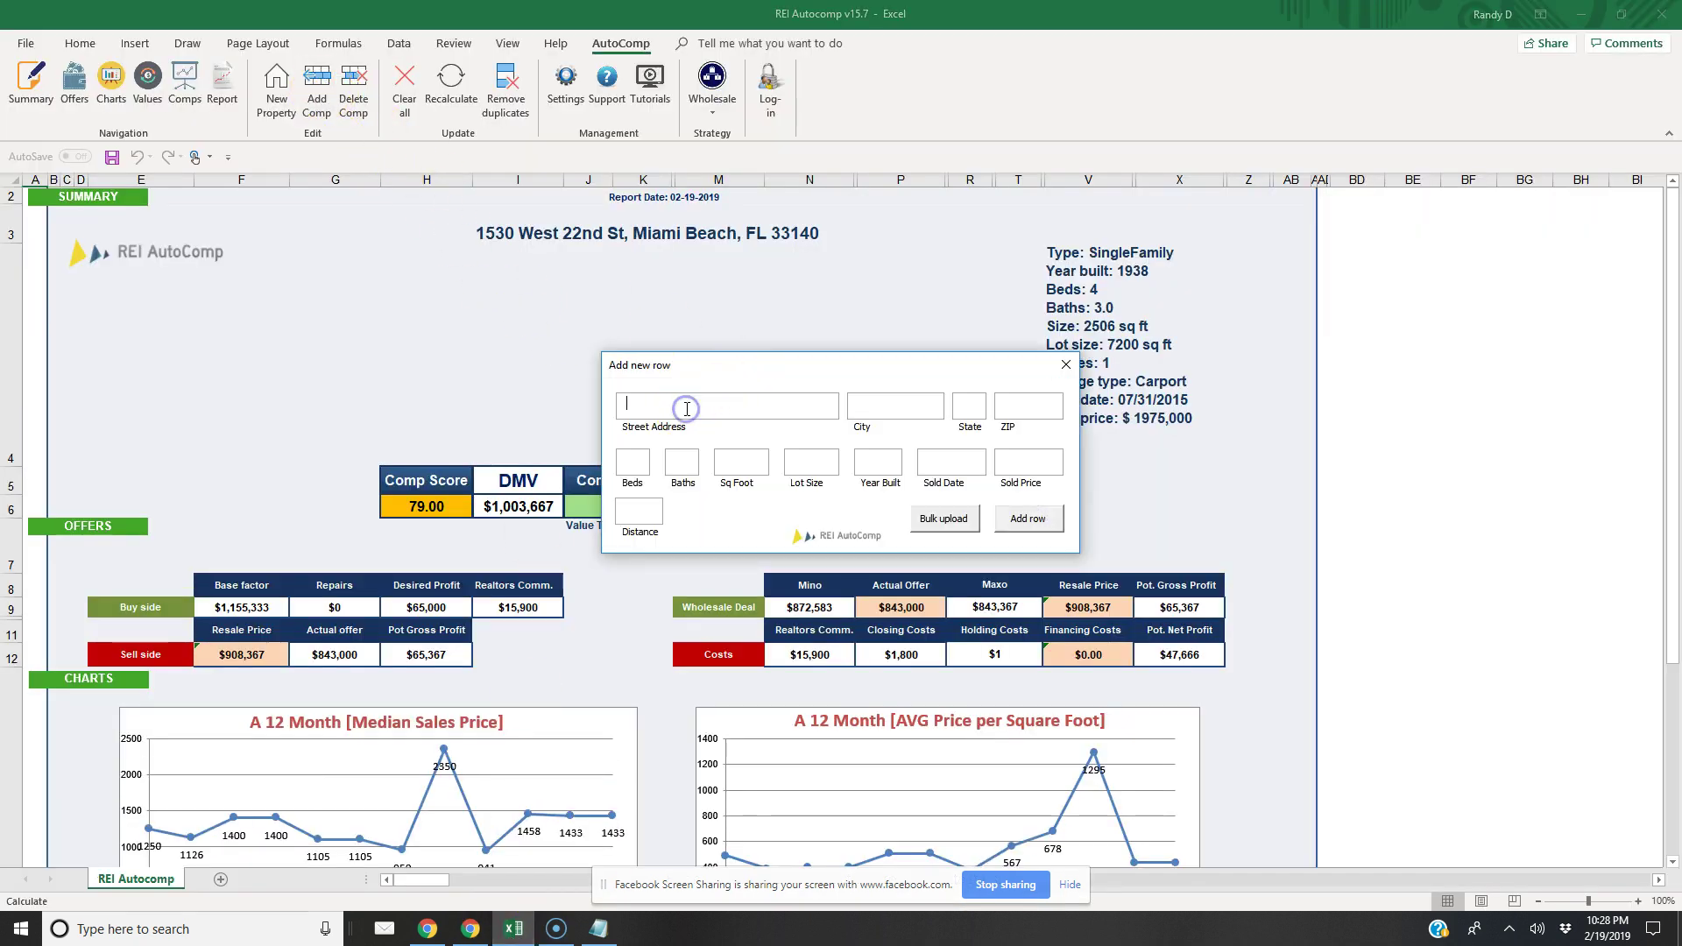
{"action": "key", "text": "ctrl+v"}
{"action": "key", "text": "Tab"}
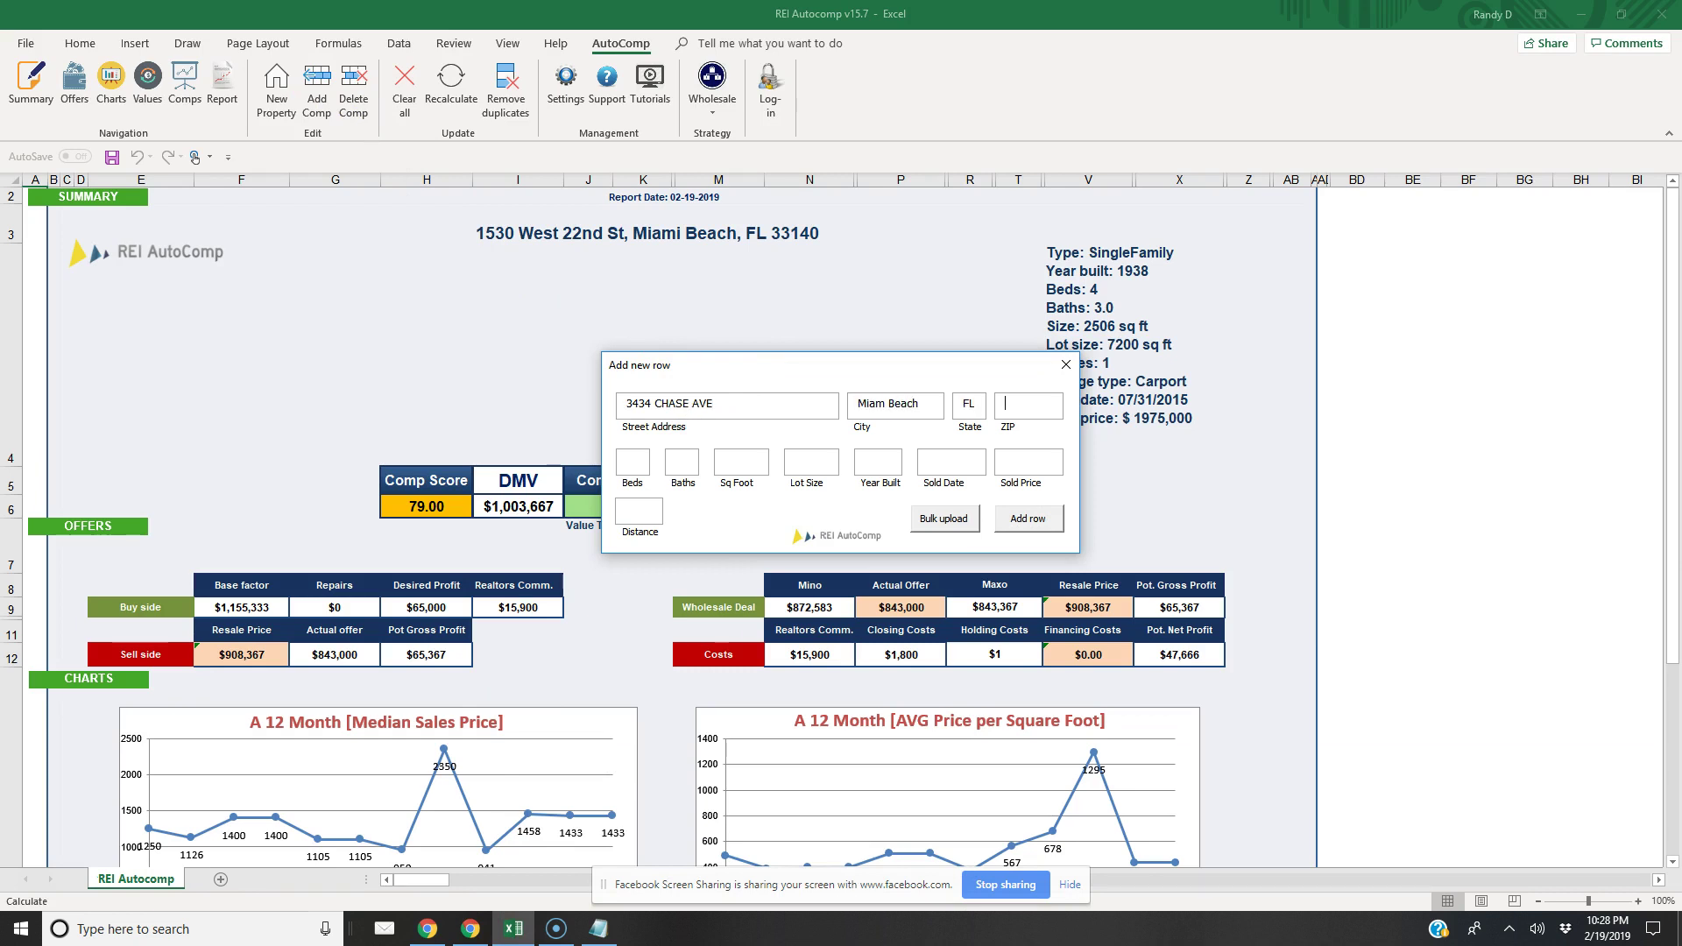
{"action": "type", "text": "33140"}
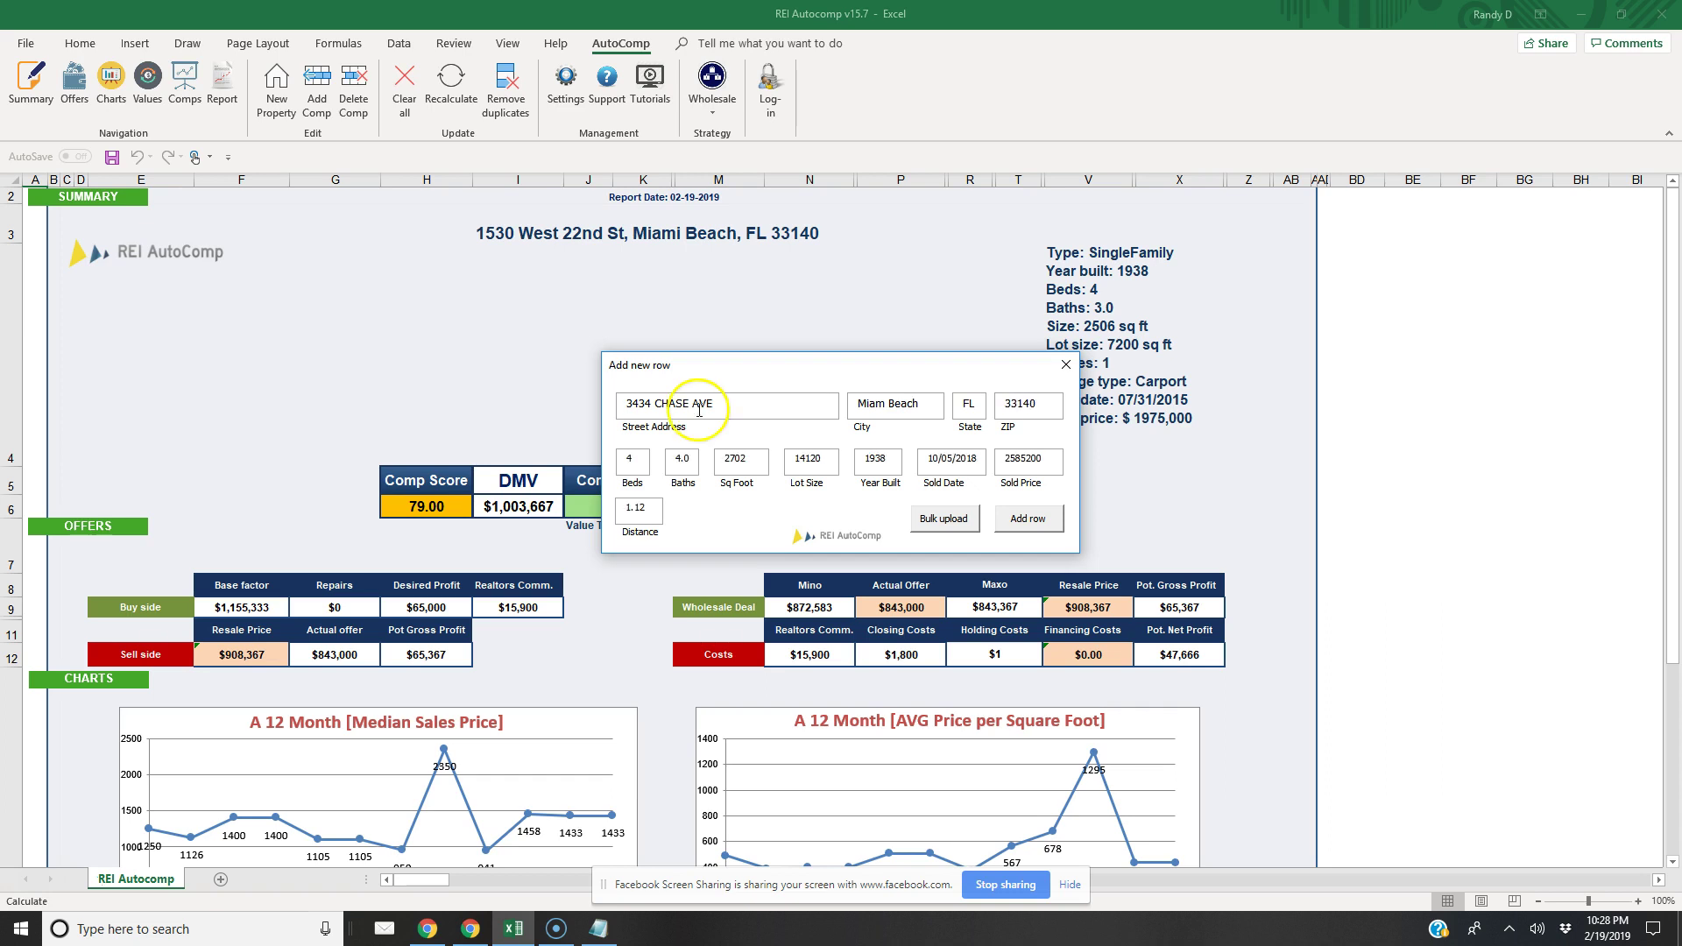
{"action": "left_click", "coordinate": [1027, 518]}
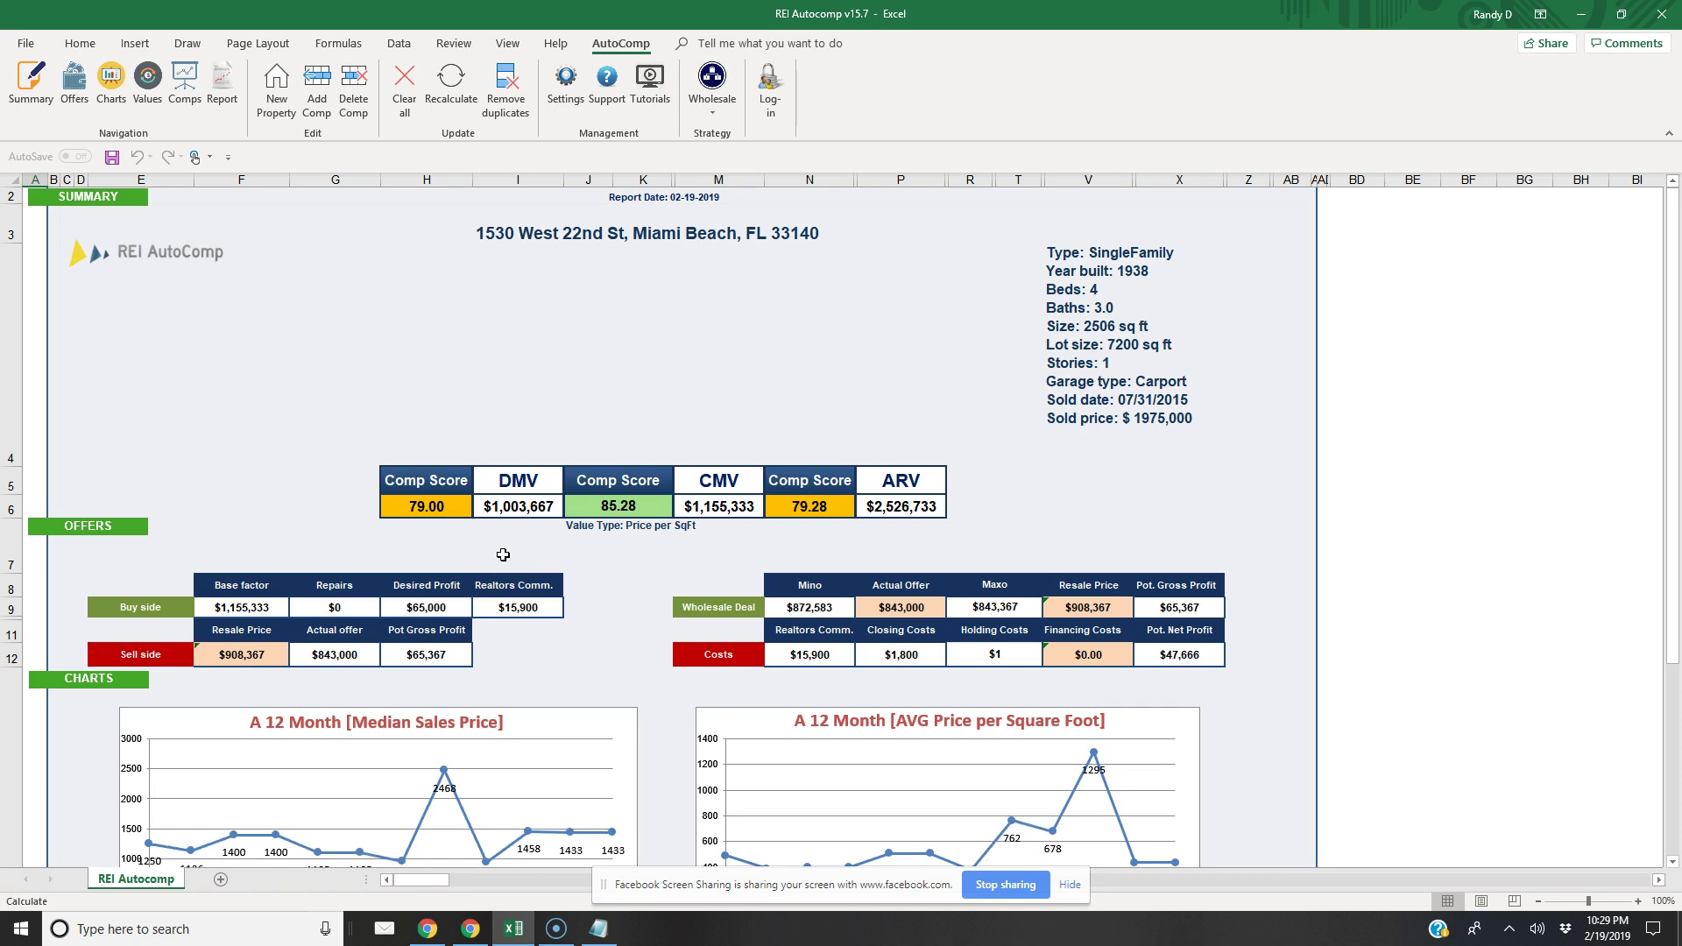
{"action": "left_click", "coordinate": [691, 443]}
{"action": "left_click", "coordinate": [471, 929]}
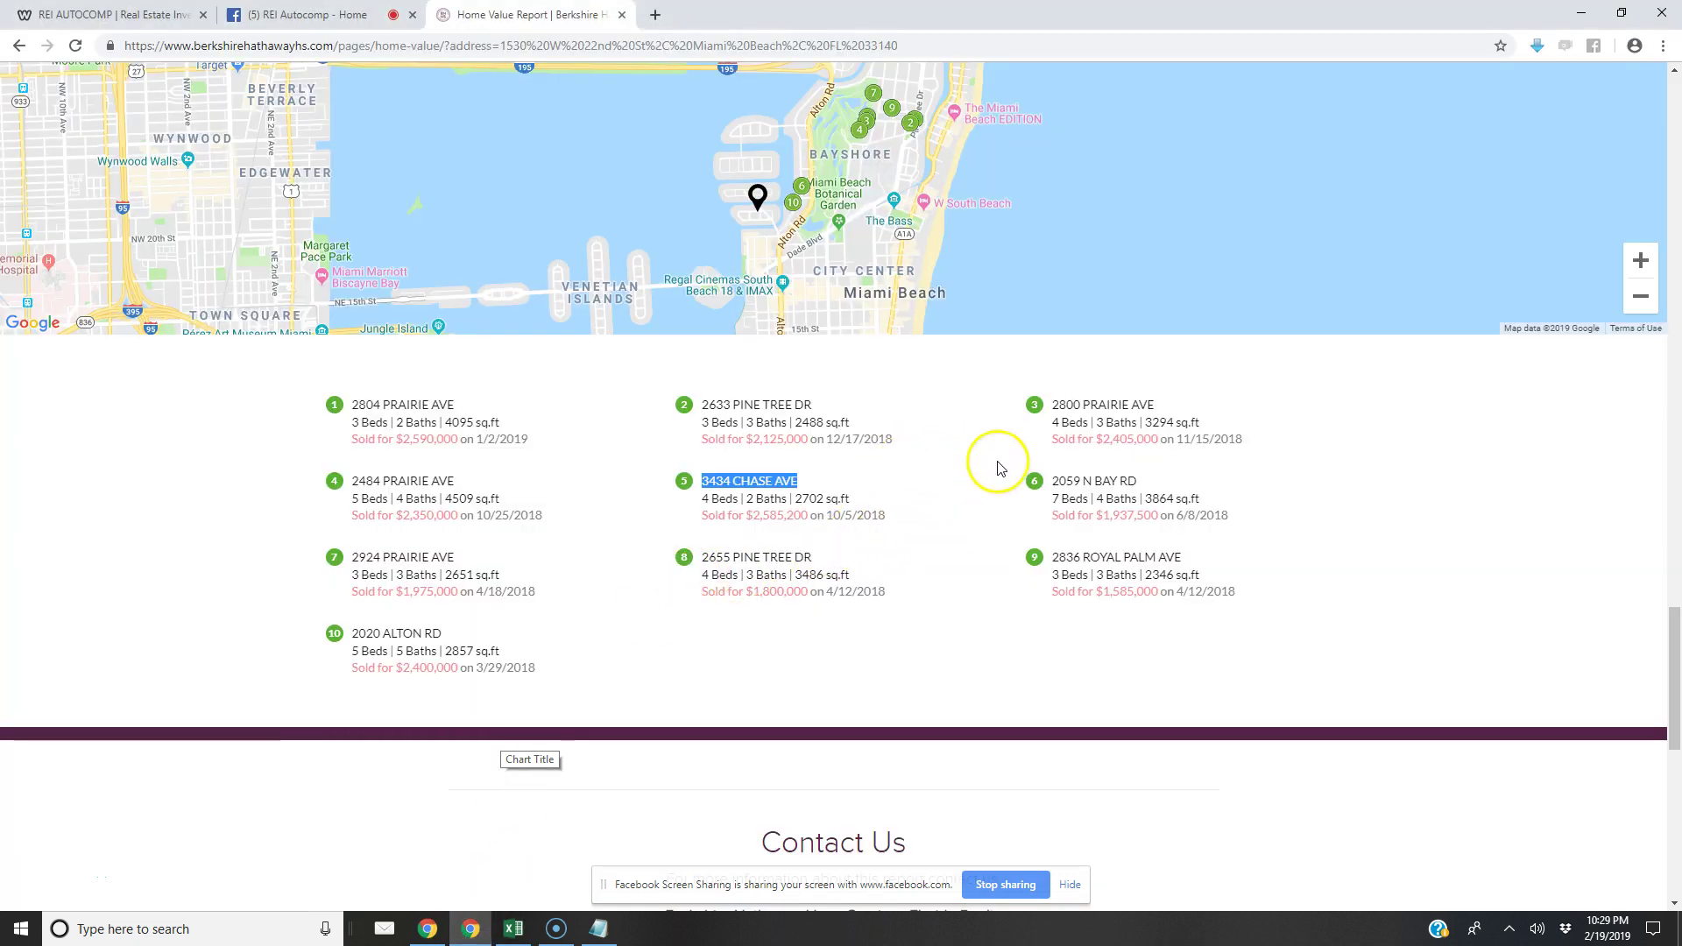
{"action": "left_click_drag", "start_coordinate": [1138, 479], "coordinate": [1050, 480]}
{"action": "right_click", "coordinate": [1063, 483]}
{"action": "left_click", "coordinate": [1073, 495]}
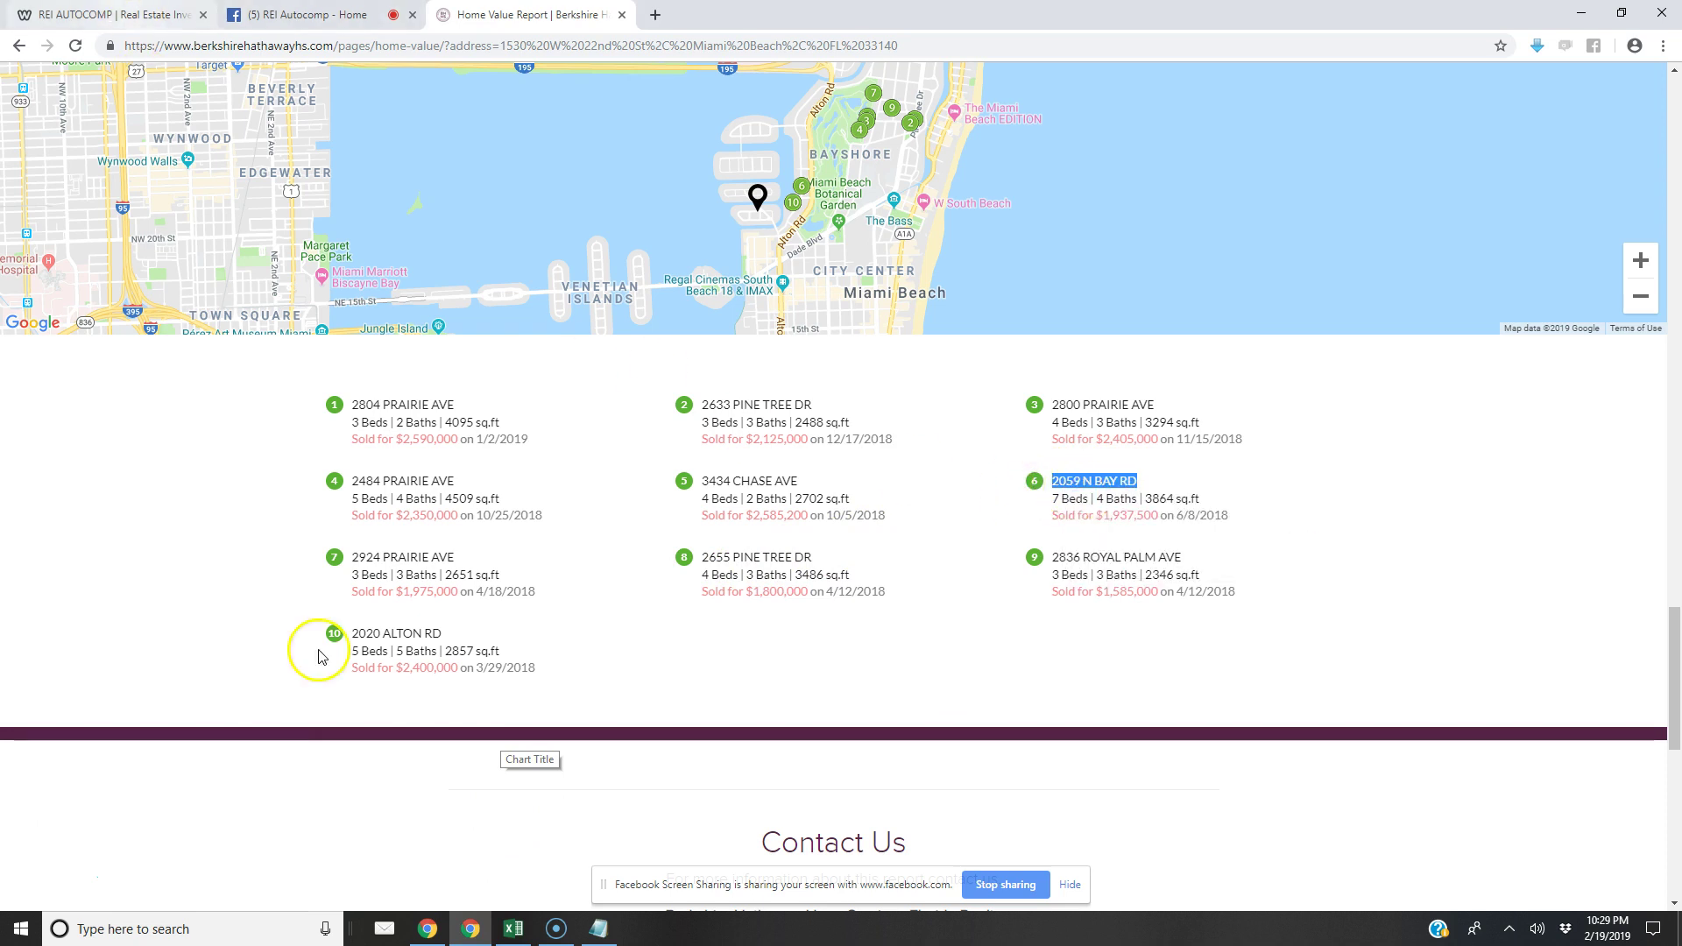
{"action": "left_click", "coordinate": [515, 928]}
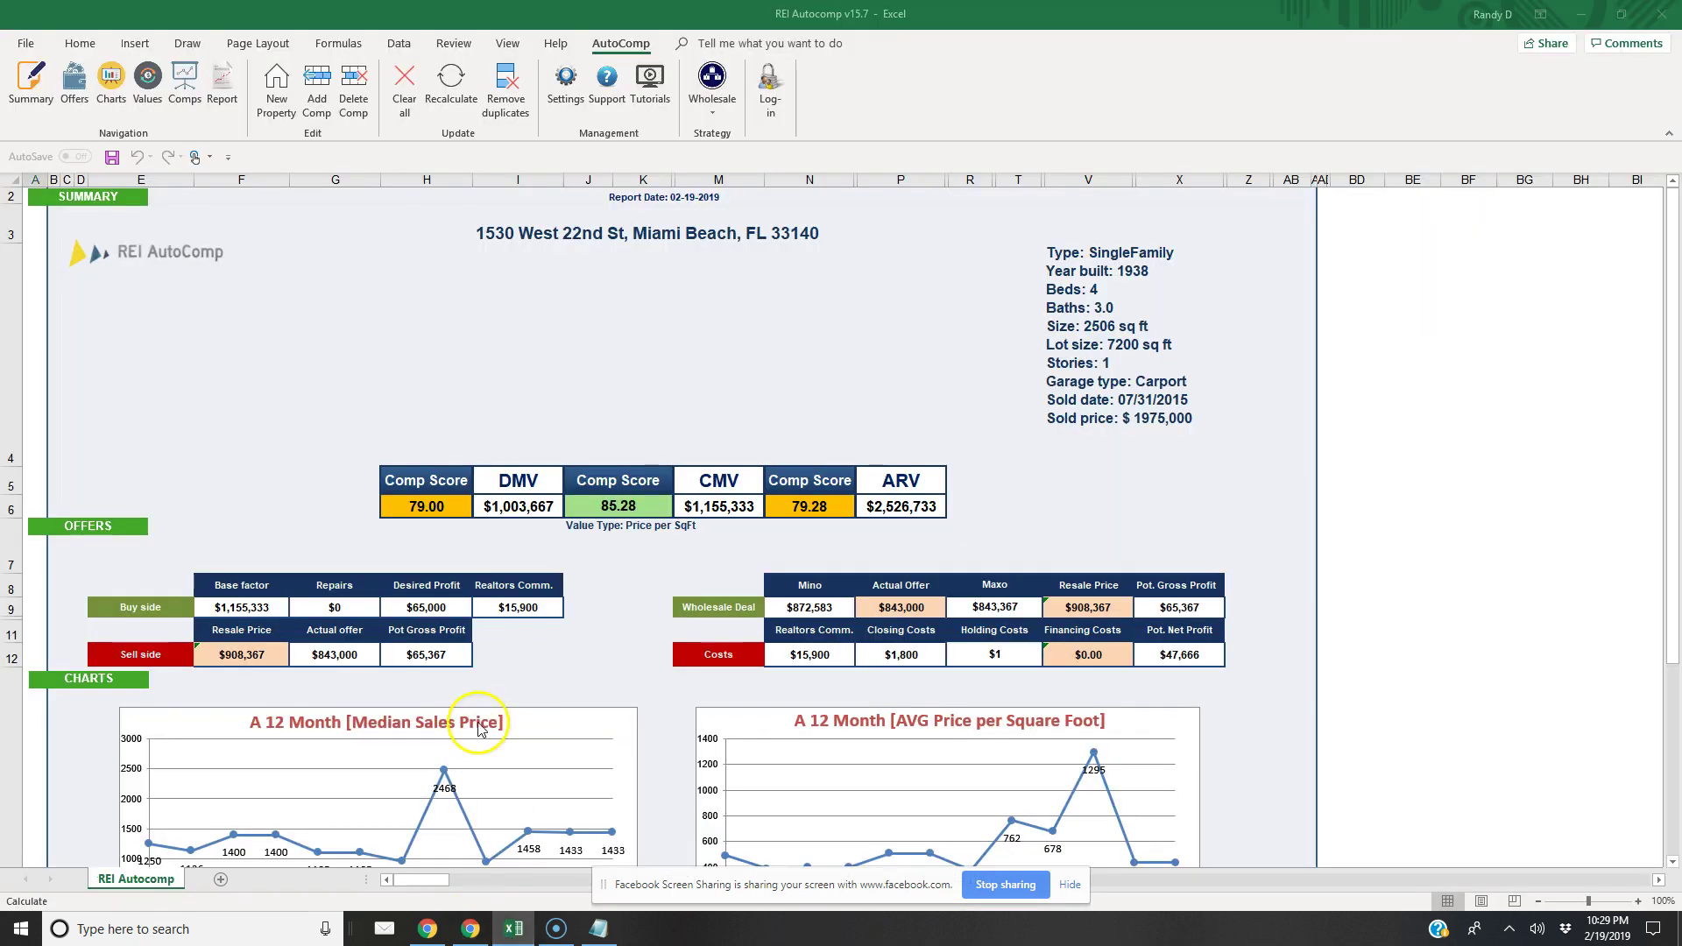
{"action": "left_click", "coordinate": [316, 87]}
{"action": "left_click", "coordinate": [674, 404]}
{"action": "key", "text": "ctrl+v"}
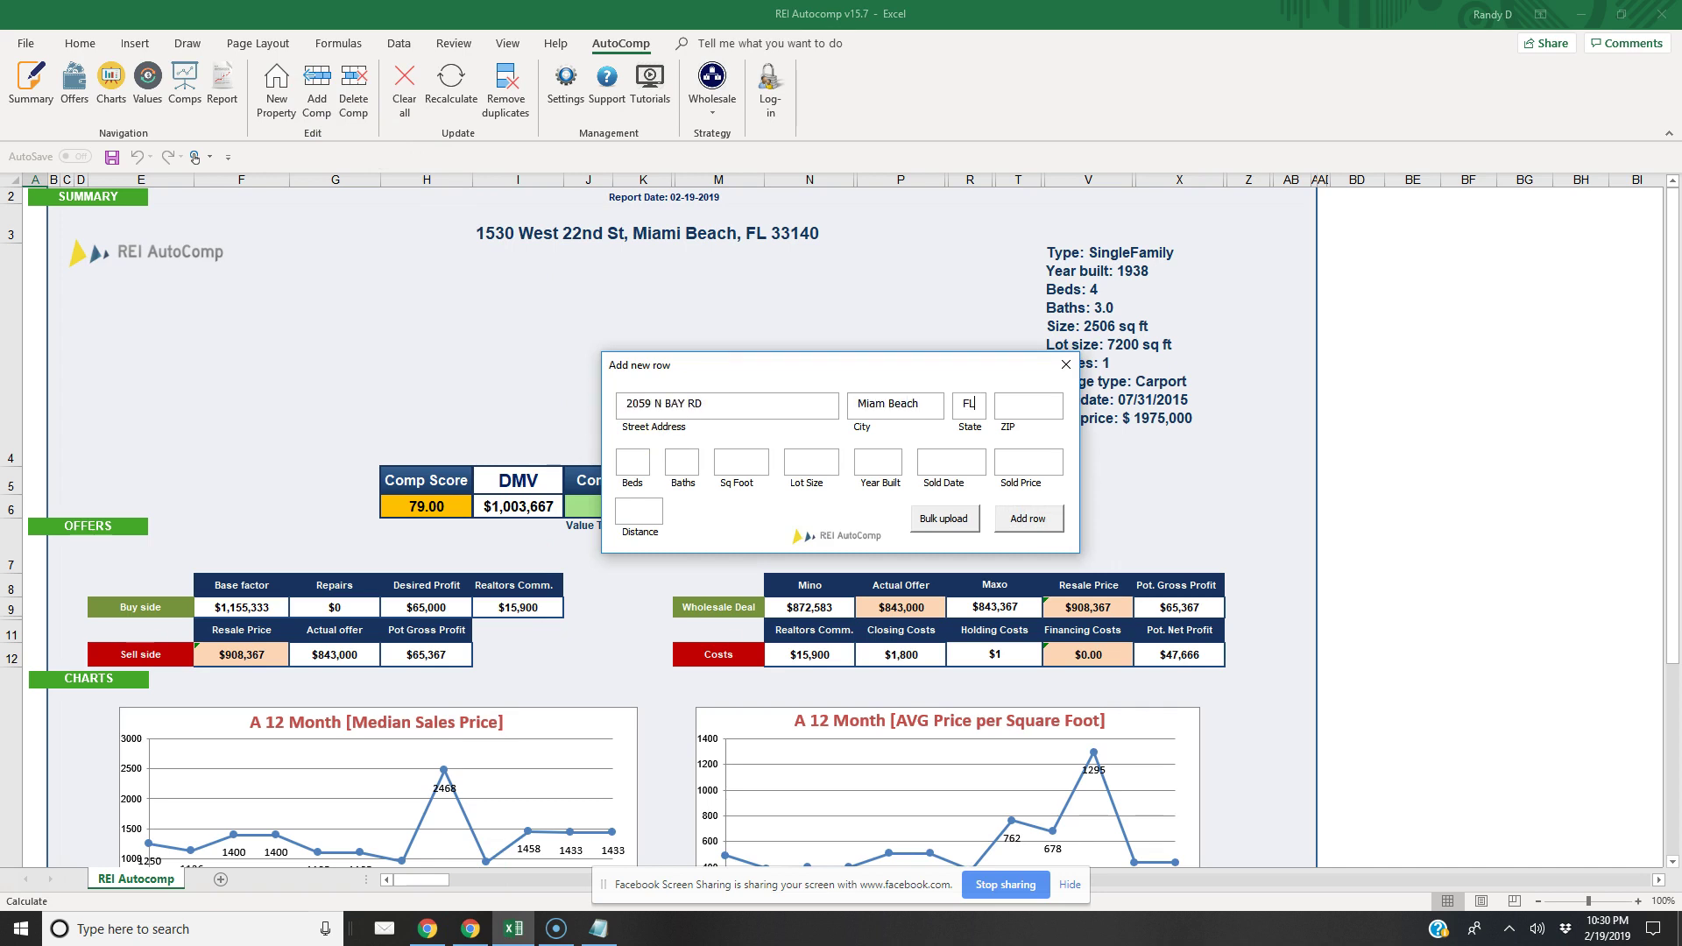
{"action": "type", "text": "33140"}
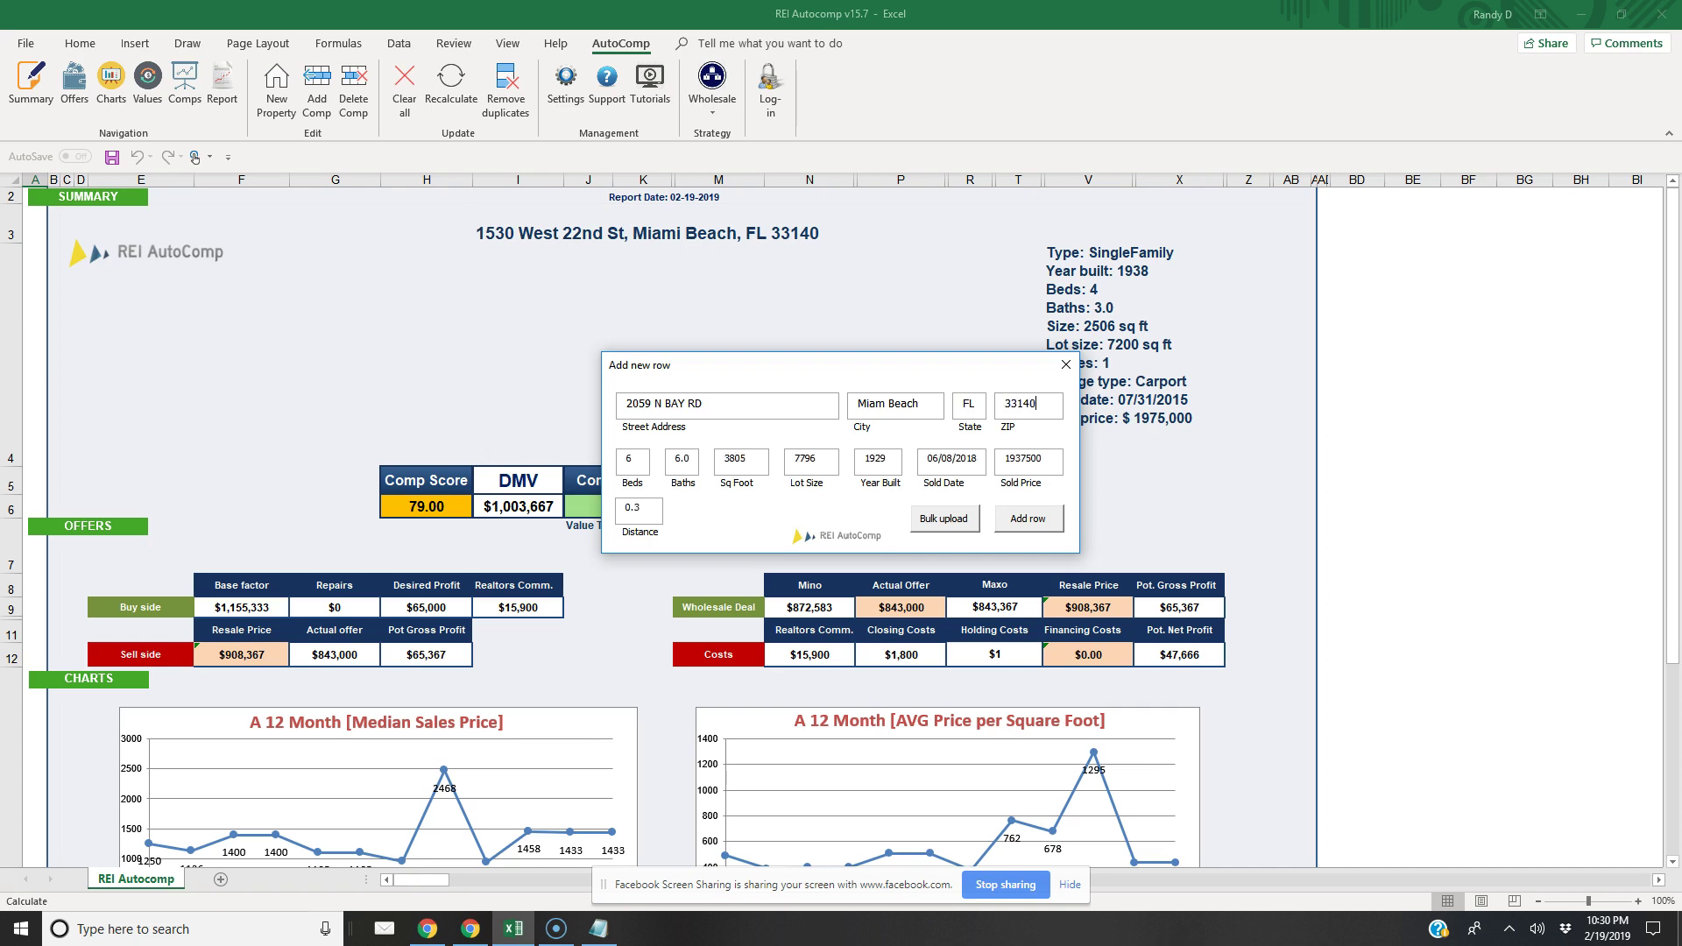
{"action": "left_click", "coordinate": [1028, 519]}
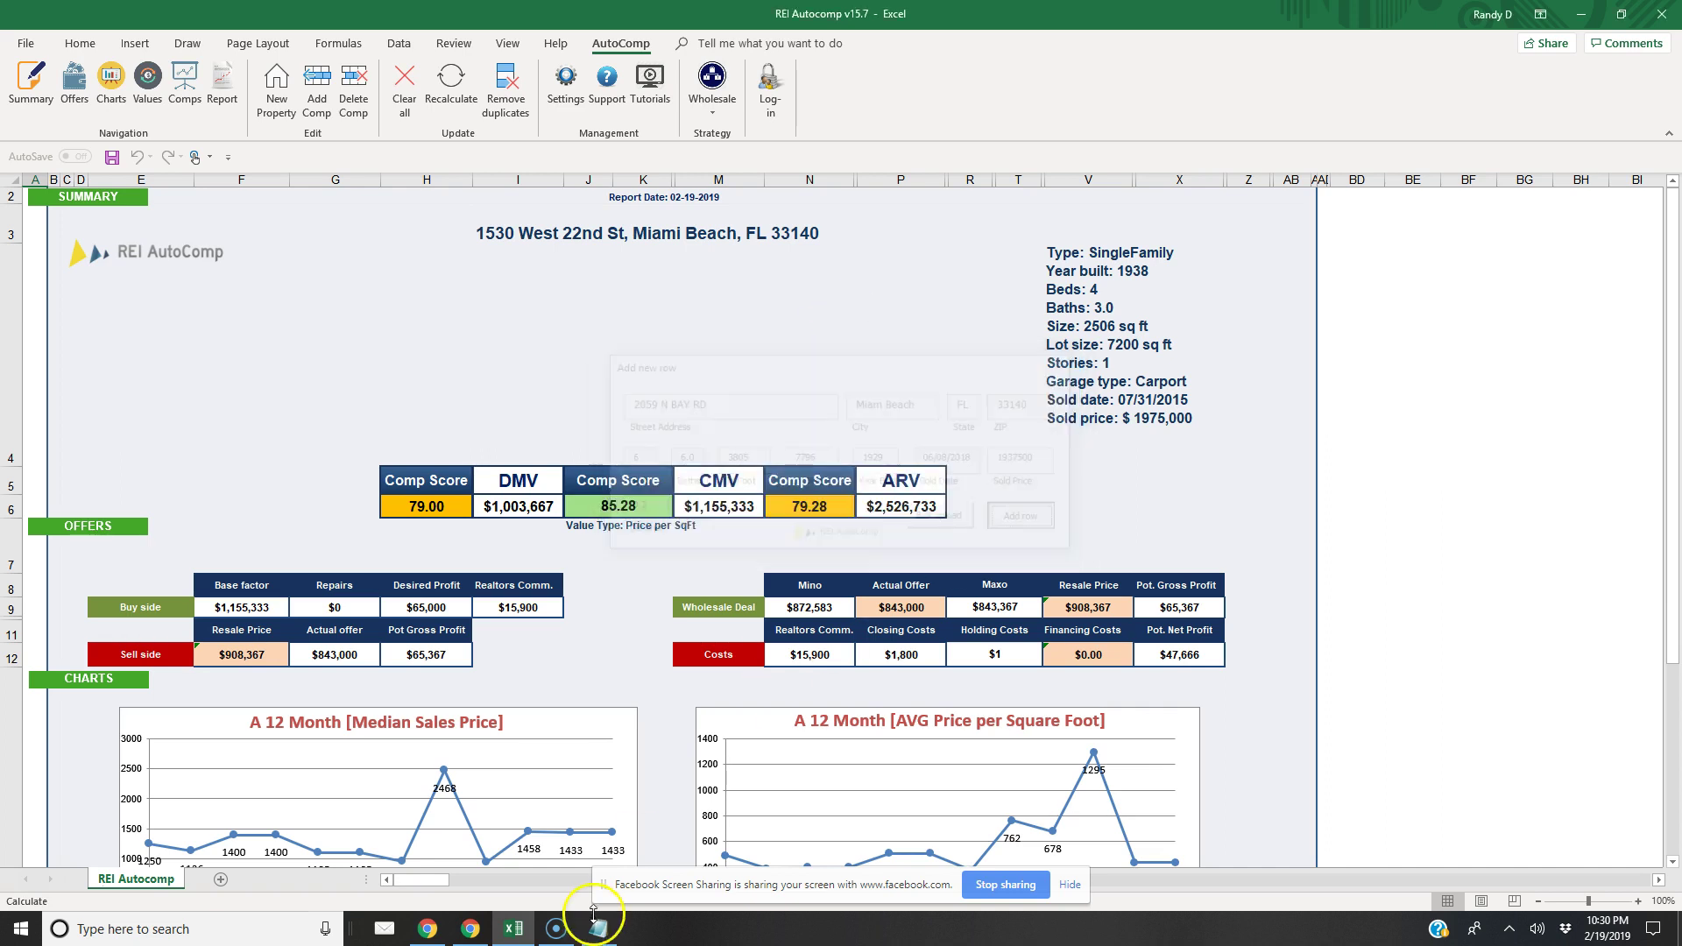
{"action": "left_click", "coordinate": [471, 929]}
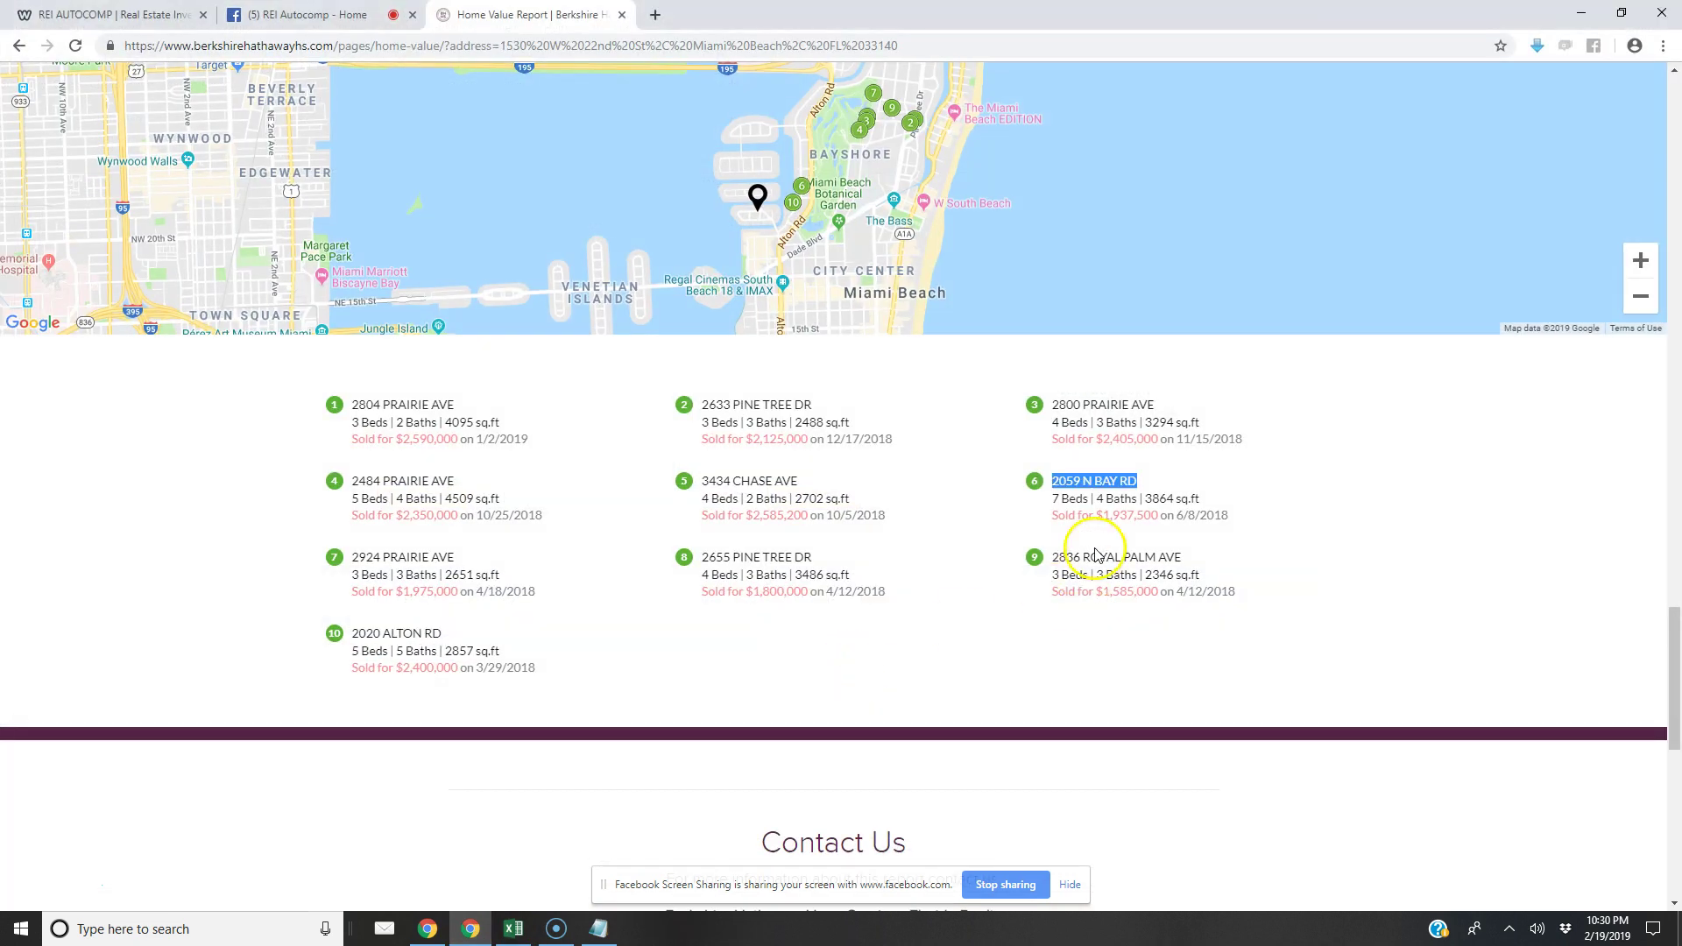
{"action": "left_click_drag", "start_coordinate": [457, 557], "coordinate": [351, 558]}
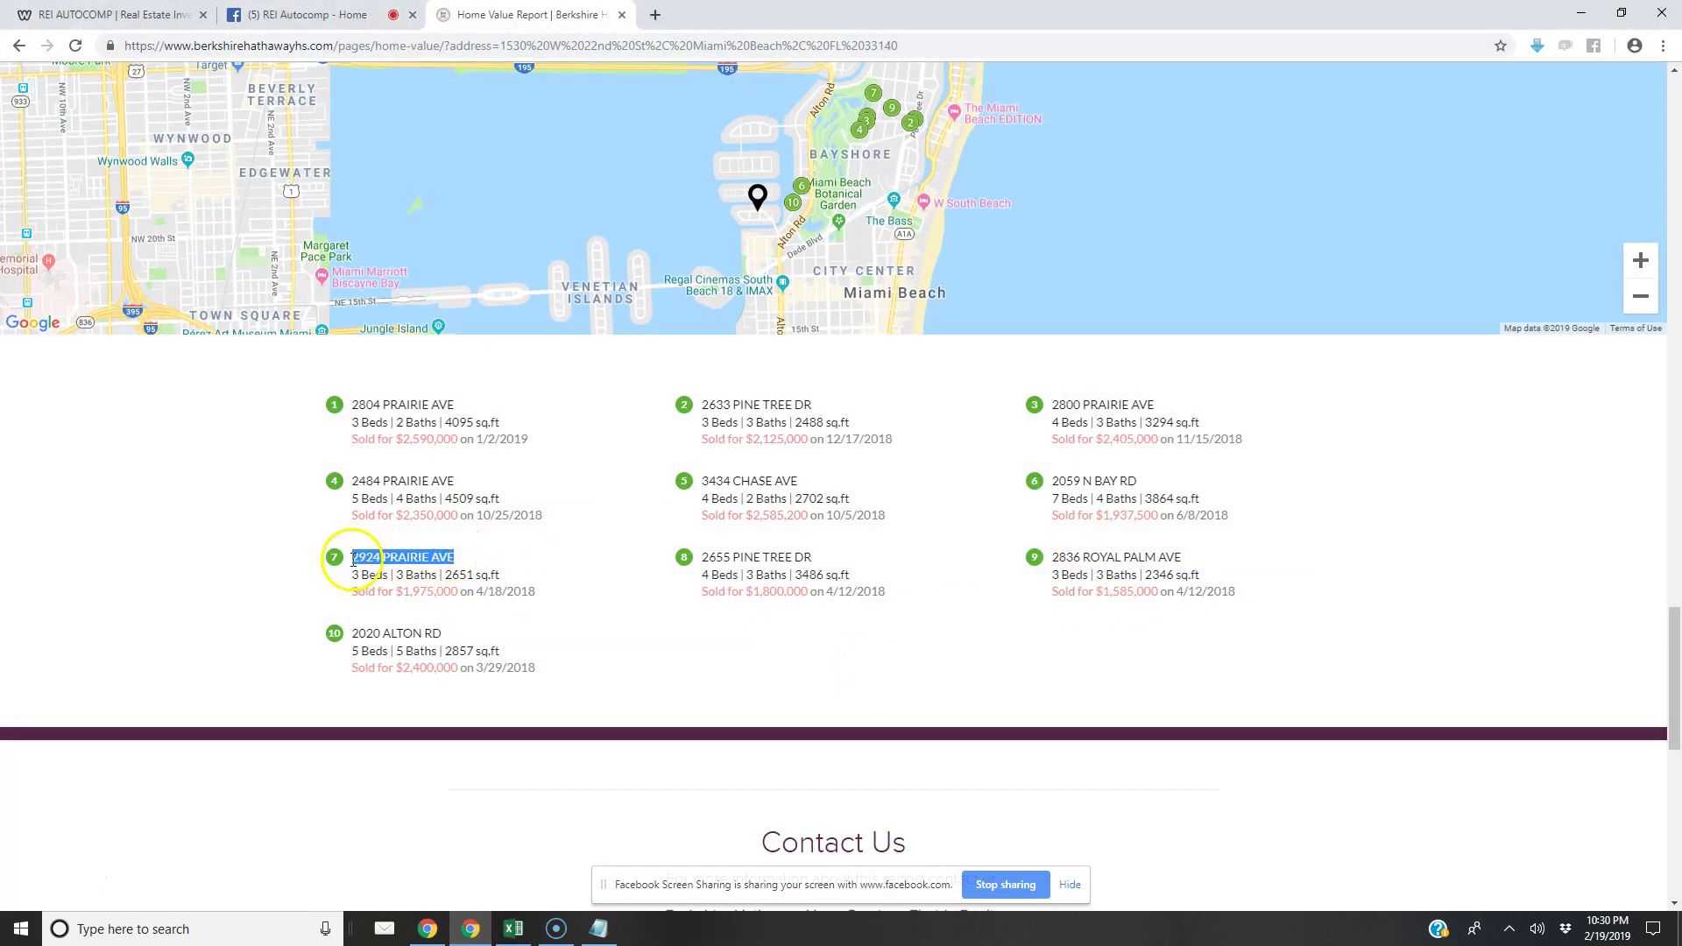
{"action": "right_click", "coordinate": [359, 559]}
{"action": "left_click", "coordinate": [381, 572]}
{"action": "left_click", "coordinate": [471, 930]}
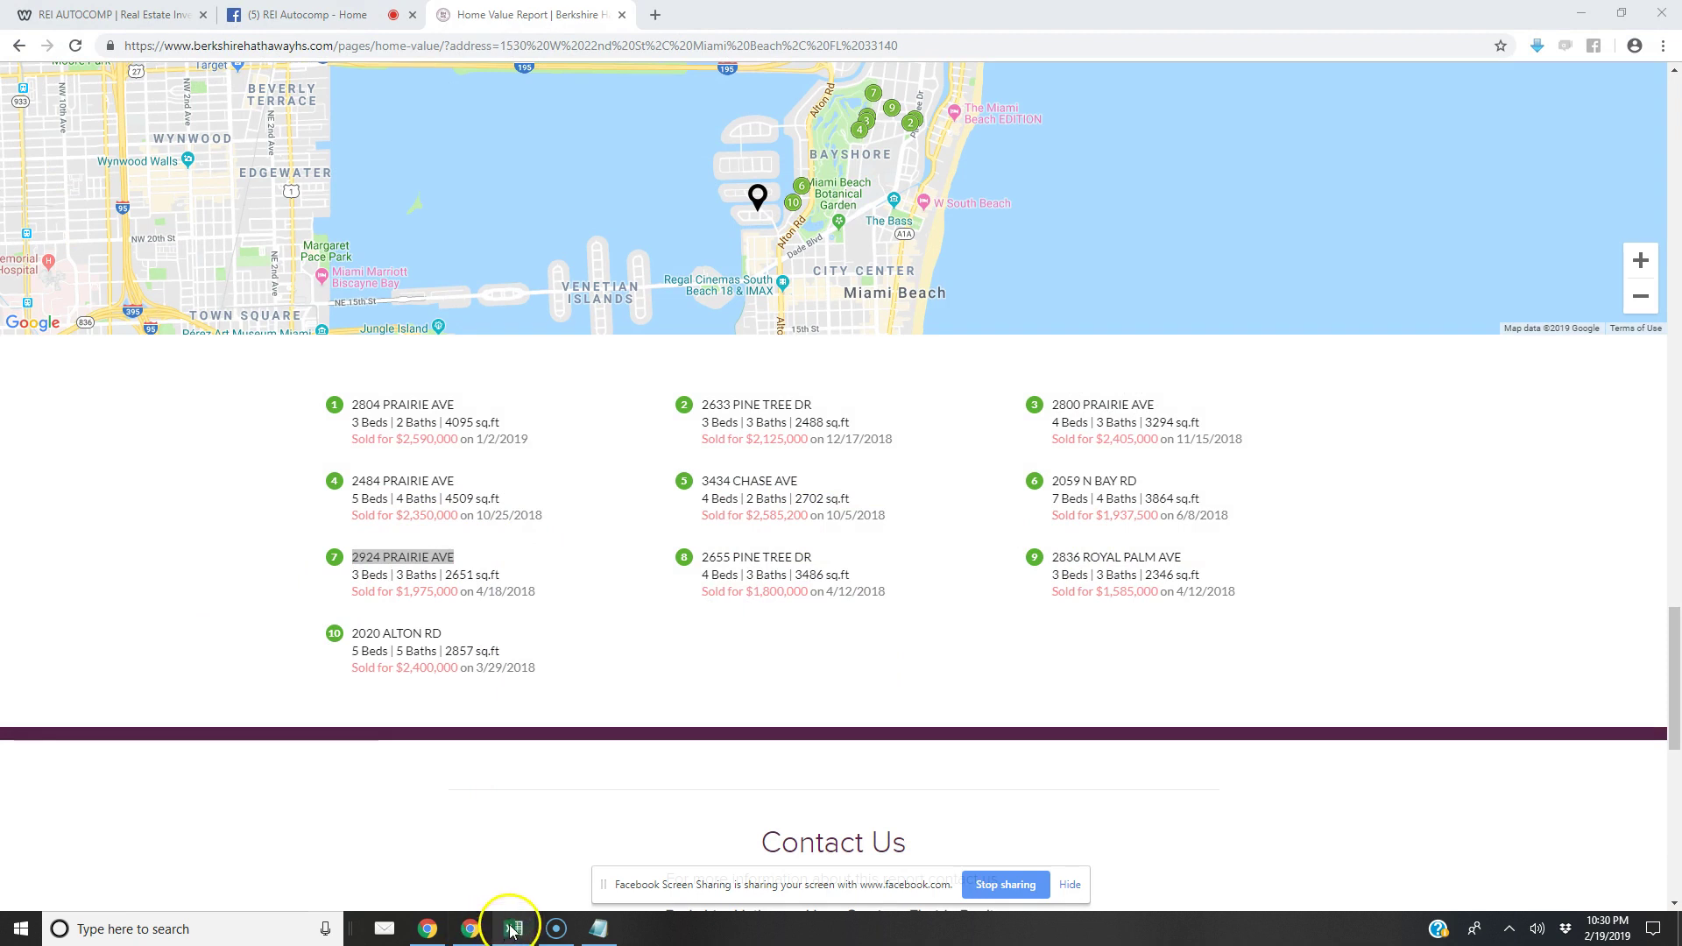
{"action": "left_click", "coordinate": [513, 930]}
{"action": "left_click", "coordinate": [316, 92]}
{"action": "left_click", "coordinate": [658, 406]}
{"action": "key", "text": "ctrl+v"}
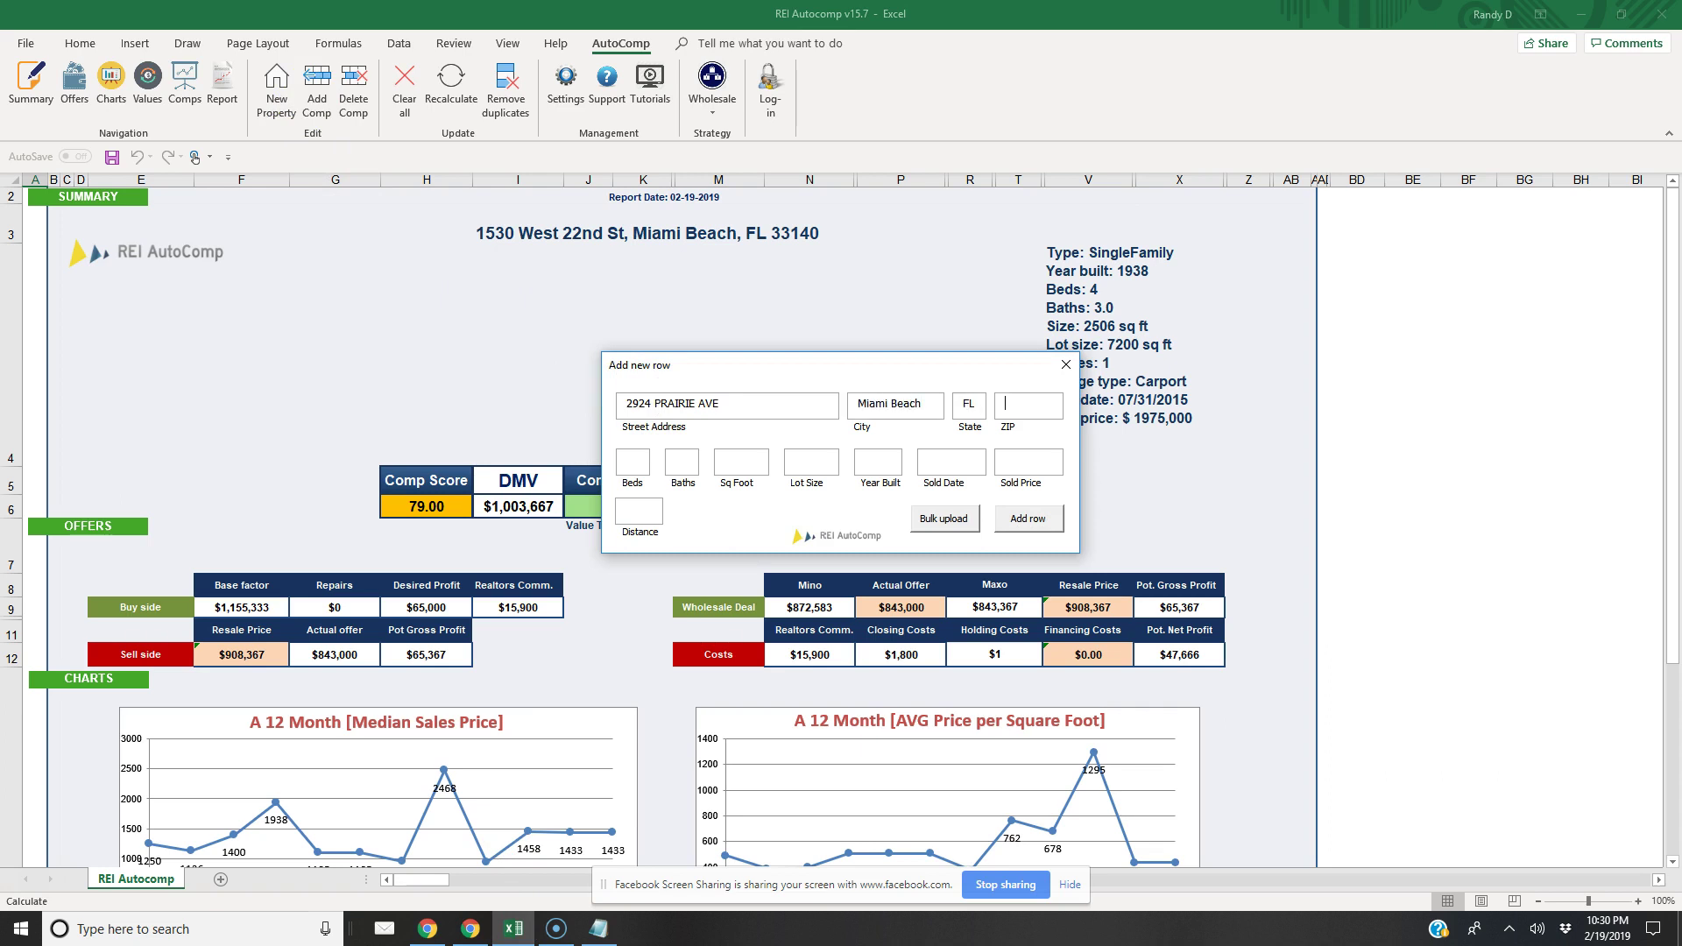
{"action": "type", "text": "0"}
{"action": "left_click", "coordinate": [1028, 518]}
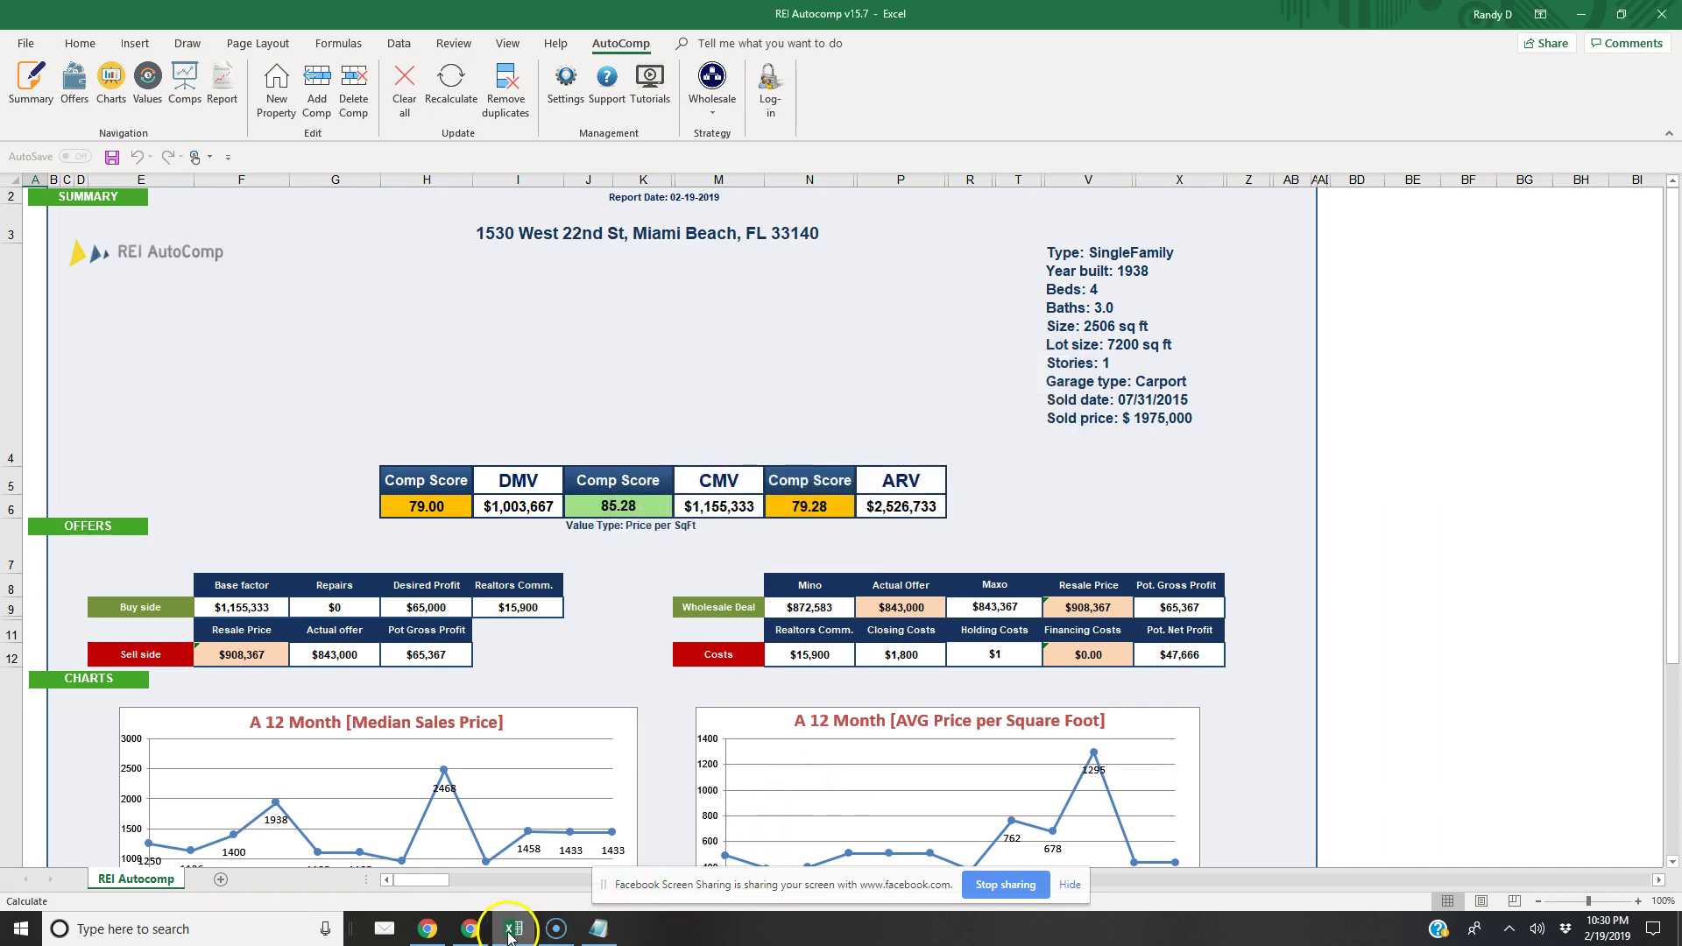
{"action": "left_click", "coordinate": [470, 928]}
{"action": "left_click_drag", "start_coordinate": [813, 558], "coordinate": [704, 559]}
{"action": "right_click", "coordinate": [706, 560]}
{"action": "left_click", "coordinate": [727, 571]}
{"action": "left_click", "coordinate": [514, 928]}
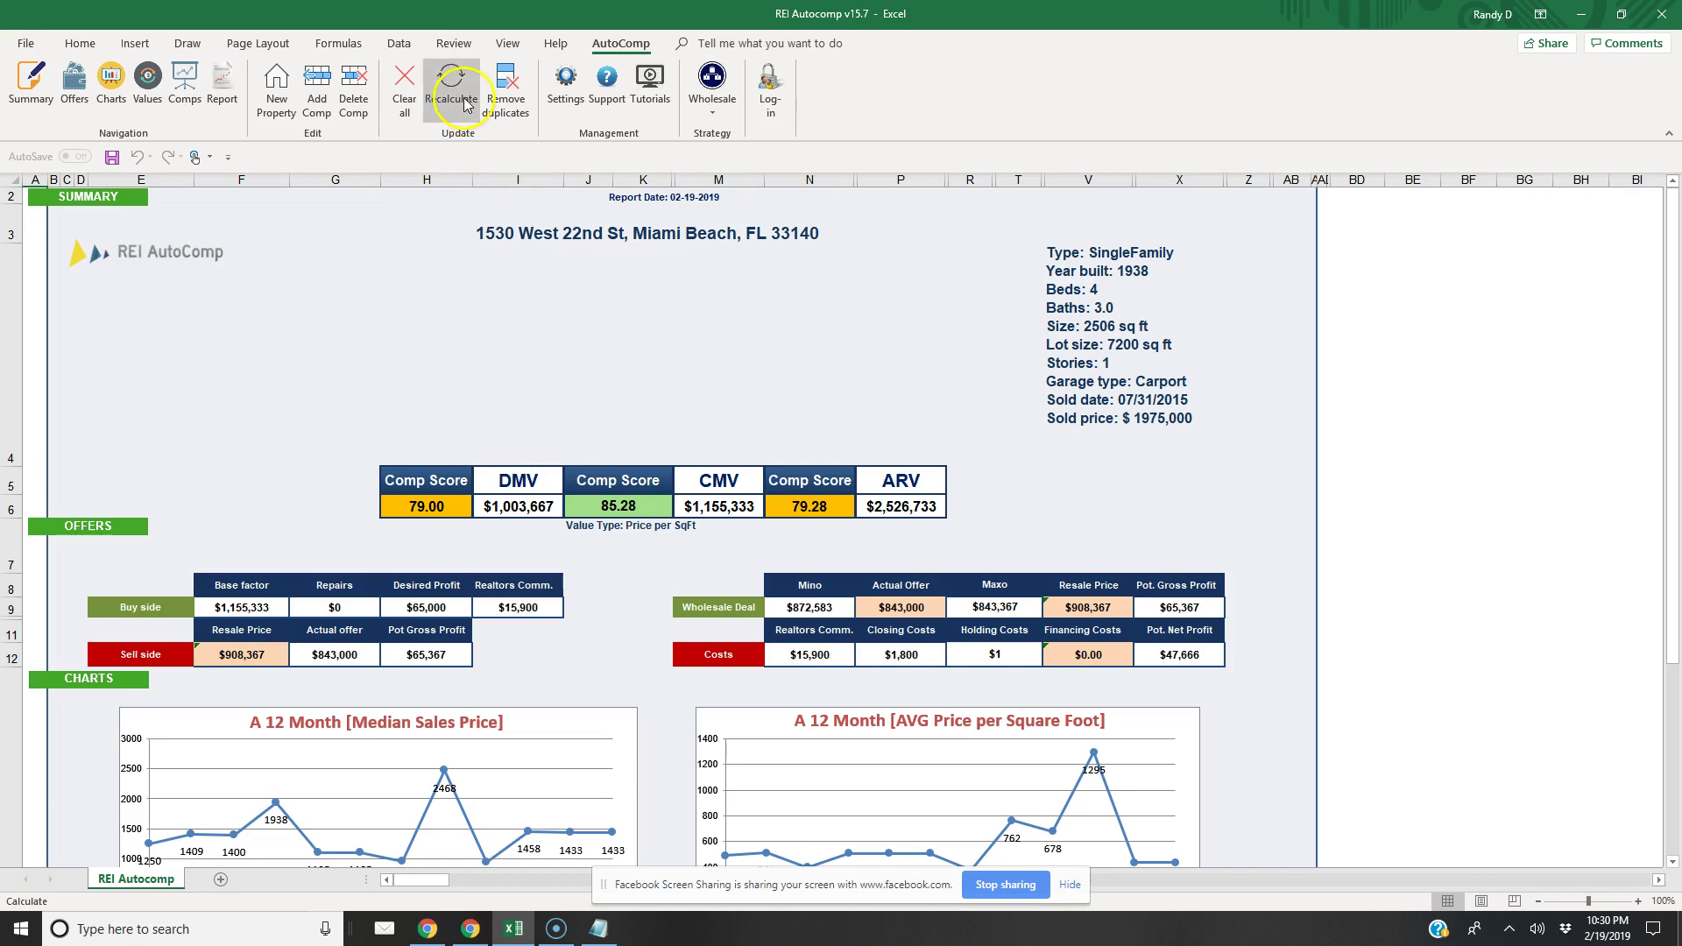
{"action": "left_click", "coordinate": [316, 79]}
{"action": "left_click", "coordinate": [636, 409]}
{"action": "key", "text": "ctrl+v"}
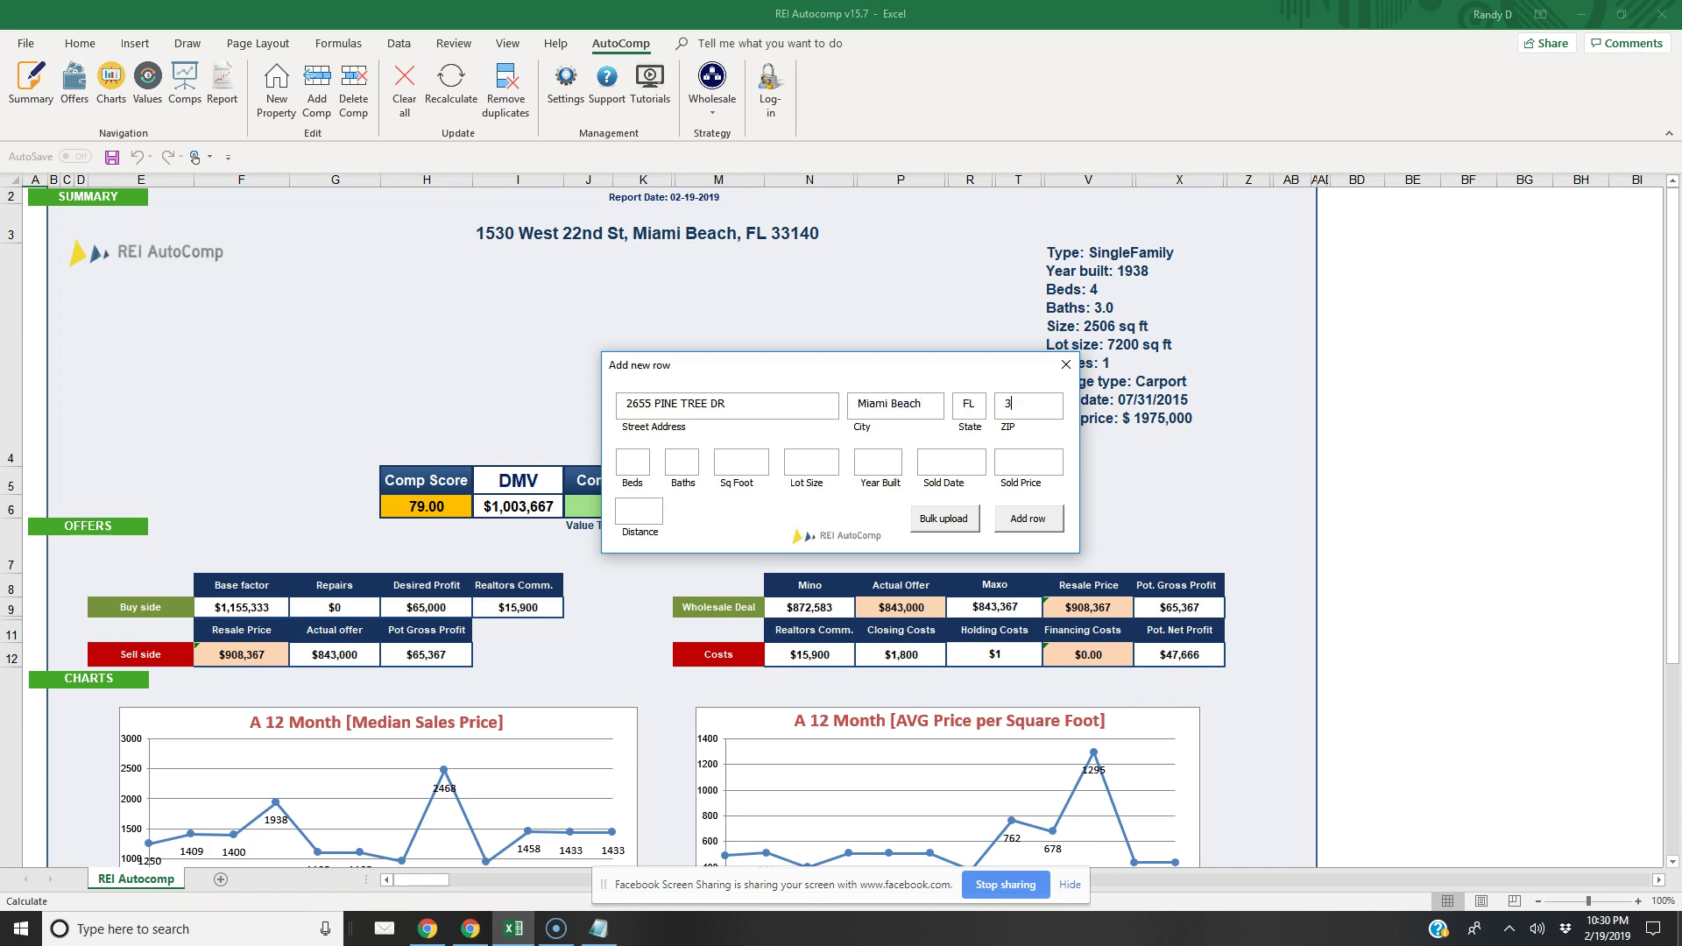
{"action": "type", "text": "40"}
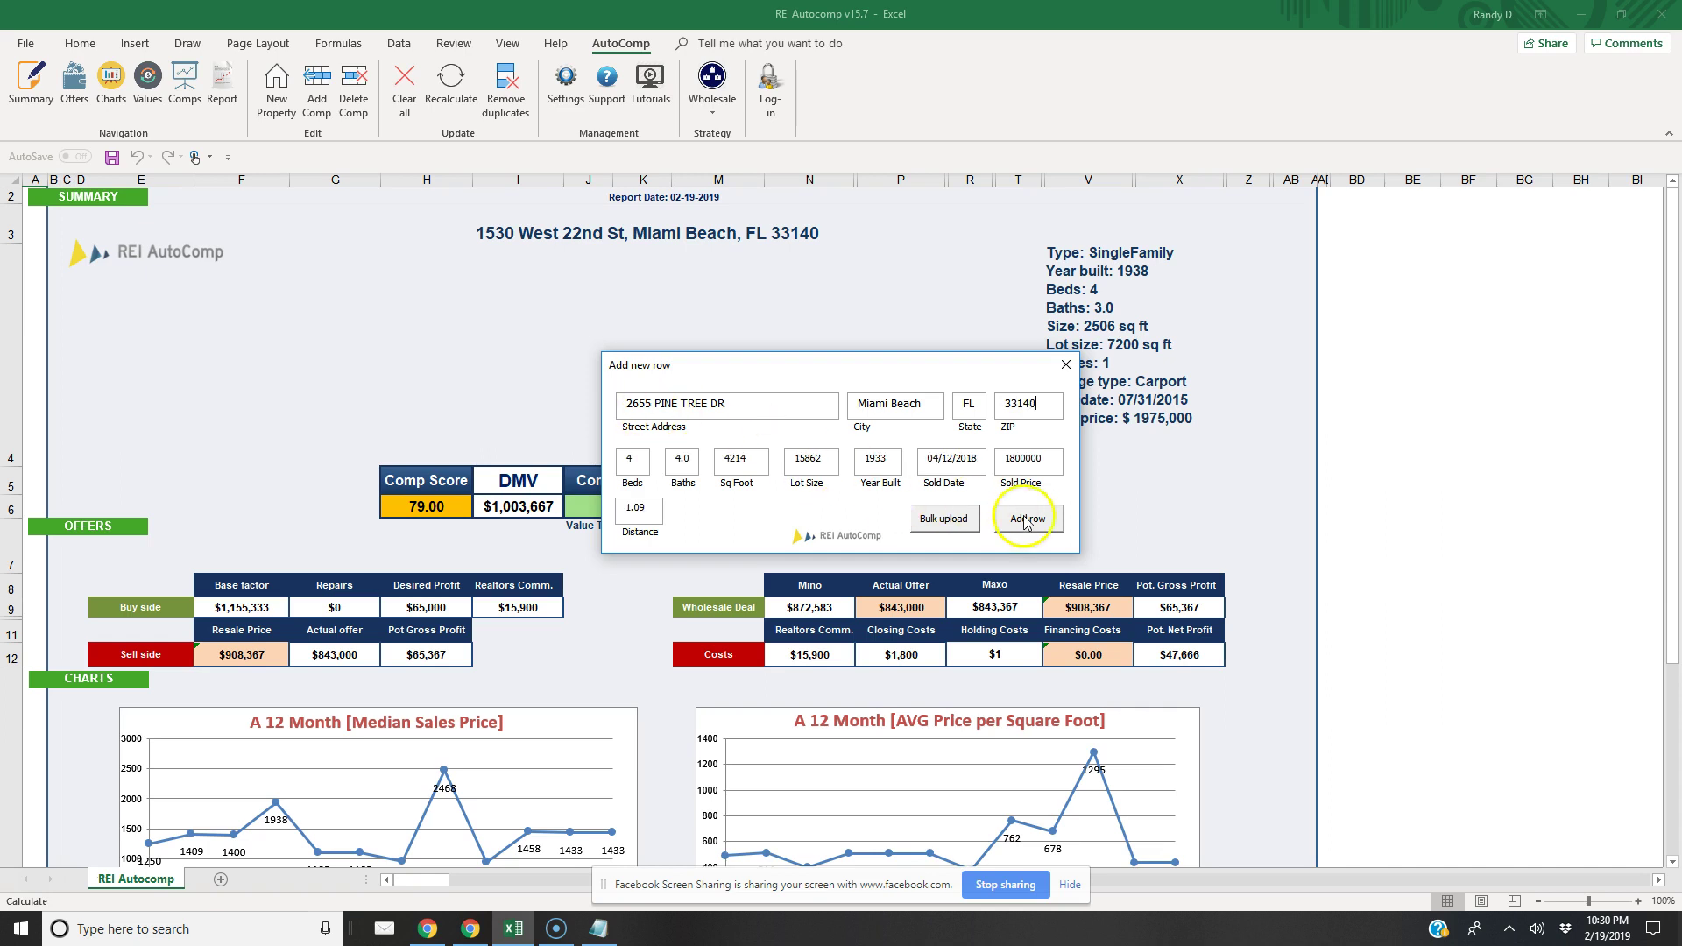
{"action": "left_click", "coordinate": [1028, 518]}
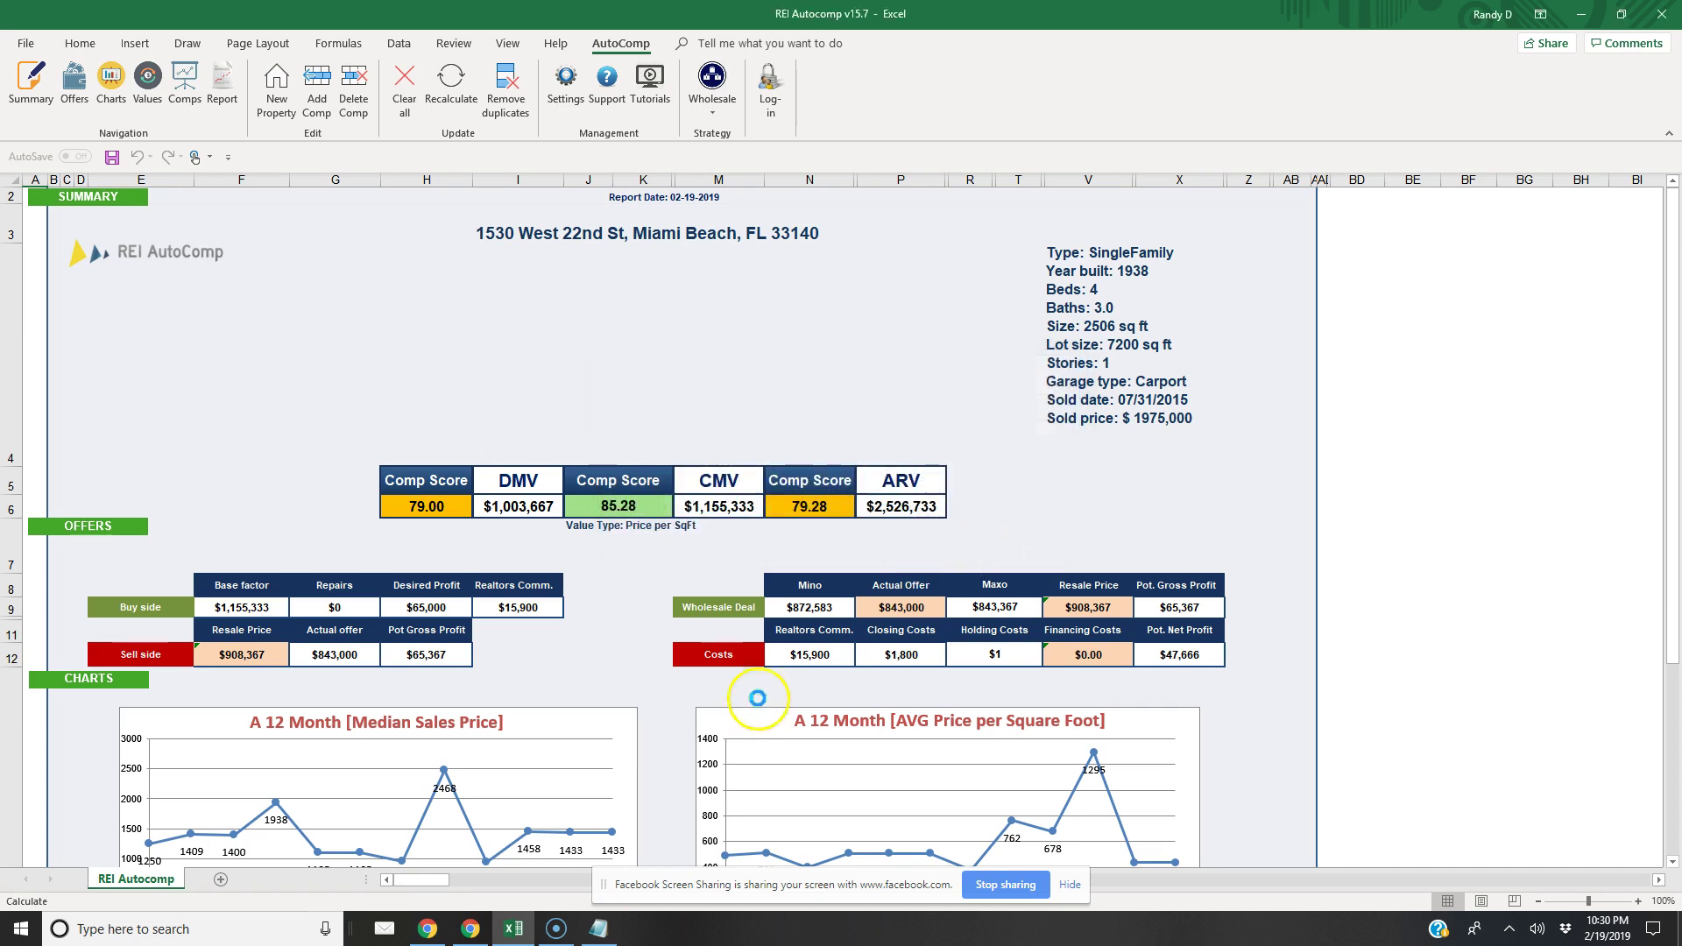
{"action": "left_click", "coordinate": [470, 928]}
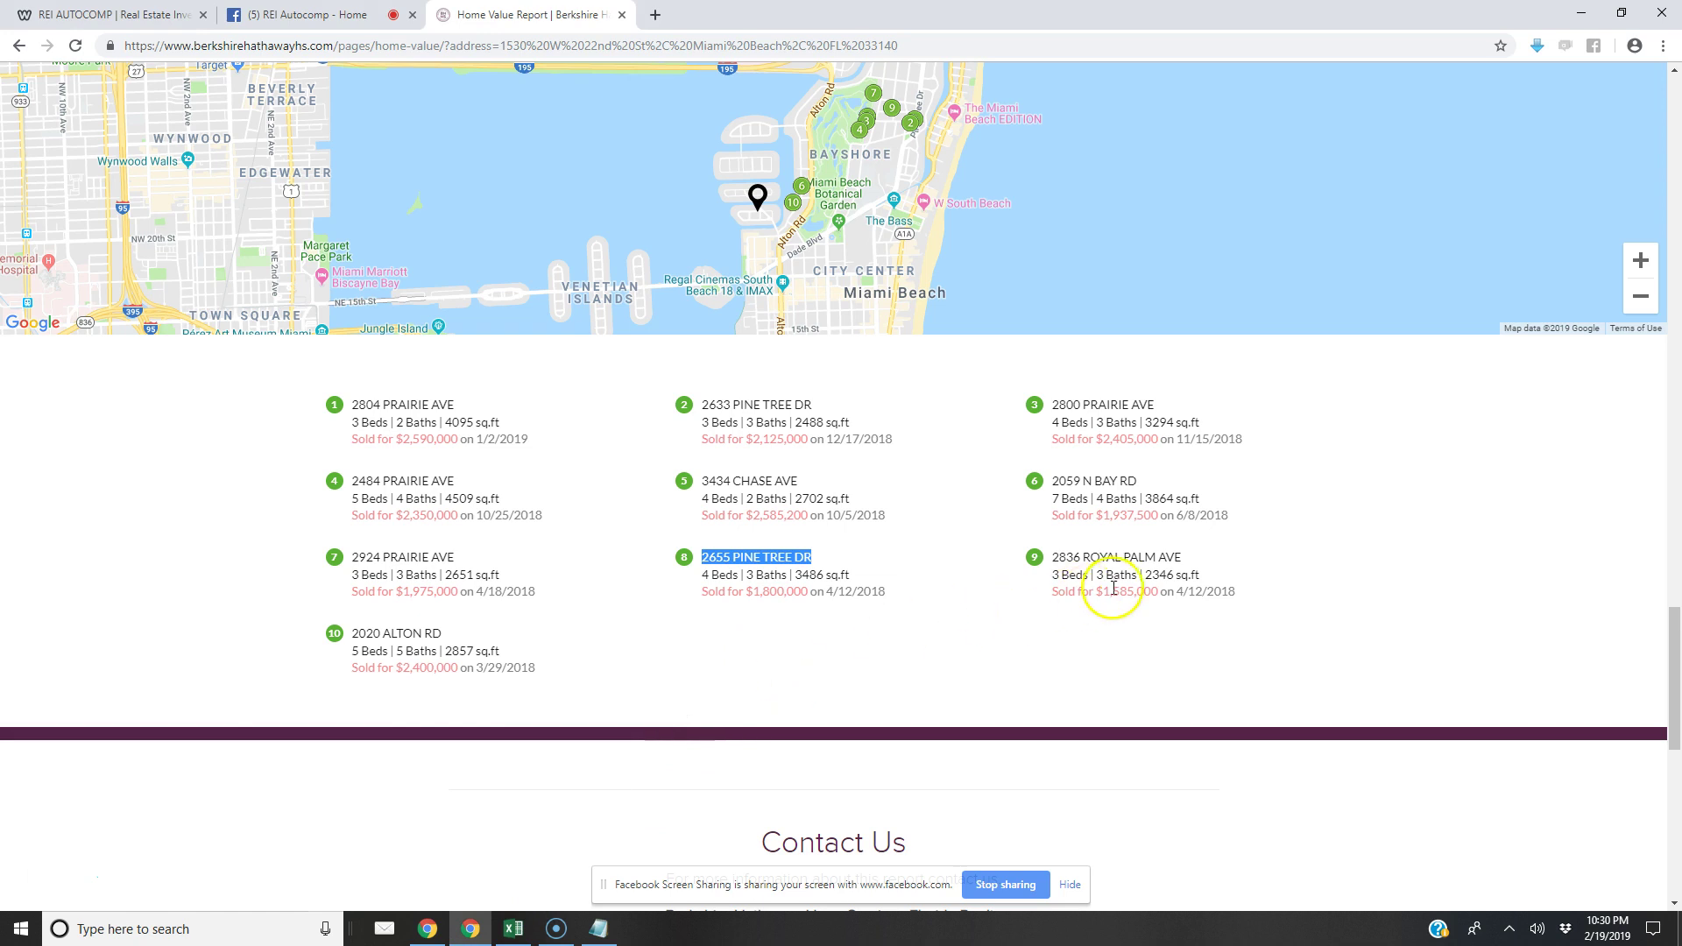
{"action": "left_click_drag", "start_coordinate": [1182, 557], "coordinate": [1050, 560]}
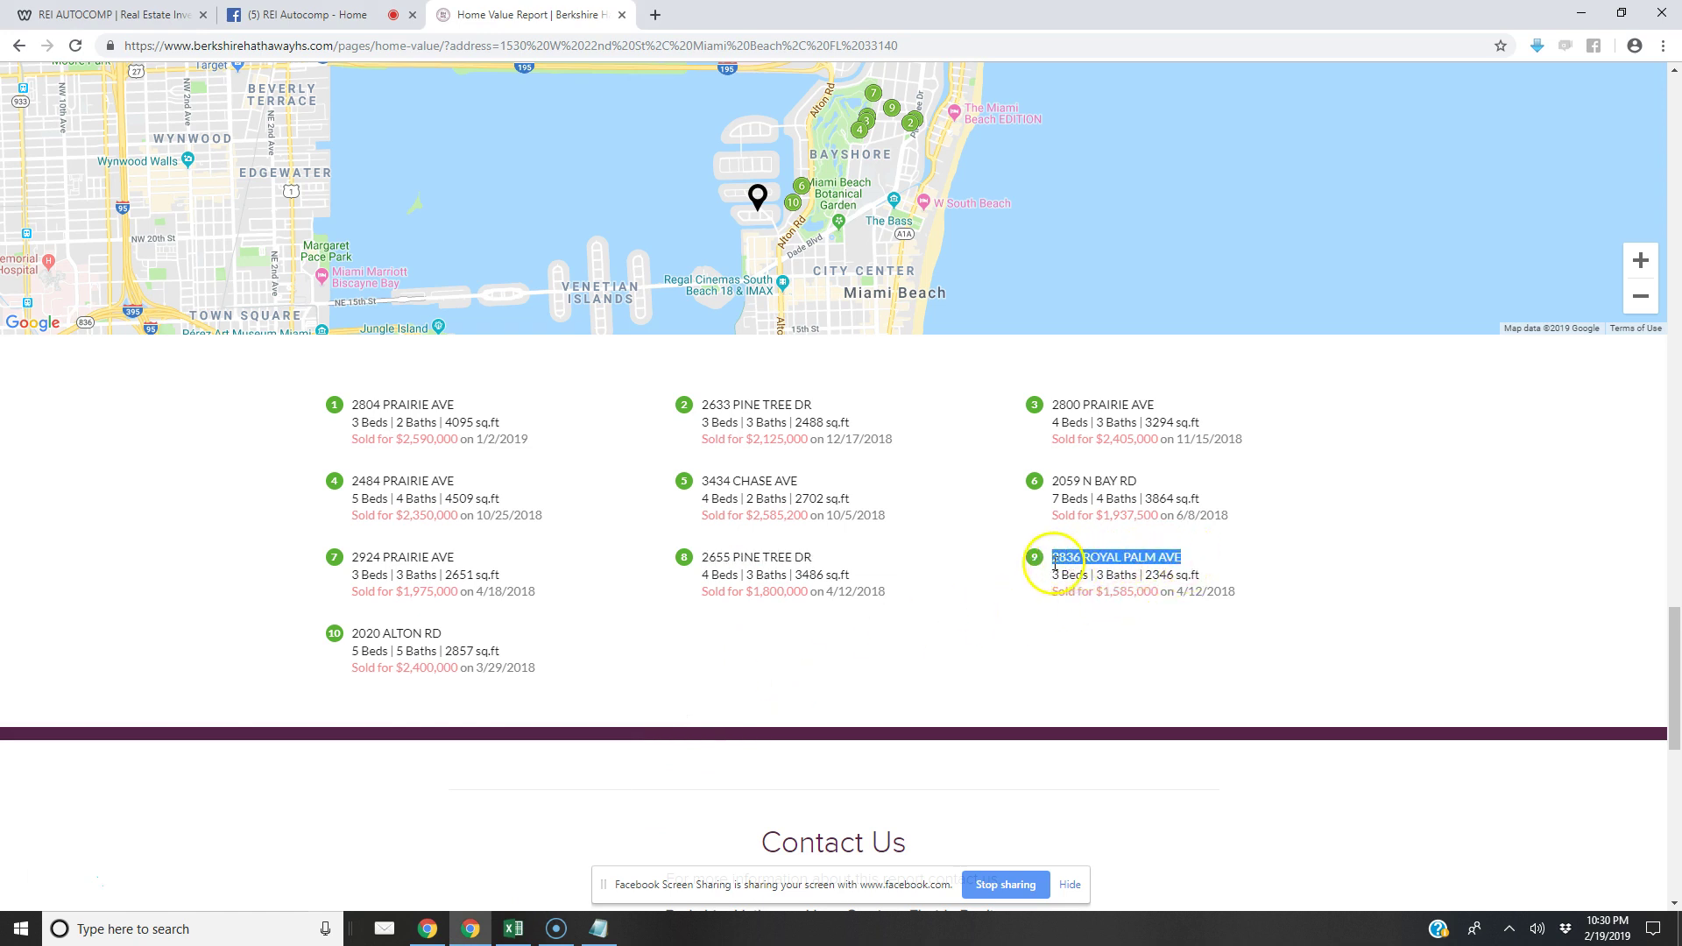
{"action": "right_click", "coordinate": [1071, 561]}
{"action": "left_click", "coordinate": [1079, 576]}
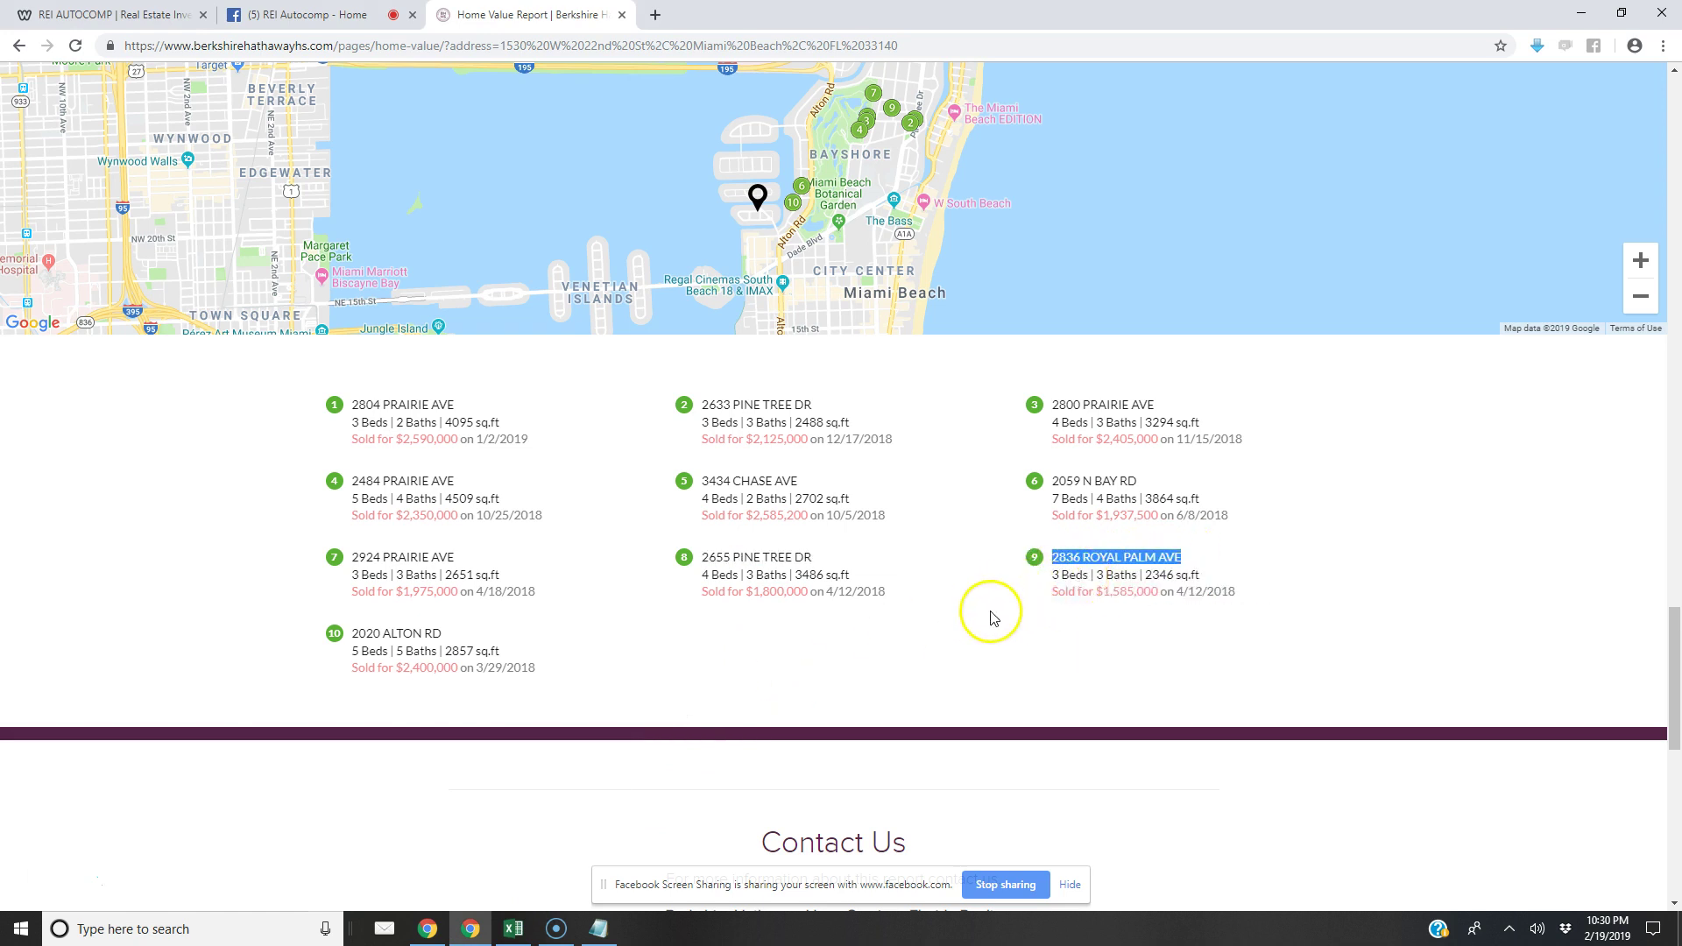
{"action": "left_click", "coordinate": [514, 928]}
{"action": "left_click", "coordinate": [316, 87]}
{"action": "left_click", "coordinate": [654, 398]}
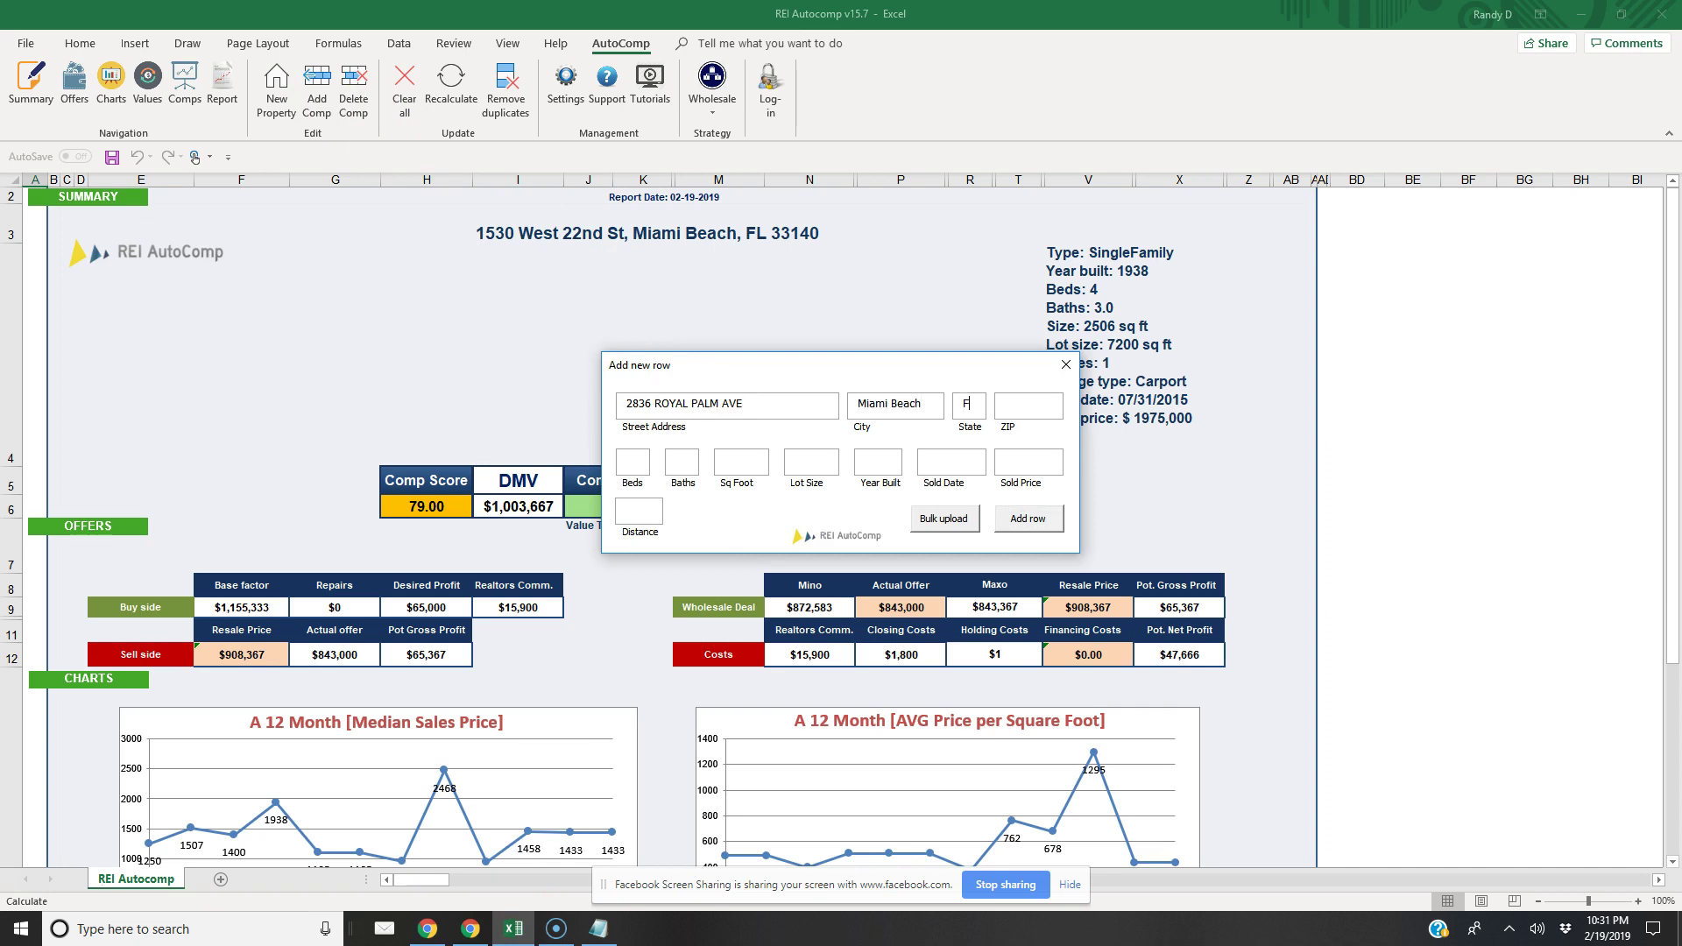
{"action": "type", "text": "0"}
{"action": "left_click", "coordinate": [1025, 517]}
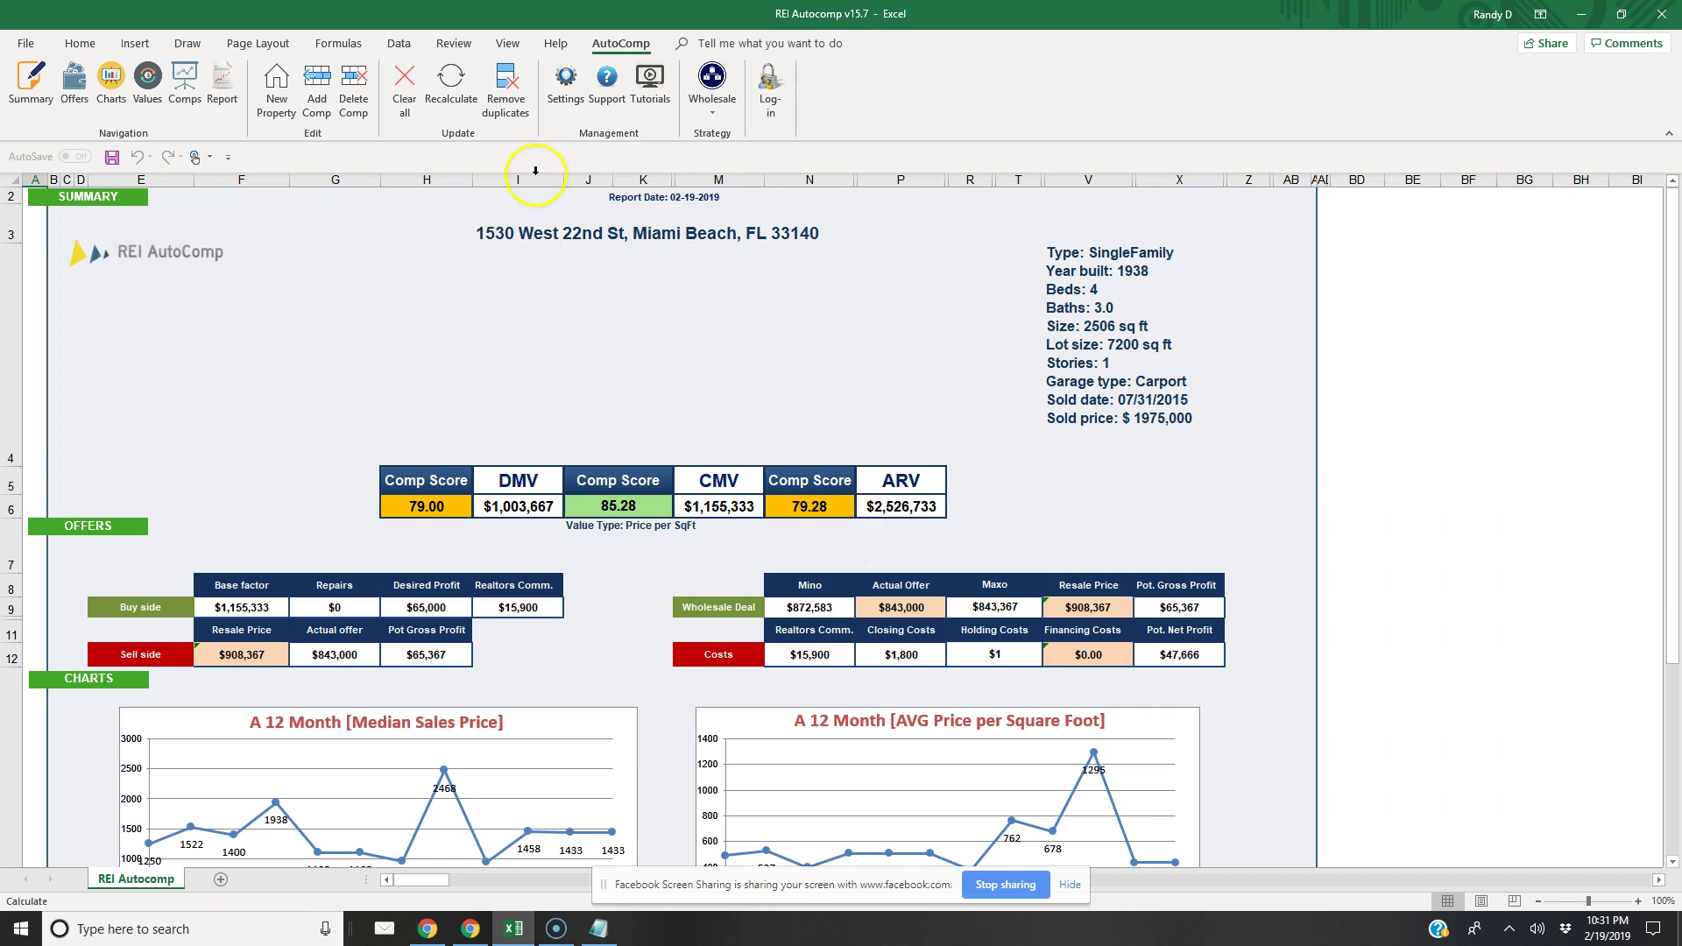
{"action": "left_click", "coordinate": [471, 929]}
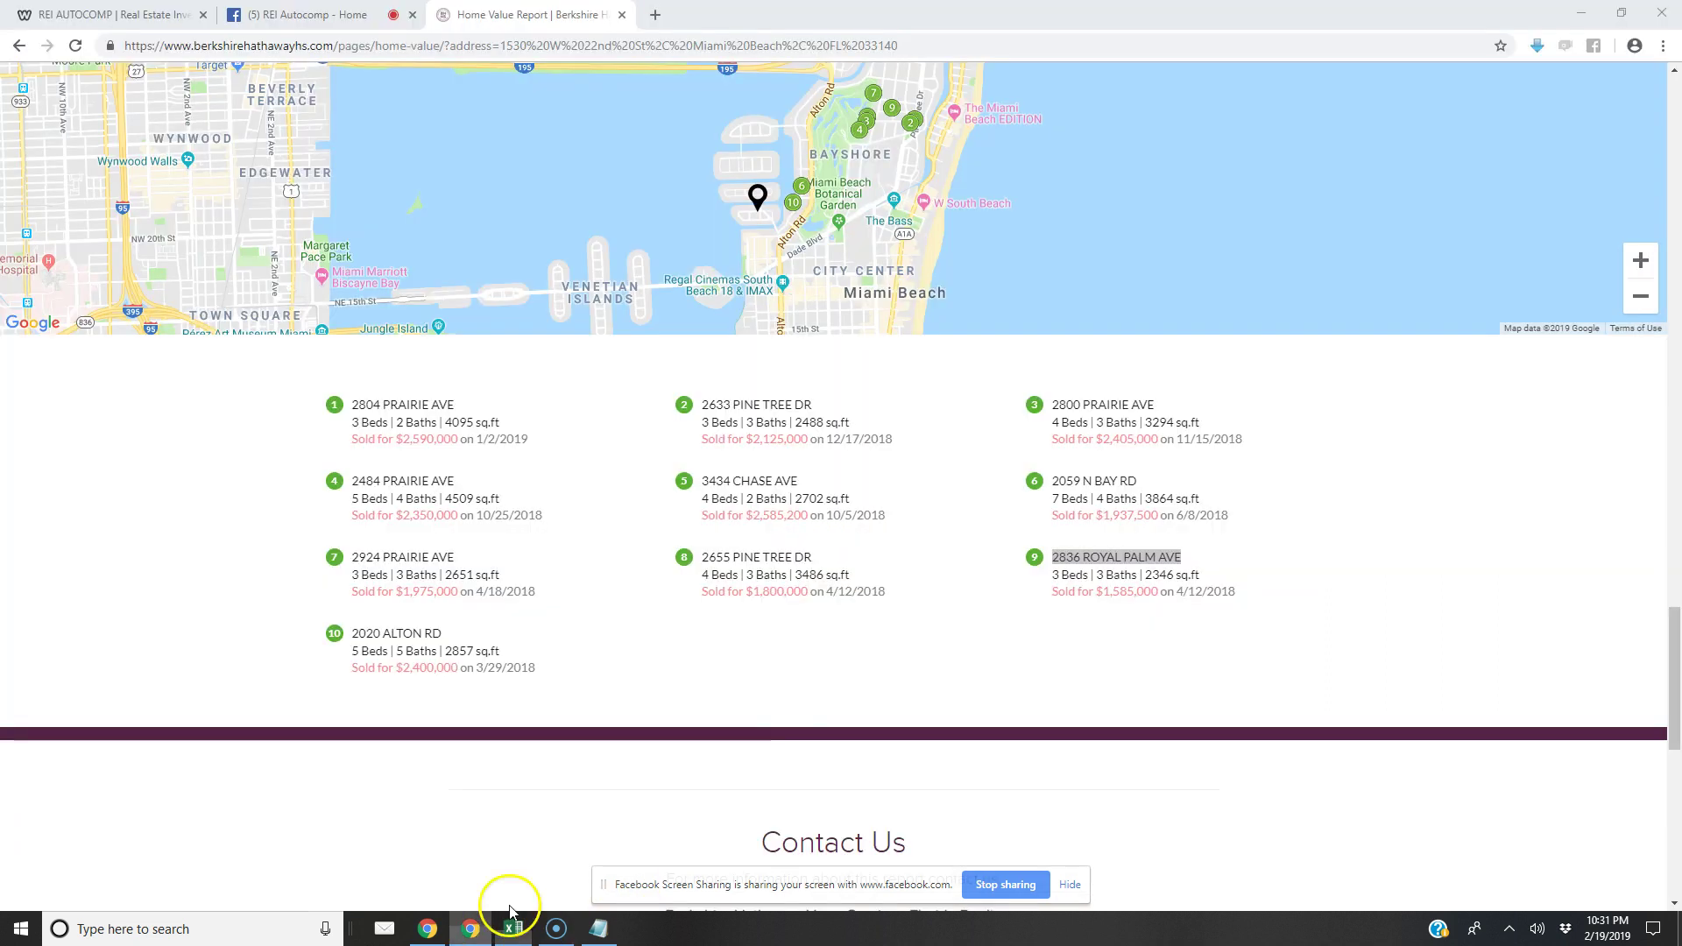
{"action": "left_click_drag", "start_coordinate": [443, 634], "coordinate": [358, 638]}
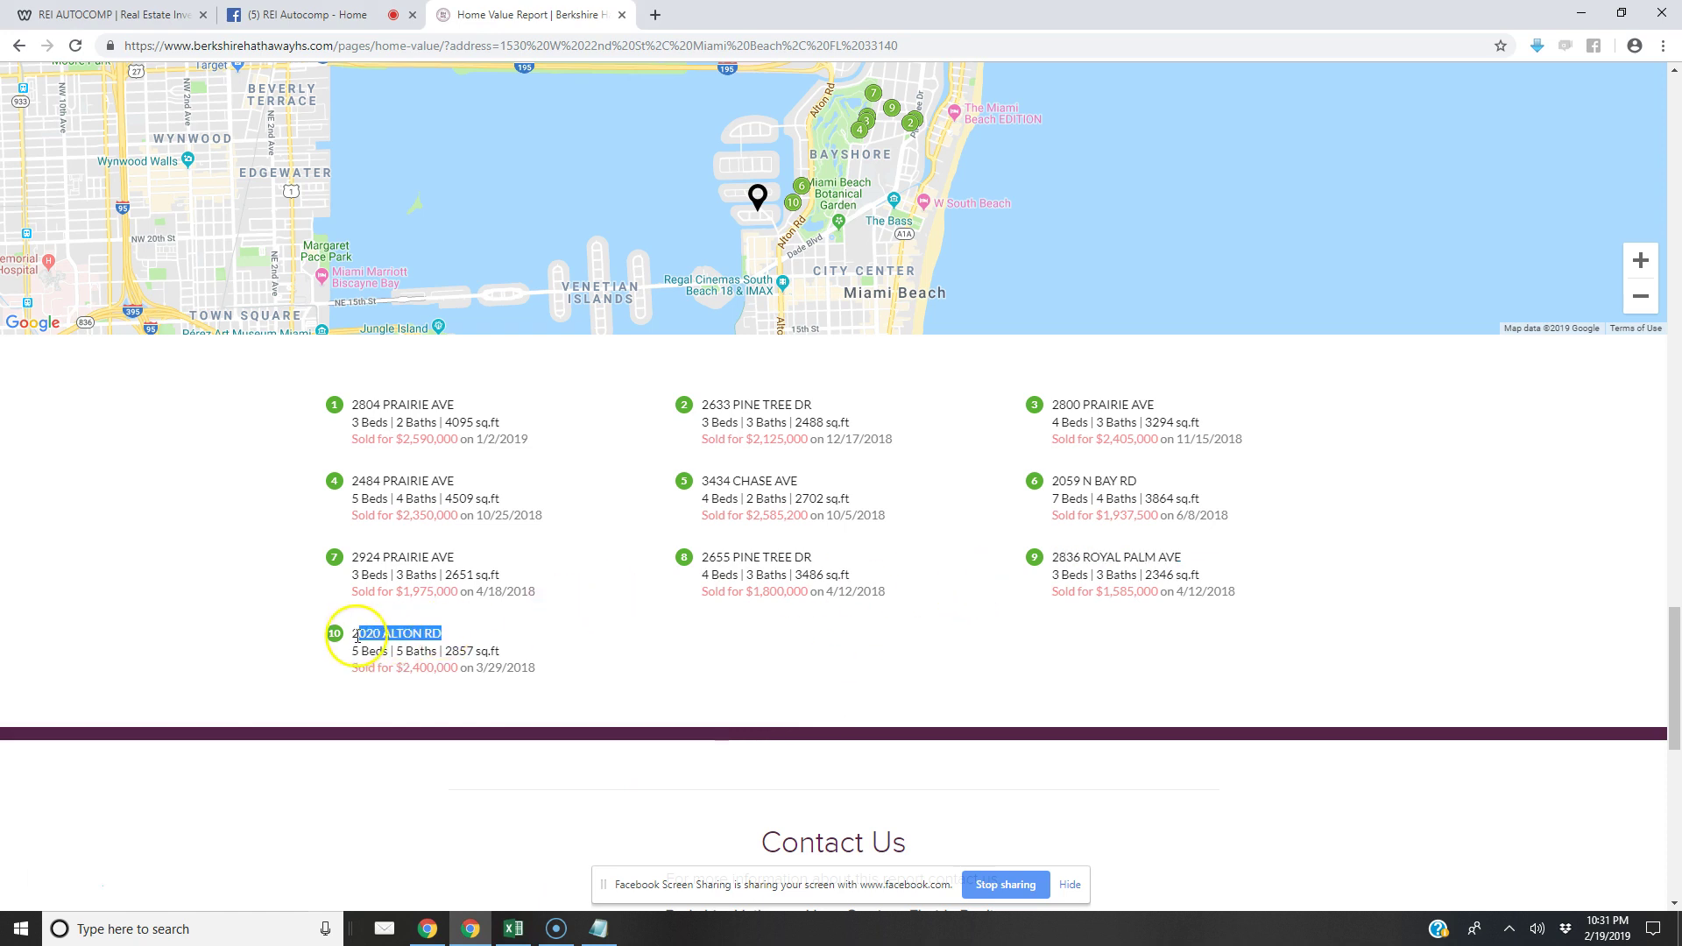
{"action": "right_click", "coordinate": [358, 637]}
{"action": "left_click", "coordinate": [378, 649]}
{"action": "key", "text": "ctrl+Tab"}
{"action": "key", "text": "ctrl+shift+Tab"}
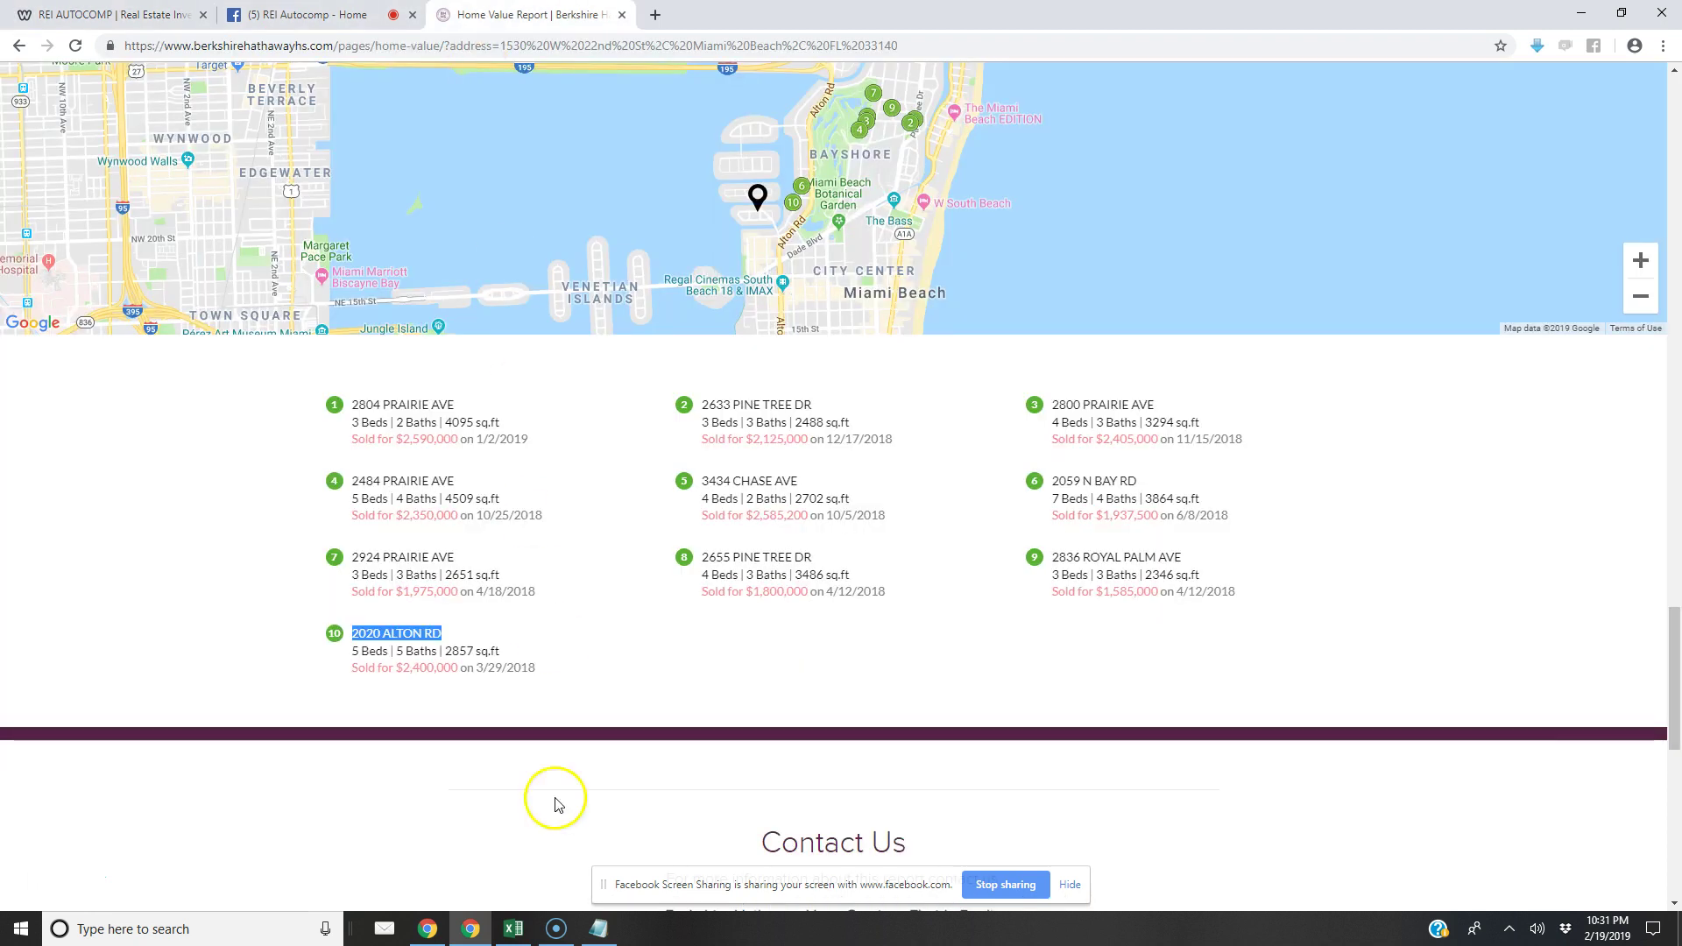
{"action": "left_click", "coordinate": [508, 933]}
{"action": "left_click", "coordinate": [316, 87]}
{"action": "left_click", "coordinate": [666, 412]}
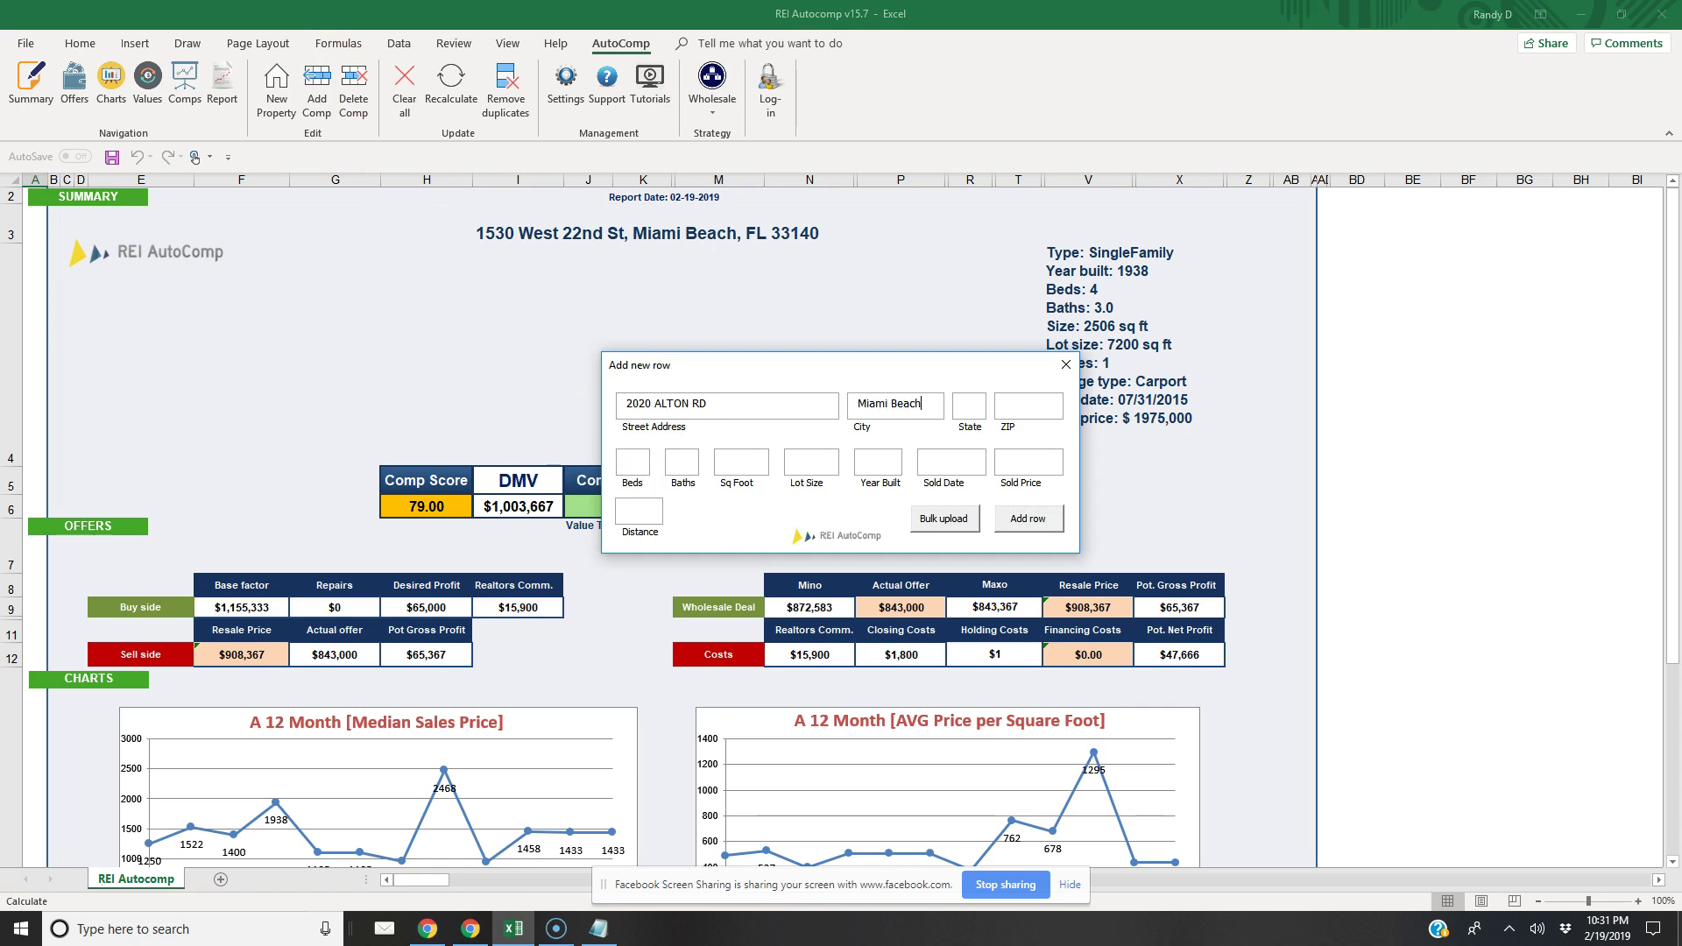
{"action": "type", "text": "33140"}
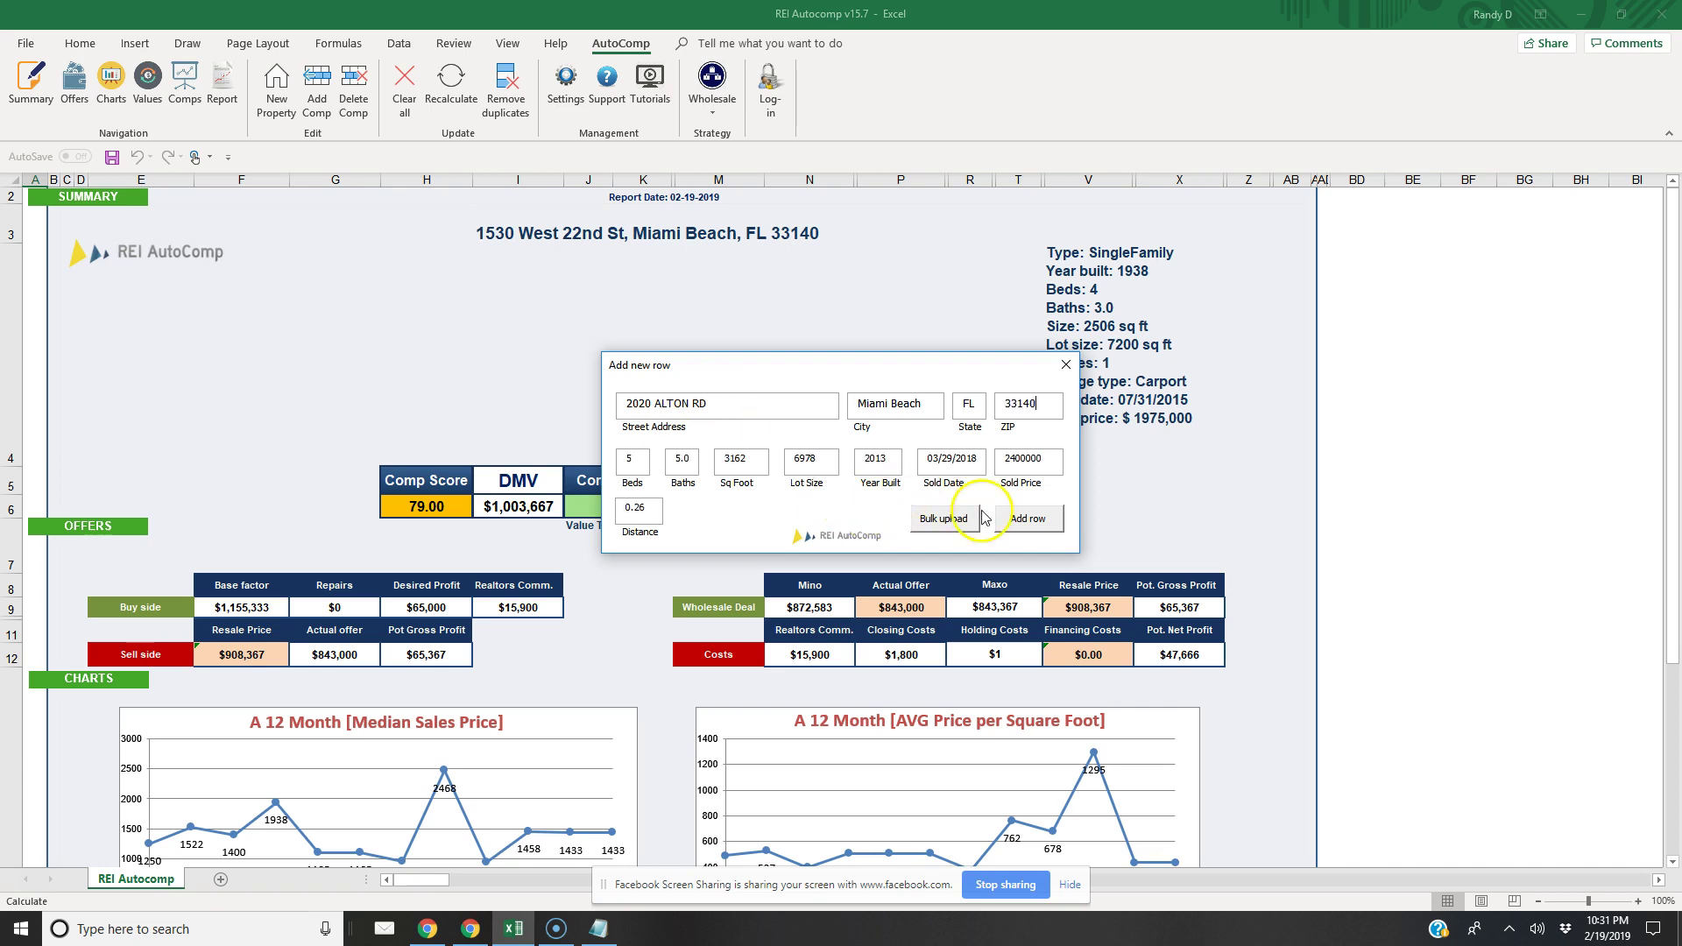
{"action": "left_click", "coordinate": [958, 535]}
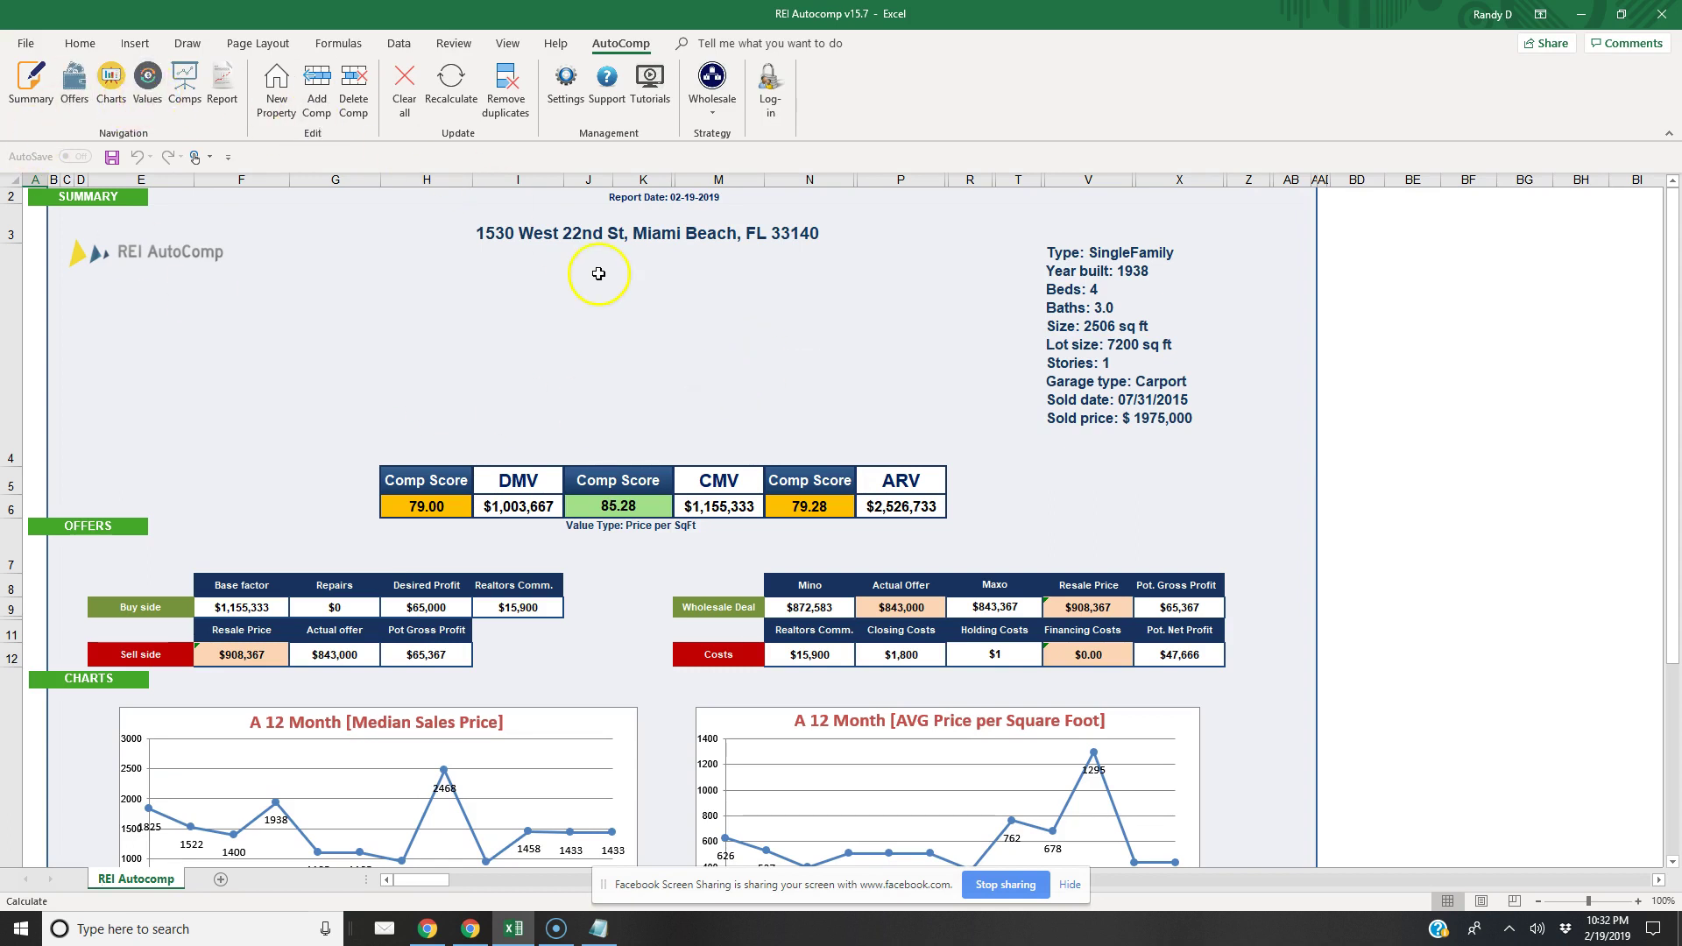
{"action": "left_click", "coordinate": [818, 615]}
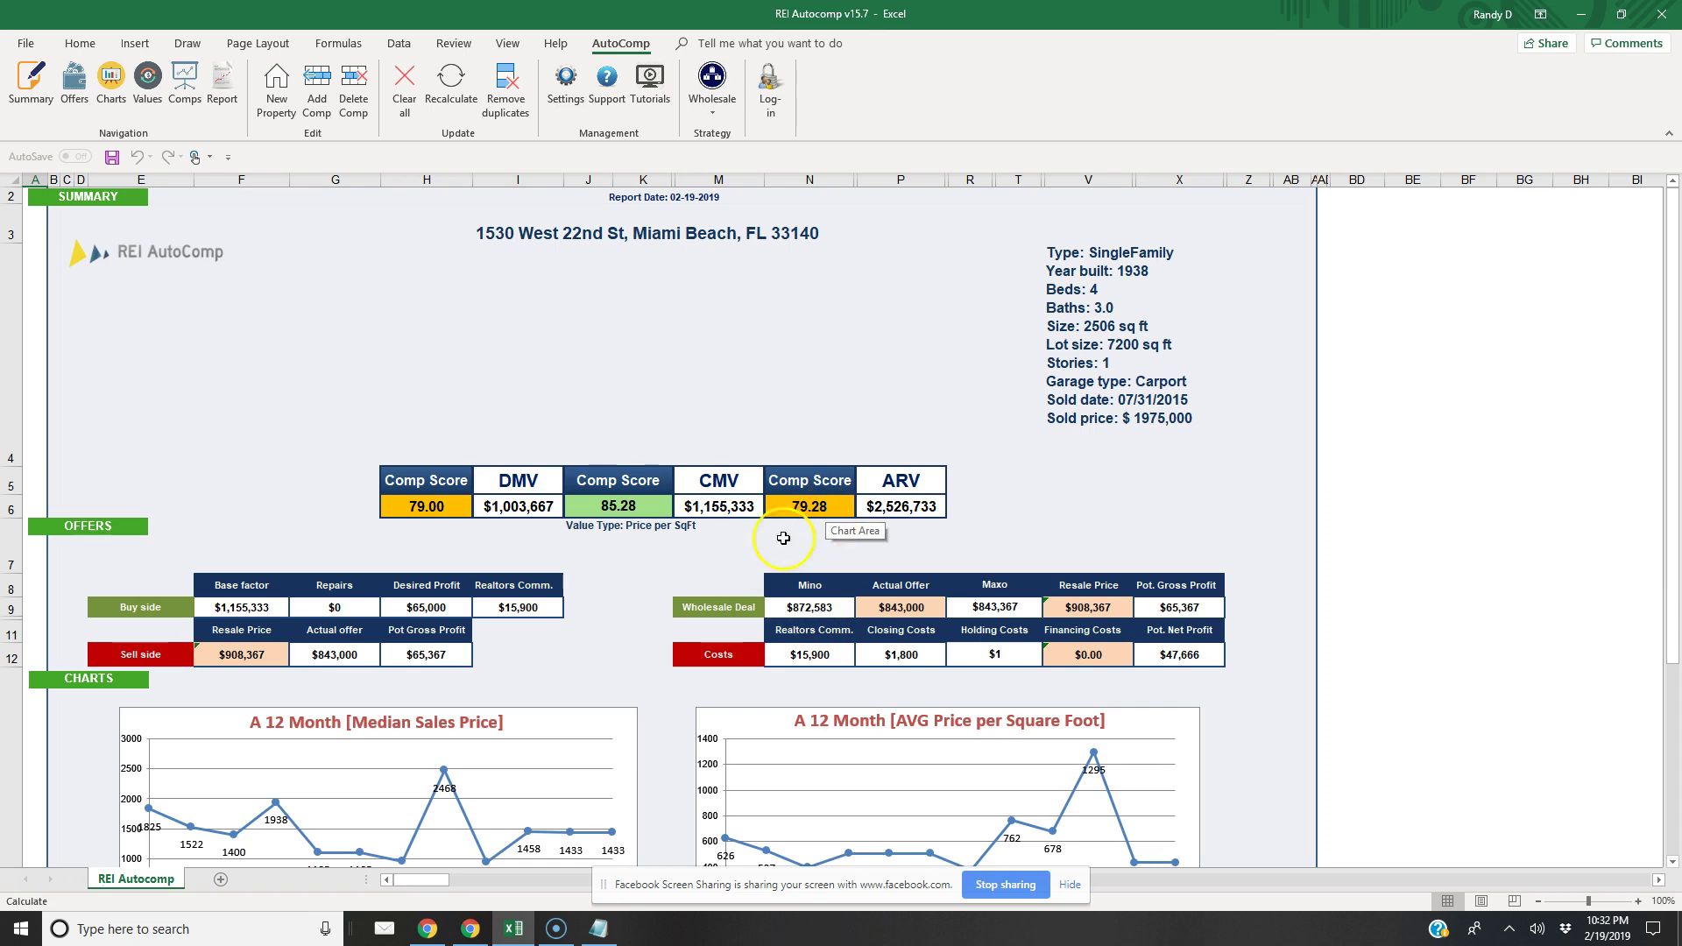
{"action": "left_click", "coordinate": [180, 91]}
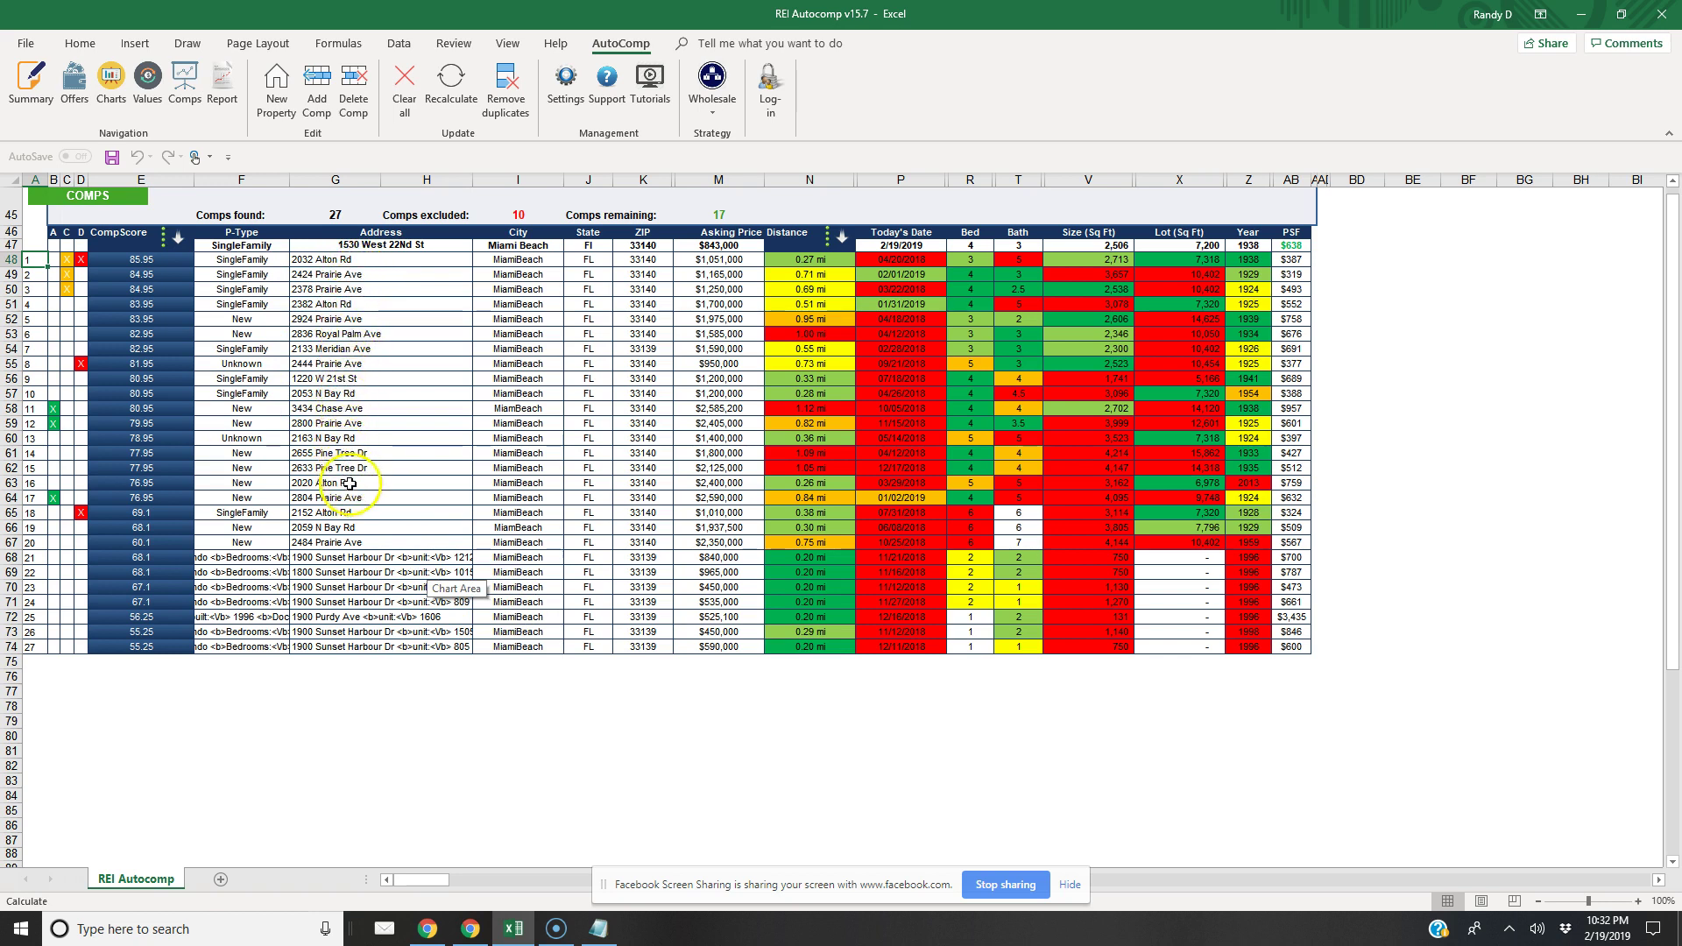
{"action": "left_click", "coordinate": [306, 499]}
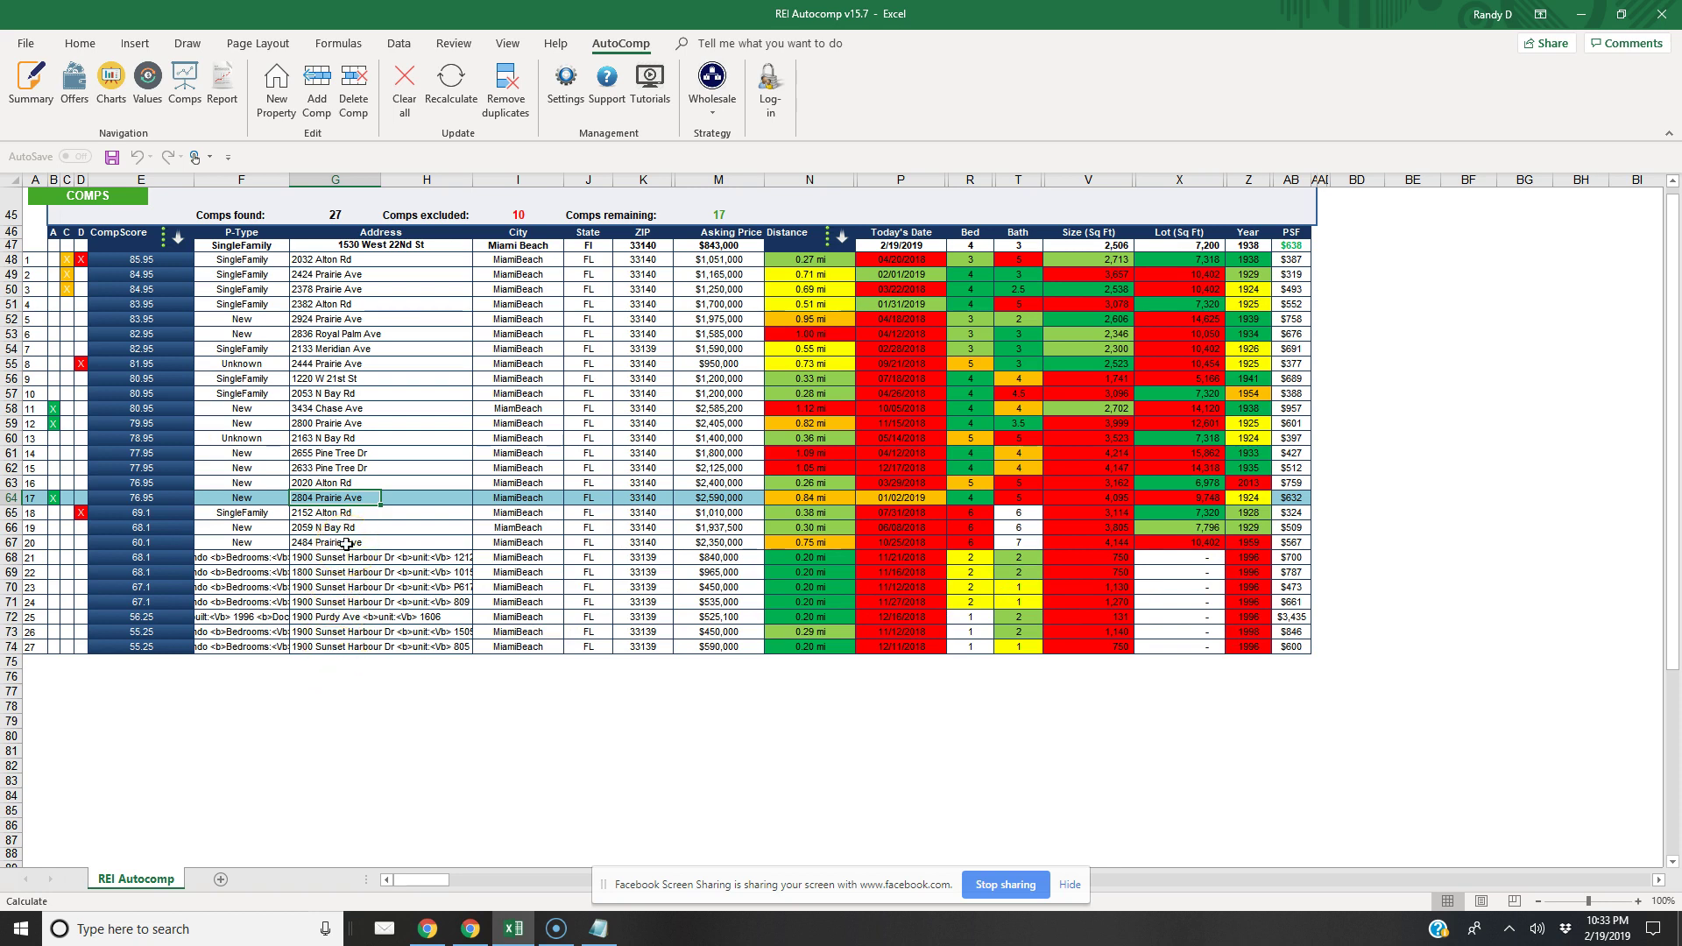
{"action": "left_click", "coordinate": [328, 517]}
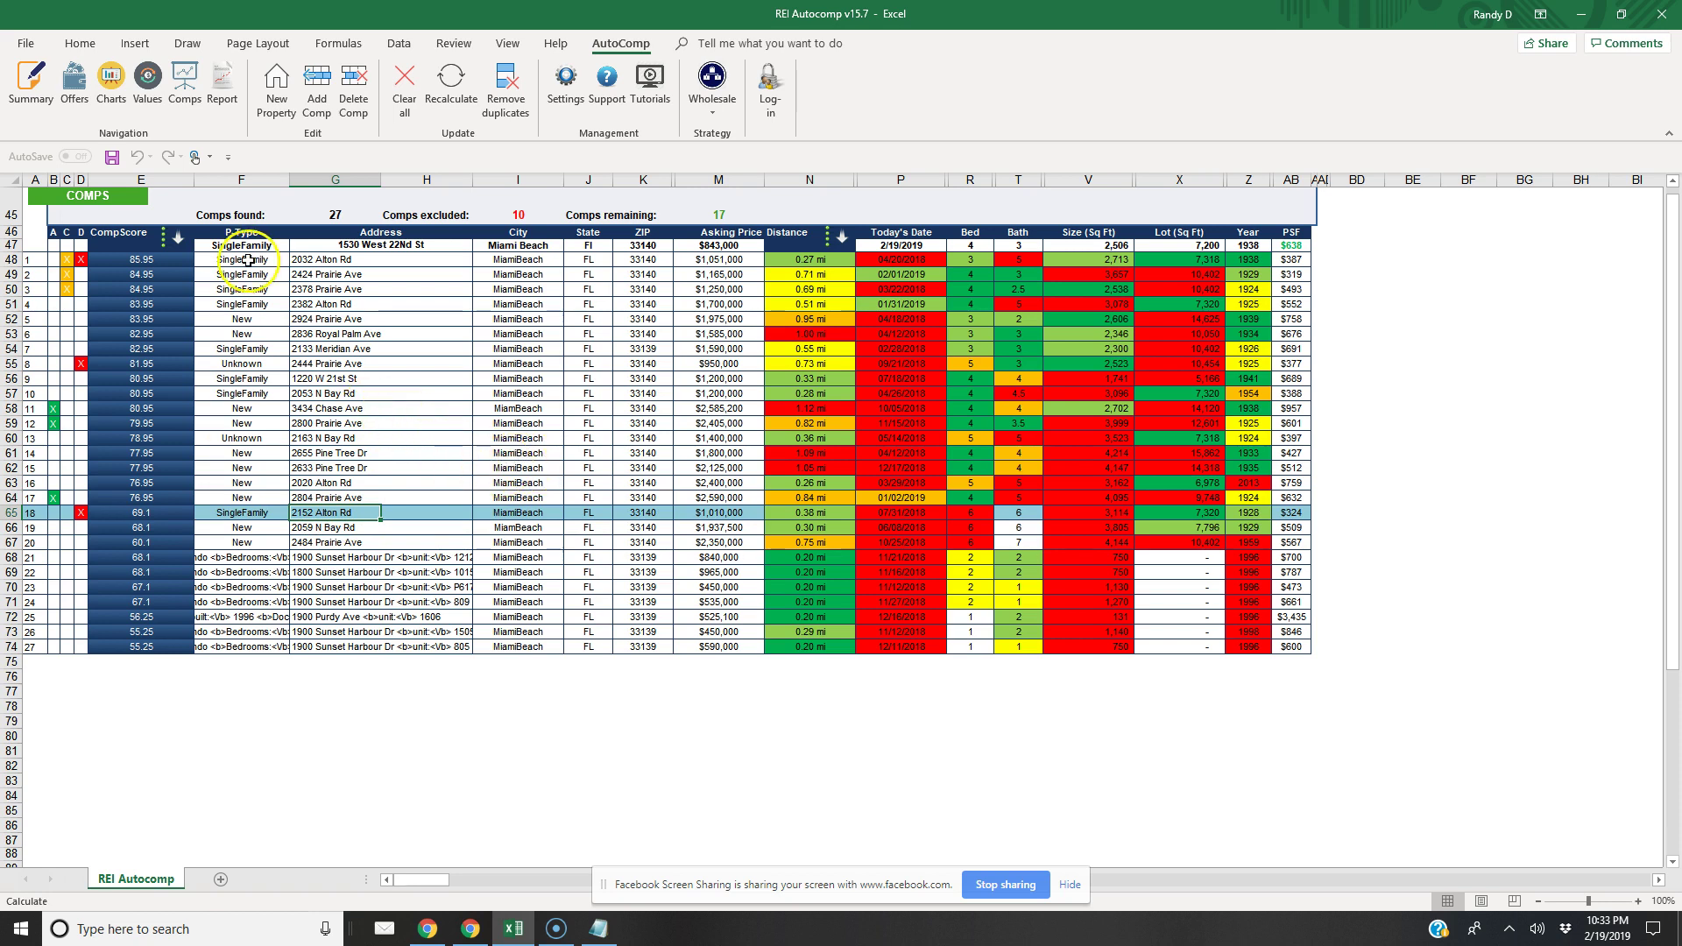
{"action": "left_click", "coordinate": [31, 83]}
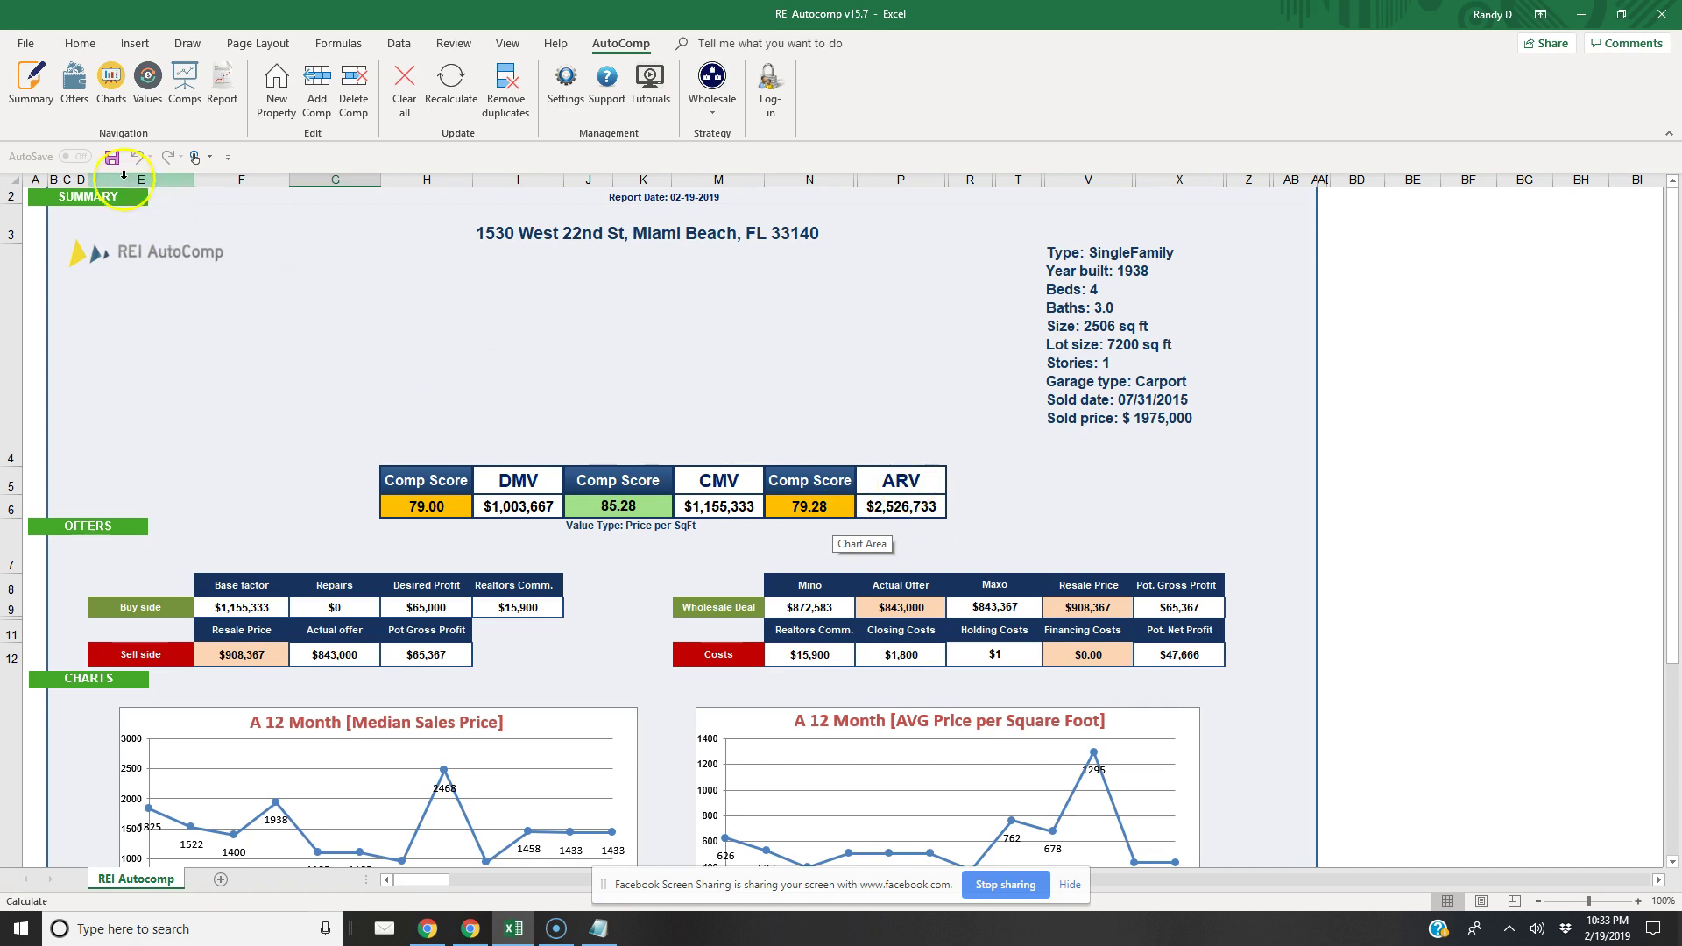
{"action": "left_click", "coordinate": [184, 95]}
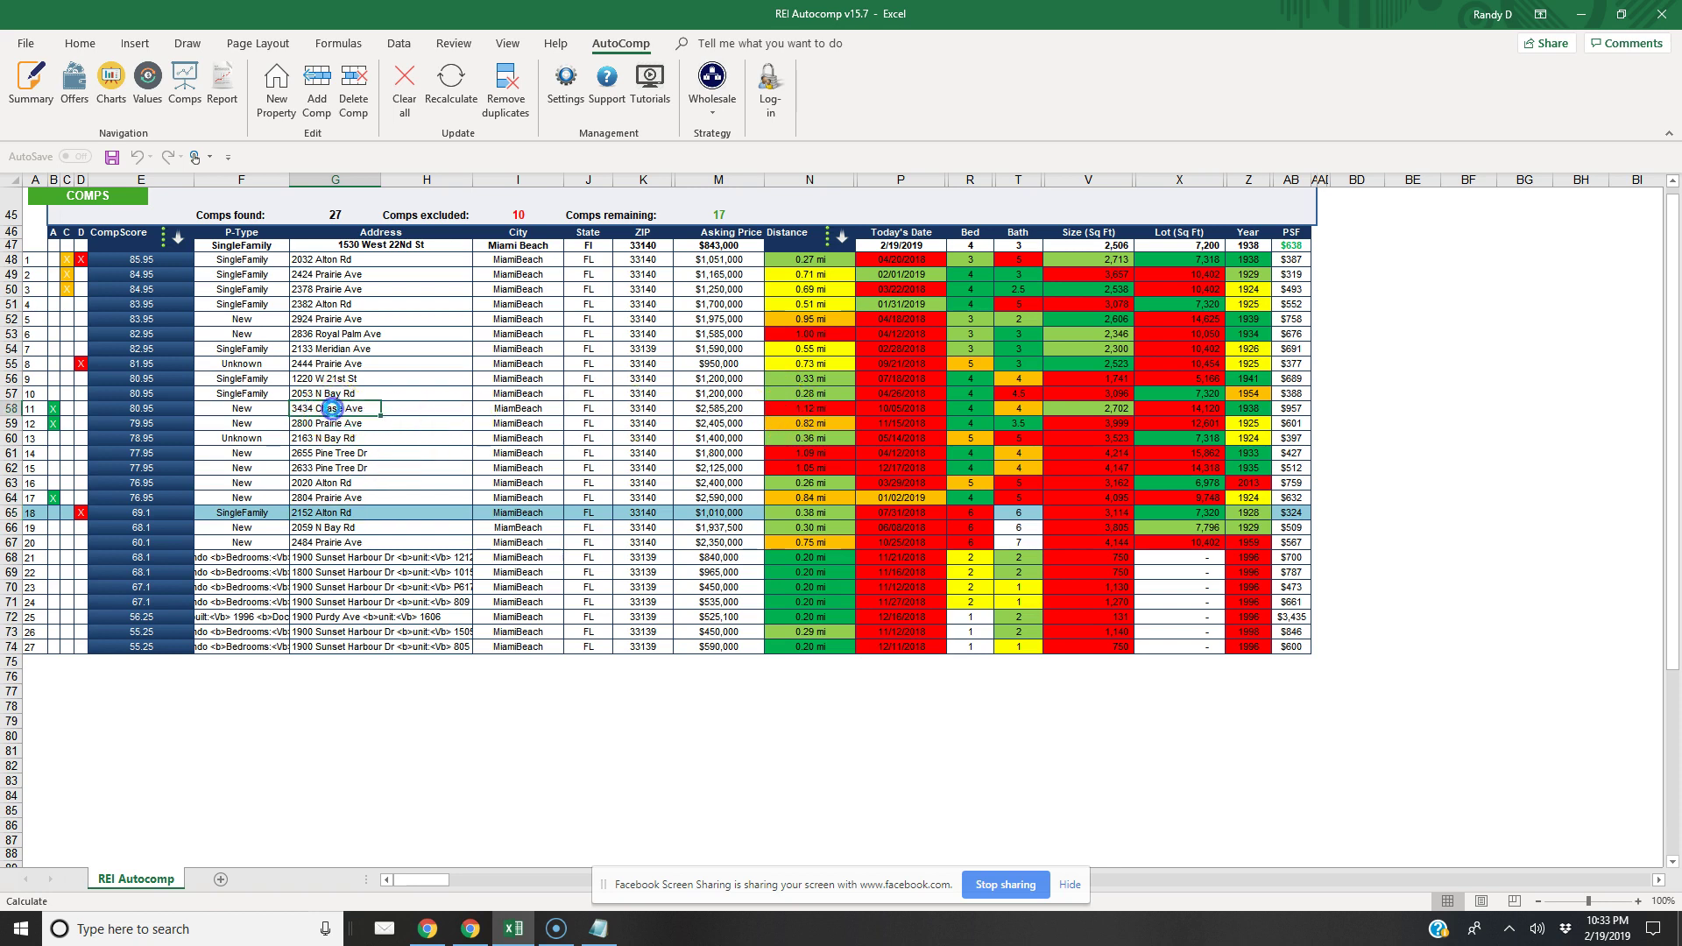
{"action": "left_click", "coordinate": [333, 408]}
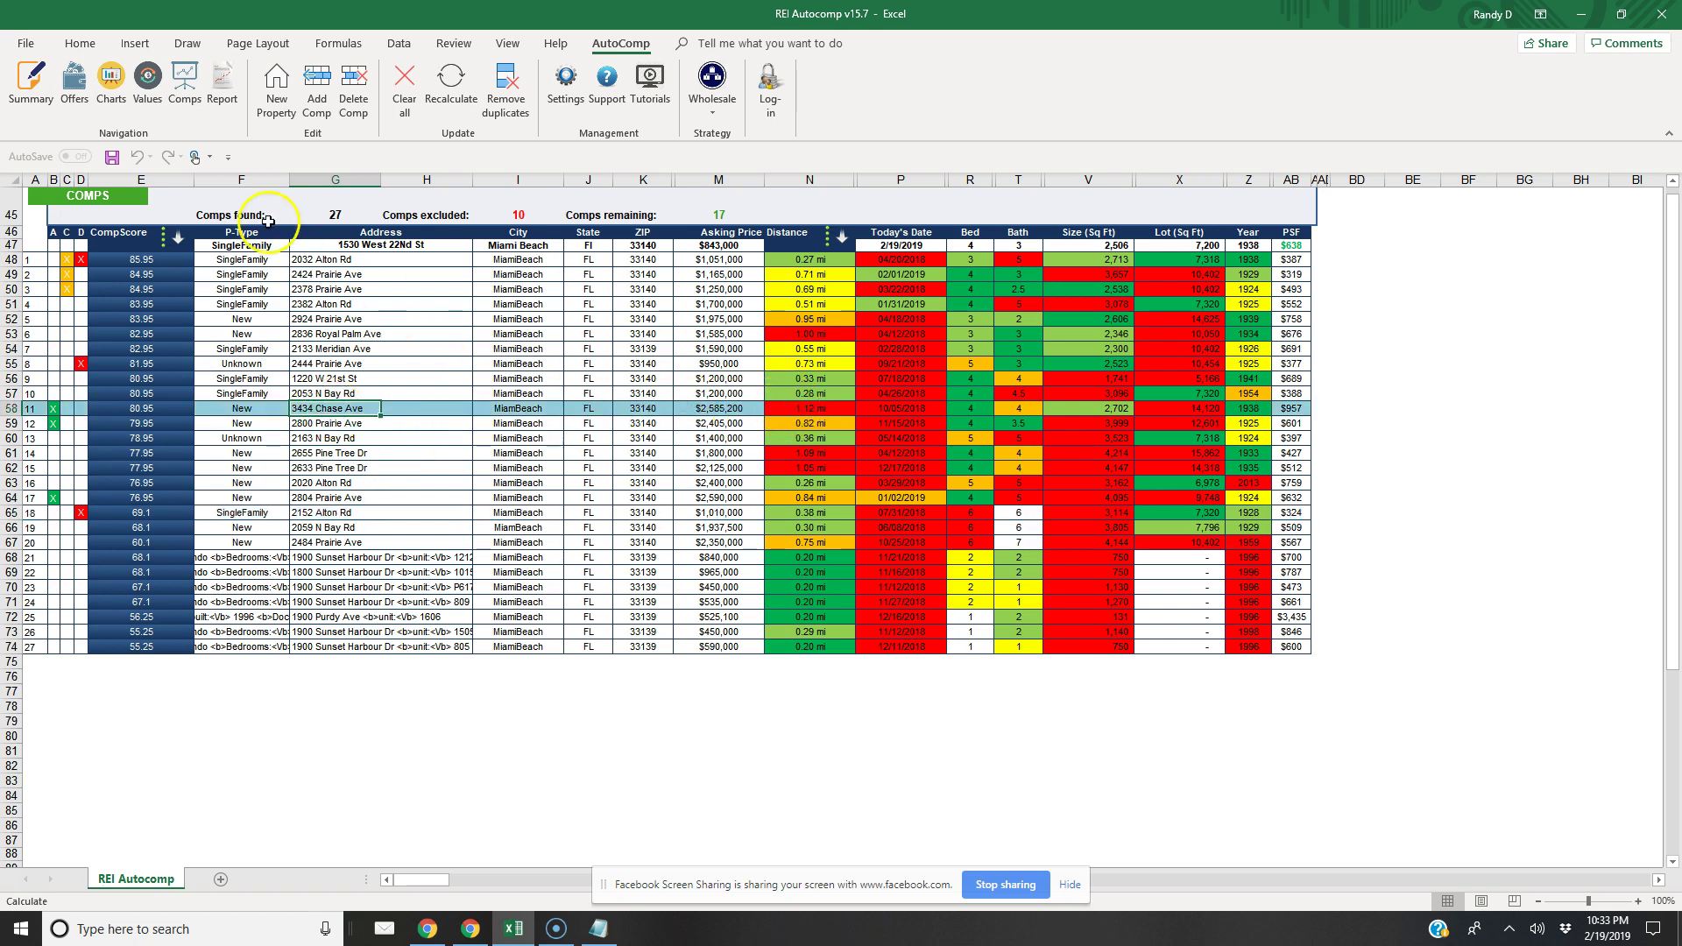
{"action": "left_click", "coordinate": [353, 101]}
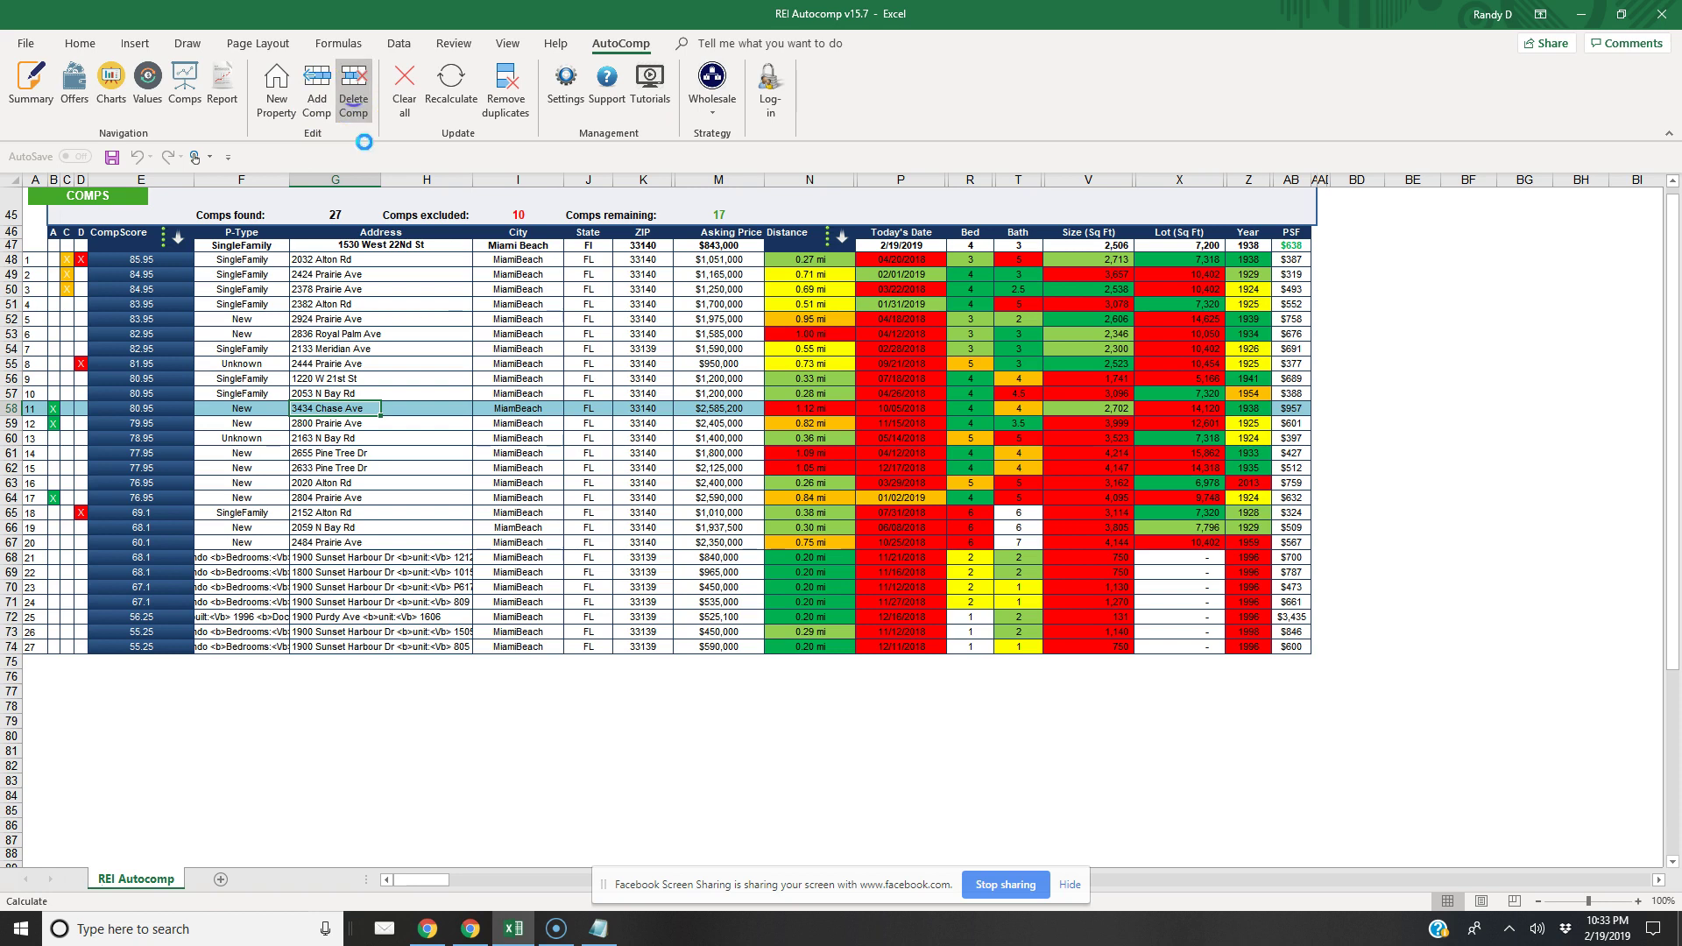
{"action": "left_click", "coordinate": [815, 524]}
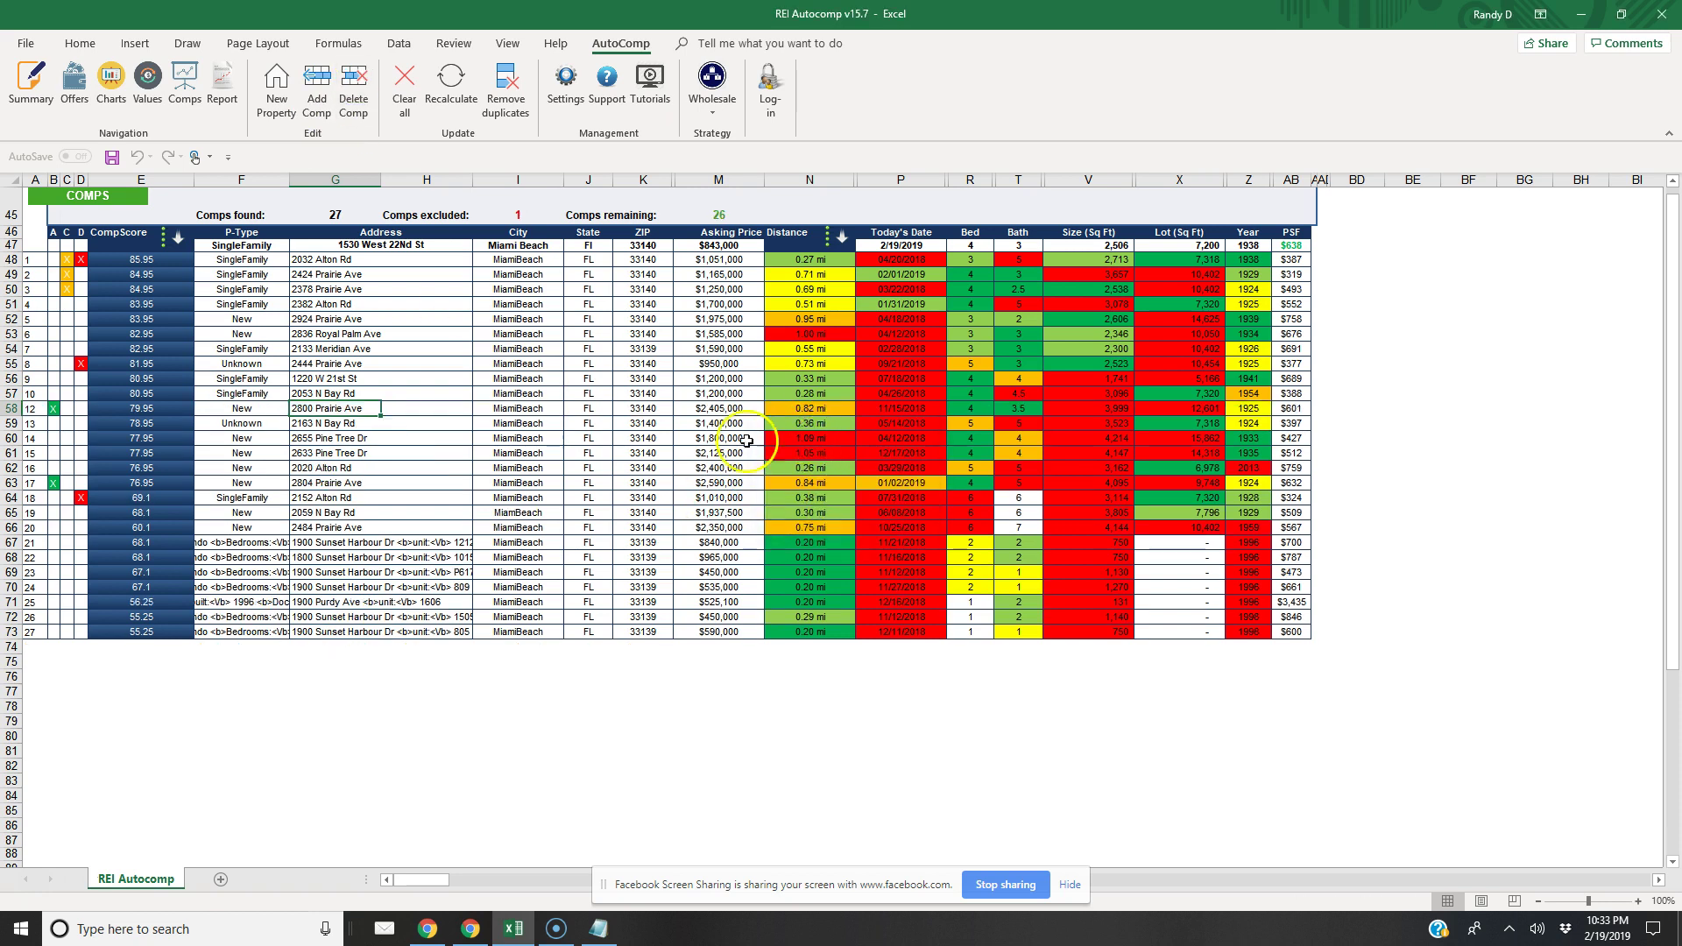
{"action": "left_click", "coordinate": [346, 438]}
{"action": "left_click", "coordinate": [353, 101]}
{"action": "left_click", "coordinate": [813, 523]}
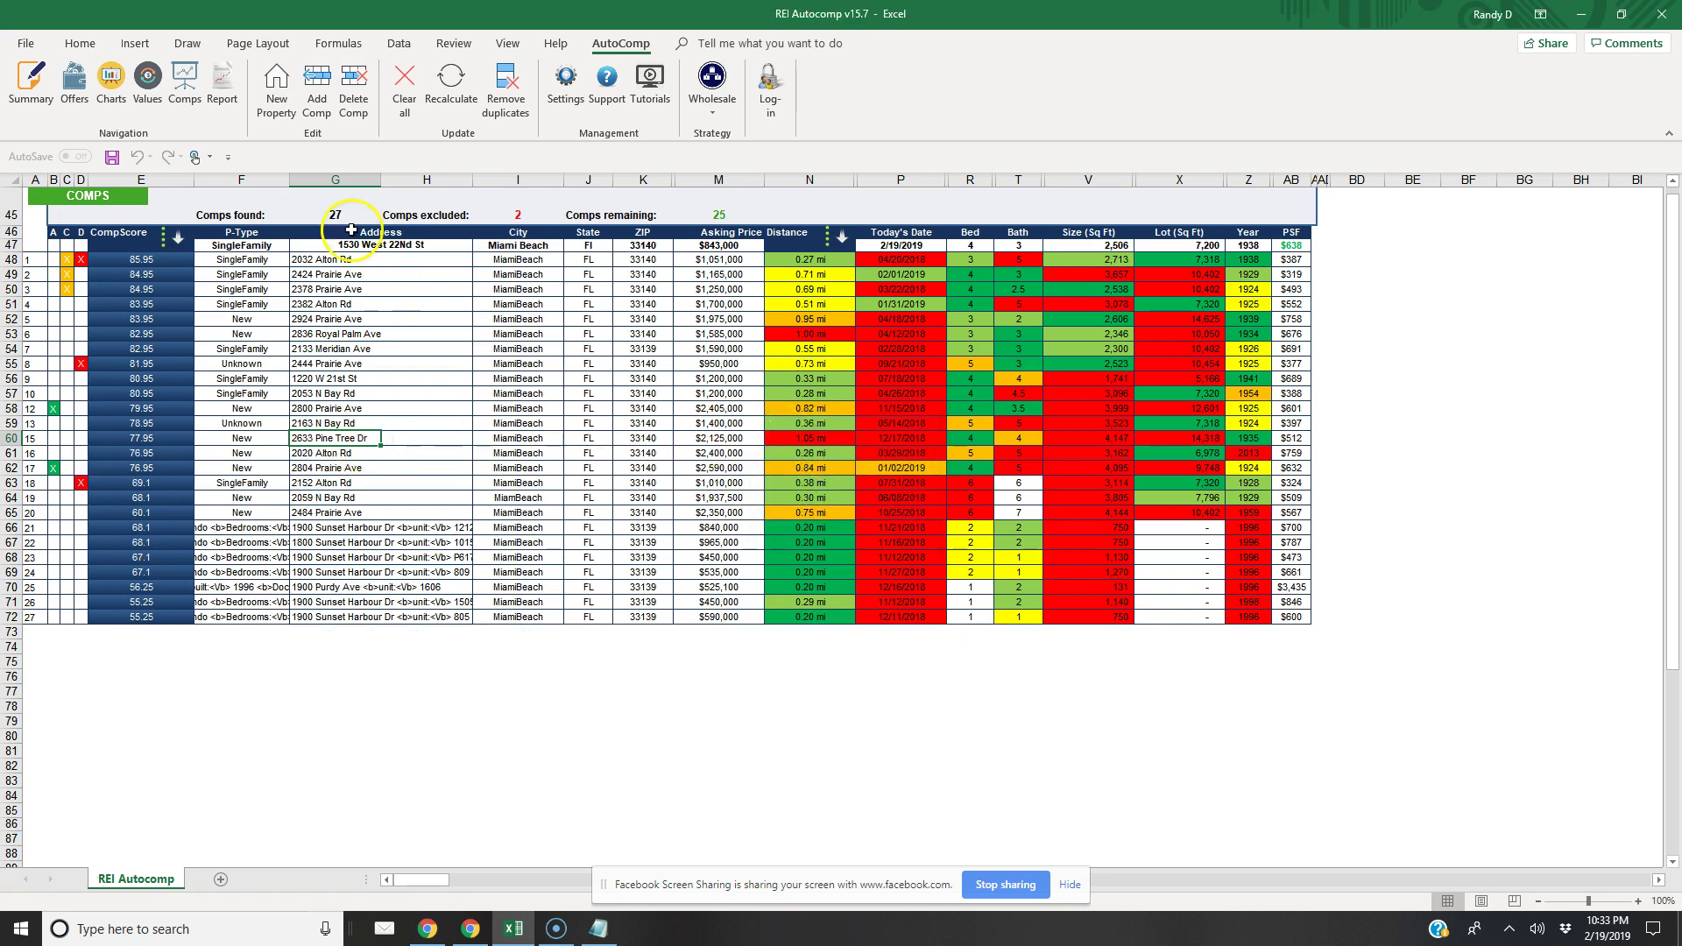
{"action": "left_click", "coordinate": [353, 98]}
{"action": "left_click", "coordinate": [799, 532]}
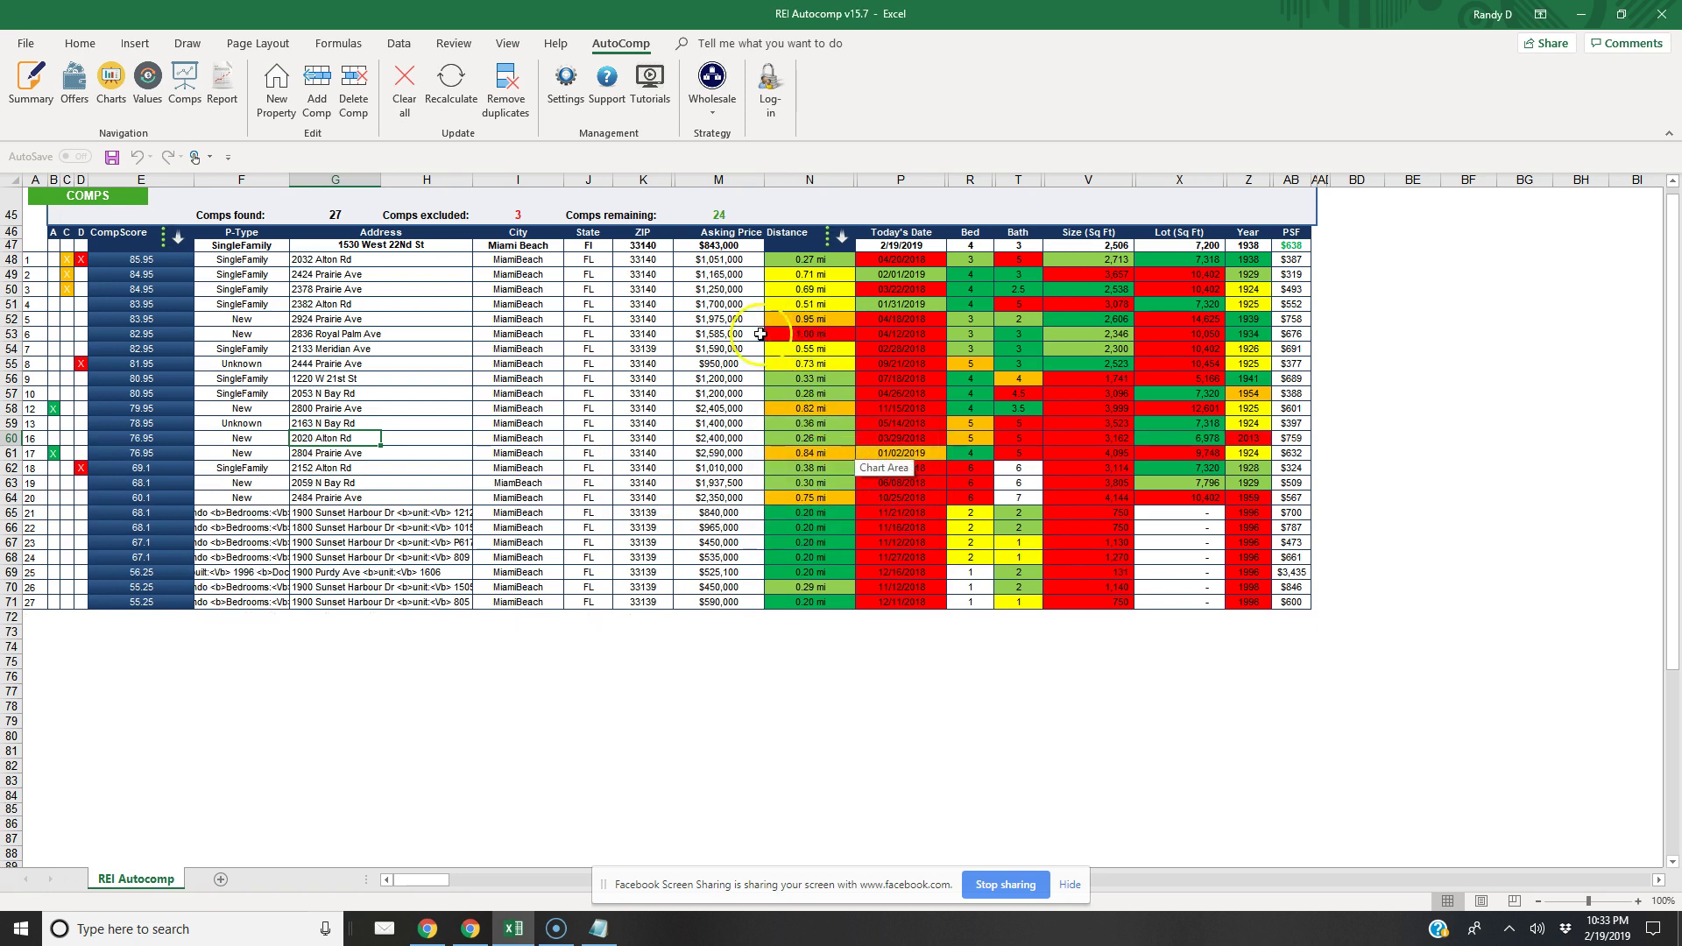
{"action": "left_click", "coordinate": [346, 334]}
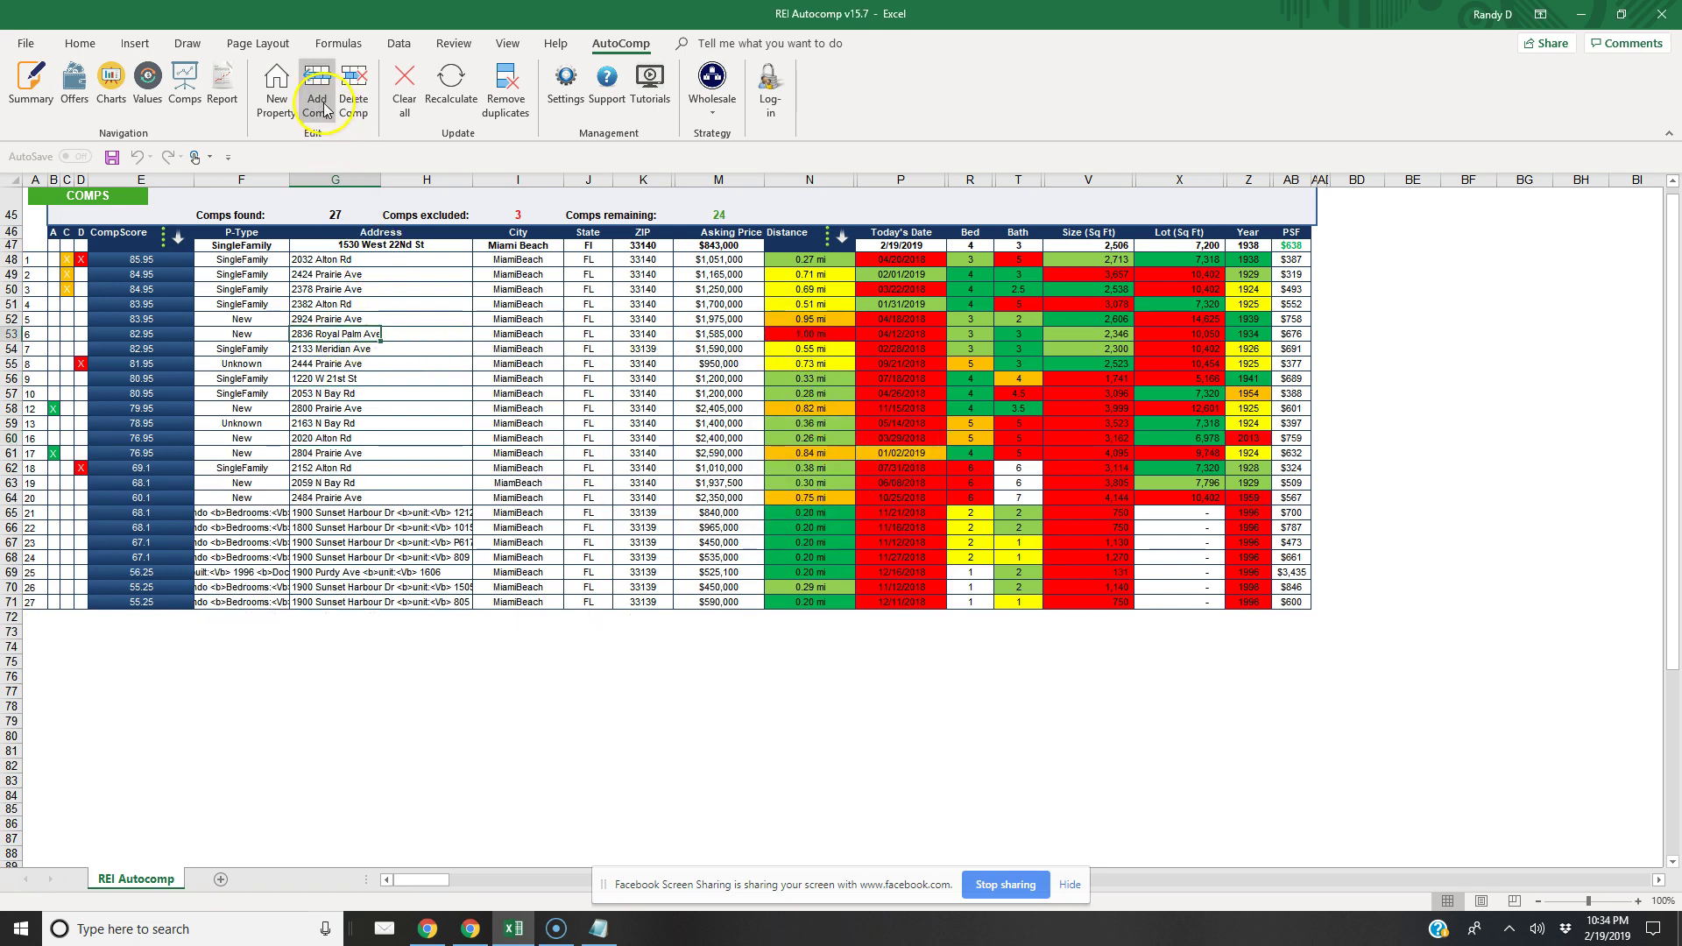
{"action": "left_click", "coordinate": [353, 98]}
{"action": "left_click", "coordinate": [799, 525]}
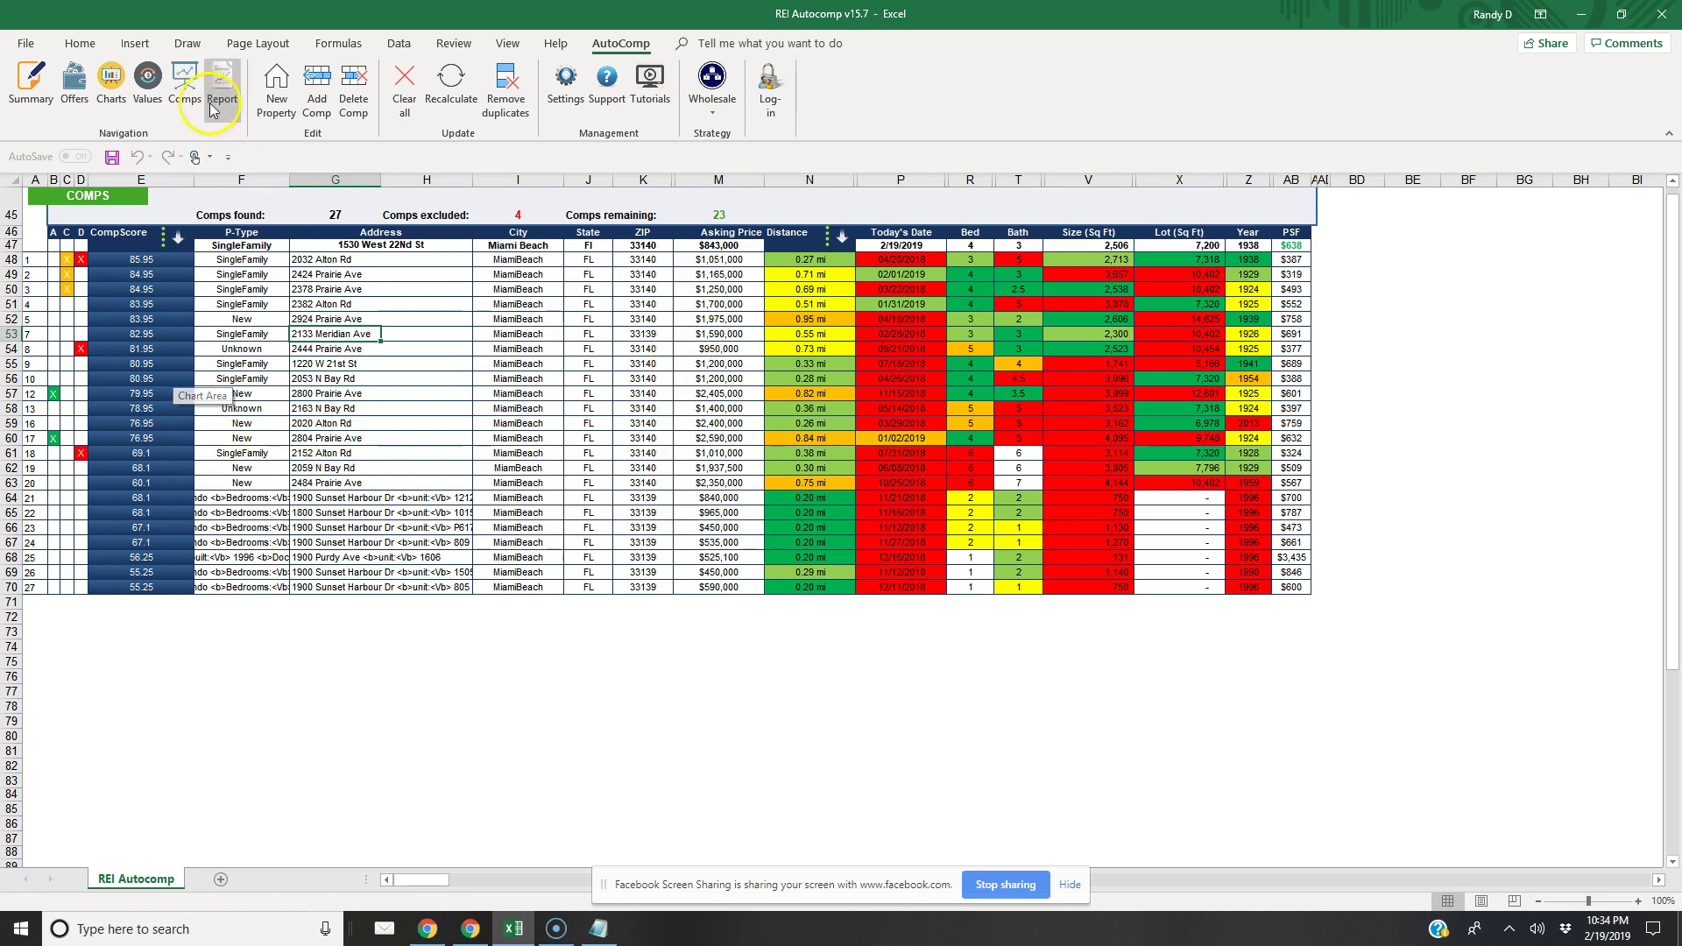
{"action": "left_click", "coordinate": [451, 83]}
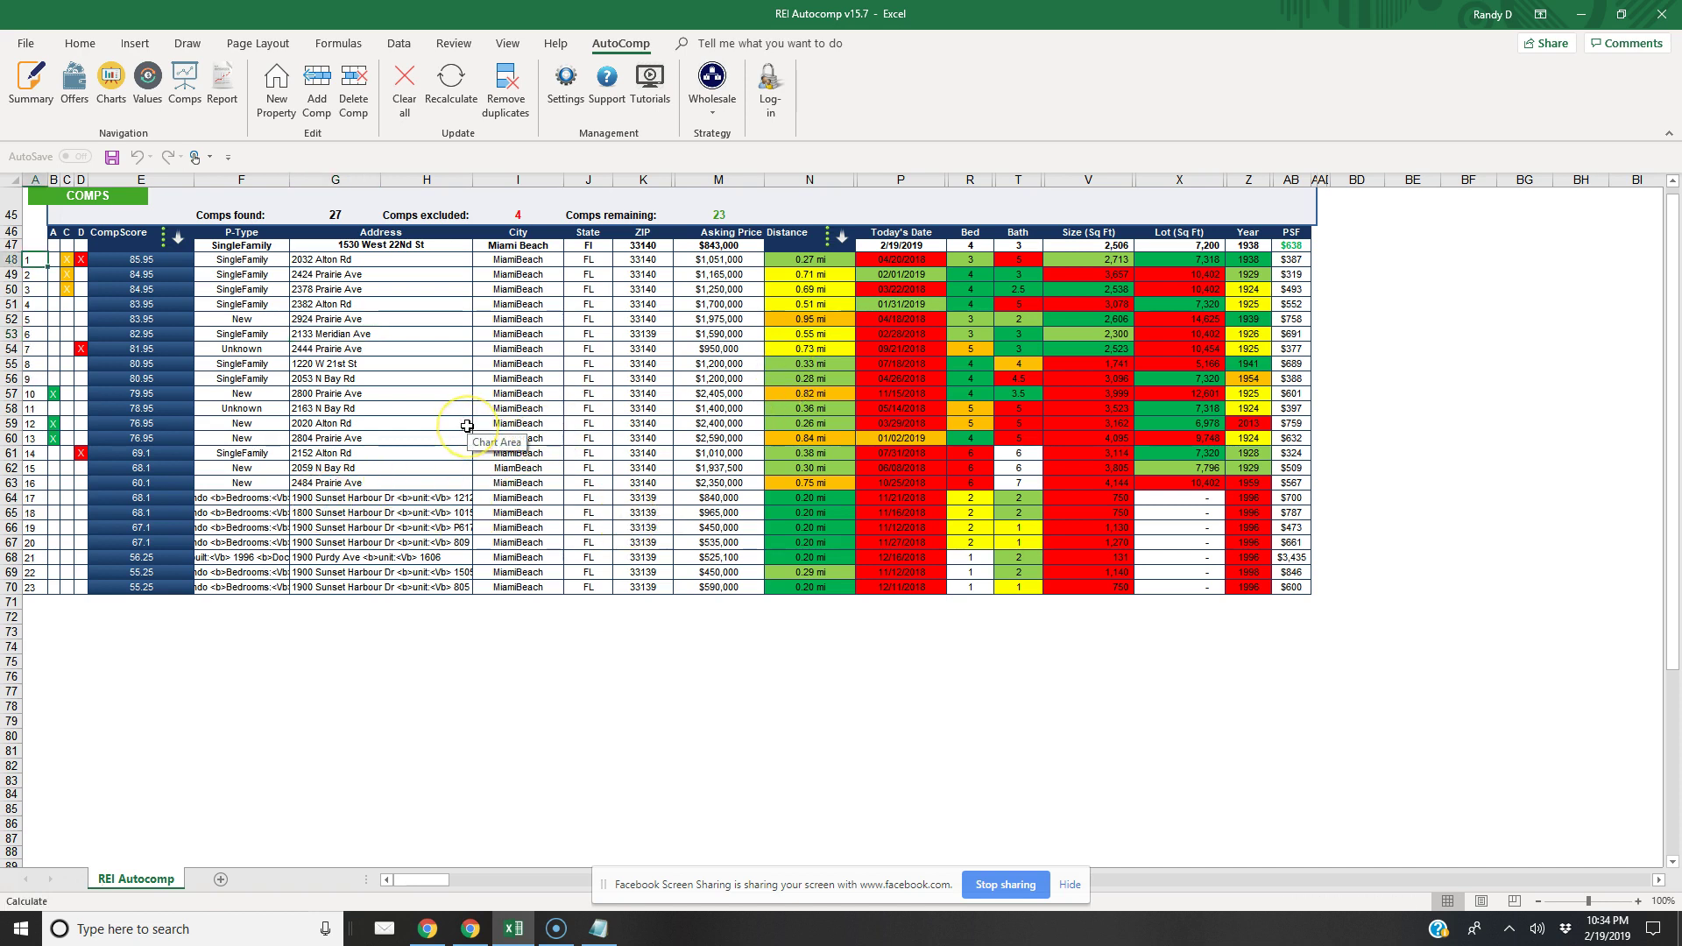
{"action": "left_click", "coordinate": [470, 422]}
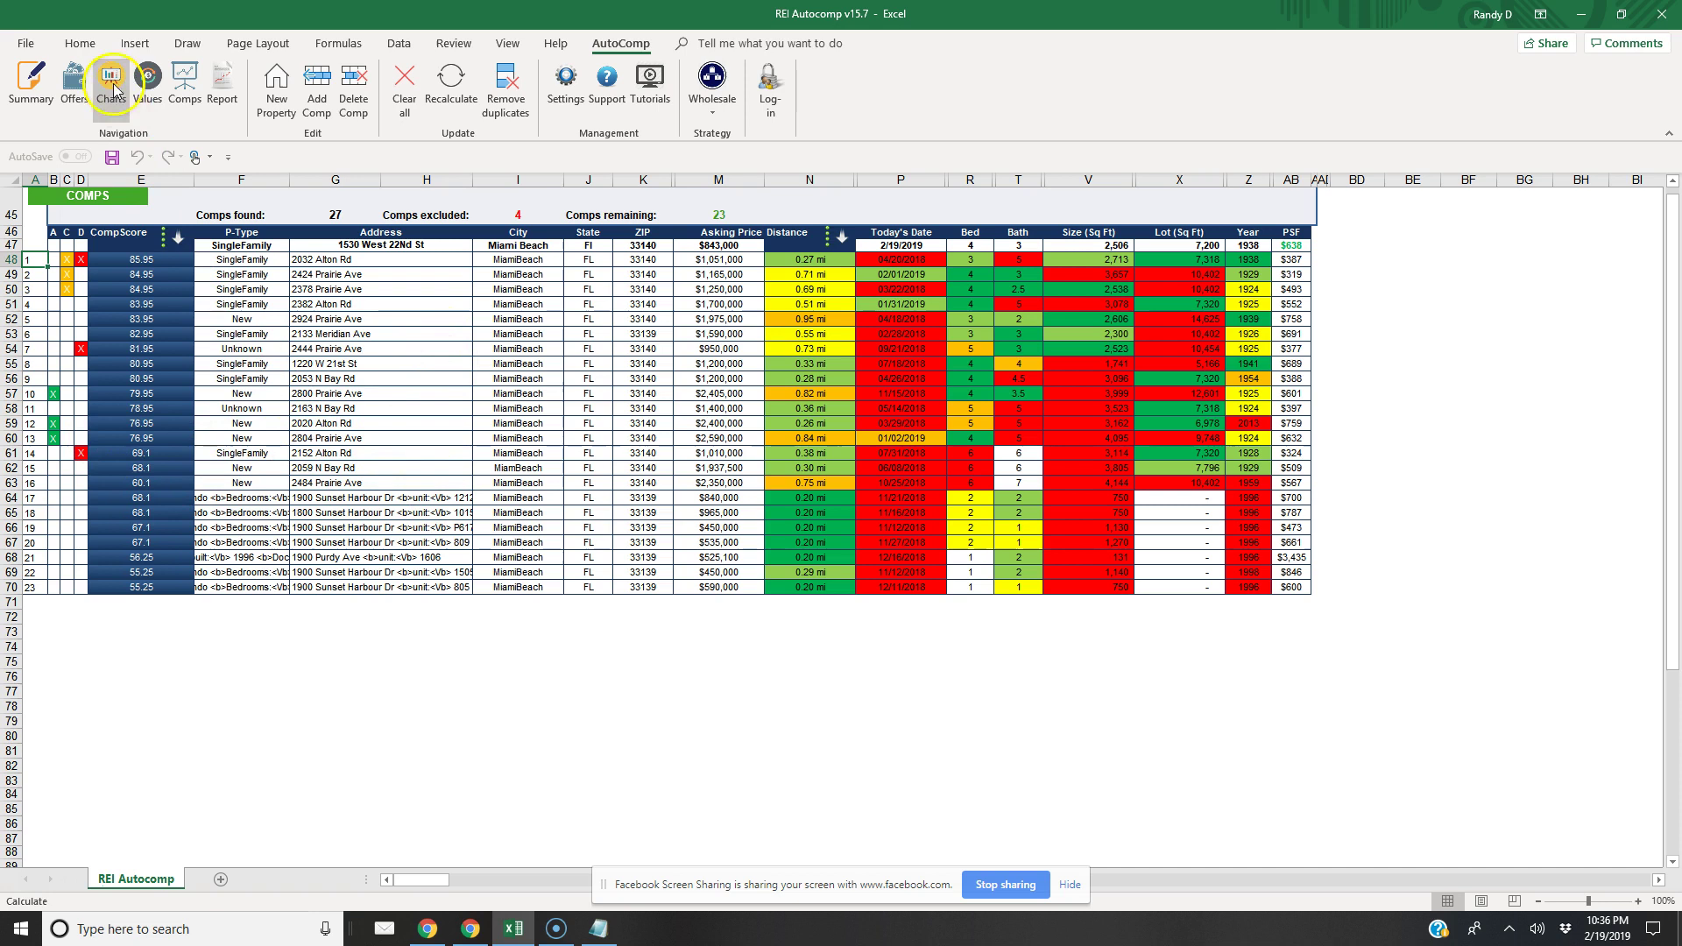
Show the values section: ARV $2,465,000, CMV $1,155,333, DMV $1,003,667
{"action": "left_click", "coordinate": [147, 81]}
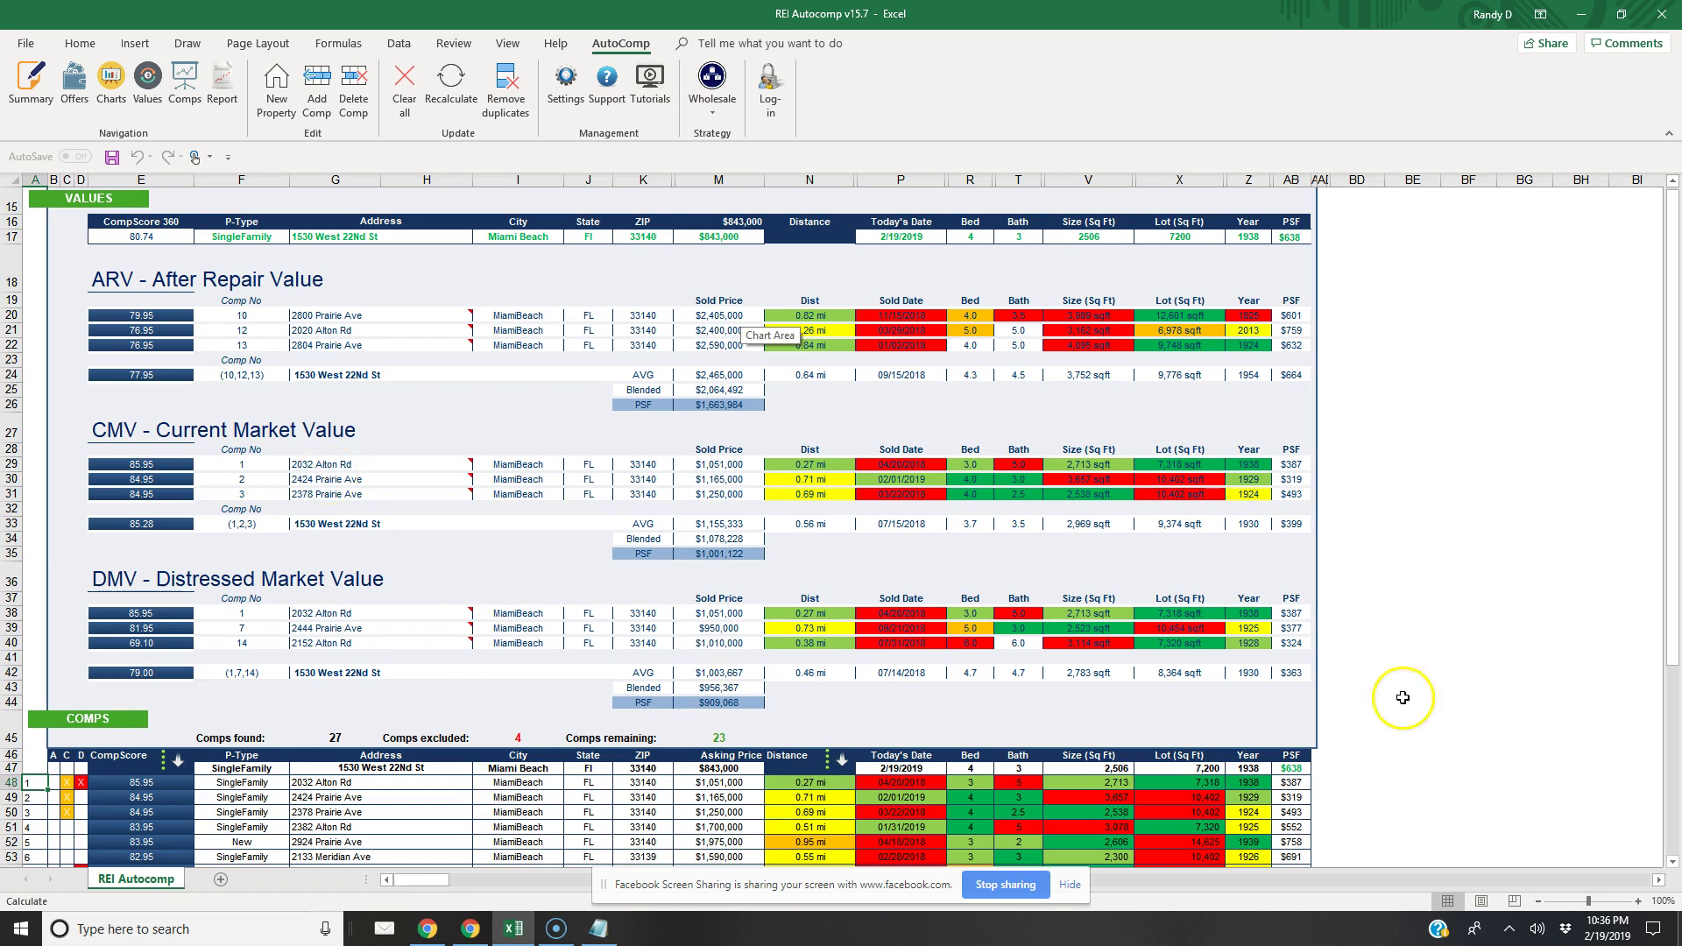
{"action": "left_click", "coordinate": [1671, 862]}
{"action": "left_click_drag", "start_coordinate": [1674, 864], "coordinate": [1674, 865]}
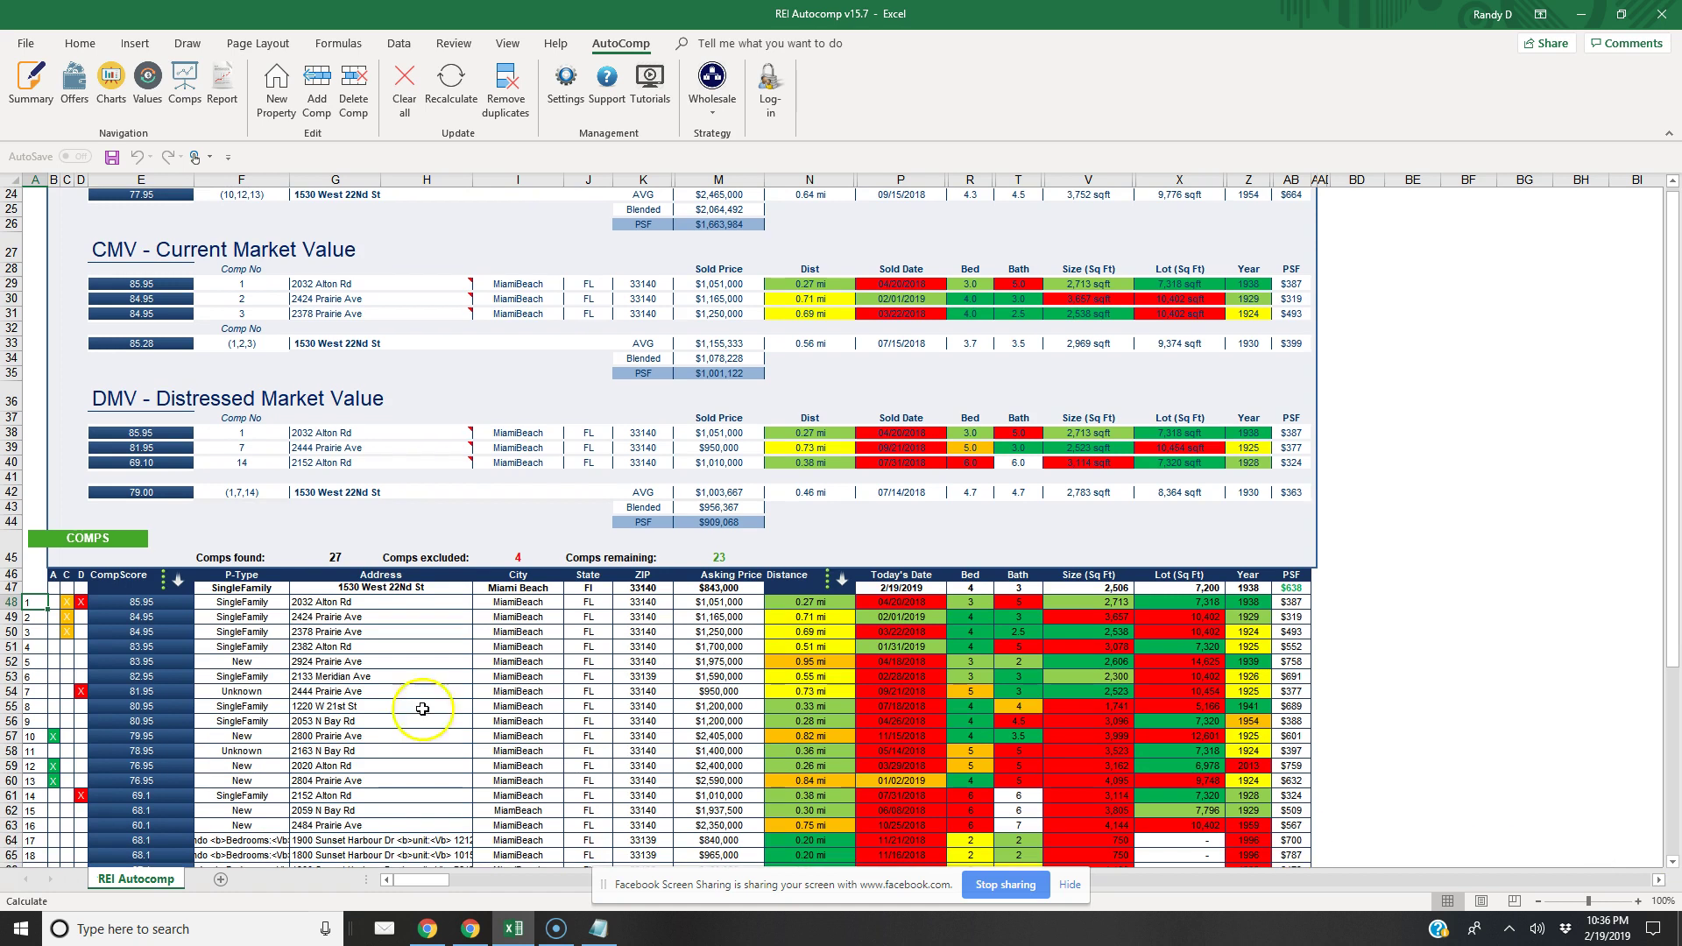
{"action": "left_click", "coordinate": [66, 602]}
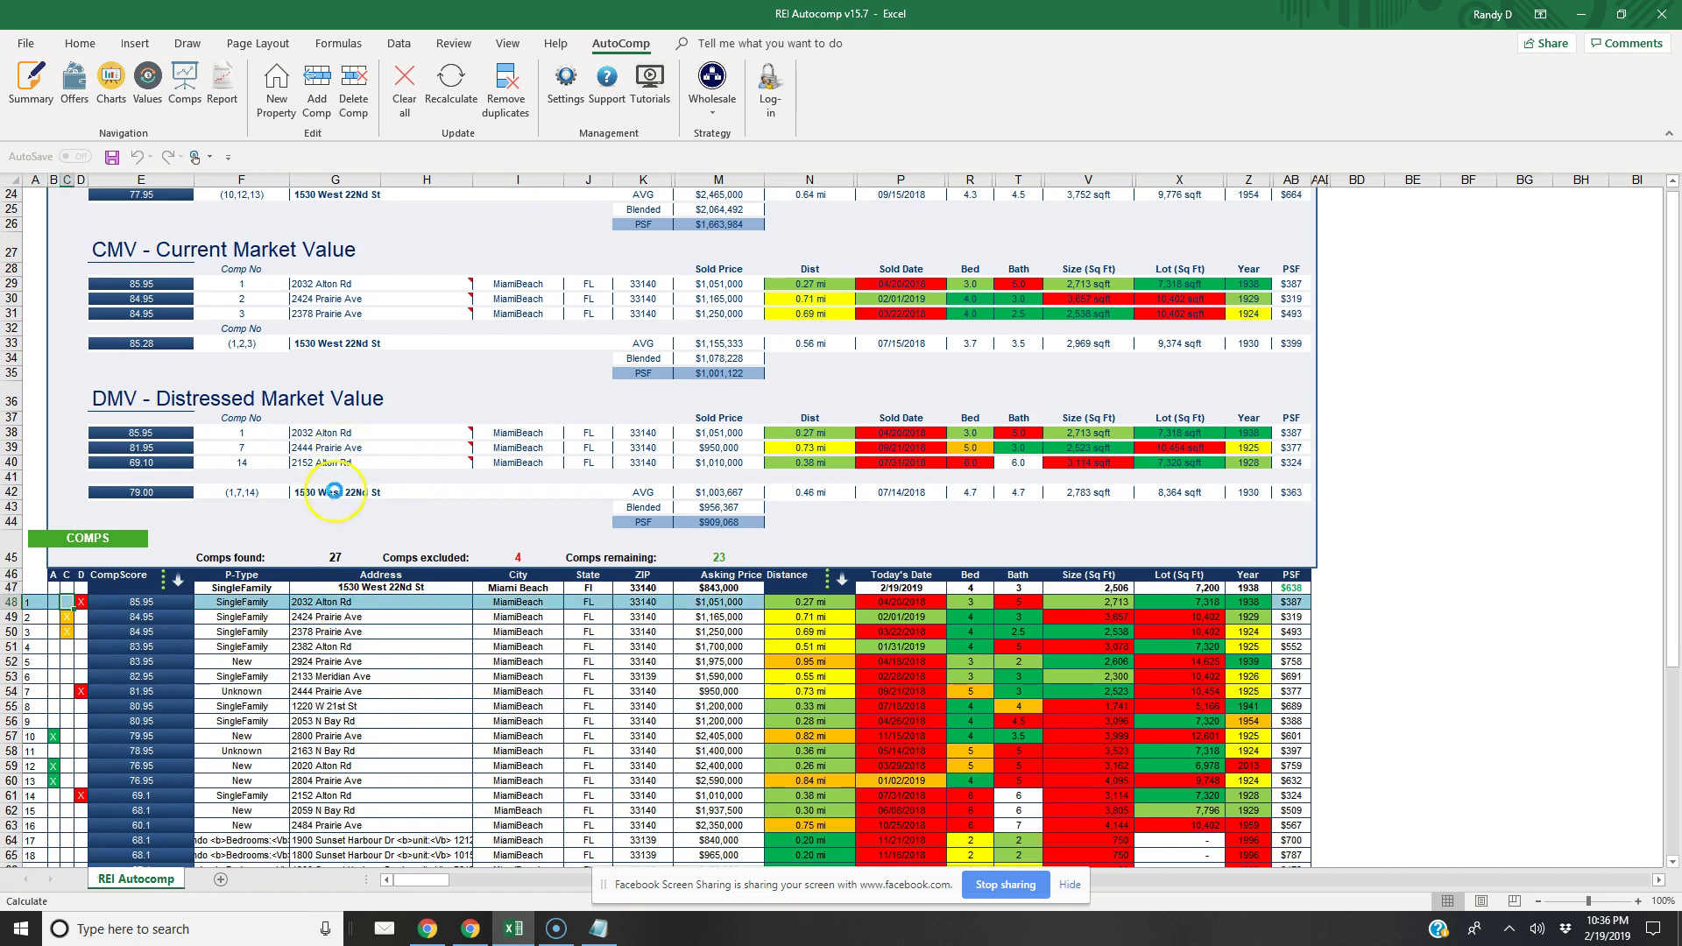
{"action": "key", "text": "Delete"}
{"action": "left_click", "coordinate": [66, 647]}
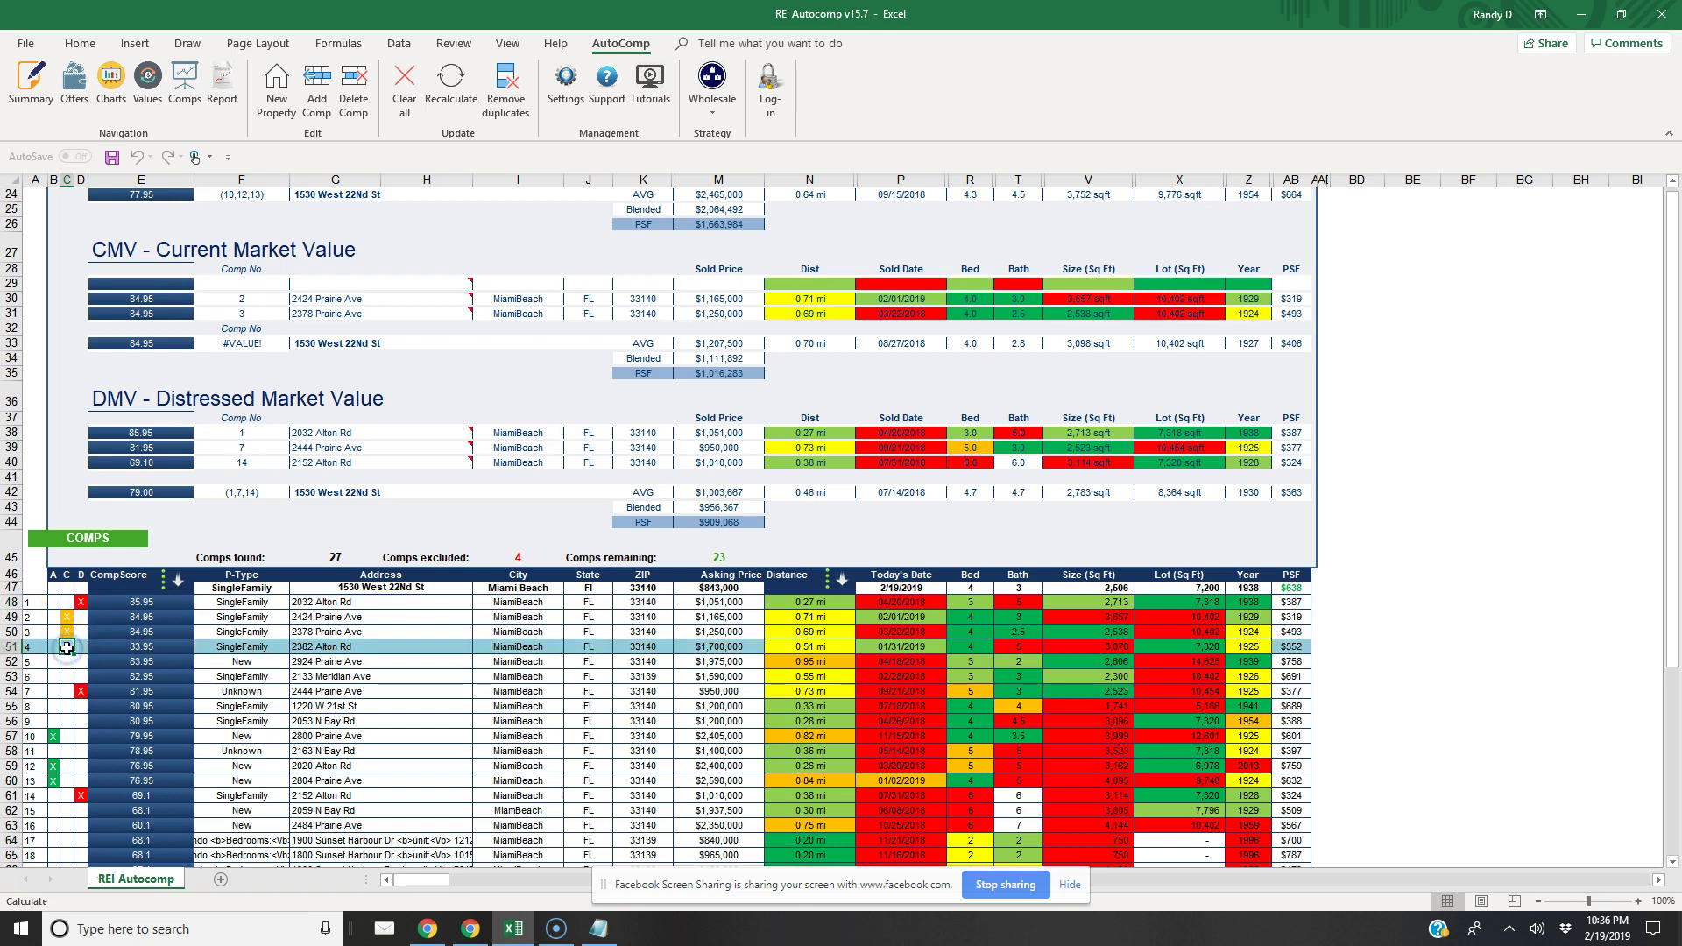
{"action": "key", "text": "BackSpace"}
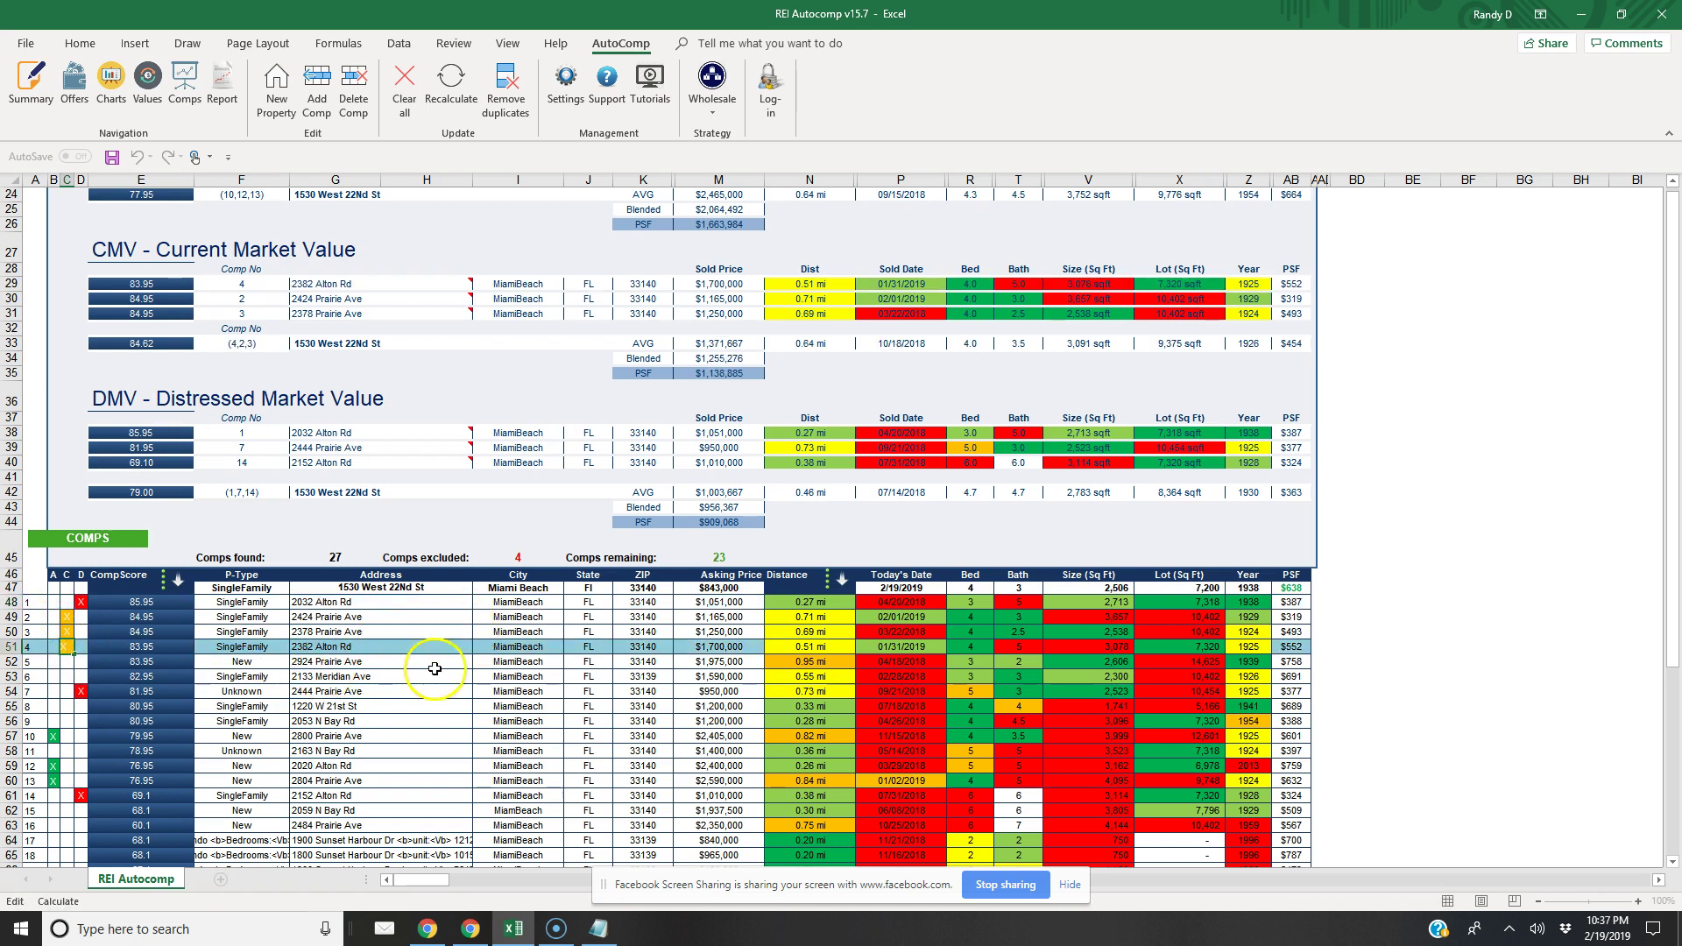
{"action": "left_click", "coordinate": [59, 670]}
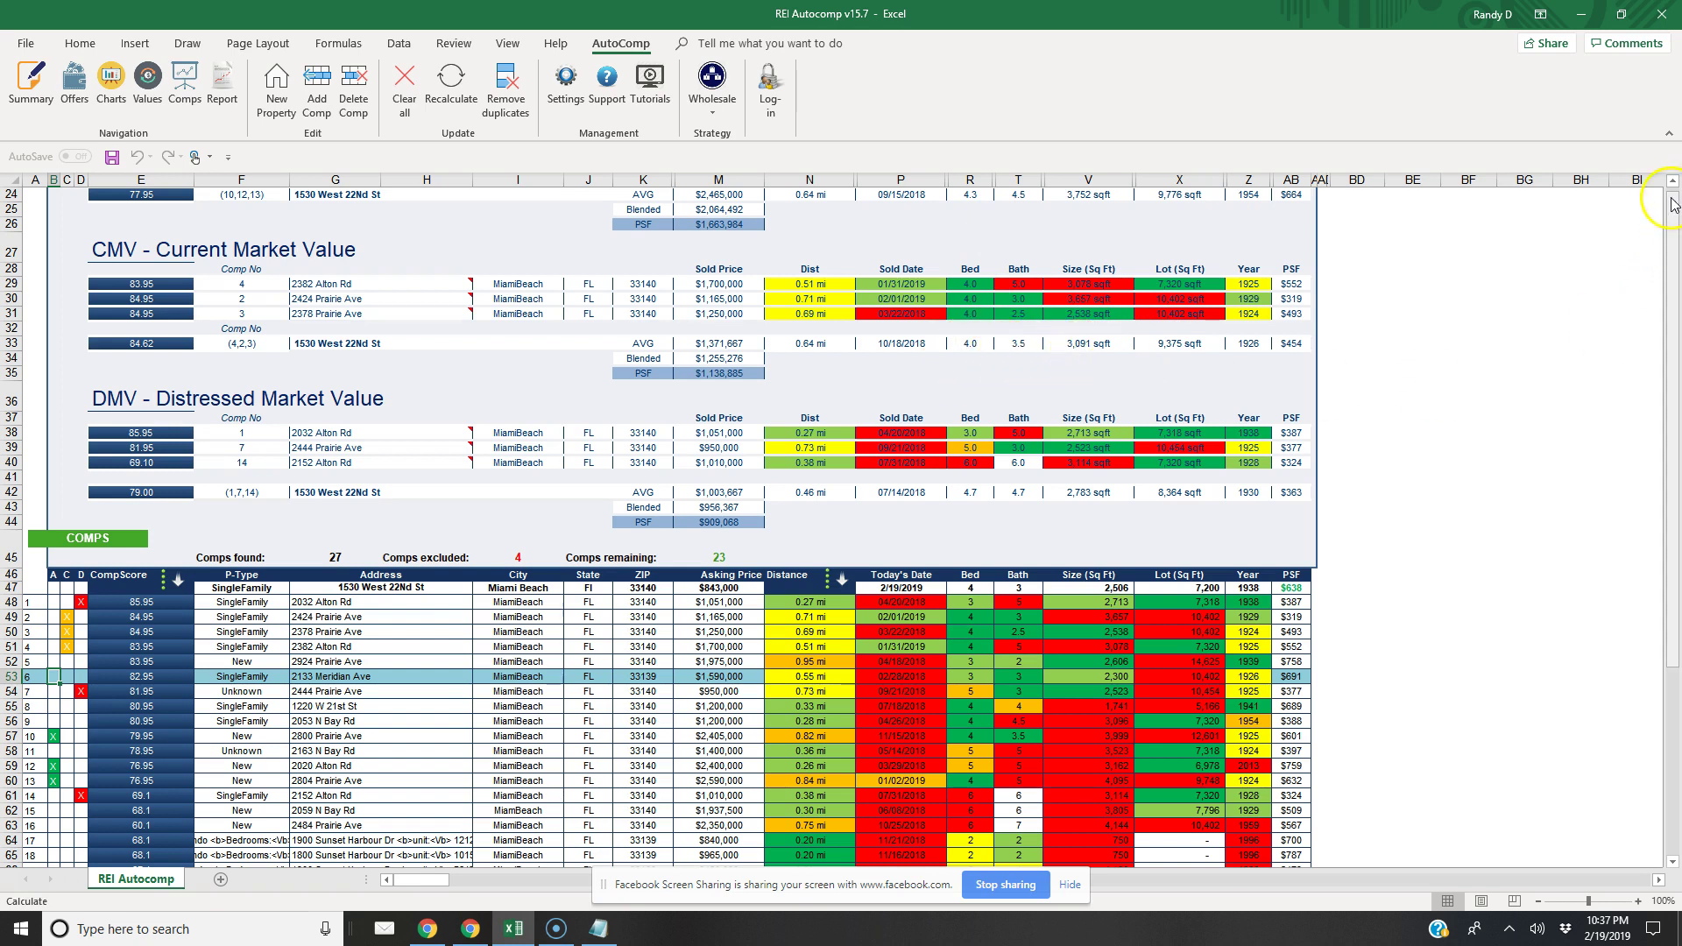
Scroll through the report from top to bottom, then bring up the REI AutoComp Settings window
{"action": "left_click", "coordinate": [1670, 189]}
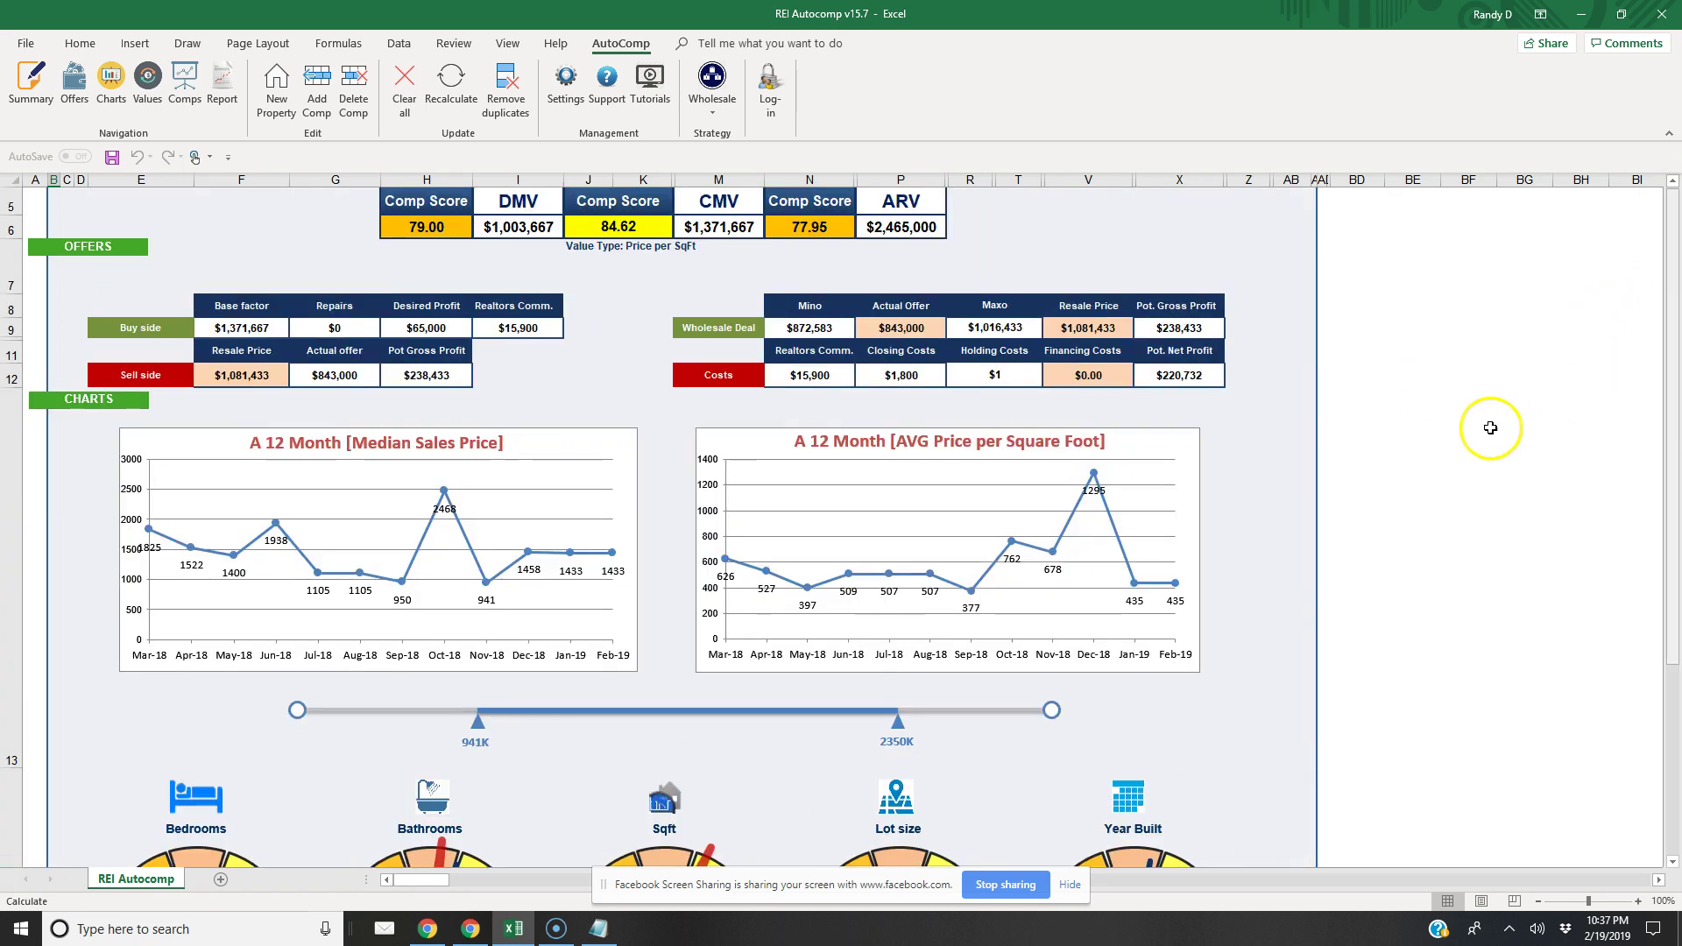
{"action": "left_click", "coordinate": [1673, 861]}
{"action": "left_click", "coordinate": [1672, 861]}
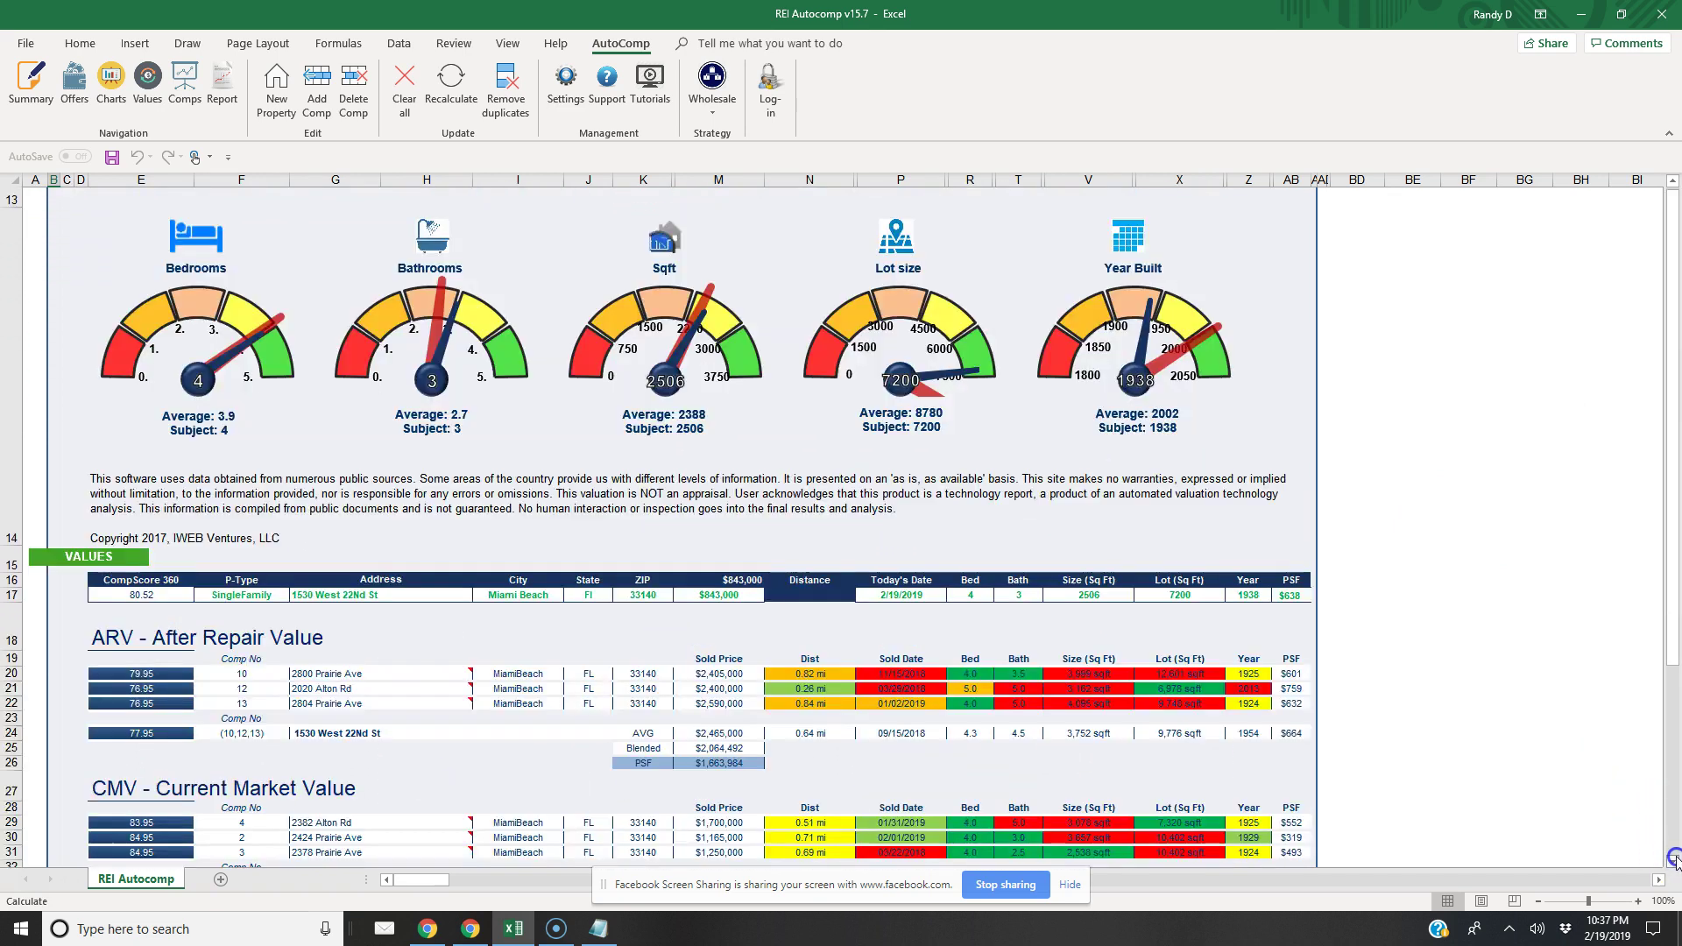
{"action": "left_click", "coordinate": [1672, 862]}
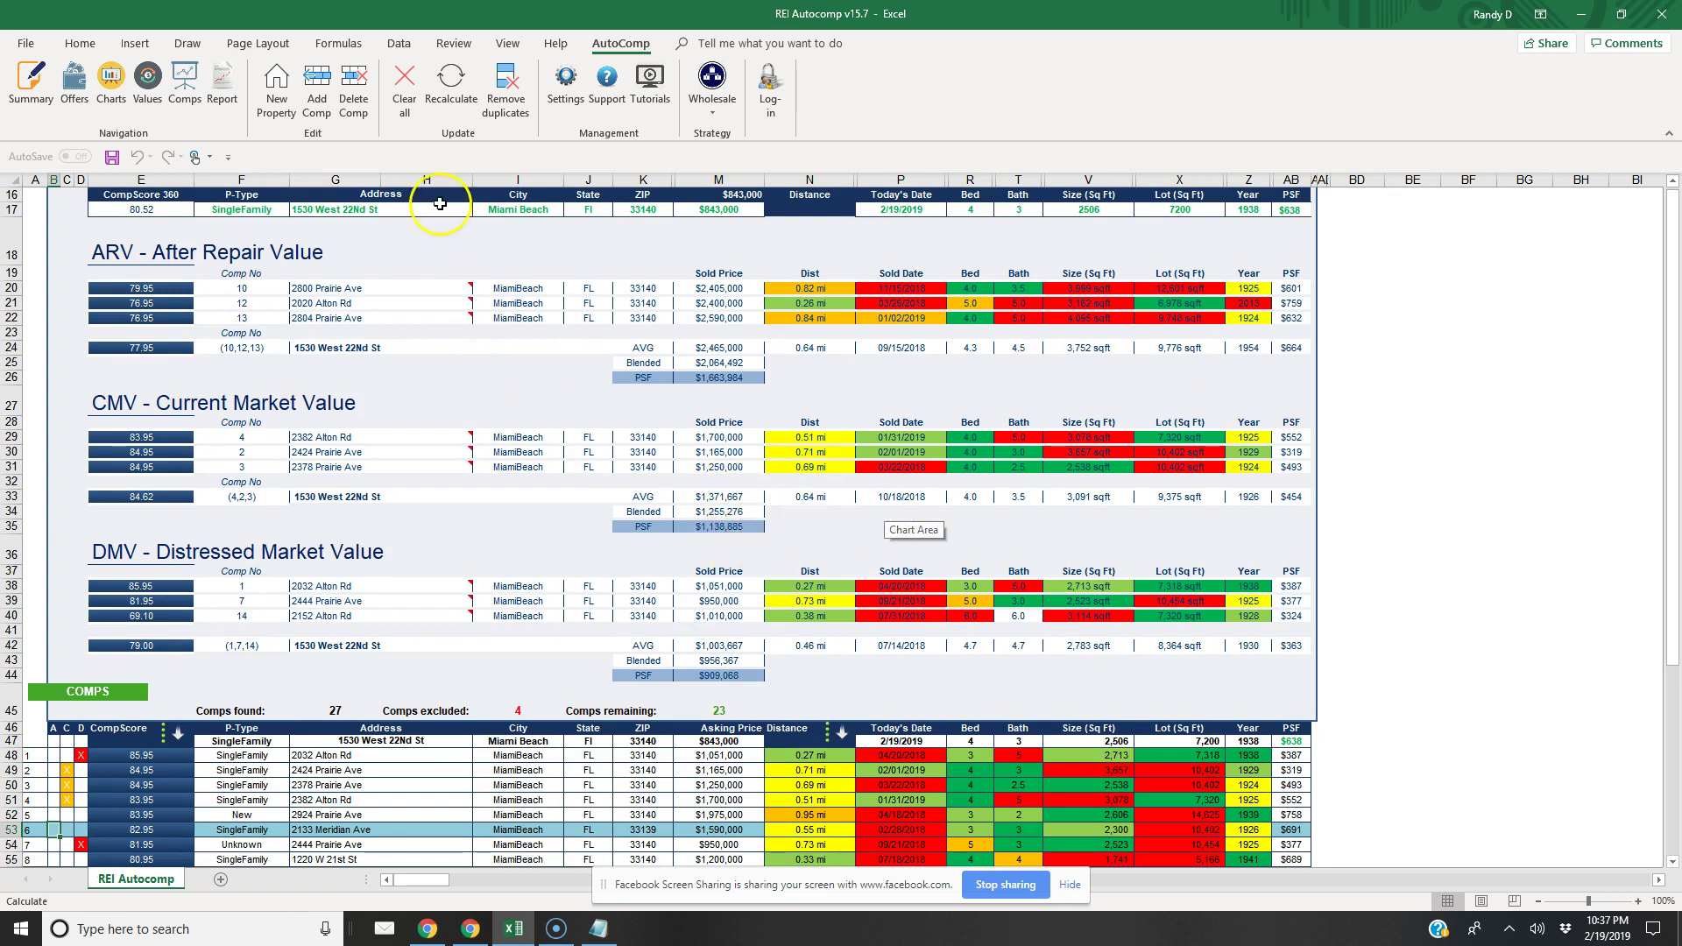
{"action": "left_click", "coordinate": [565, 88]}
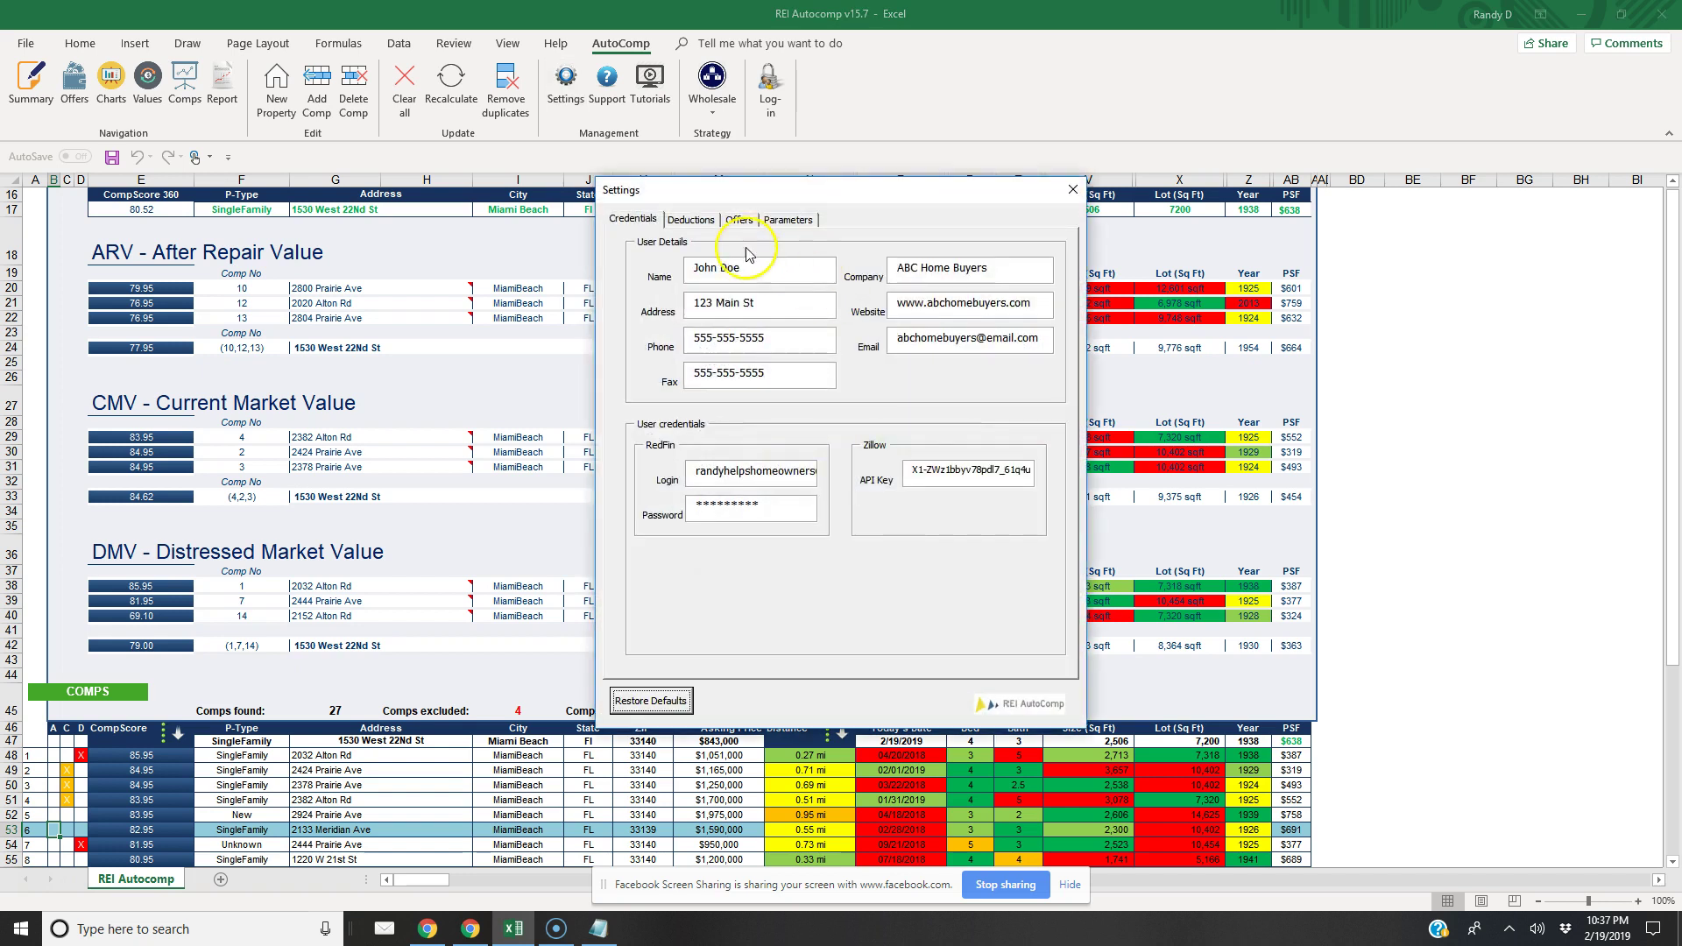
Set the value type of Offers 1, 2, 3 and 4 to Blended value and close Settings
{"action": "left_click", "coordinate": [740, 220]}
{"action": "left_click", "coordinate": [776, 222]}
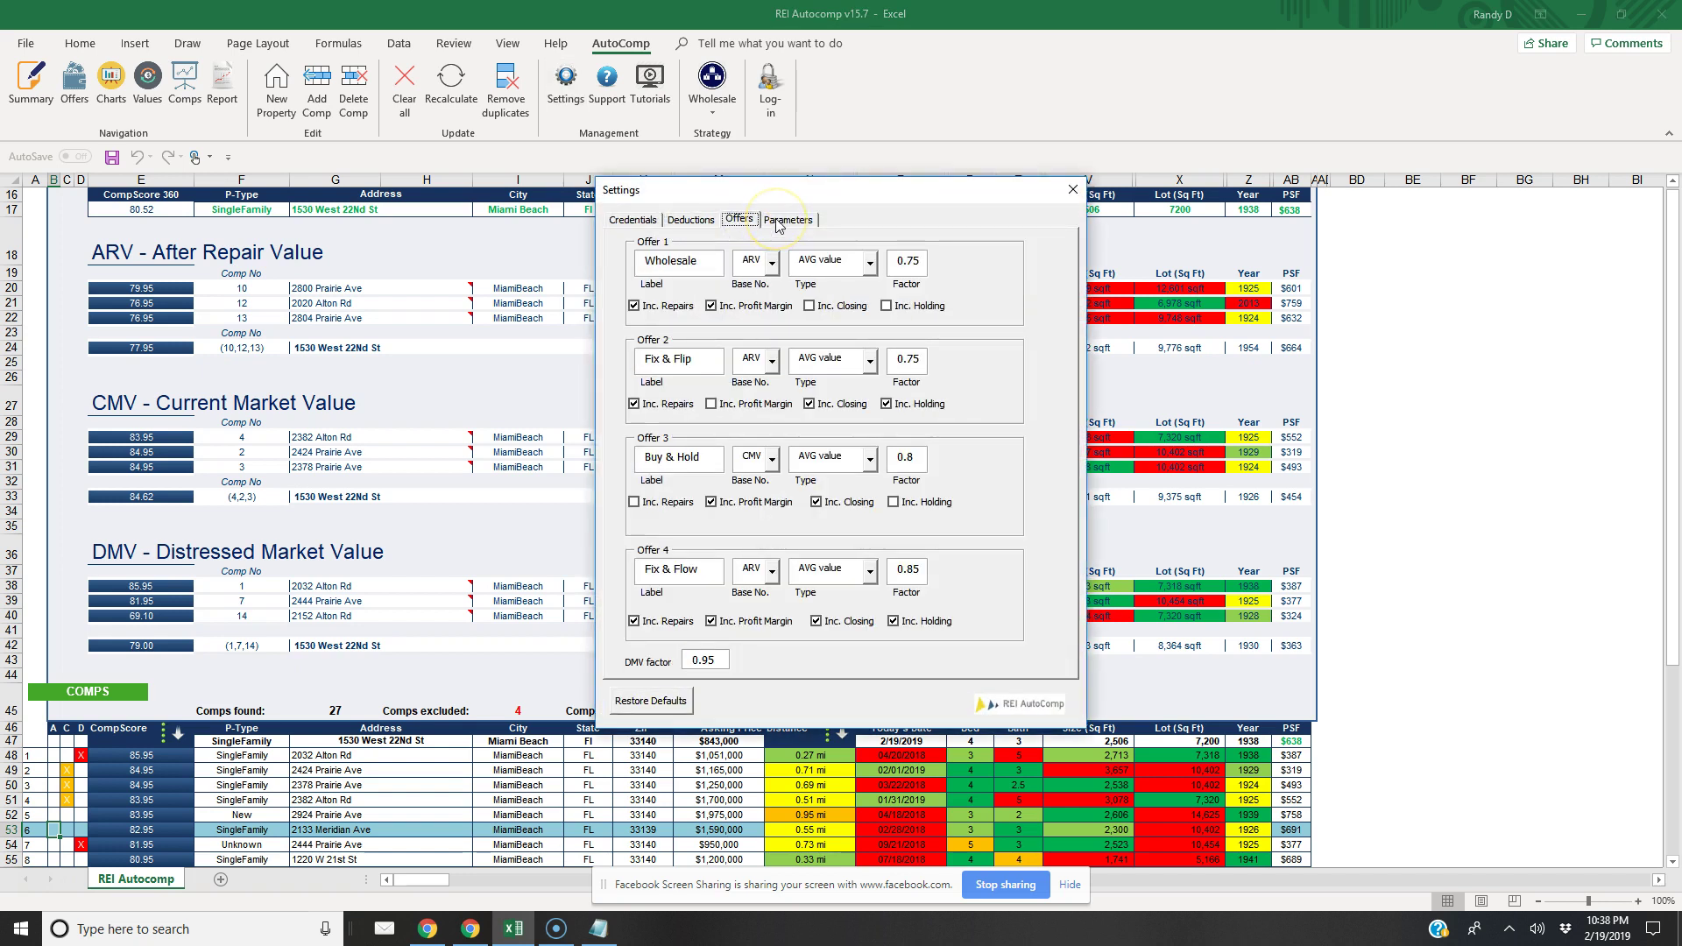
{"action": "left_click", "coordinate": [741, 219]}
{"action": "left_click", "coordinate": [870, 263]}
{"action": "left_click", "coordinate": [827, 298]}
{"action": "left_click", "coordinate": [870, 360]}
{"action": "left_click", "coordinate": [828, 406]}
{"action": "left_click", "coordinate": [874, 459]}
{"action": "left_click", "coordinate": [826, 504]}
{"action": "left_click", "coordinate": [872, 571]}
{"action": "left_click", "coordinate": [827, 615]}
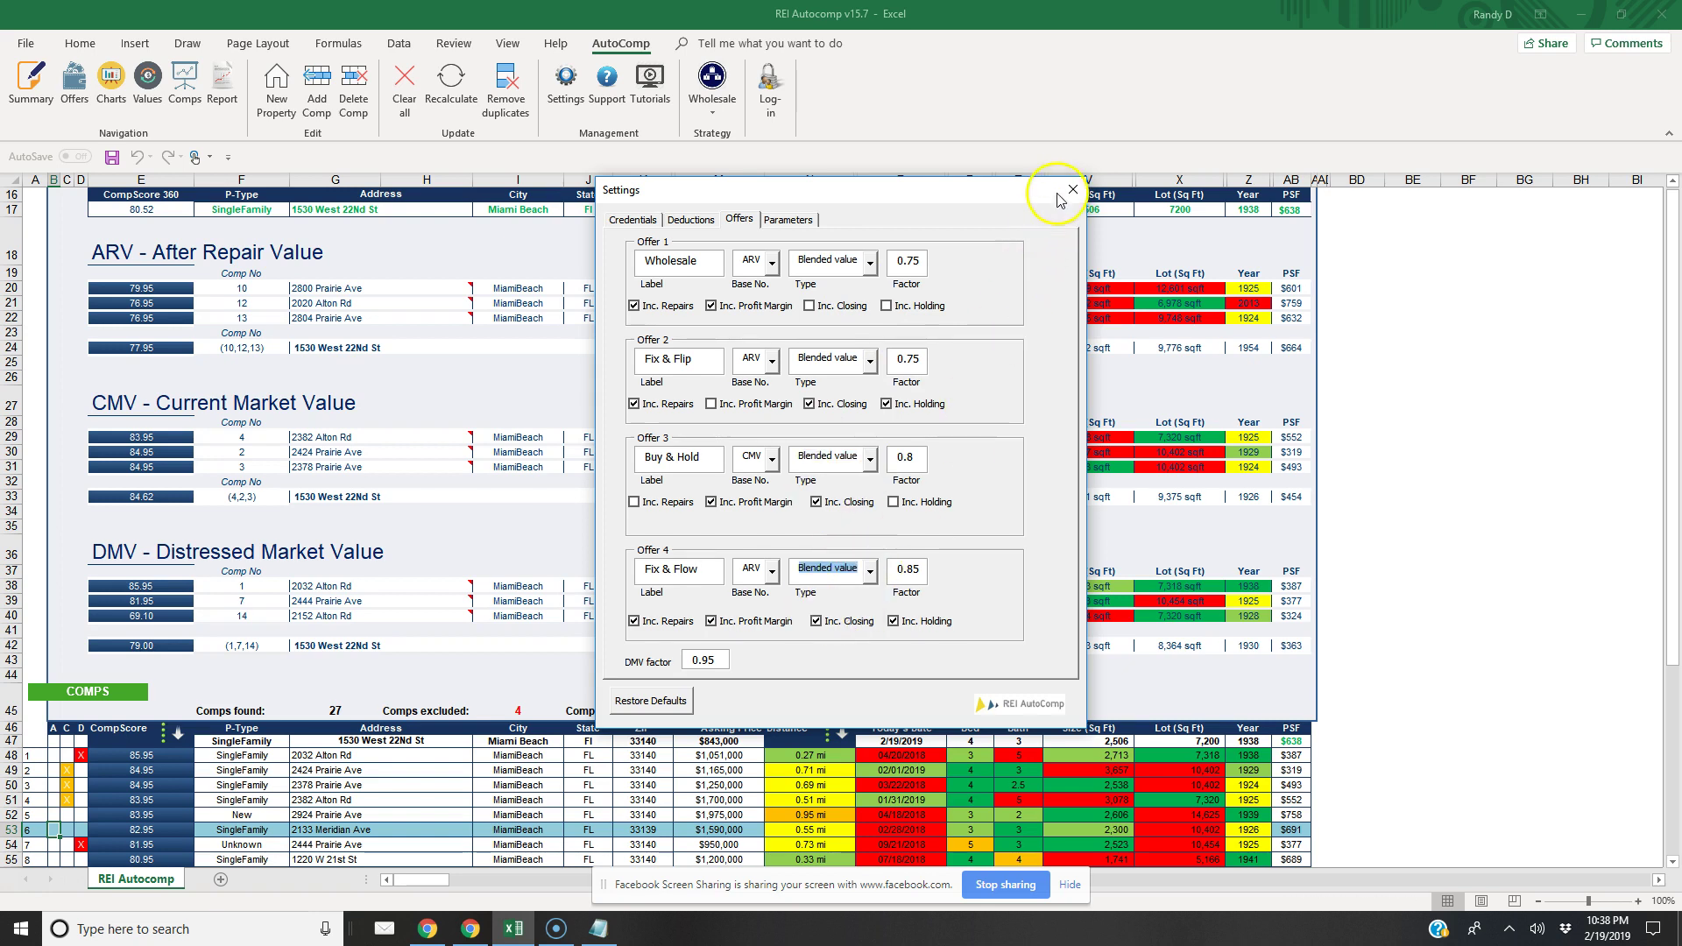
{"action": "left_click", "coordinate": [1066, 188]}
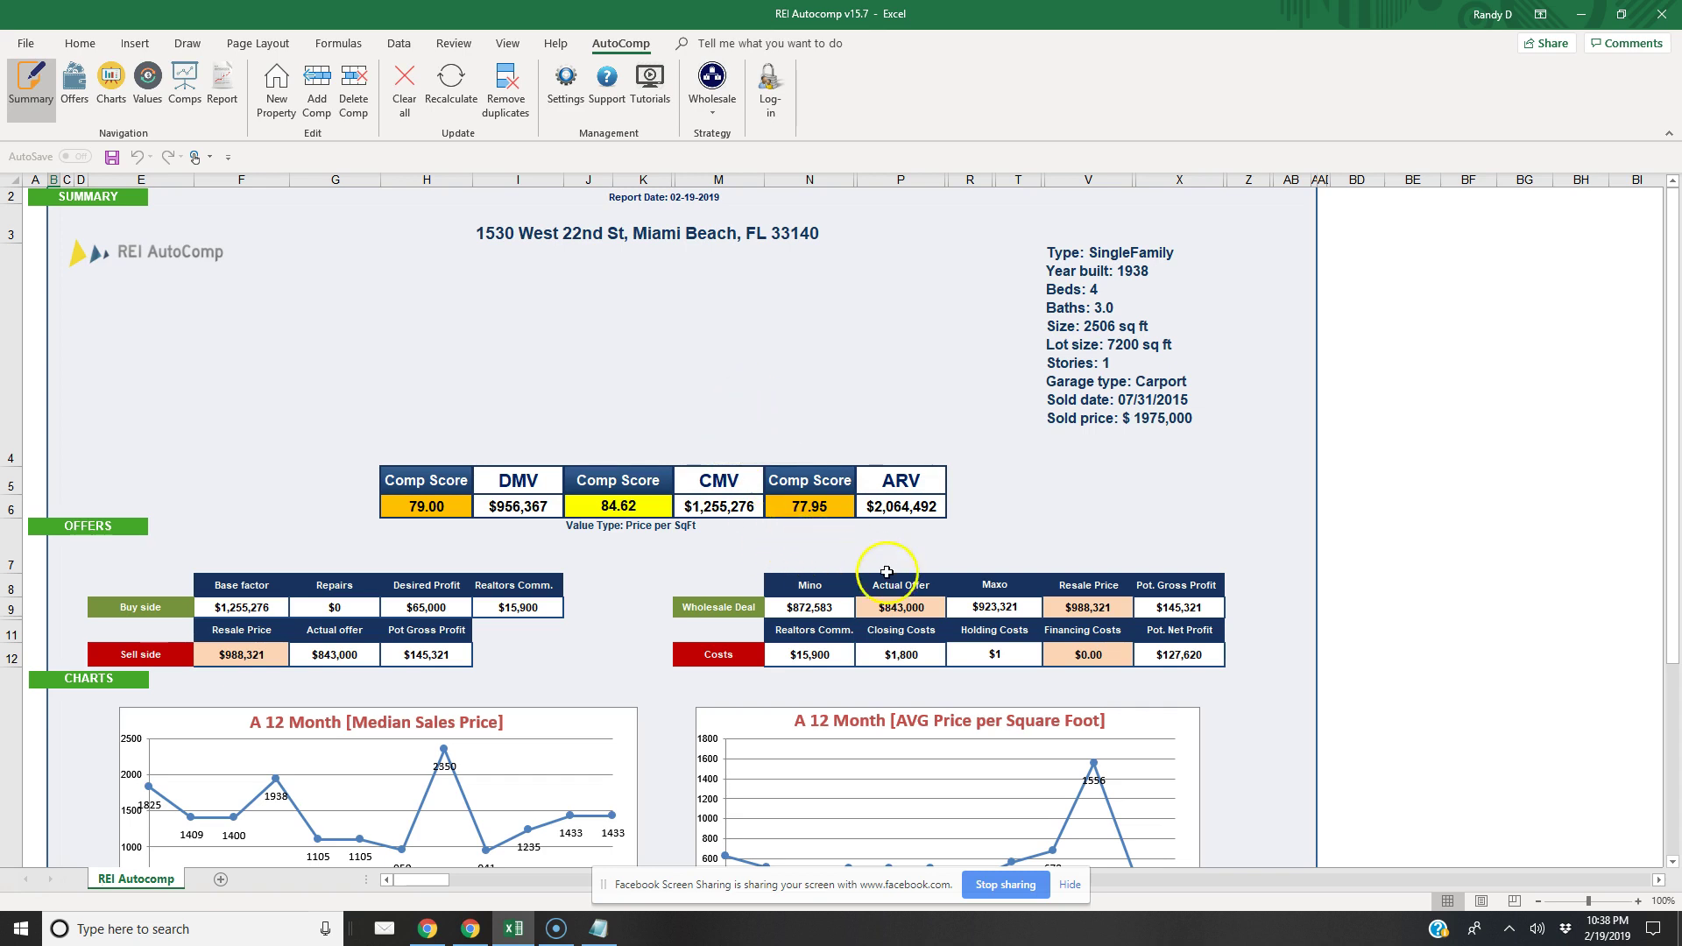
Enter $923,000 as the wholesale Actual Offer in cell P9
{"action": "left_click", "coordinate": [919, 607]}
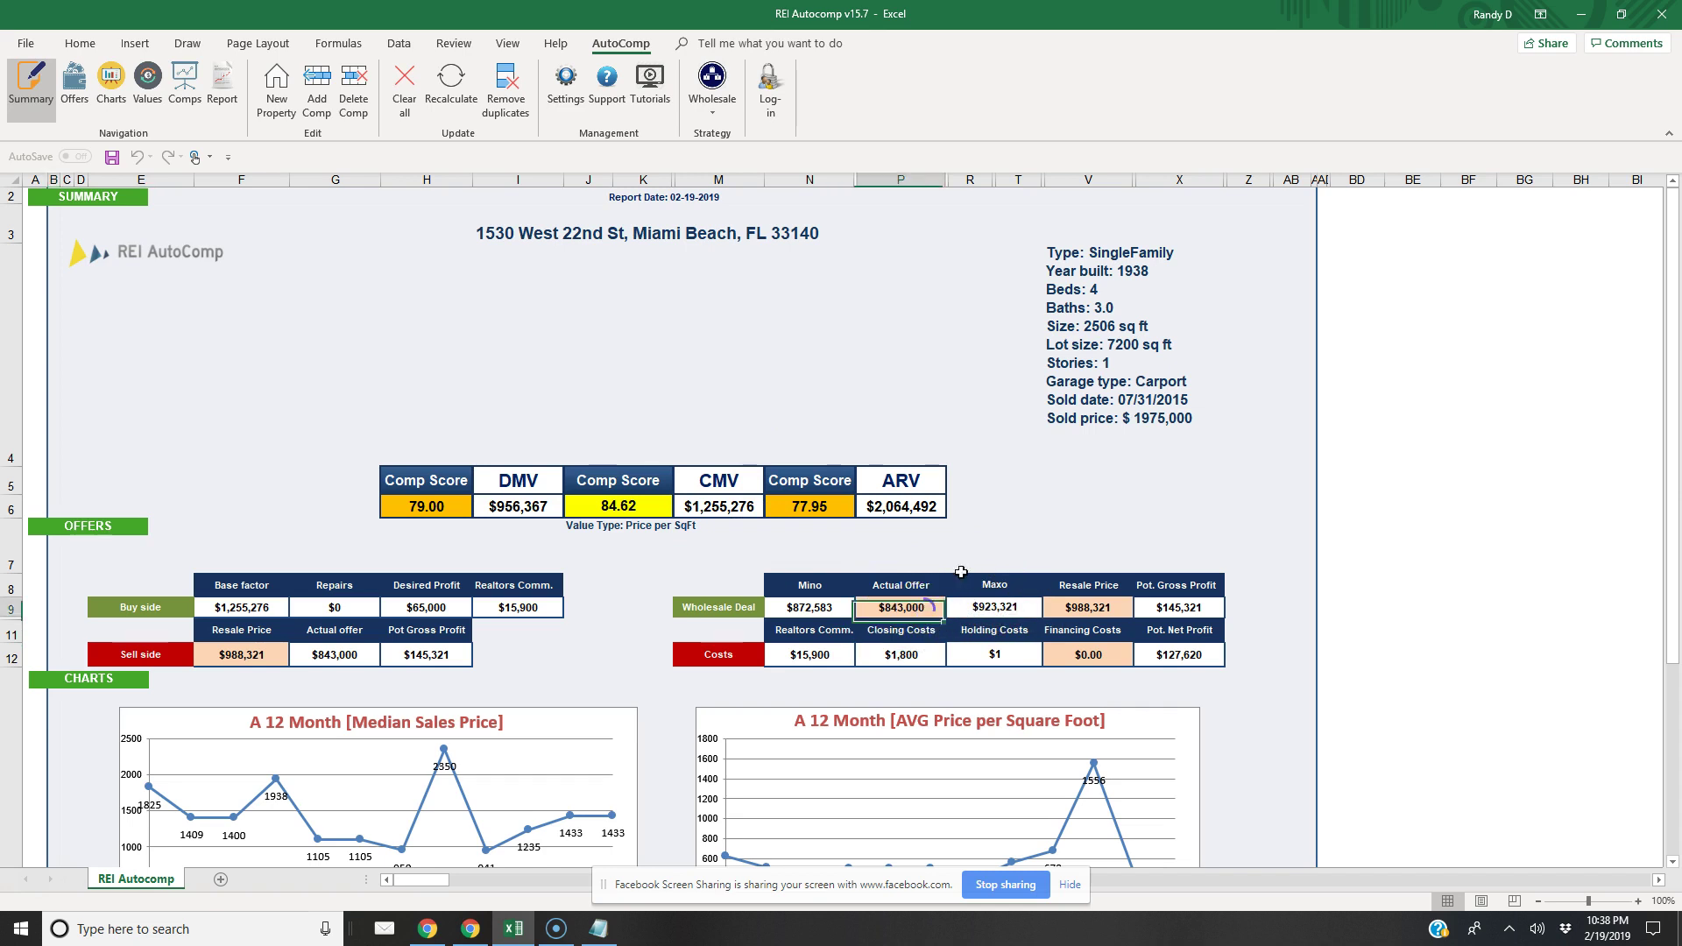
{"action": "type", "text": "92"}
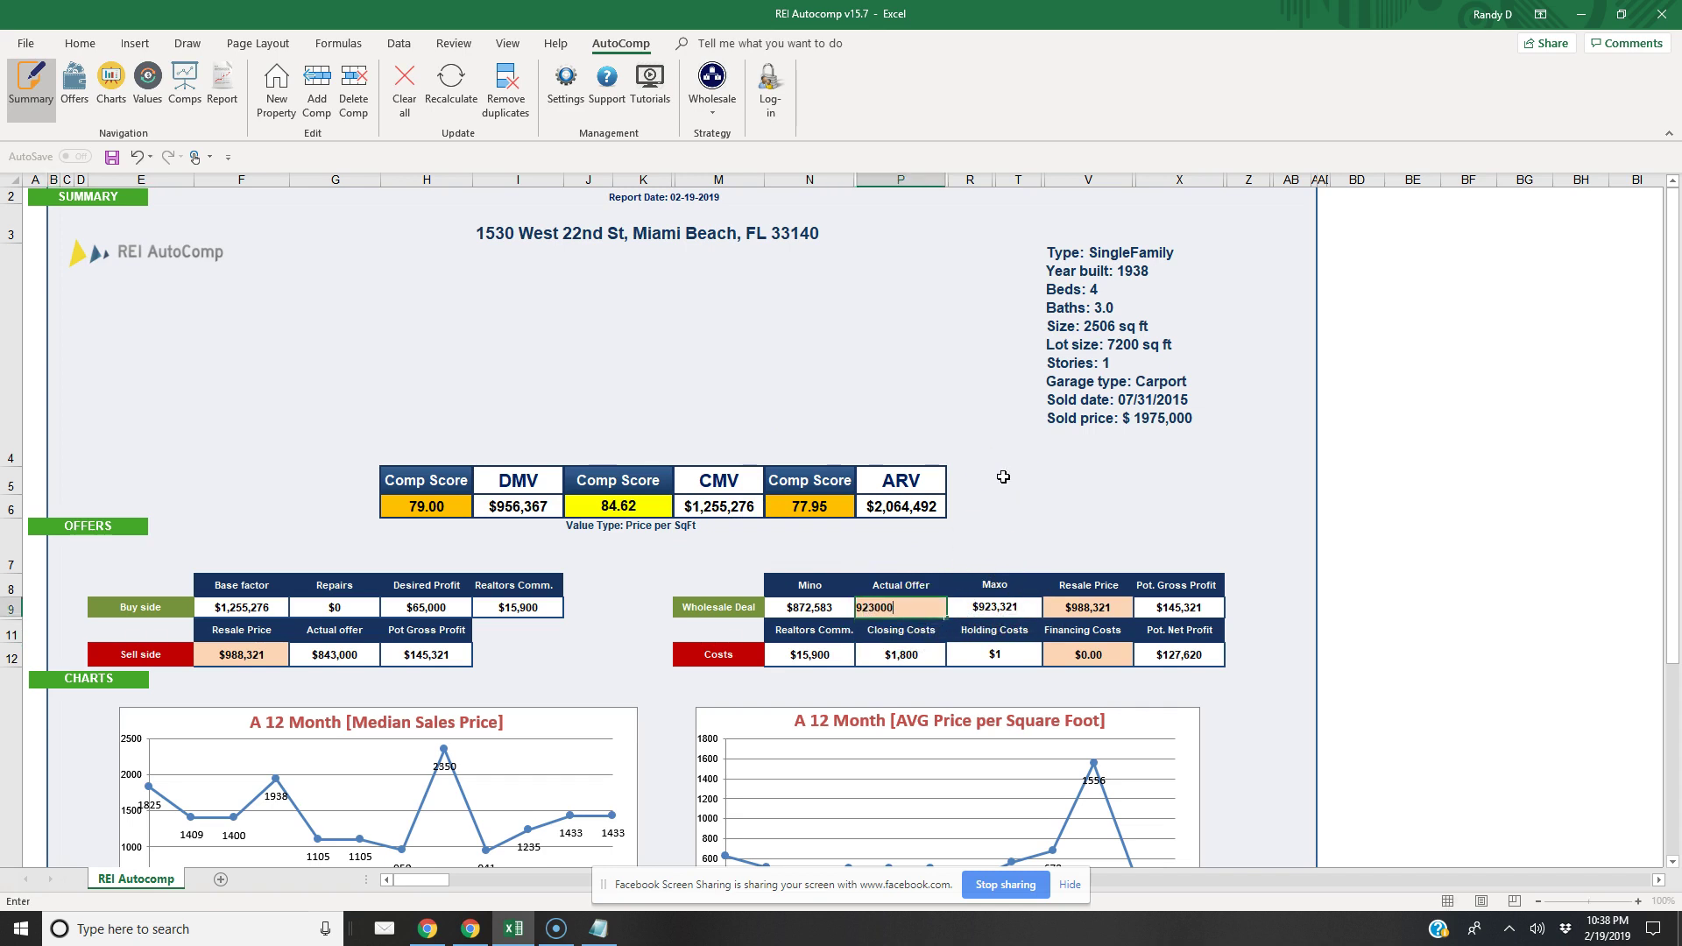
{"action": "key", "text": "Return"}
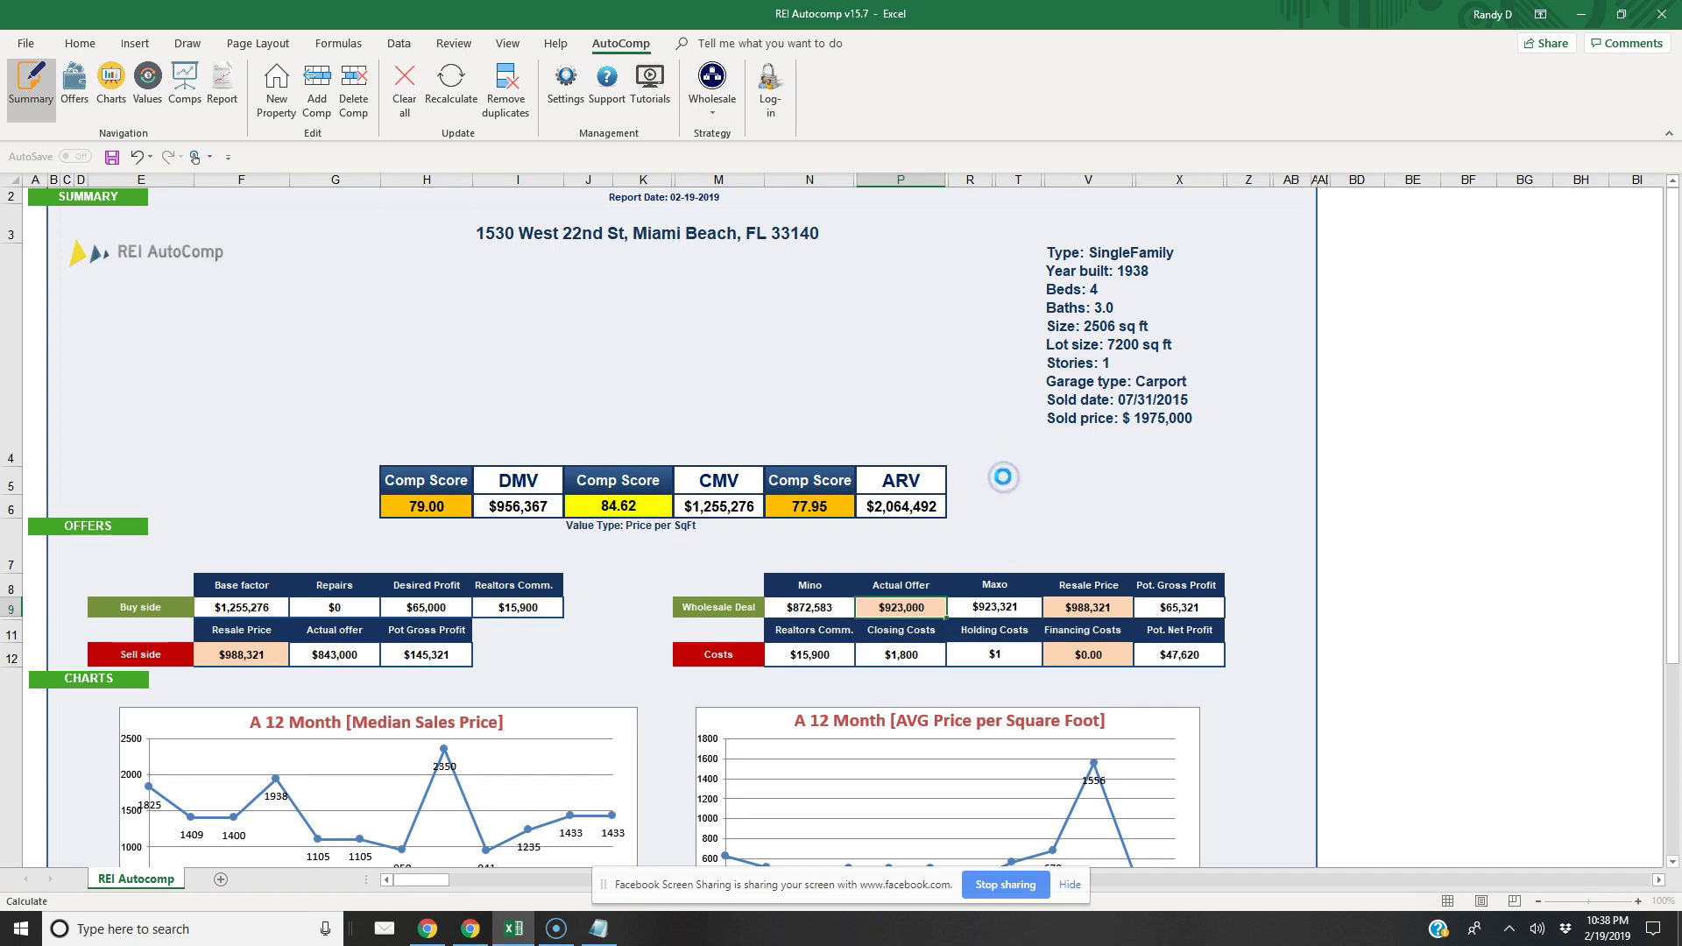
{"action": "left_click", "coordinate": [985, 529]}
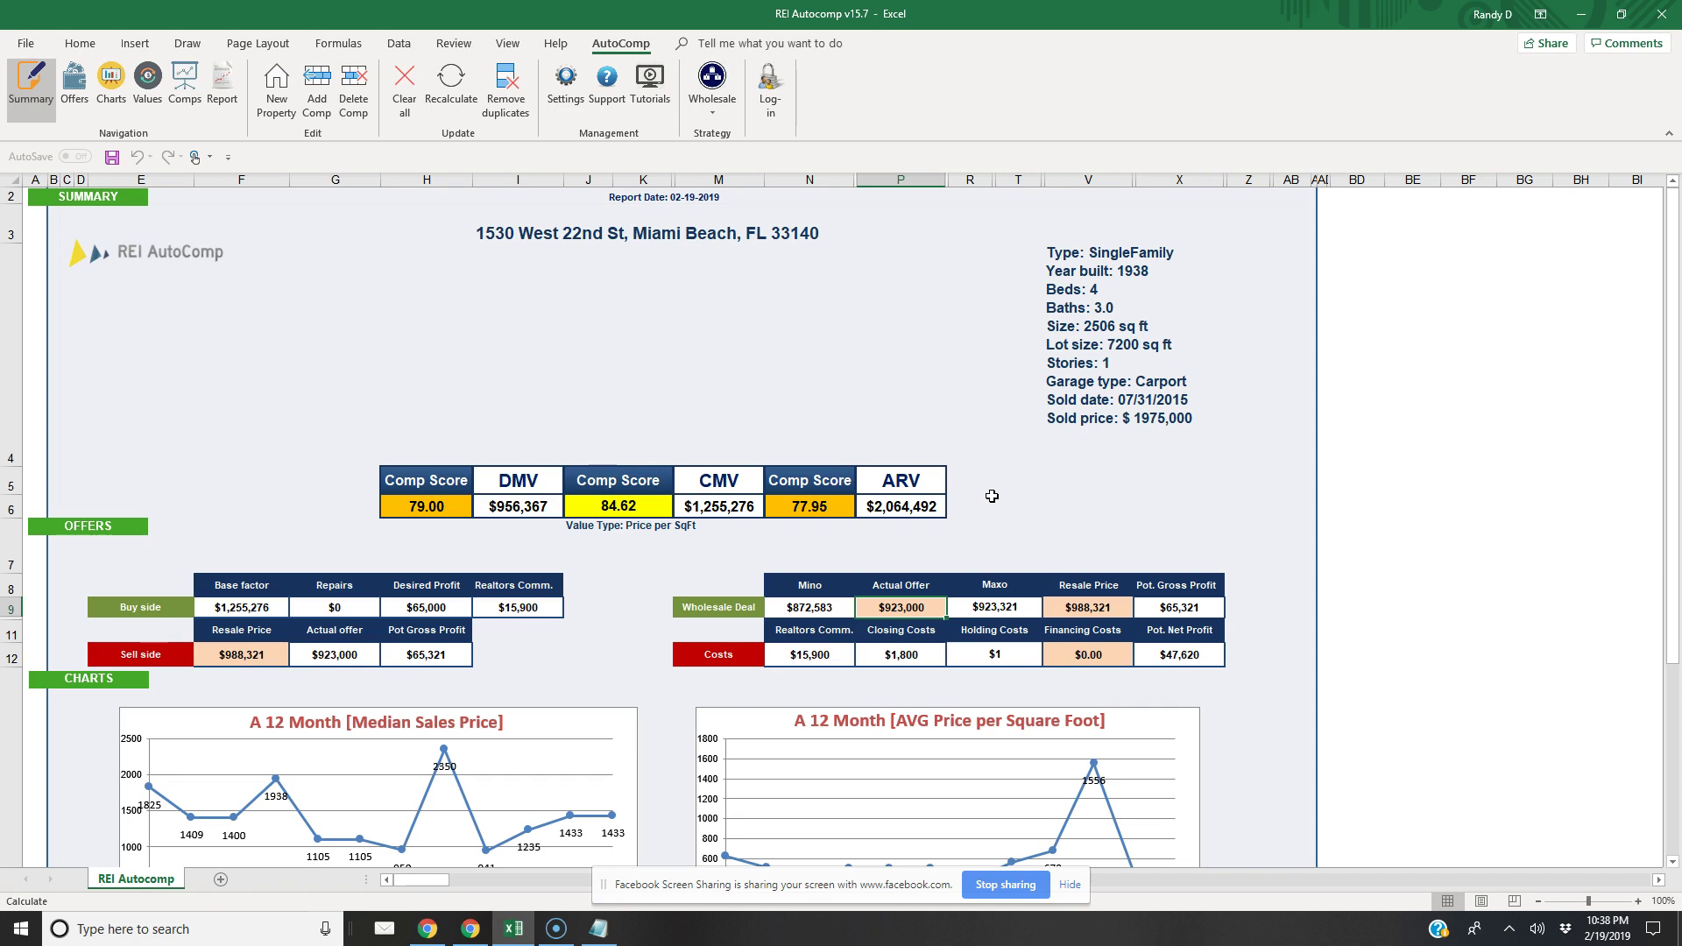
{"action": "left_click", "coordinate": [566, 88]}
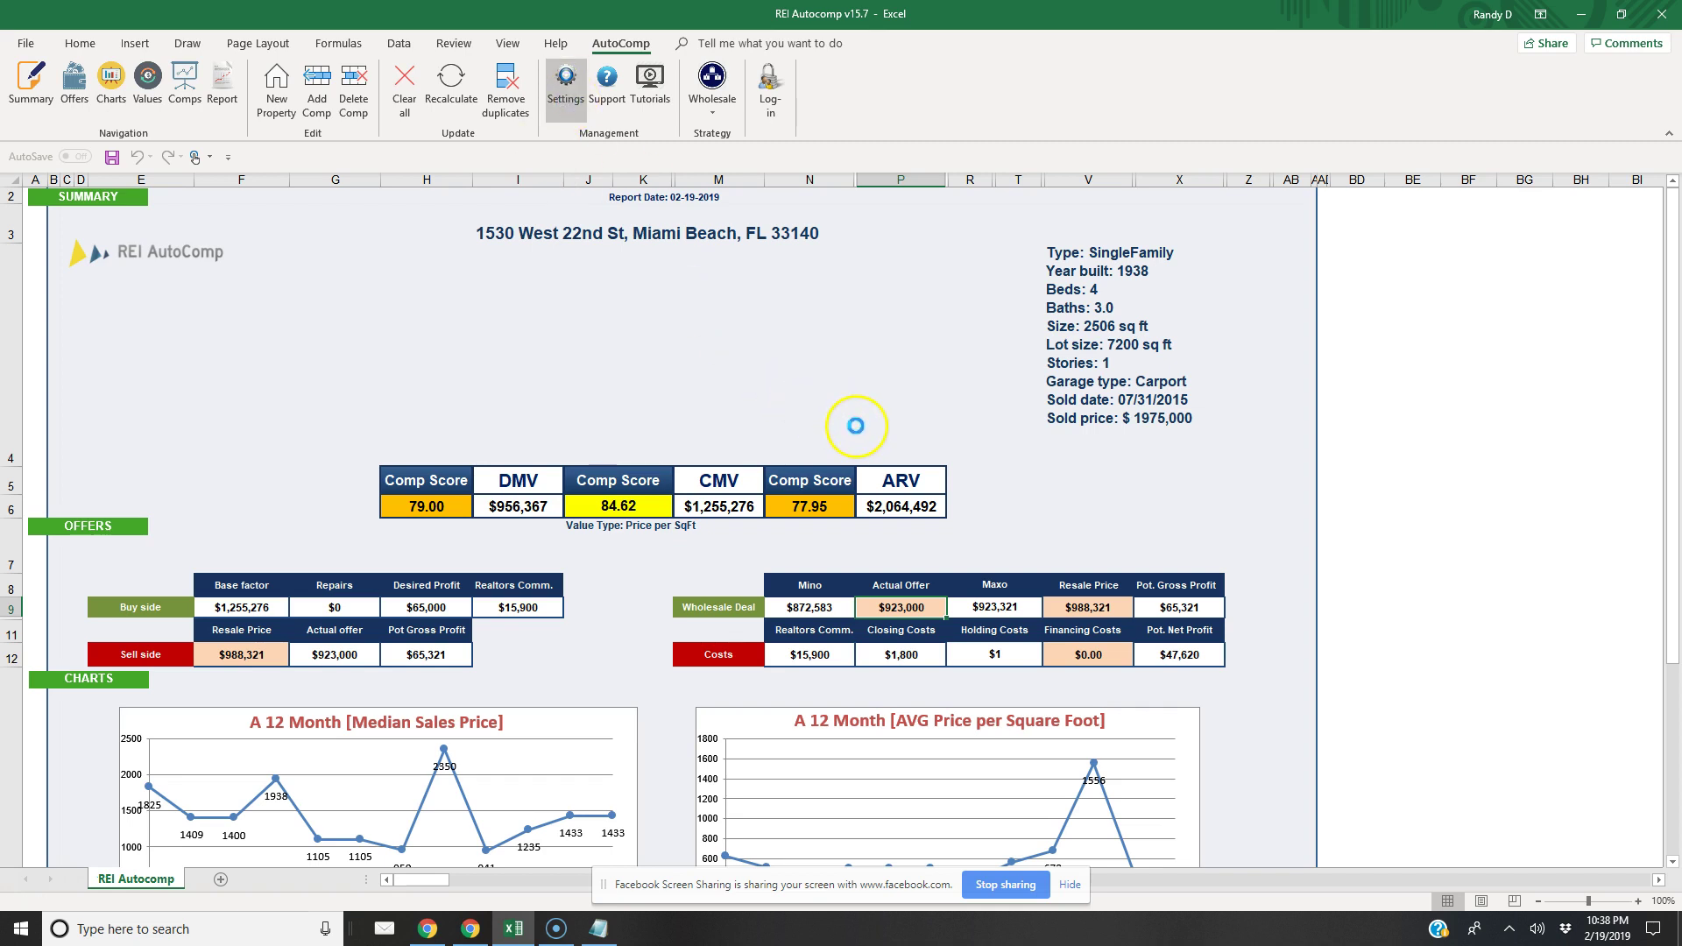
Set buy-side deductions to 50,000 for repairs and 250,000 for desired profit
{"action": "left_click", "coordinate": [739, 219]}
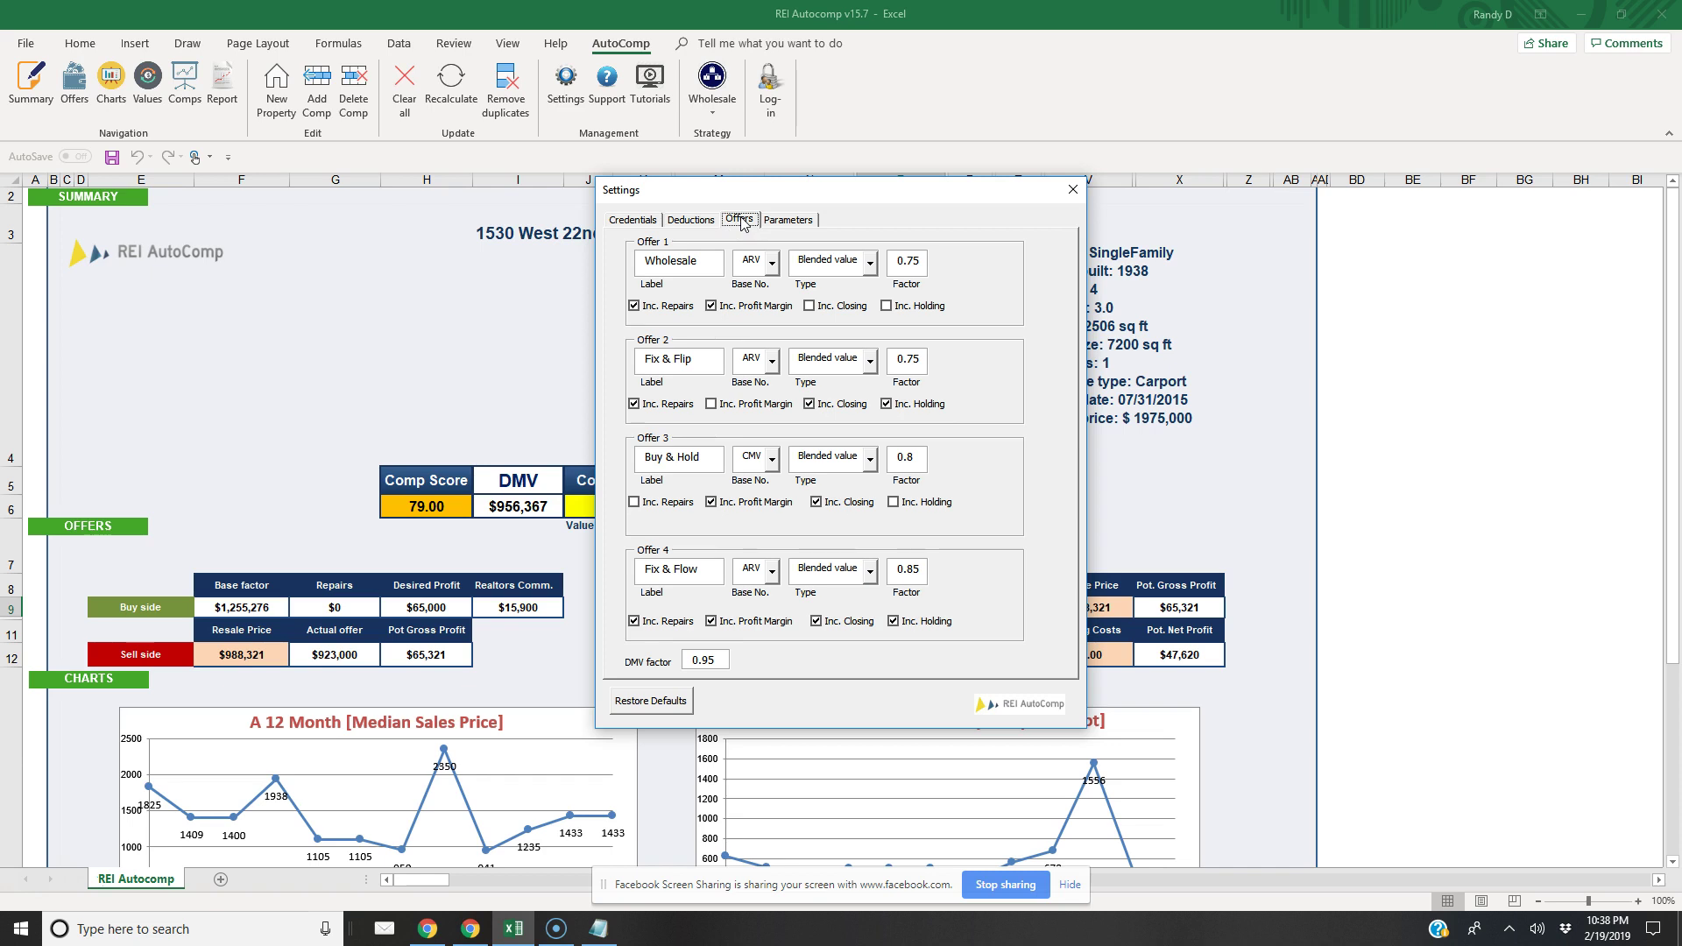
{"action": "left_click", "coordinate": [692, 220]}
{"action": "double_click", "coordinate": [753, 296]}
{"action": "type", "text": "65000"}
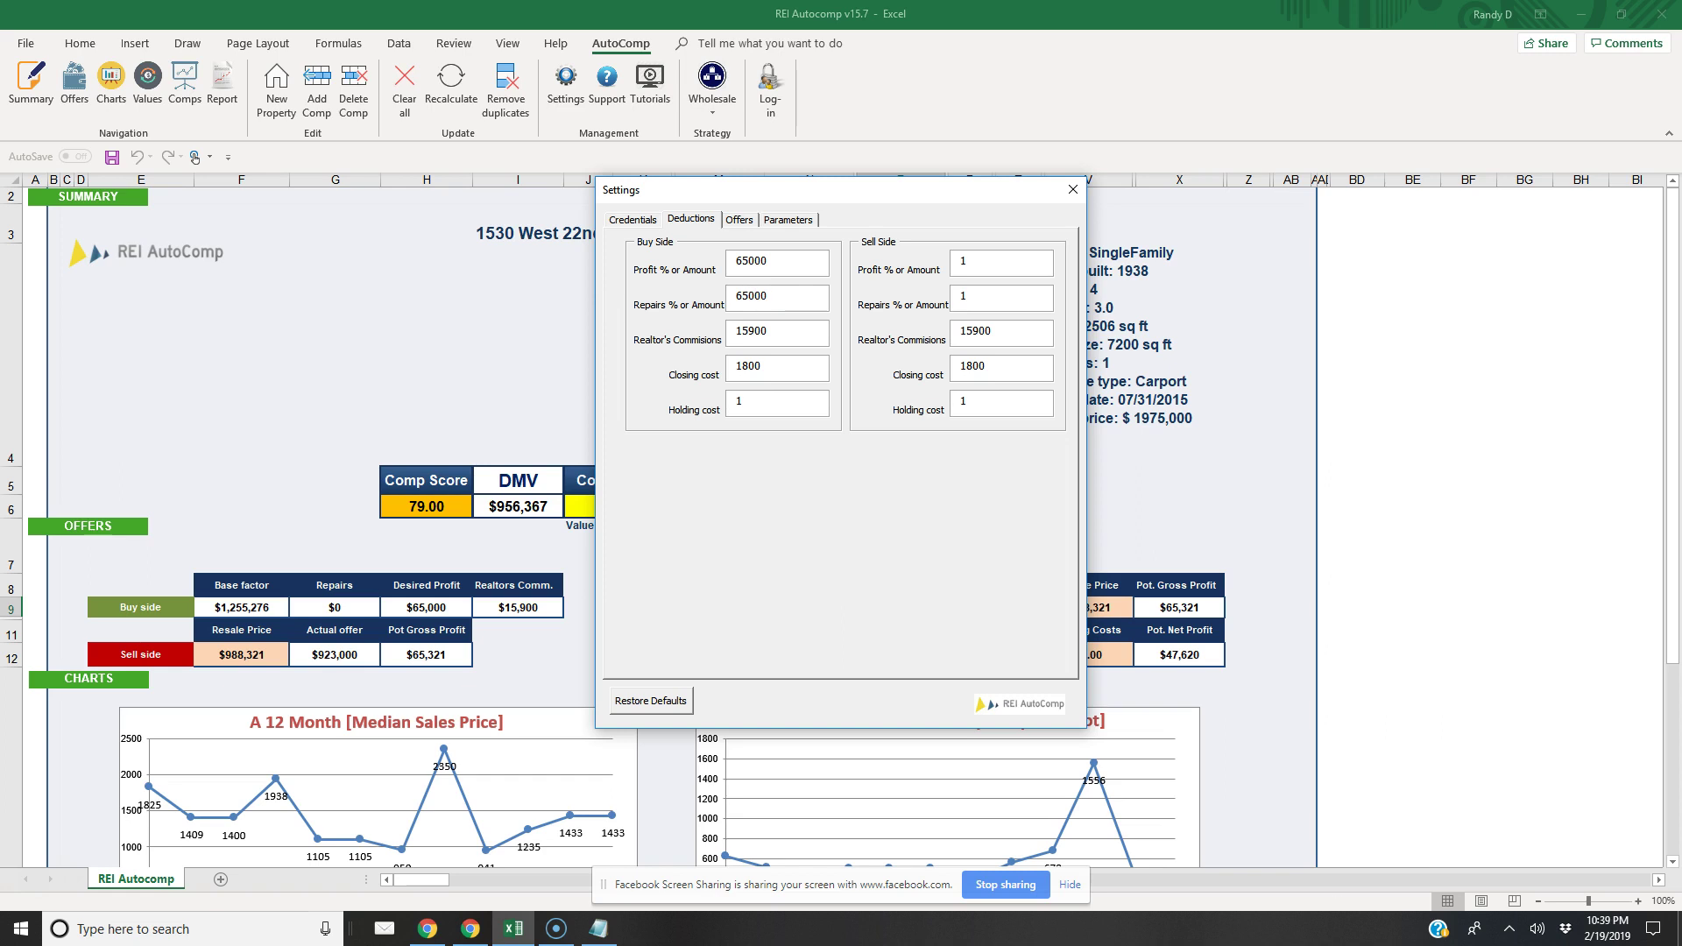
{"action": "key", "text": "BackSpace"}
{"action": "key", "text": "BackSpace"}
{"action": "key", "text": "BackSpace"}
{"action": "key", "text": "BackSpace"}
{"action": "type", "text": "50000"}
{"action": "double_click", "coordinate": [749, 261]}
{"action": "type", "text": "250000"}
{"action": "left_click", "coordinate": [1072, 189]}
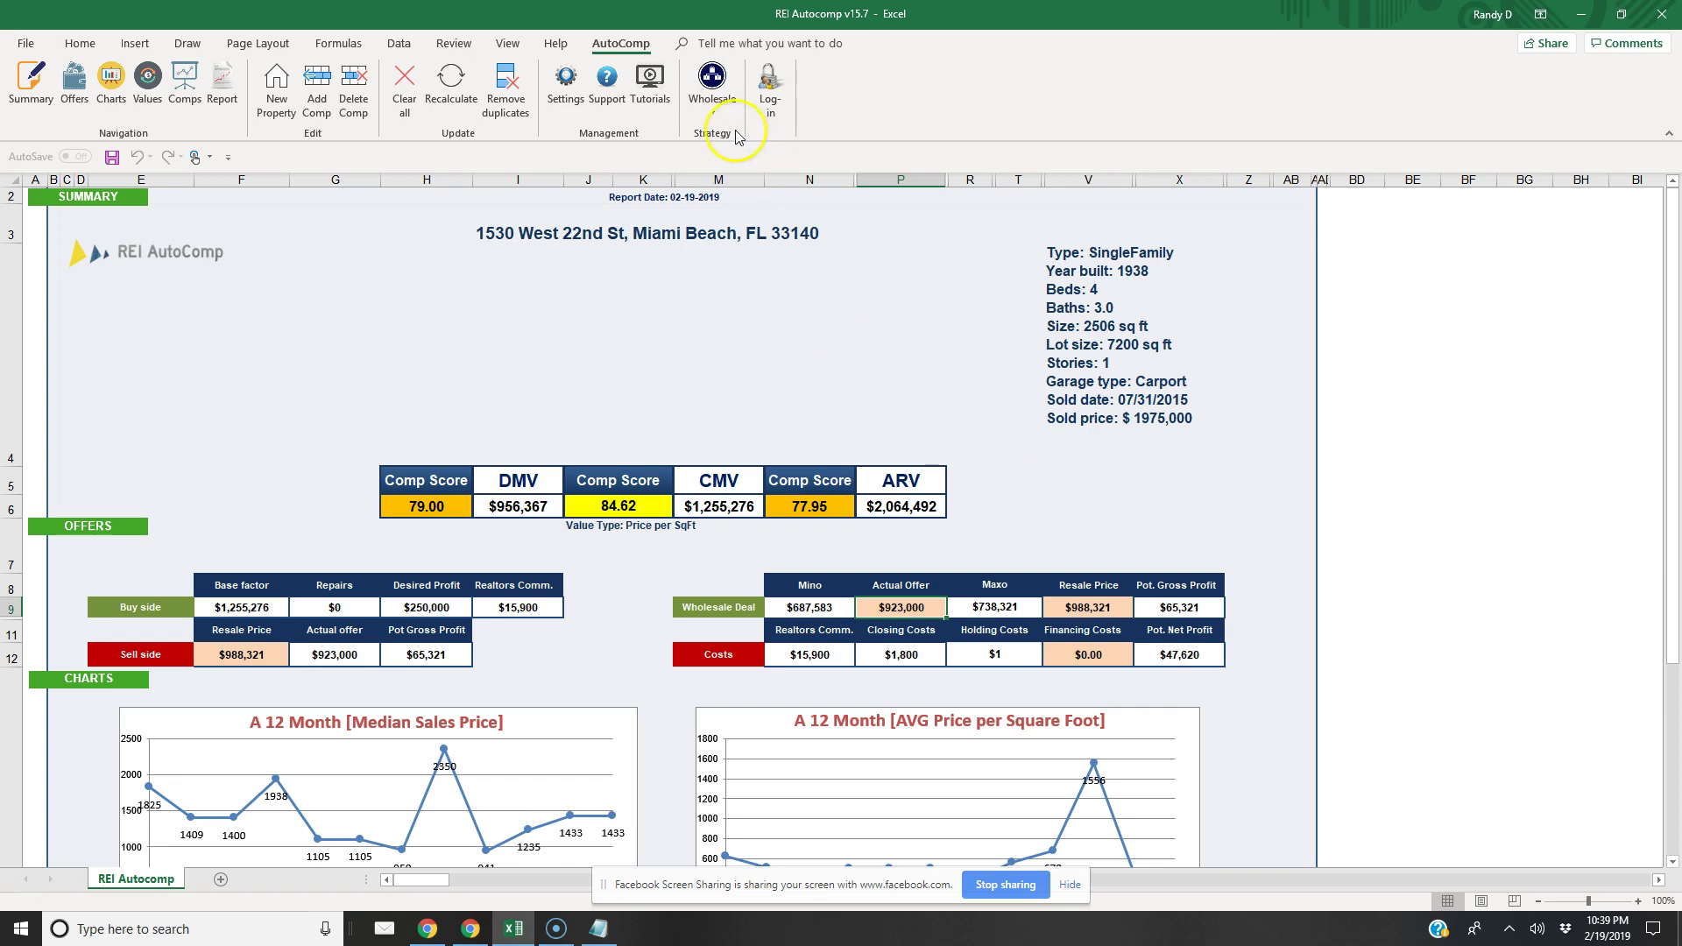
Switch the wholesale strategy to Blended value
{"action": "left_click", "coordinate": [712, 103]}
{"action": "left_click", "coordinate": [714, 140]}
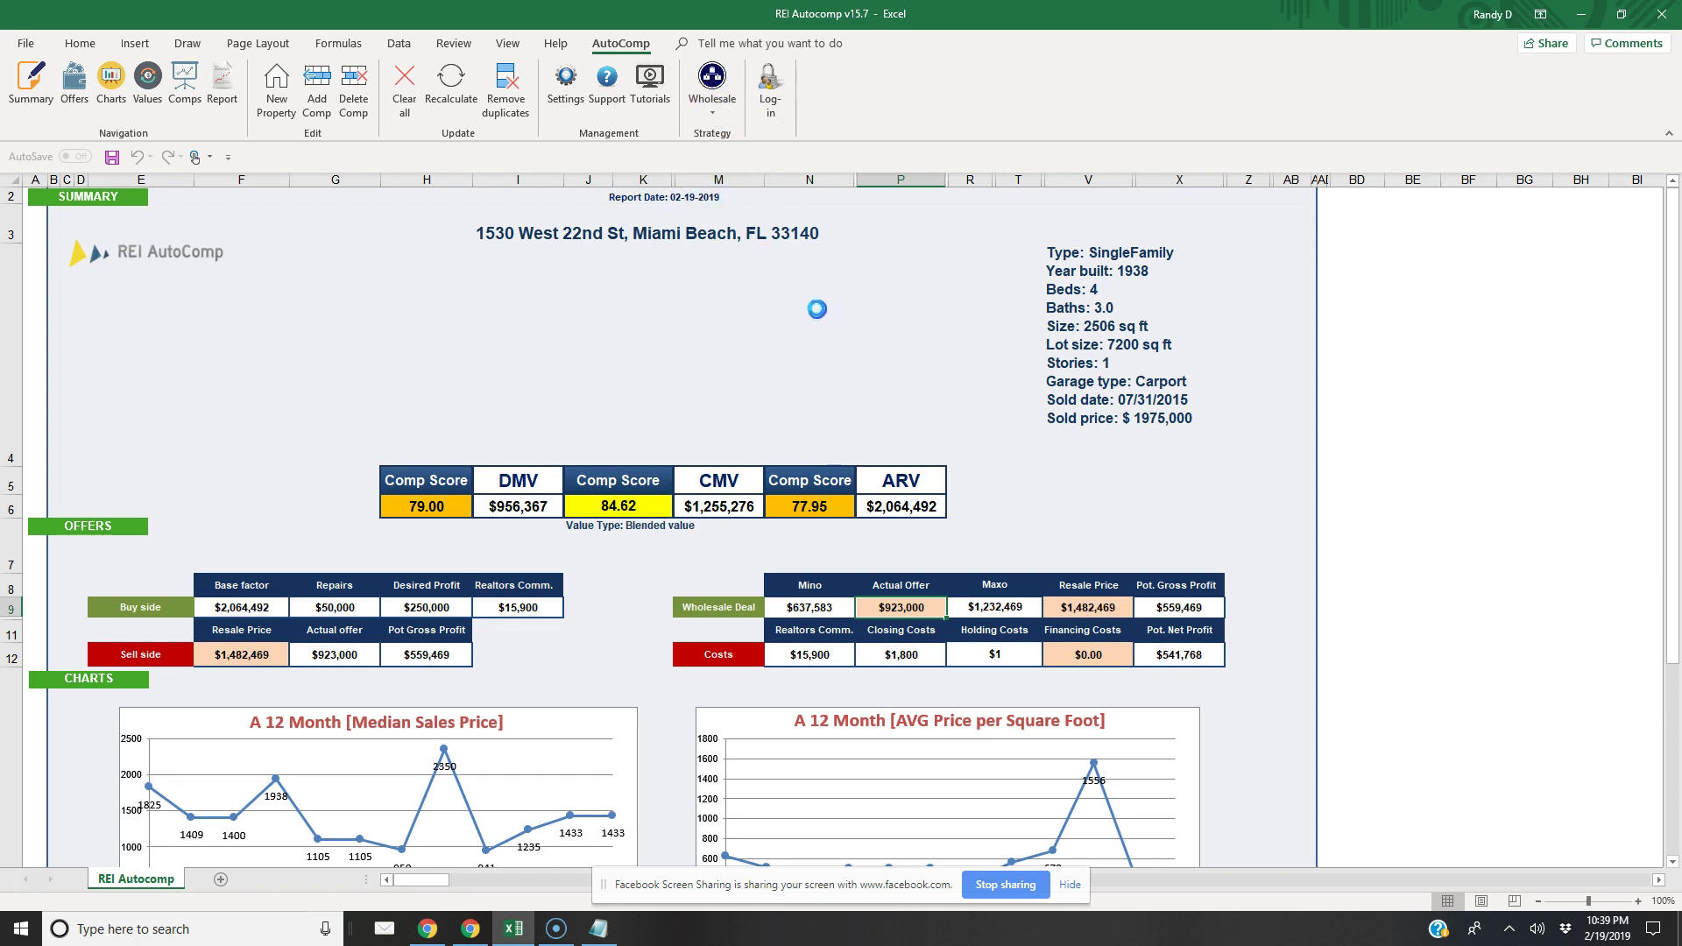
{"action": "left_click", "coordinate": [554, 94]}
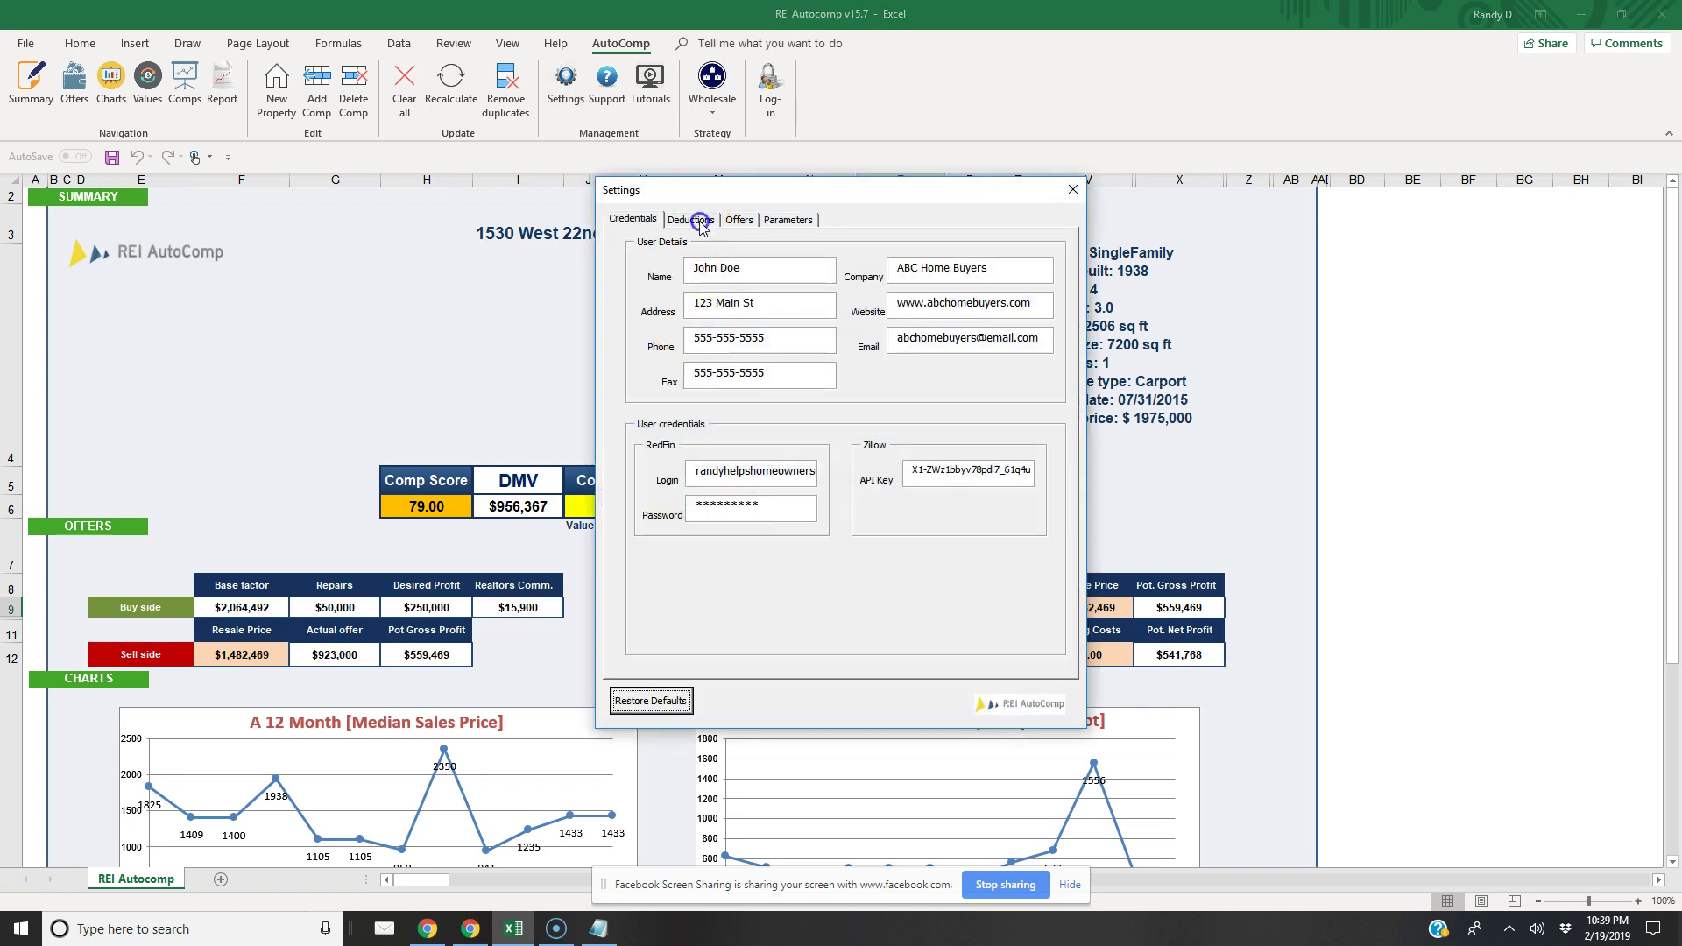
Correct the desired profit to 25,000 and enter the $1,457,469 Maxo as the Actual Offer
{"action": "left_click", "coordinate": [691, 219]}
{"action": "double_click", "coordinate": [771, 261]}
{"action": "type", "text": "25000"}
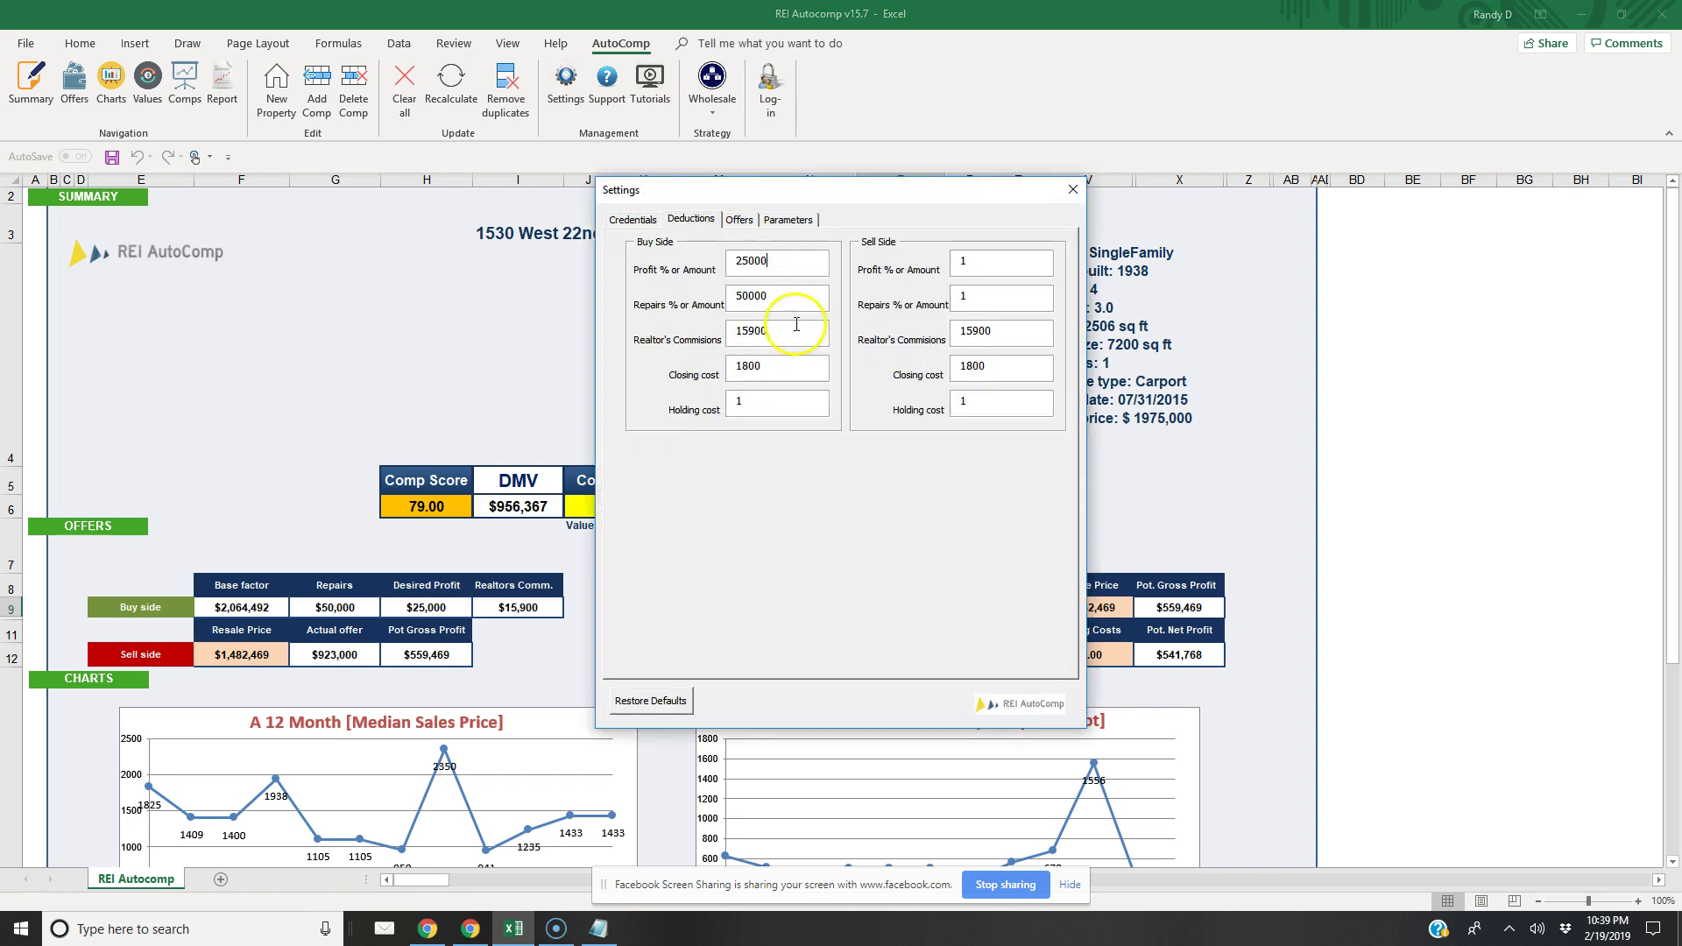
{"action": "left_click", "coordinate": [1072, 189]}
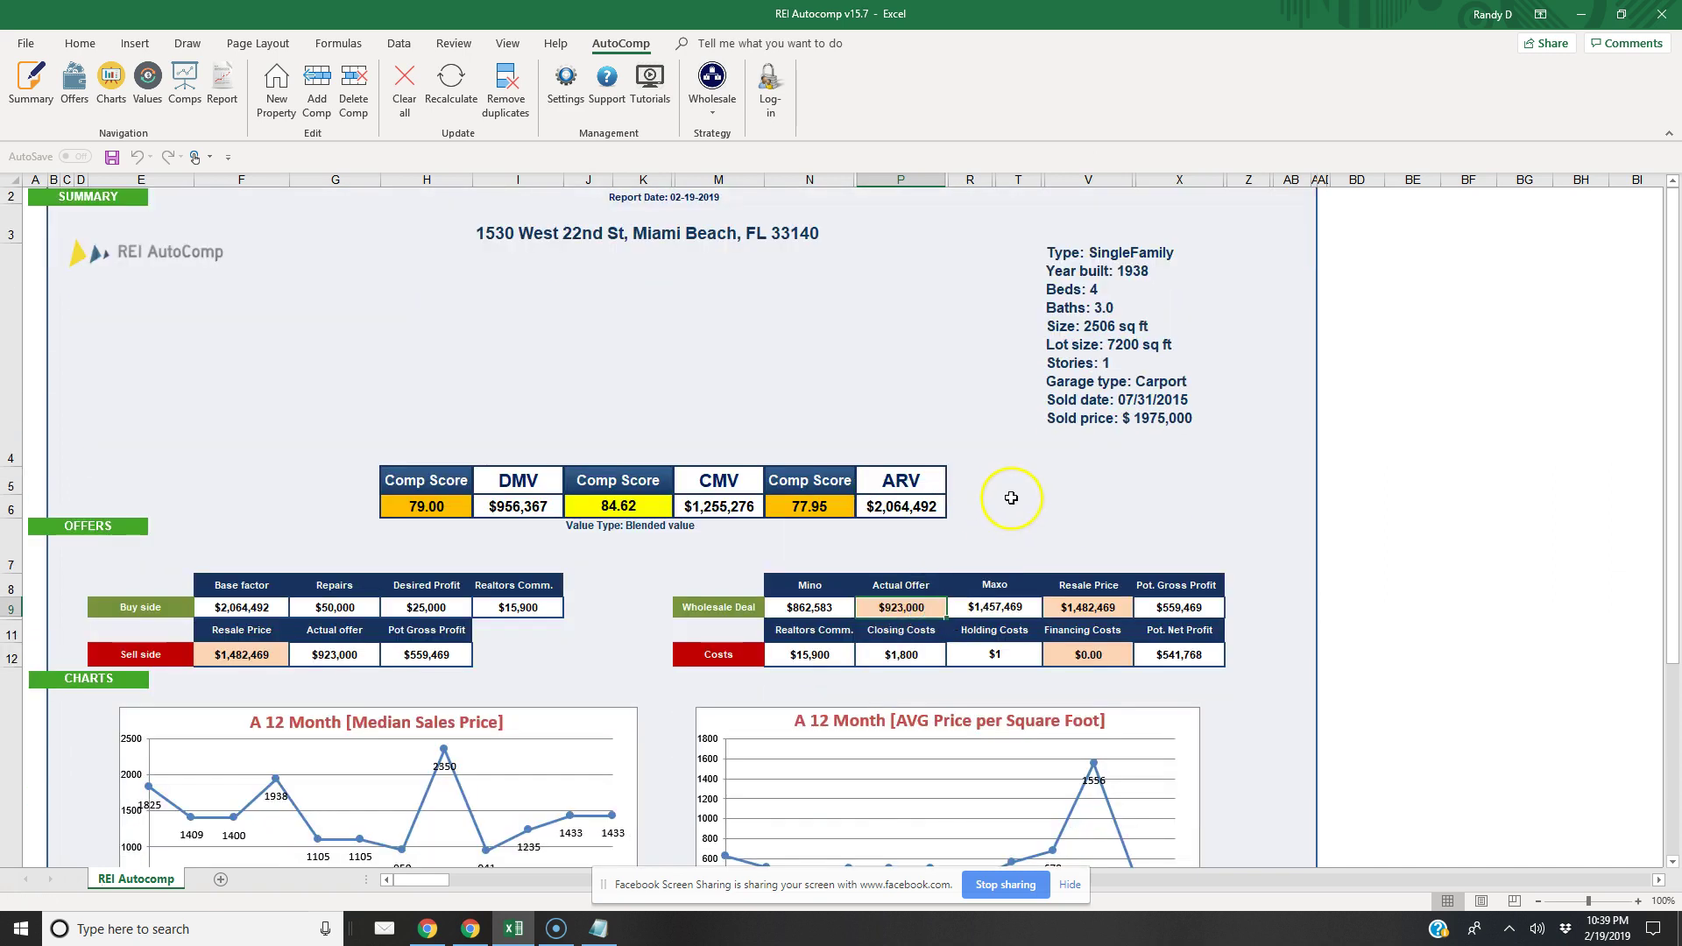
{"action": "type", "text": "1457469"}
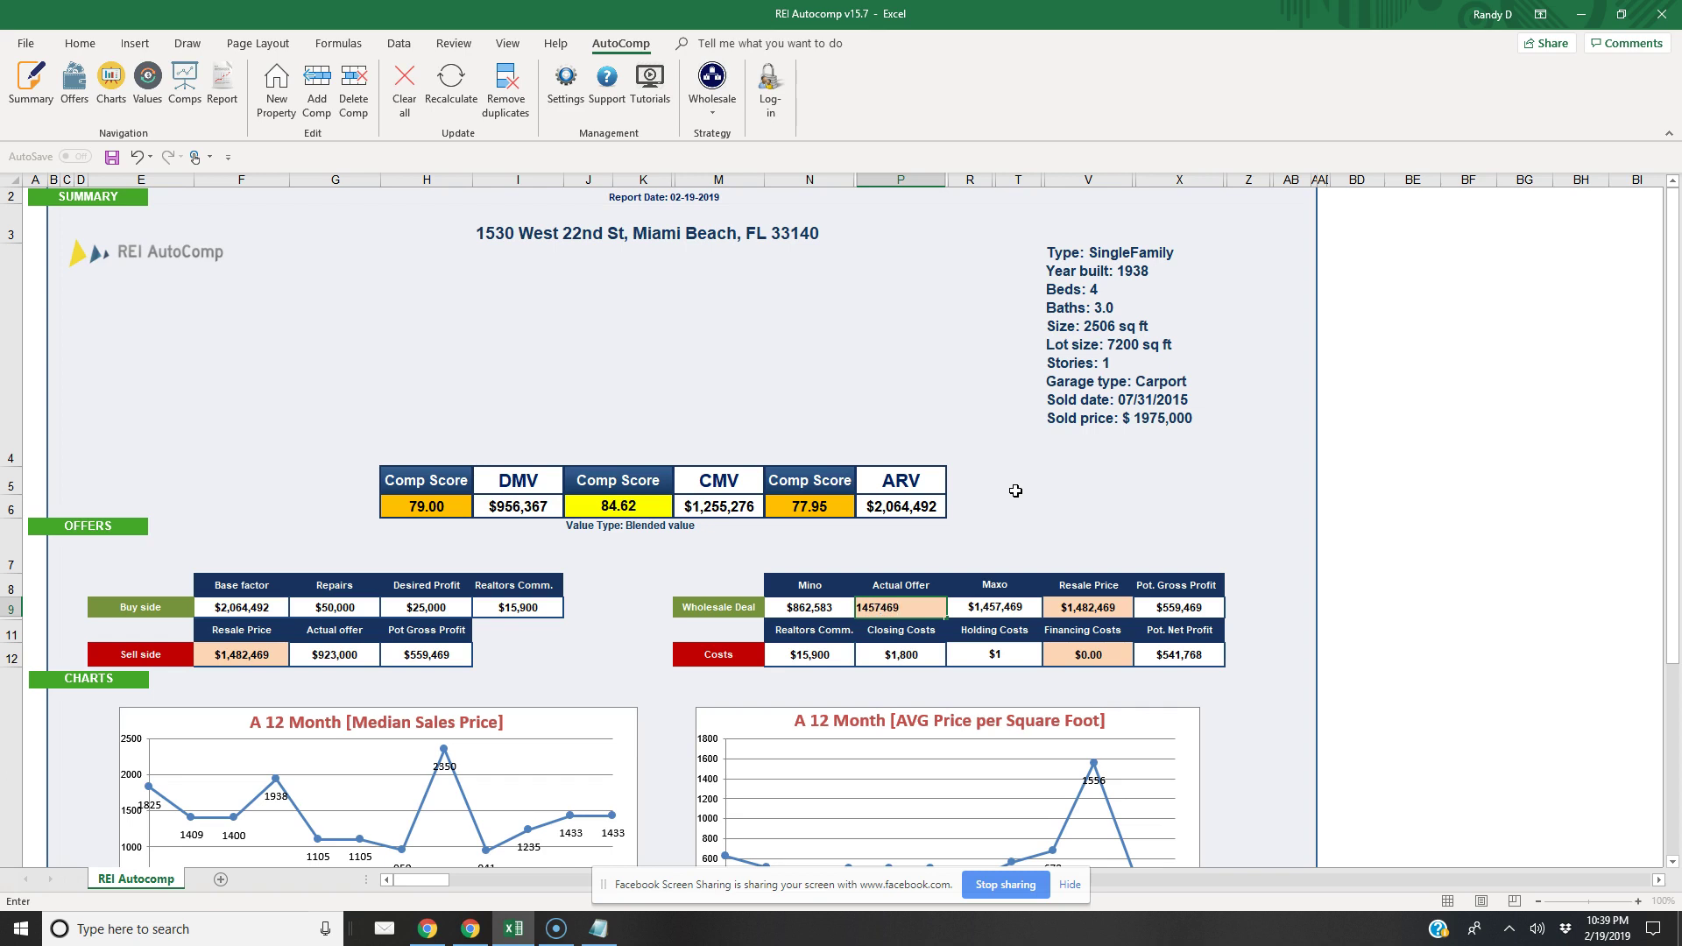
{"action": "key", "text": "Return"}
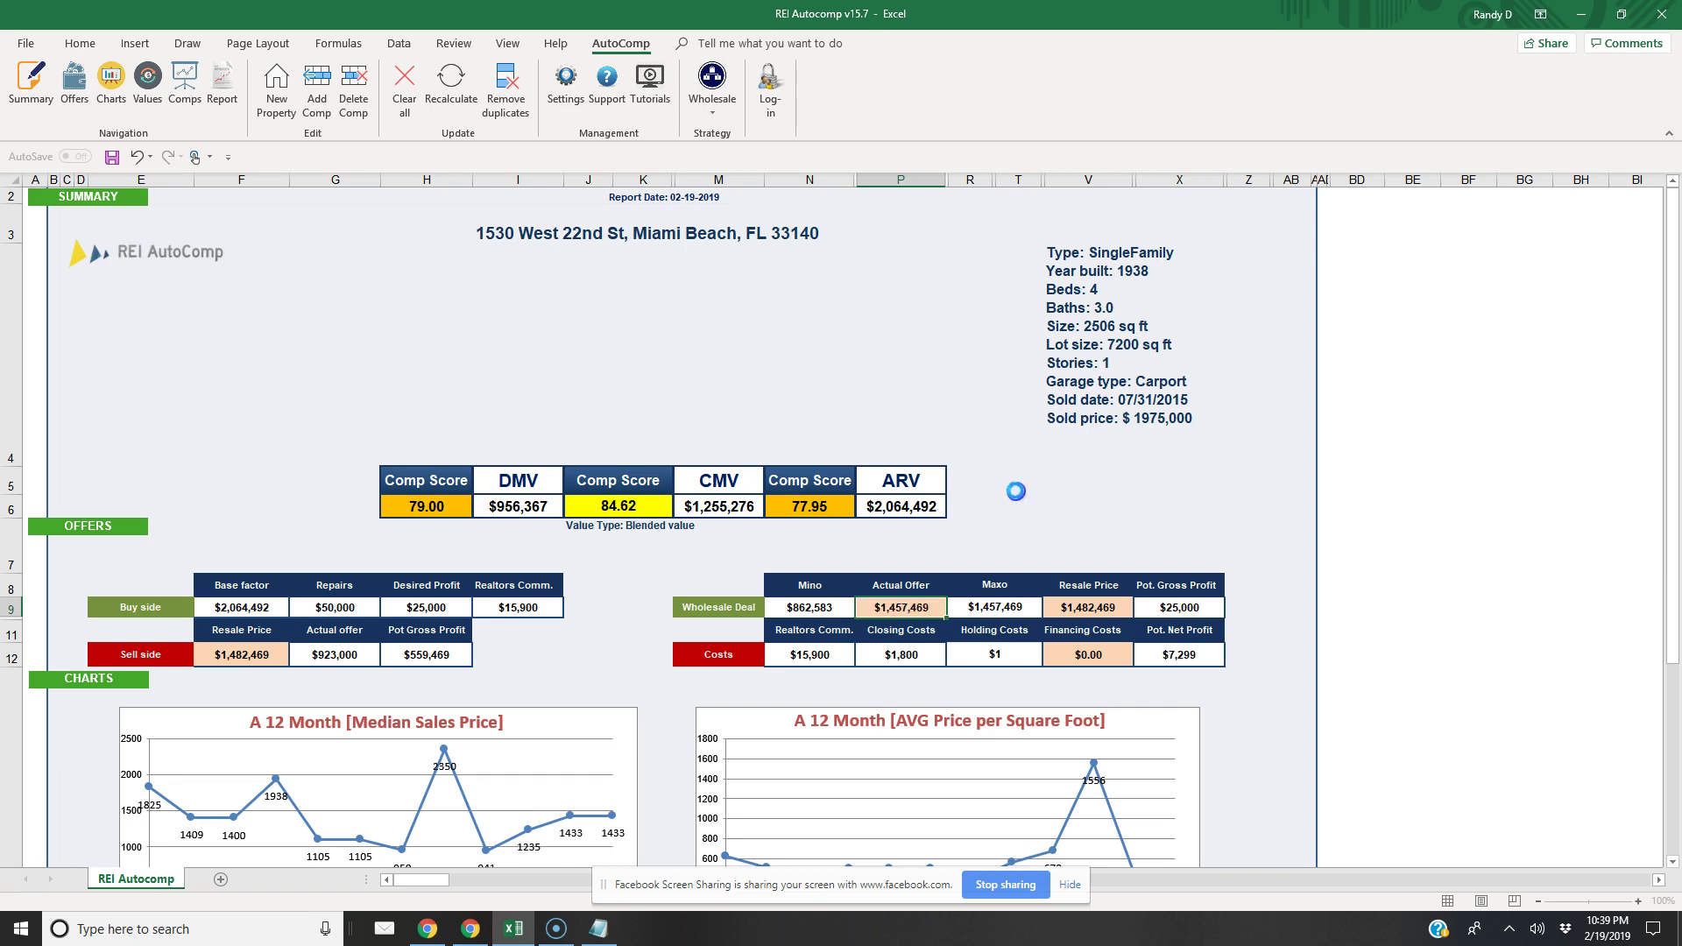
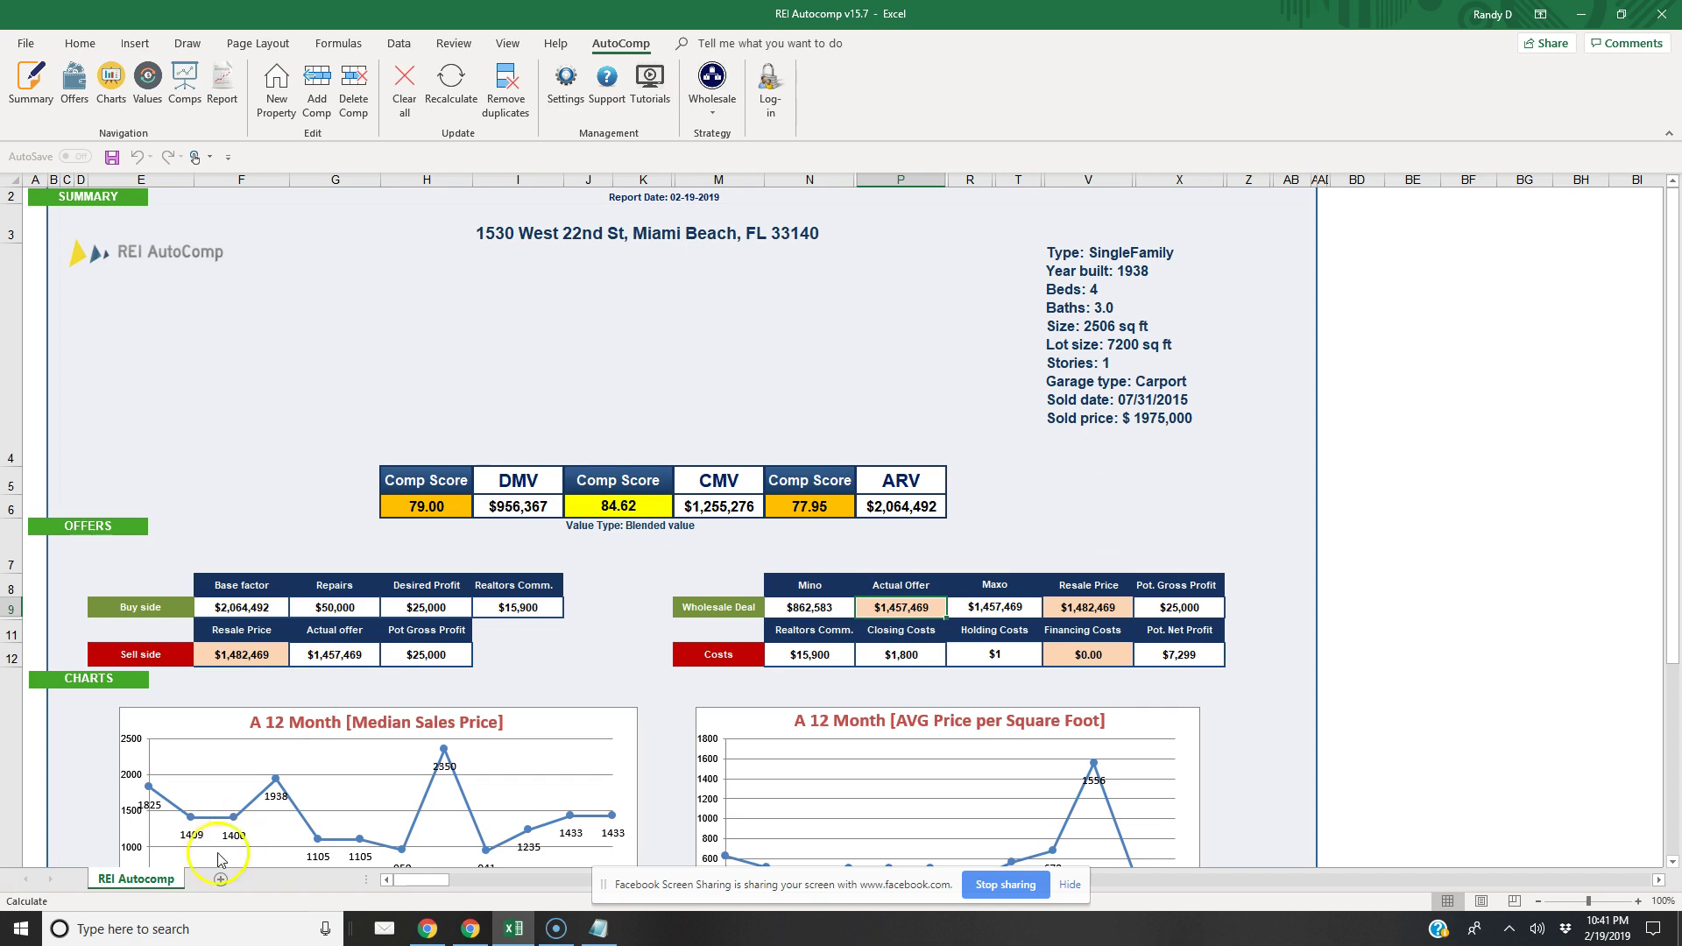
Launch Windows Calculator and enter 1,600,000 with a multiplication pending
{"action": "type", "text": "ca"}
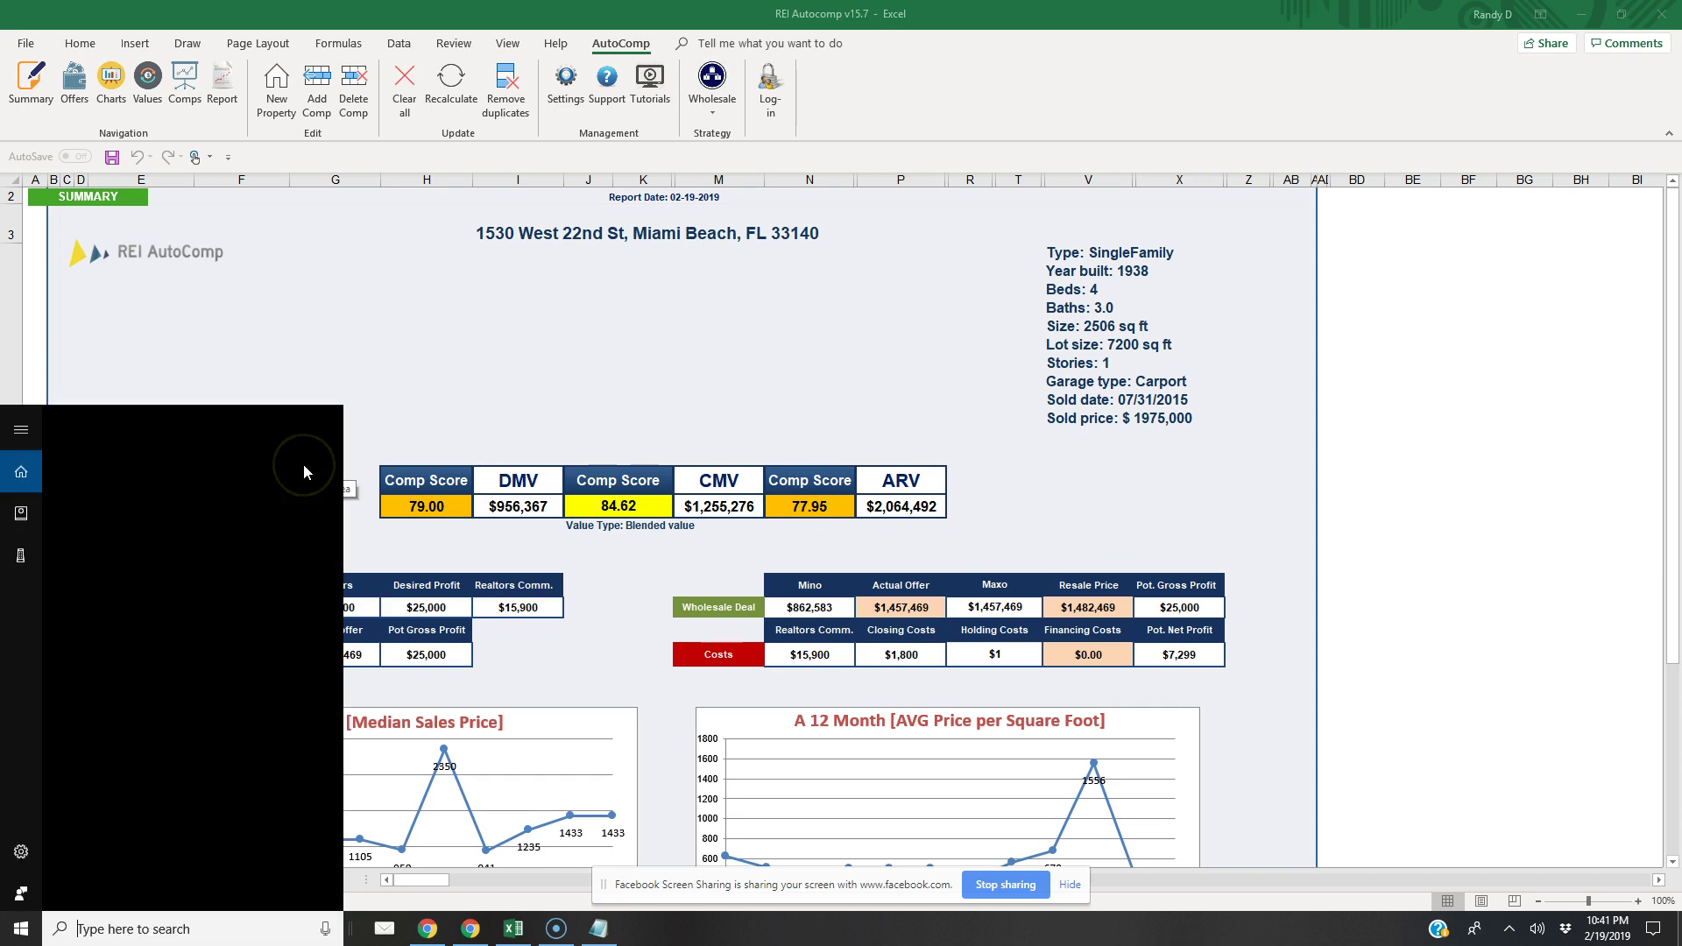
{"action": "type", "text": "lc"}
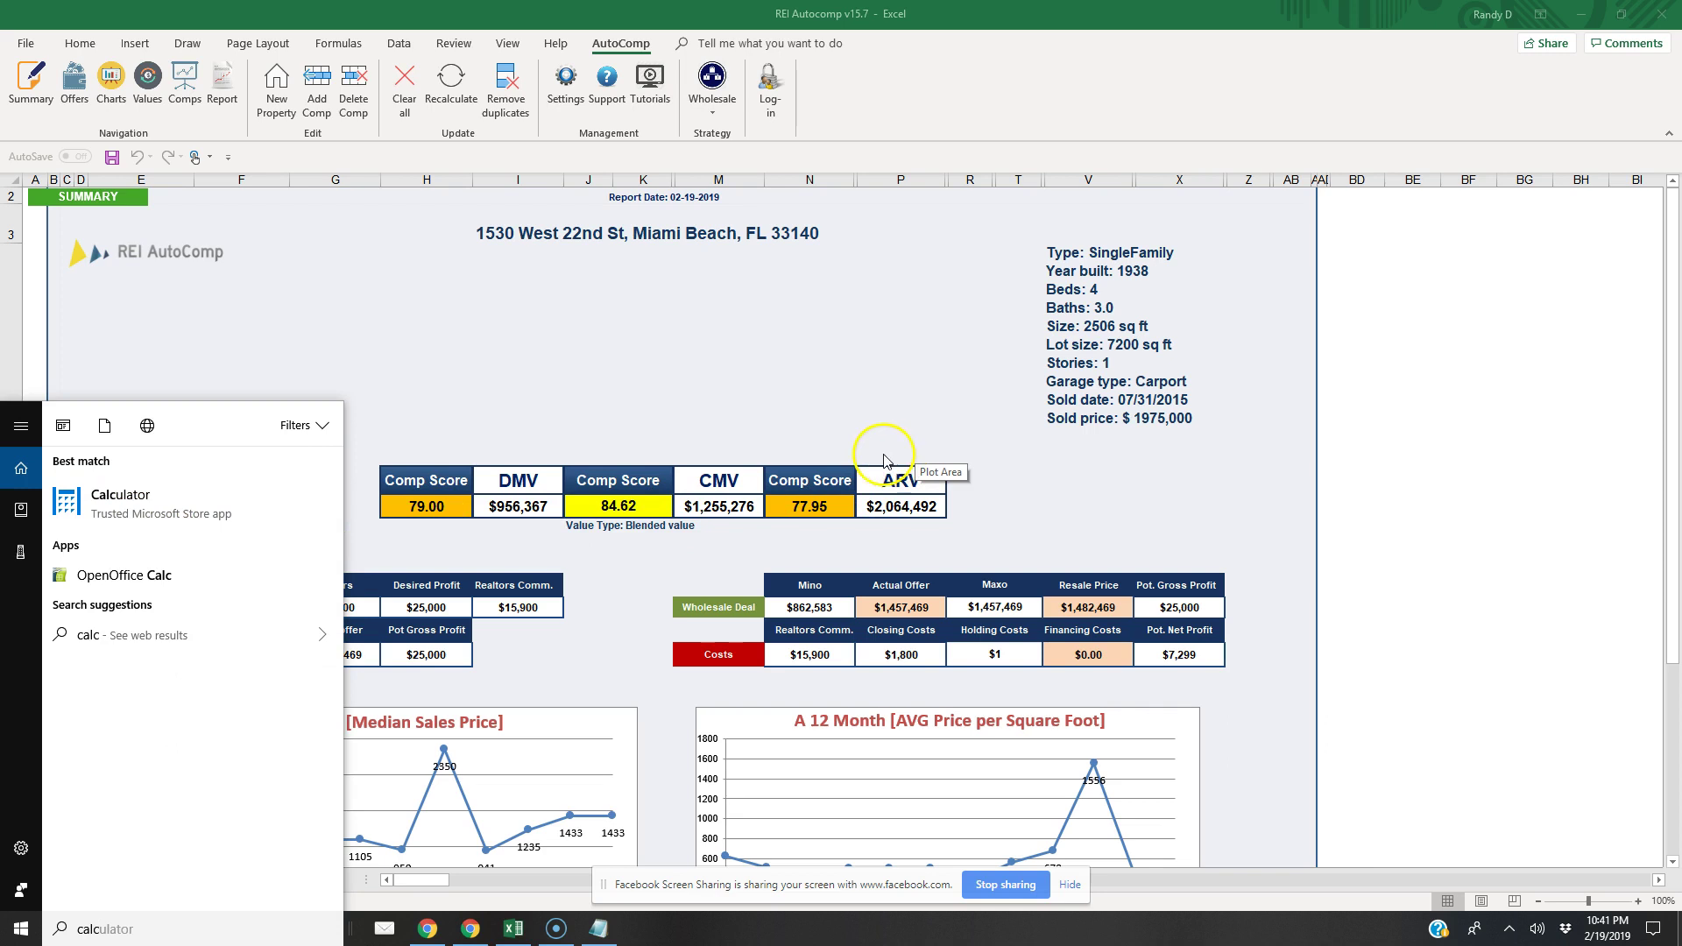
{"action": "key", "text": "Return"}
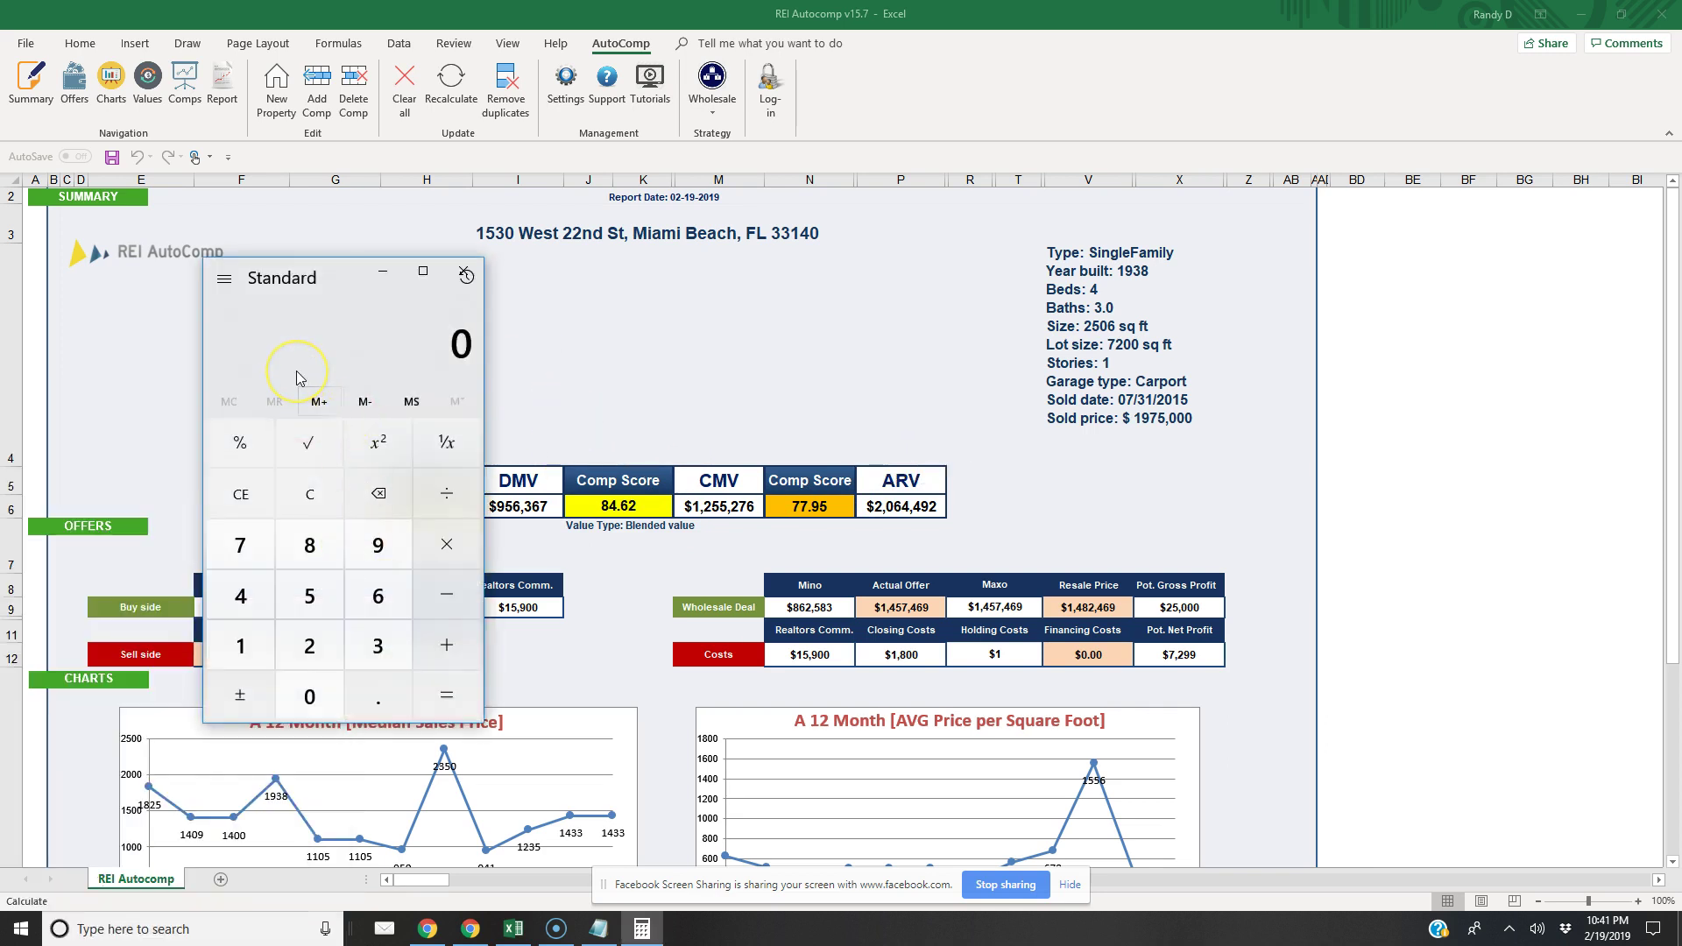
{"action": "type", "text": "1,600,00"}
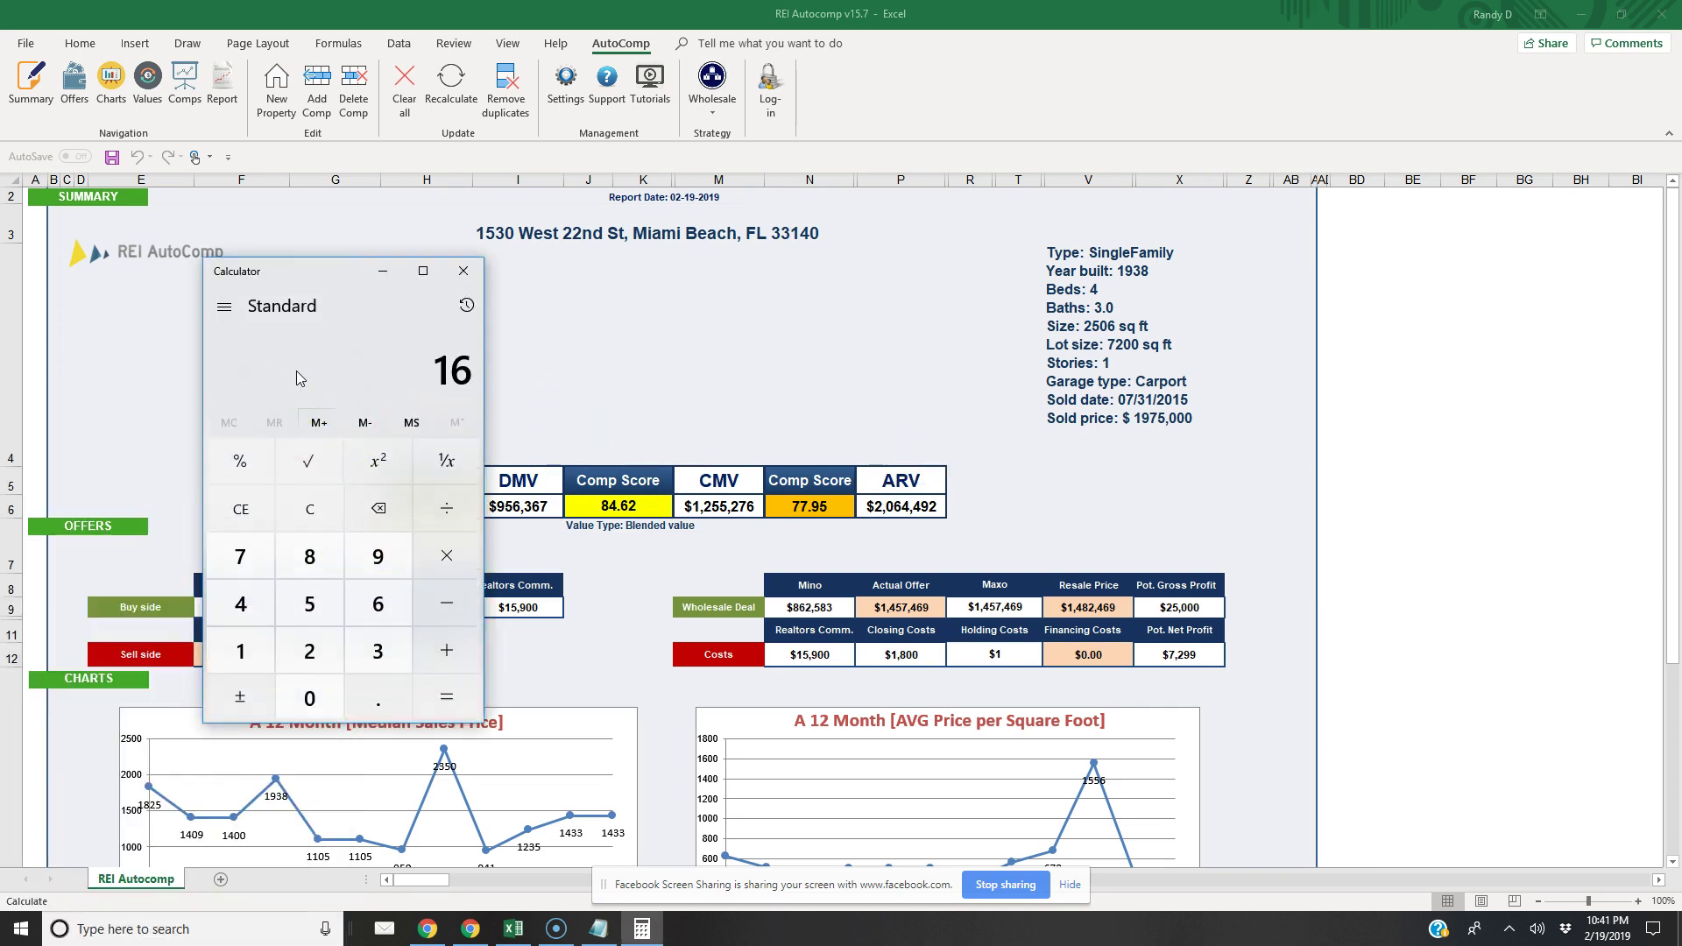
{"action": "type", "text": "0"}
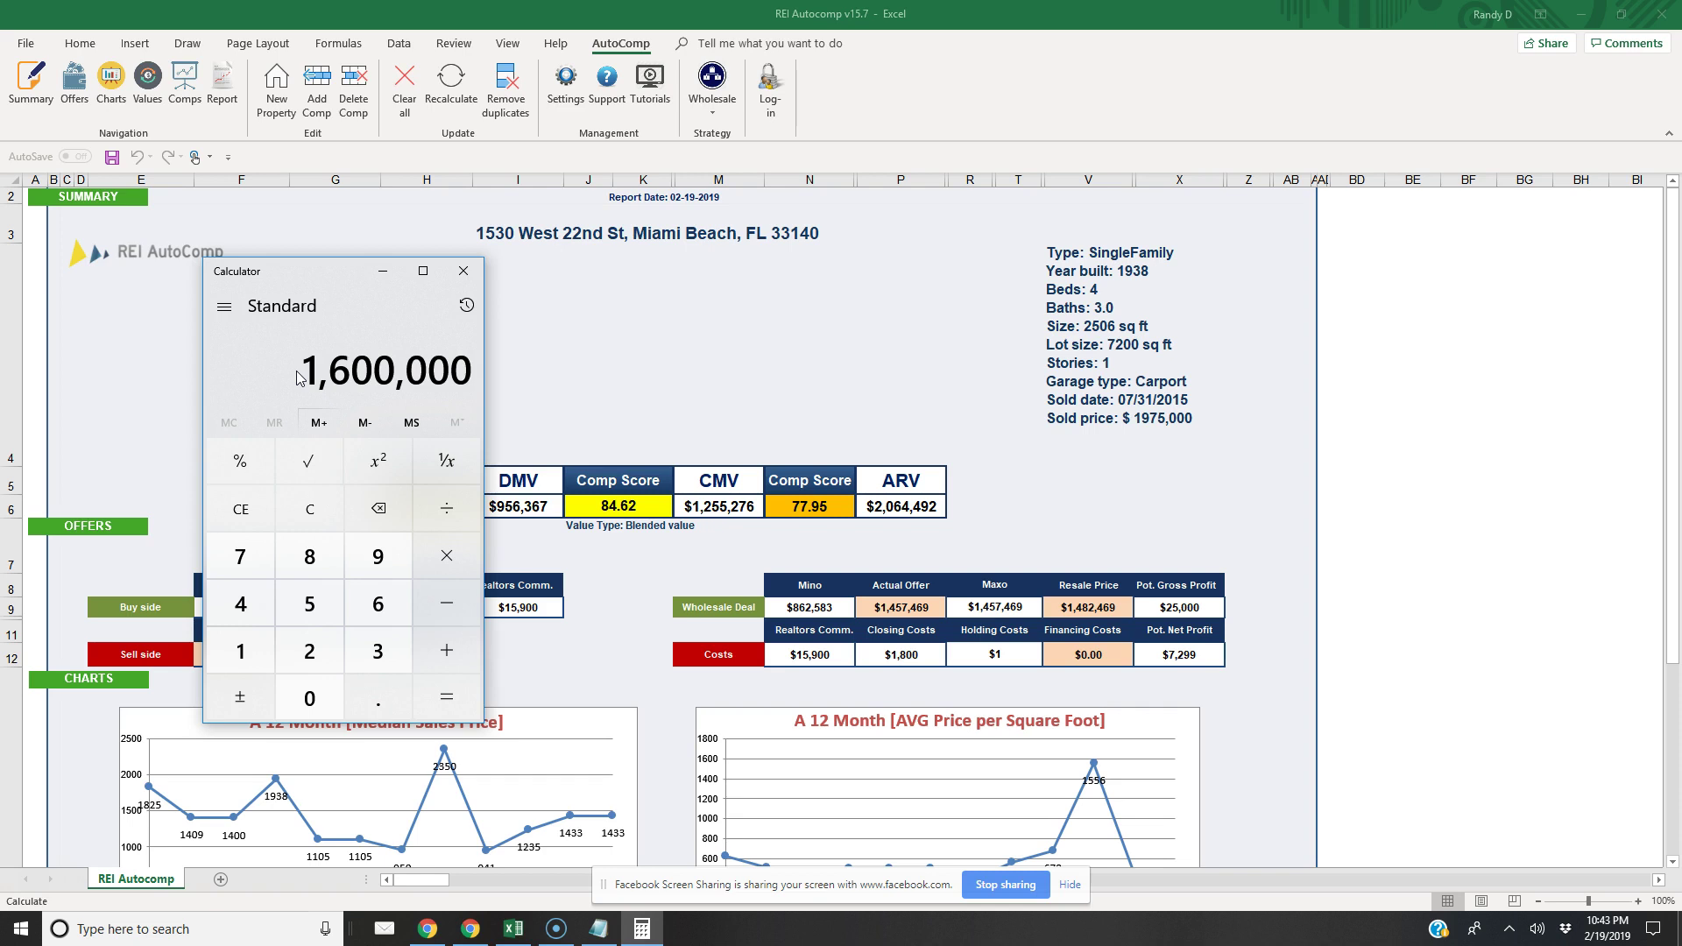
{"action": "key", "text": "asterisk"}
Multiply 1,600,000 by 0.92 to get 1,472,000
{"action": "type", "text": ".92"}
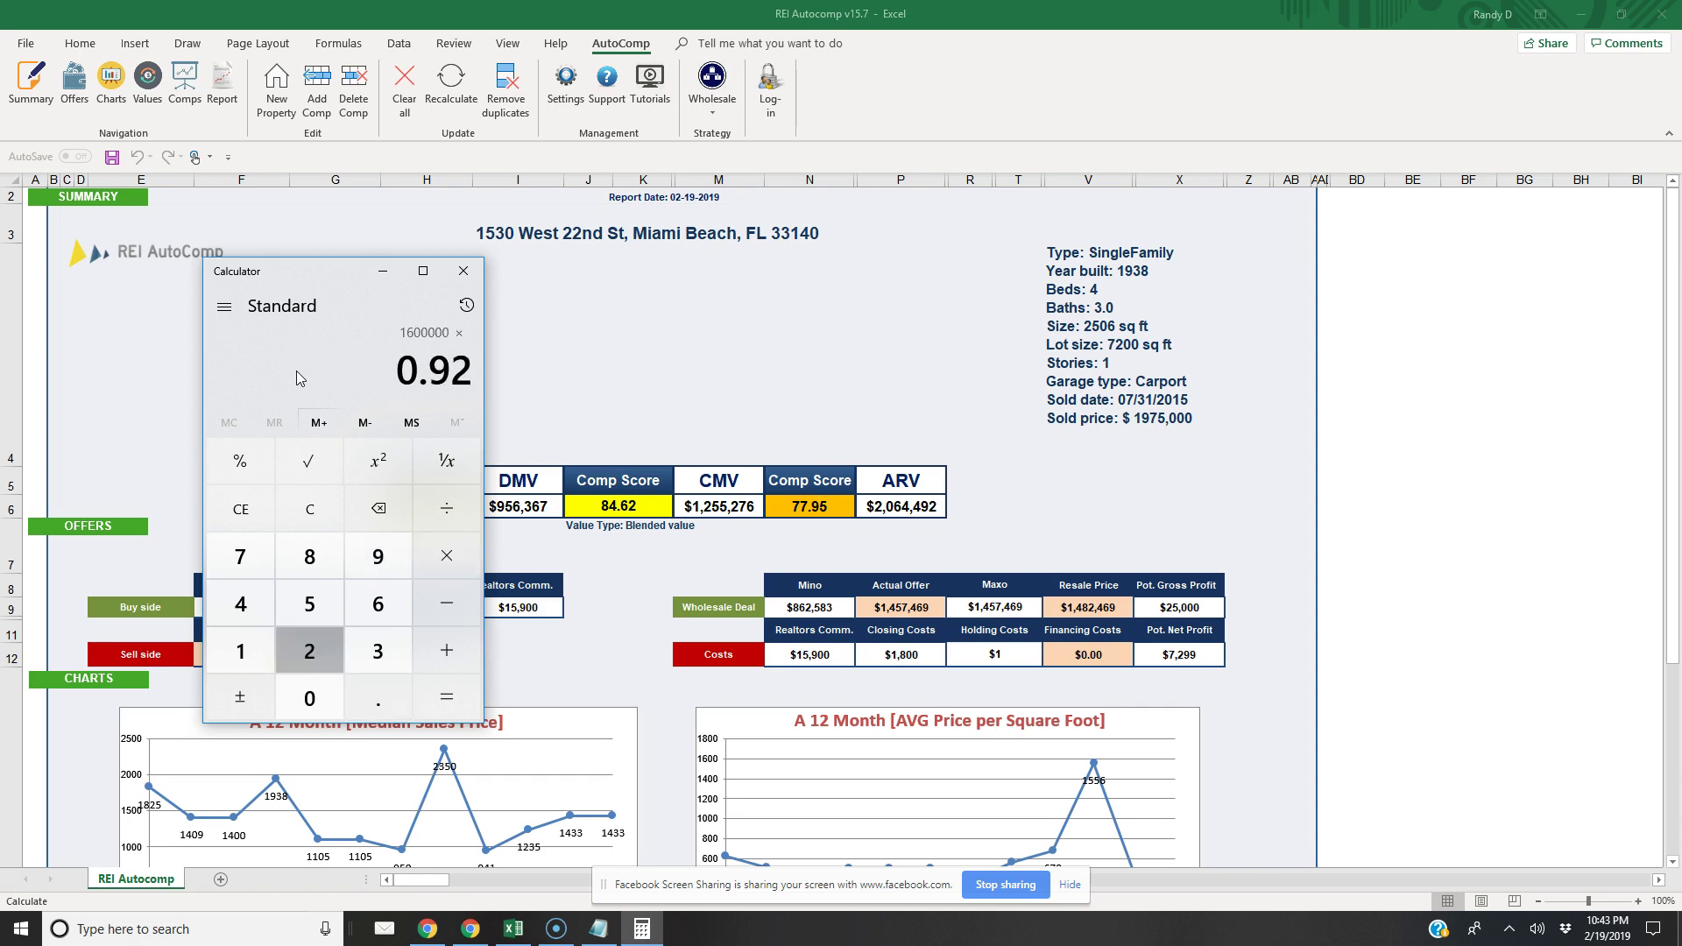
{"action": "key", "text": "Return"}
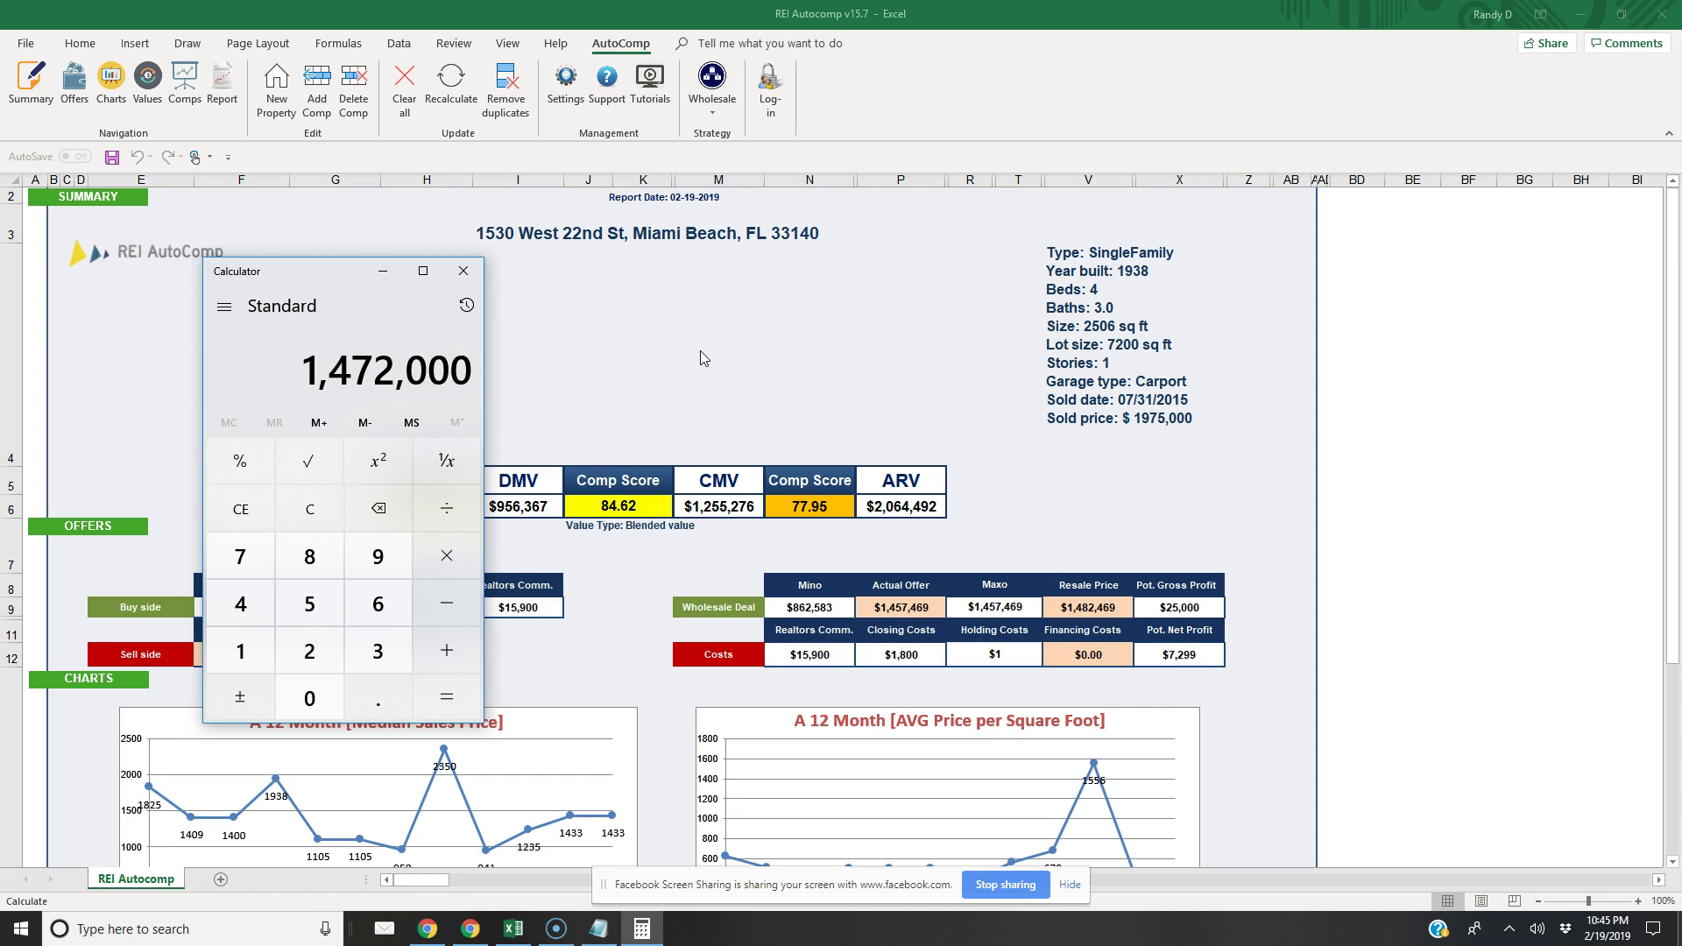
Compute 1,440,000 × 0.7 × 0.12, giving 120,960
{"action": "type", "text": ".644"}
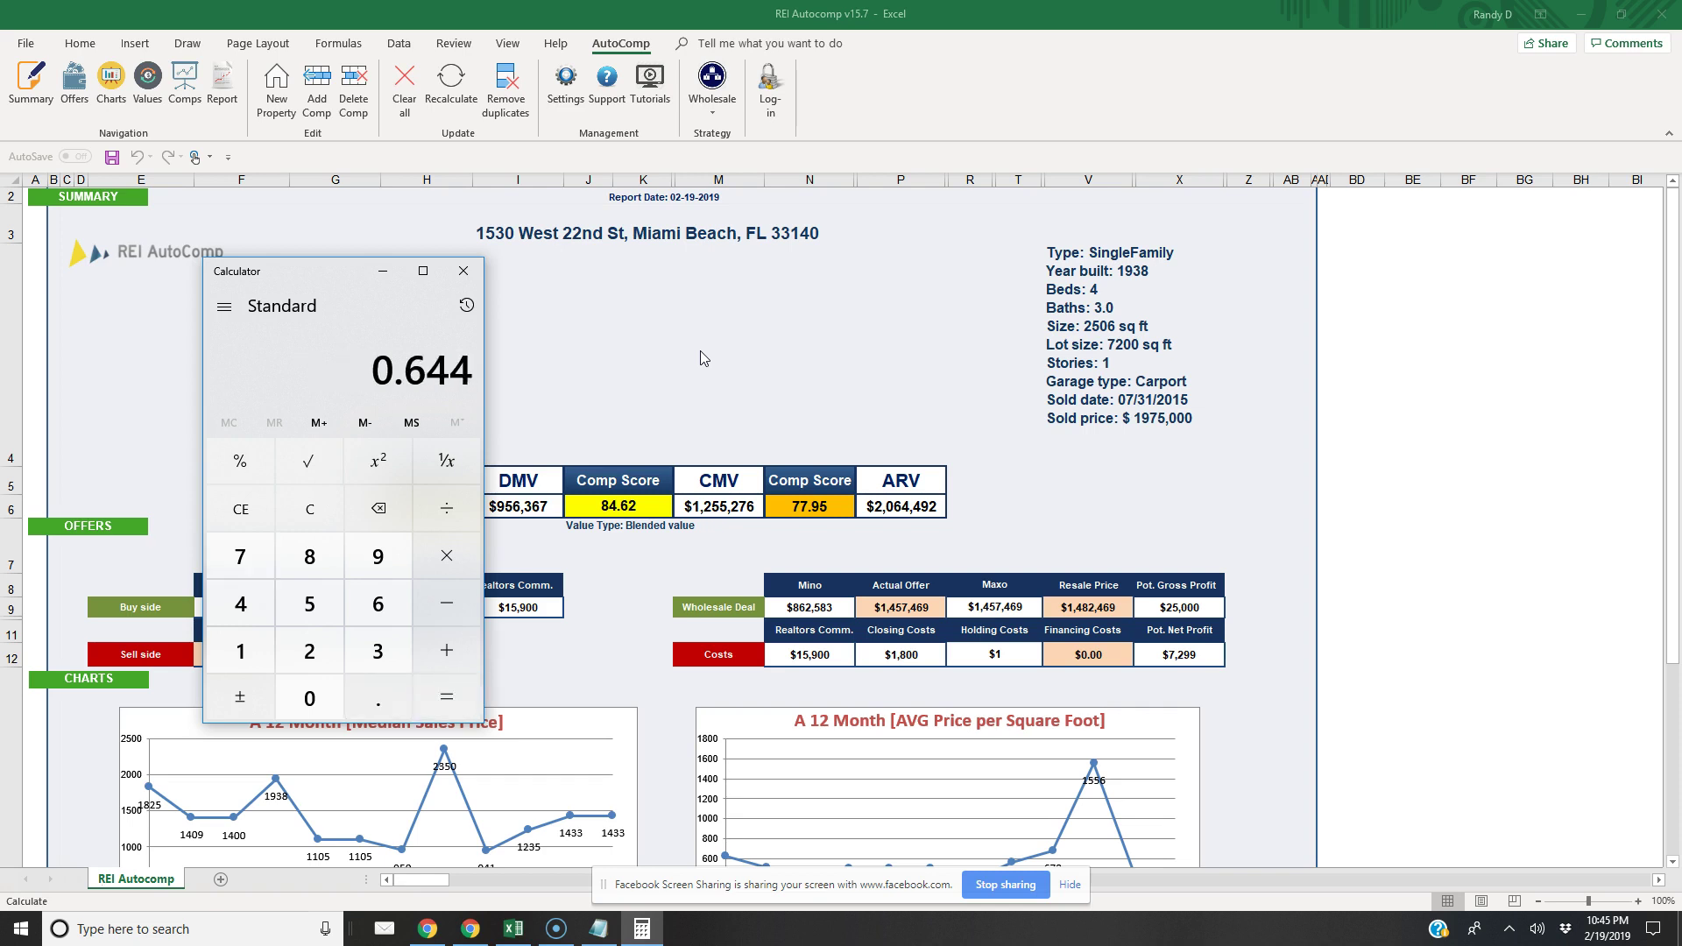
{"action": "left_click", "coordinate": [310, 508]}
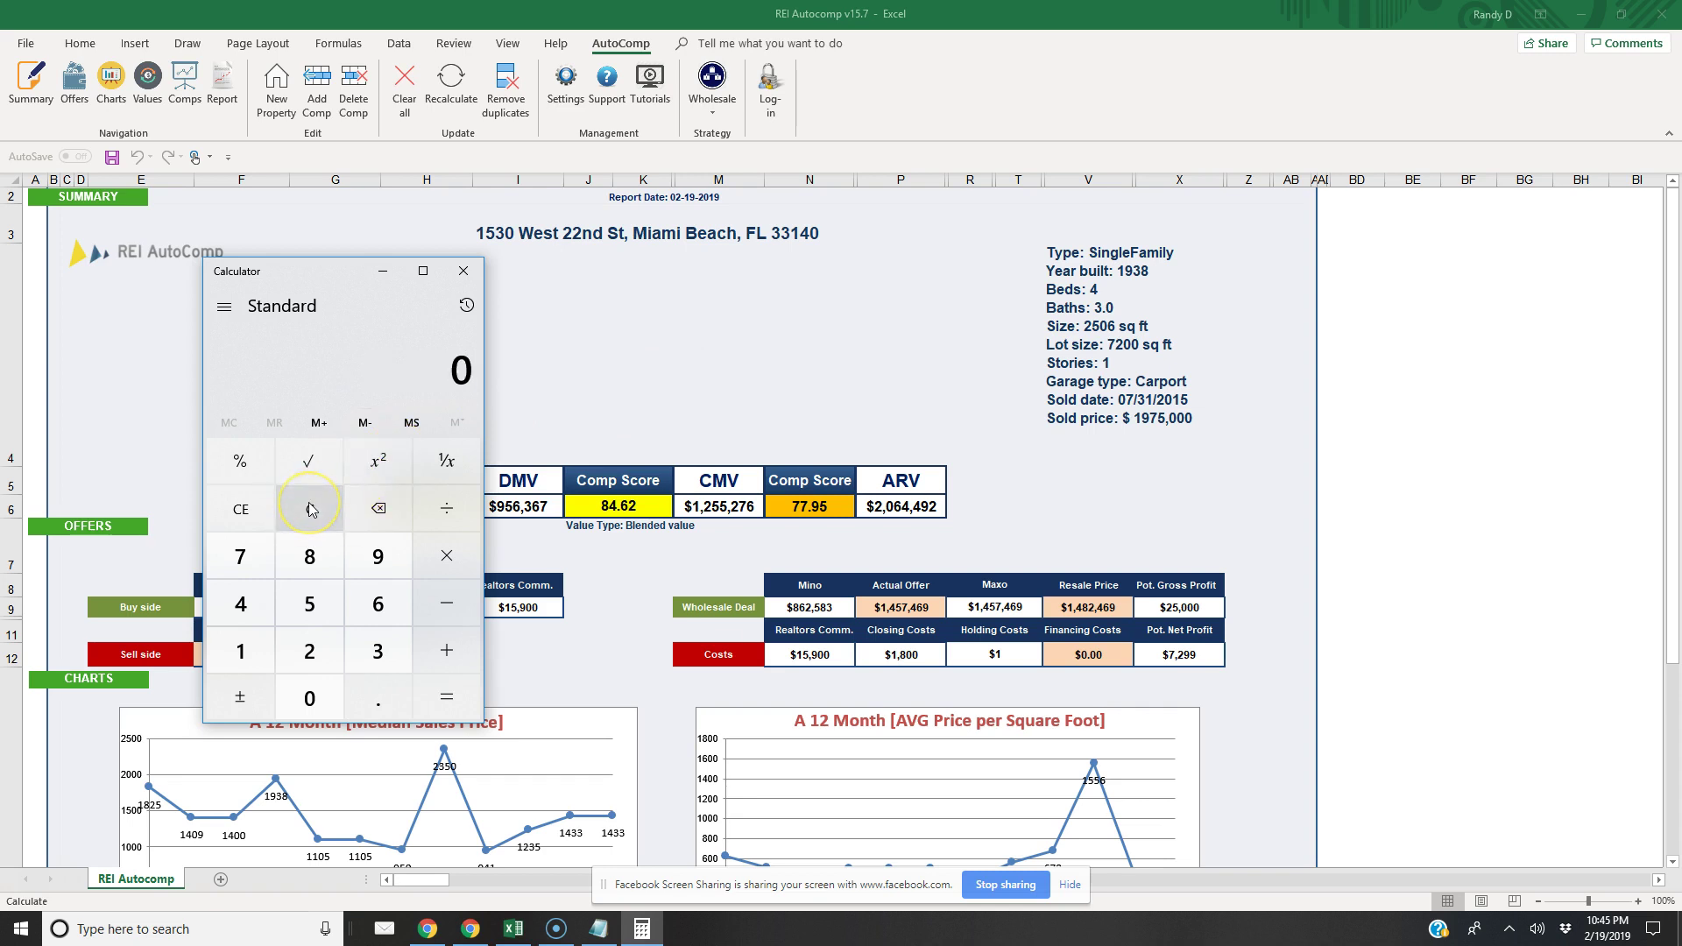
{"action": "type", "text": "1440000"}
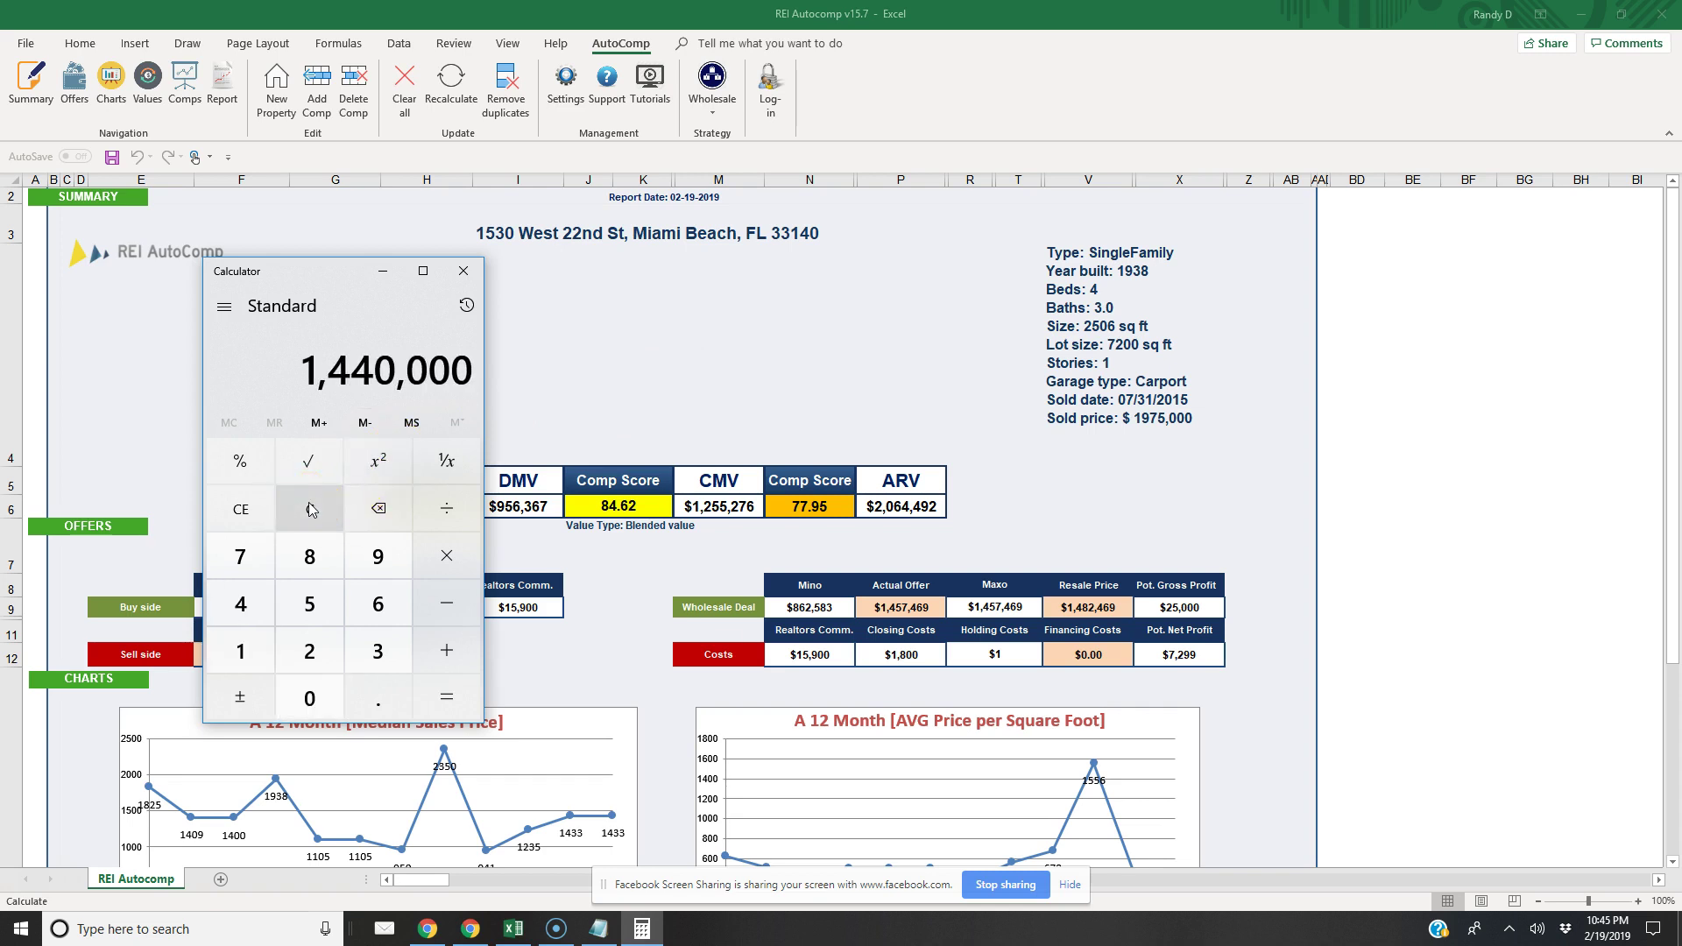
{"action": "type", "text": "*.7"}
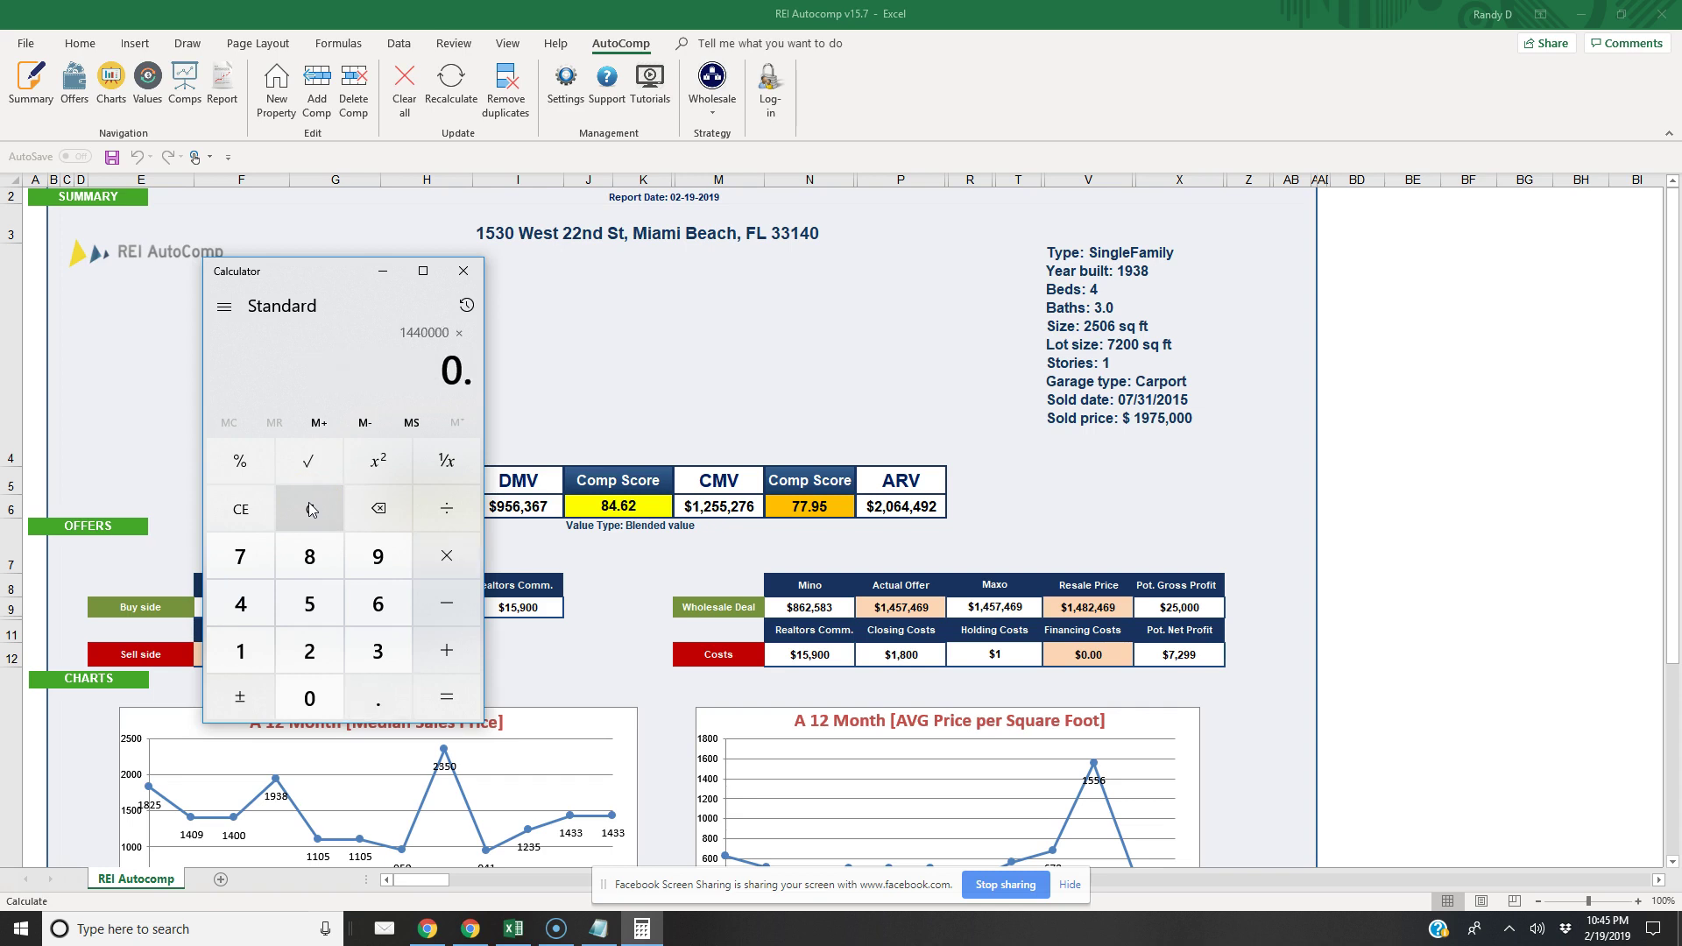
{"action": "key", "text": "Return"}
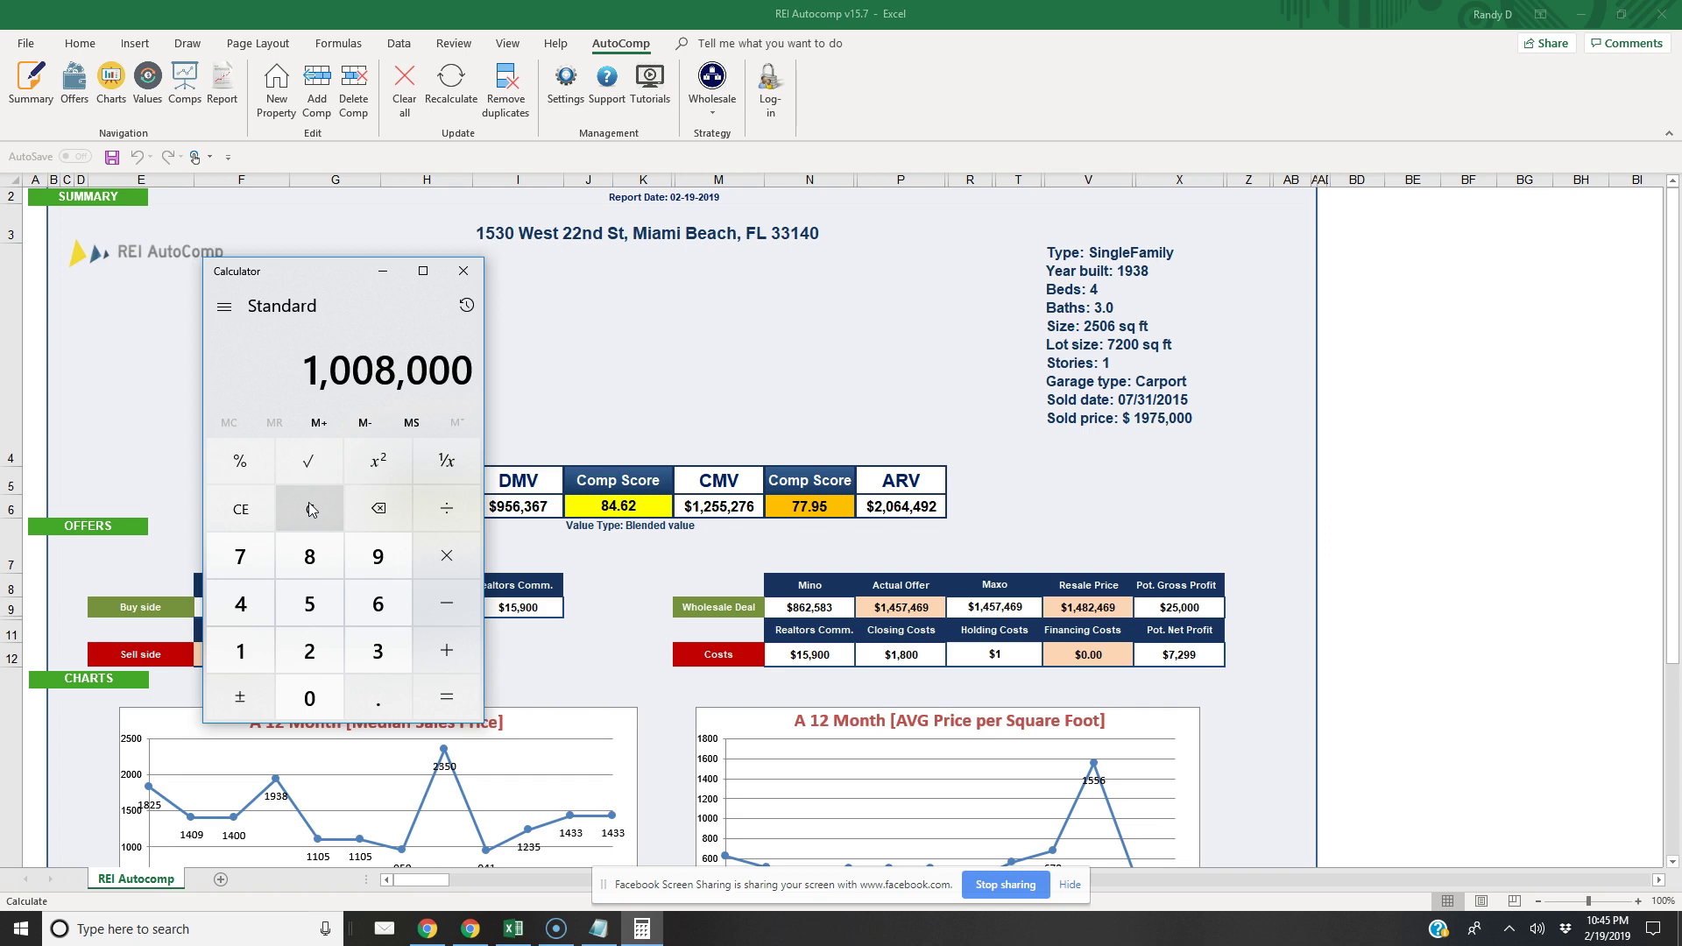
{"action": "type", "text": "*.12"}
{"action": "key", "text": "Return"}
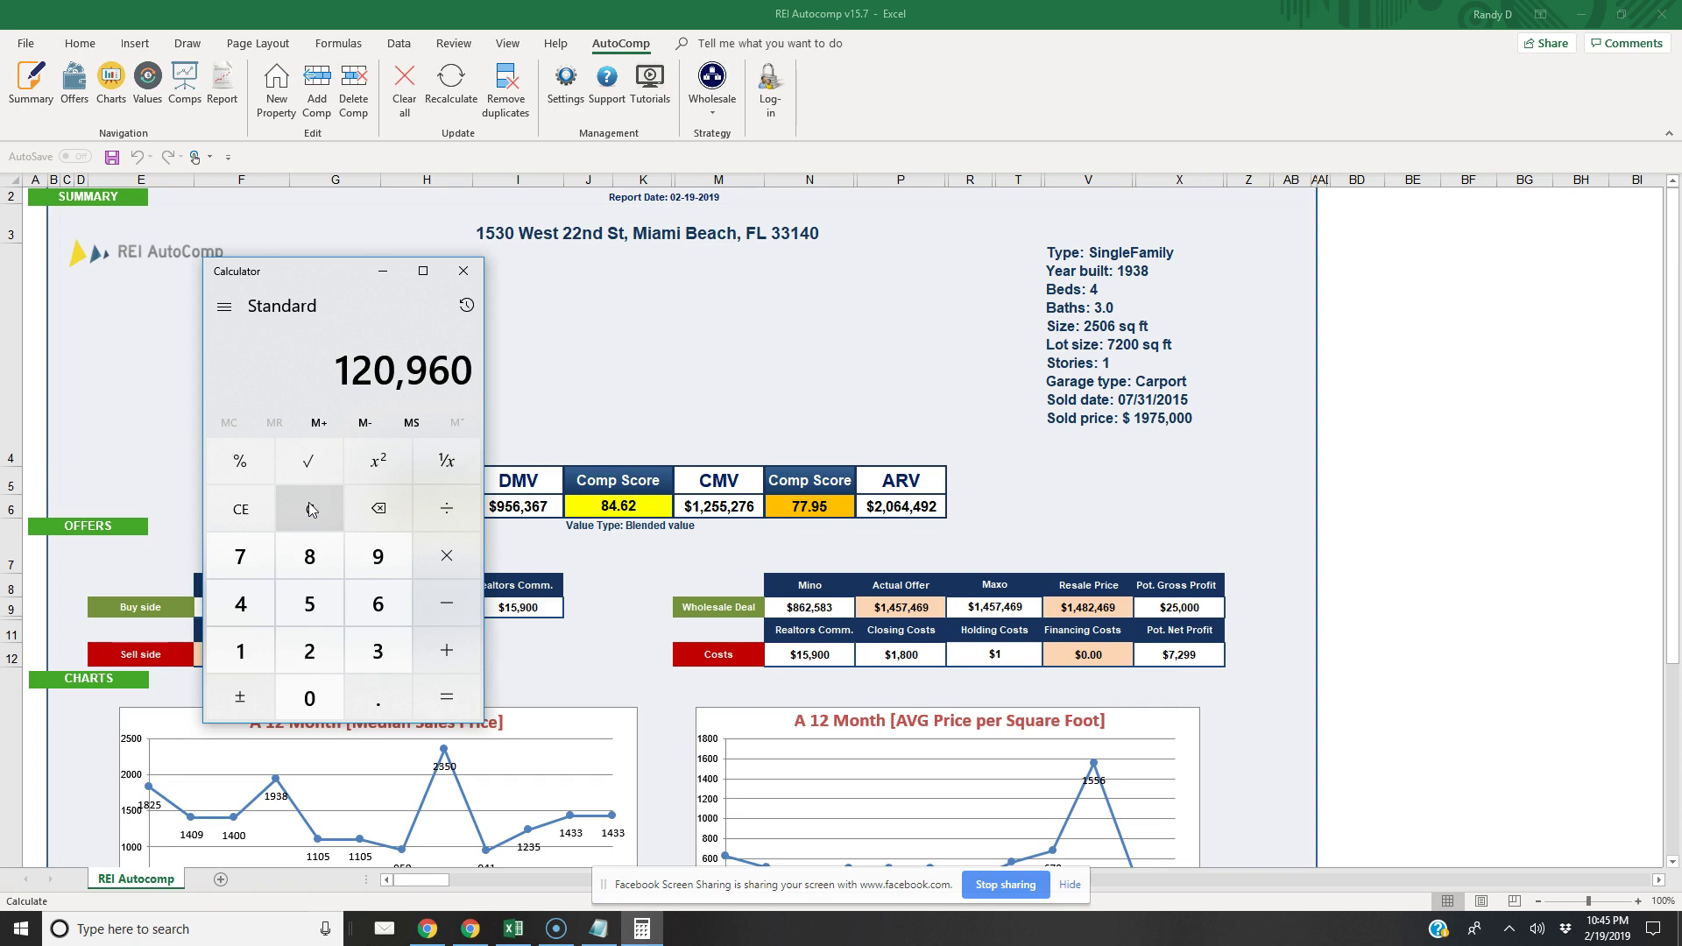
Compute 12,000 × 6 = 72,000 and return to the Excel report
{"action": "left_click", "coordinate": [311, 510]}
{"action": "type", "text": "1200000"}
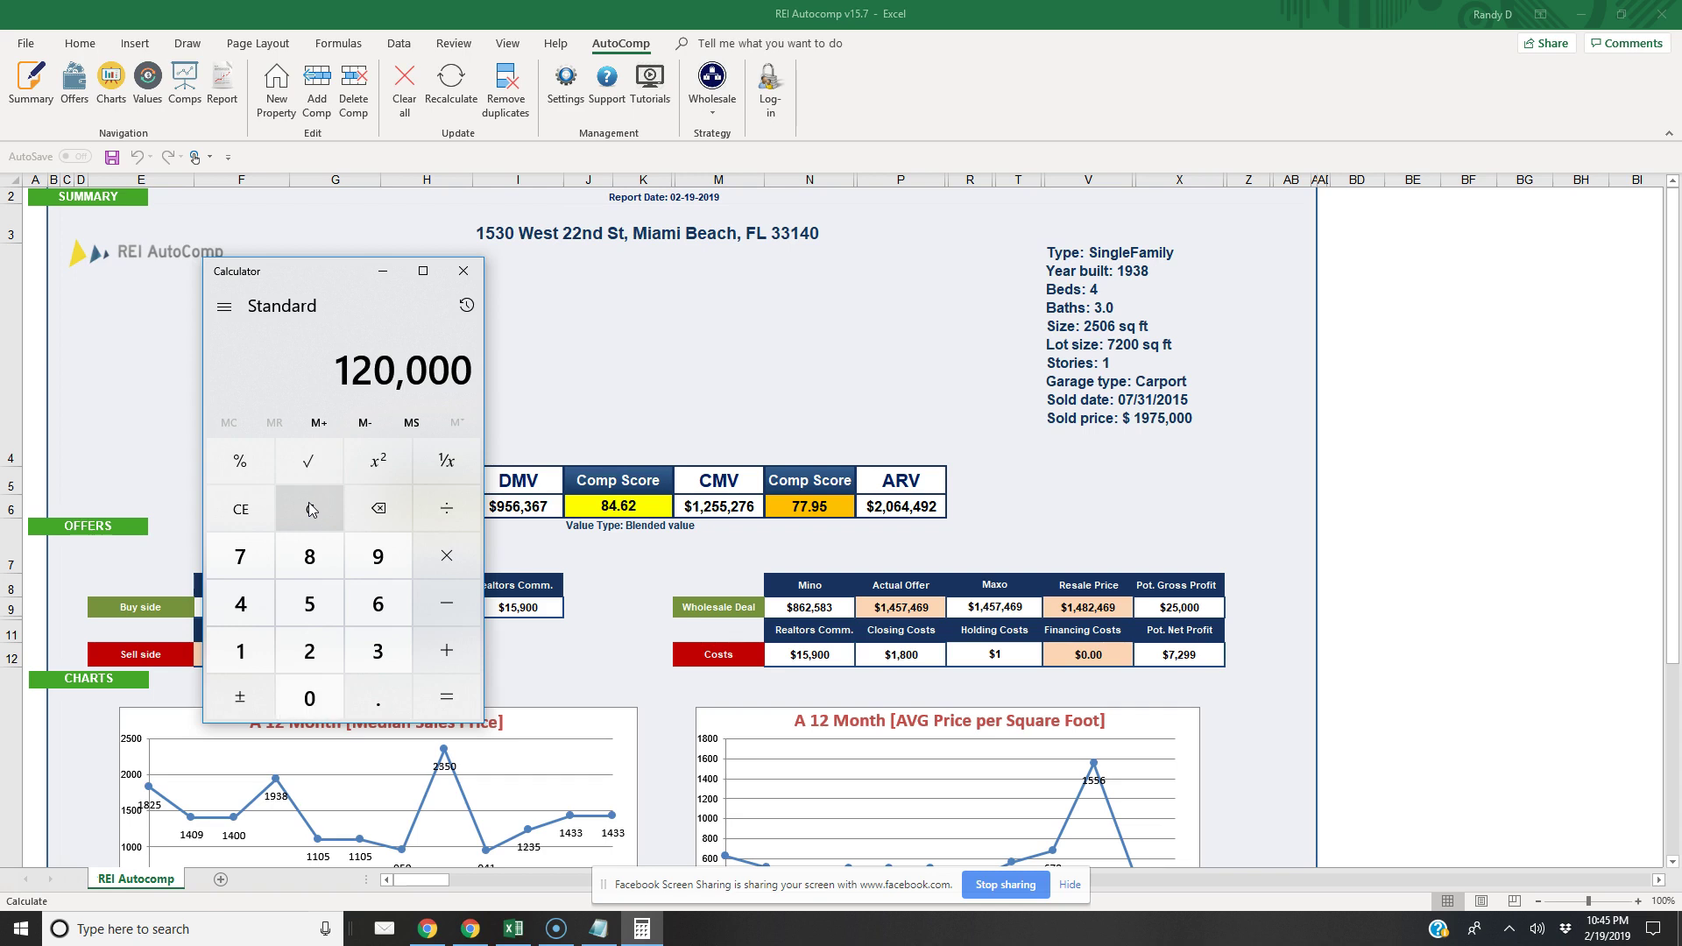
{"action": "key", "text": "BackSpace"}
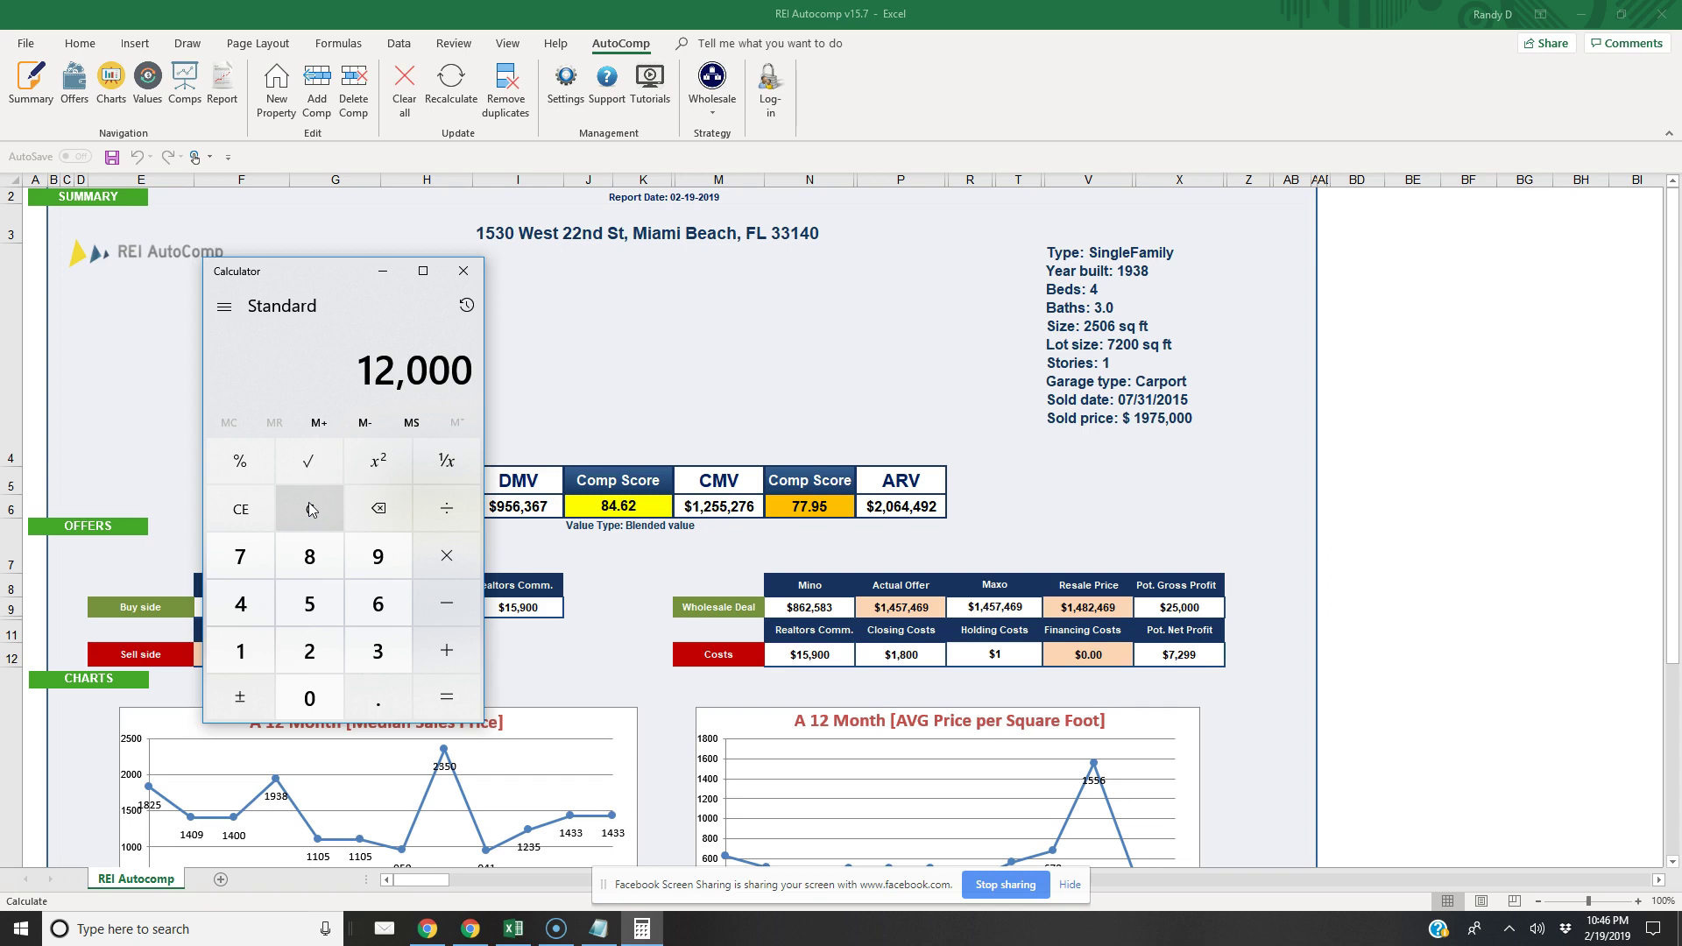
{"action": "key", "text": "asterisk"}
{"action": "key", "text": "6"}
{"action": "key", "text": "Return"}
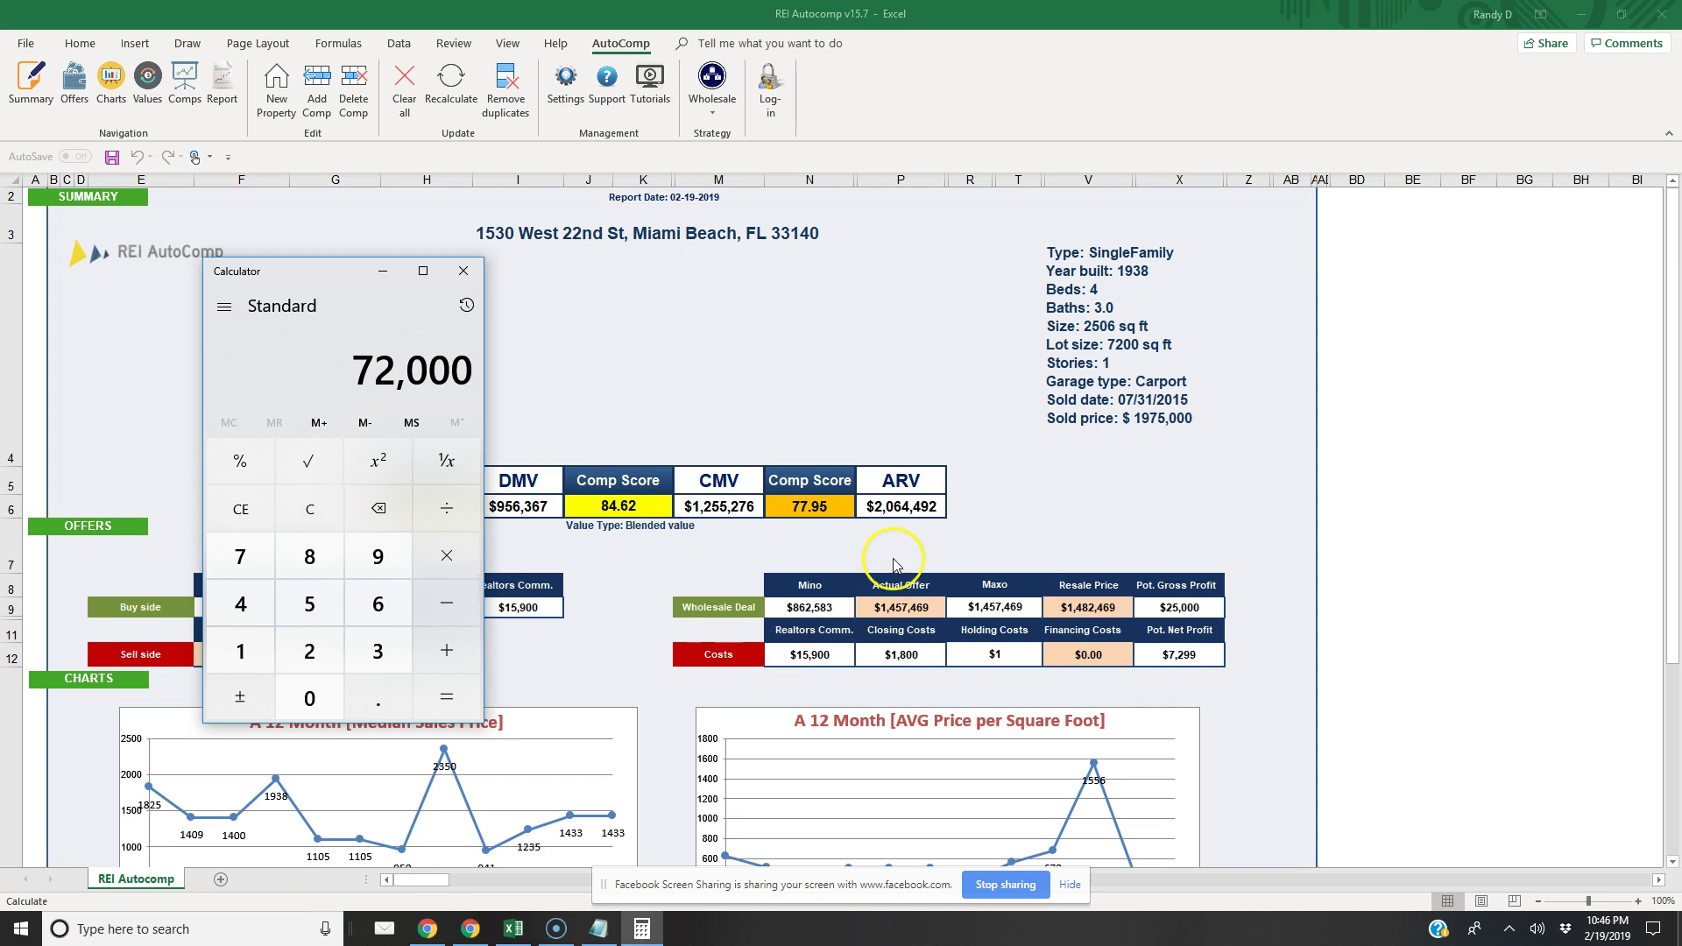
{"action": "left_click", "coordinate": [900, 605]}
Enter 72000 as a holding cost in the AutoComp deduction settings
{"action": "left_click", "coordinate": [567, 79]}
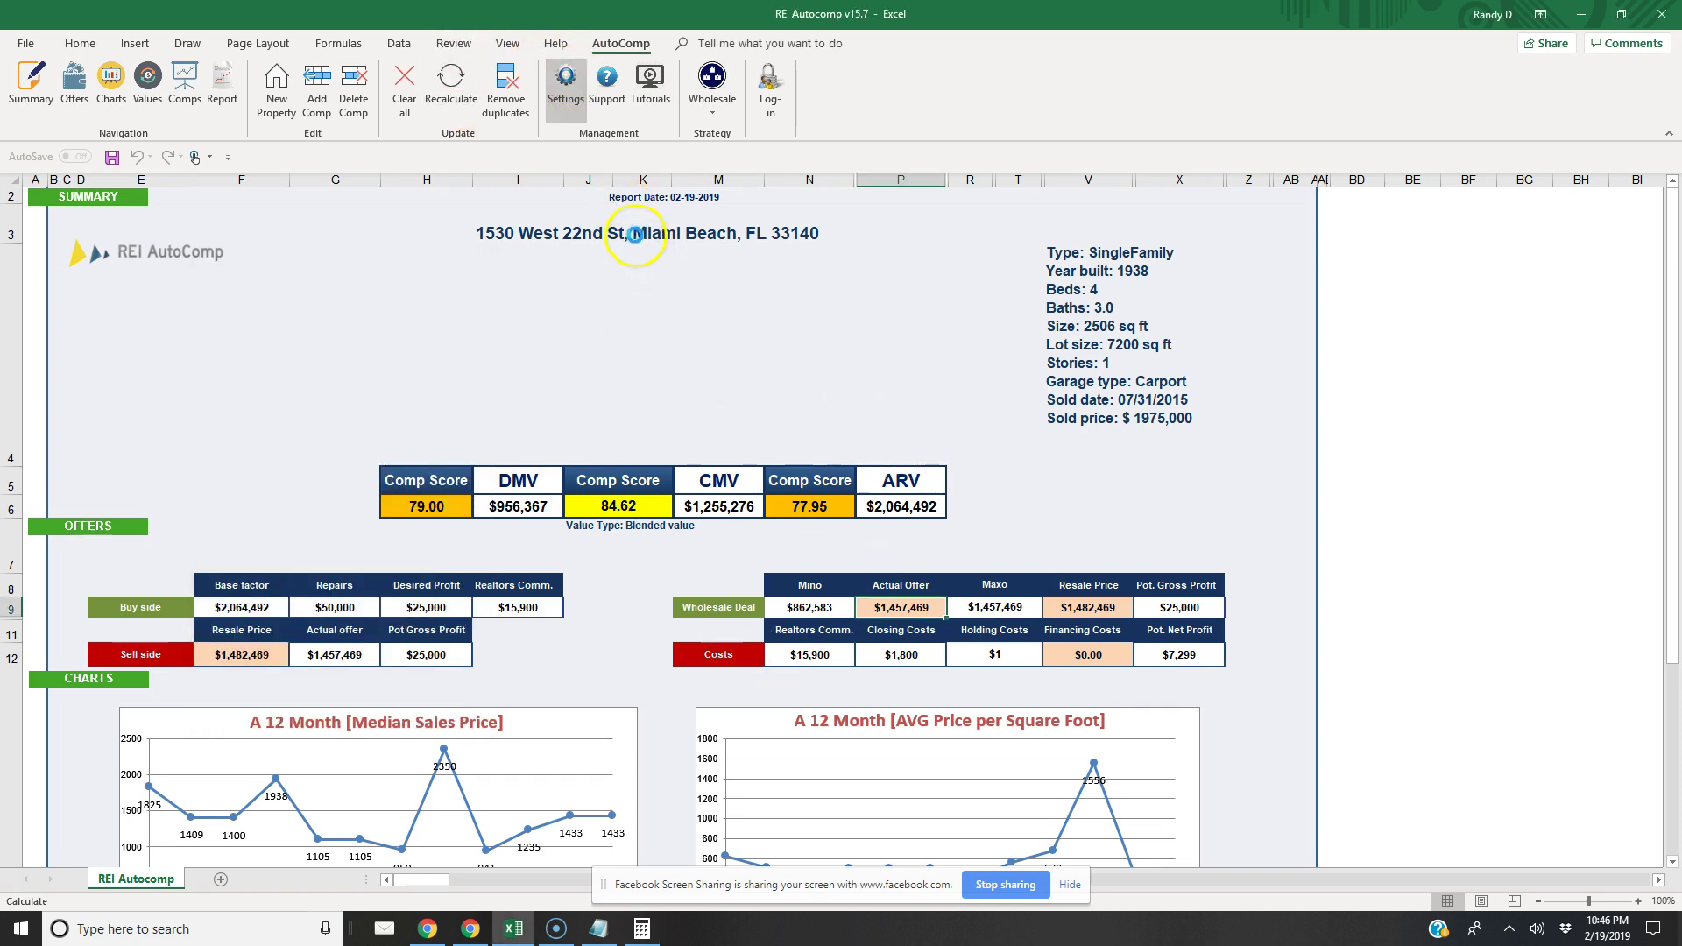
{"action": "left_click", "coordinate": [740, 220]}
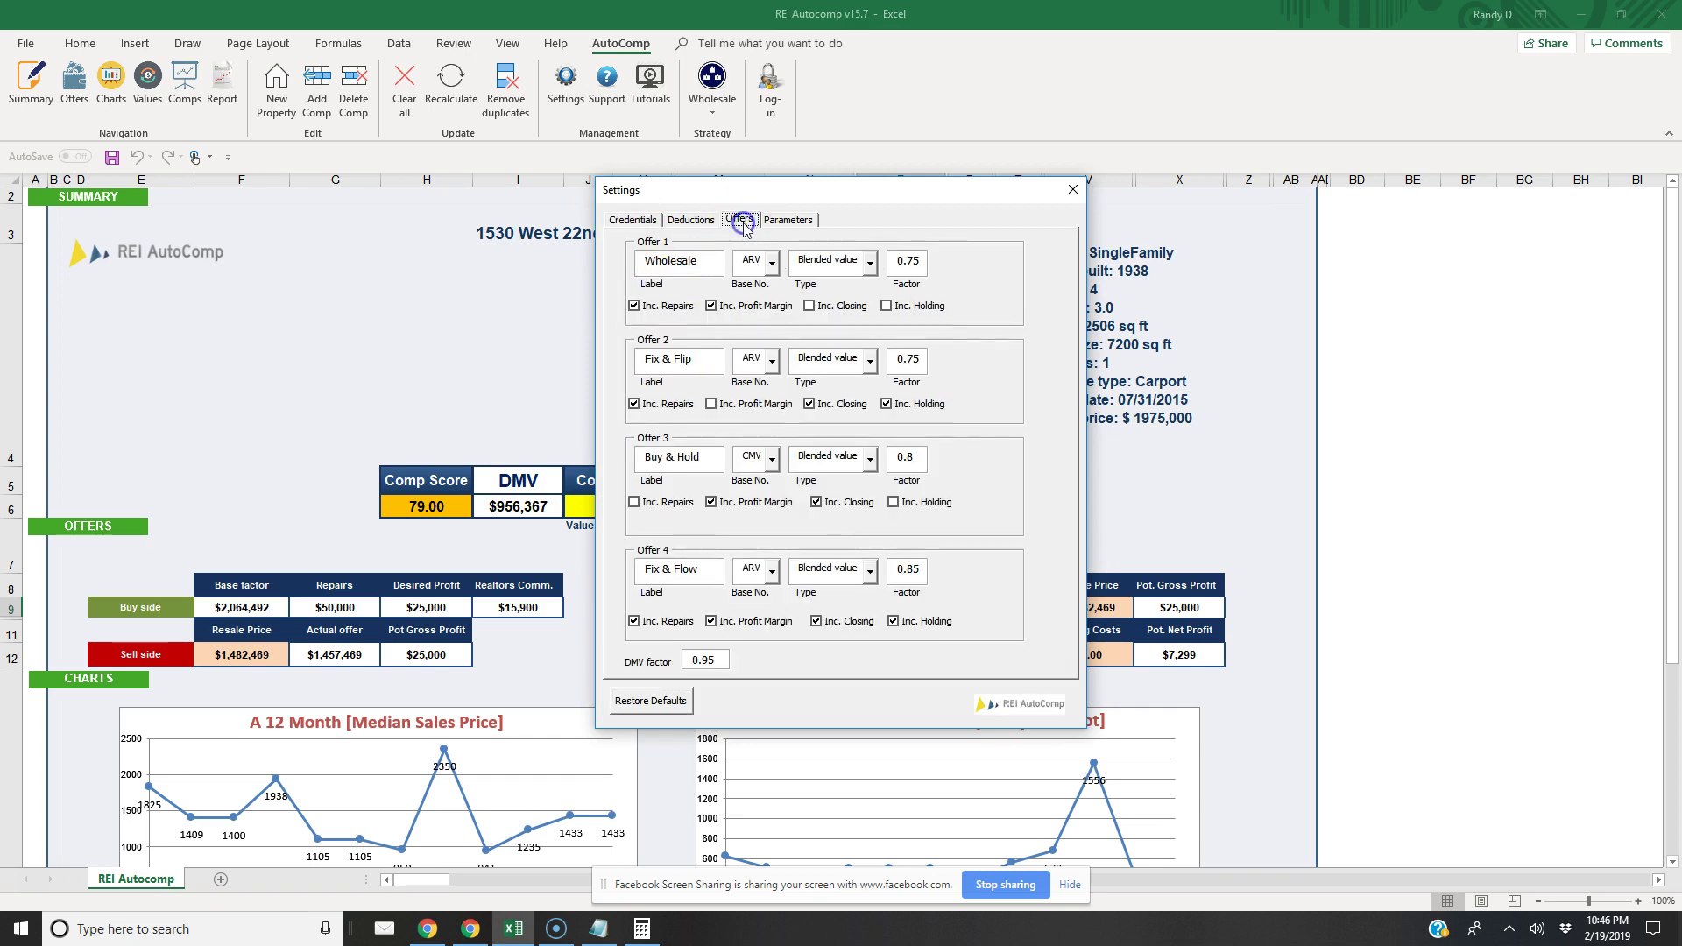
{"action": "left_click", "coordinate": [691, 220]}
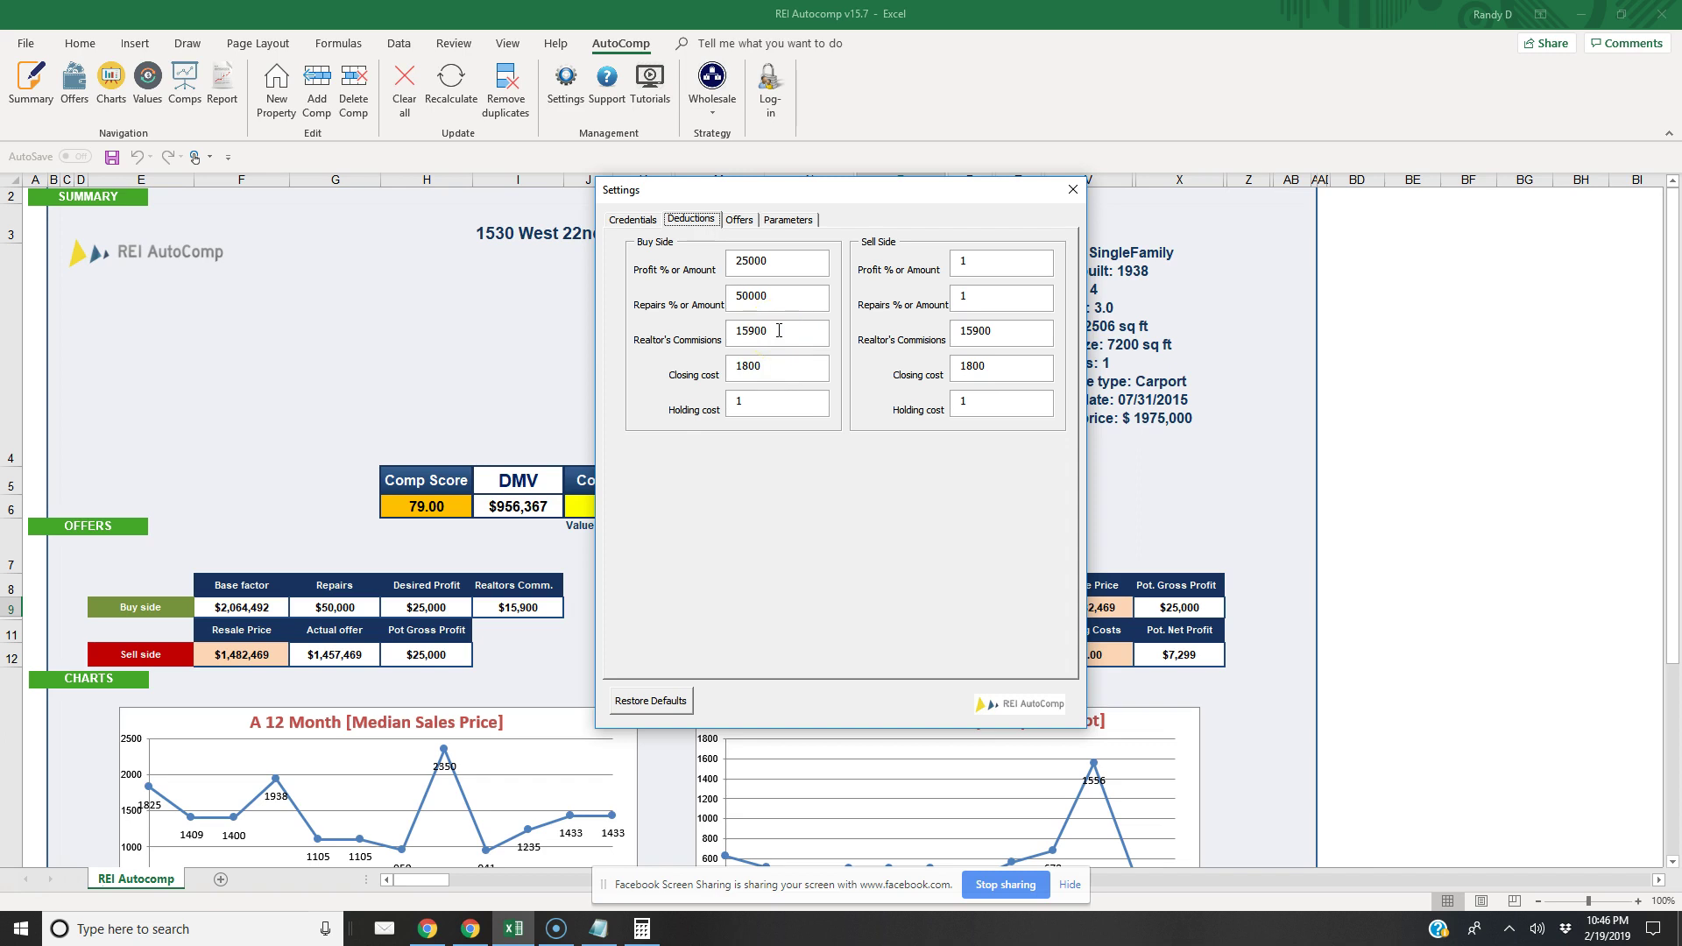
{"action": "left_click", "coordinate": [905, 386]}
{"action": "type", "text": "72000"}
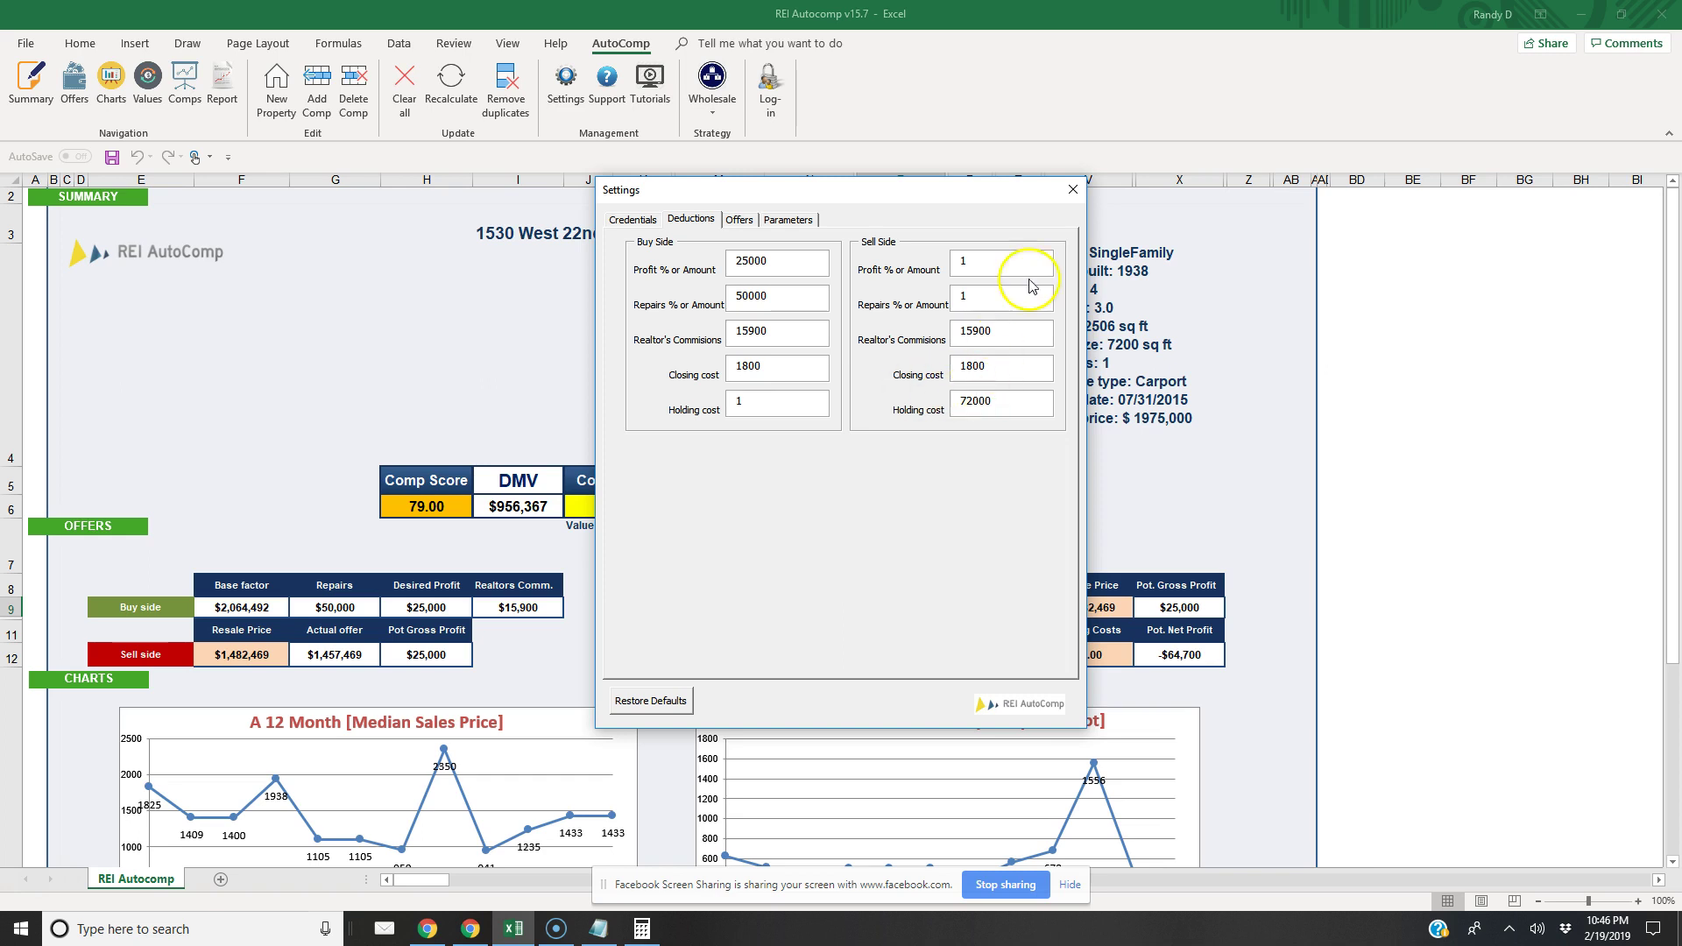
{"action": "left_click", "coordinate": [1072, 190]}
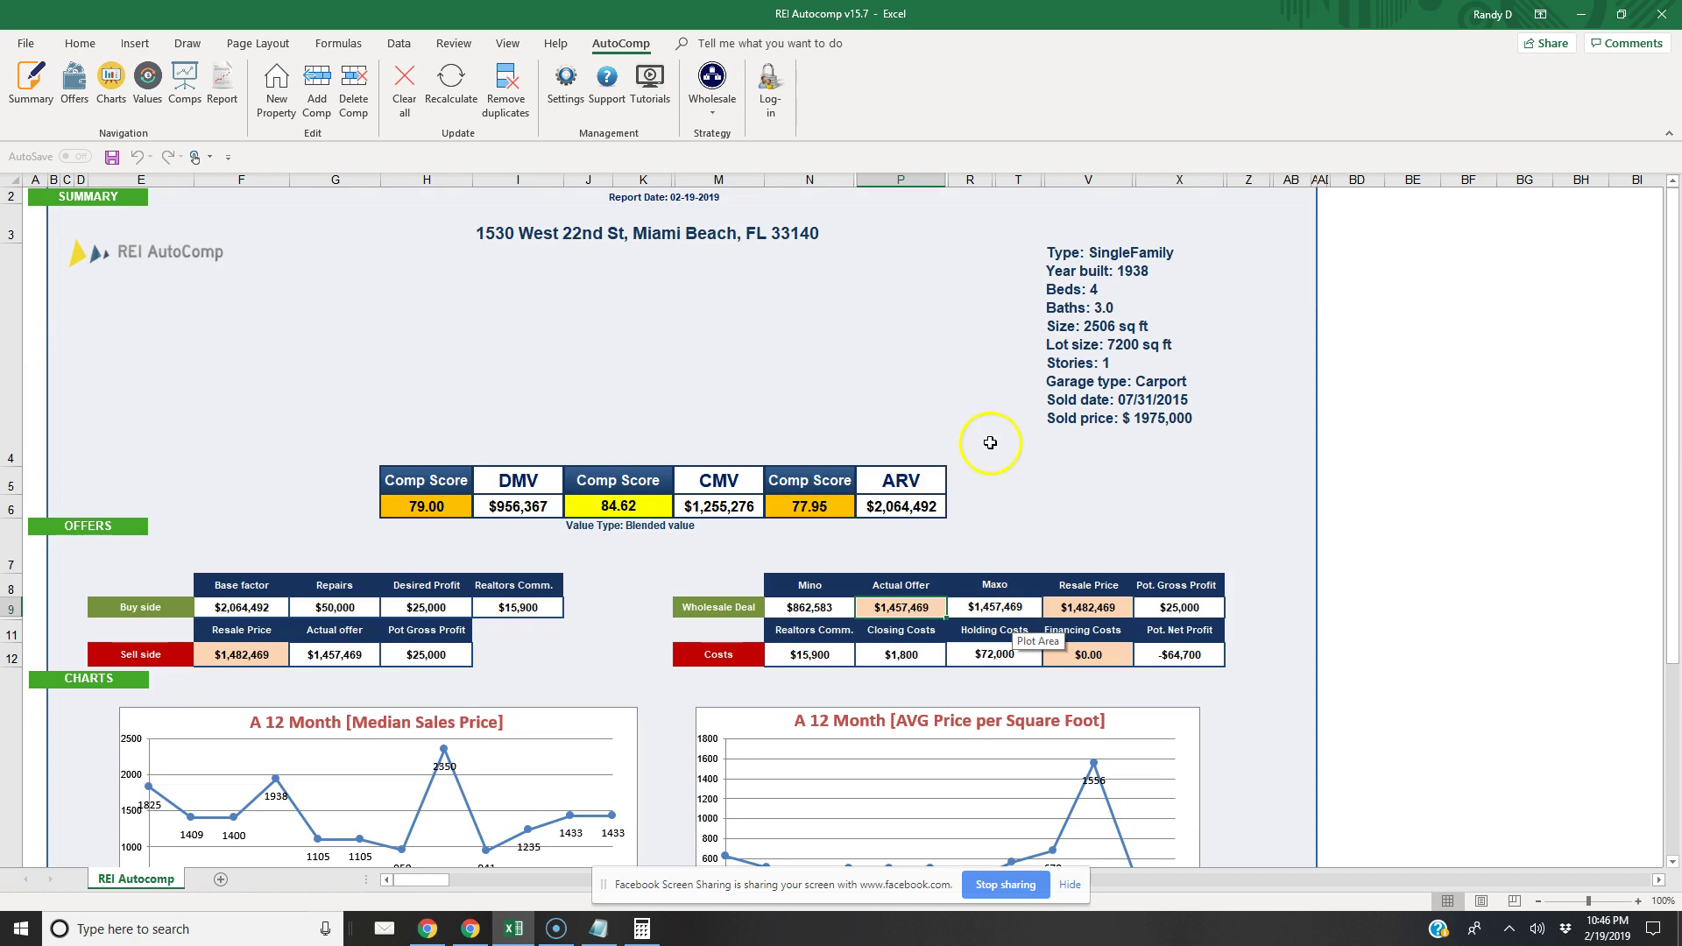
Set the buy-side holding cost to 72000 and the sell-side holding cost to 1
{"action": "left_click", "coordinate": [565, 81]}
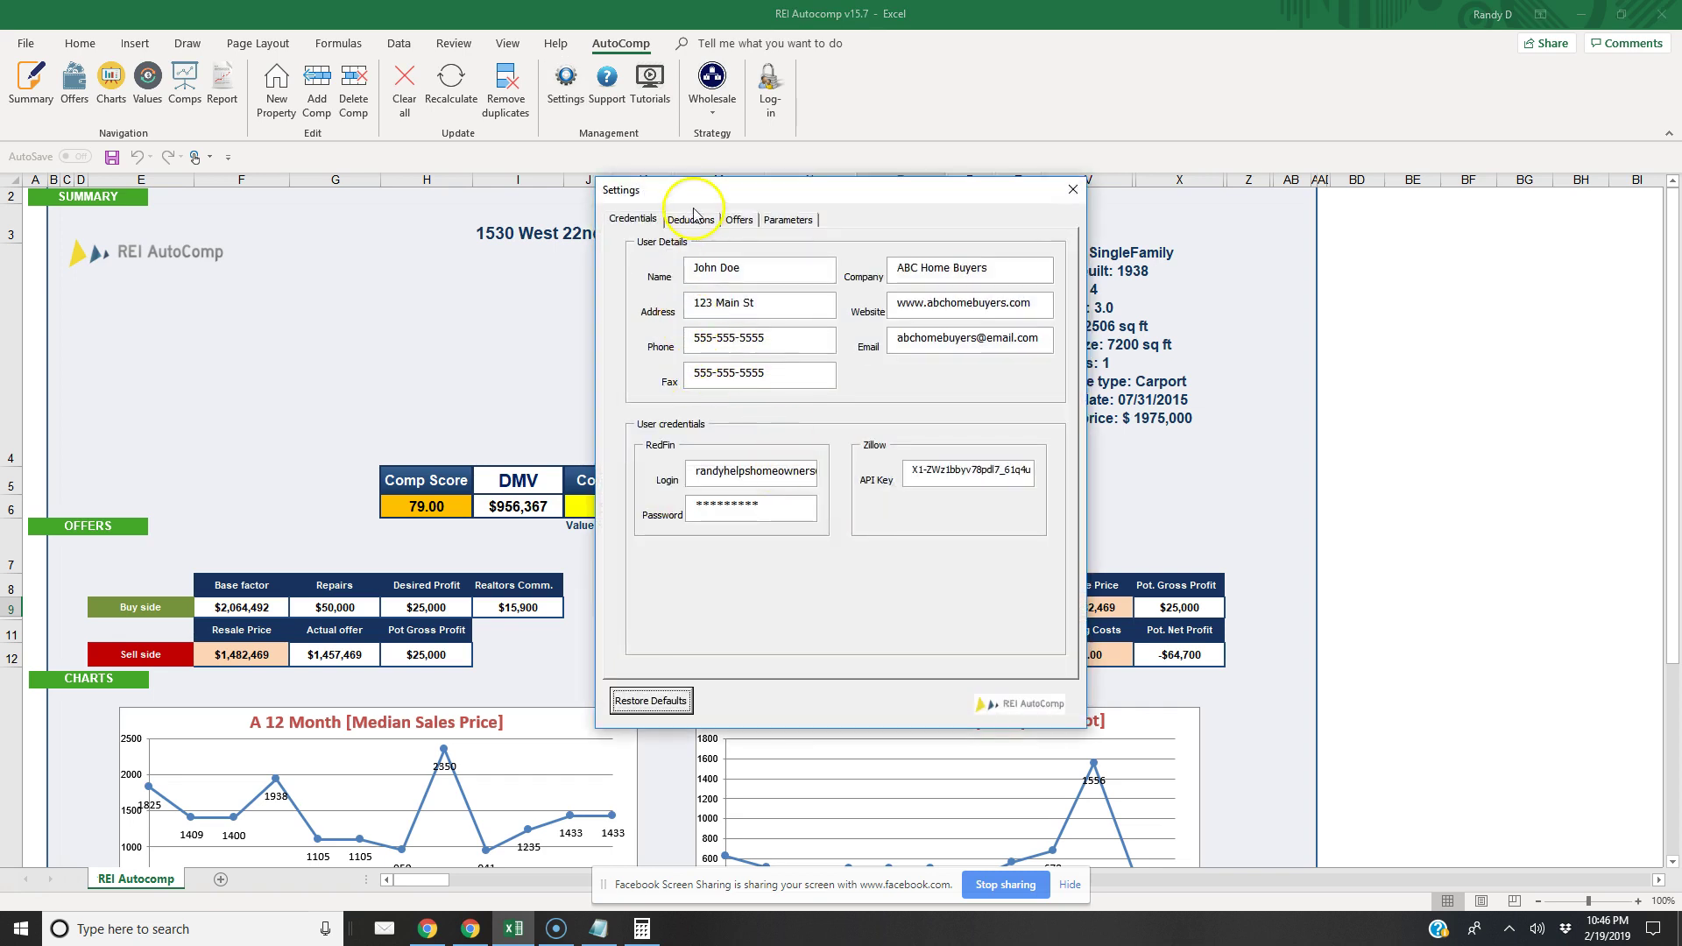
{"action": "left_click", "coordinate": [689, 218]}
{"action": "double_click", "coordinate": [771, 403]}
{"action": "type", "text": "7"}
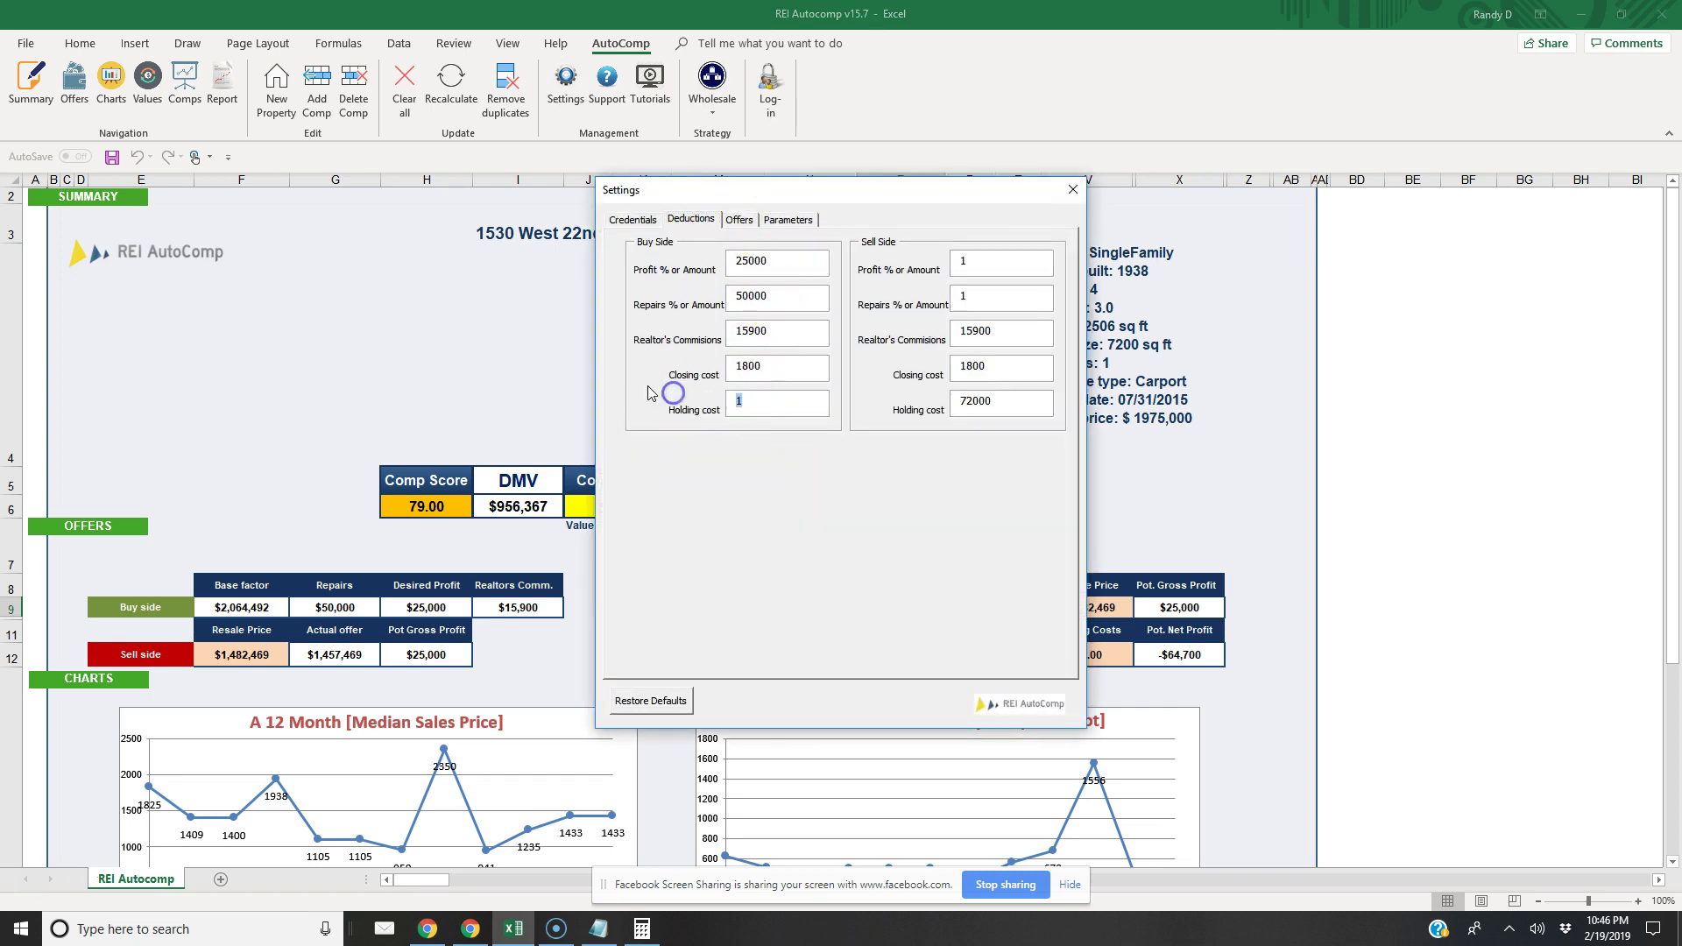
{"action": "type", "text": "2000"}
{"action": "left_click", "coordinate": [971, 405]}
{"action": "left_click_drag", "start_coordinate": [1007, 409], "coordinate": [889, 395]}
{"action": "type", "text": "1"}
{"action": "left_click", "coordinate": [1070, 184]}
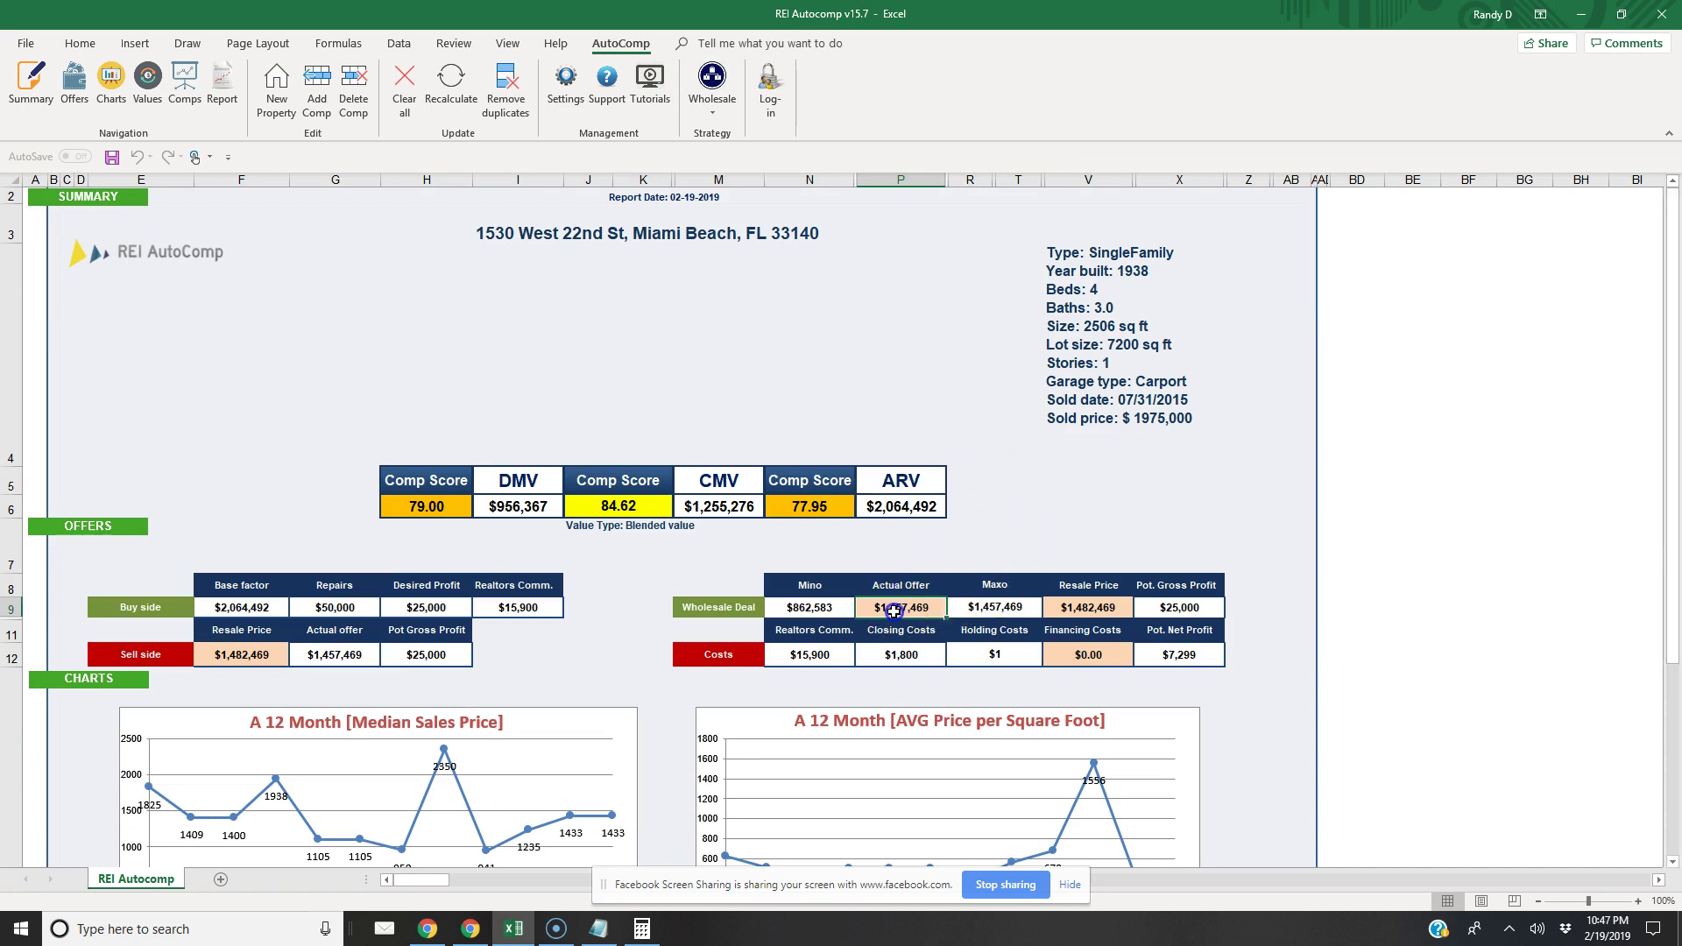
{"action": "left_click", "coordinate": [719, 119]}
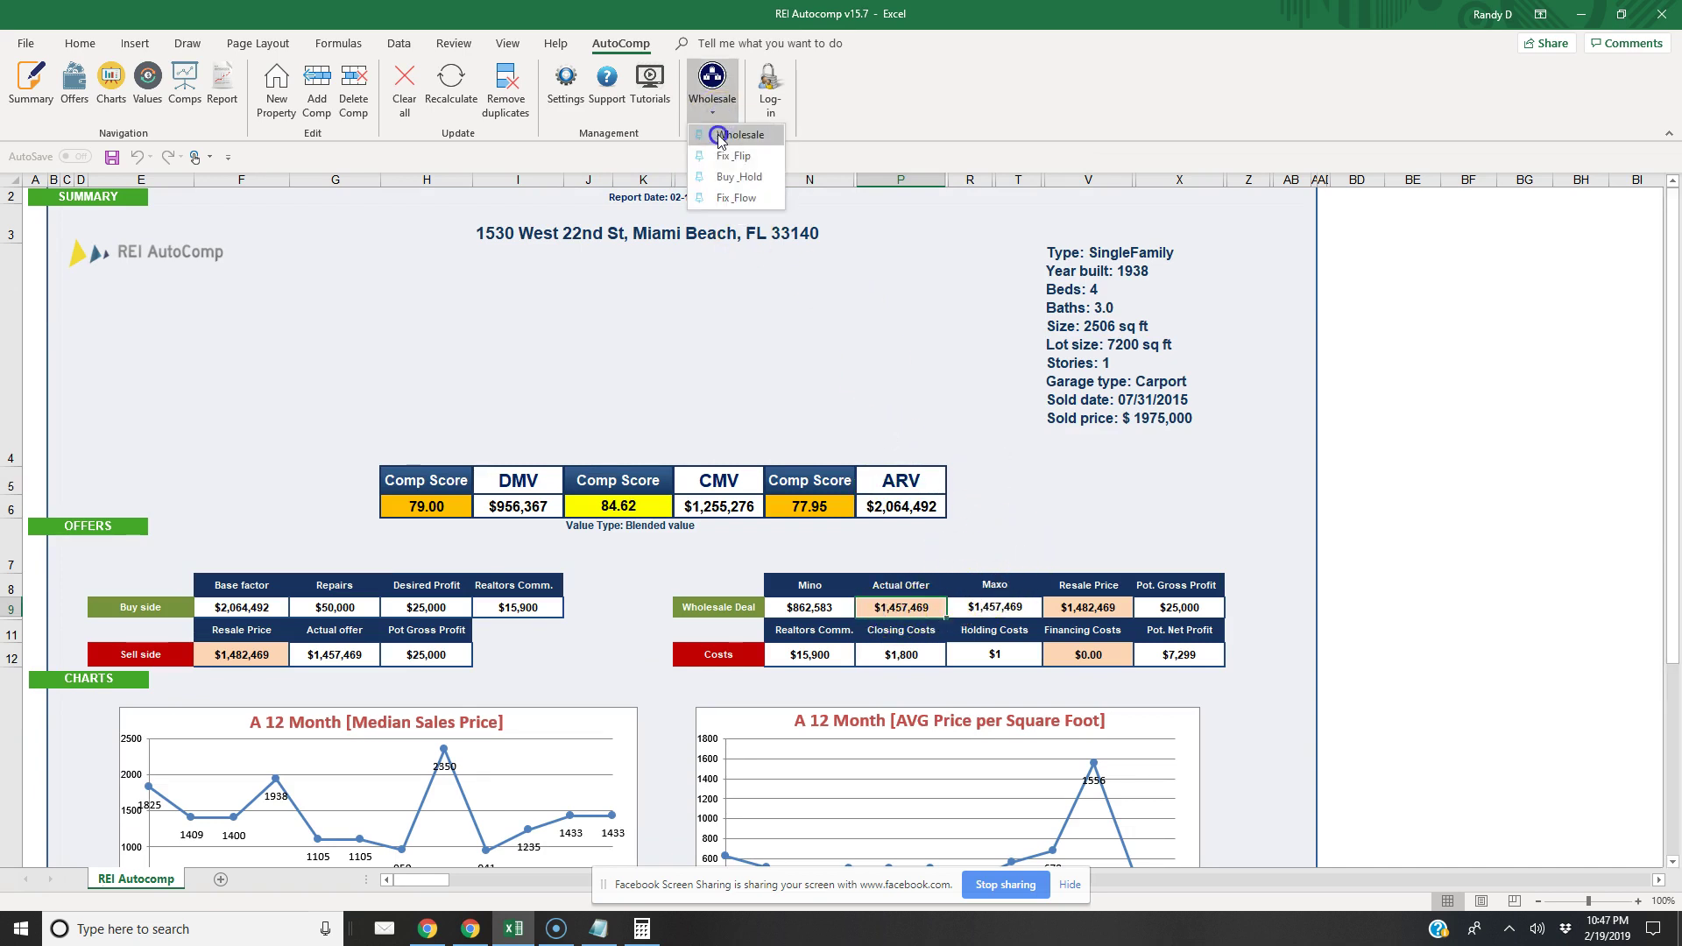
Run the Wholesale strategy and tick Inc. Holding for the Wholesale offer
{"action": "left_click", "coordinate": [736, 134]}
{"action": "left_click", "coordinate": [572, 94]}
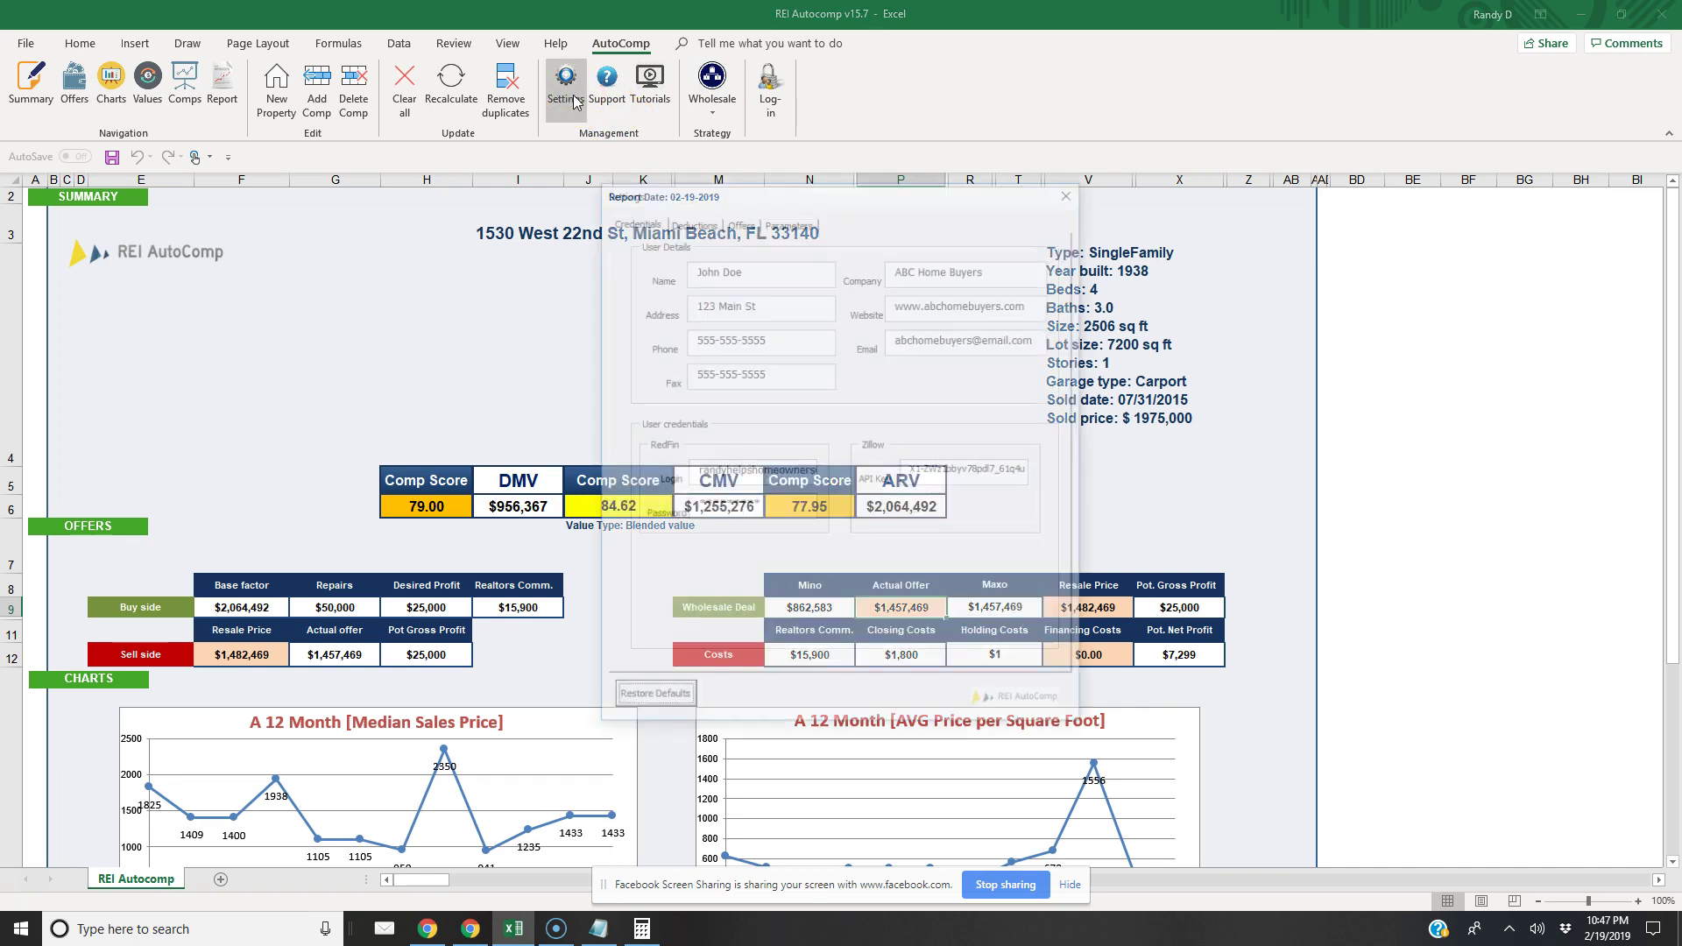
{"action": "left_click", "coordinate": [691, 219]}
{"action": "left_click", "coordinate": [744, 221]}
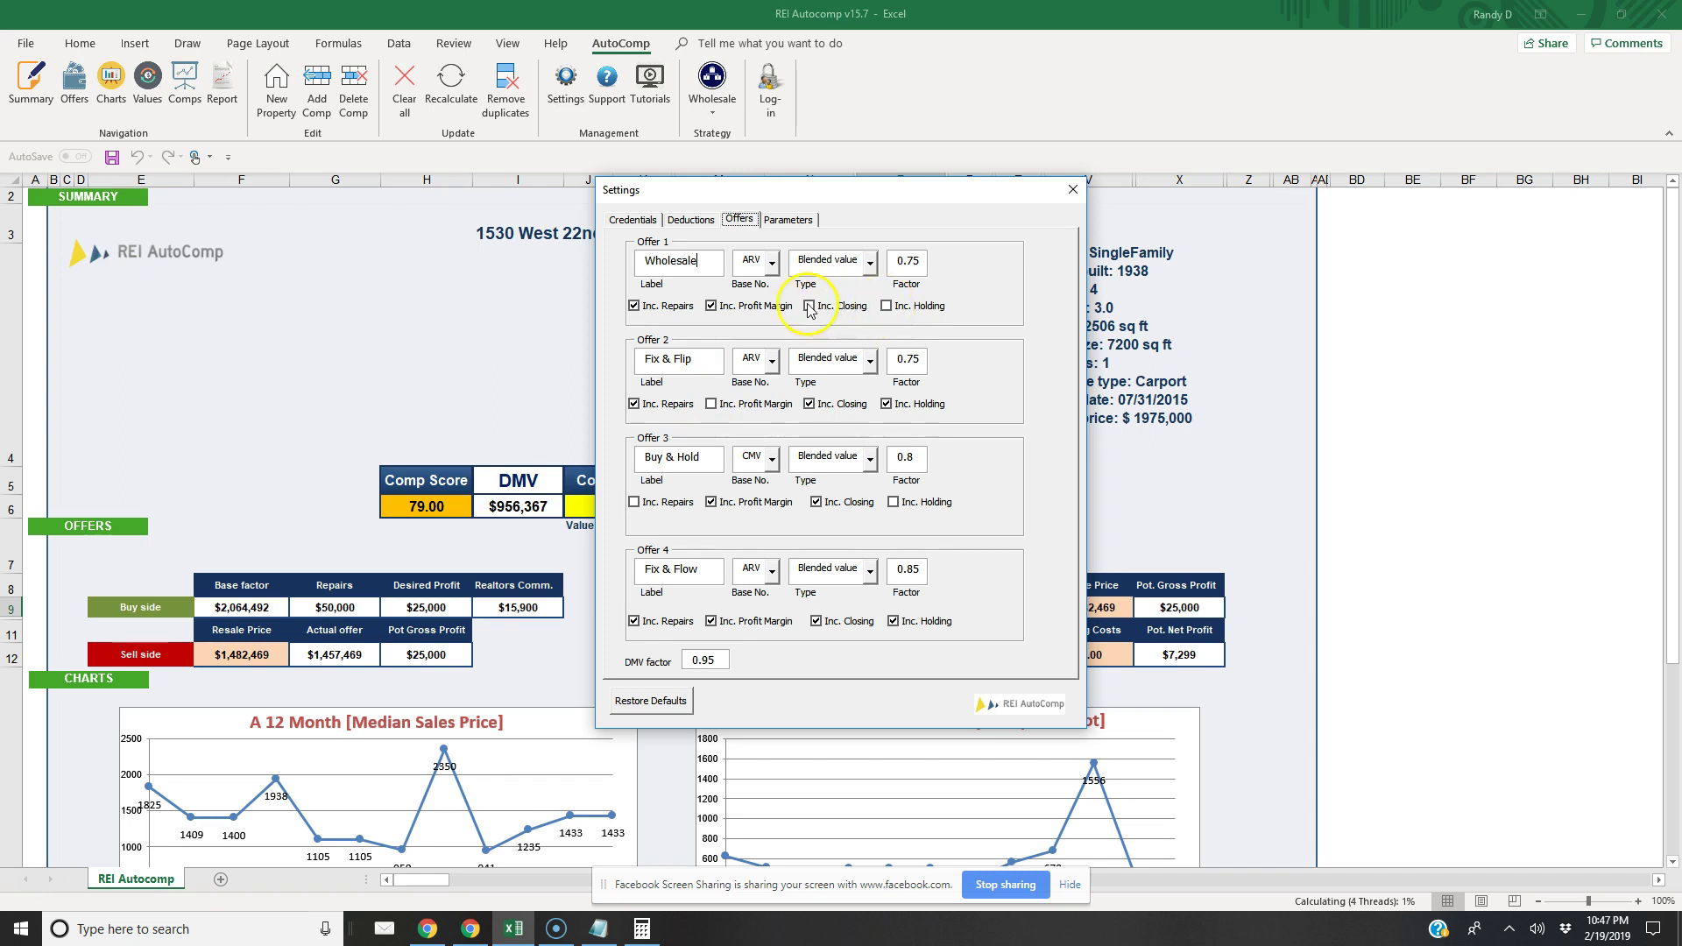
{"action": "left_click", "coordinate": [885, 305]}
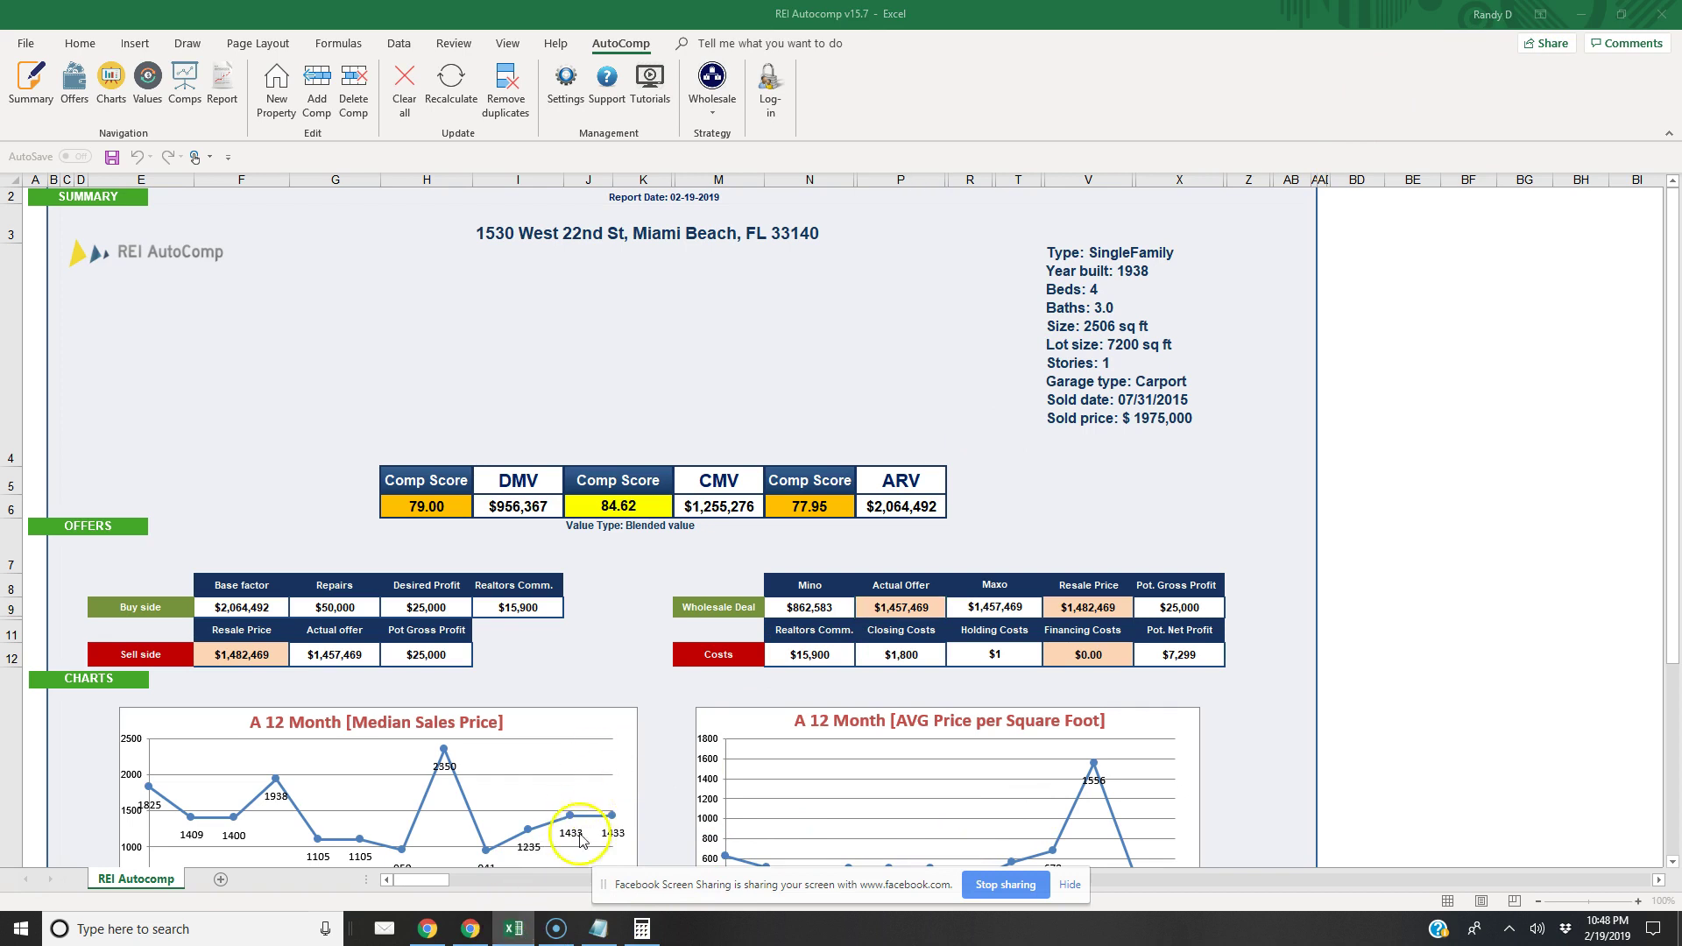
Close the AutoComp settings and rerun the Wholesale strategy
{"action": "left_click", "coordinate": [515, 931]}
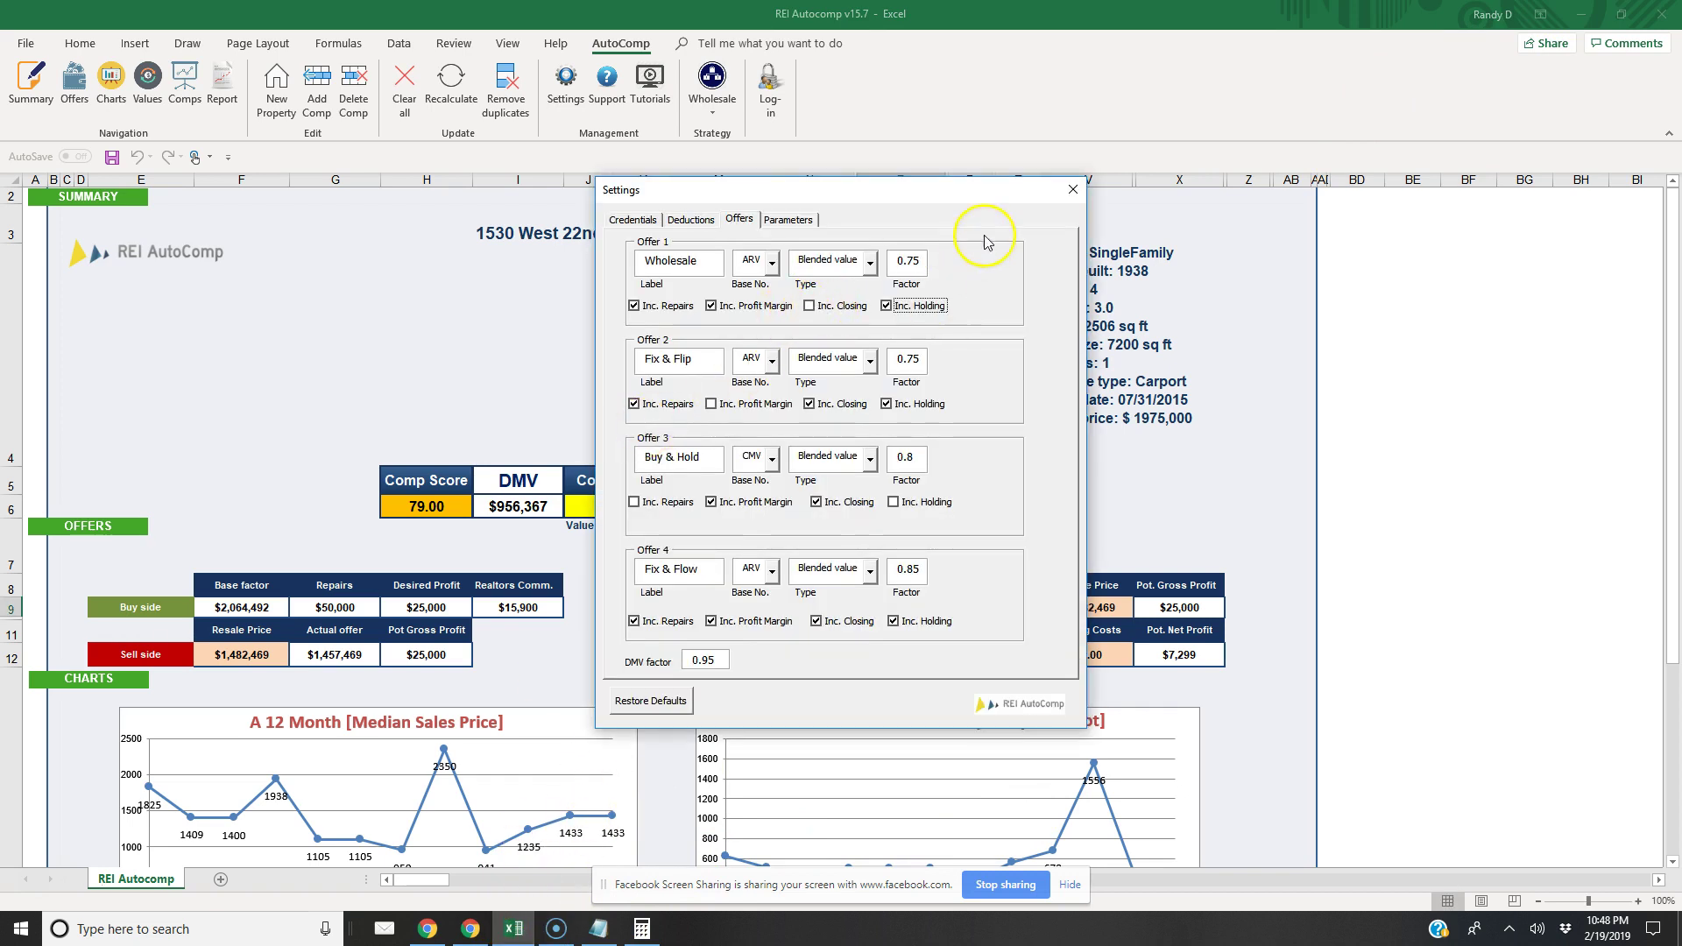
{"action": "left_click", "coordinate": [1071, 191]}
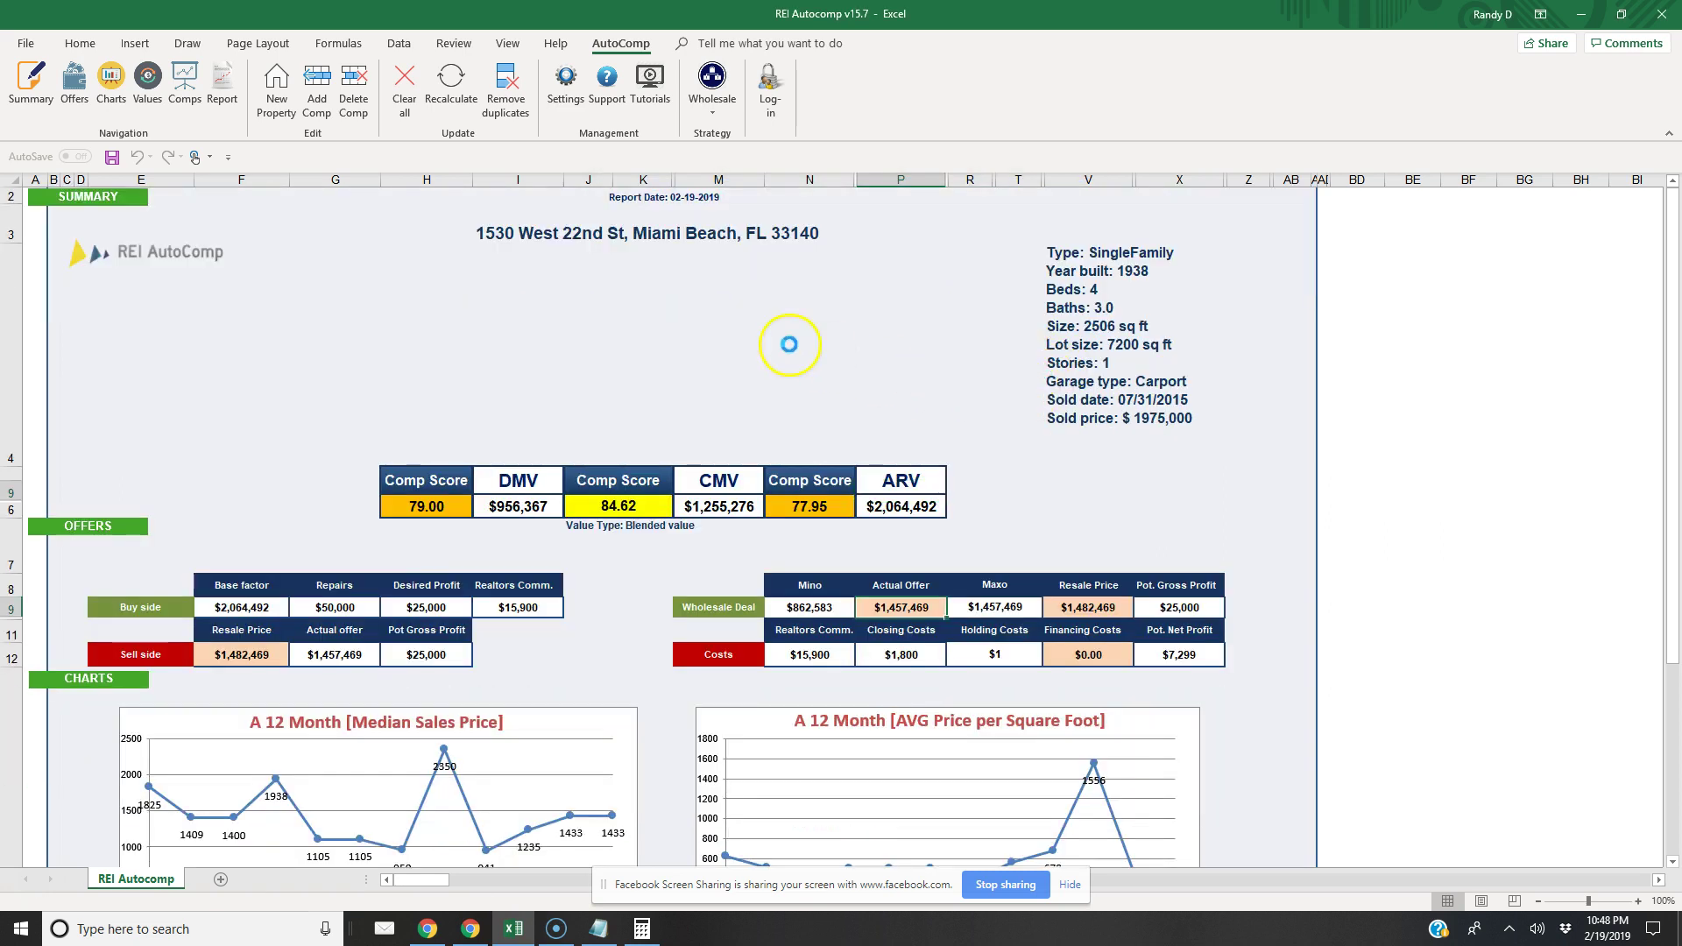
{"action": "left_click", "coordinate": [712, 98]}
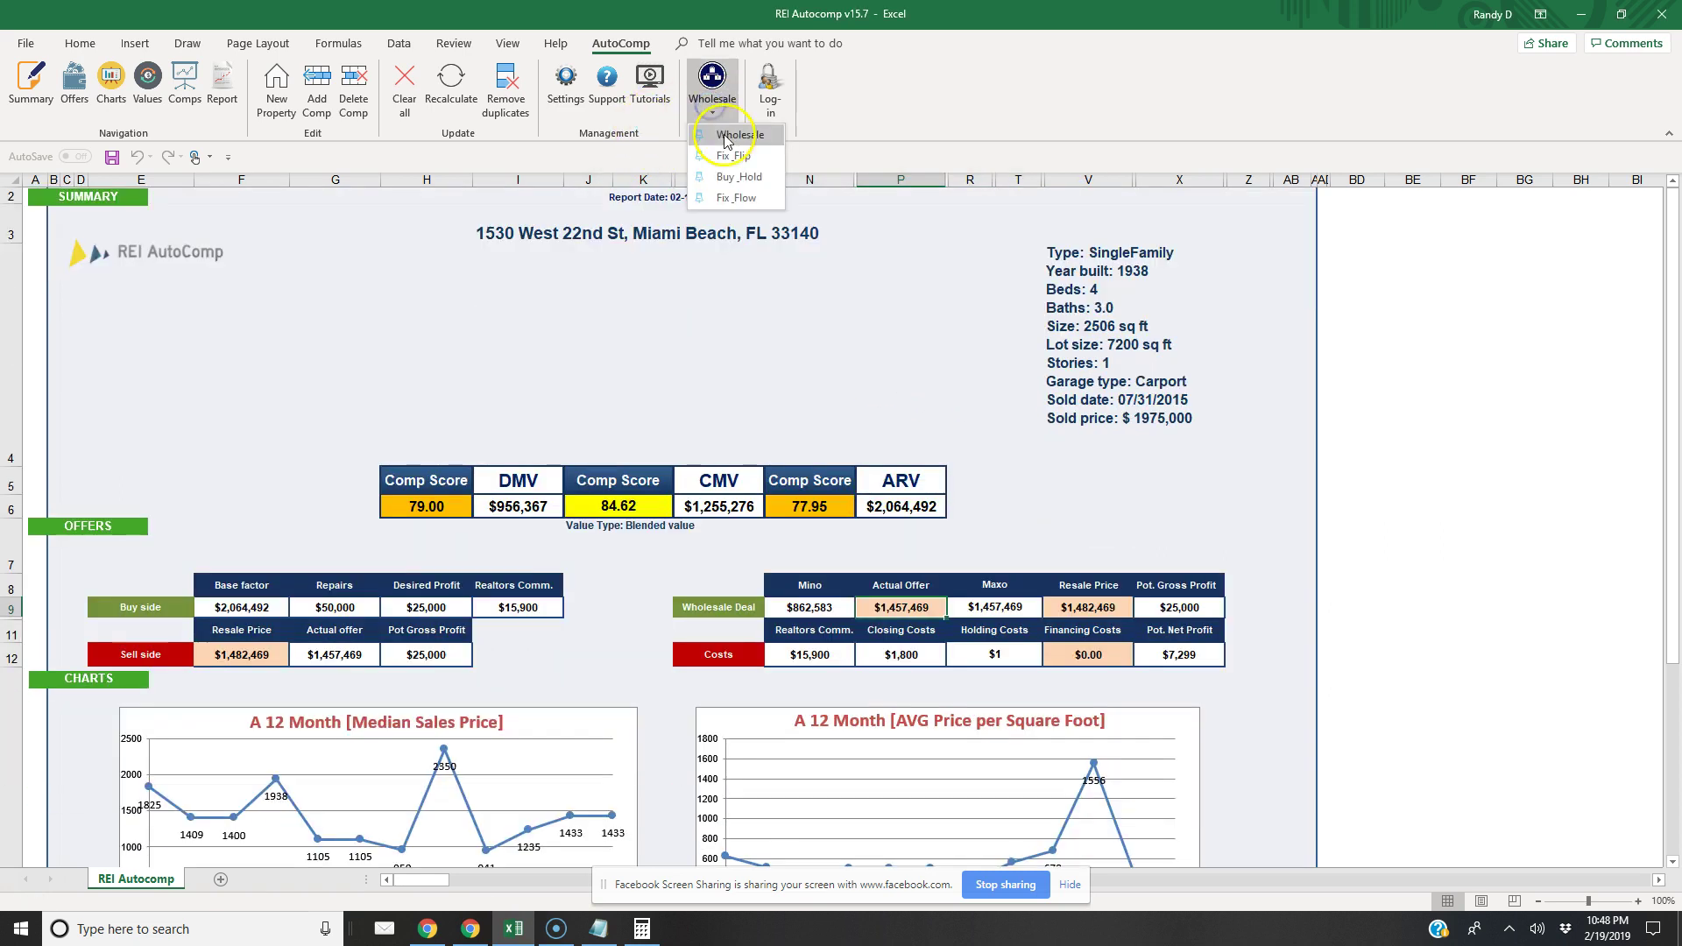
{"action": "left_click", "coordinate": [723, 133]}
Change the sell-side holding cost to 72000 in the deduction settings
{"action": "left_click", "coordinate": [565, 83]}
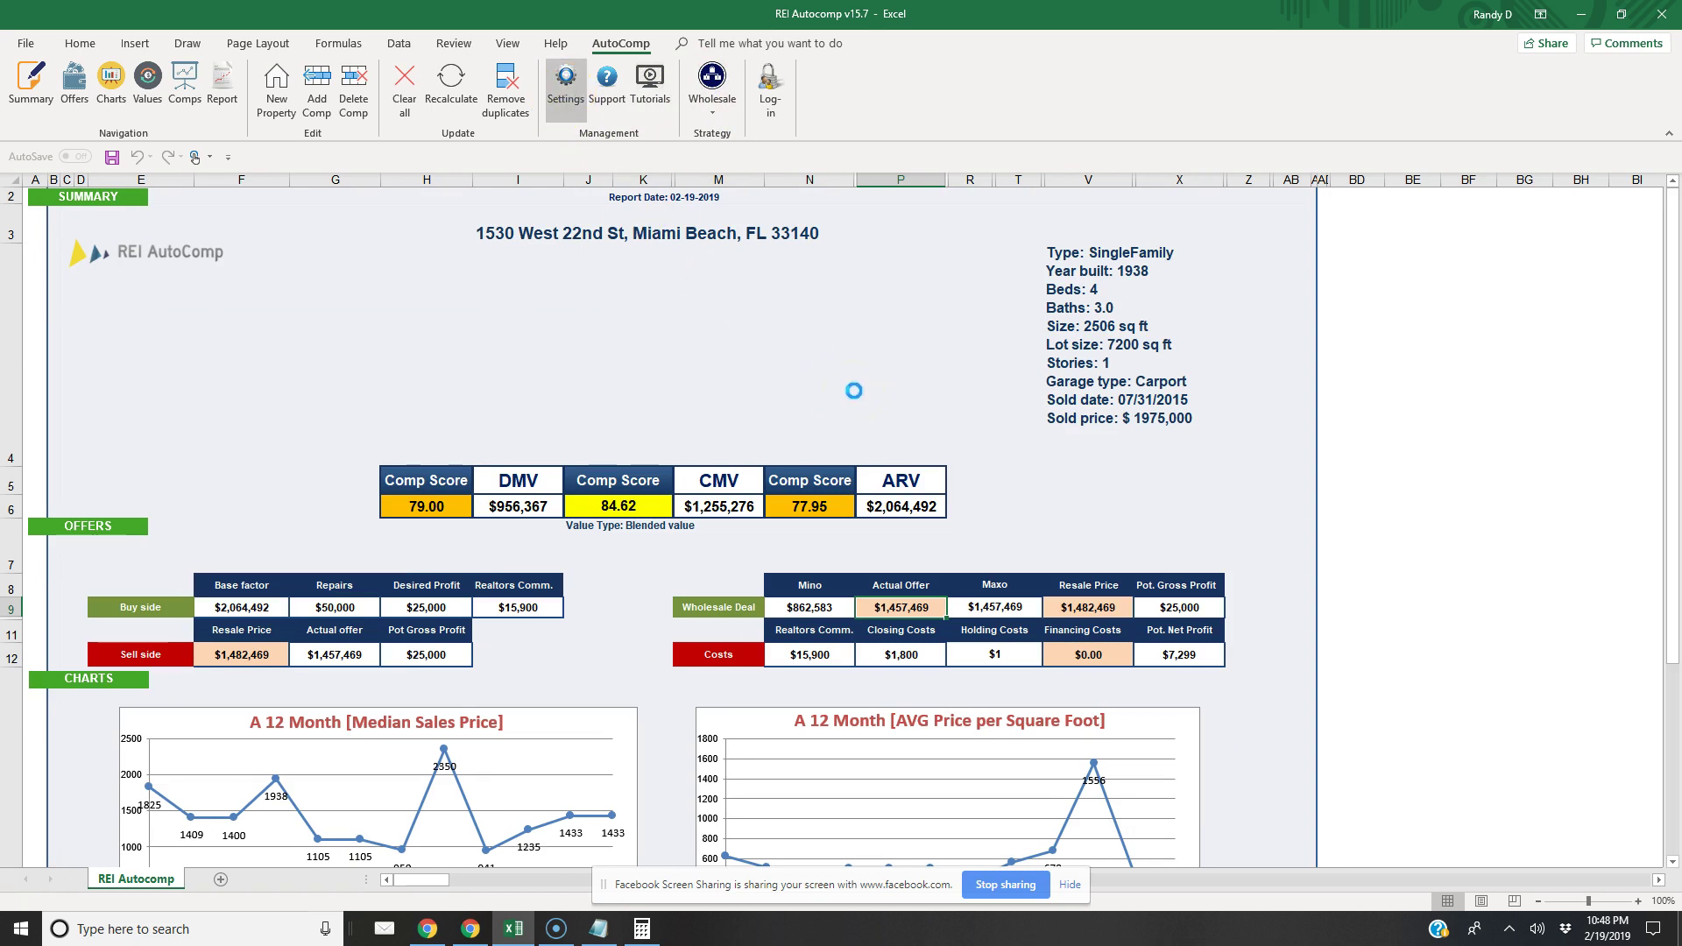
{"action": "left_click", "coordinate": [738, 219]}
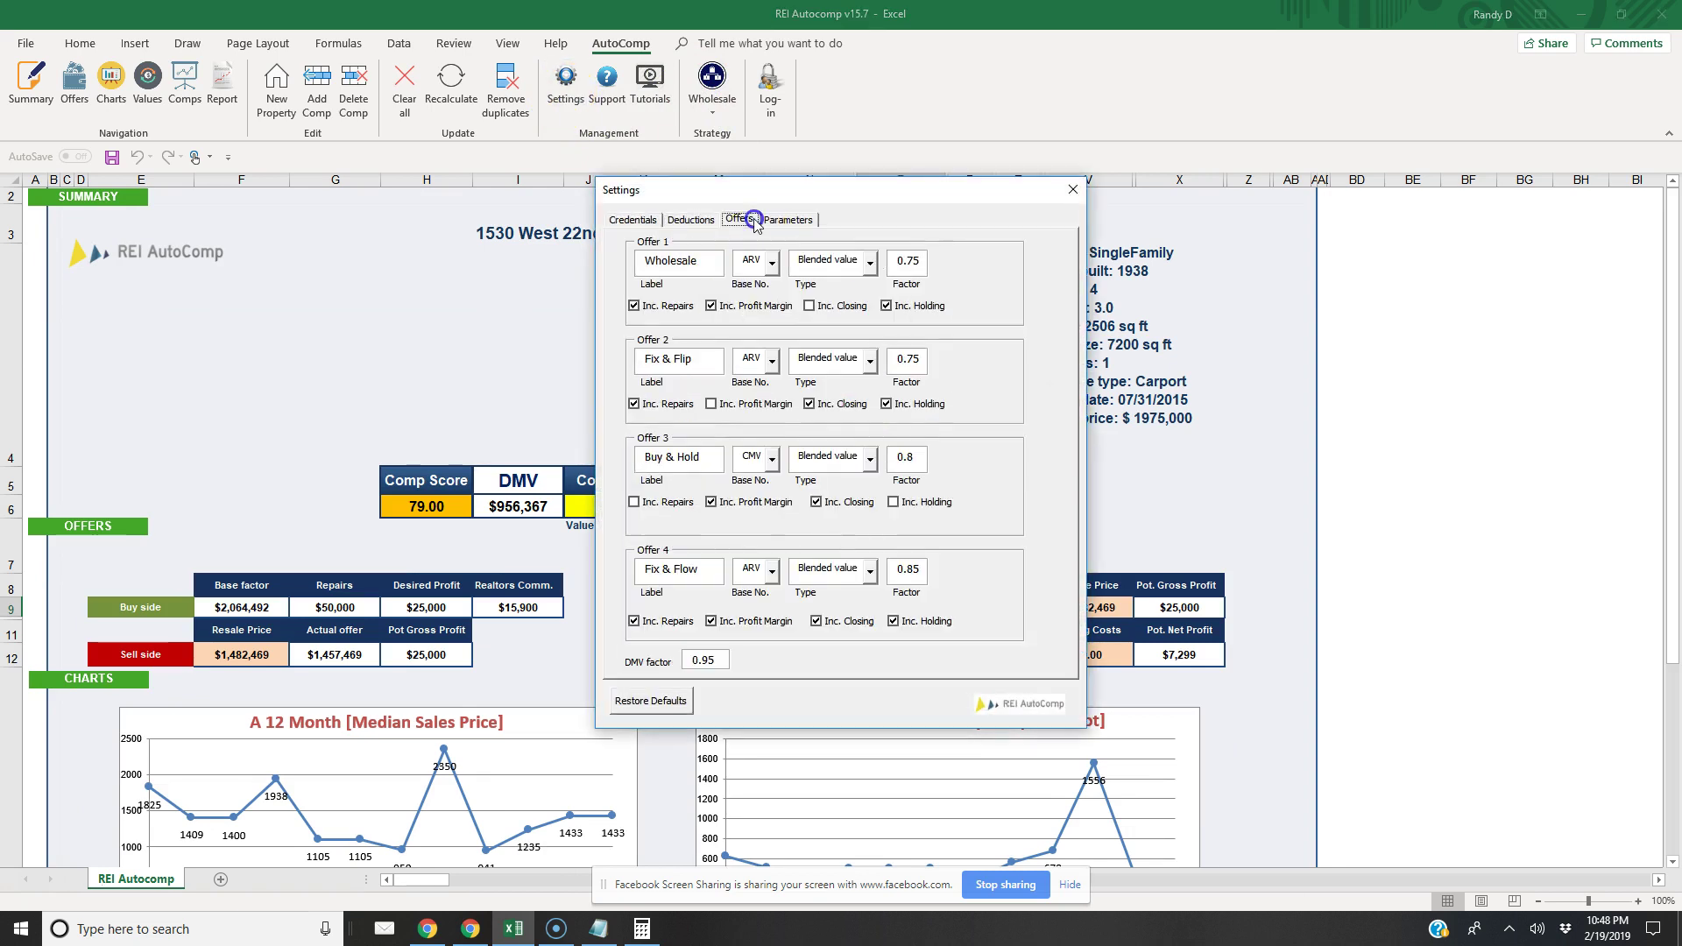
{"action": "left_click", "coordinate": [690, 219]}
{"action": "double_click", "coordinate": [963, 401]}
{"action": "left_click", "coordinate": [910, 407]}
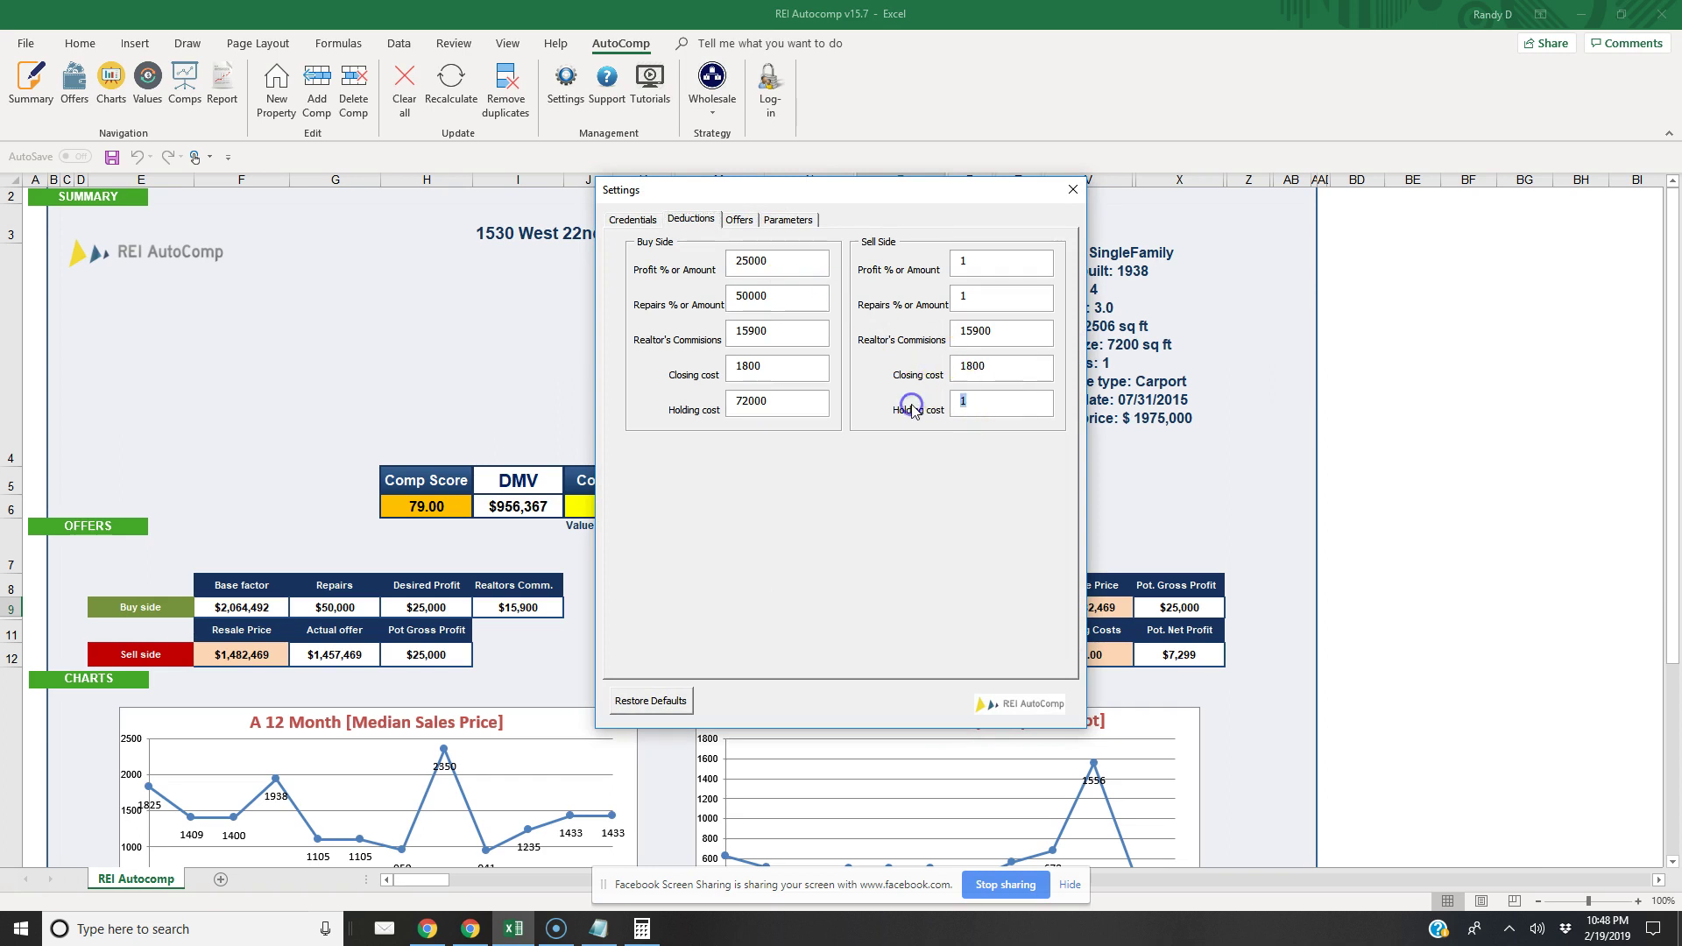
{"action": "type", "text": "72000"}
{"action": "left_click", "coordinate": [1072, 189]}
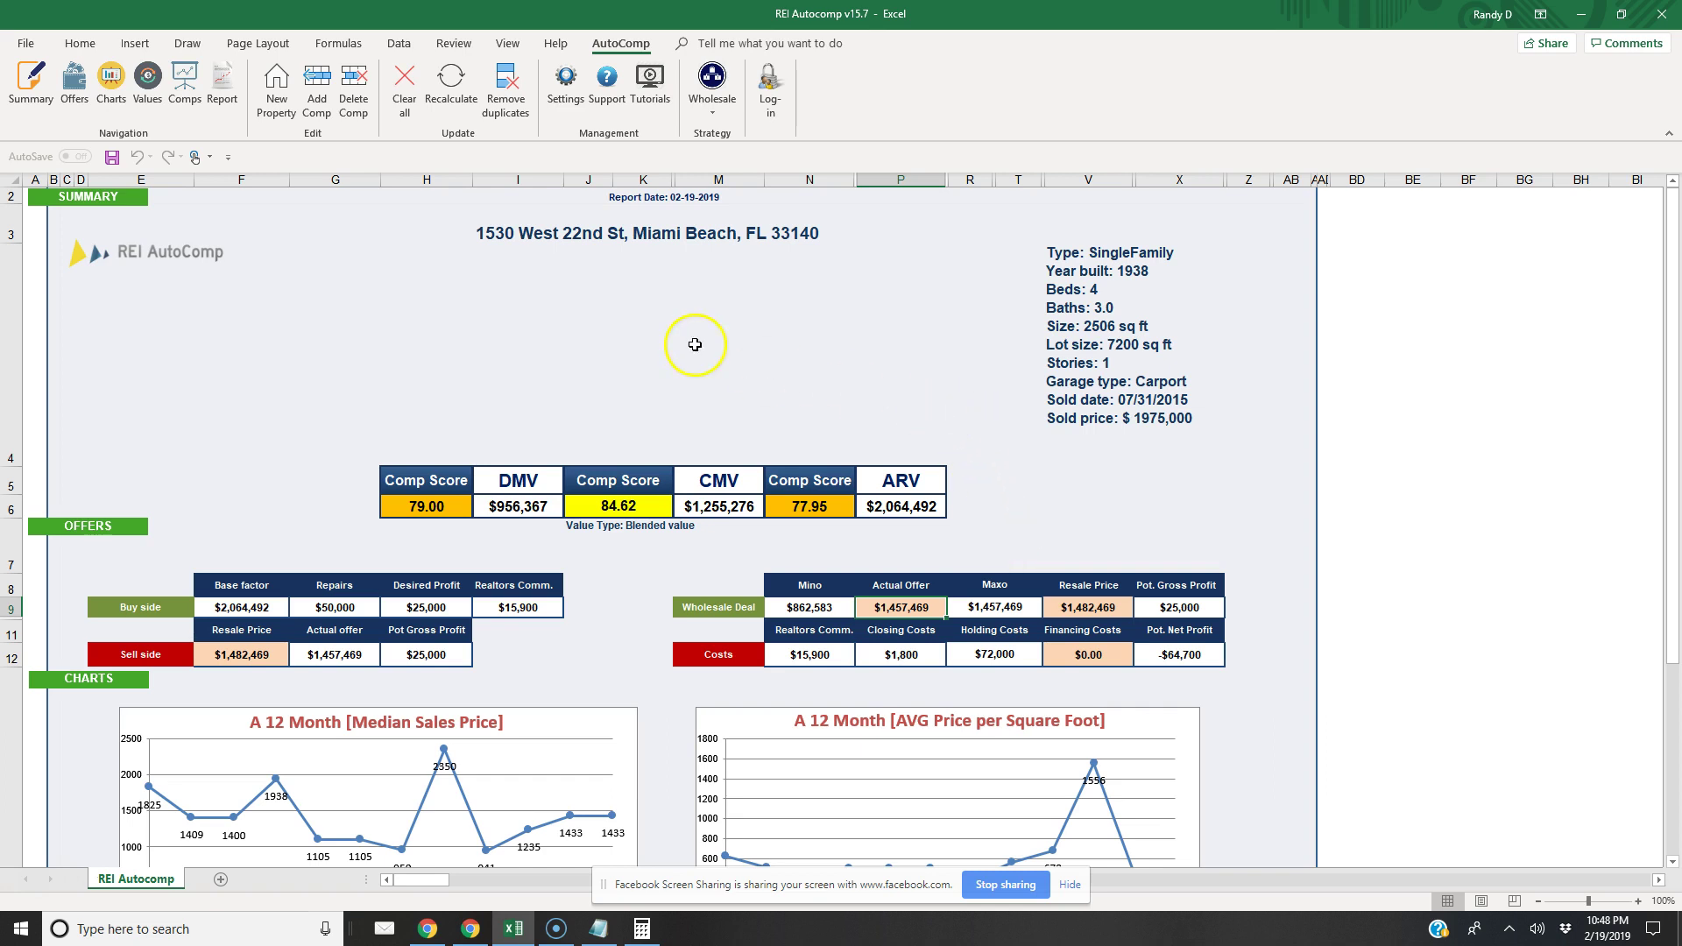
Tick Inc. Profit Margin for the Fix & Flip offer, then rerun Wholesale
{"action": "left_click", "coordinate": [565, 83]}
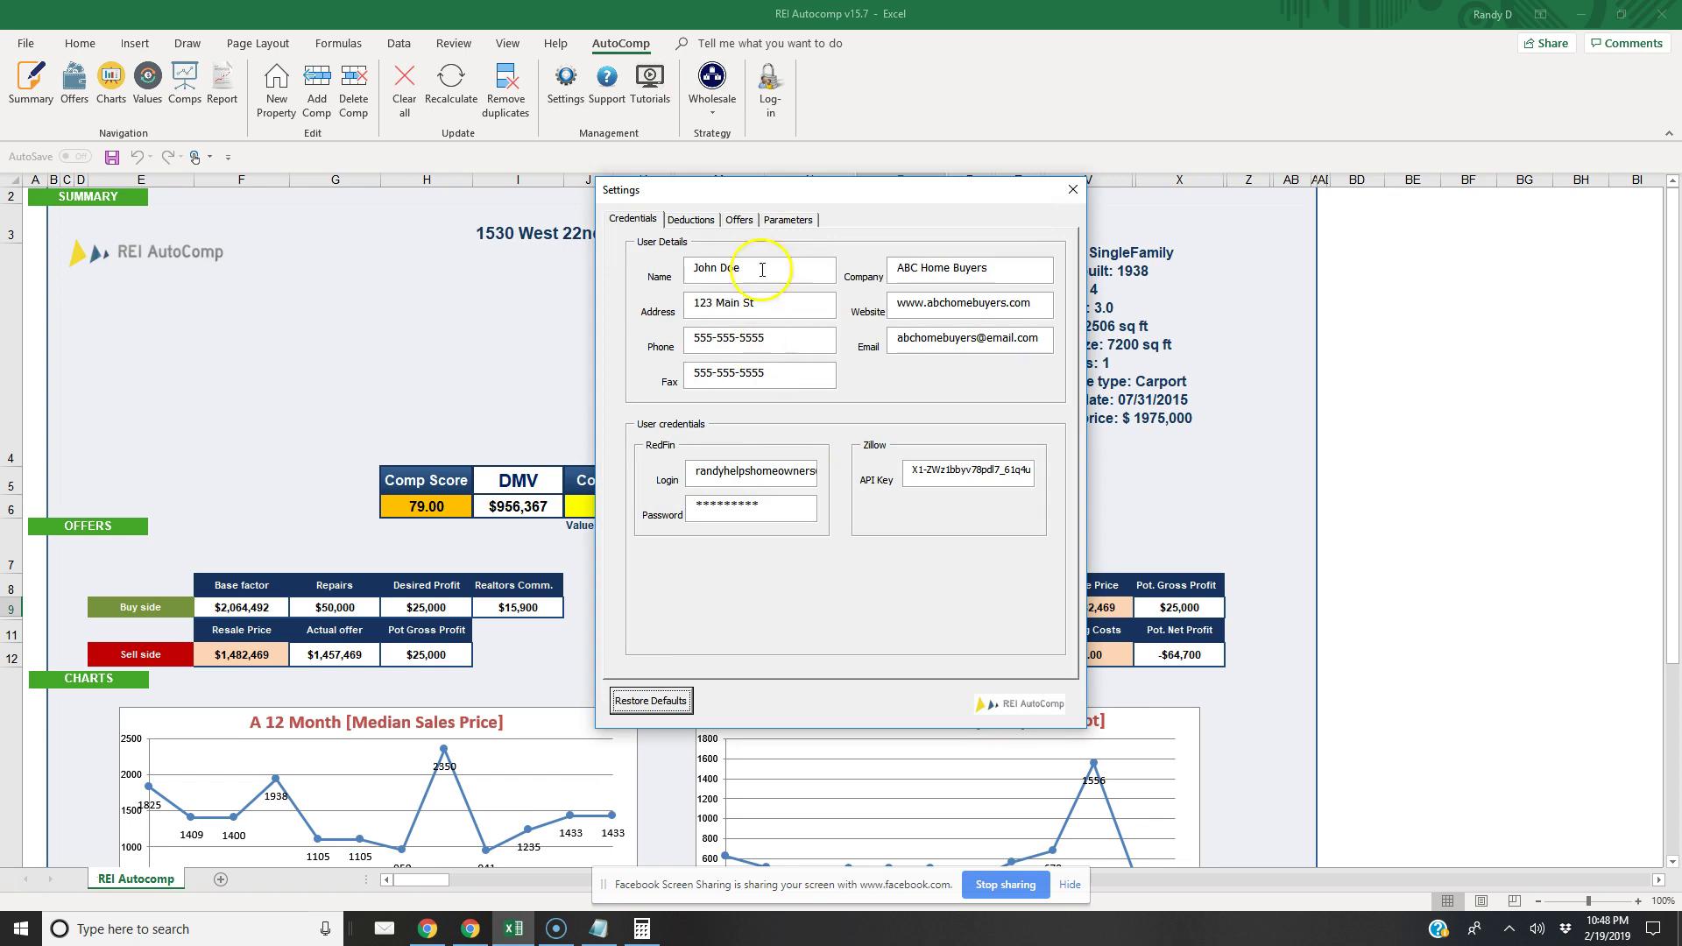
{"action": "left_click", "coordinate": [738, 219]}
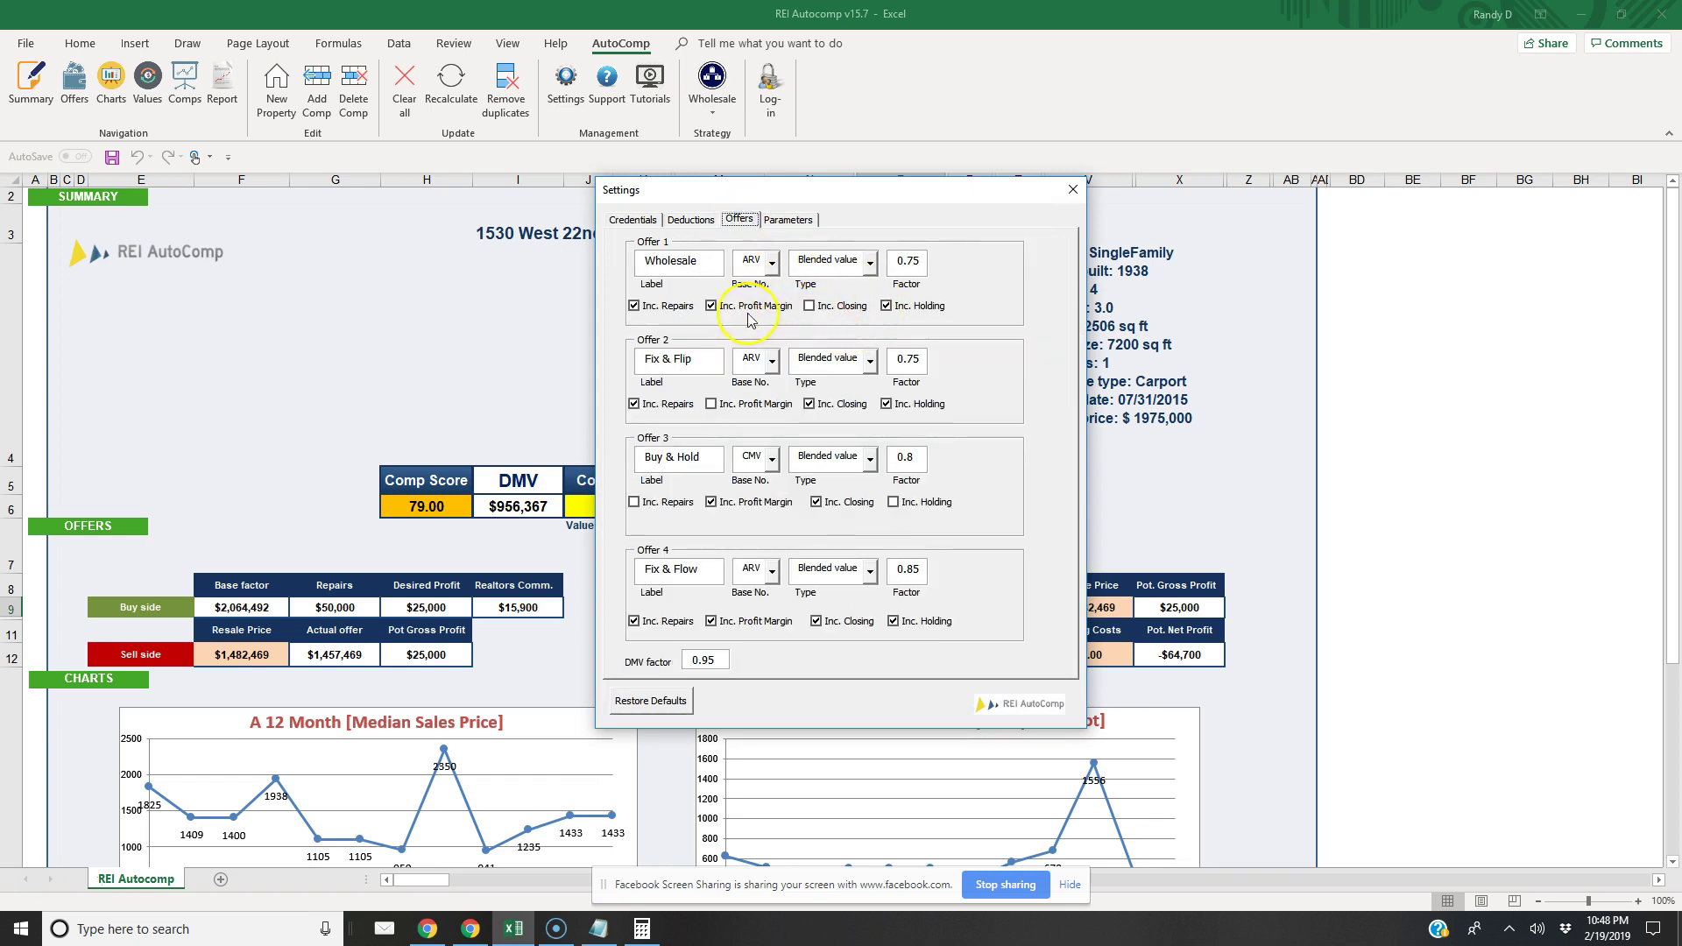
{"action": "left_click", "coordinate": [713, 404]}
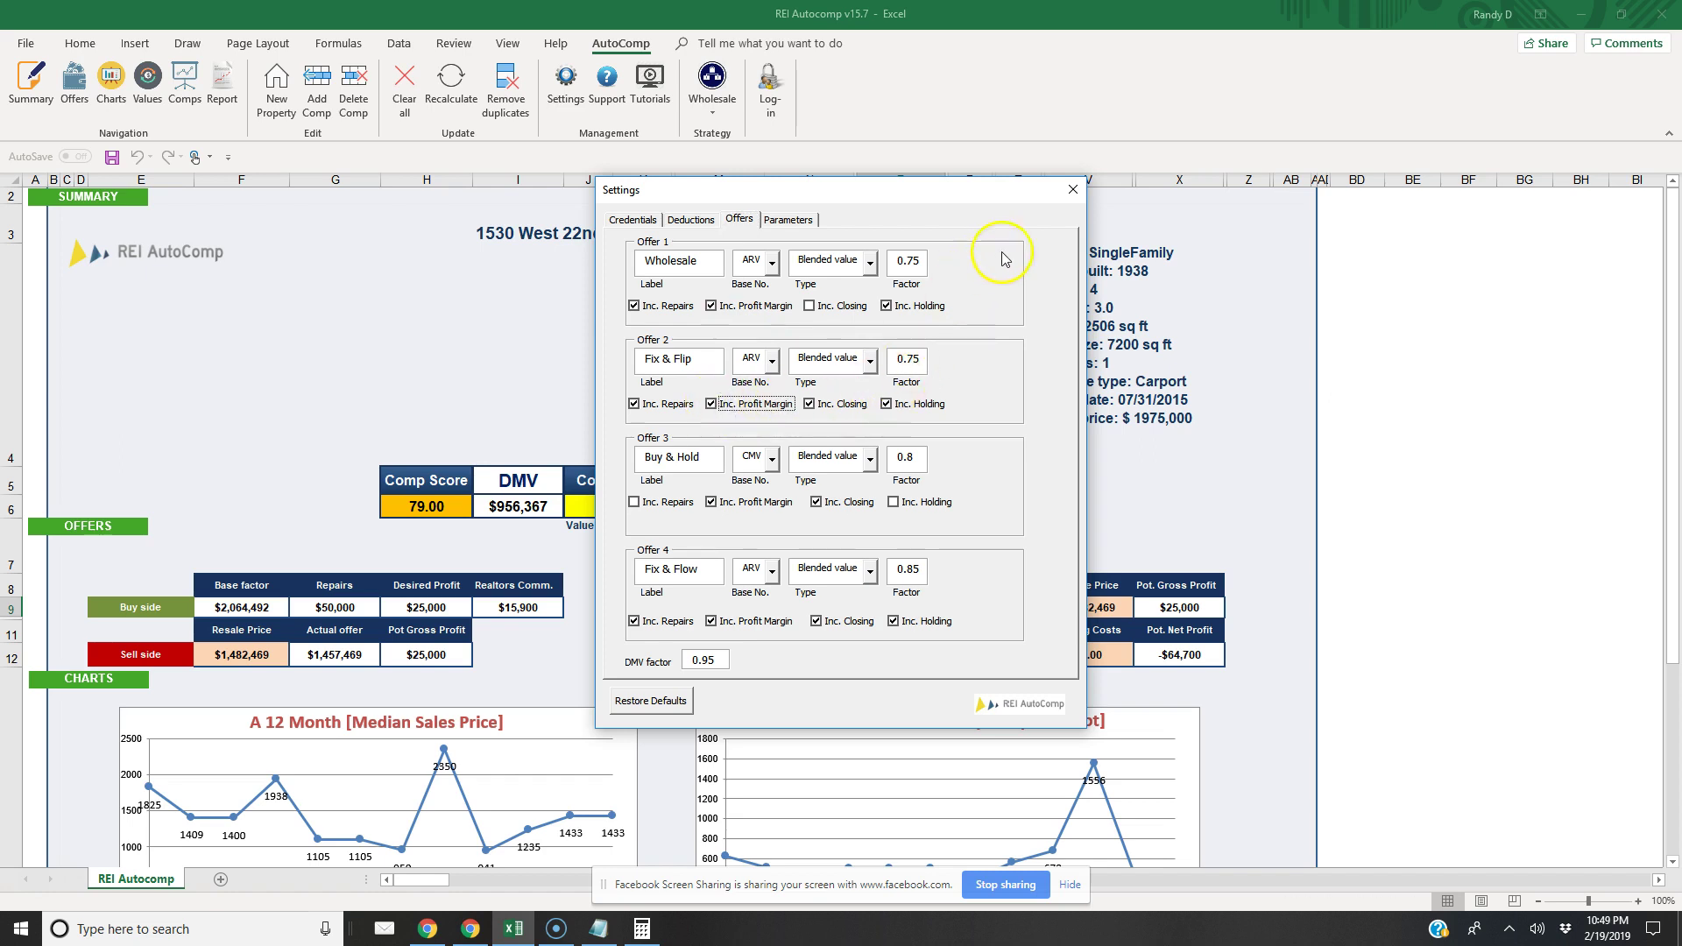
{"action": "left_click", "coordinate": [1072, 189]}
{"action": "left_click", "coordinate": [719, 120]}
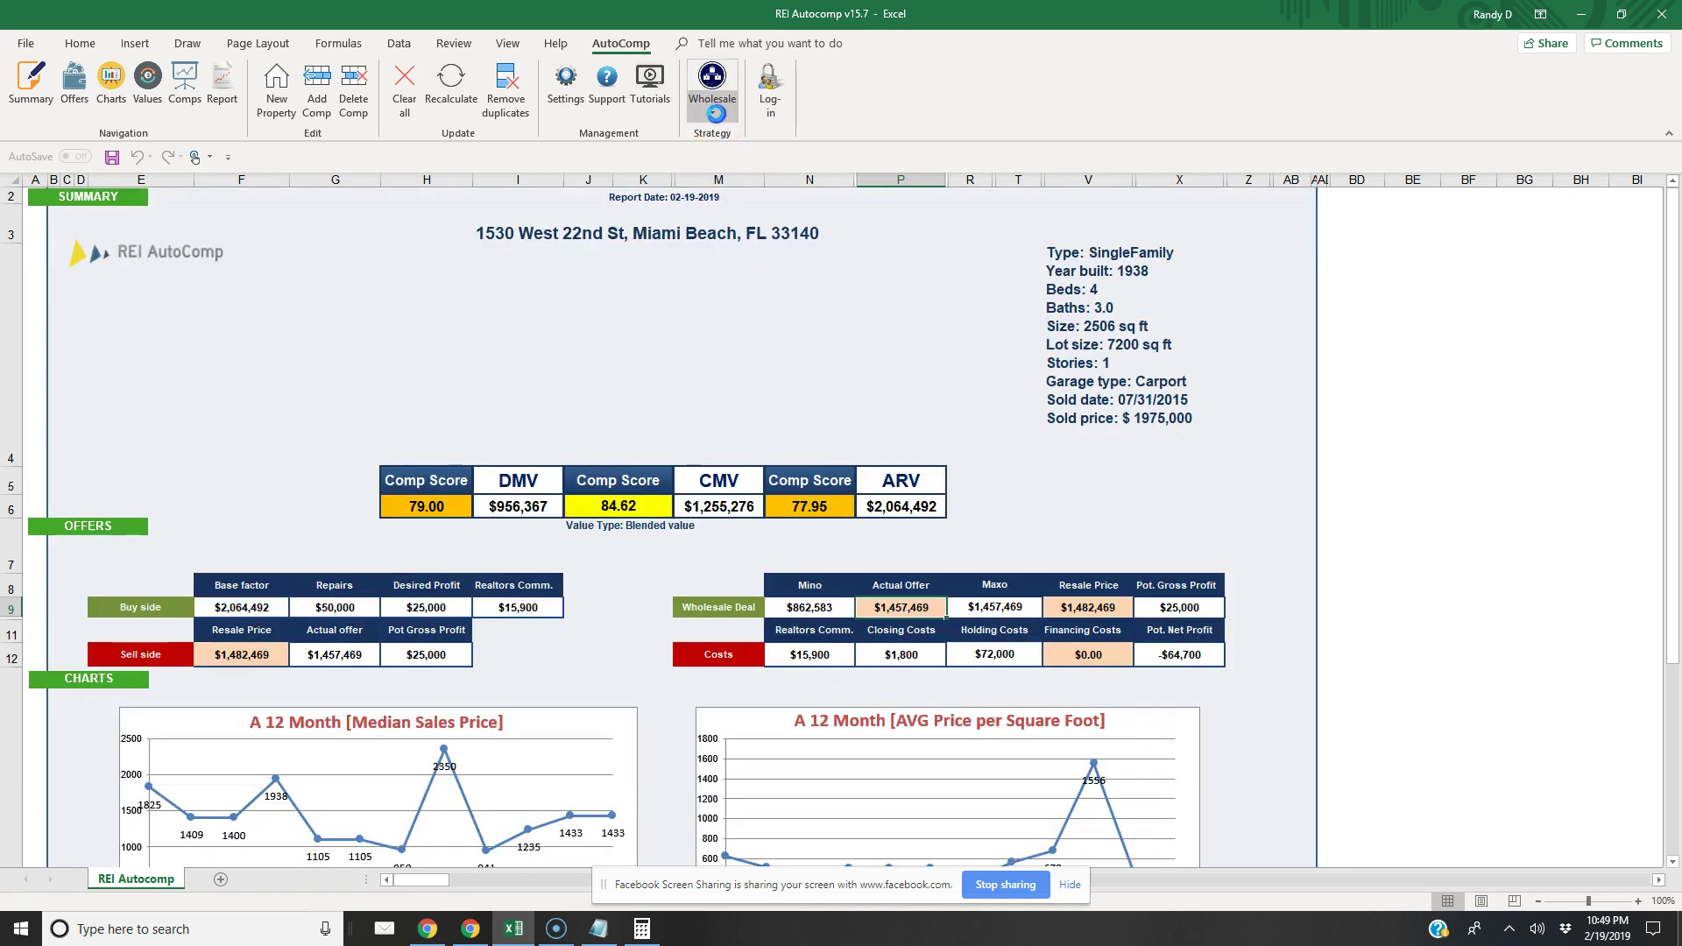
{"action": "left_click", "coordinate": [717, 140]}
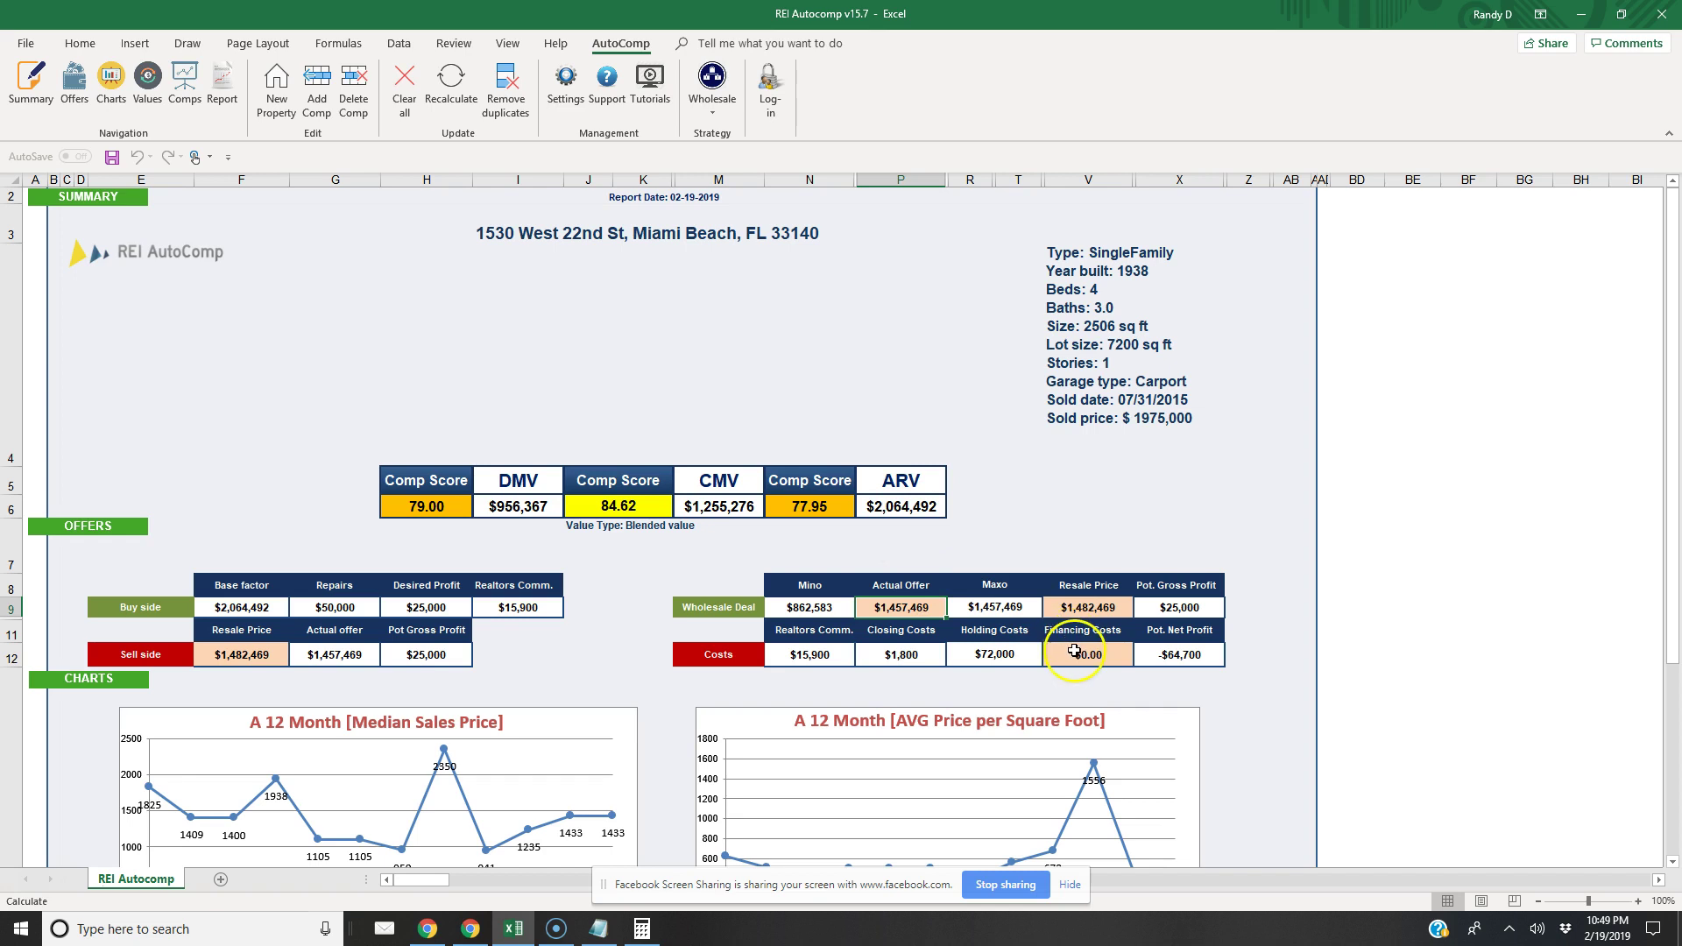
Enter 1,900,000 as the sell-side Resale Price in cell F12
{"action": "left_click", "coordinate": [255, 655]}
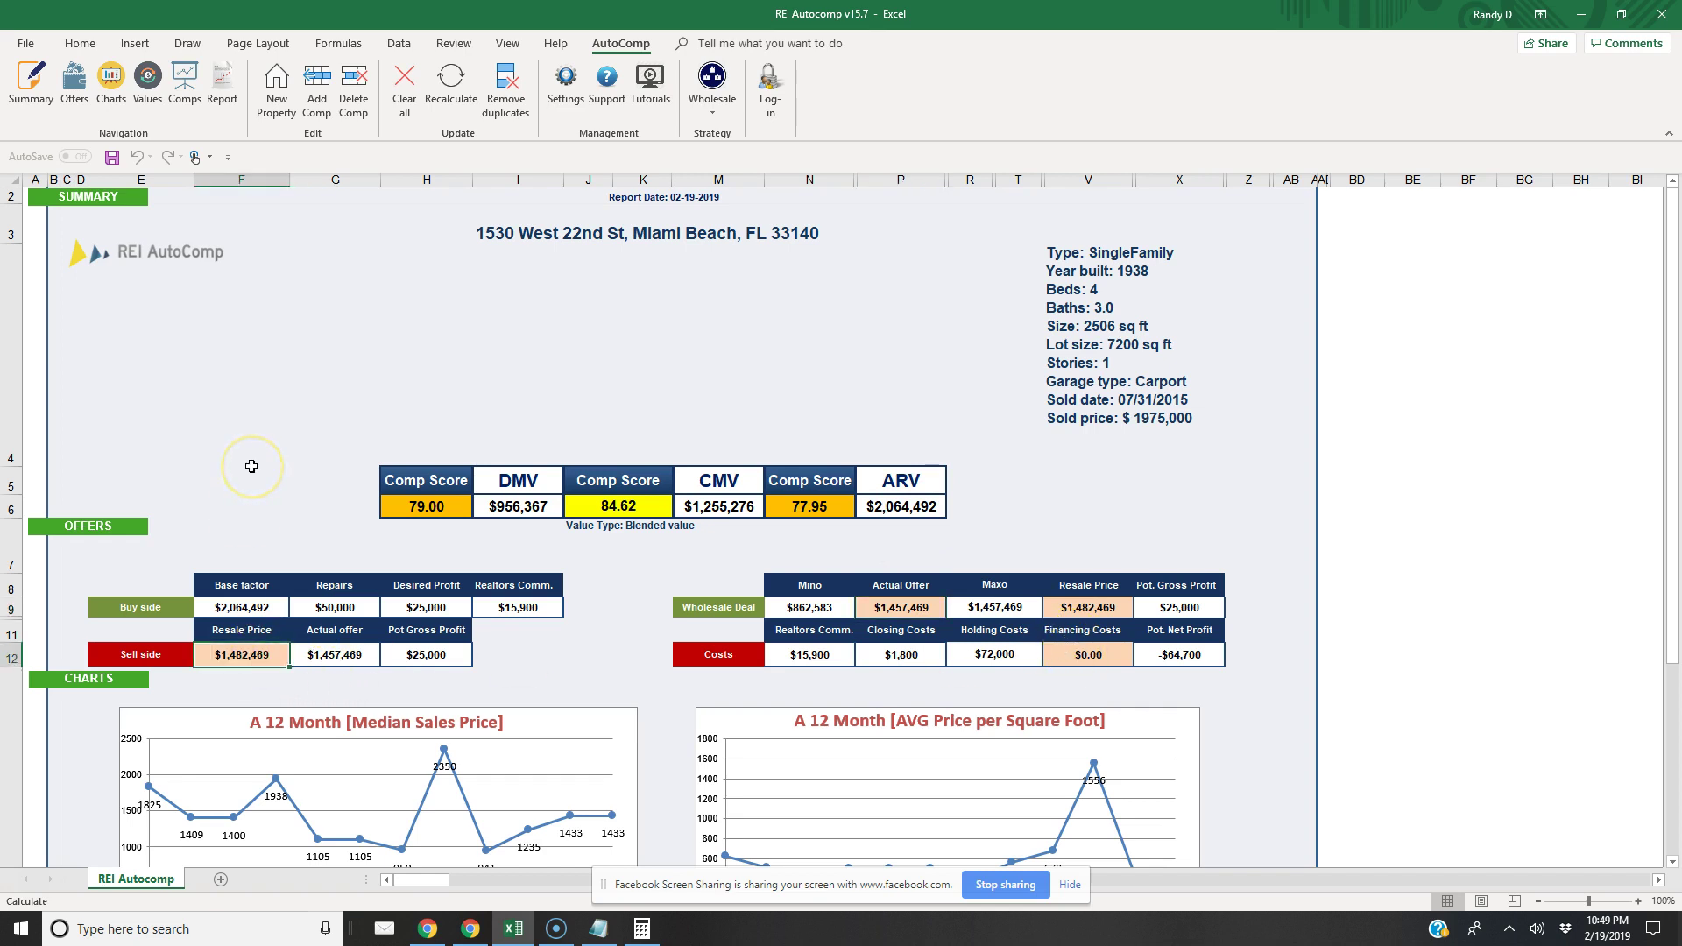
{"action": "type", "text": "1900000"}
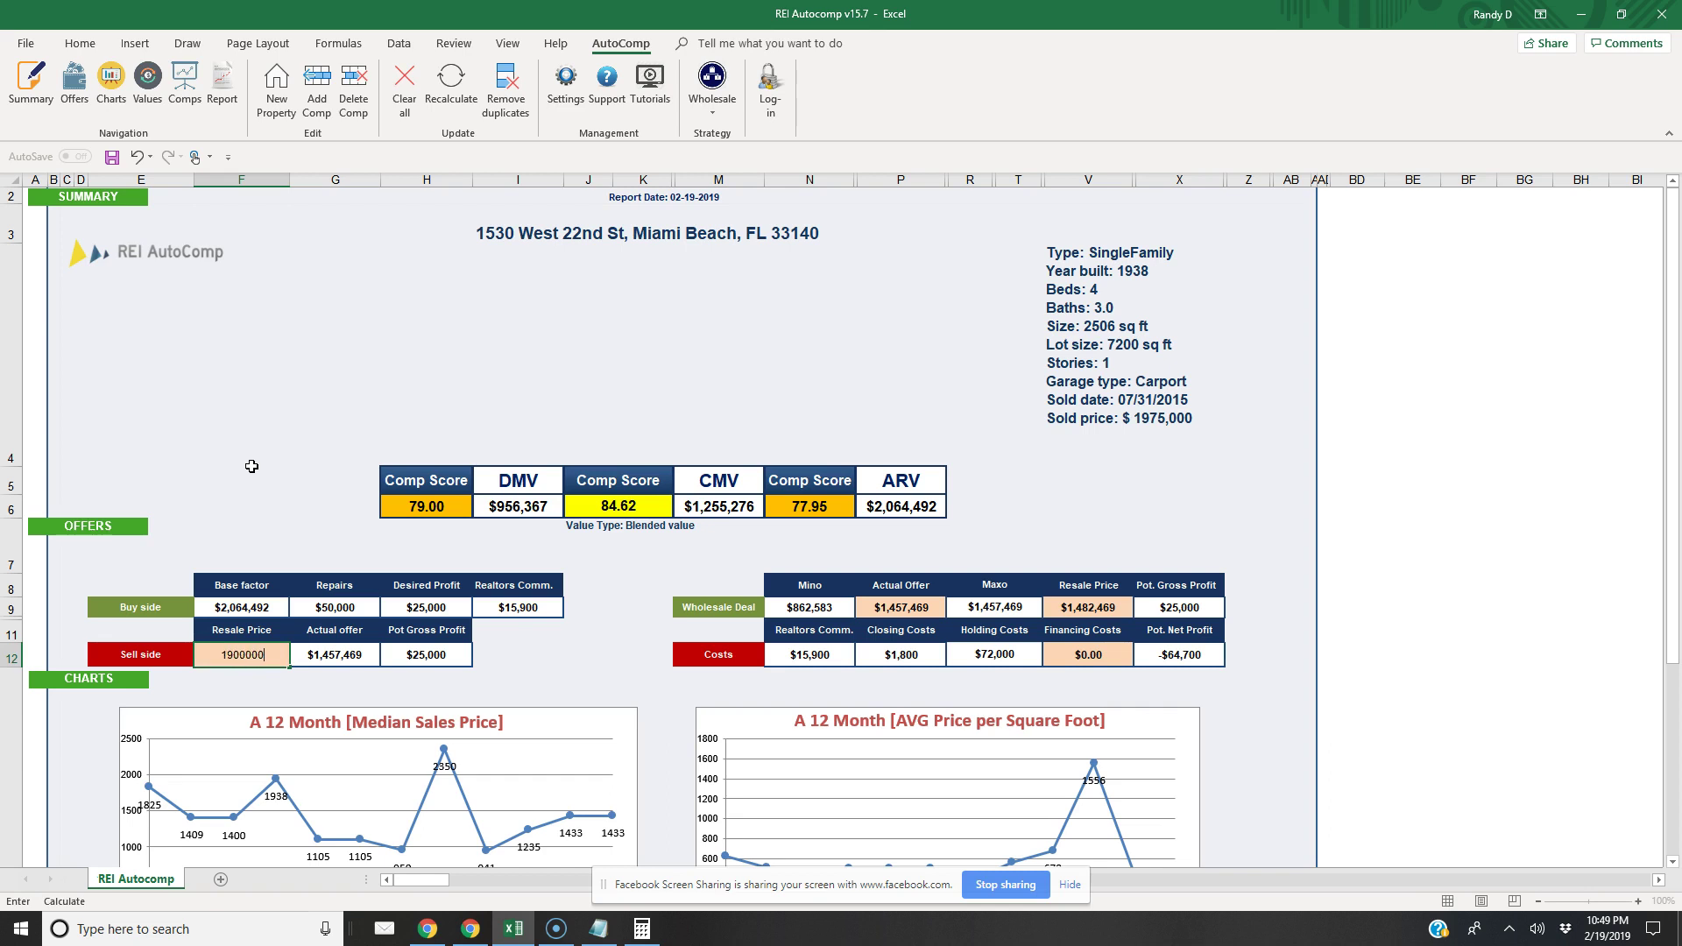
{"action": "left_click", "coordinate": [251, 466]}
{"action": "left_click", "coordinate": [1062, 679]}
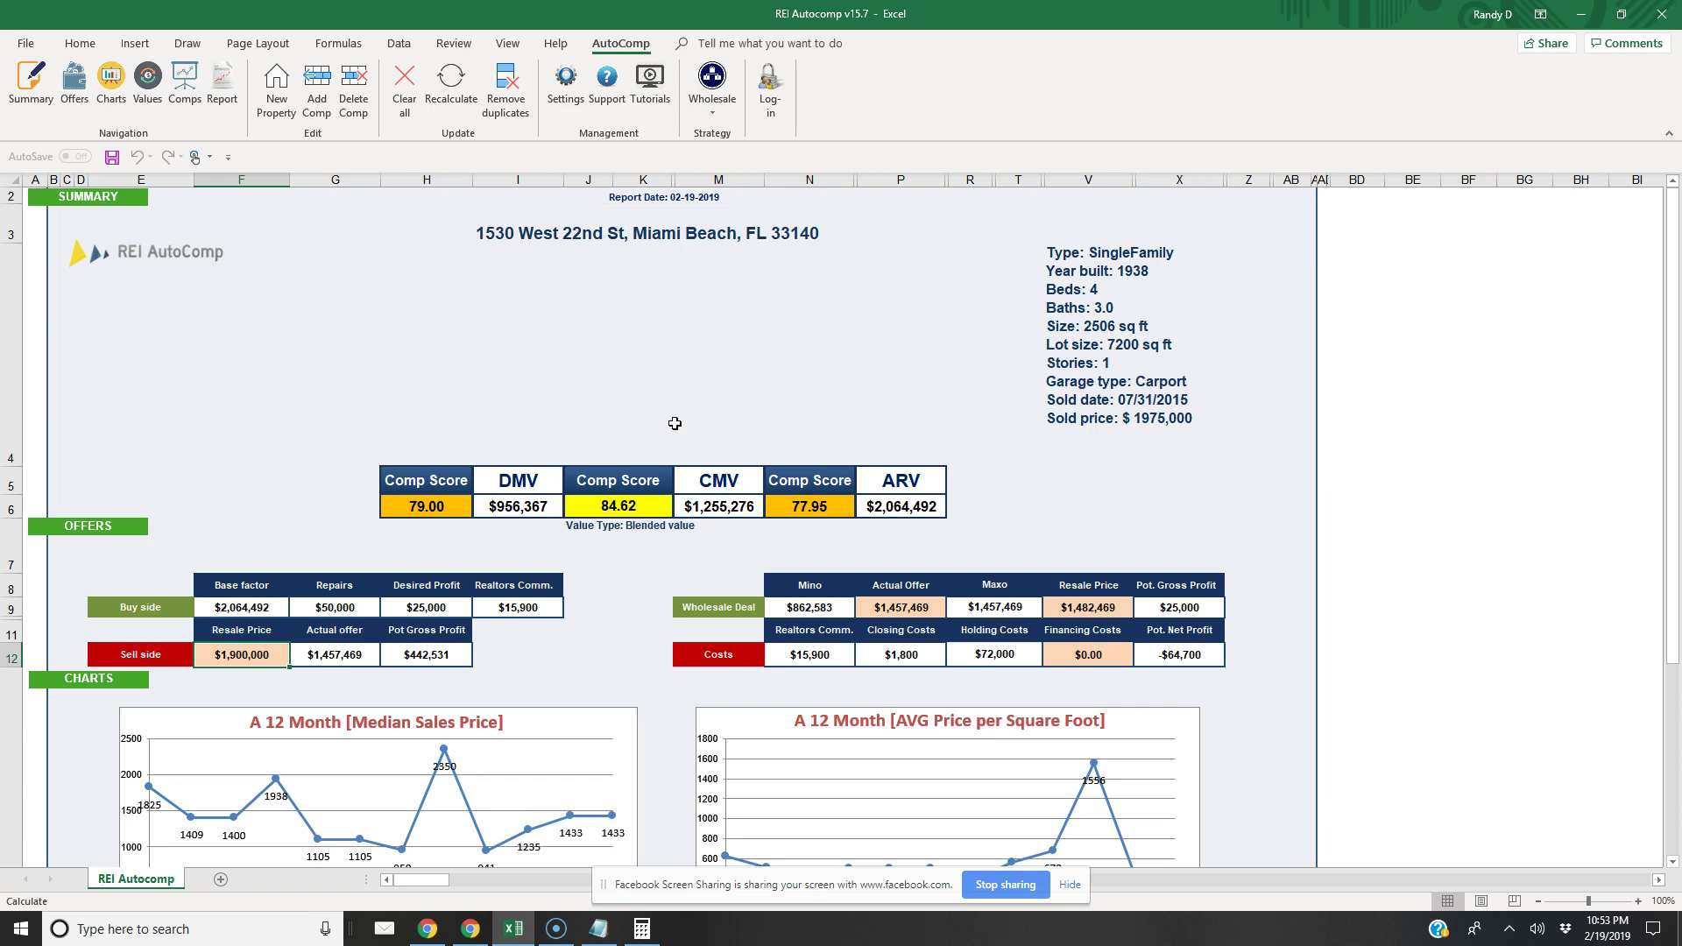
Jump via Comps to the Values section listing ARV, CMV and DMV comparables
{"action": "left_click", "coordinate": [681, 430]}
{"action": "left_click", "coordinate": [185, 84]}
{"action": "left_click", "coordinate": [147, 84]}
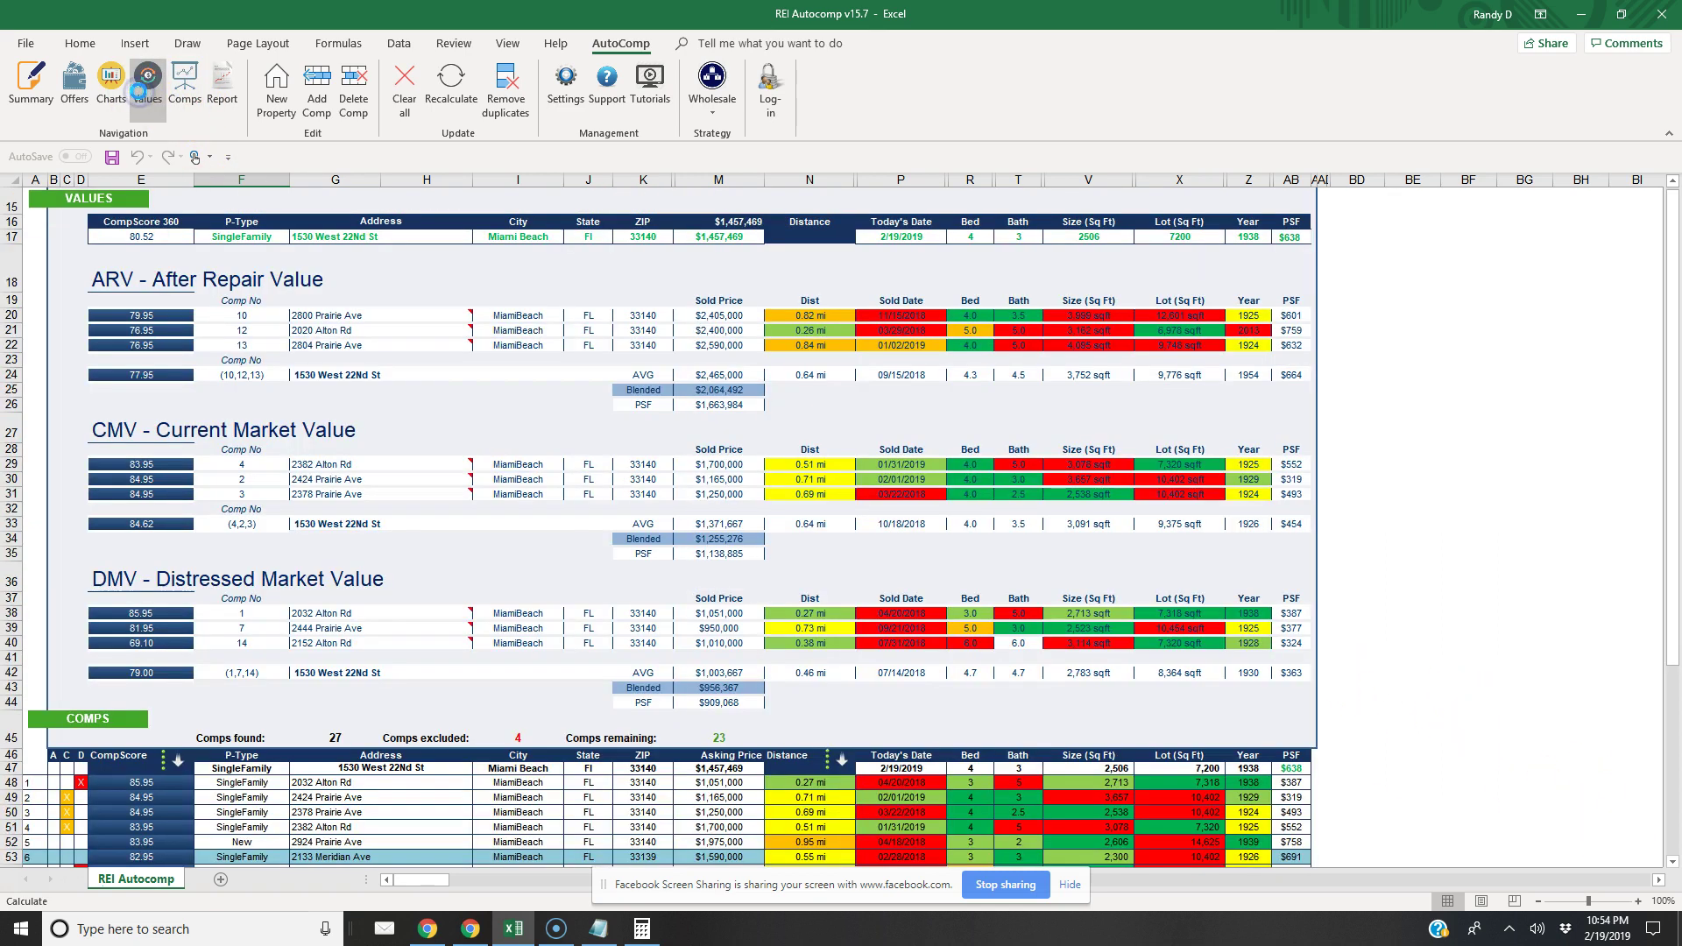